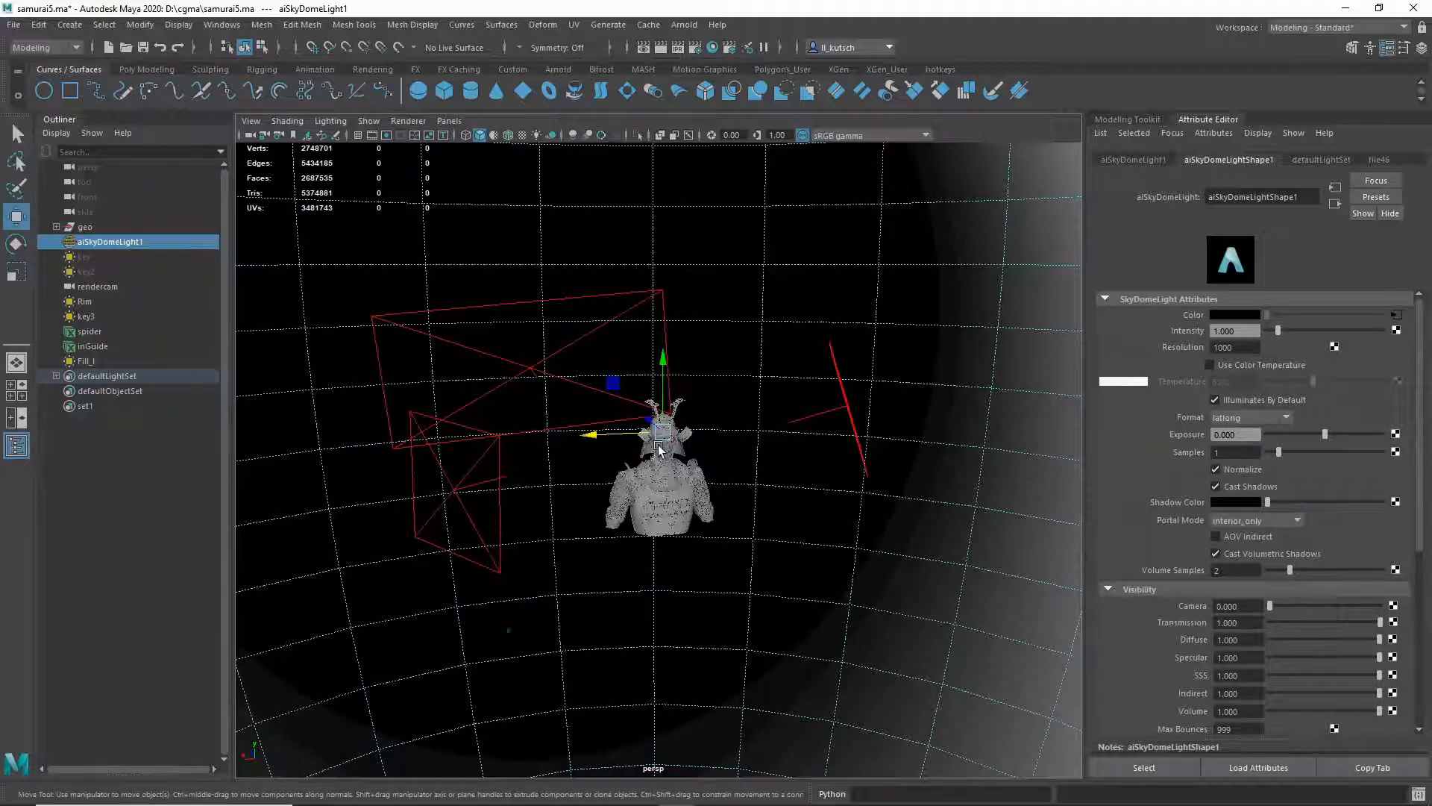
Step: Examine the samurai bust and the area lights around it in the perspective view
scroll(657, 466, "up", 3)
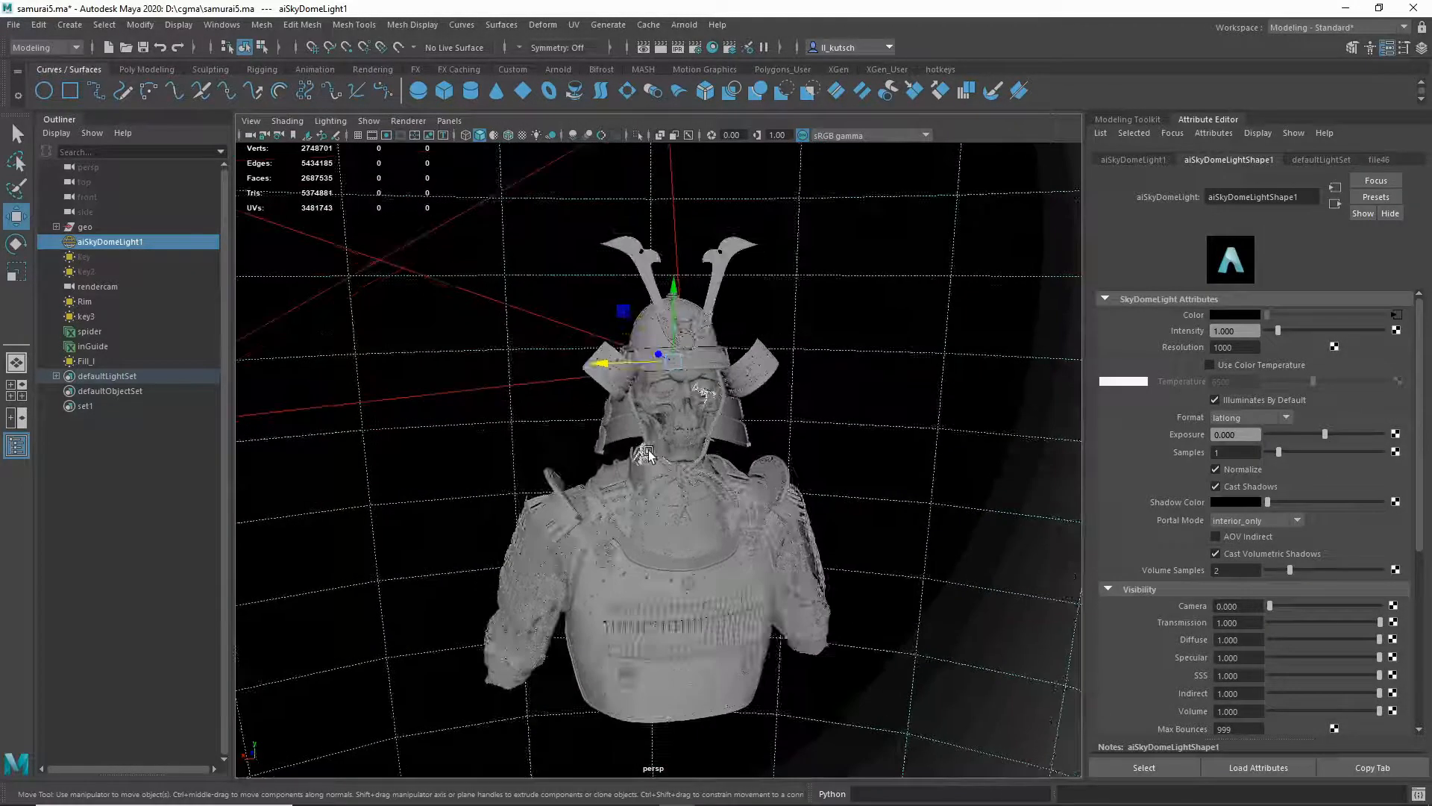
scroll(655, 448, "down", 2)
scroll(681, 439, "up", 3)
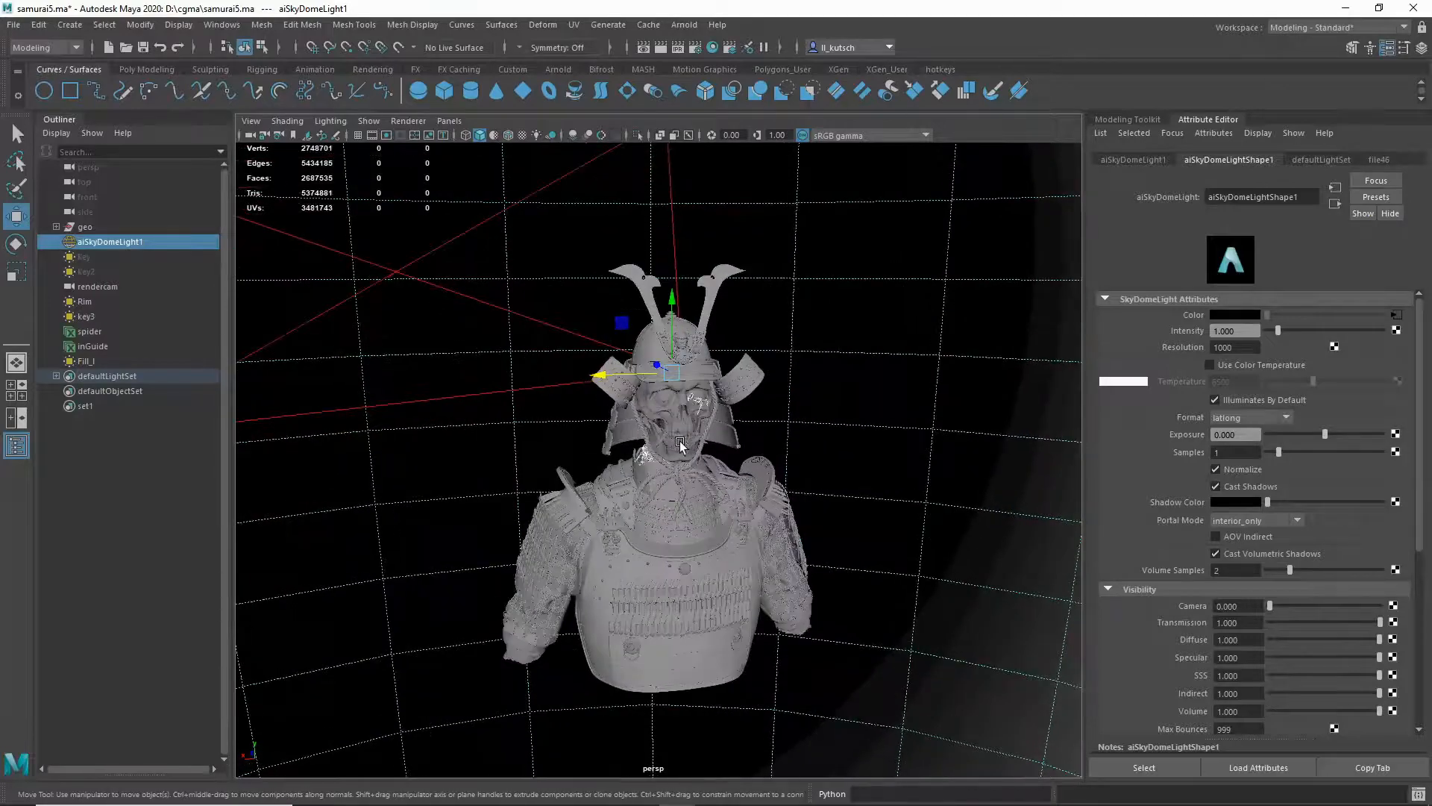
scroll(664, 442, "down", 4)
scroll(648, 445, "up", 3)
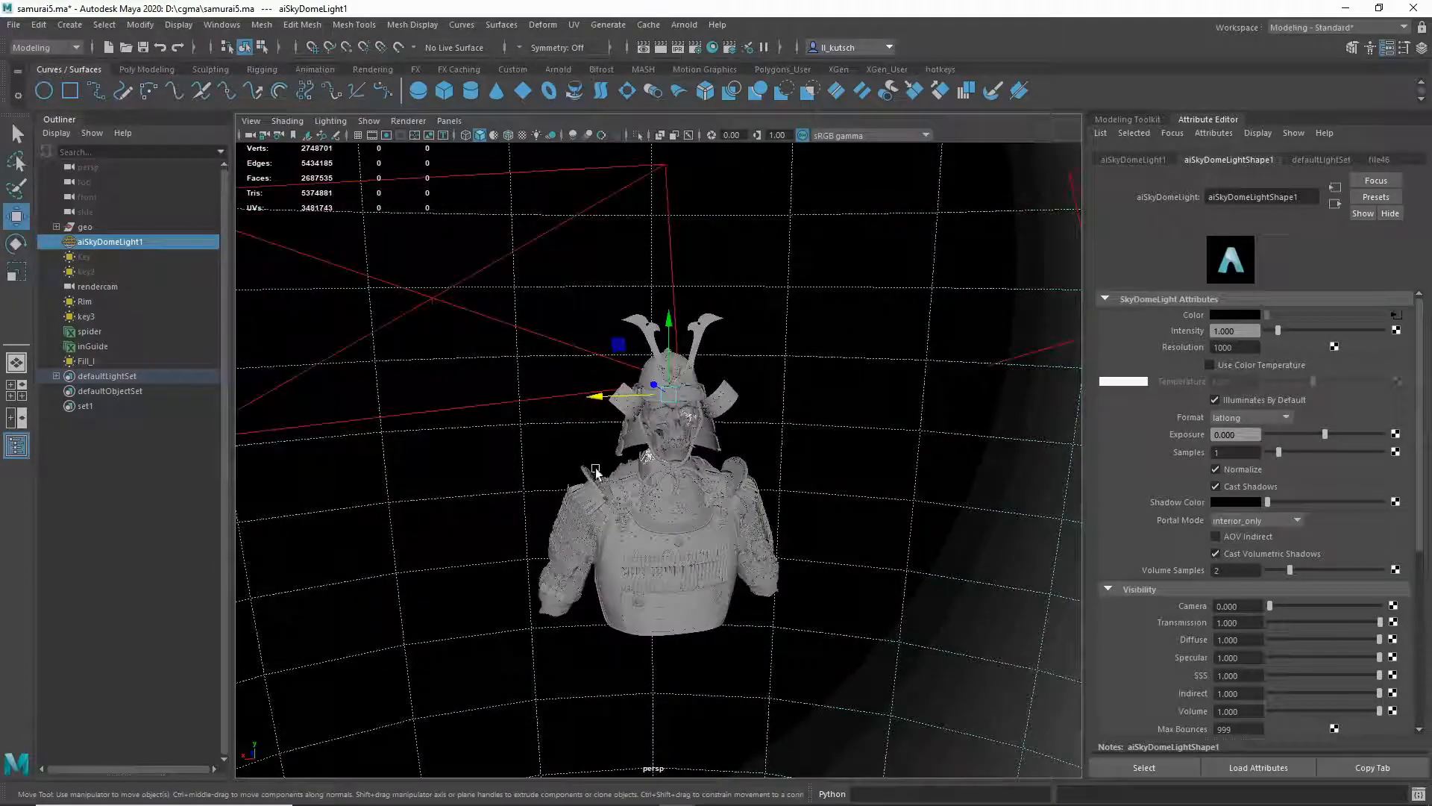
scroll(490, 395, "down", 2)
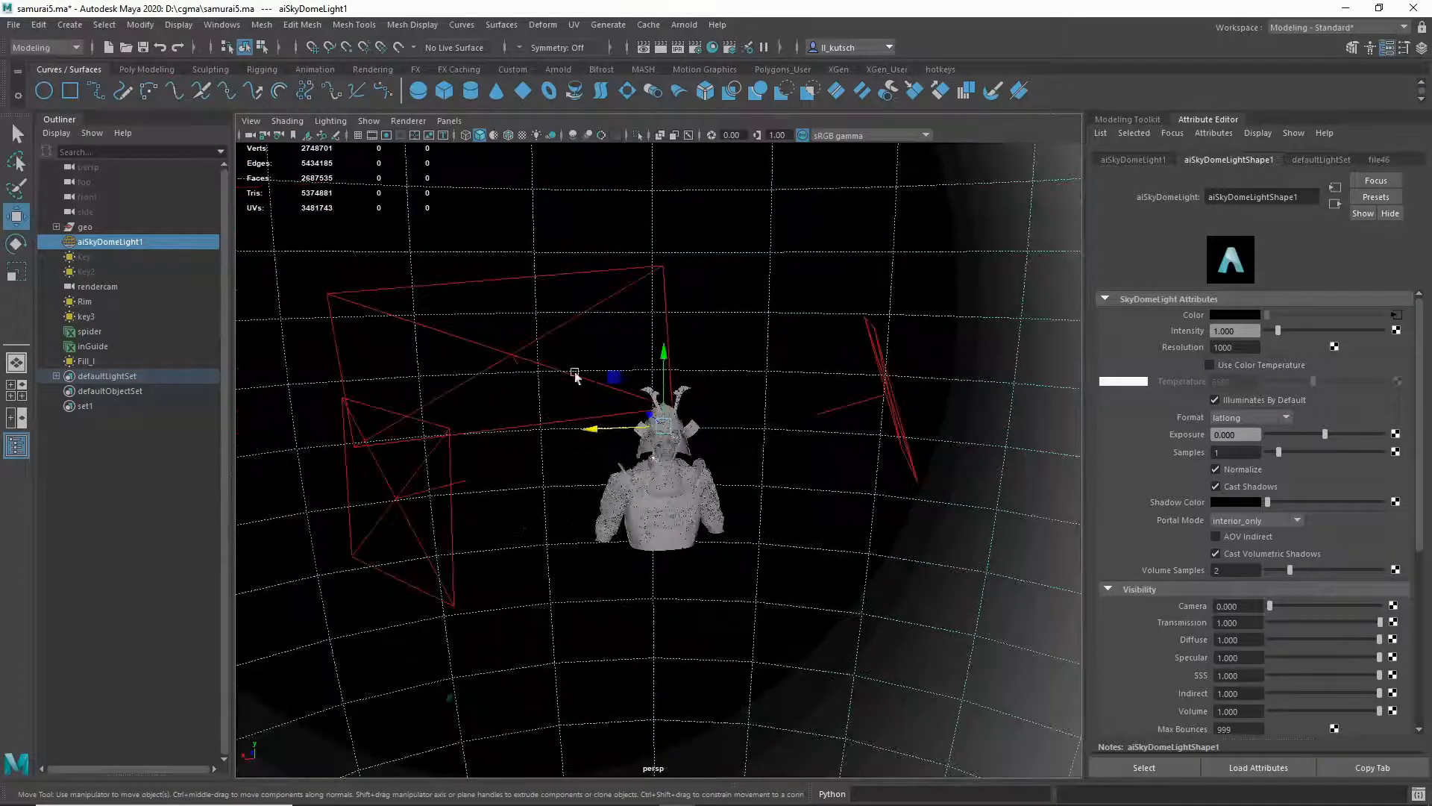
scroll(537, 395, "up", 3)
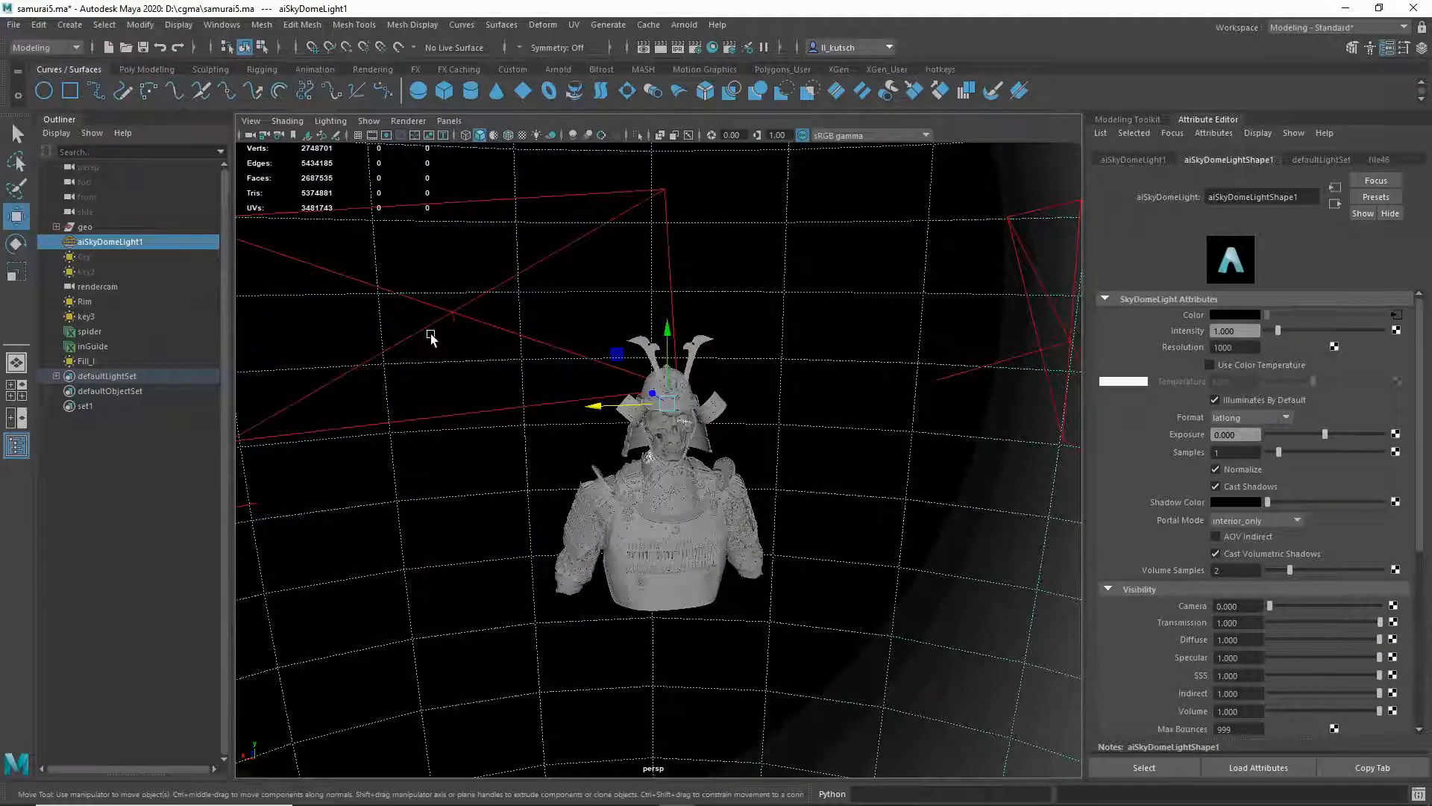
scroll(587, 504, "up", 2)
scroll(588, 503, "down", 2)
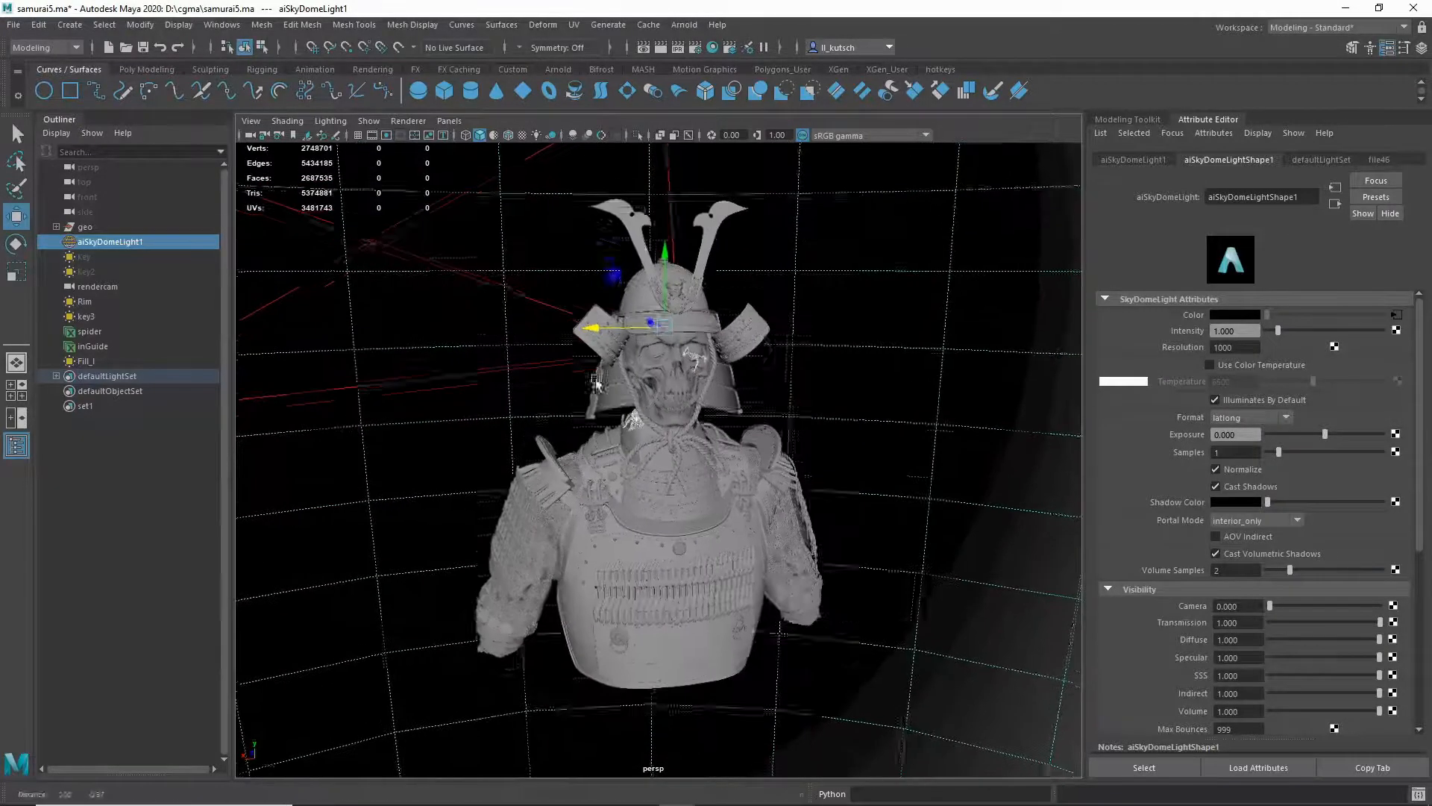
Step: Open the render settings and add the ID and Z passes to the active AOVs
left_click(696, 50)
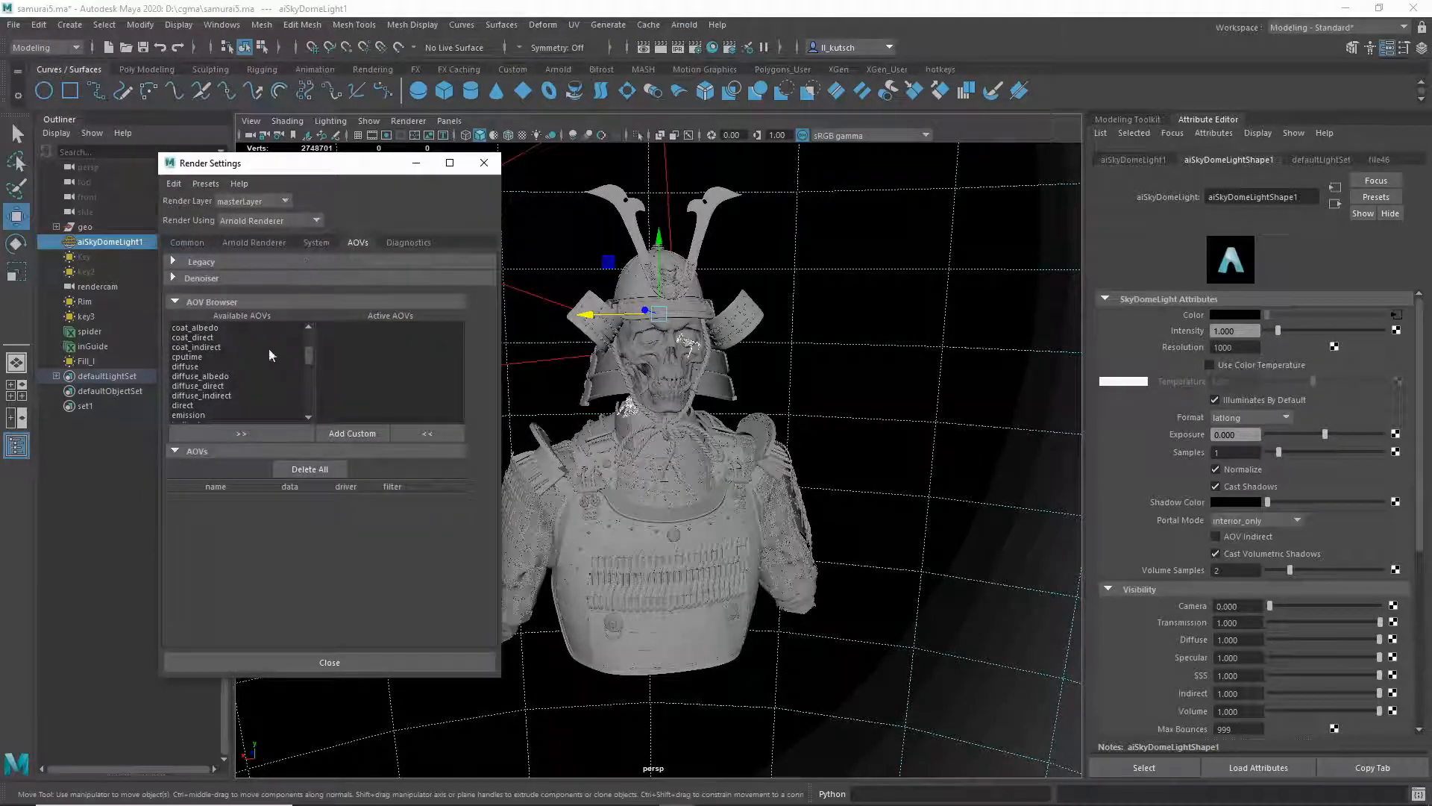
left_click(207, 329)
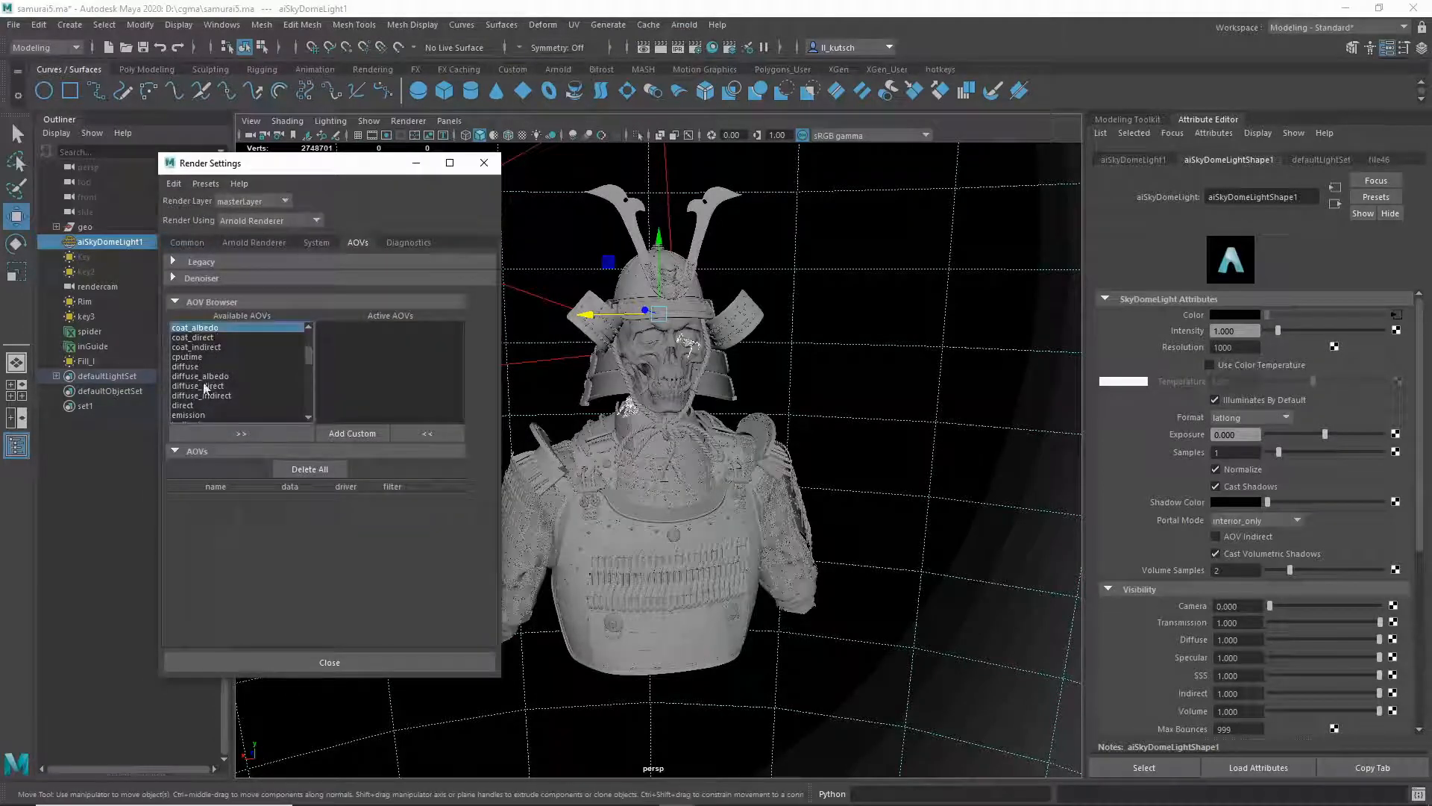
scroll(213, 354, "up", 4)
left_click(199, 337)
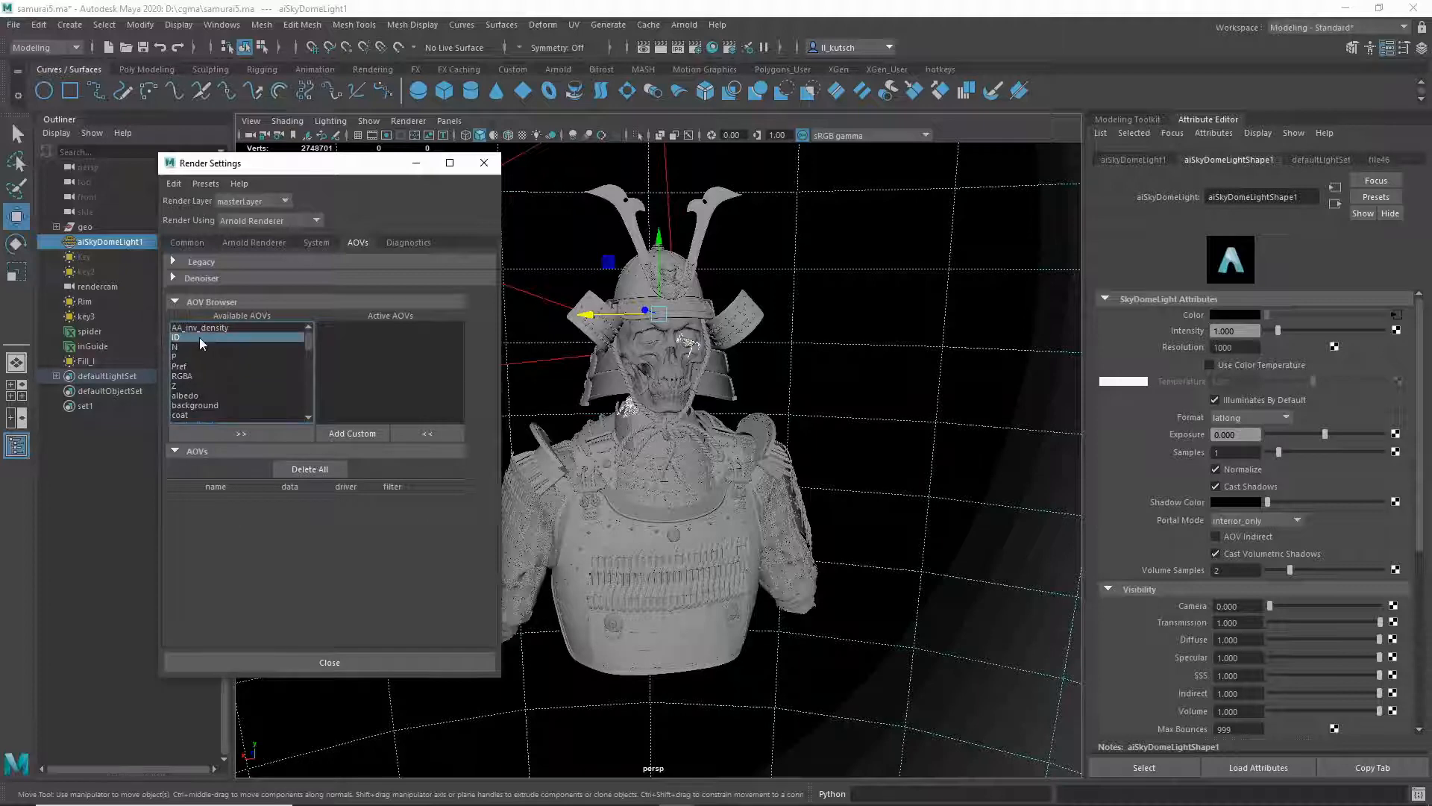
left_click(234, 434)
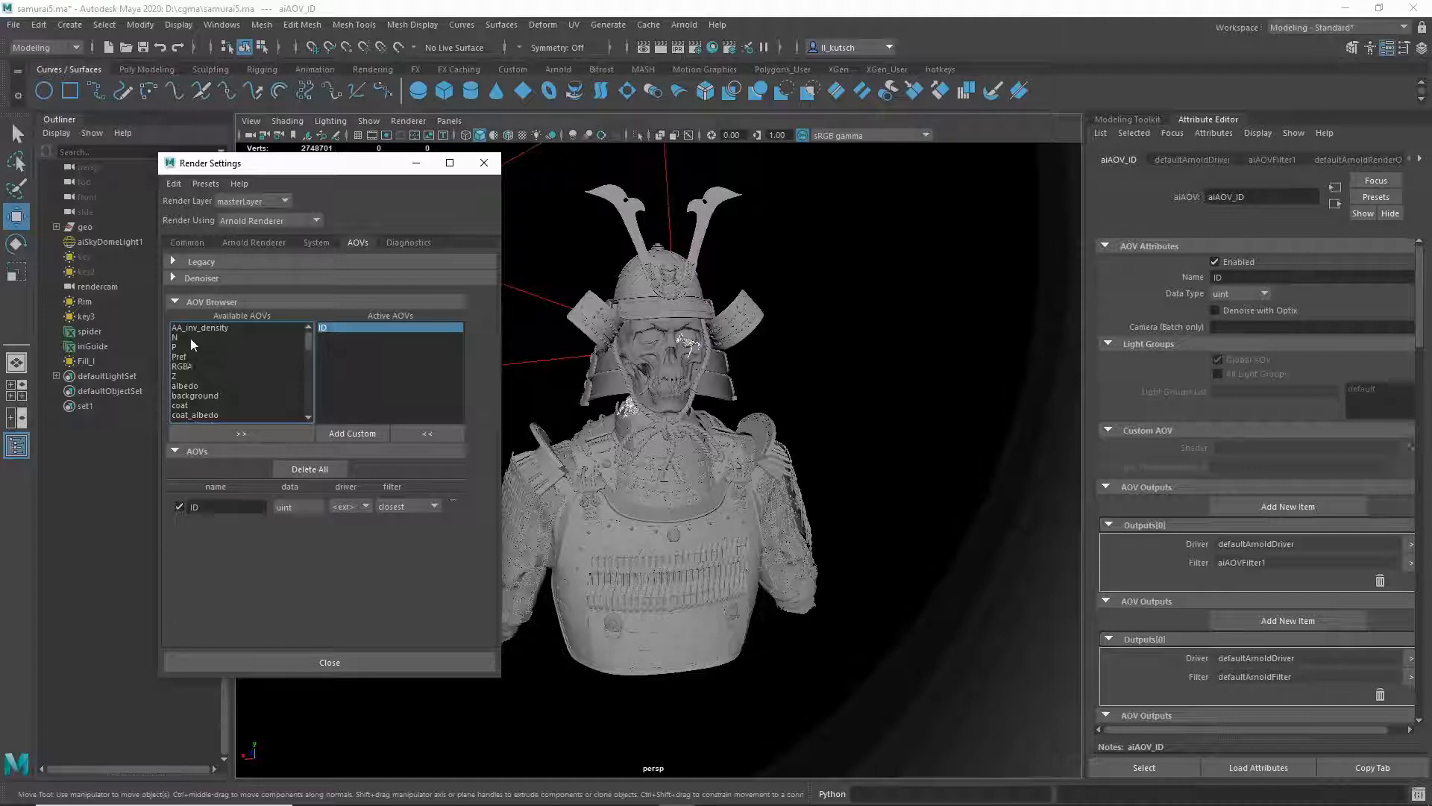
left_click(201, 377)
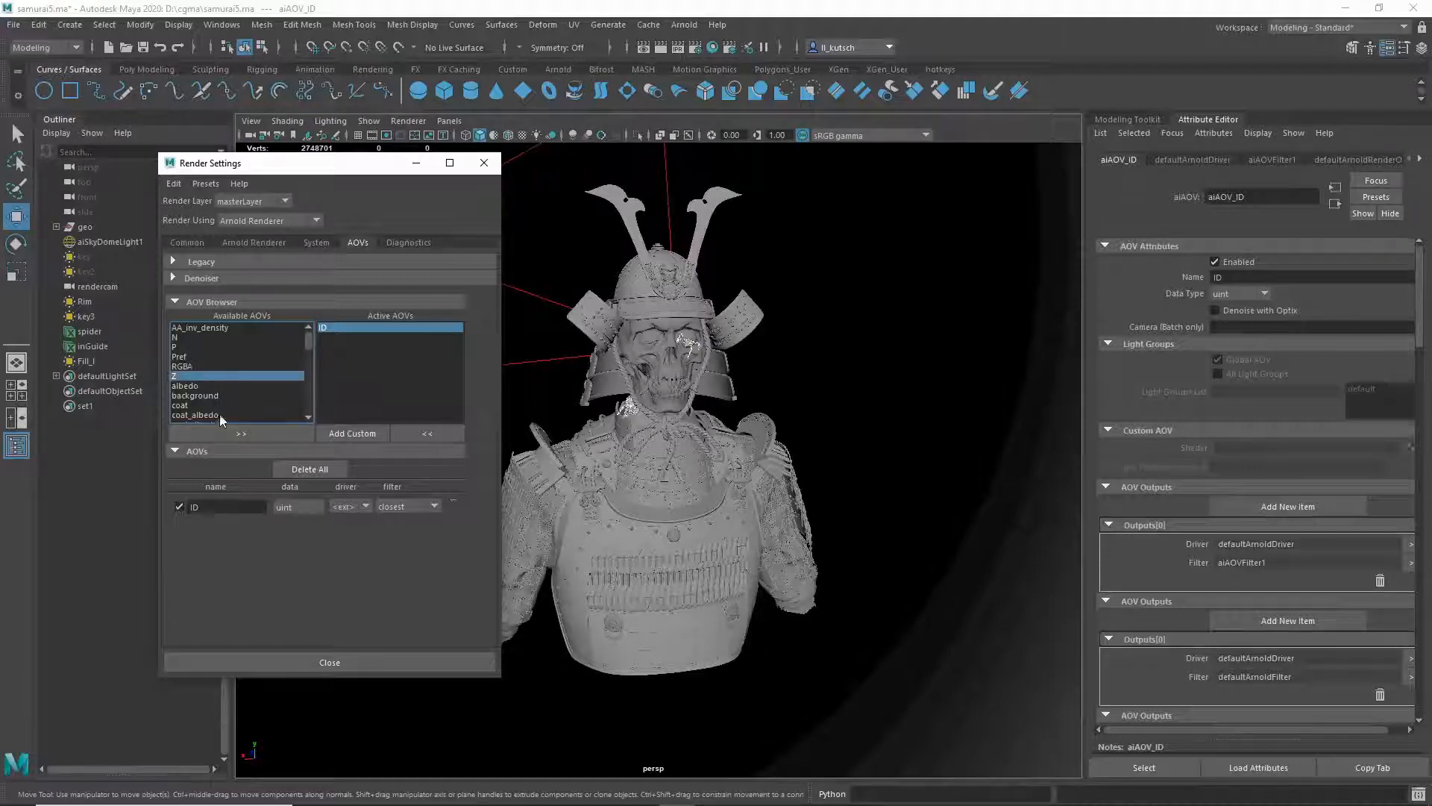
left_click(225, 429)
left_click(203, 368)
left_click(206, 376)
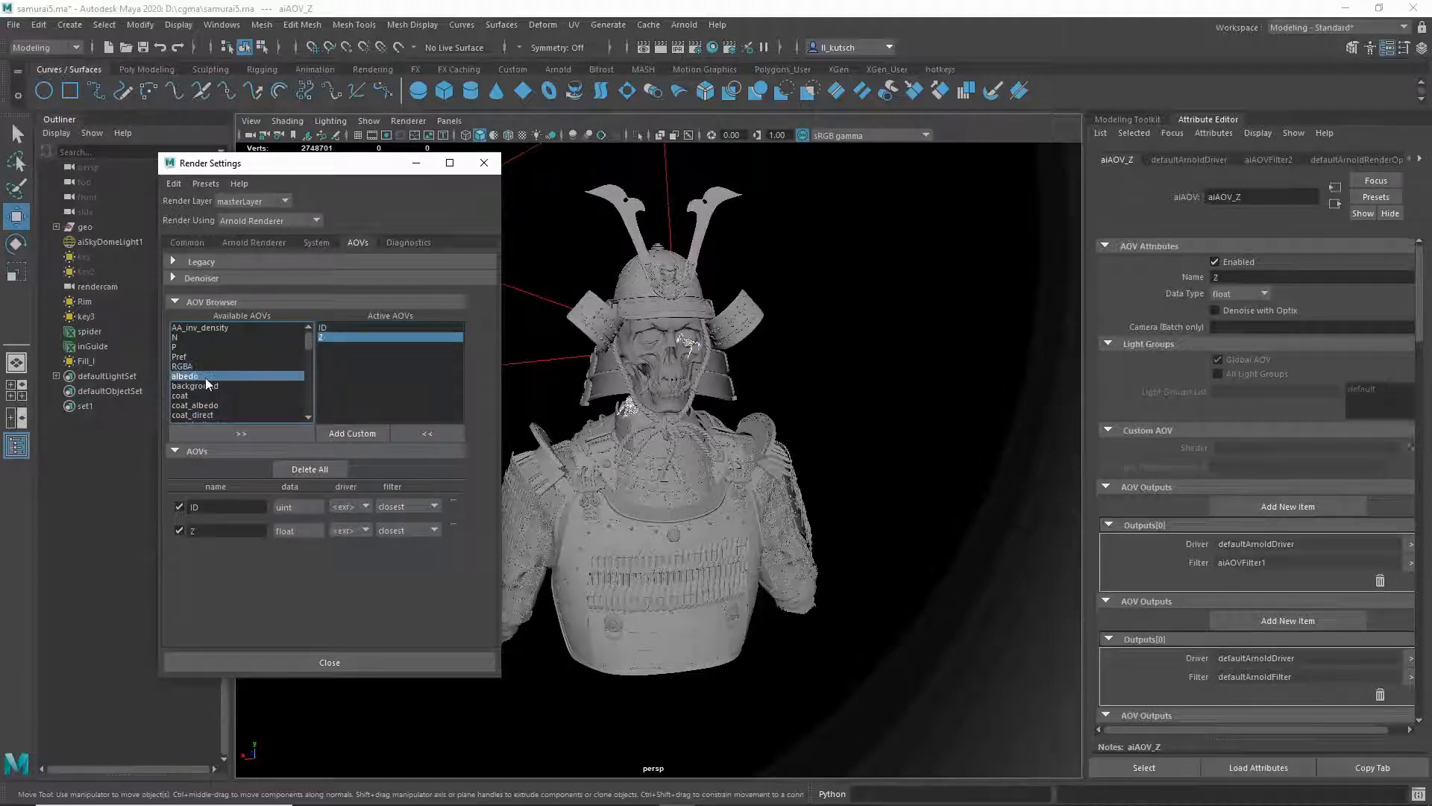
Step: Add diffuse_albedo, diffuse_direct and diffuse_indirect to the active AOVs
scroll(227, 387, "down", 3)
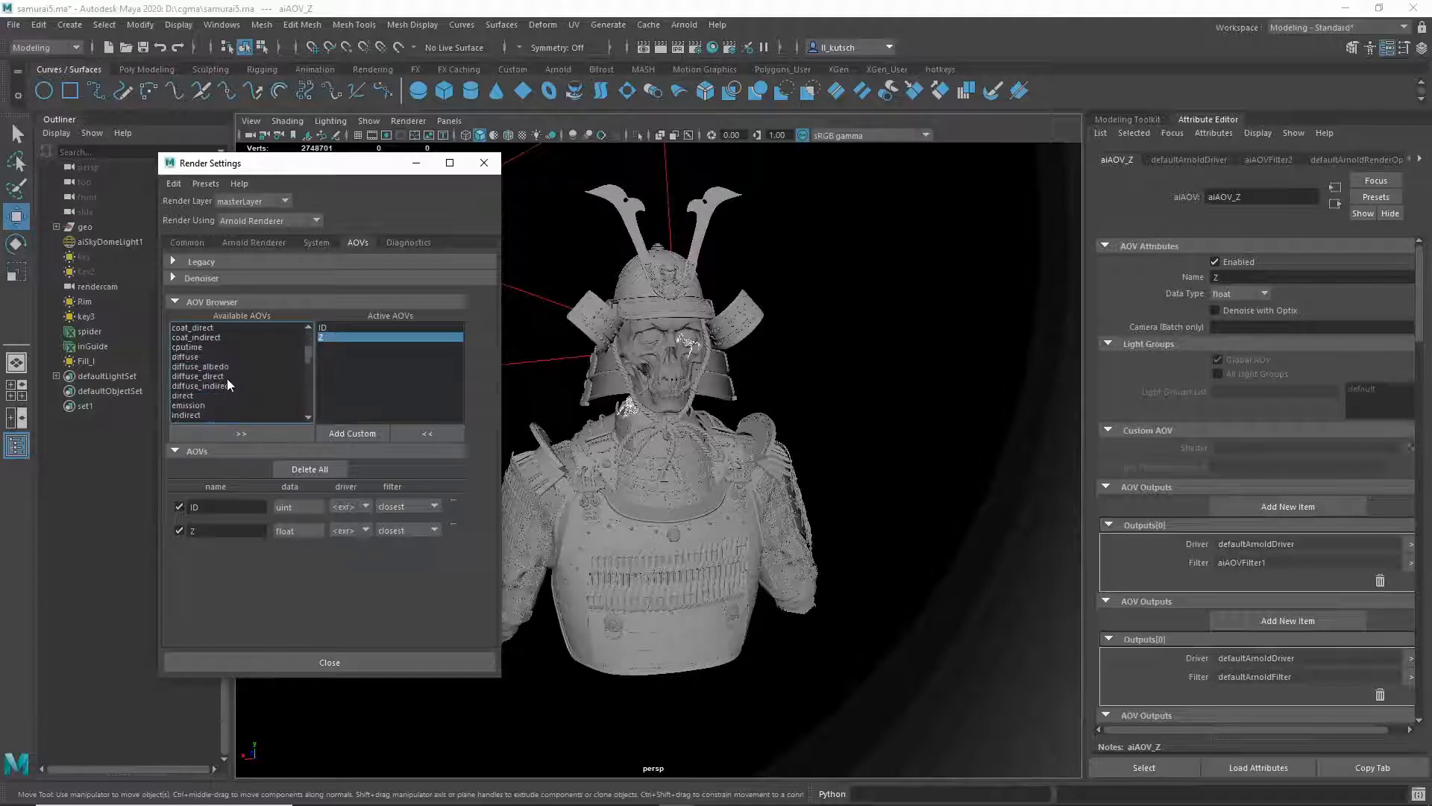
scroll(216, 376, "down", 1)
left_click(224, 338)
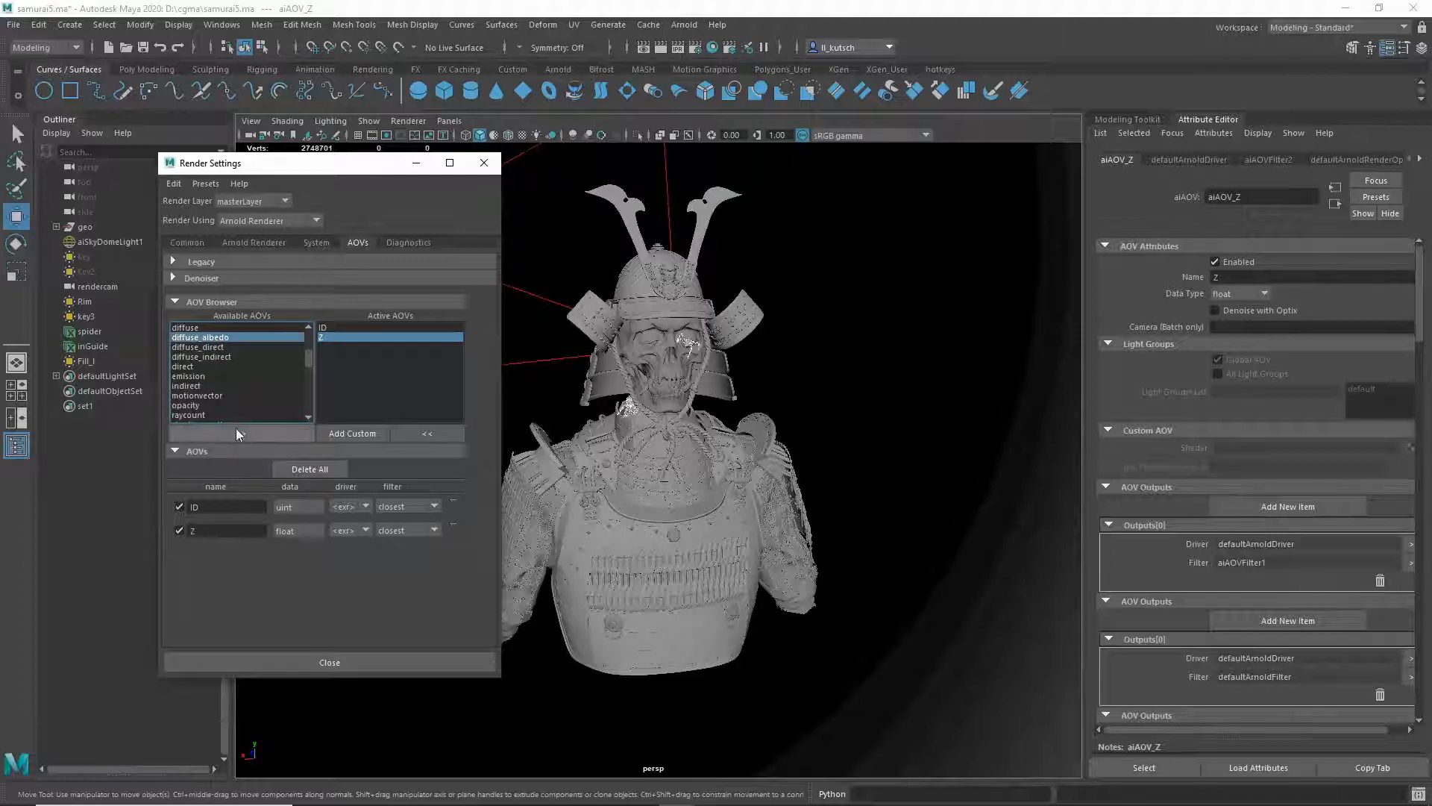
left_click(235, 429)
left_click(220, 338)
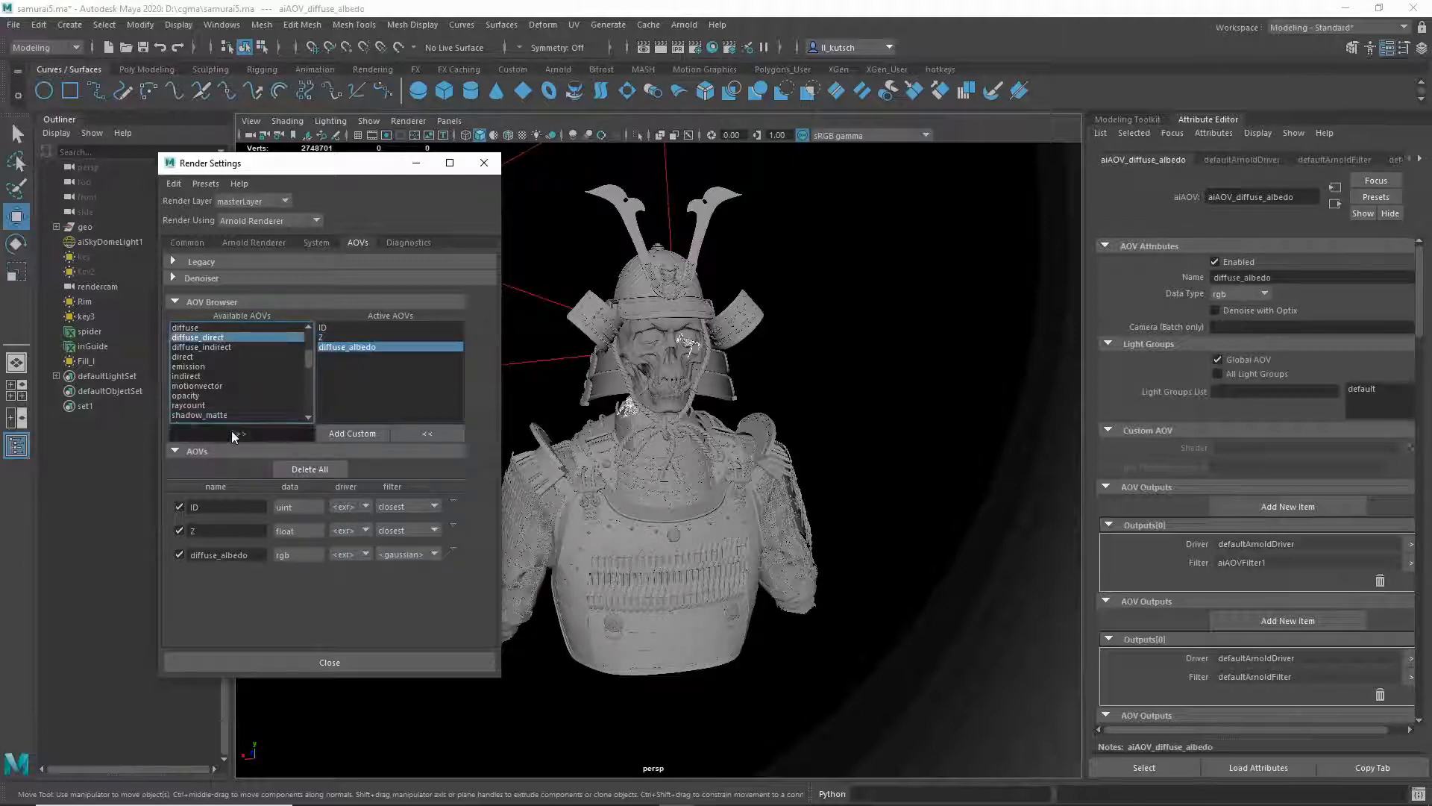
left_click(237, 432)
left_click(220, 338)
left_click(243, 431)
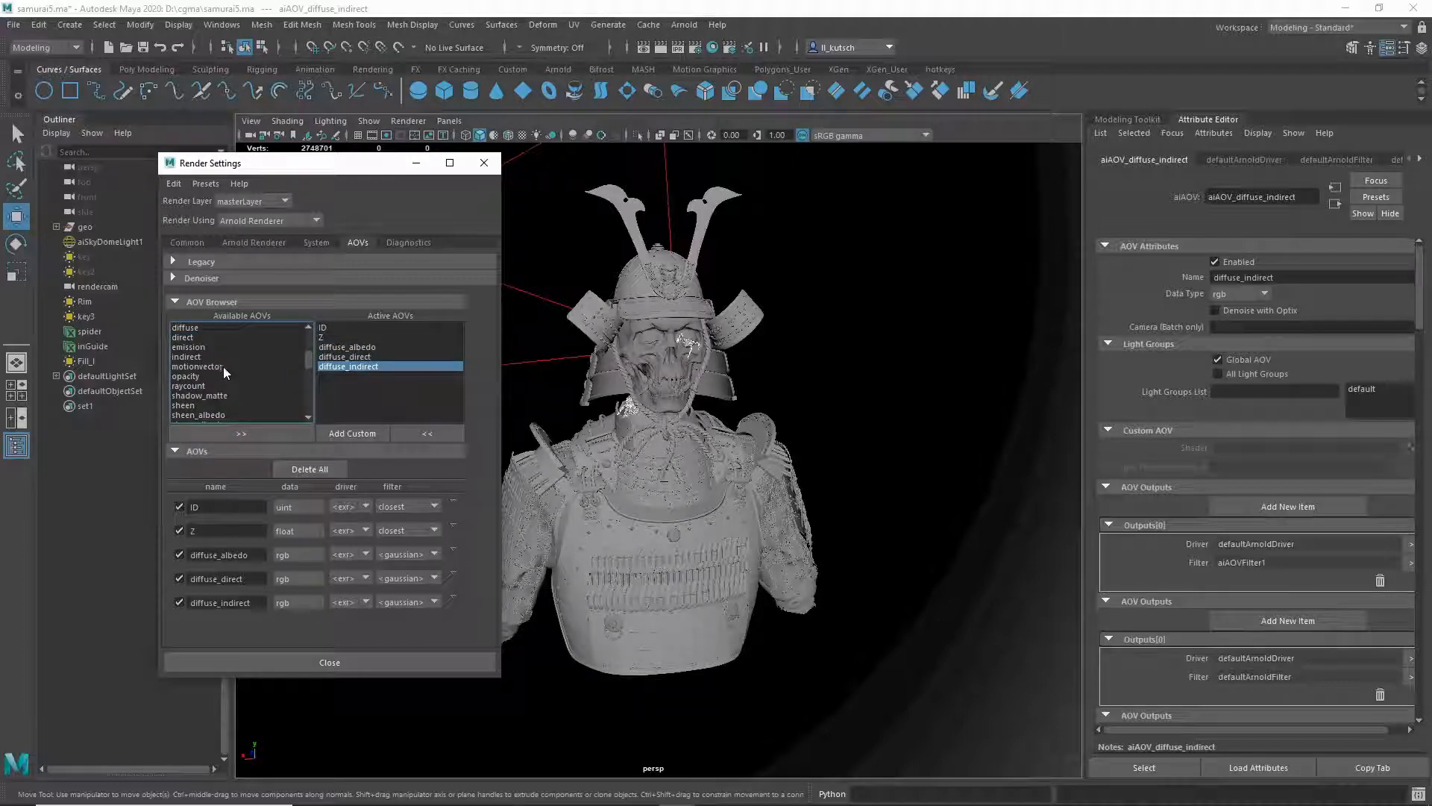
Step: Add specular, specular_direct and specular_indirect to the active AOVs
scroll(226, 374, "down", 2)
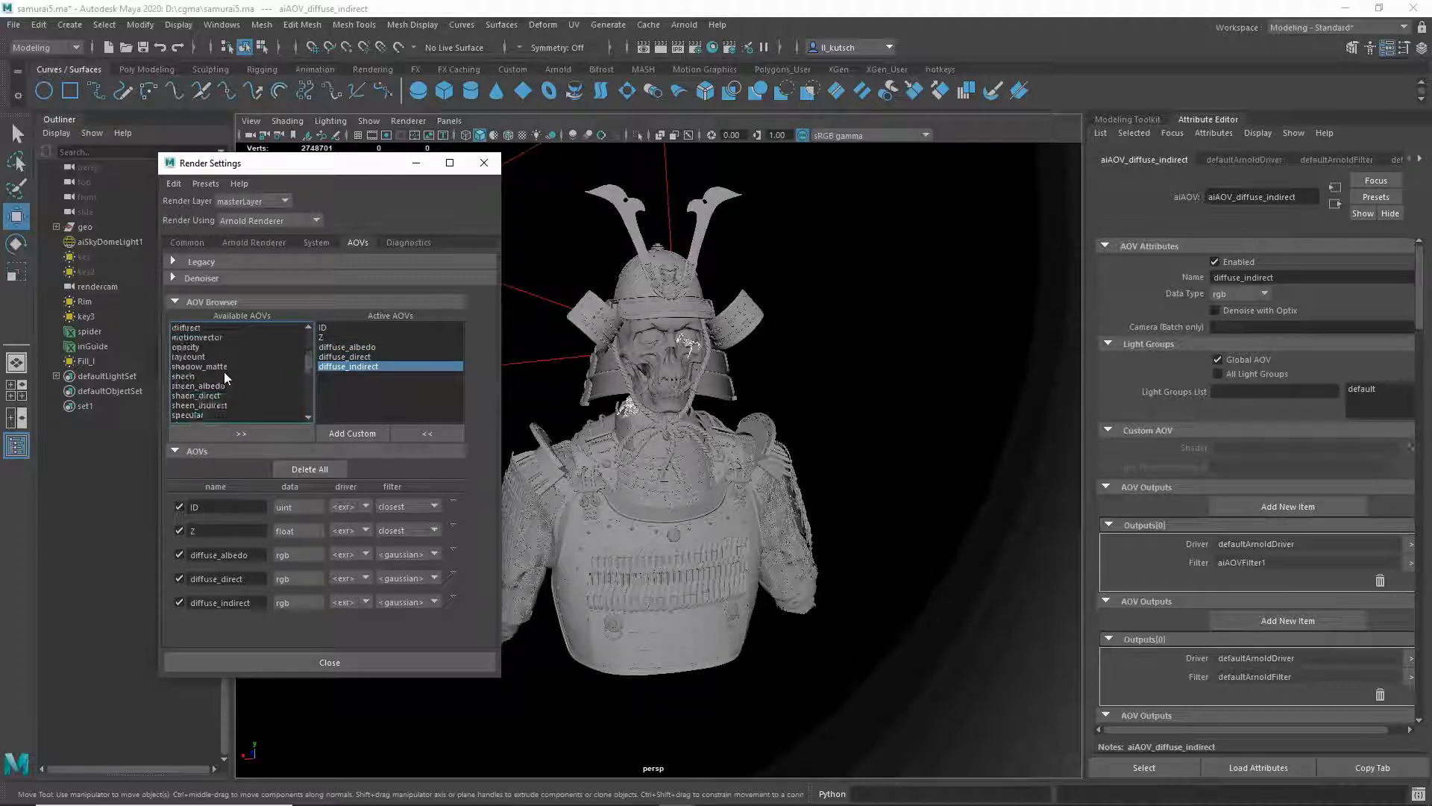
scroll(226, 398, "down", 2)
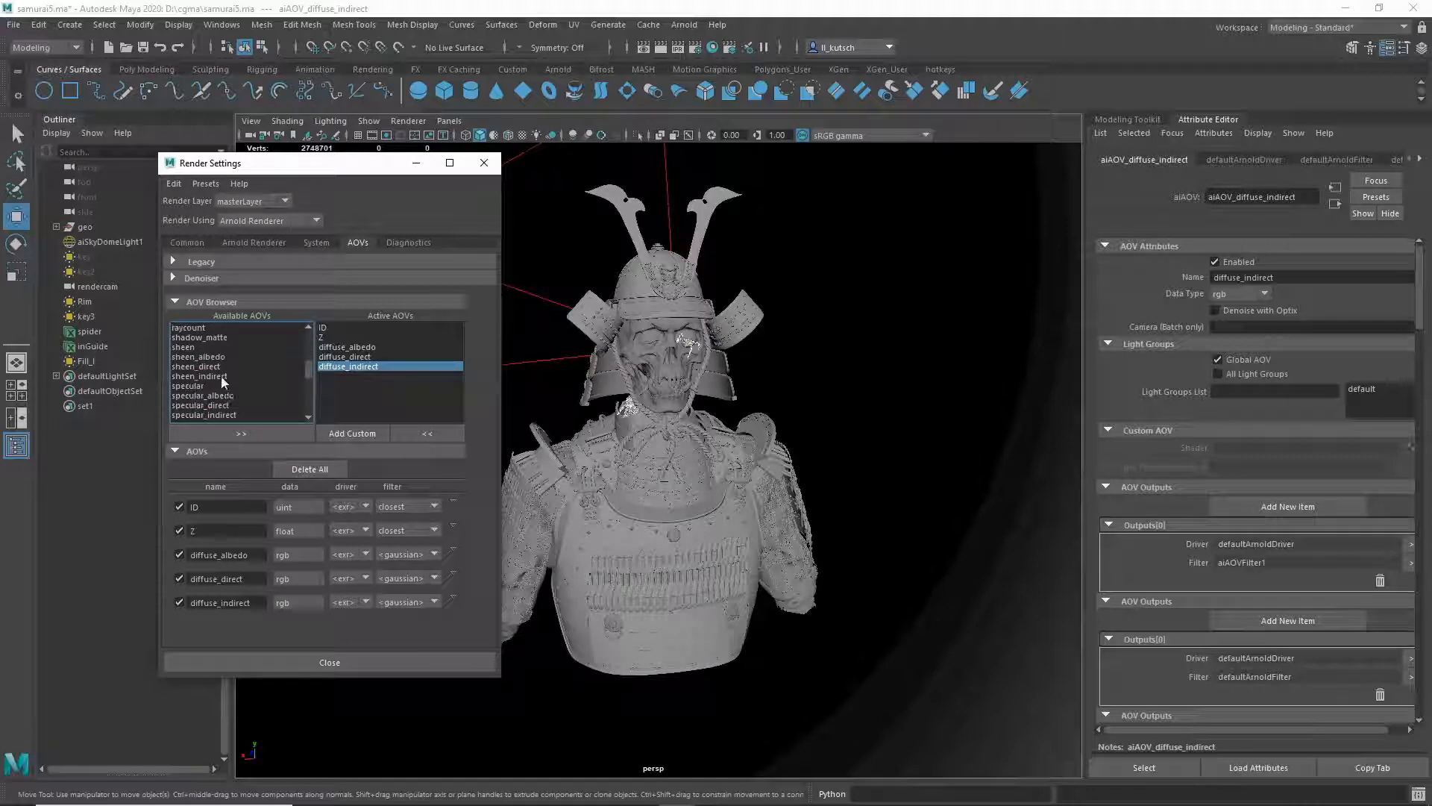
left_click(224, 386)
left_click(239, 430)
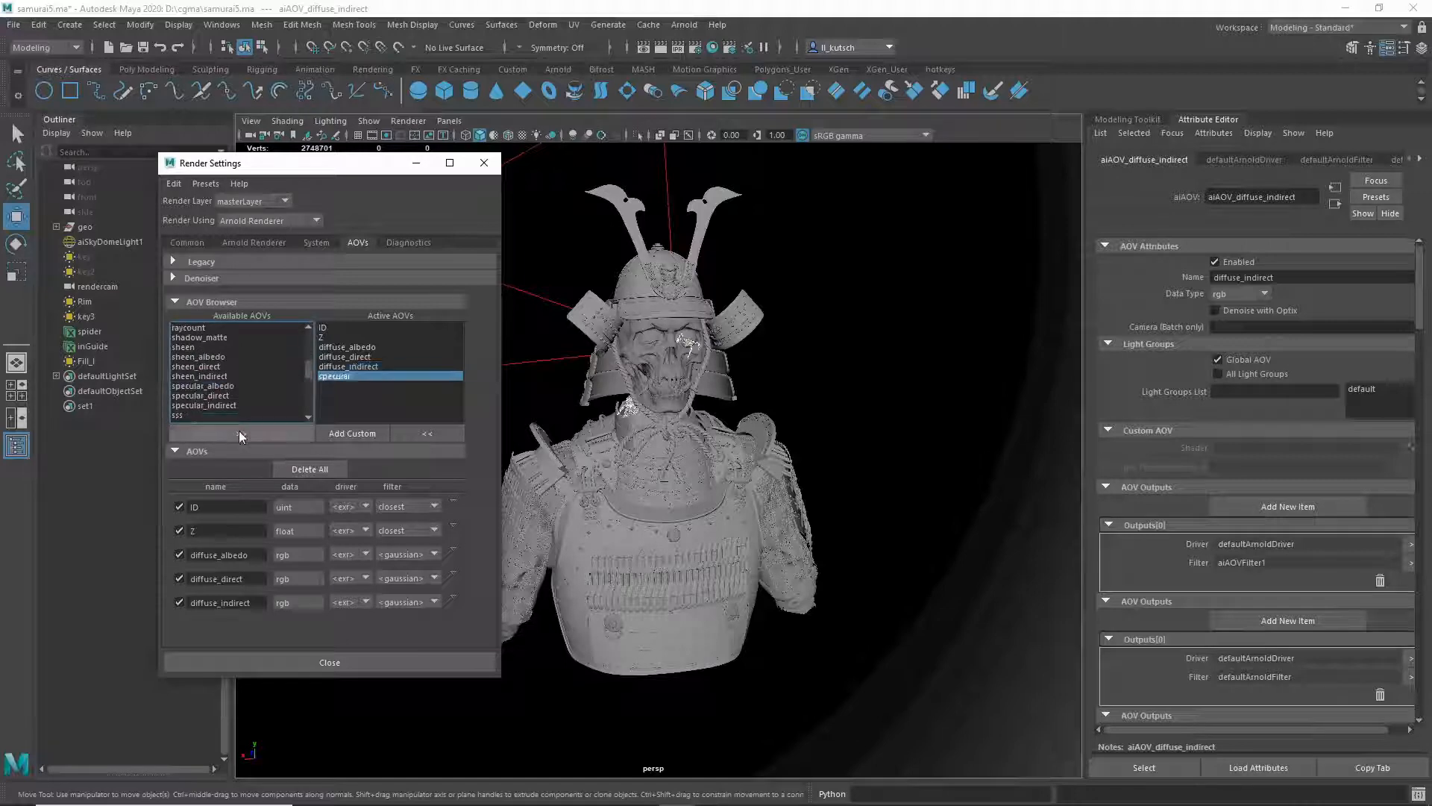
scroll(235, 391, "down", 1)
left_click(231, 362)
left_click(233, 432)
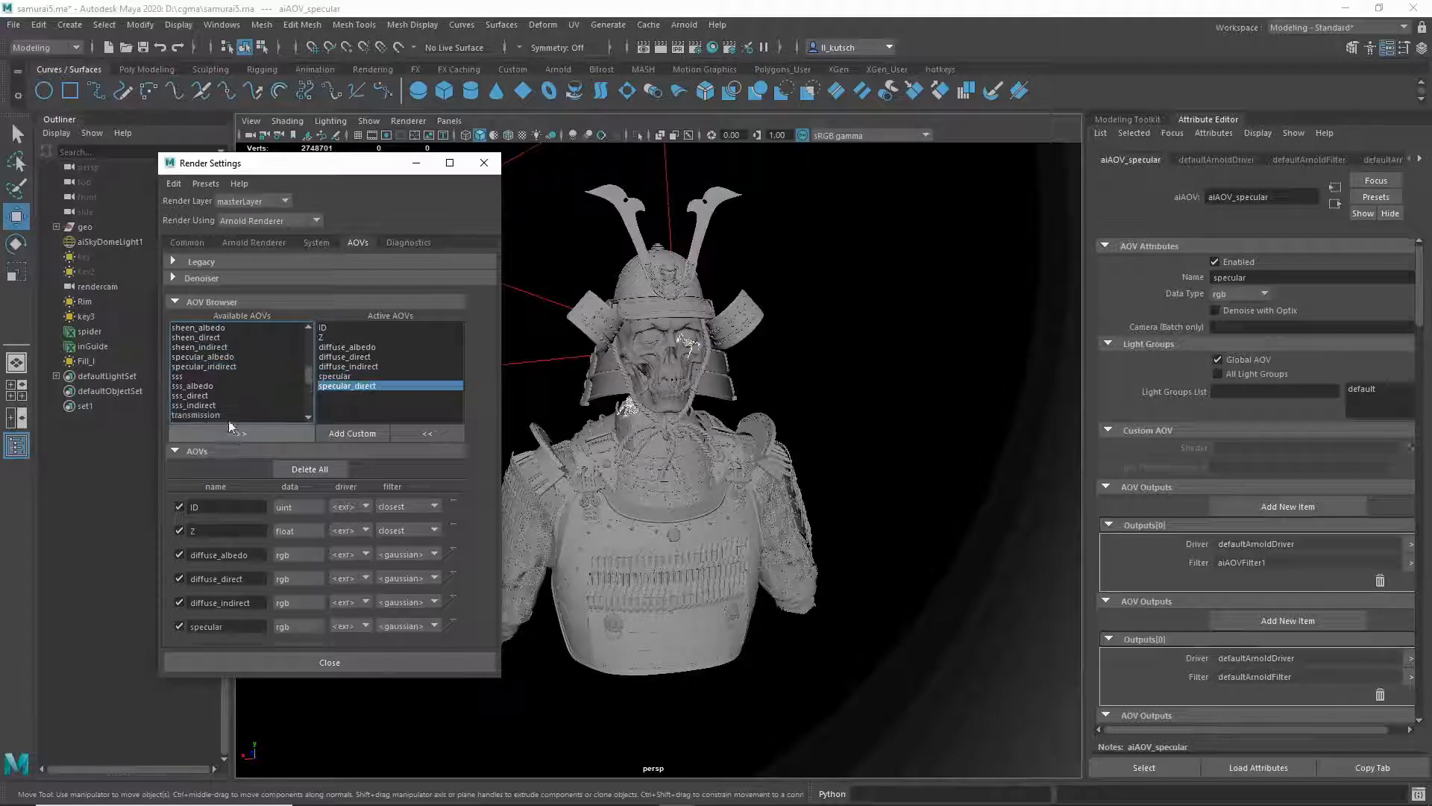
left_click(226, 362)
left_click(235, 429)
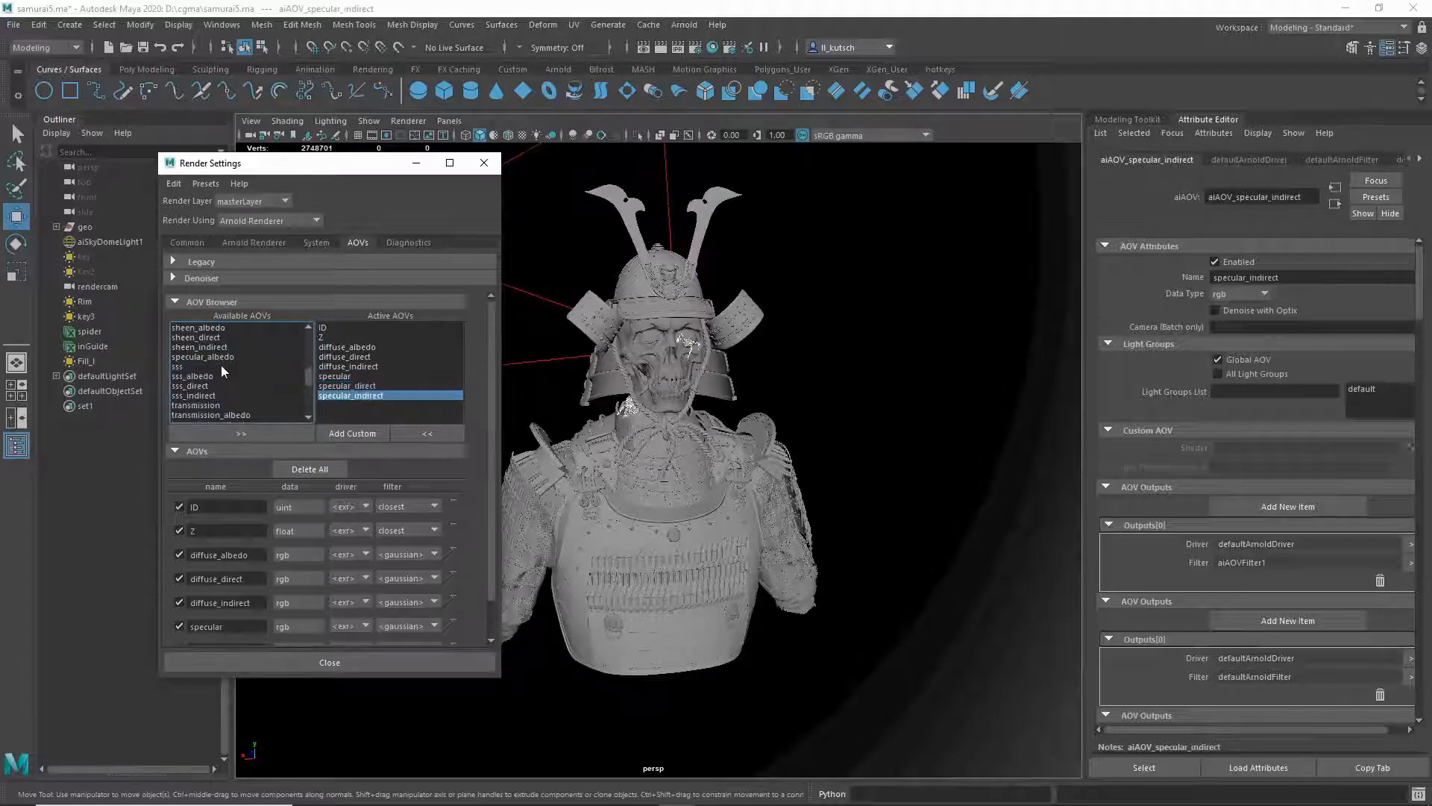
Step: Create a custom AOV named AO
scroll(237, 360, "down", 1)
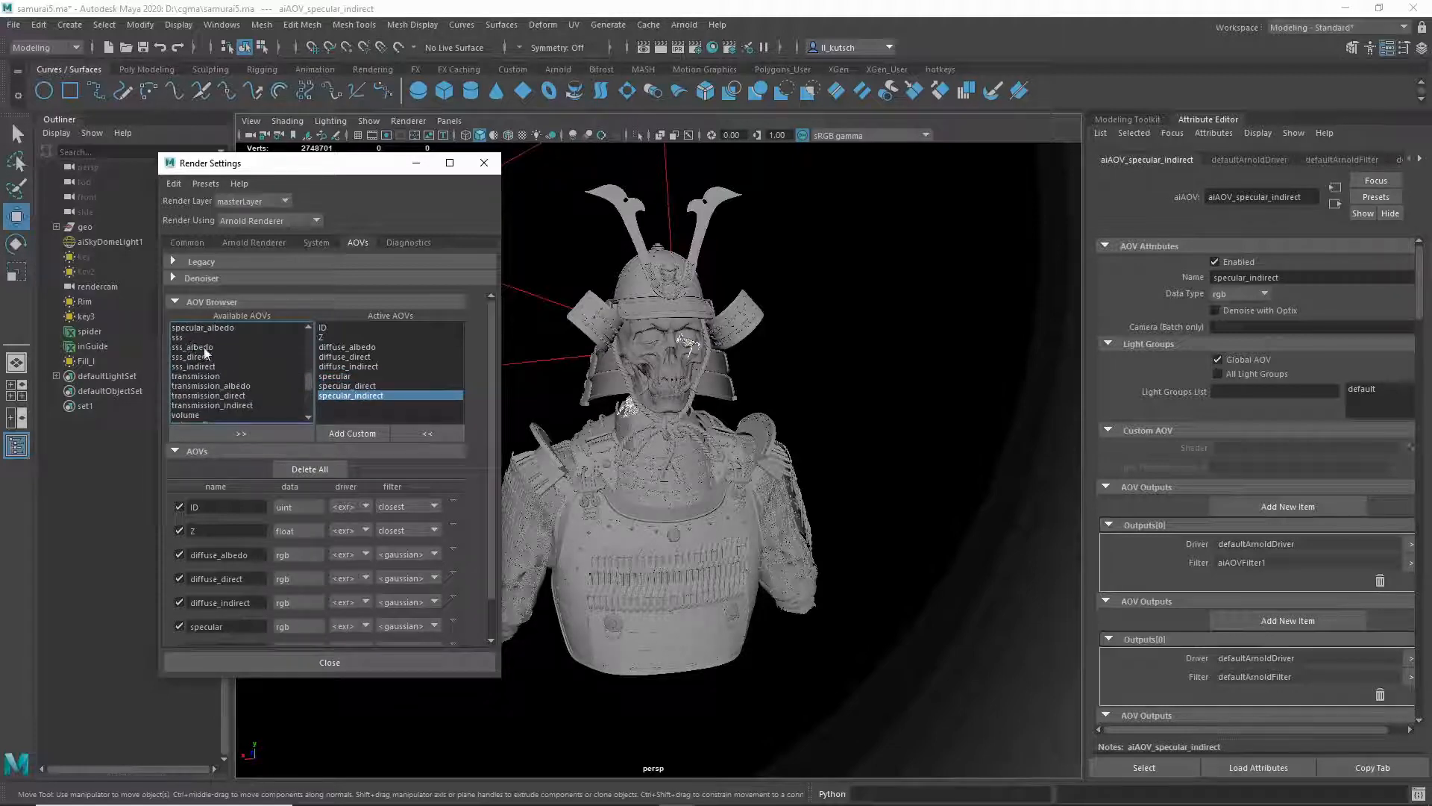
scroll(223, 370, "down", 1)
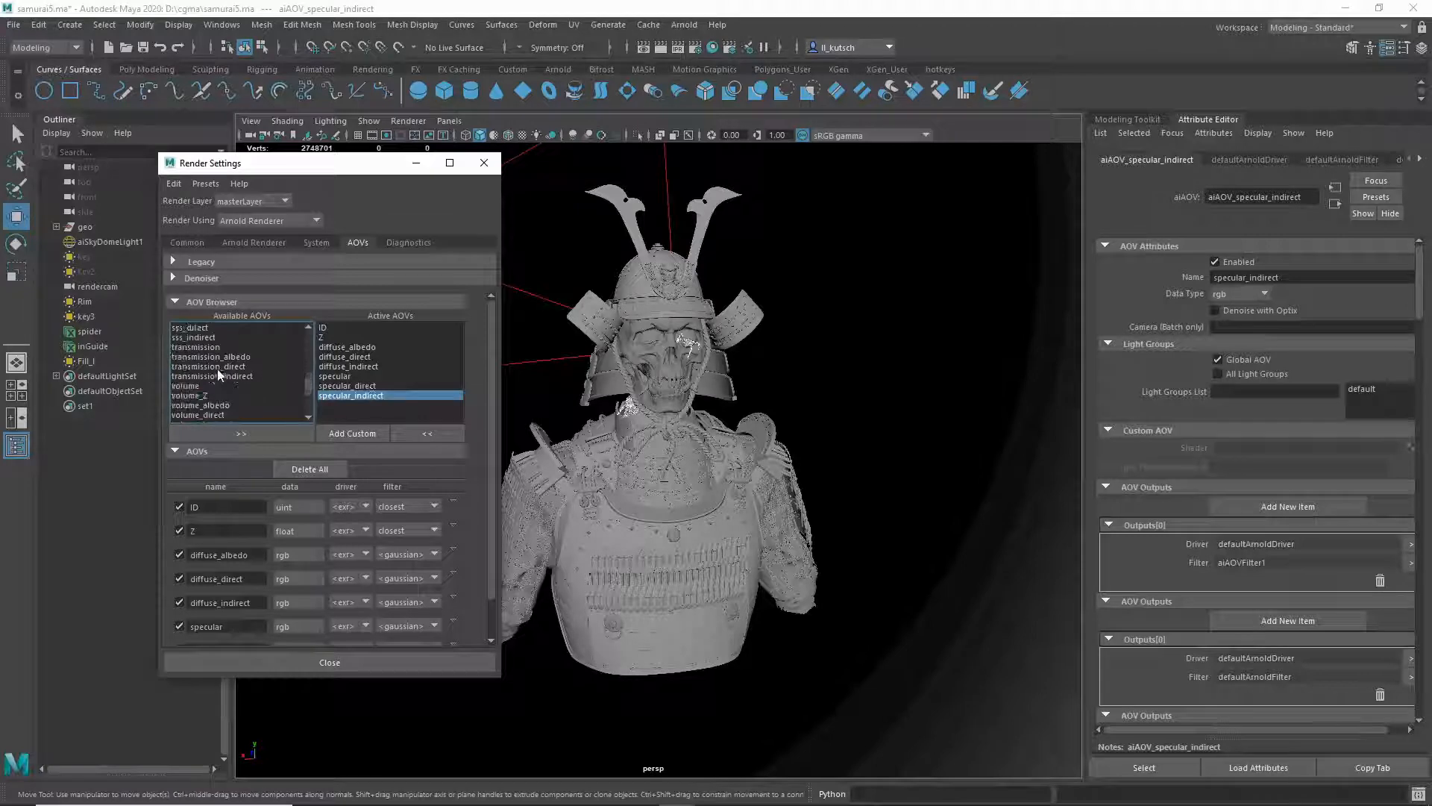
scroll(233, 362, "down", 2)
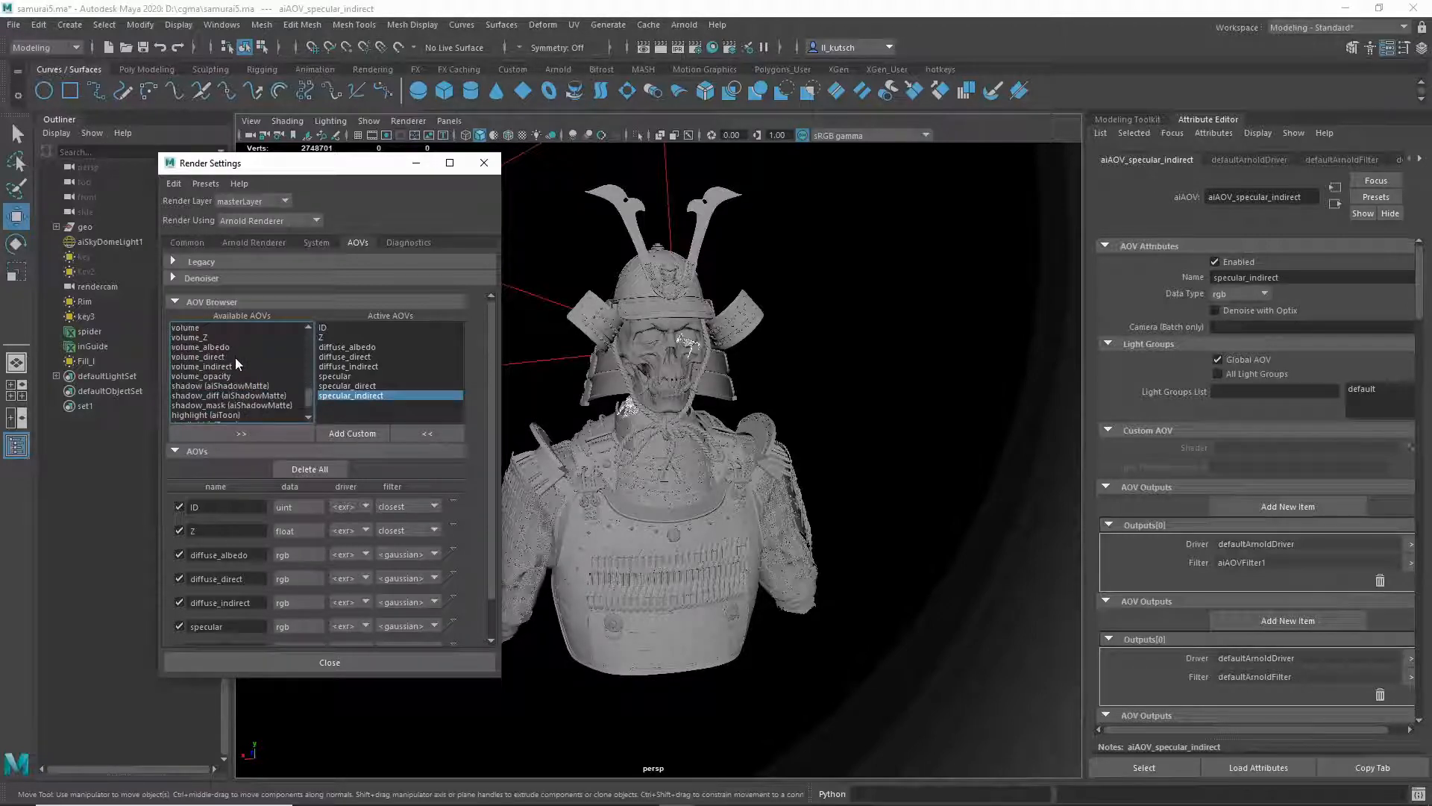
scroll(248, 348, "down", 3)
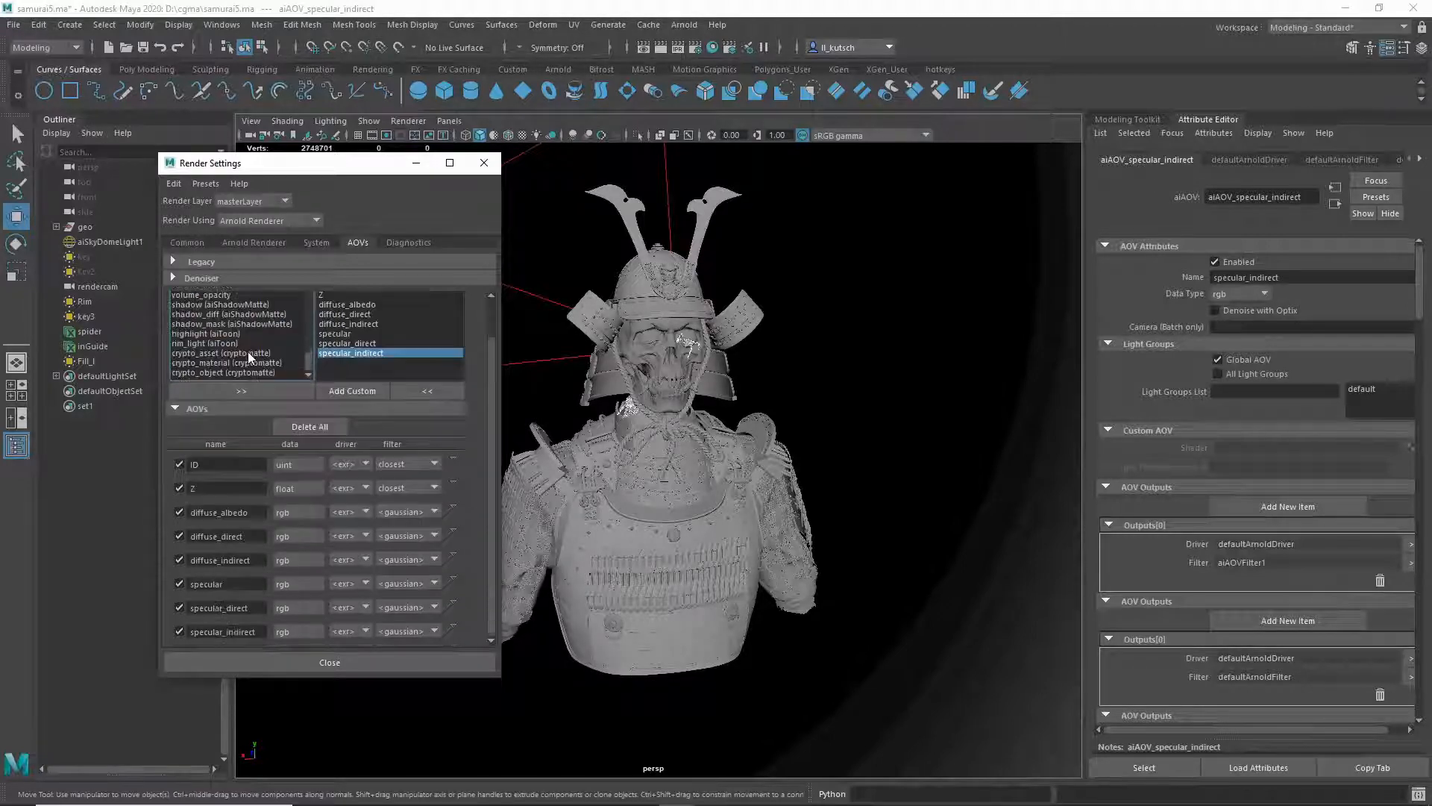
scroll(430, 474, "up", 1)
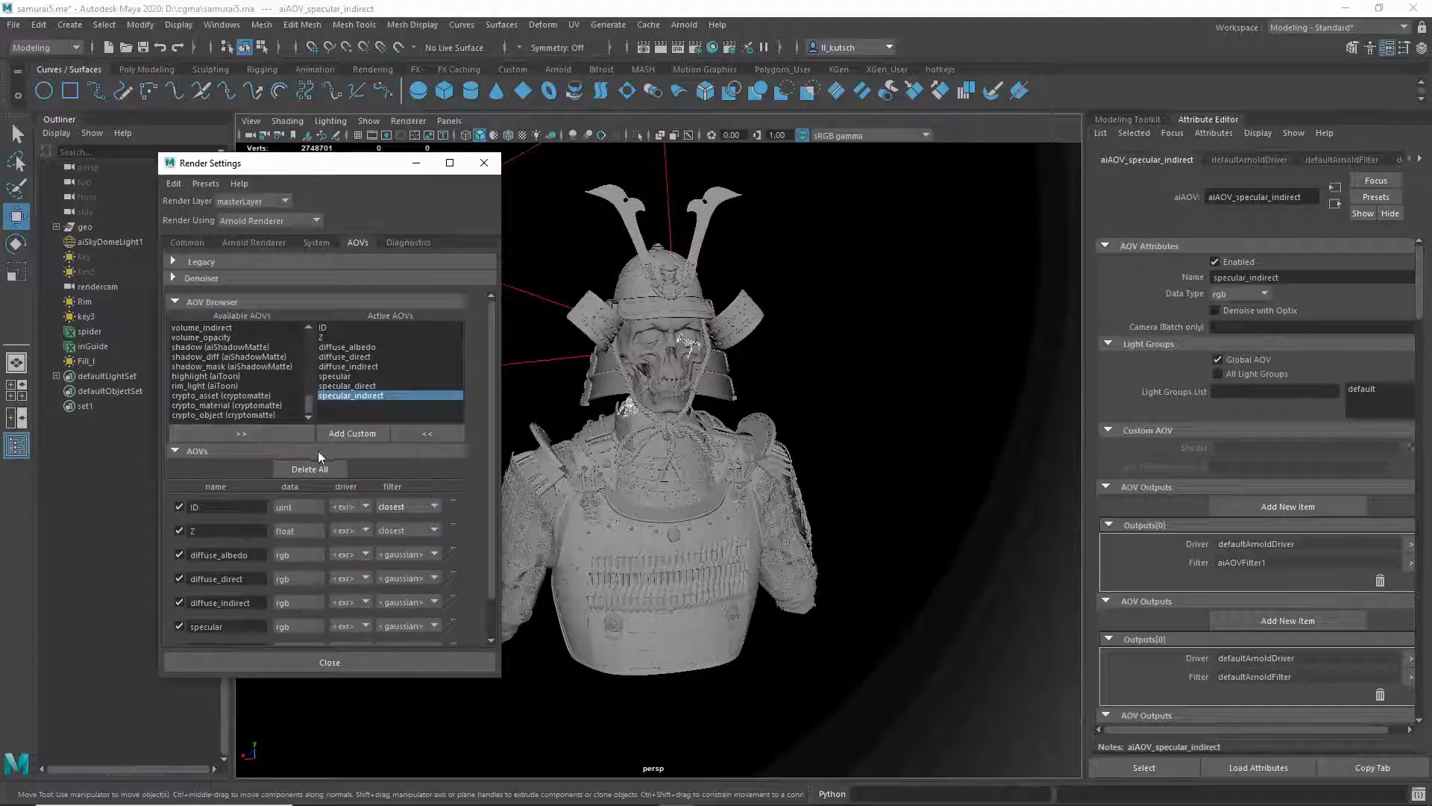
left_click(342, 432)
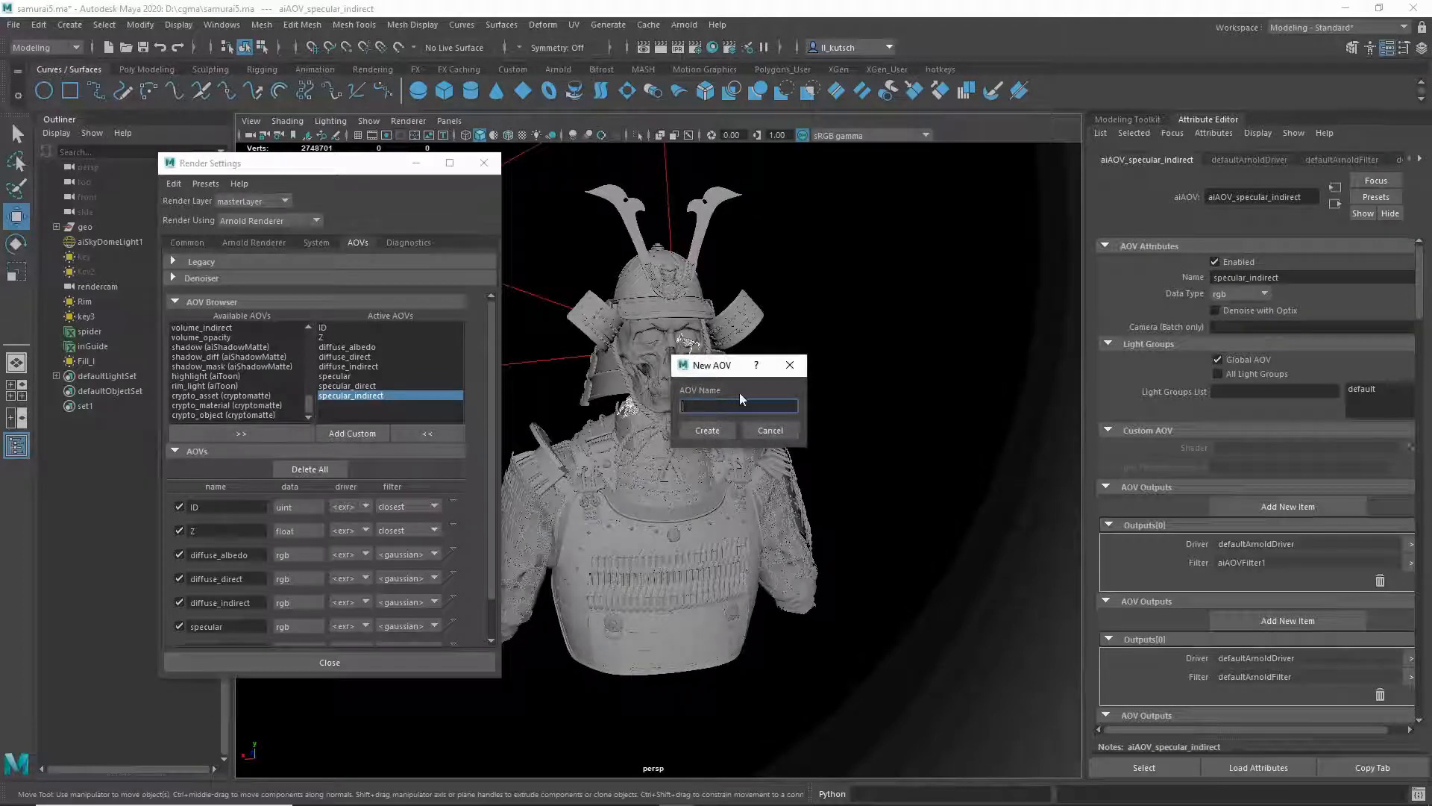
type("AO")
key("Return")
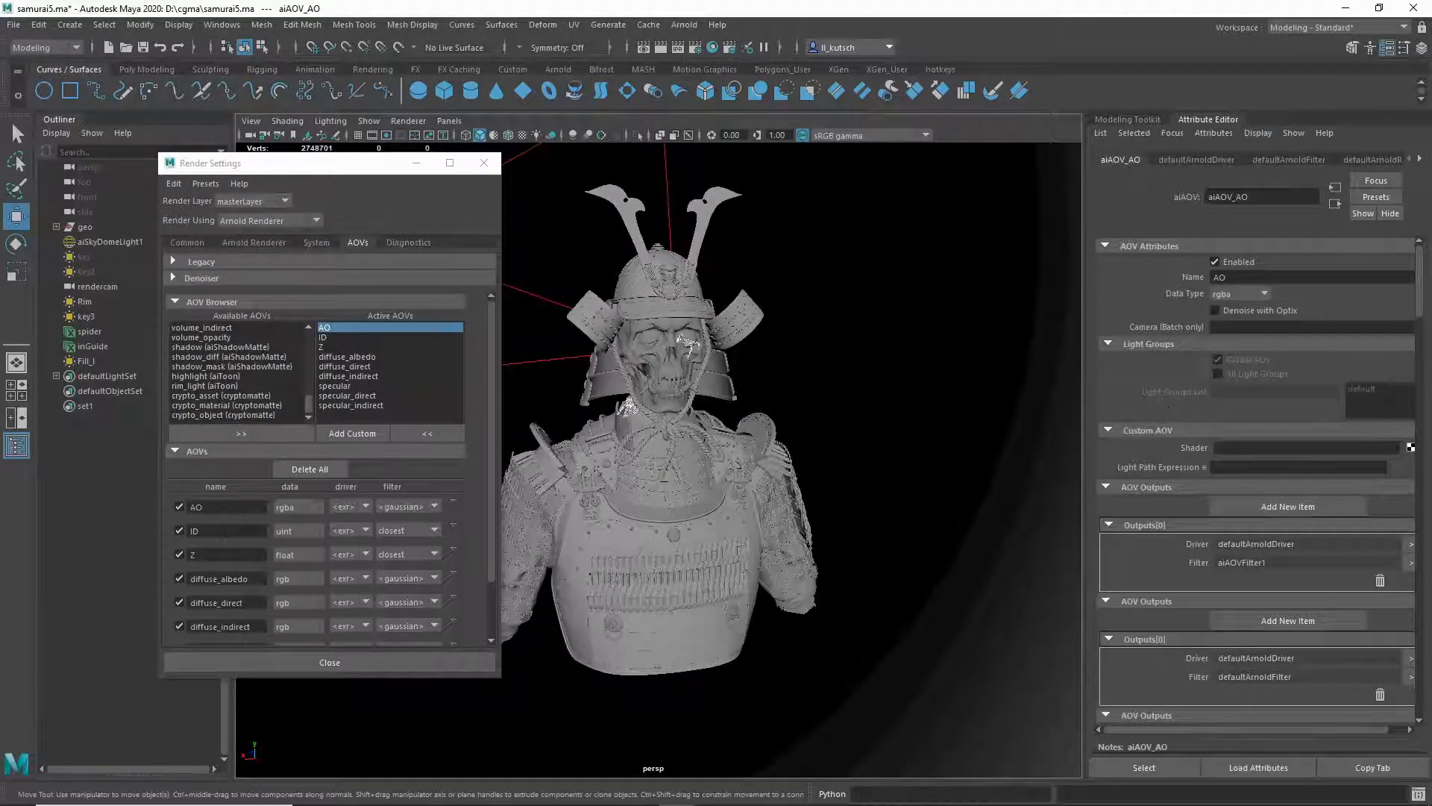
Step: Assign a new aiAmbientOcclusion node as the shader of the AO custom AOV
left_click(1411, 448)
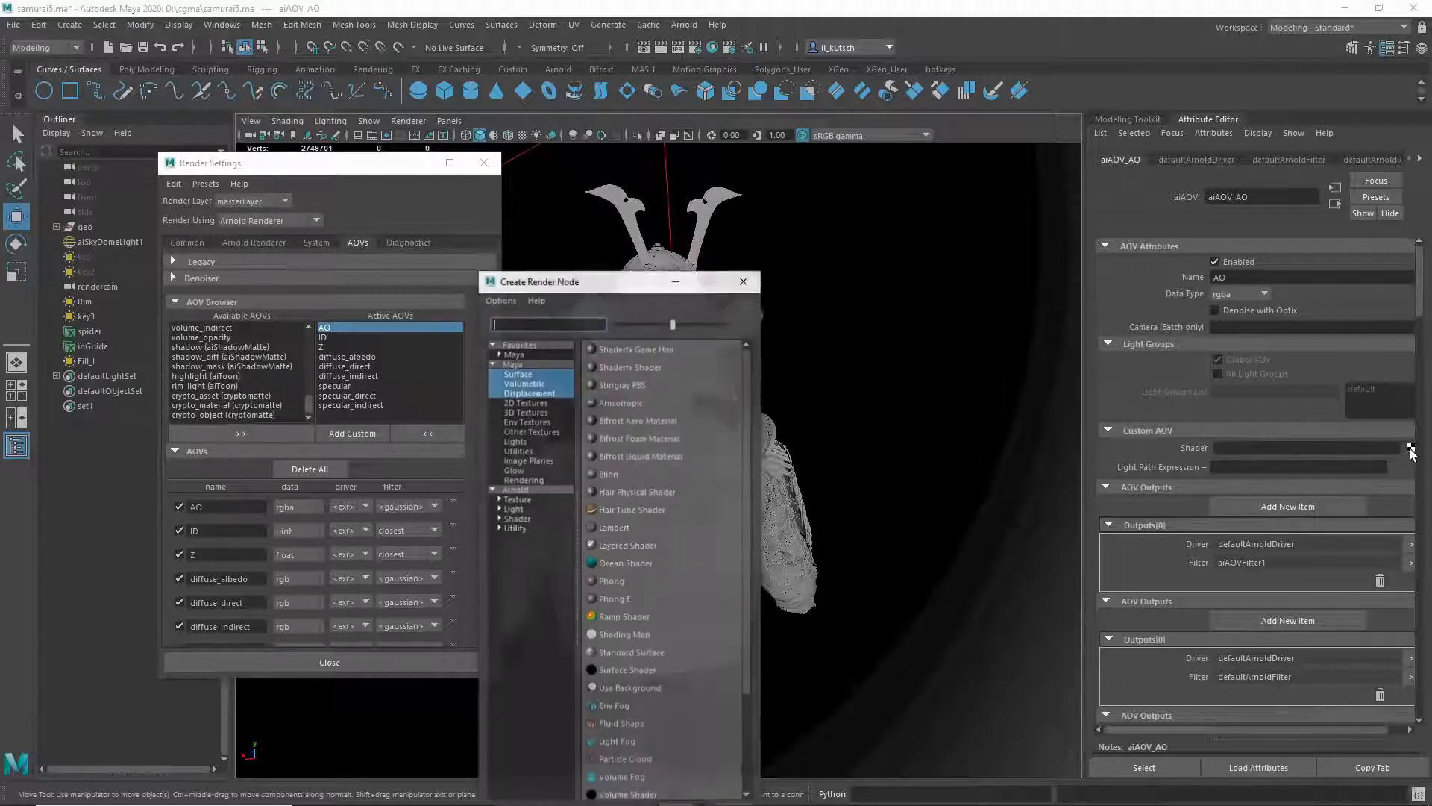
left_click(515, 489)
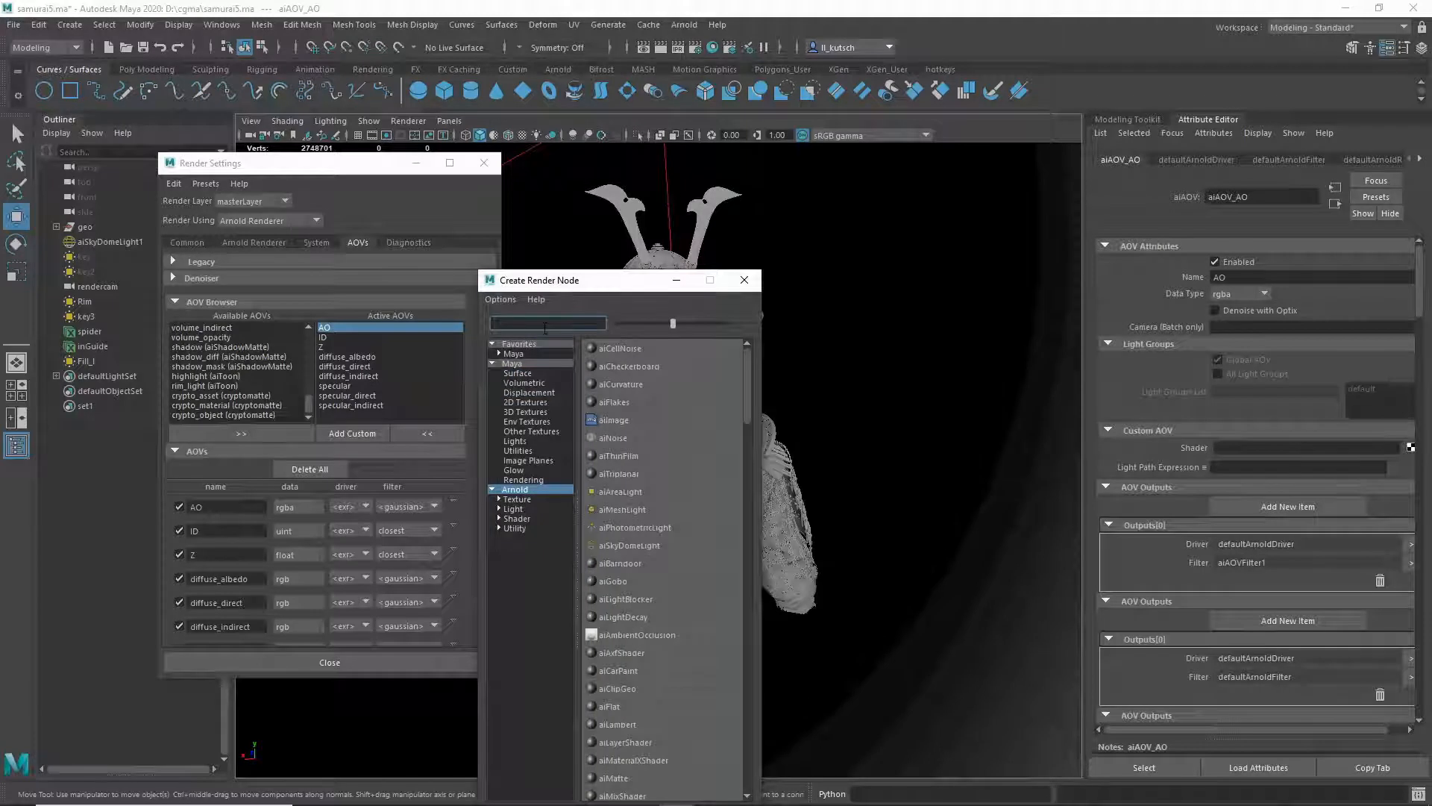
type("AiA")
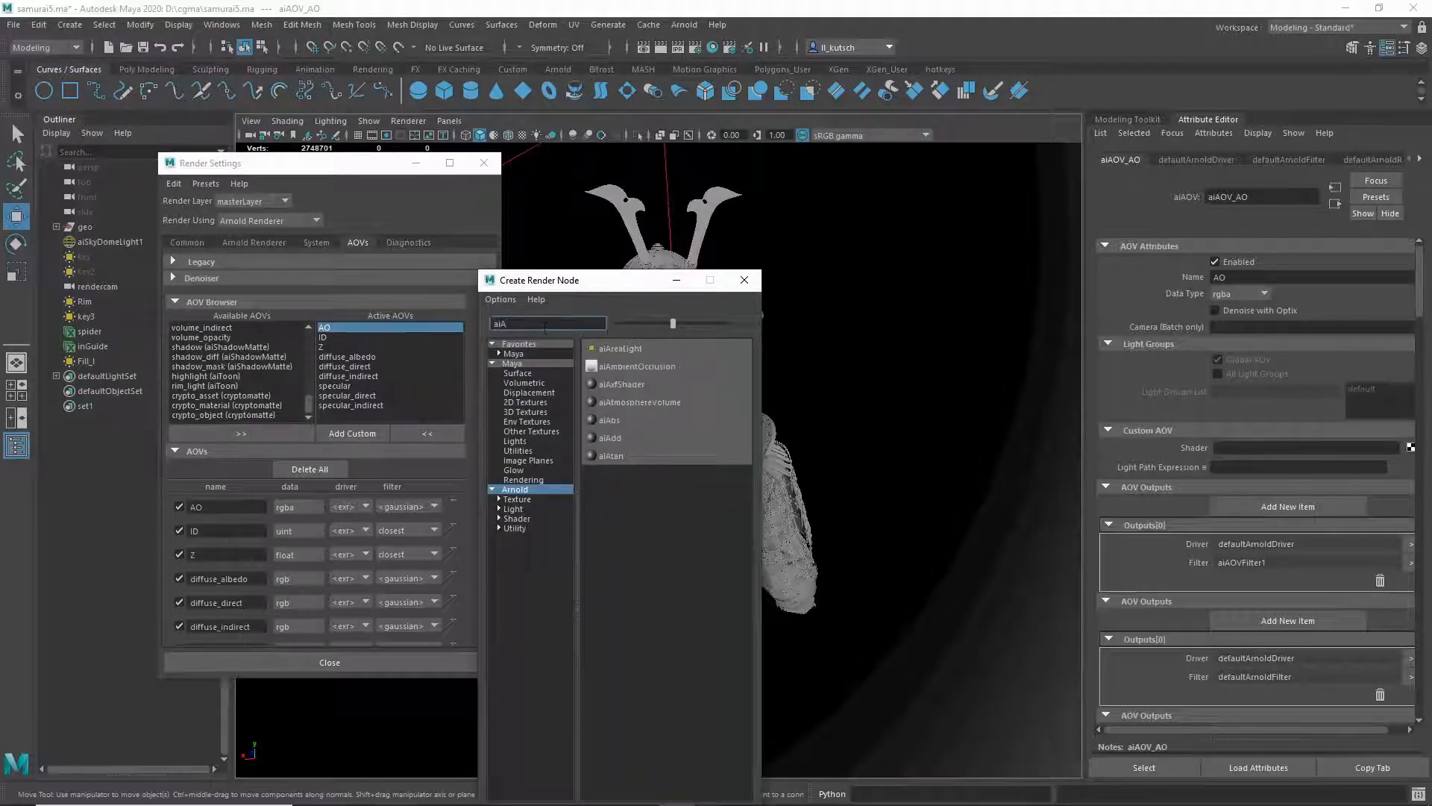
left_click(618, 362)
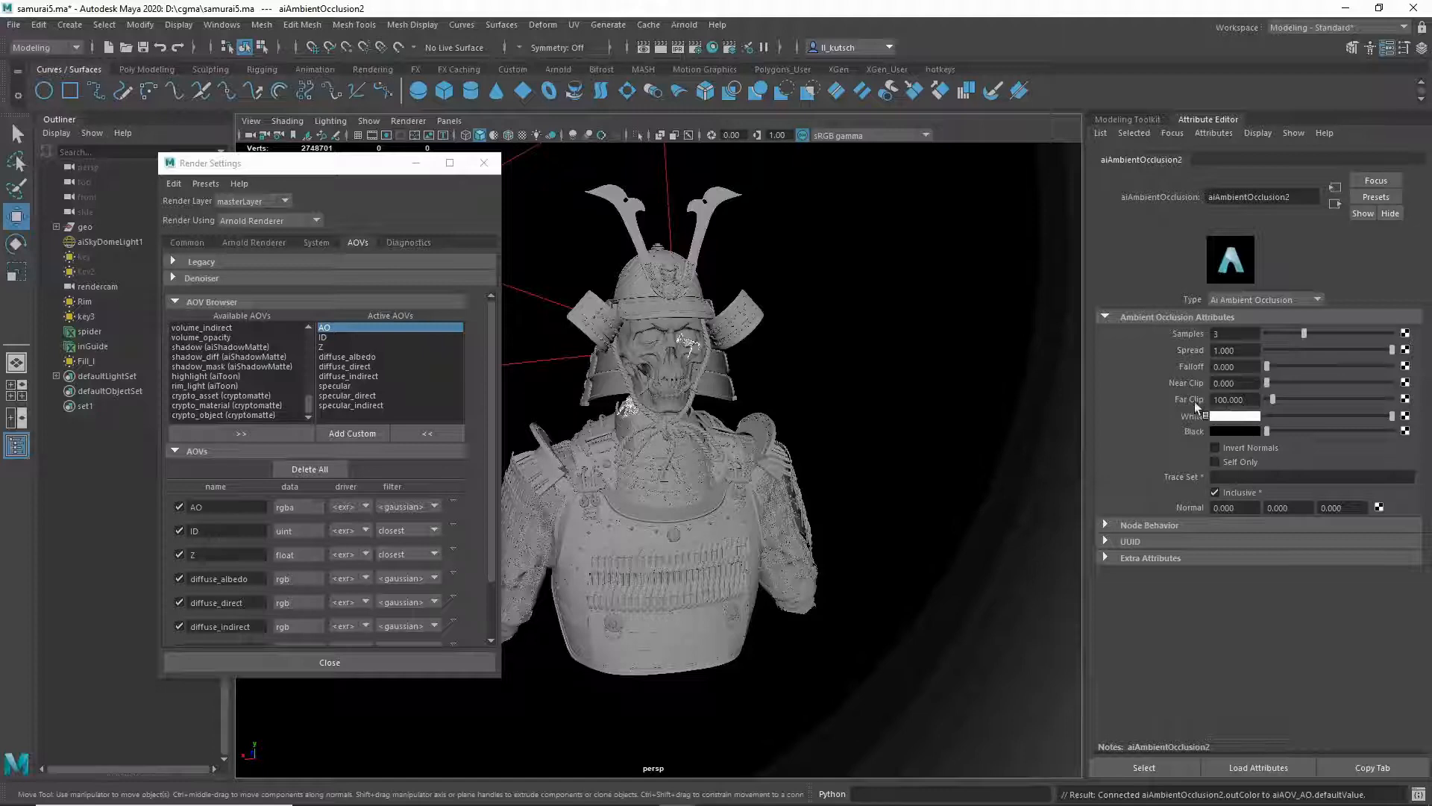
Step: Create a second custom AOV named Mask
left_click(346, 433)
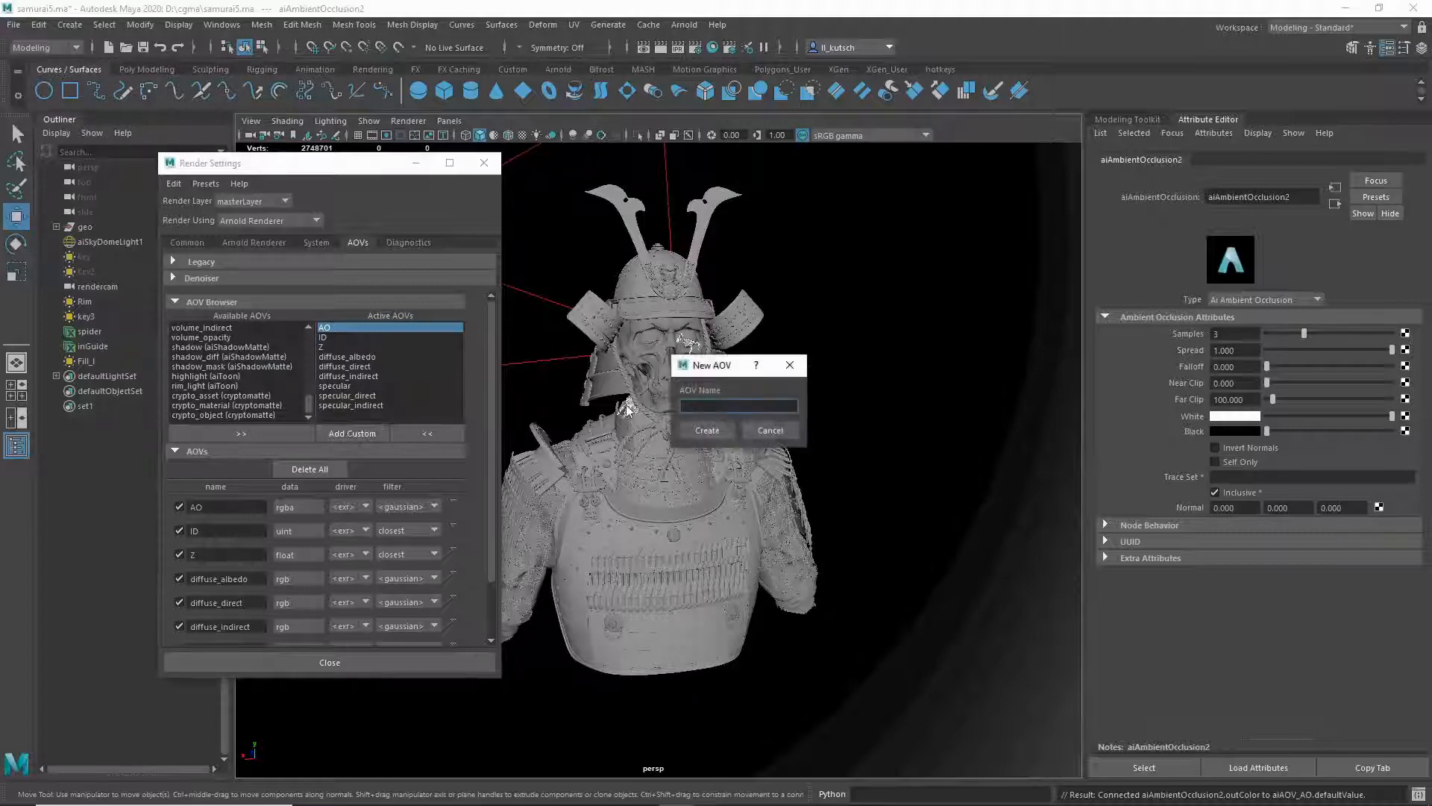
type("Mask")
key("Return")
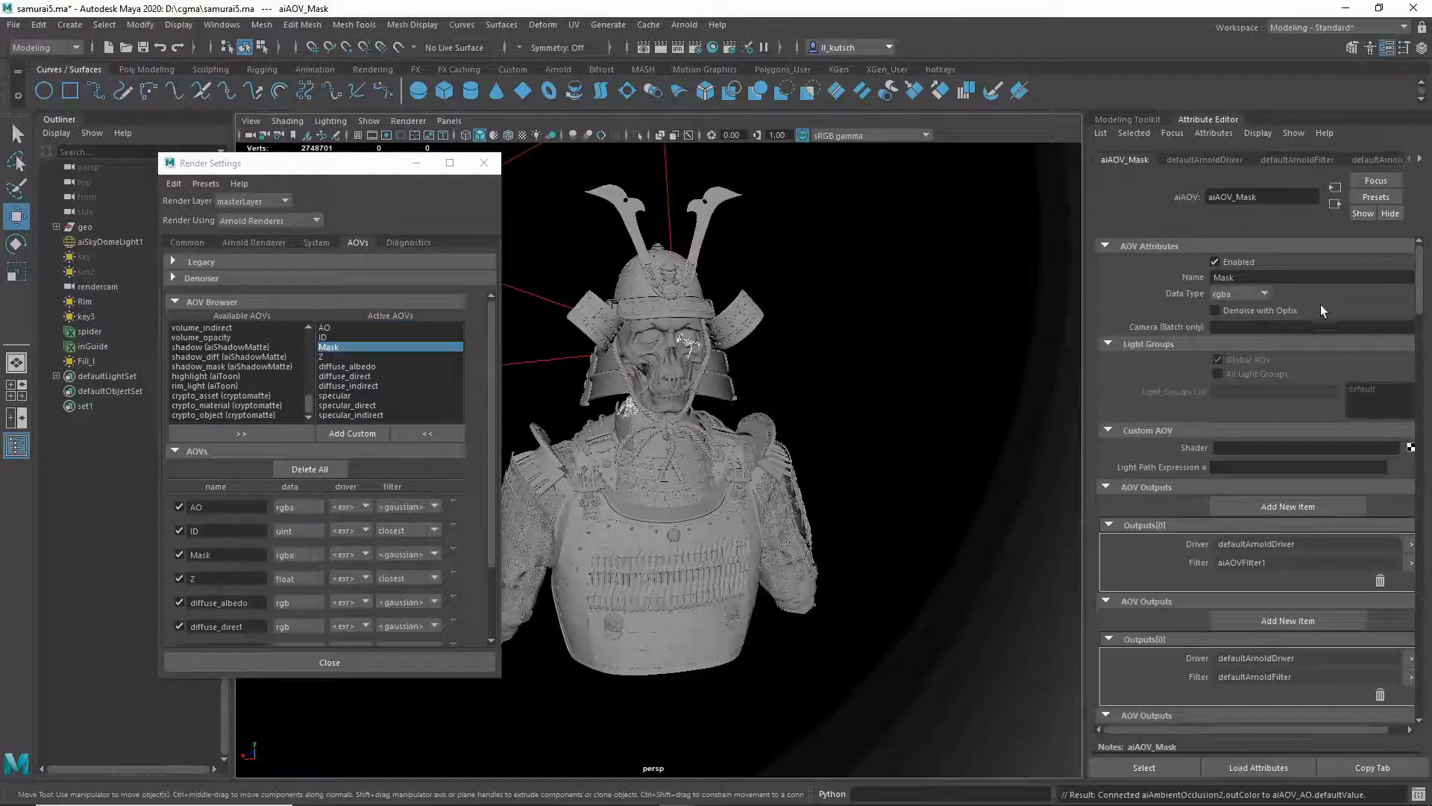
Step: Assign a new aiFlat node with its white colour as the shader of the Mask custom AOV
left_click(1411, 448)
type("aiA")
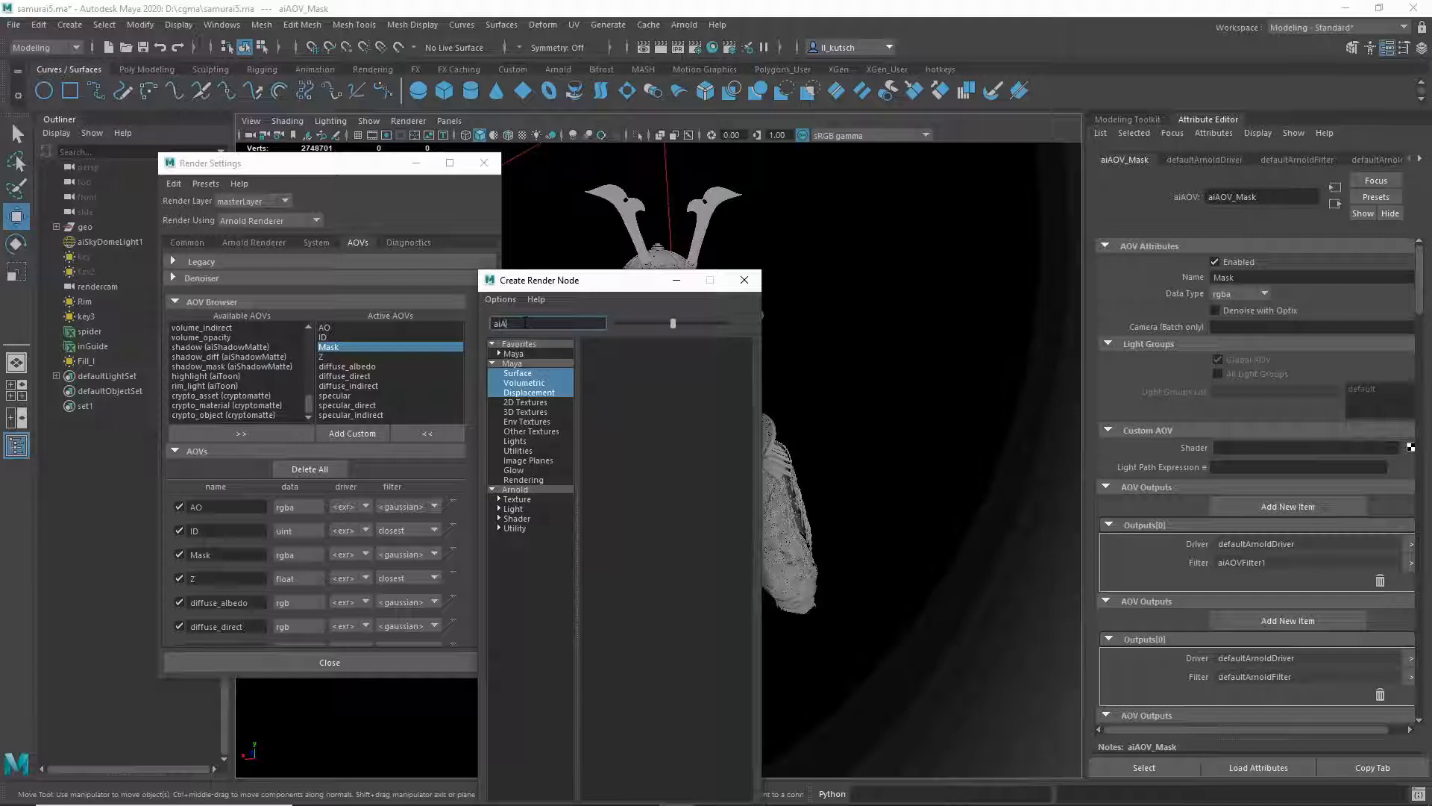
key("BackSpace")
type("flat")
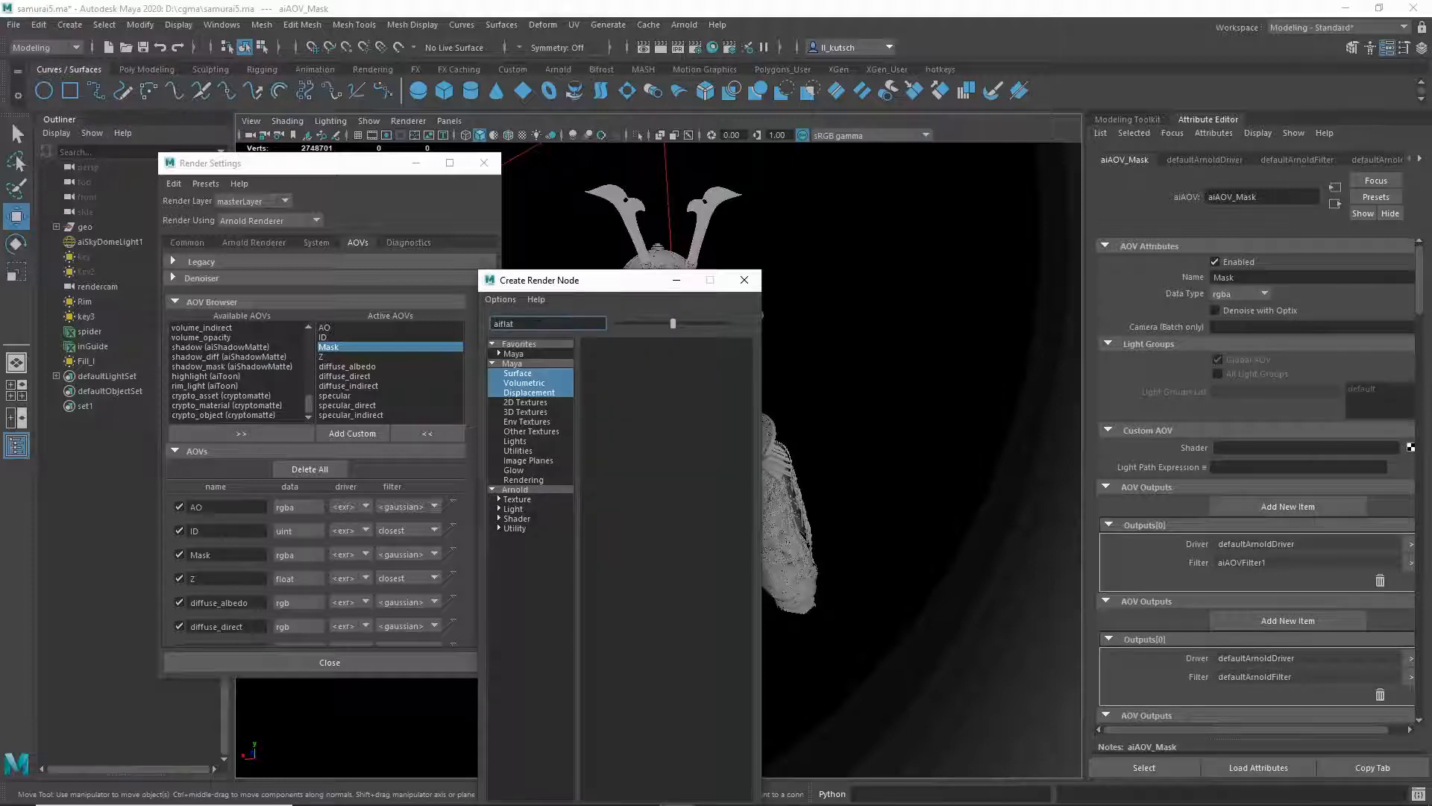
left_click(521, 488)
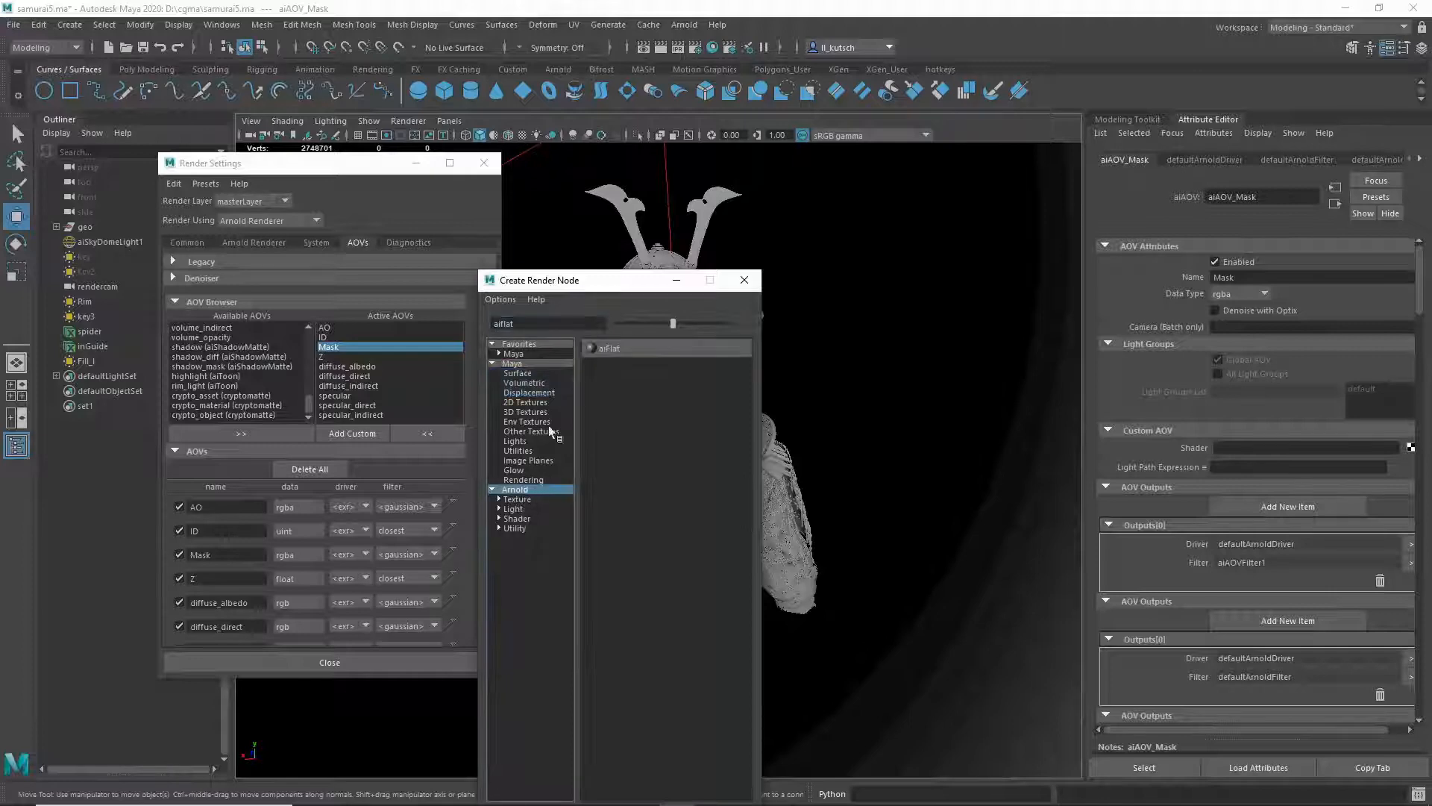
left_click(636, 348)
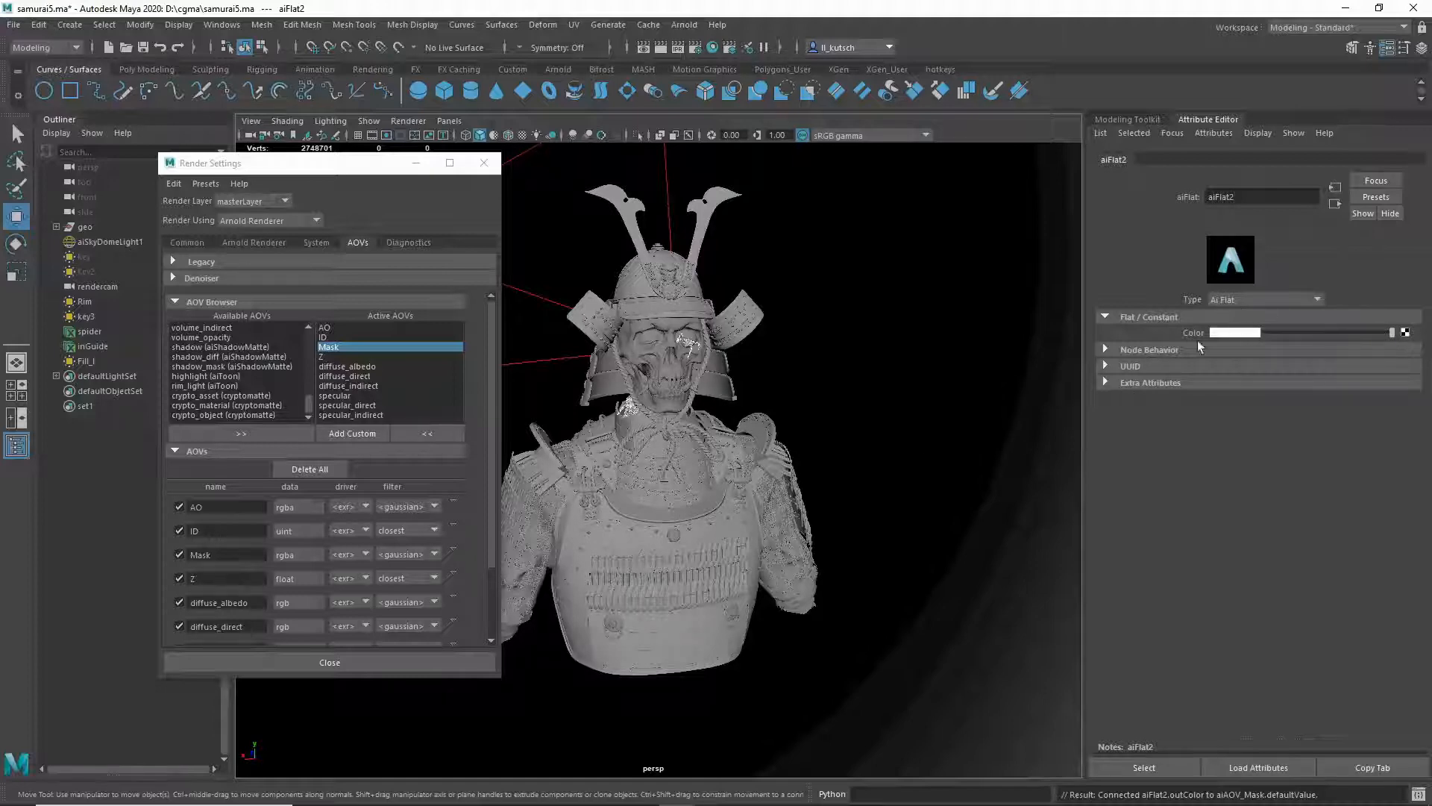
left_click(1238, 329)
Step: Check the specular and AO entries among the active AOVs and close the render settings
left_click(381, 395)
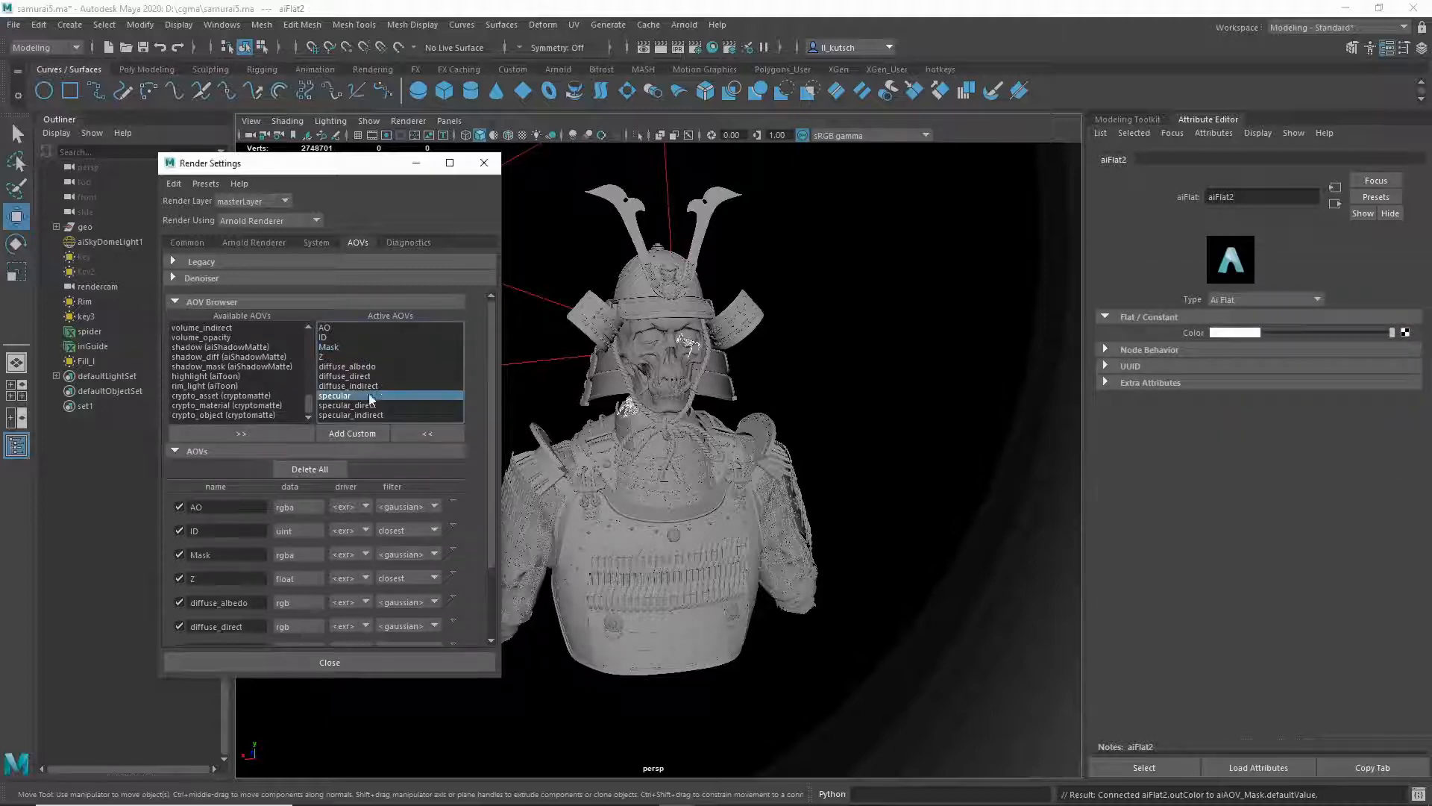
scroll(245, 394, "down", 1)
scroll(241, 357, "up", 1)
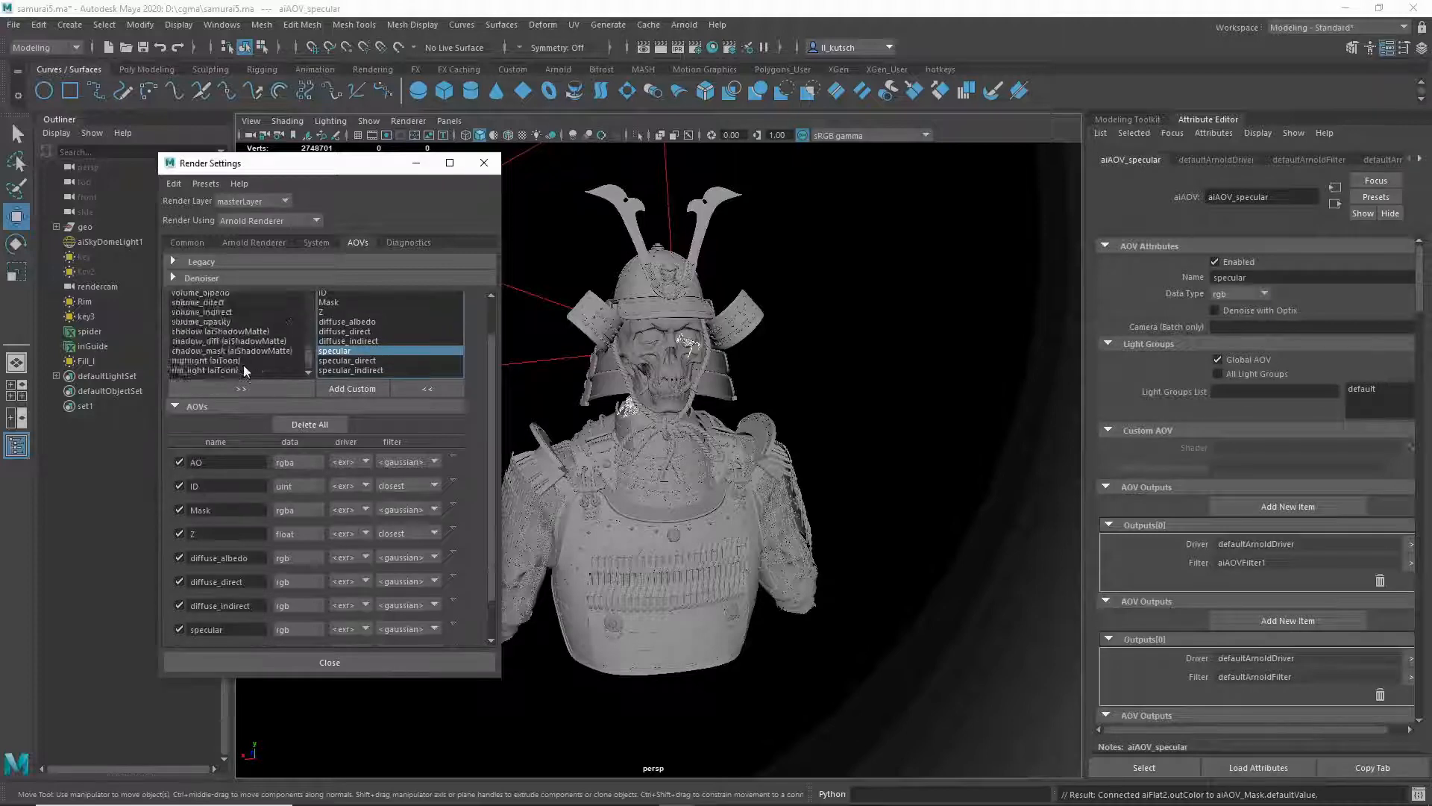
scroll(361, 409, "up", 1)
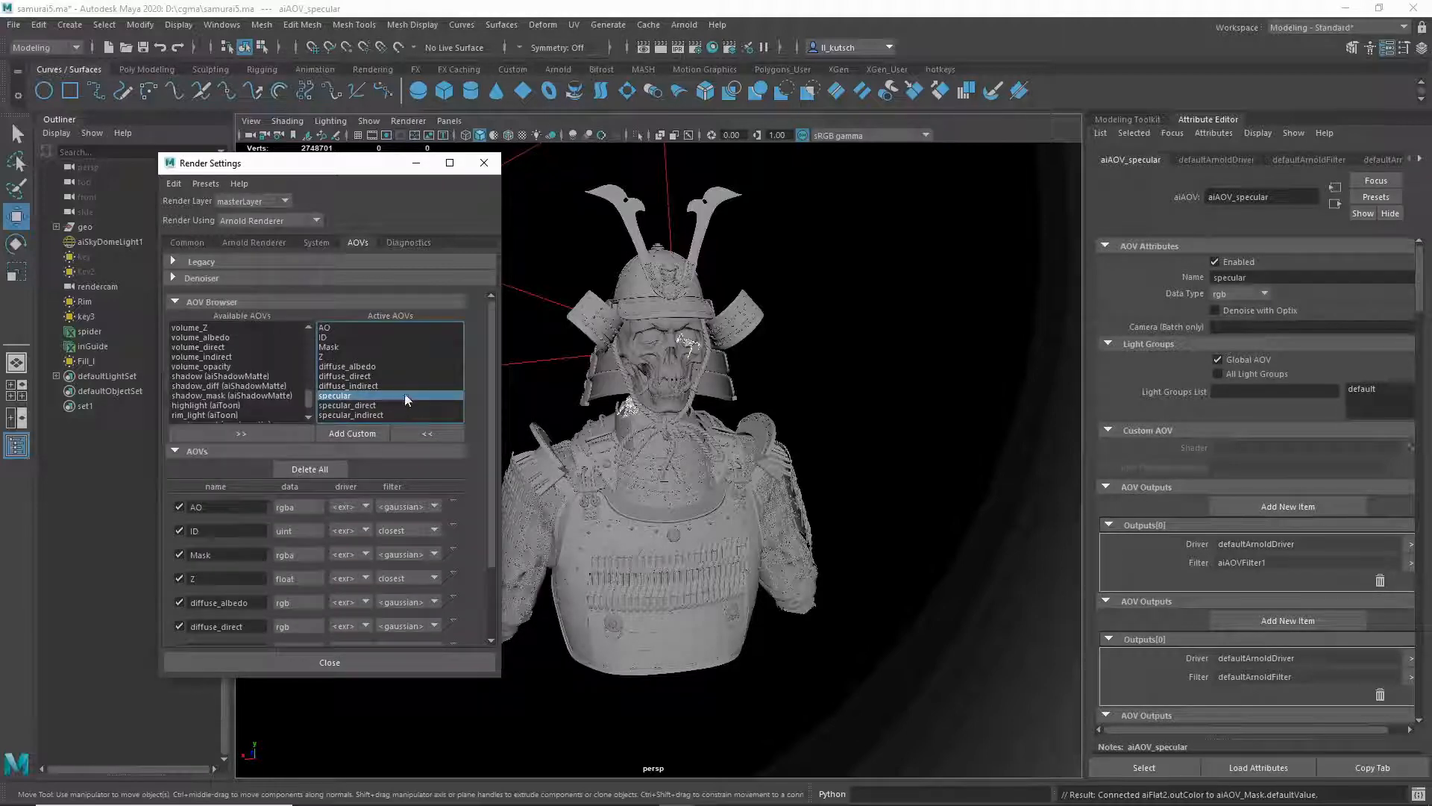
left_click(370, 327)
left_click(357, 662)
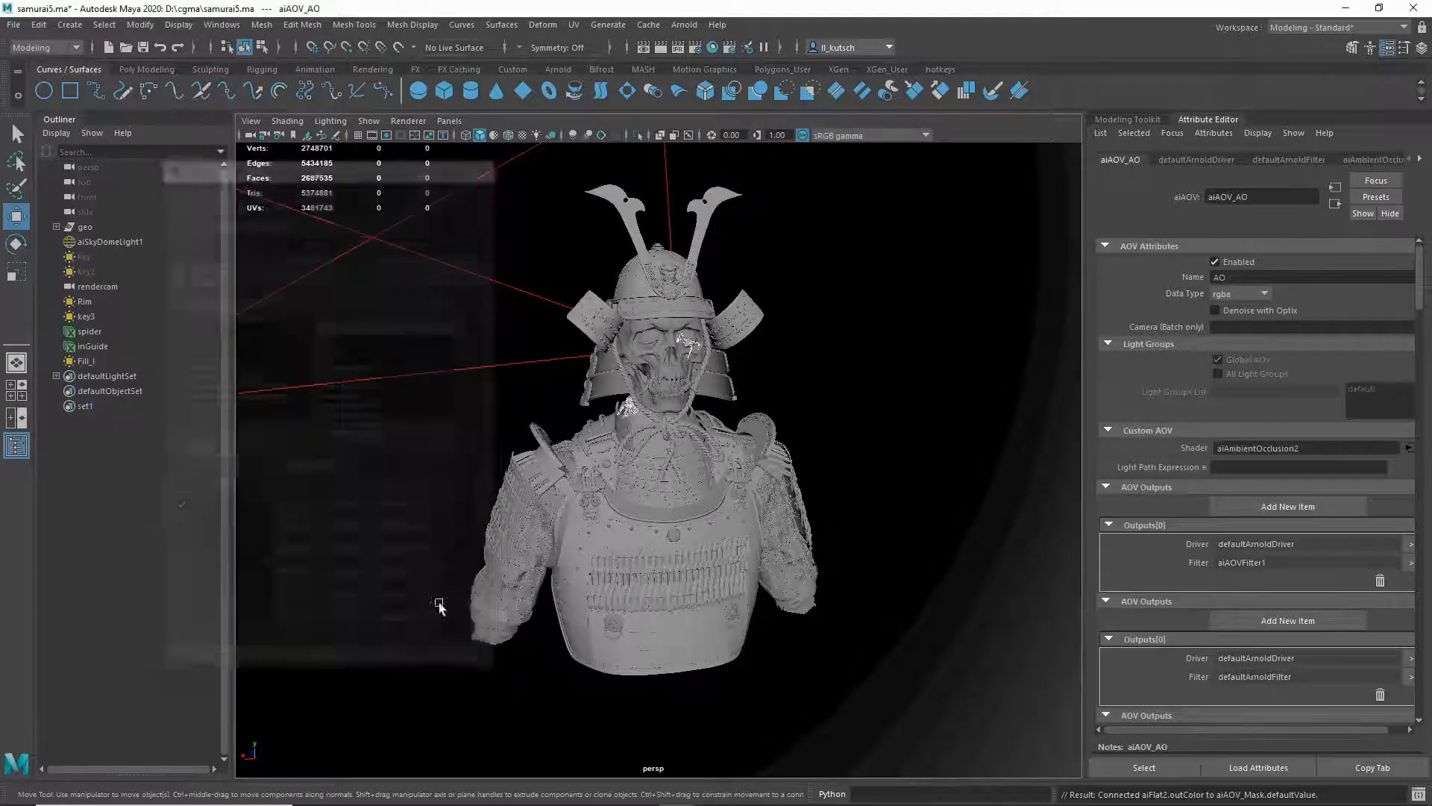
left_click(684, 25)
left_click(717, 70)
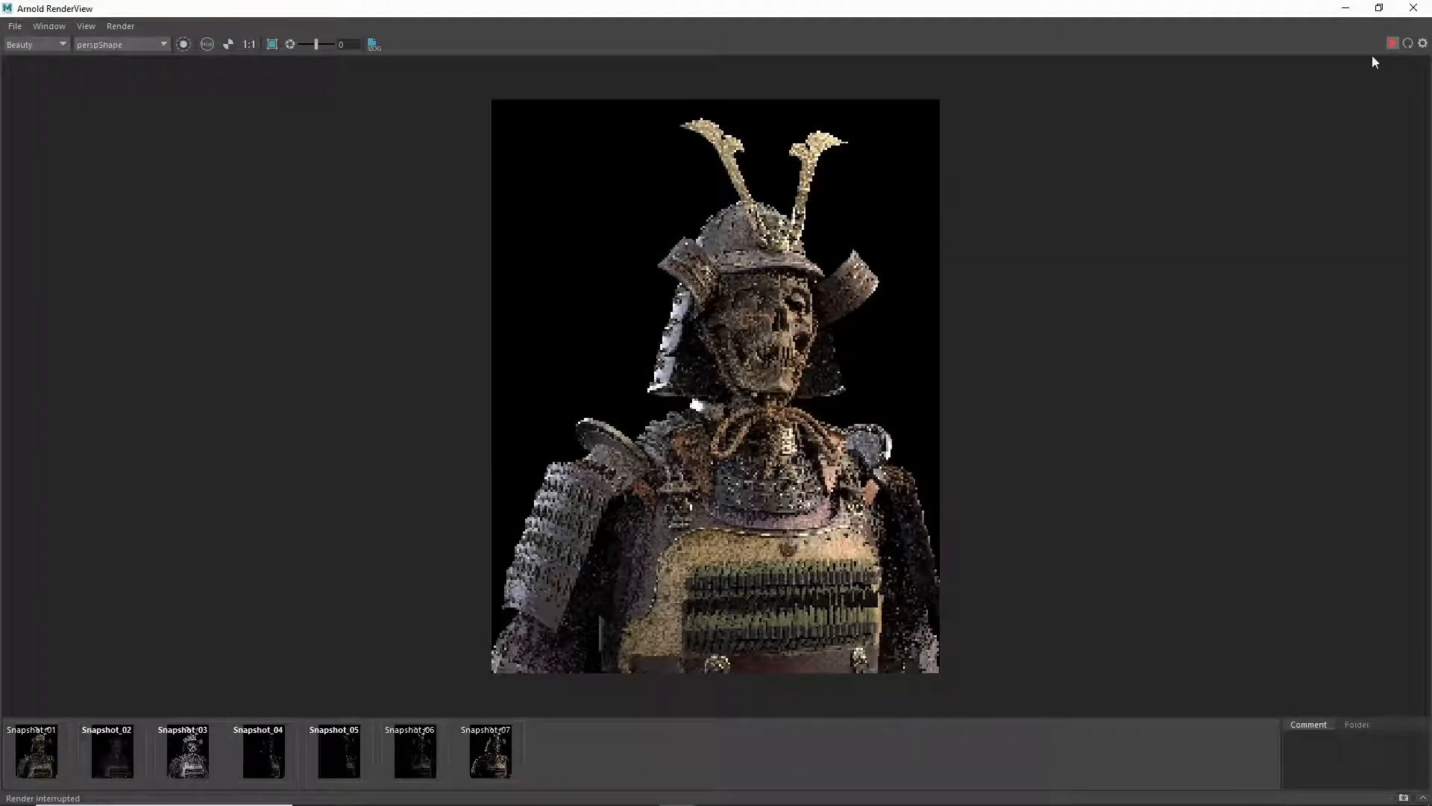
left_click(1392, 43)
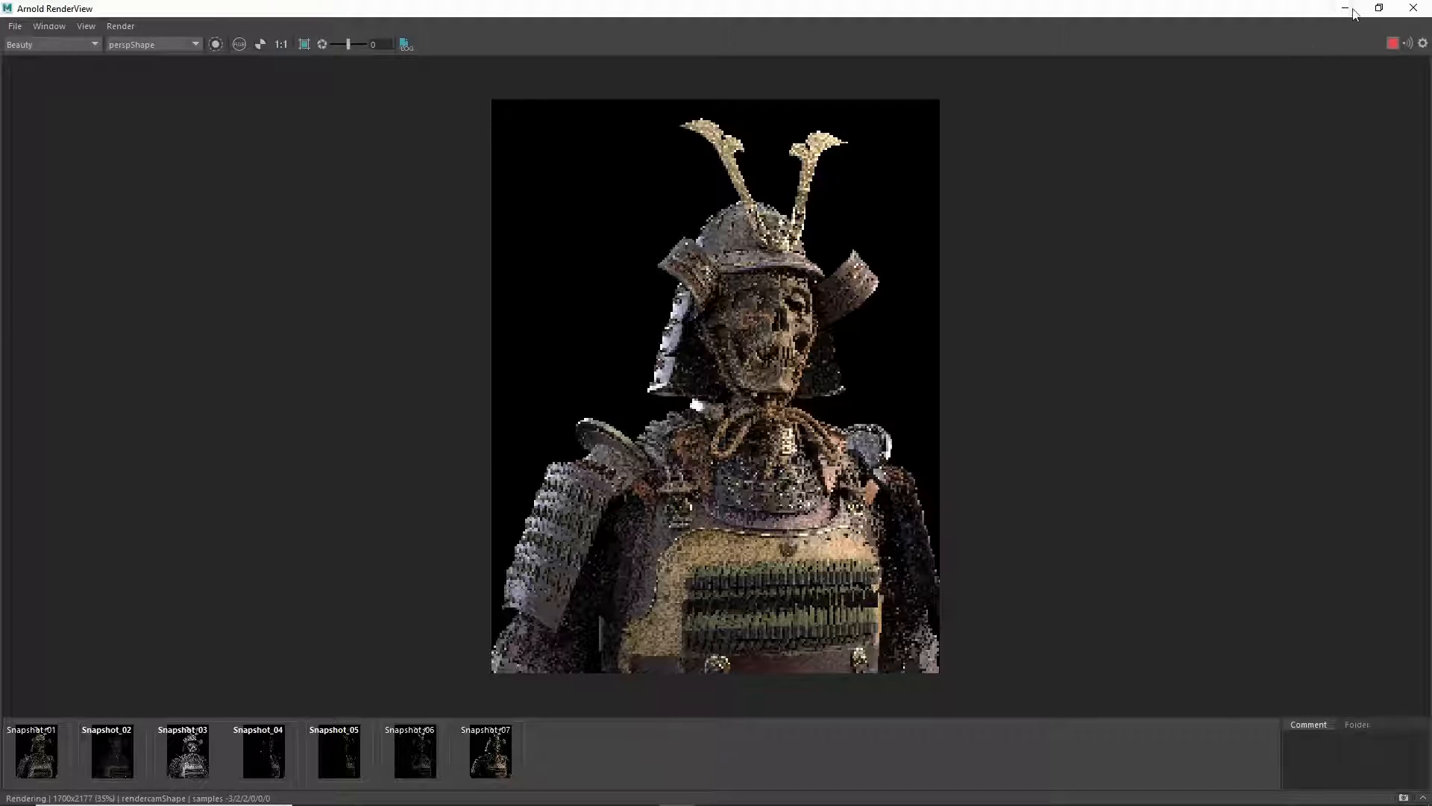
left_click(1392, 43)
left_click(1345, 8)
Step: Set the AOV light group of the Rim area light to back
scroll(758, 467, "up", 2)
scroll(758, 467, "down", 4)
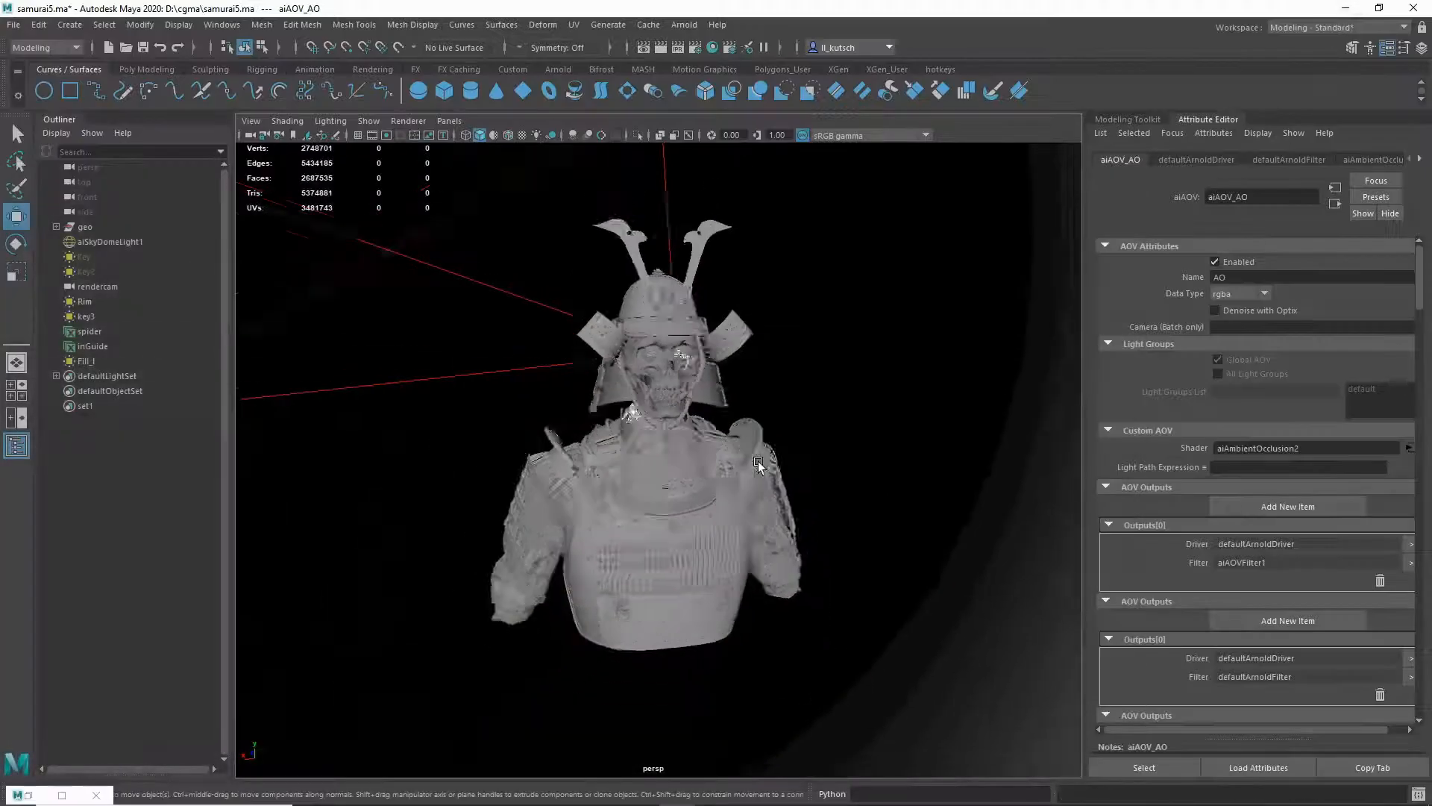
scroll(883, 287, "down", 3)
left_click(550, 287)
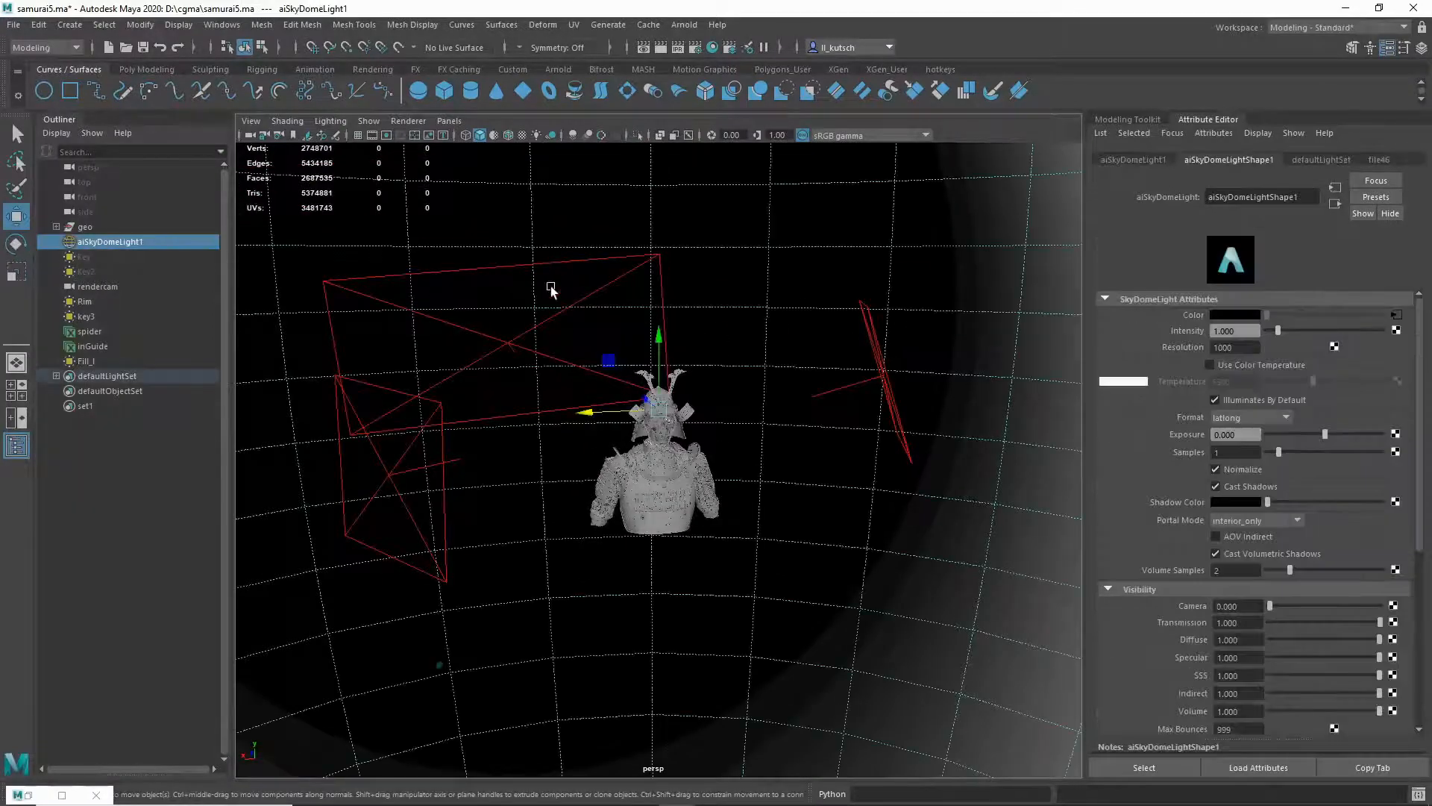
left_click(581, 292)
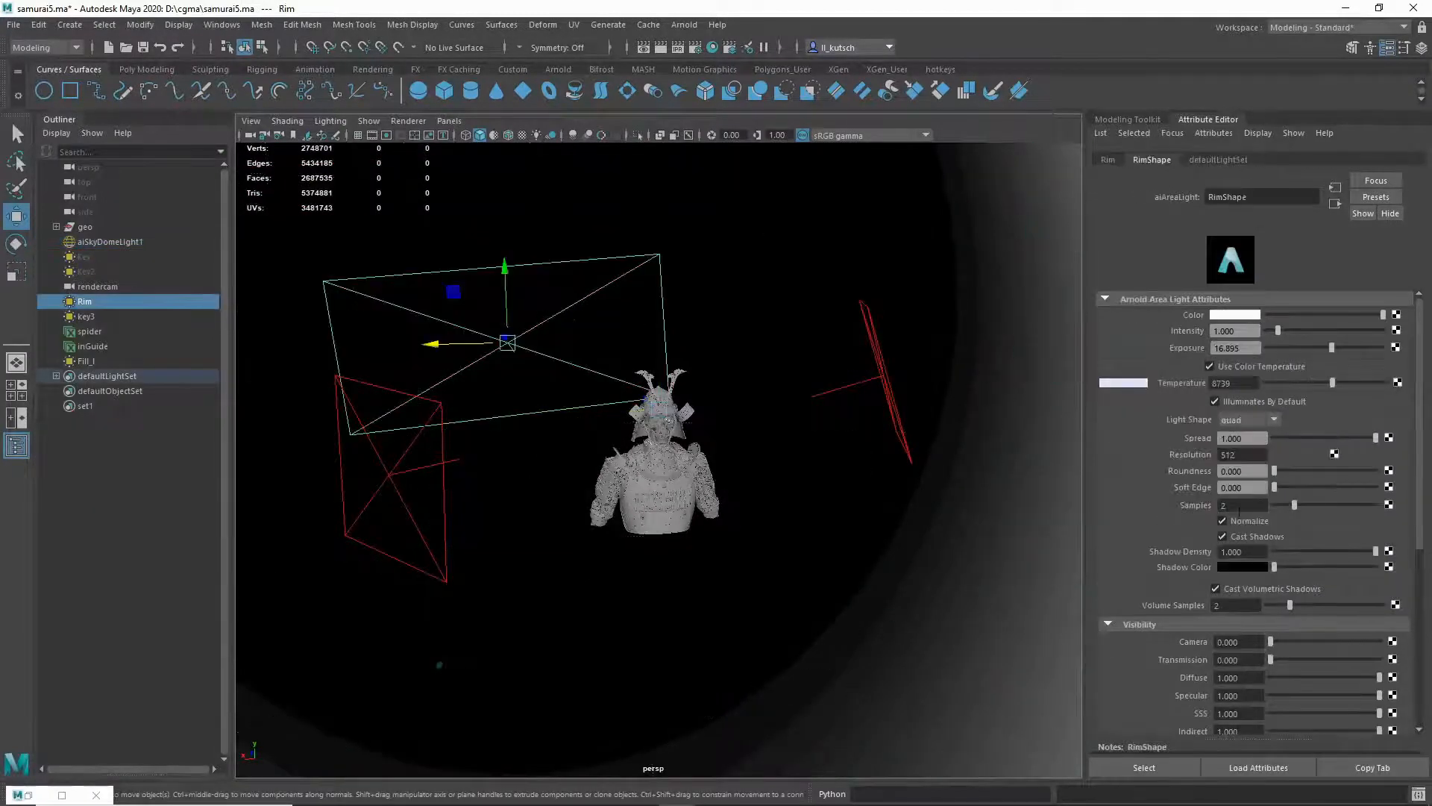
scroll(1171, 424, "down", 6)
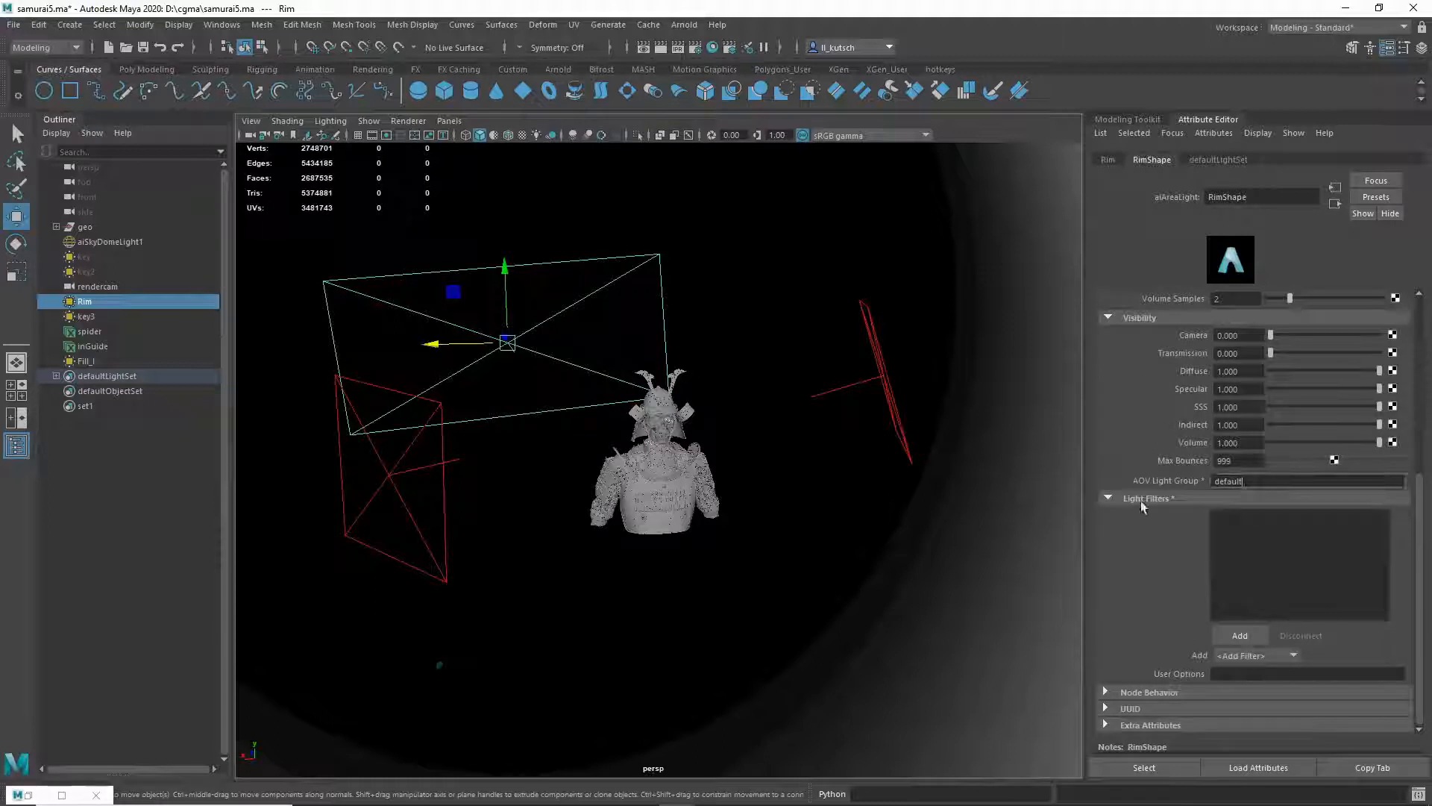
left_click_drag(1247, 479, 1202, 483)
type("back")
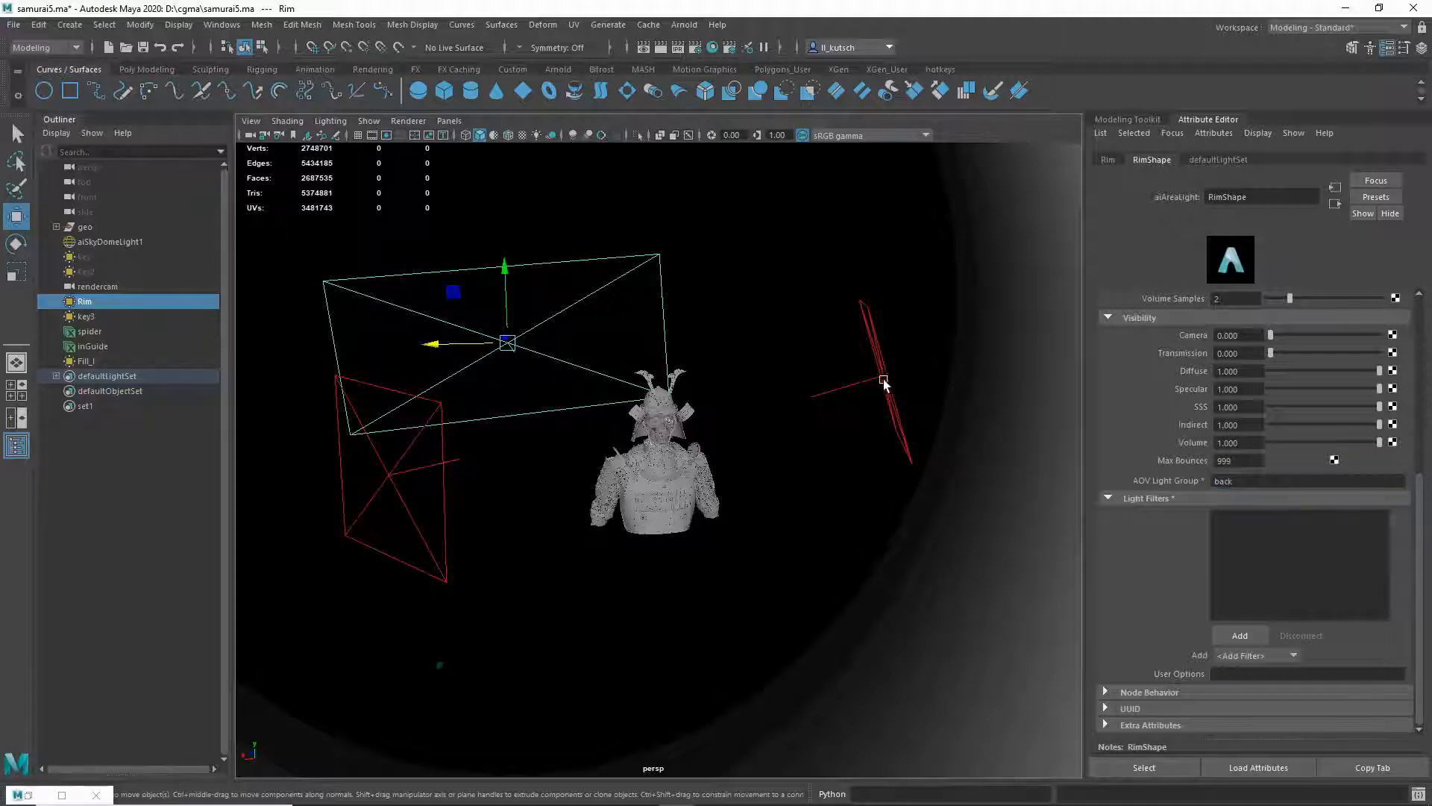
Step: Set the AOV light group of the key3 area light to key
left_click(883, 381)
double_click(1289, 475)
type("key")
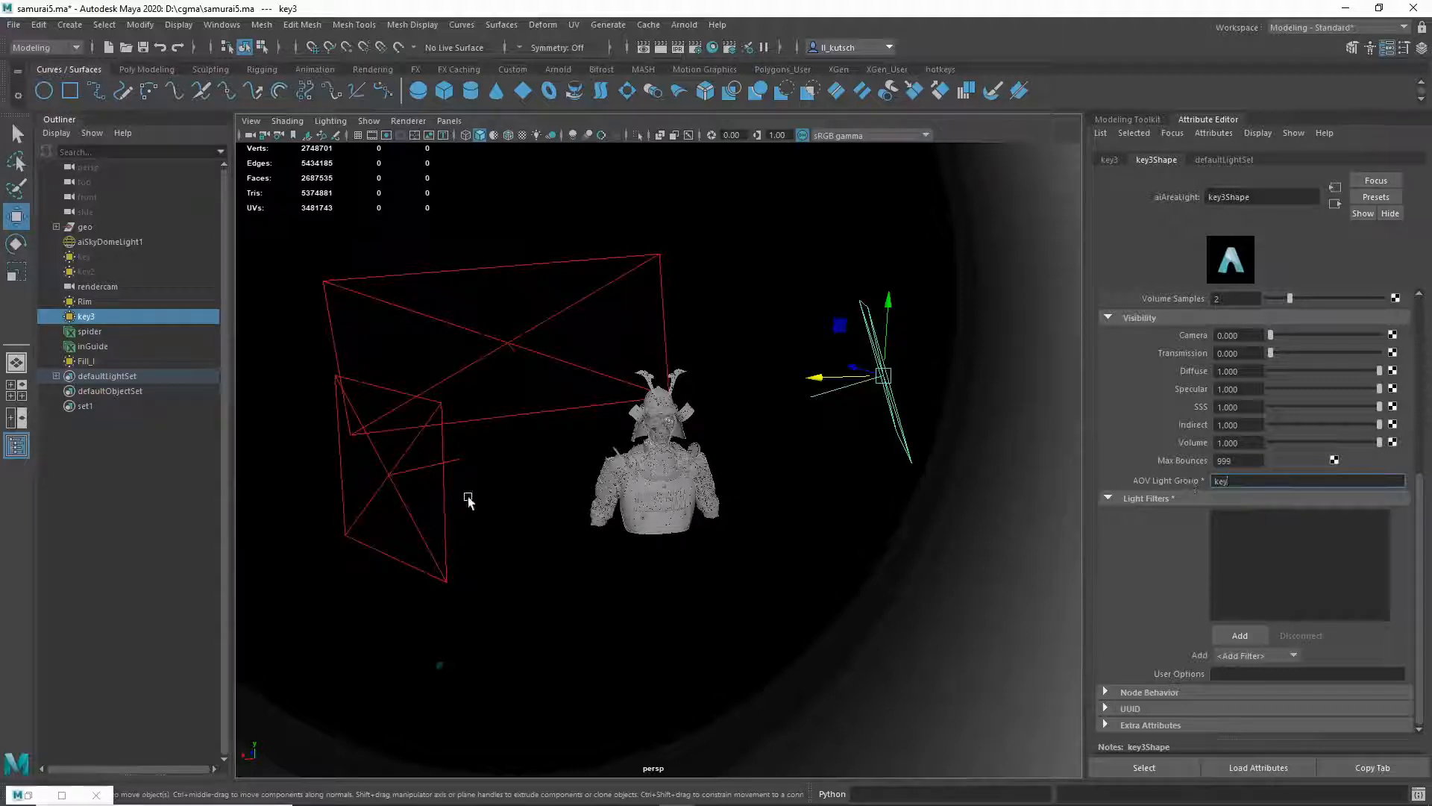
Step: Set the AOV light group of the fill area light to fill
left_click(445, 484)
left_click_drag(1245, 481, 1195, 489)
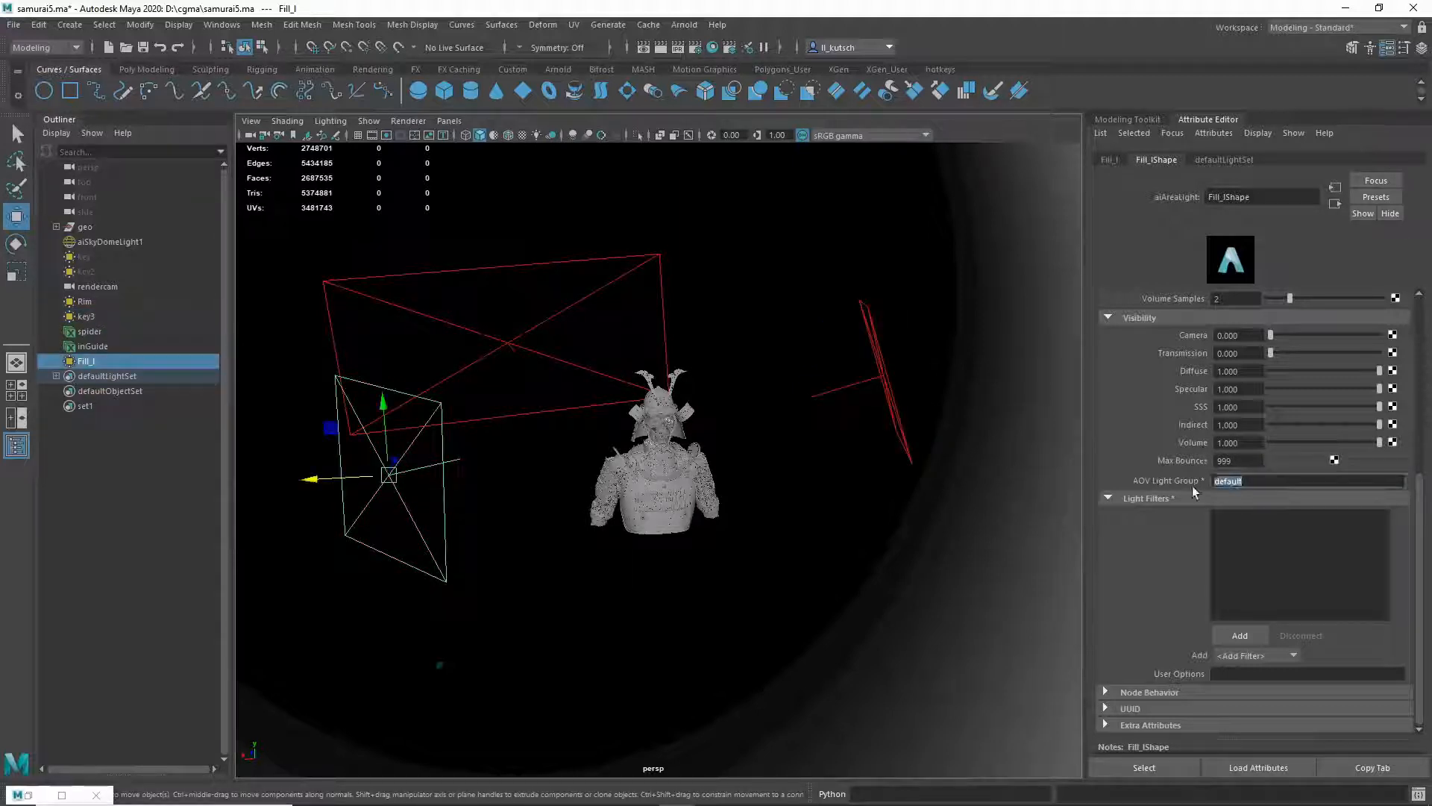
type("fill")
key("Return")
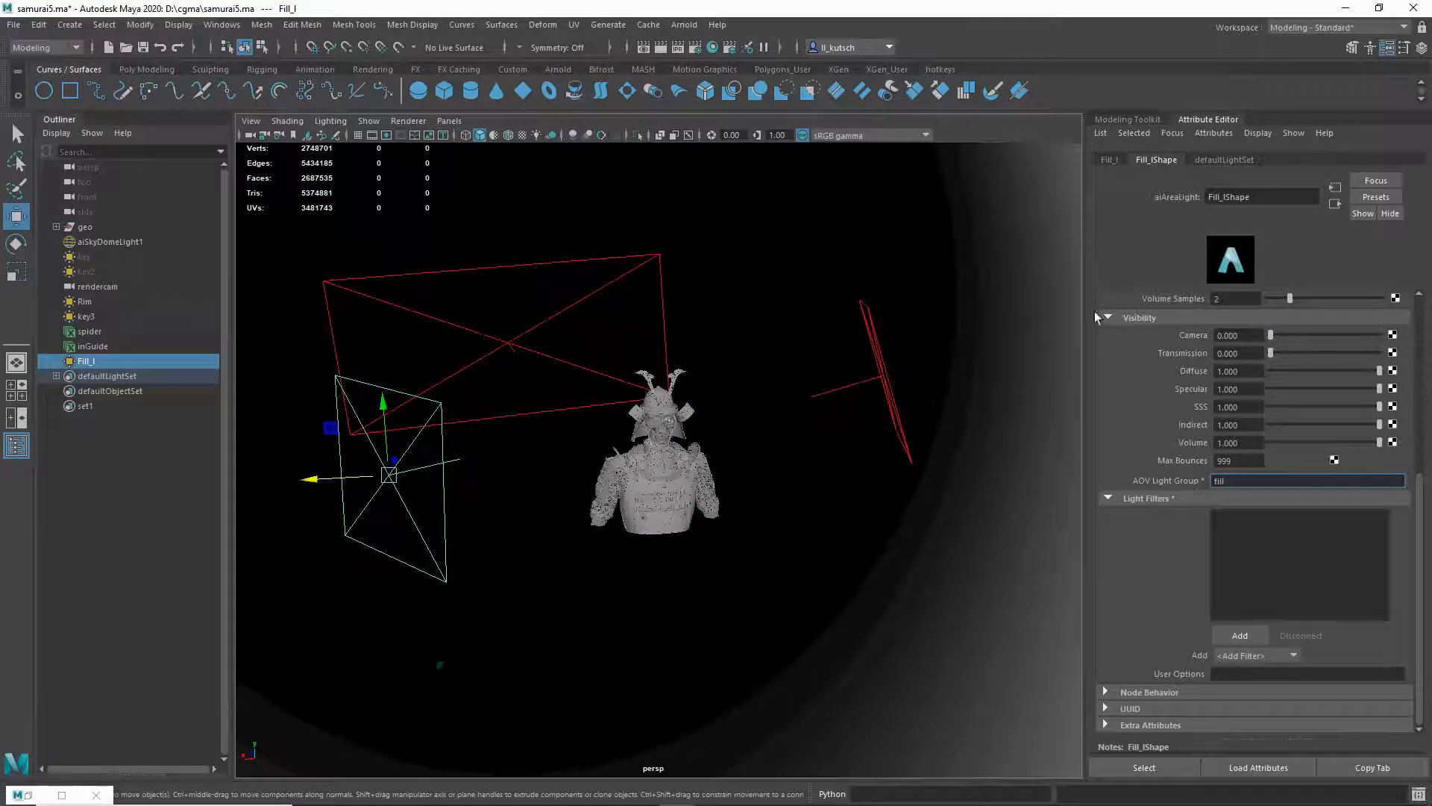
Step: Set the AOV light group of the sky dome light to hdri
left_click(942, 324)
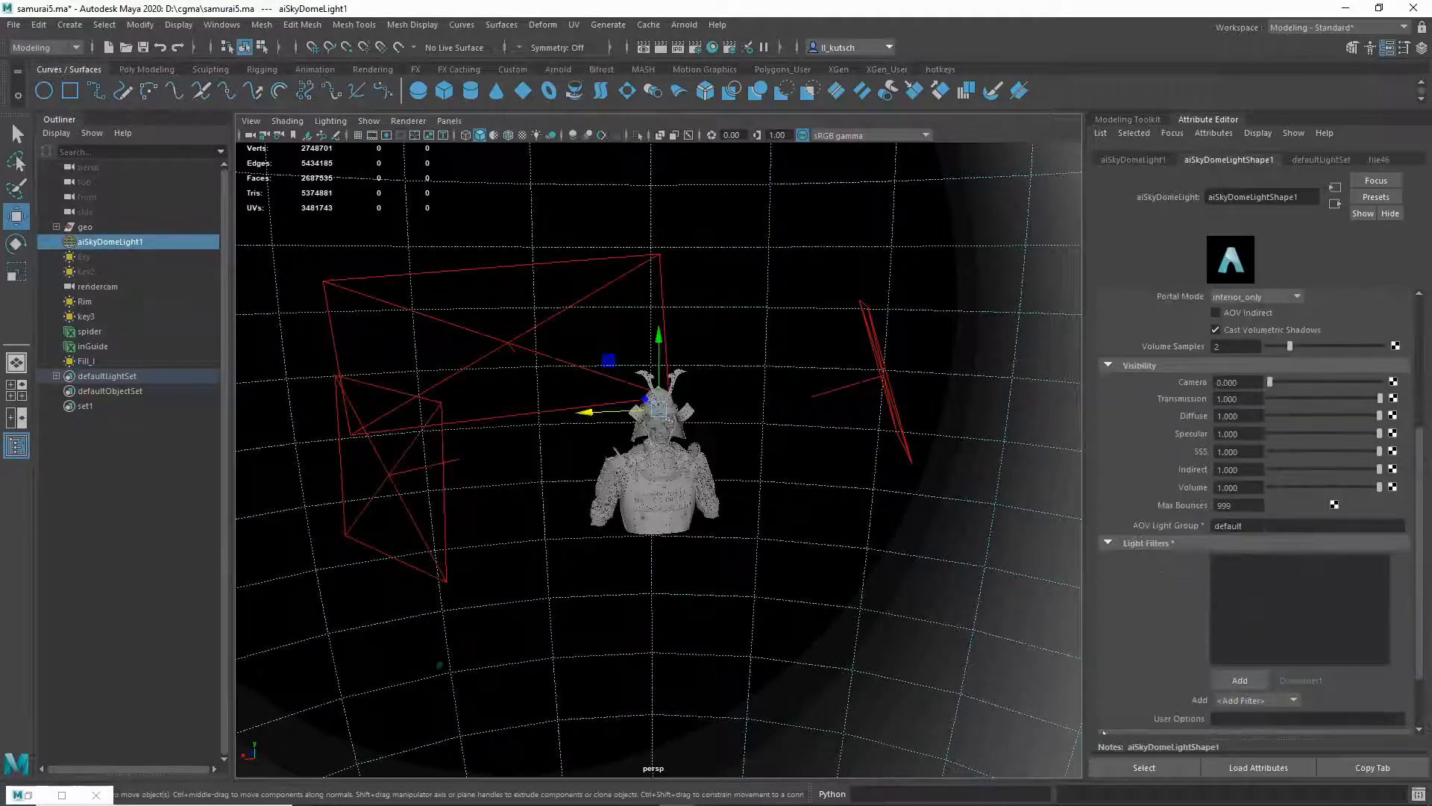
left_click_drag(1268, 525, 1171, 526)
type("hdri")
scroll(809, 418, "up", 4)
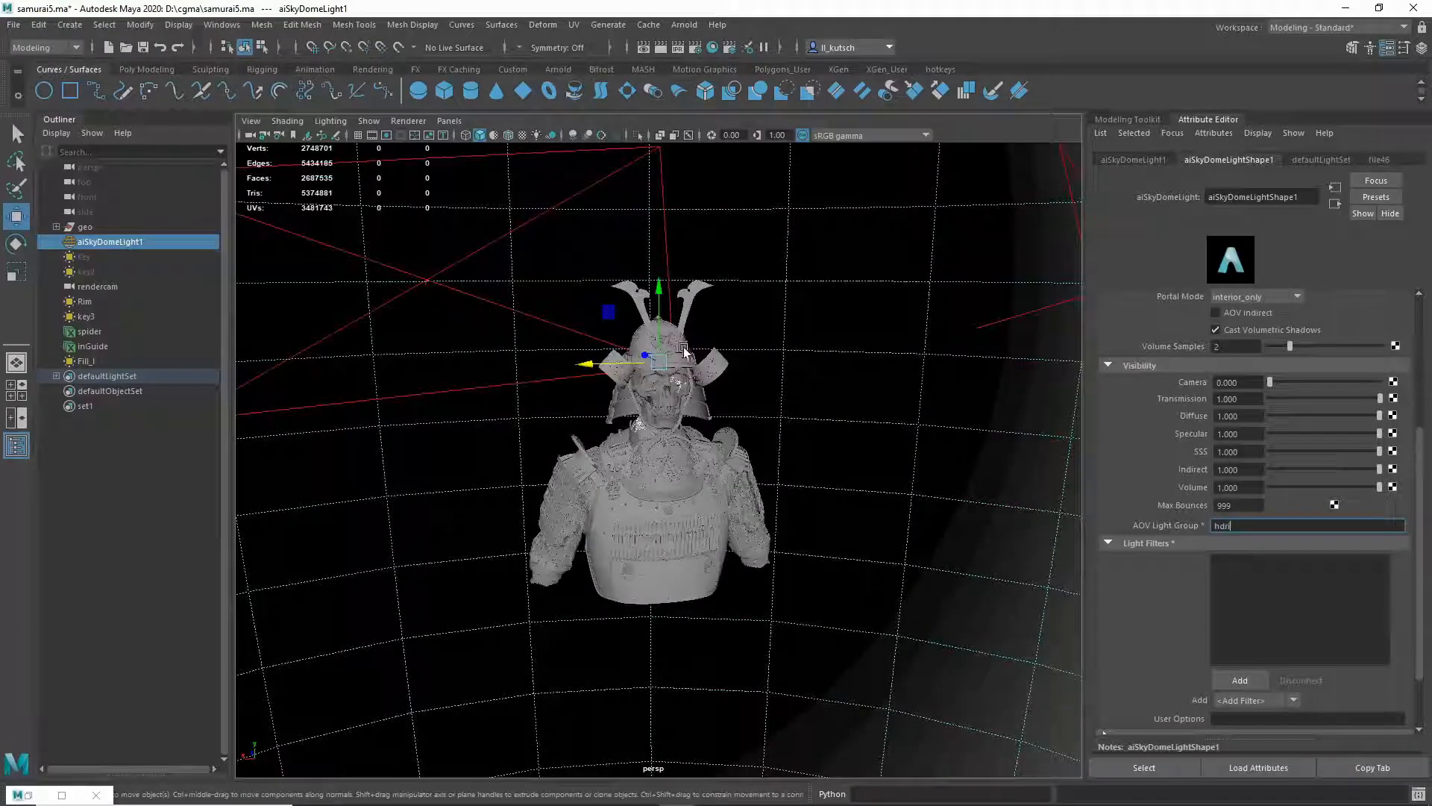
Step: Render the bust in the Arnold RenderView and display its AO pass
left_click(692, 47)
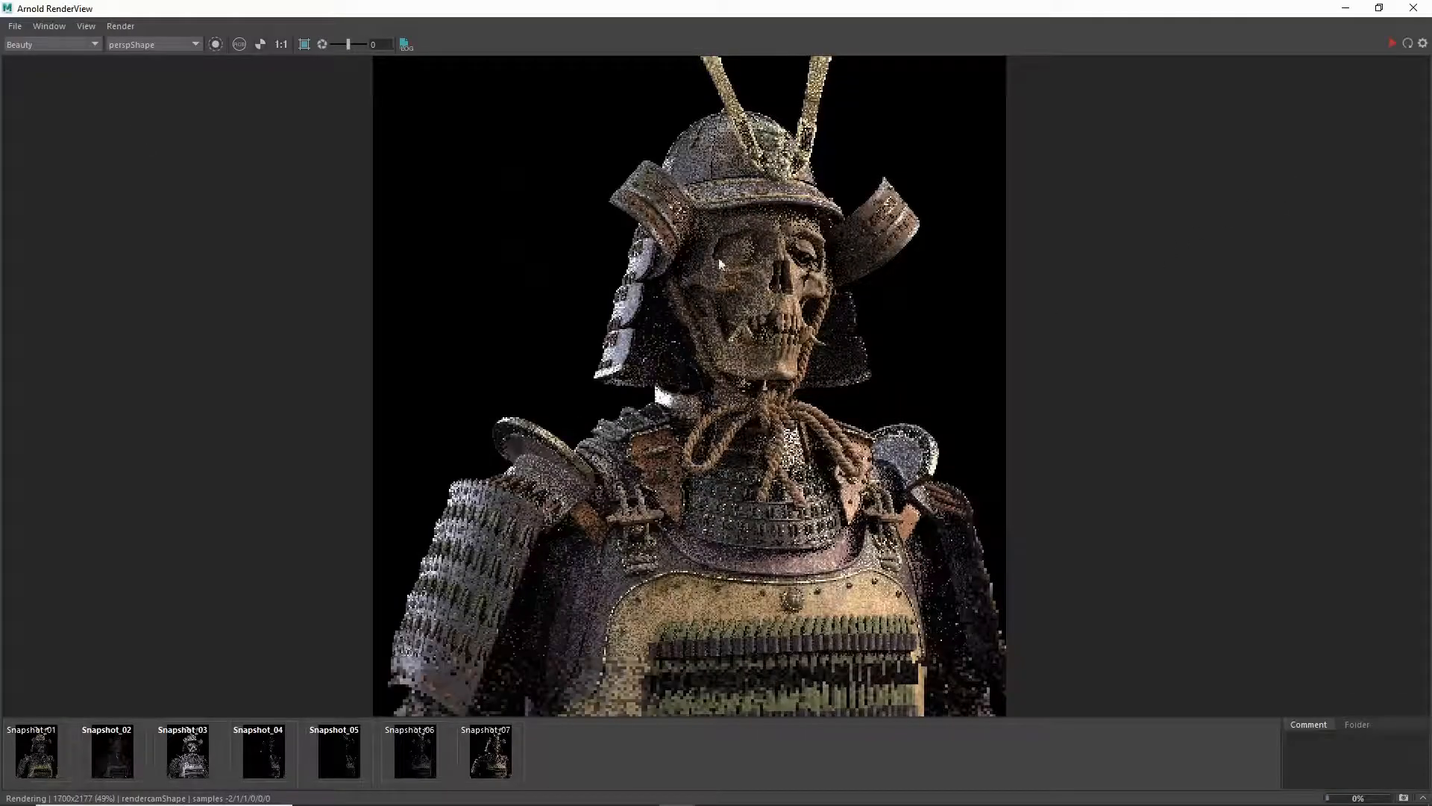
left_click(51, 44)
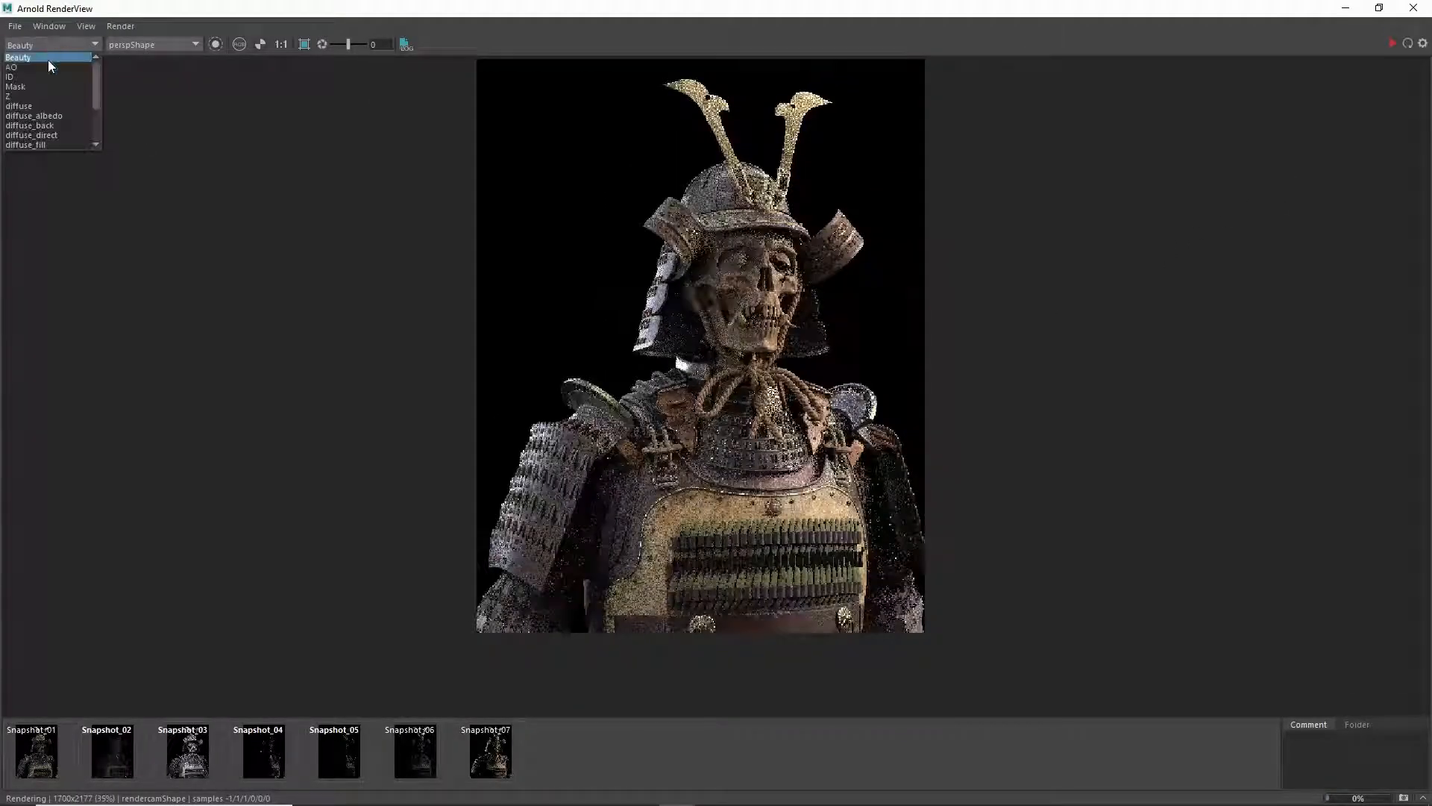
left_click(43, 57)
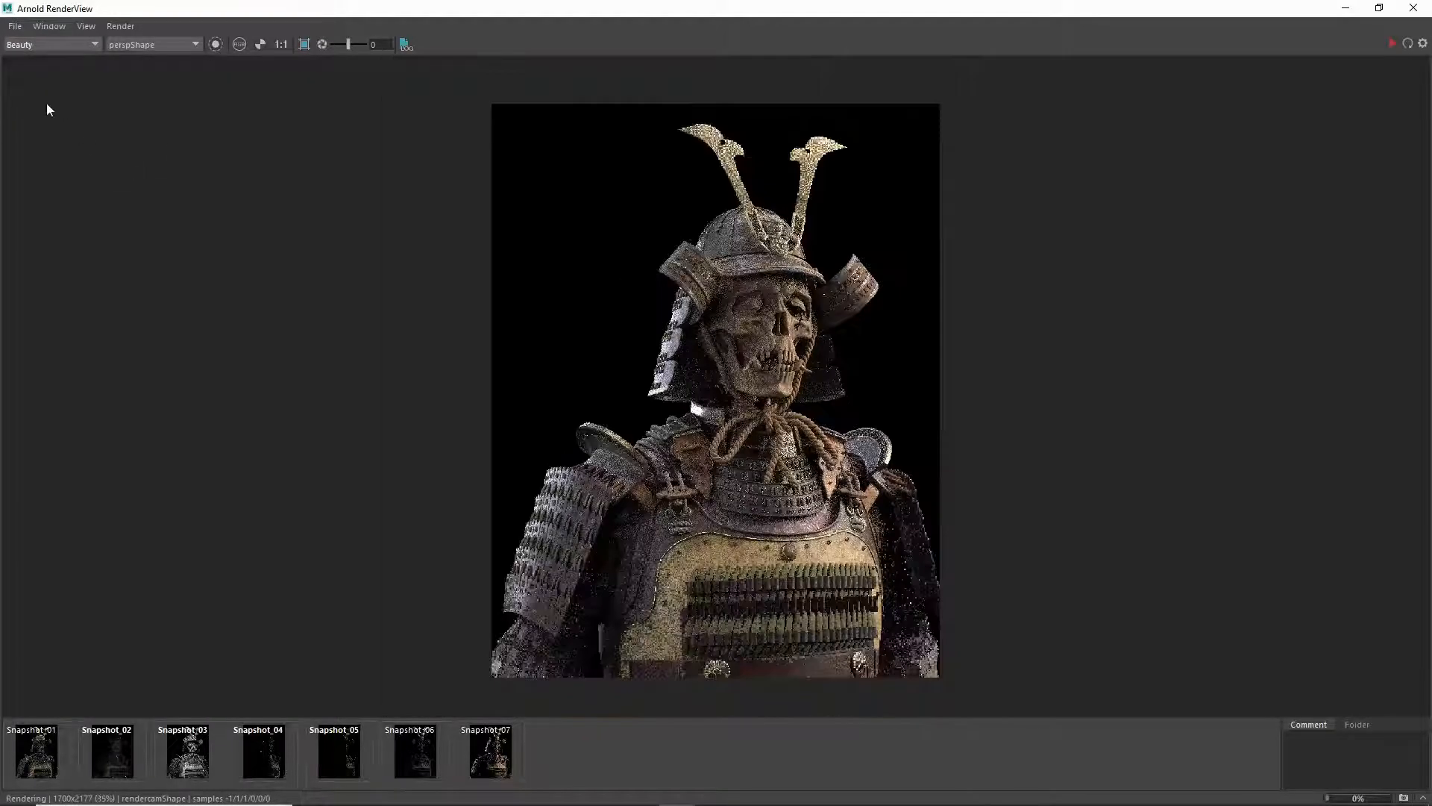
left_click(43, 46)
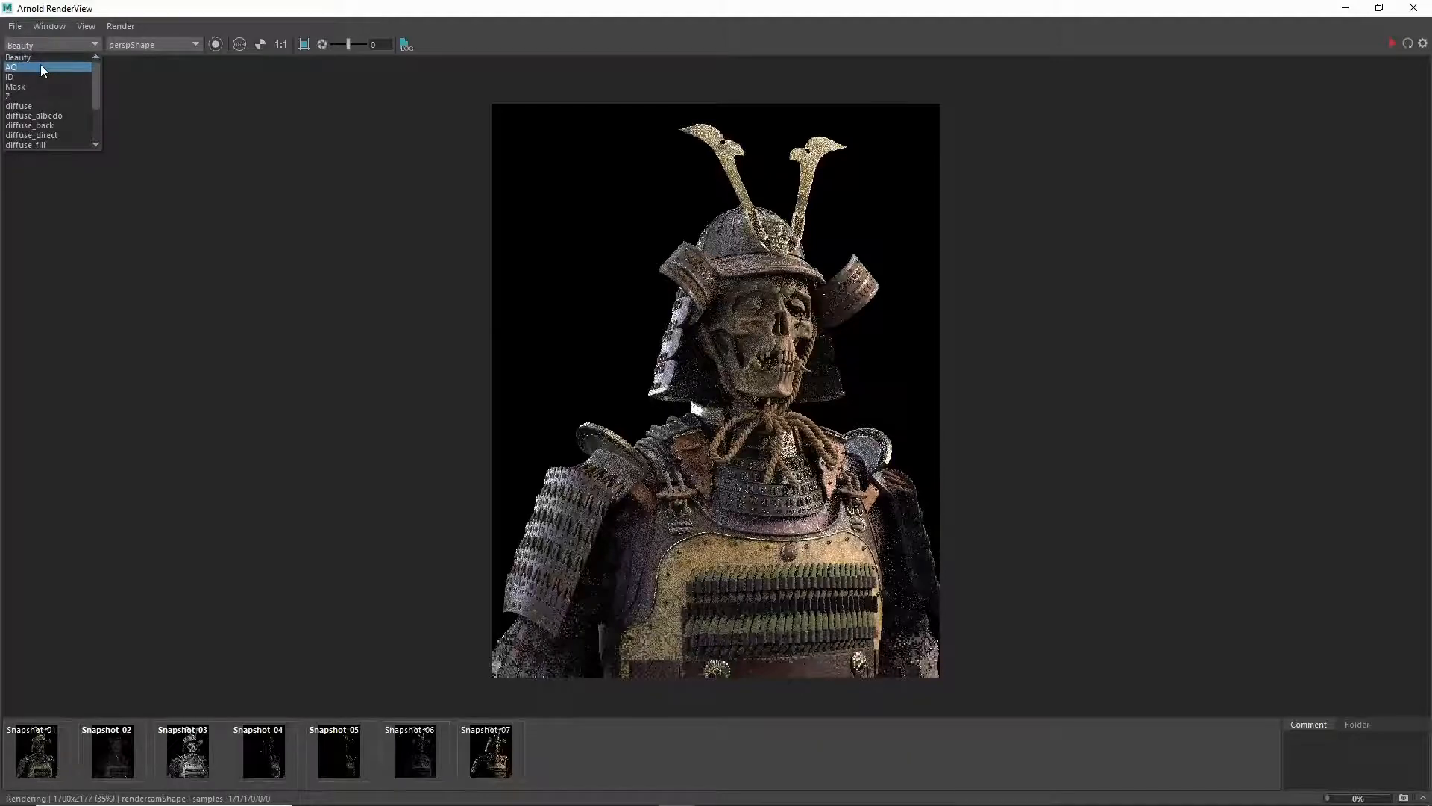
left_click(42, 67)
Step: Examine the AO pass up close on the skull, helmet, shoulder armour and chest plate
scroll(753, 361, "down", 1)
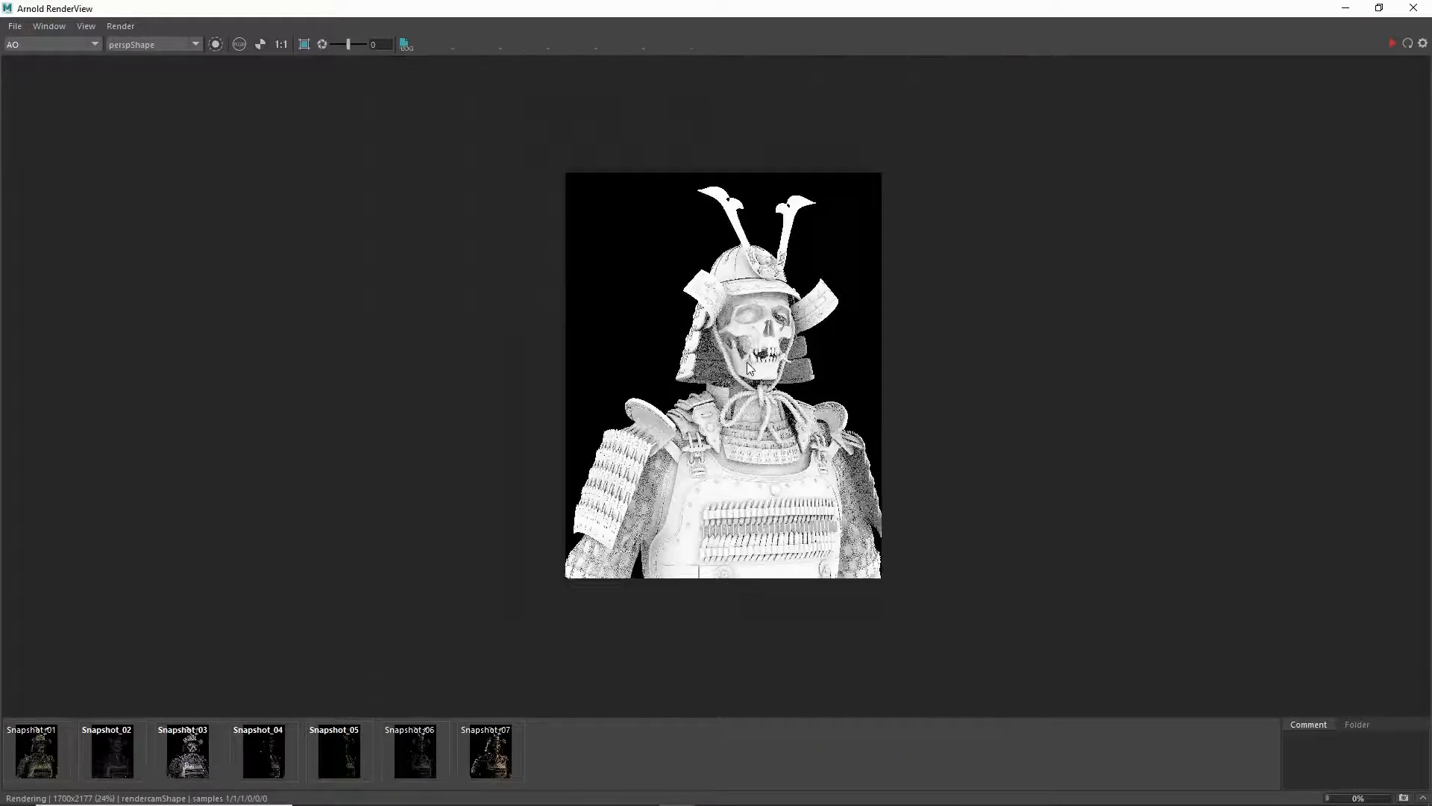
scroll(745, 361, "up", 1)
scroll(743, 373, "down", 1)
scroll(744, 377, "up", 1)
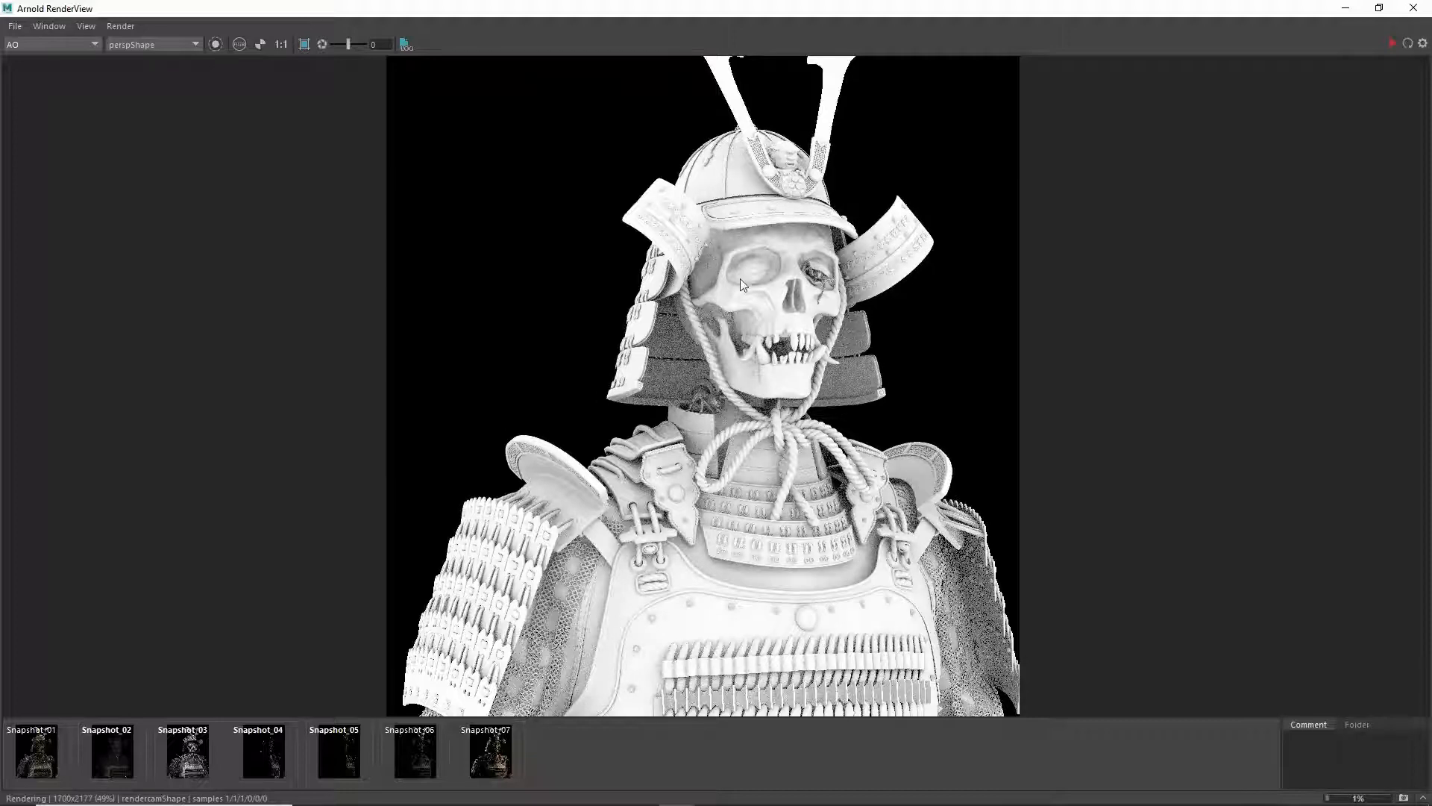
scroll(775, 170, "up", 2)
scroll(775, 163, "up", 1)
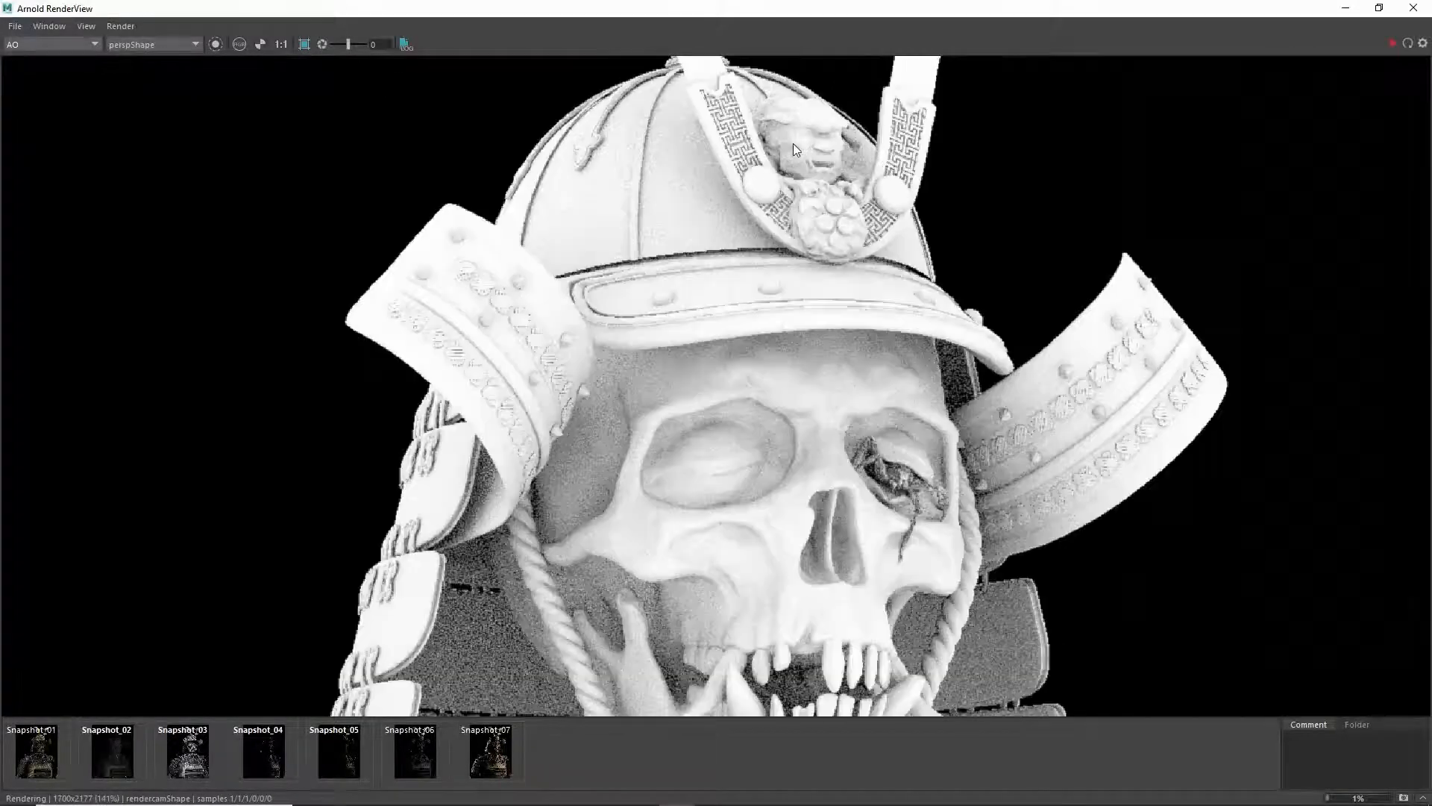
scroll(811, 192, "down", 4)
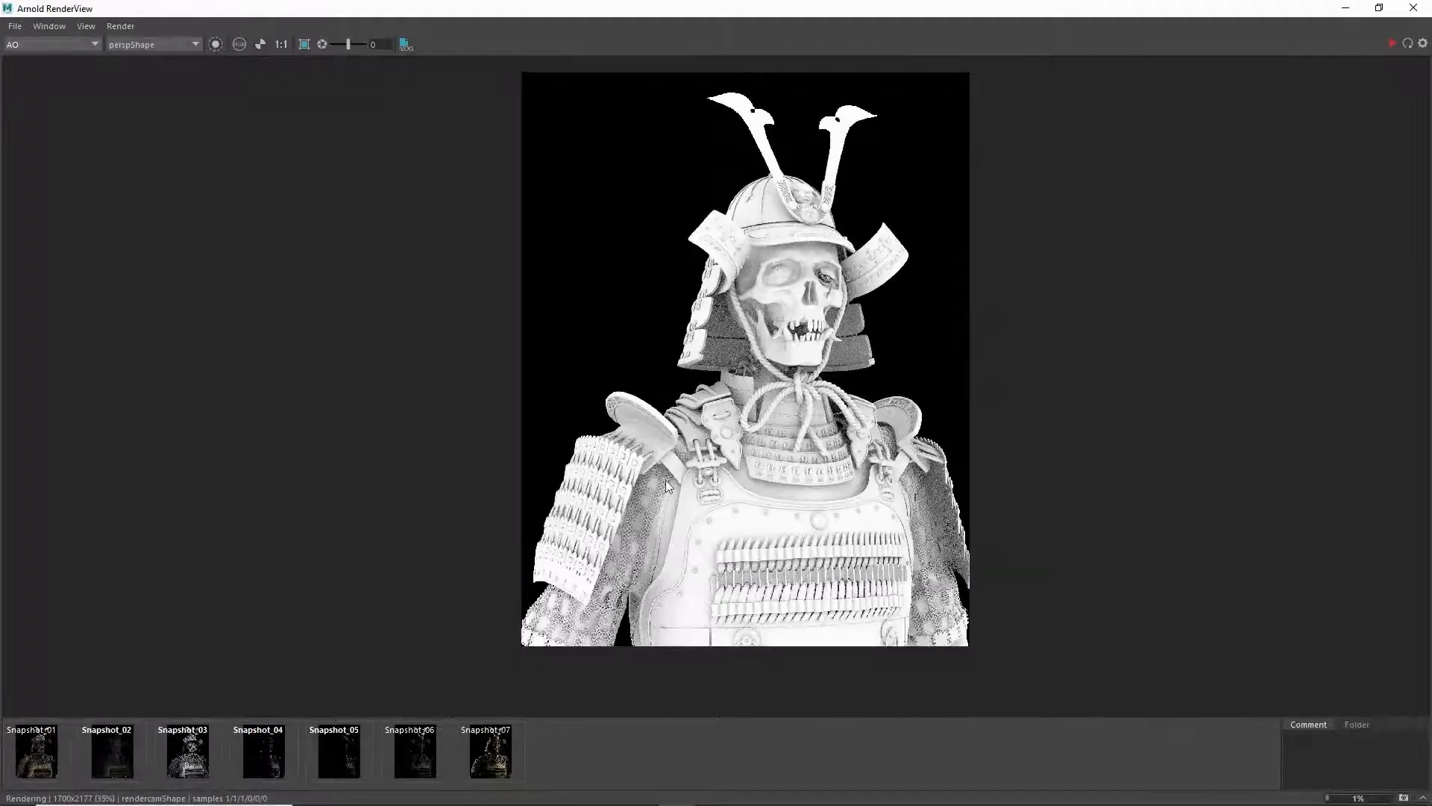
scroll(660, 488, "up", 1)
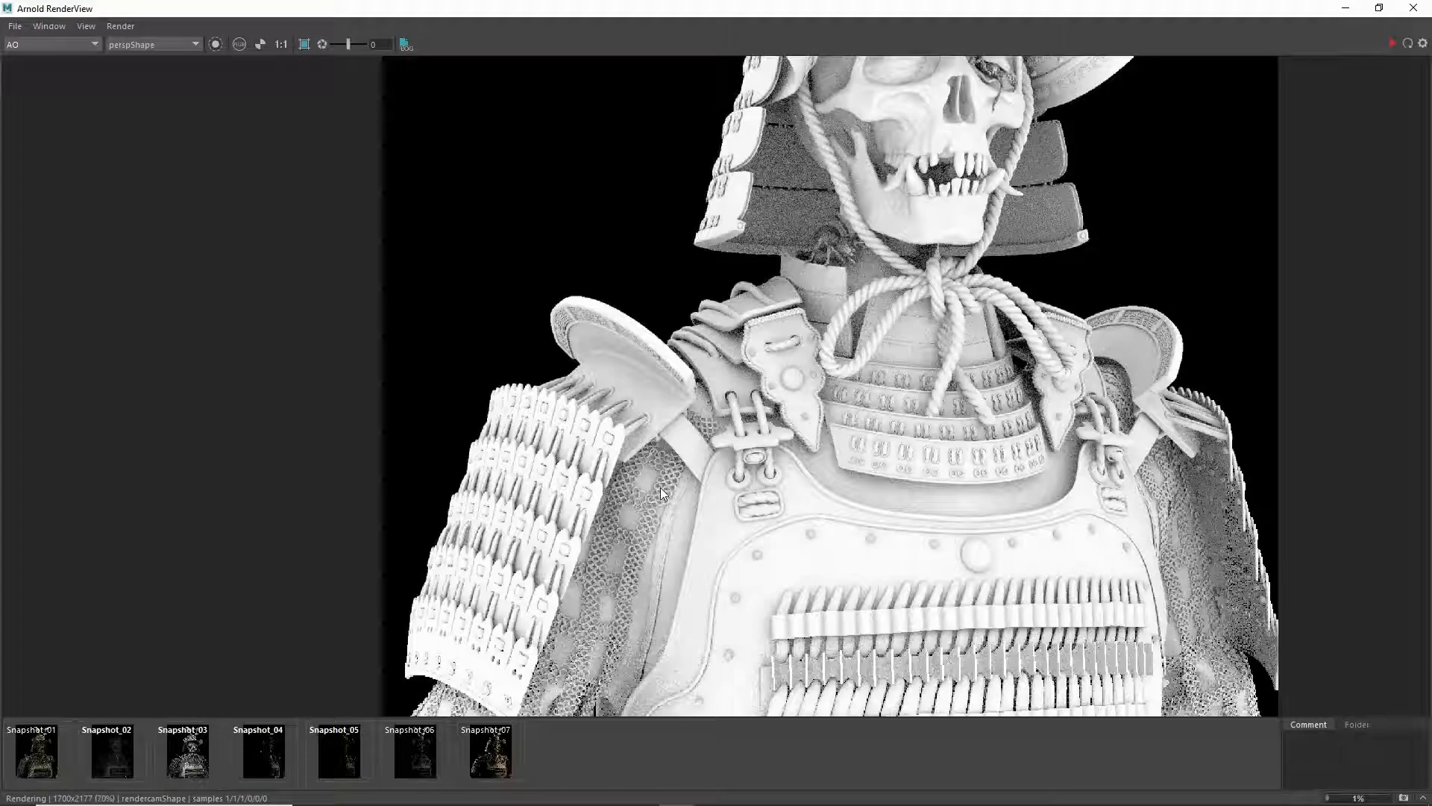
scroll(687, 487, "up", 1)
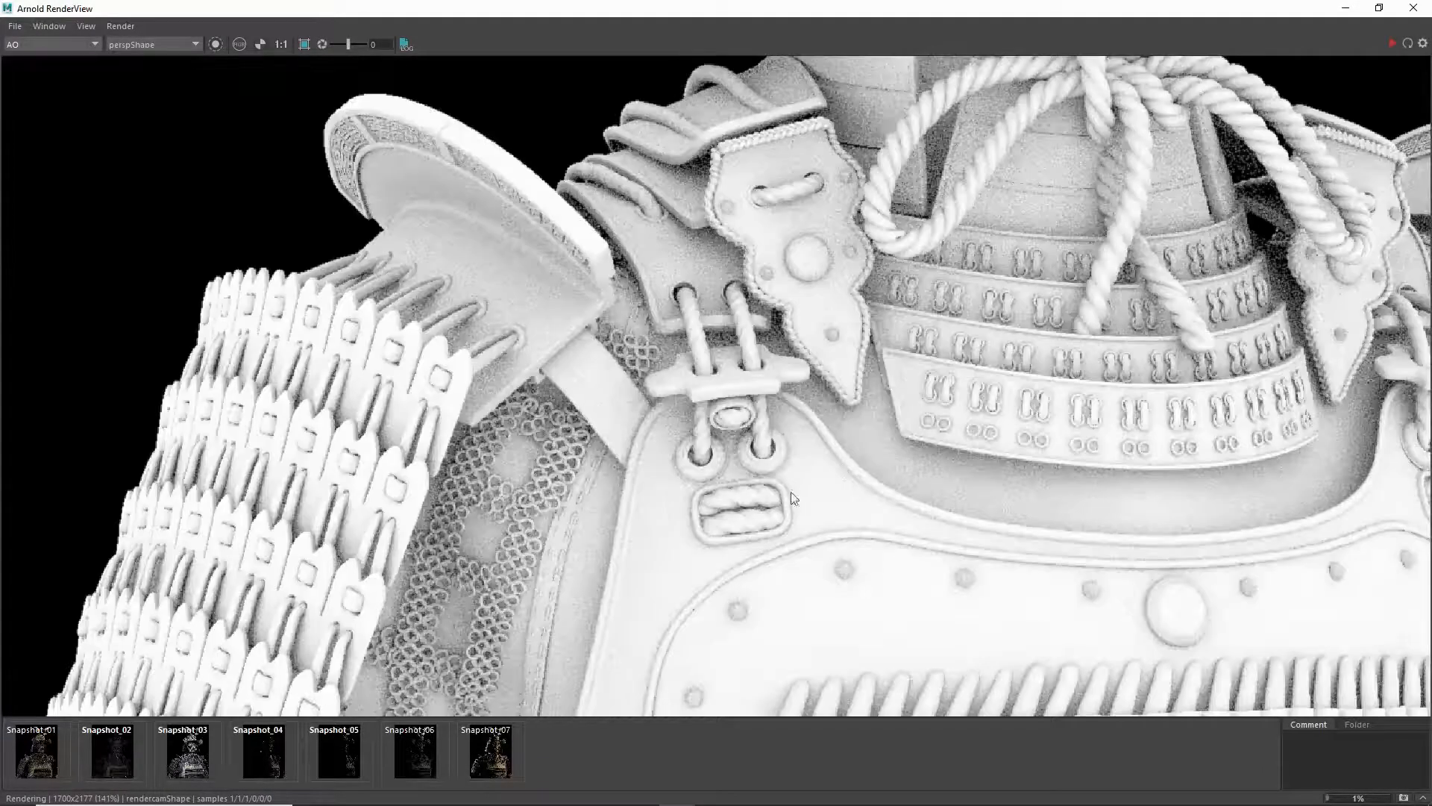
scroll(821, 477, "down", 2)
scroll(975, 414, "up", 2)
scroll(1000, 373, "down", 3)
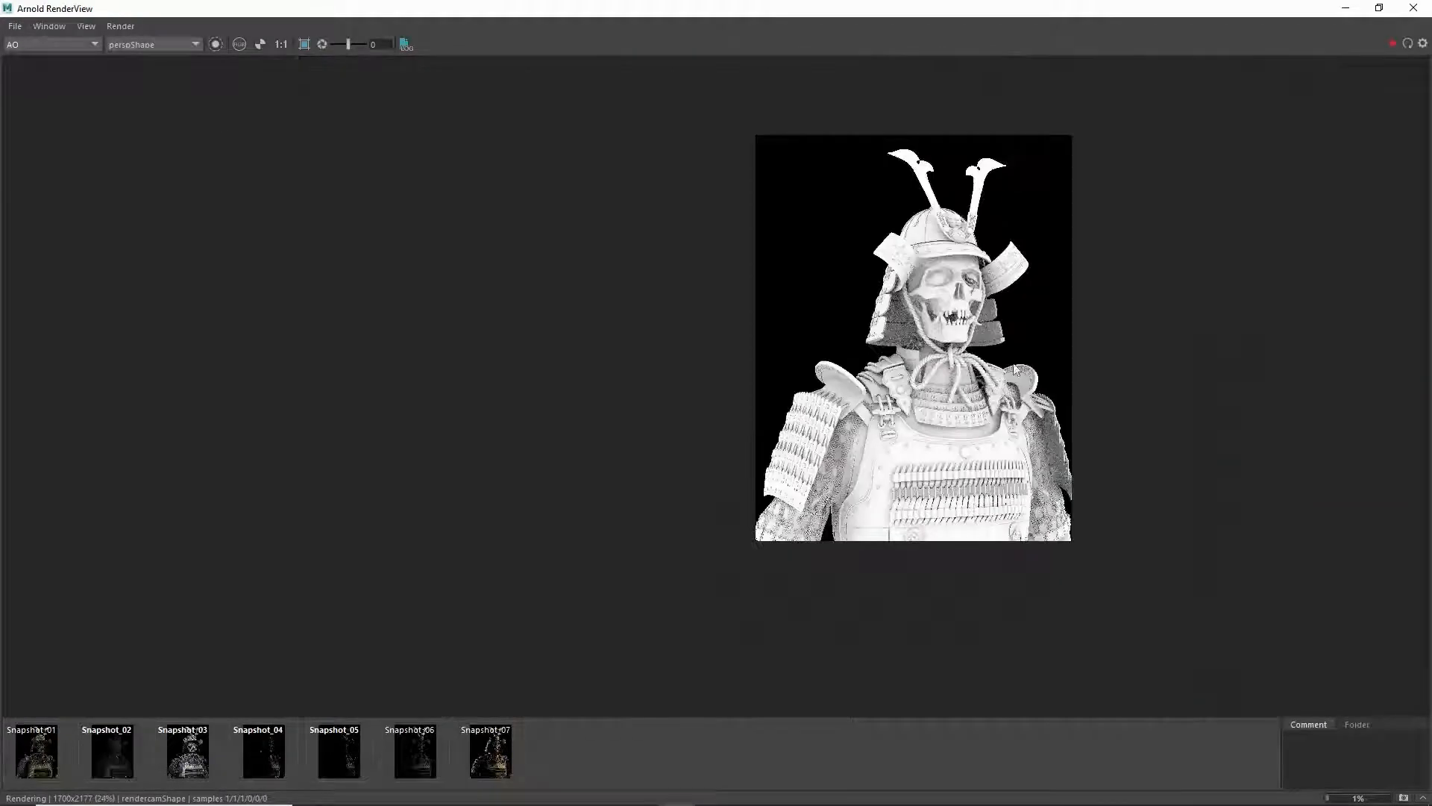
scroll(1042, 307, "up", 3)
scroll(1024, 322, "down", 1)
scroll(1023, 322, "down", 1)
scroll(1016, 323, "up", 1)
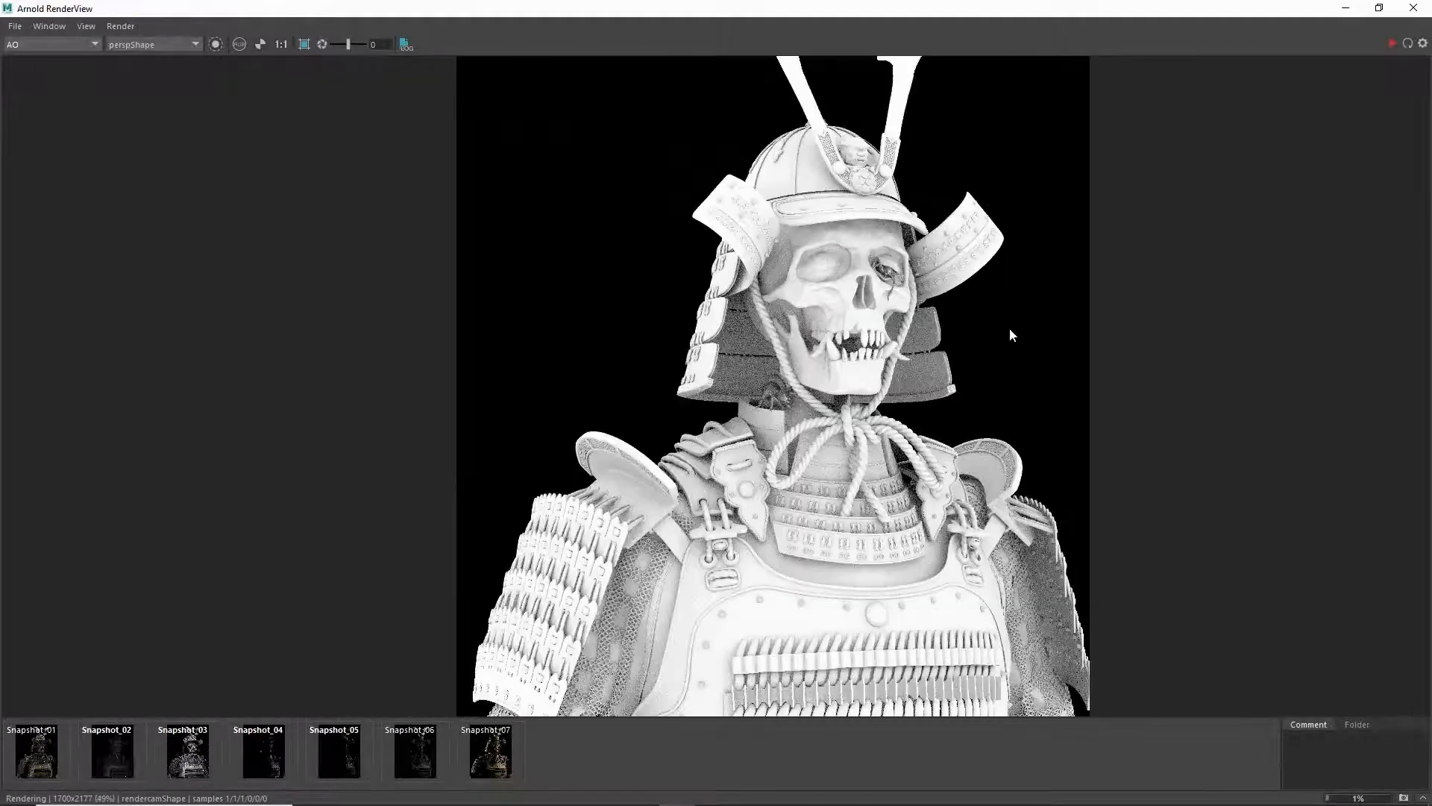
scroll(968, 300, "up", 2)
scroll(937, 322, "down", 1)
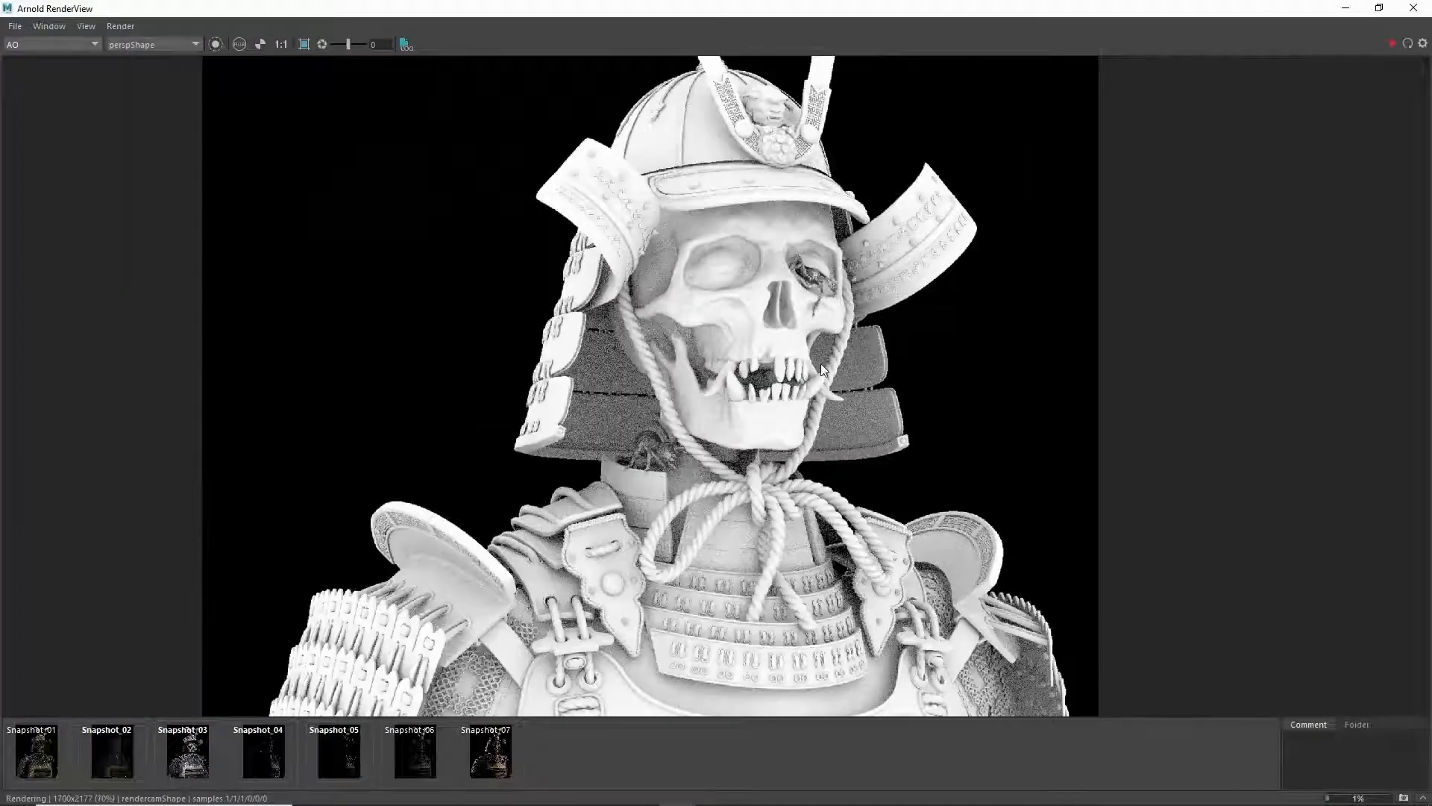
scroll(616, 250, "down", 1)
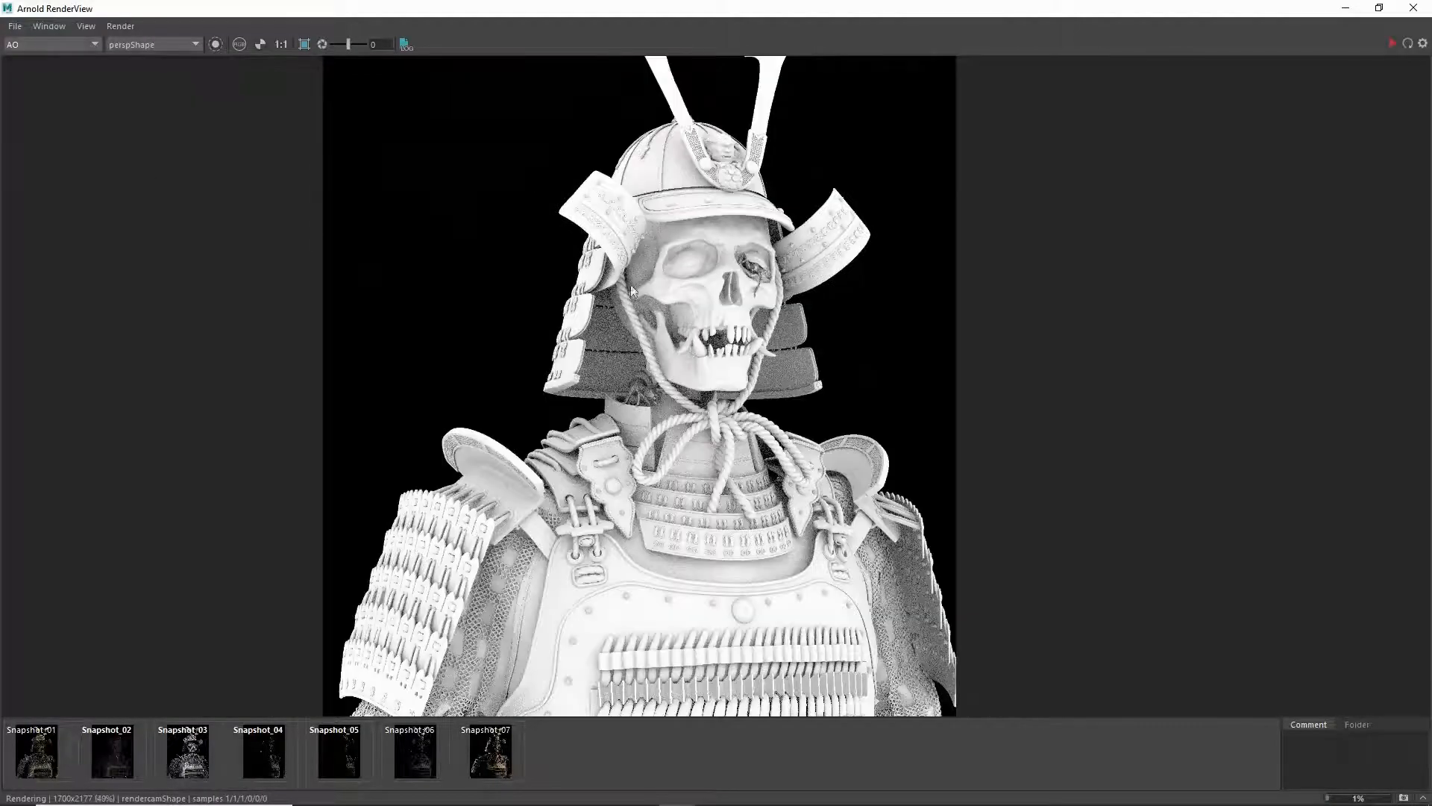
scroll(647, 309, "down", 1)
scroll(646, 309, "up", 1)
Step: Display the ID pass of the bust and look over the colour regions of the armour
left_click(28, 46)
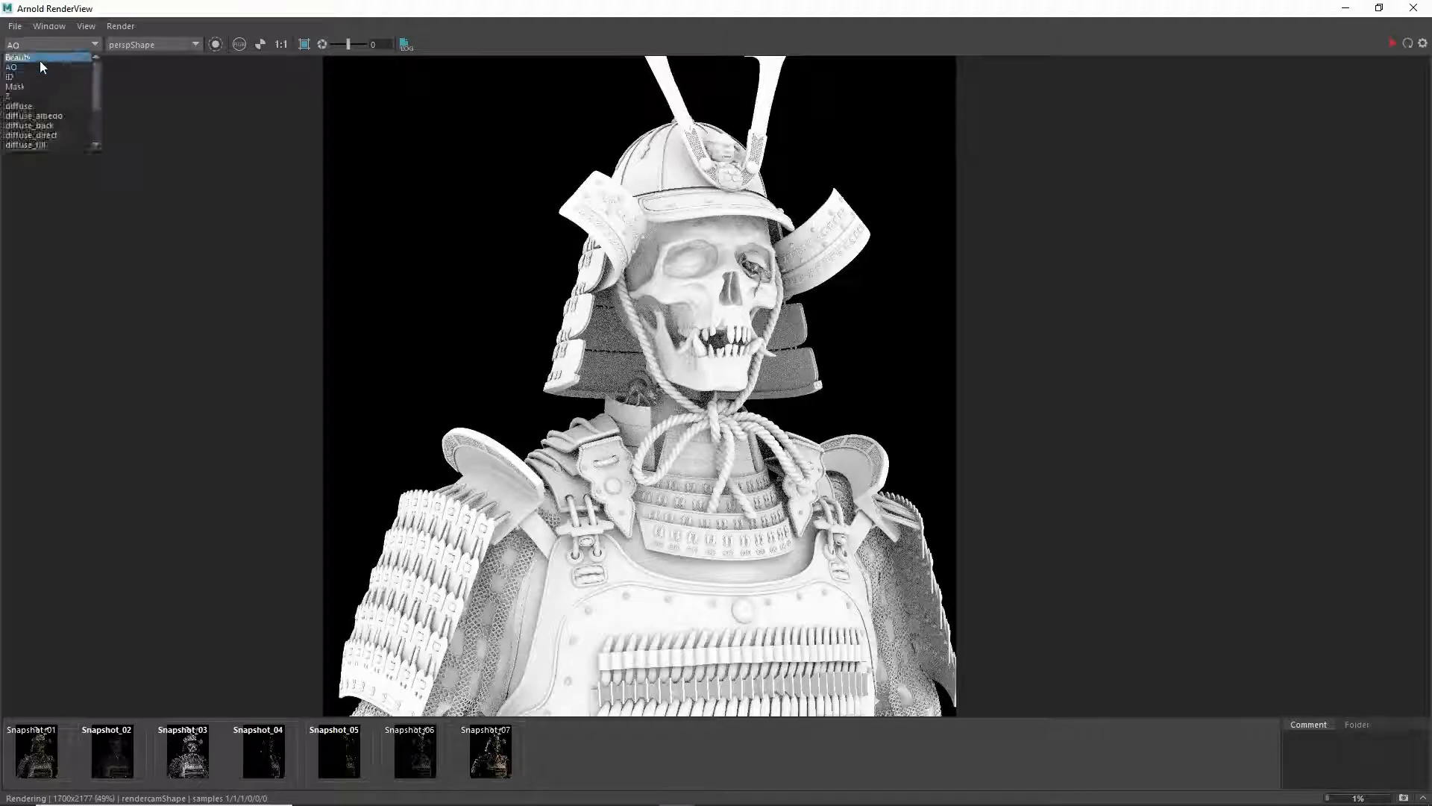
left_click(45, 75)
scroll(606, 306, "down", 1)
scroll(625, 366, "up", 1)
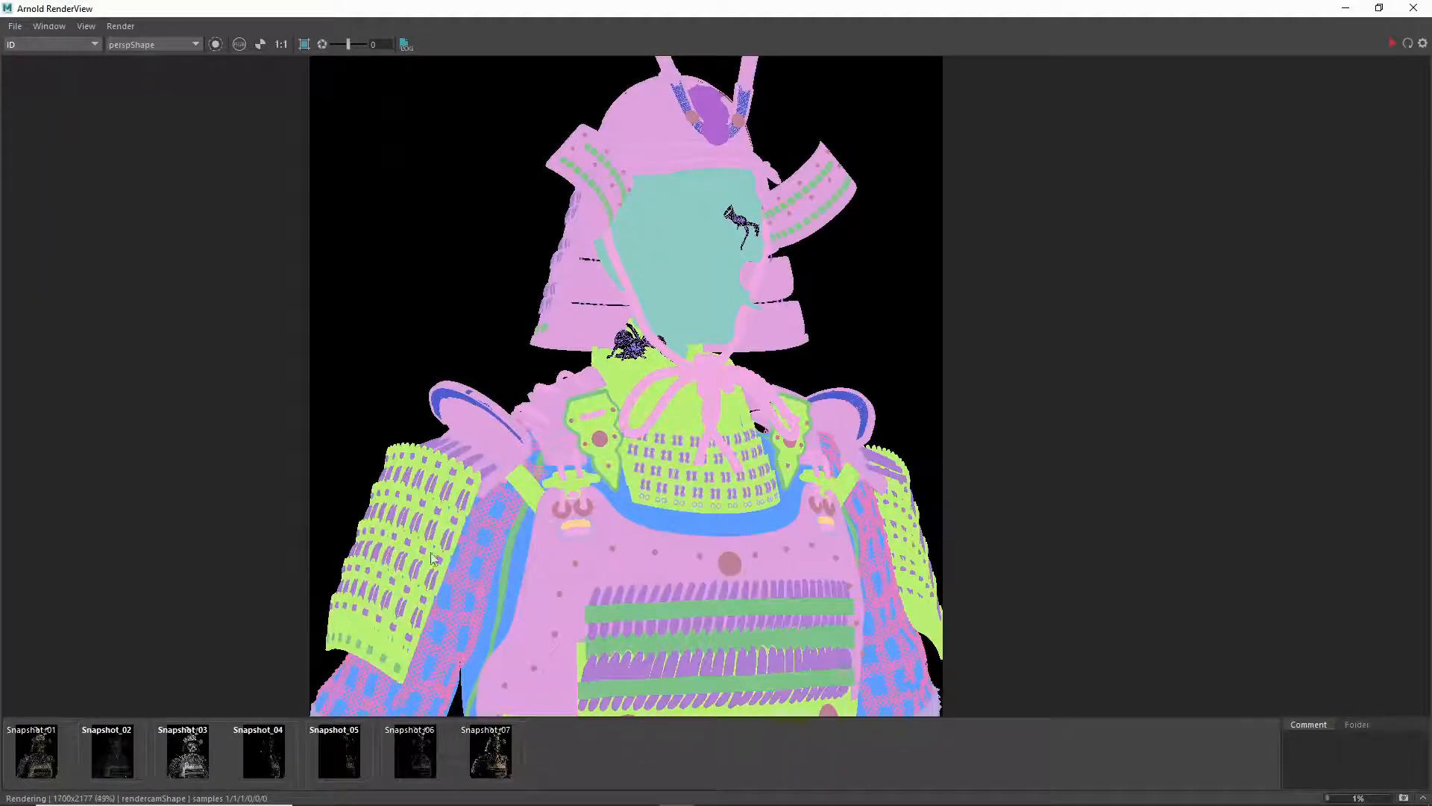
scroll(703, 376, "down", 1)
scroll(686, 419, "up", 1)
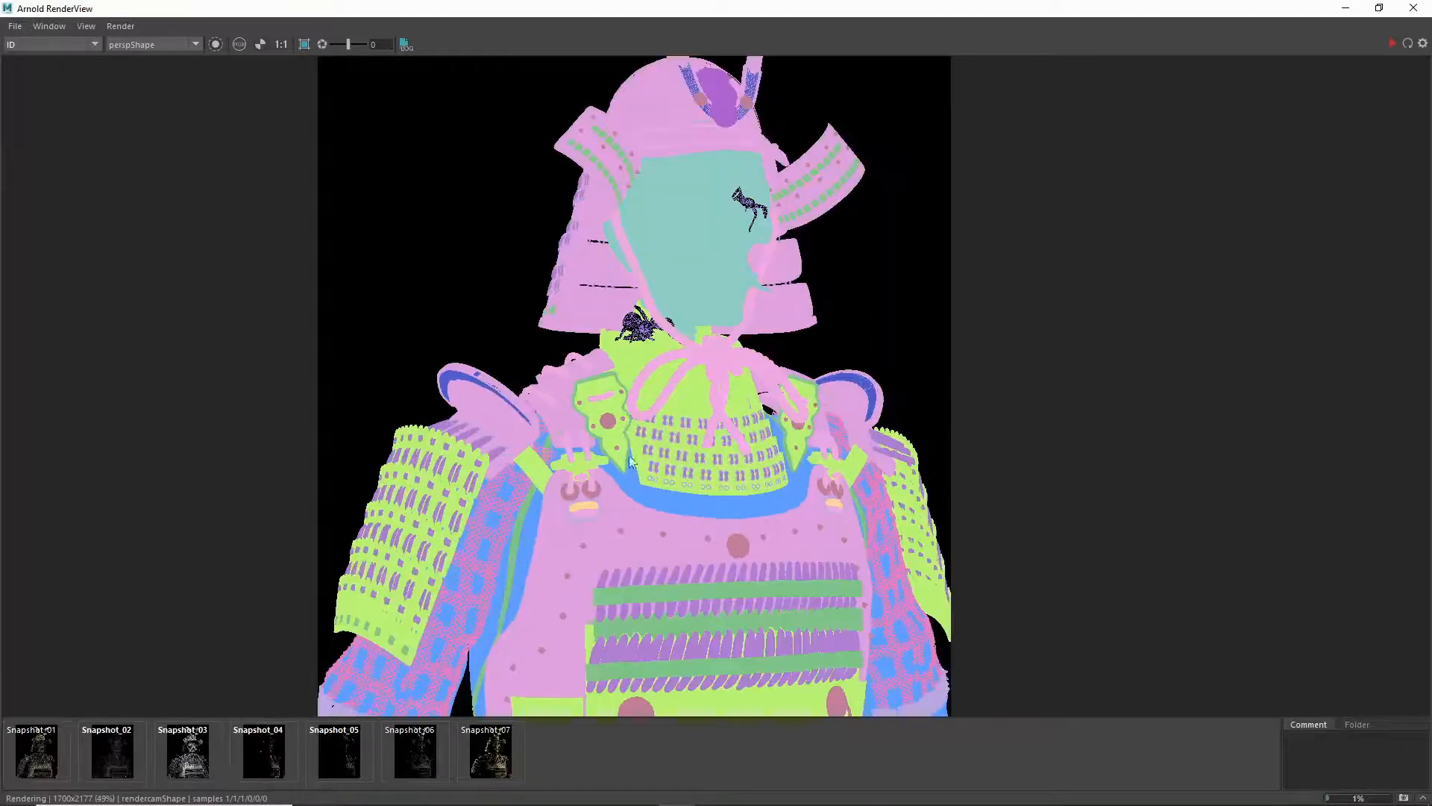
scroll(385, 520, "down", 1)
scroll(385, 520, "up", 1)
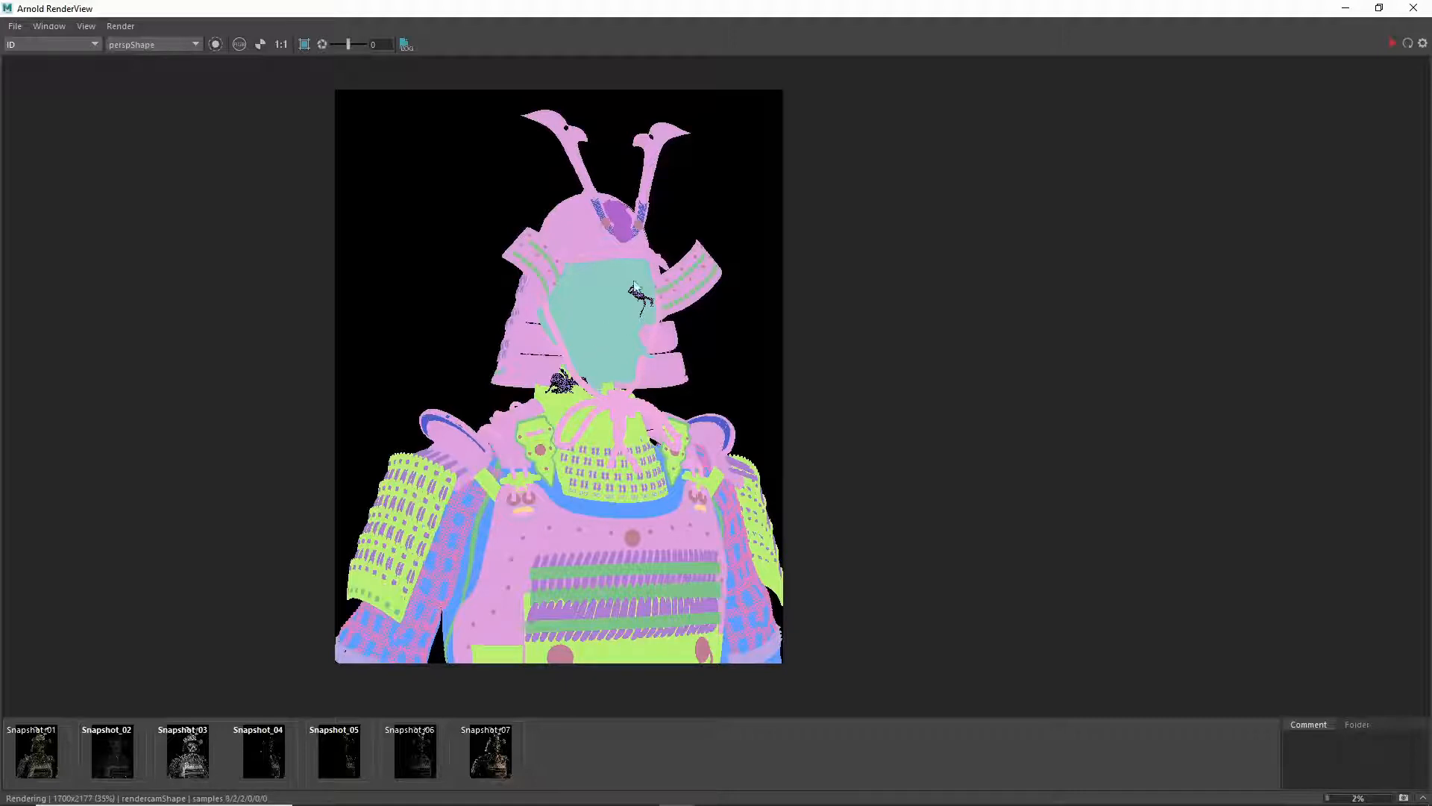
Step: Examine the ID pass up close around the skull, the helmet and the spiders at the eye and neck
scroll(551, 392, "up", 1)
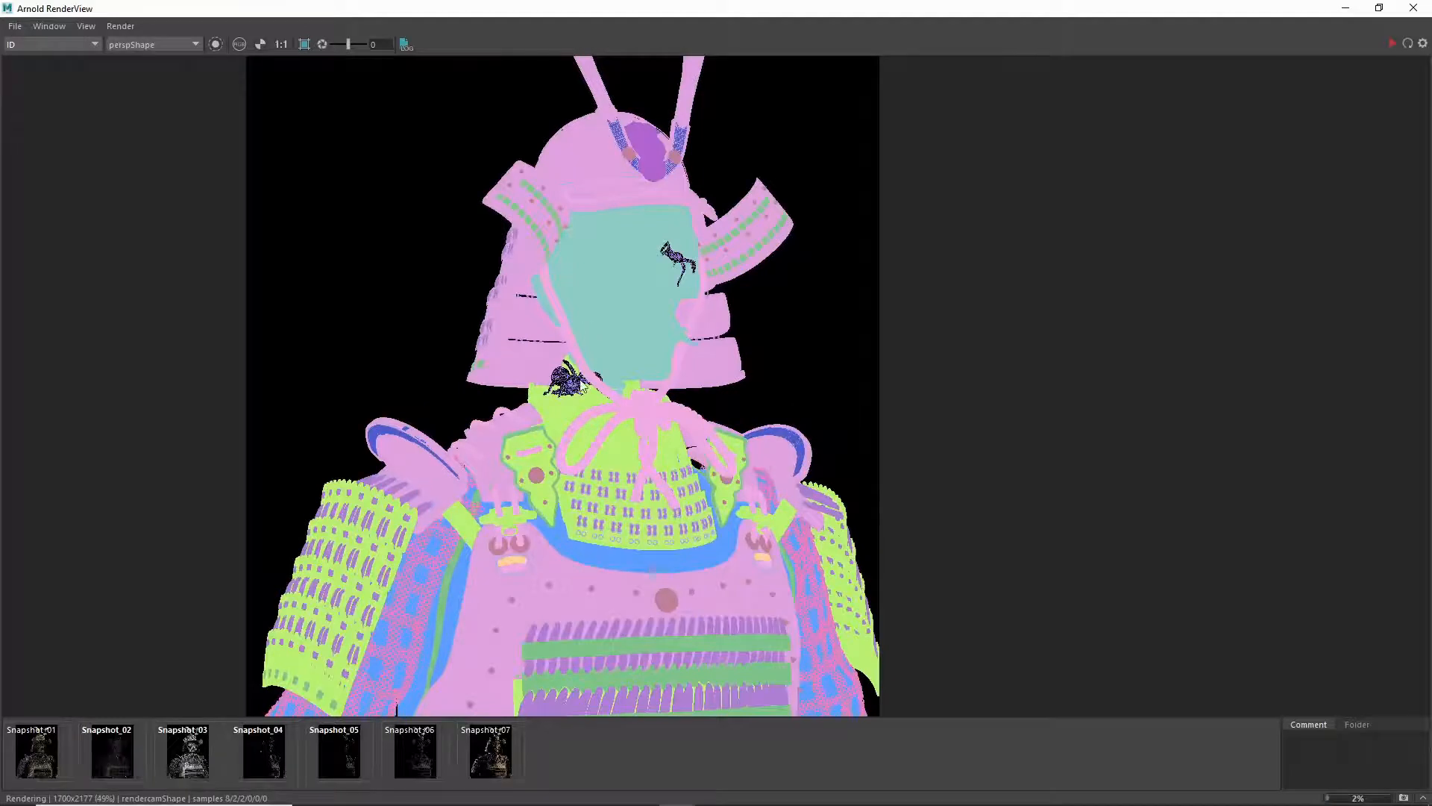
scroll(618, 294, "up", 2)
scroll(613, 300, "down", 1)
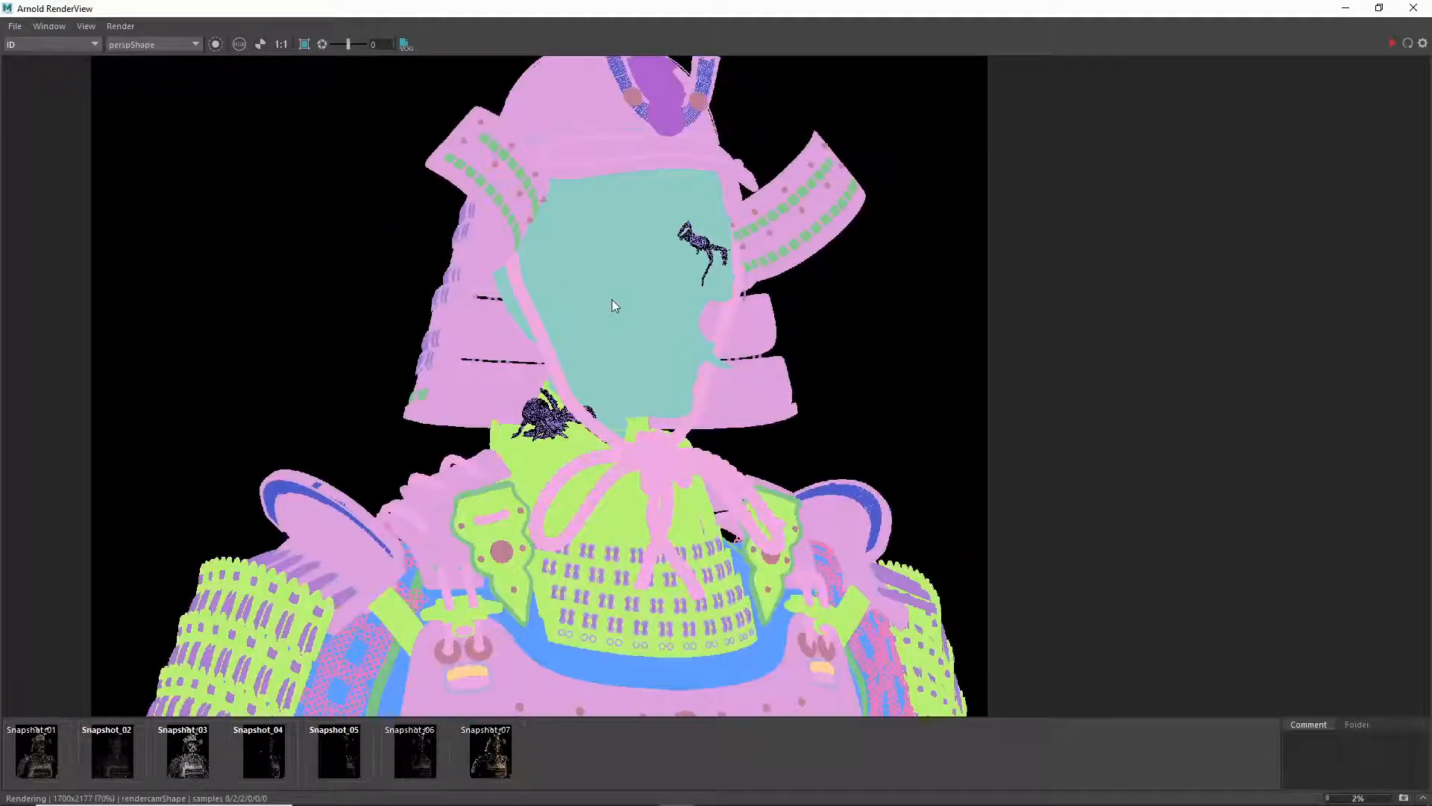
scroll(564, 246, "up", 2)
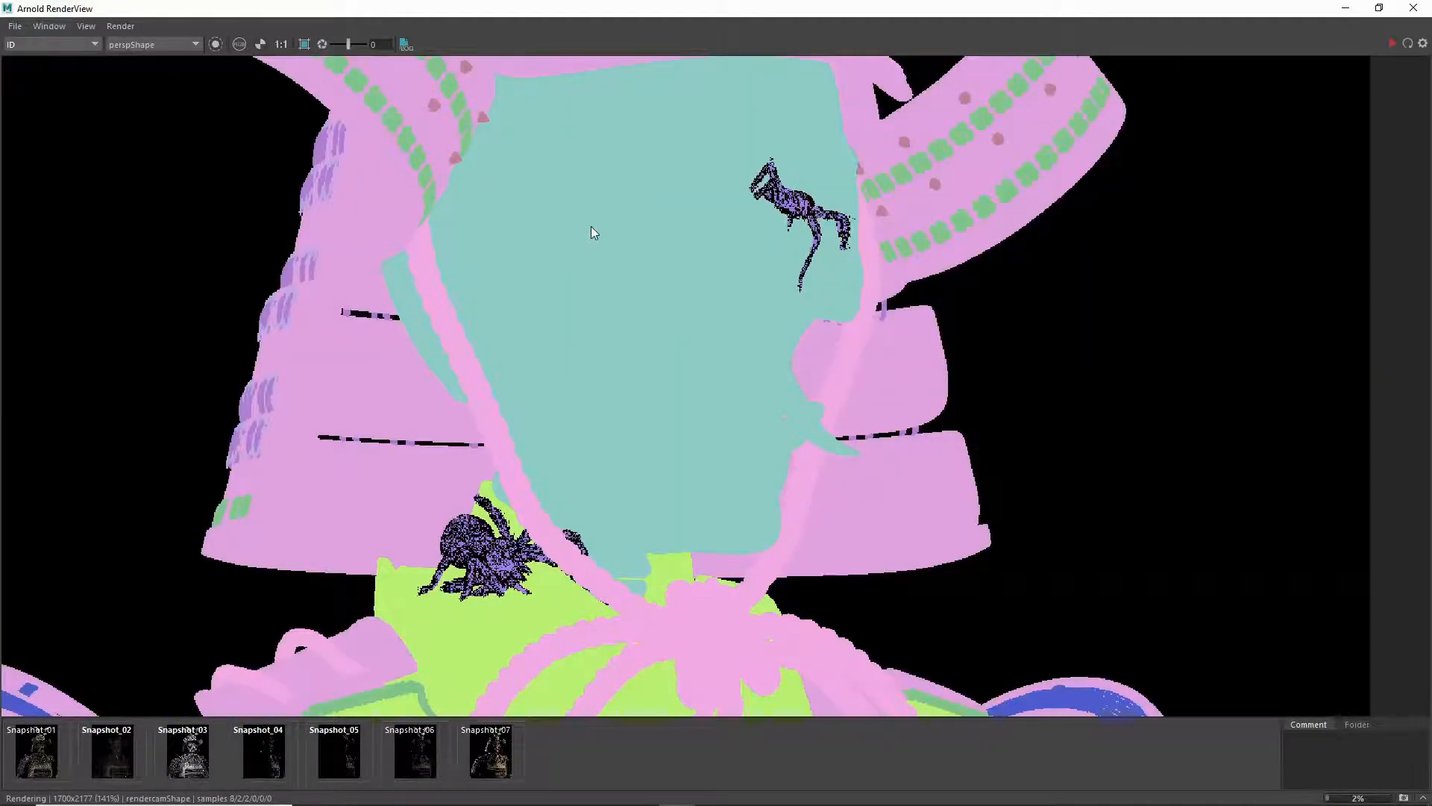
scroll(590, 226, "down", 2)
scroll(672, 314, "down", 1)
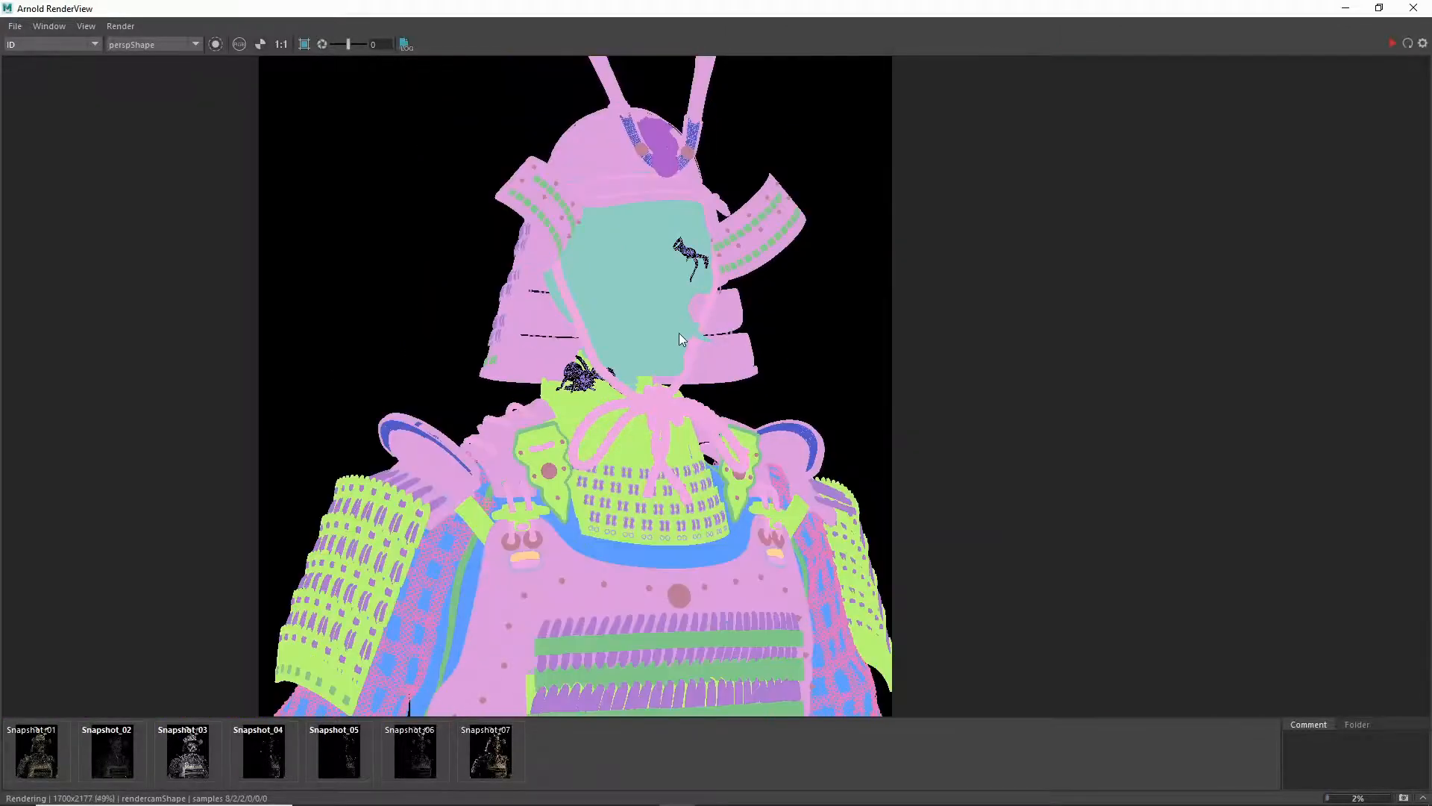
scroll(665, 249, "up", 2)
scroll(643, 258, "down", 2)
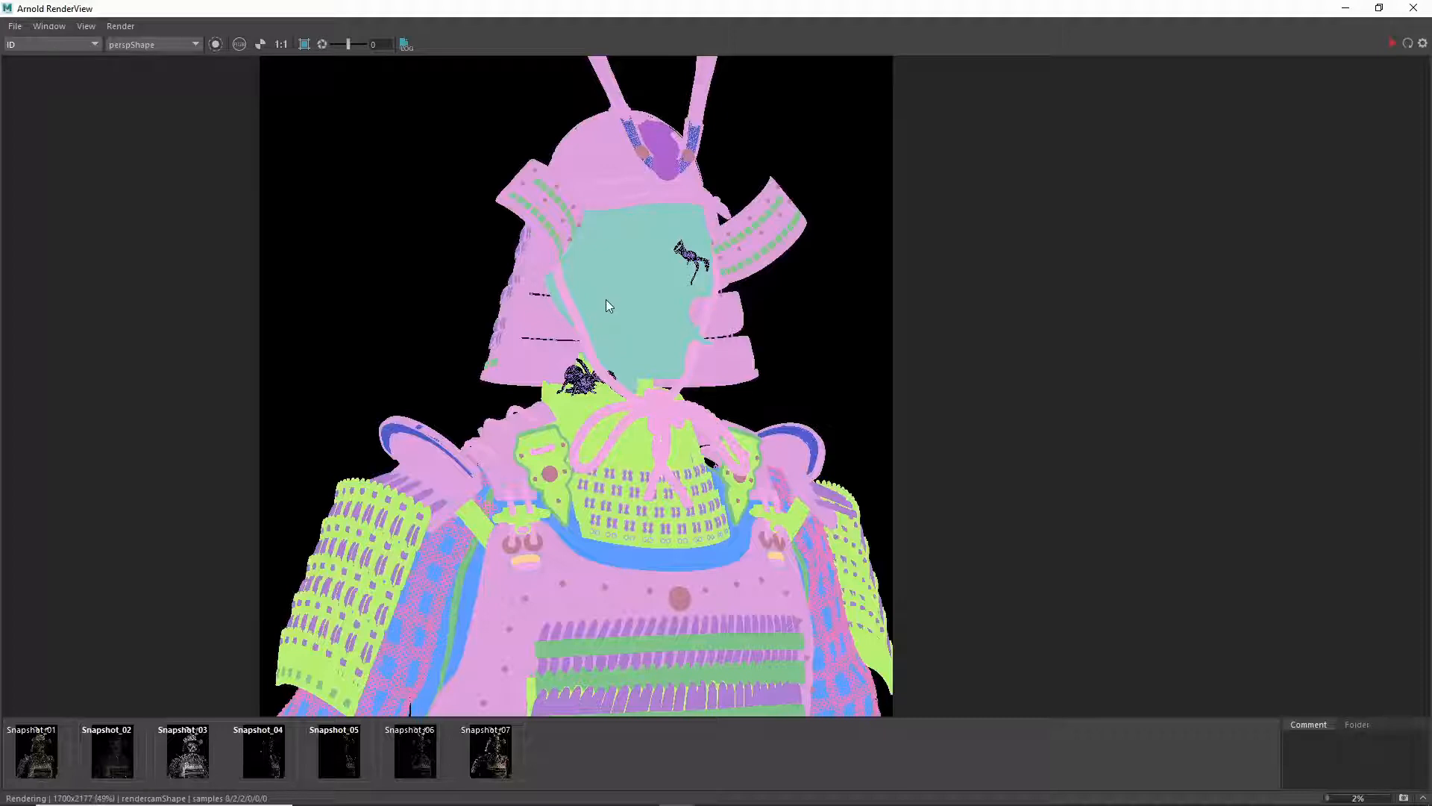
Step: Display the Mask pass and inspect the bust's silhouette around the helmet and shoulders
left_click(49, 44)
left_click(47, 86)
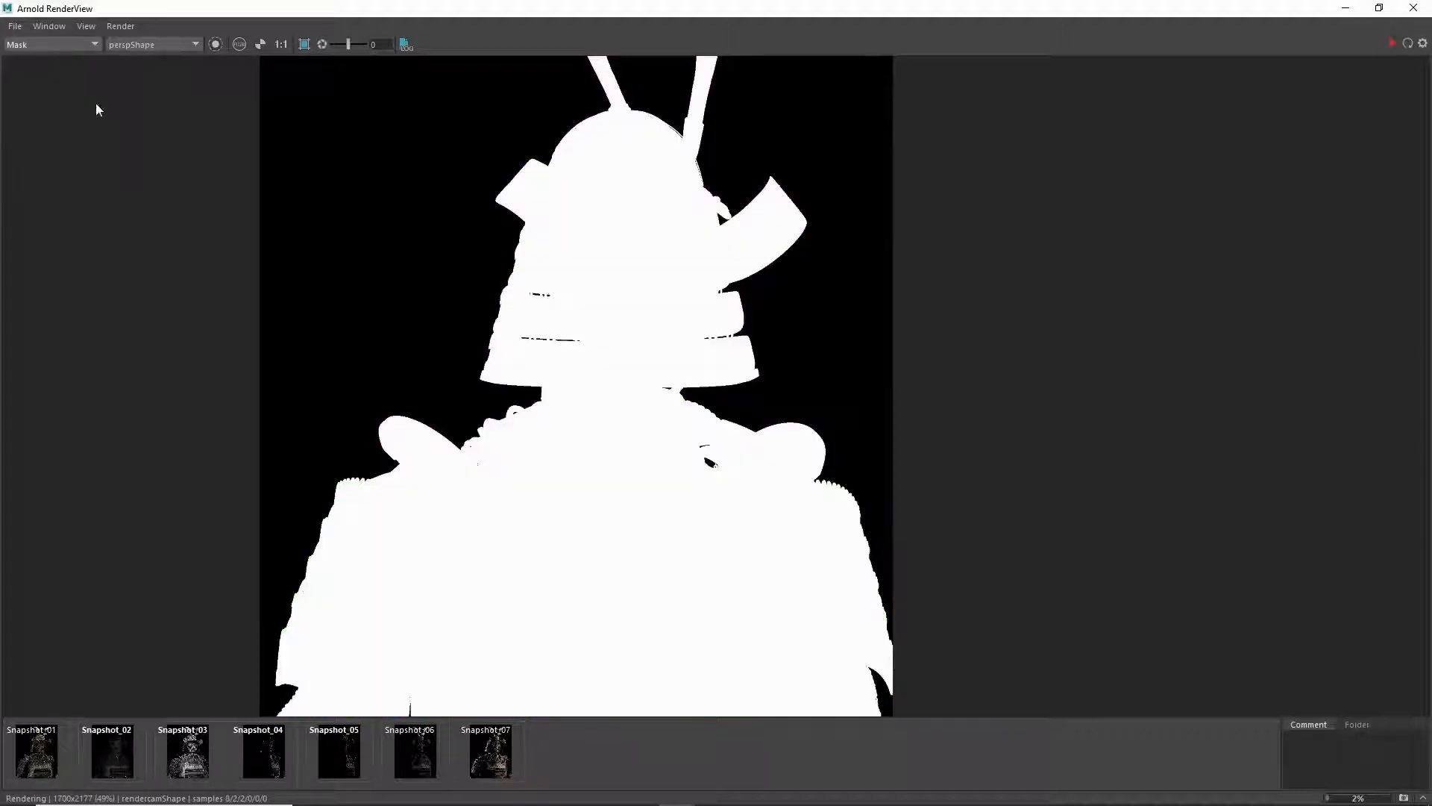
scroll(591, 374, "down", 2)
scroll(624, 172, "up", 3)
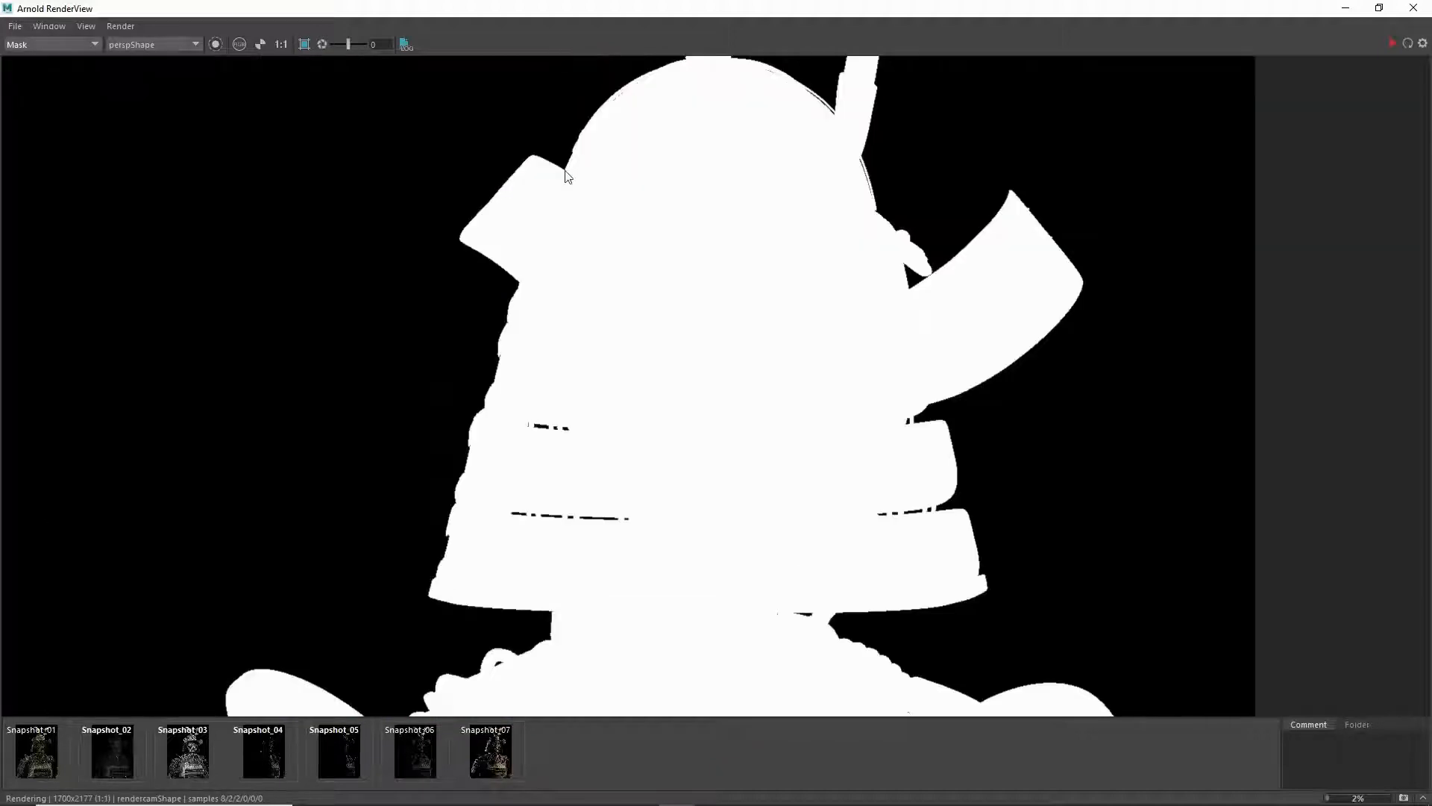
scroll(623, 172, "down", 4)
scroll(623, 172, "up", 1)
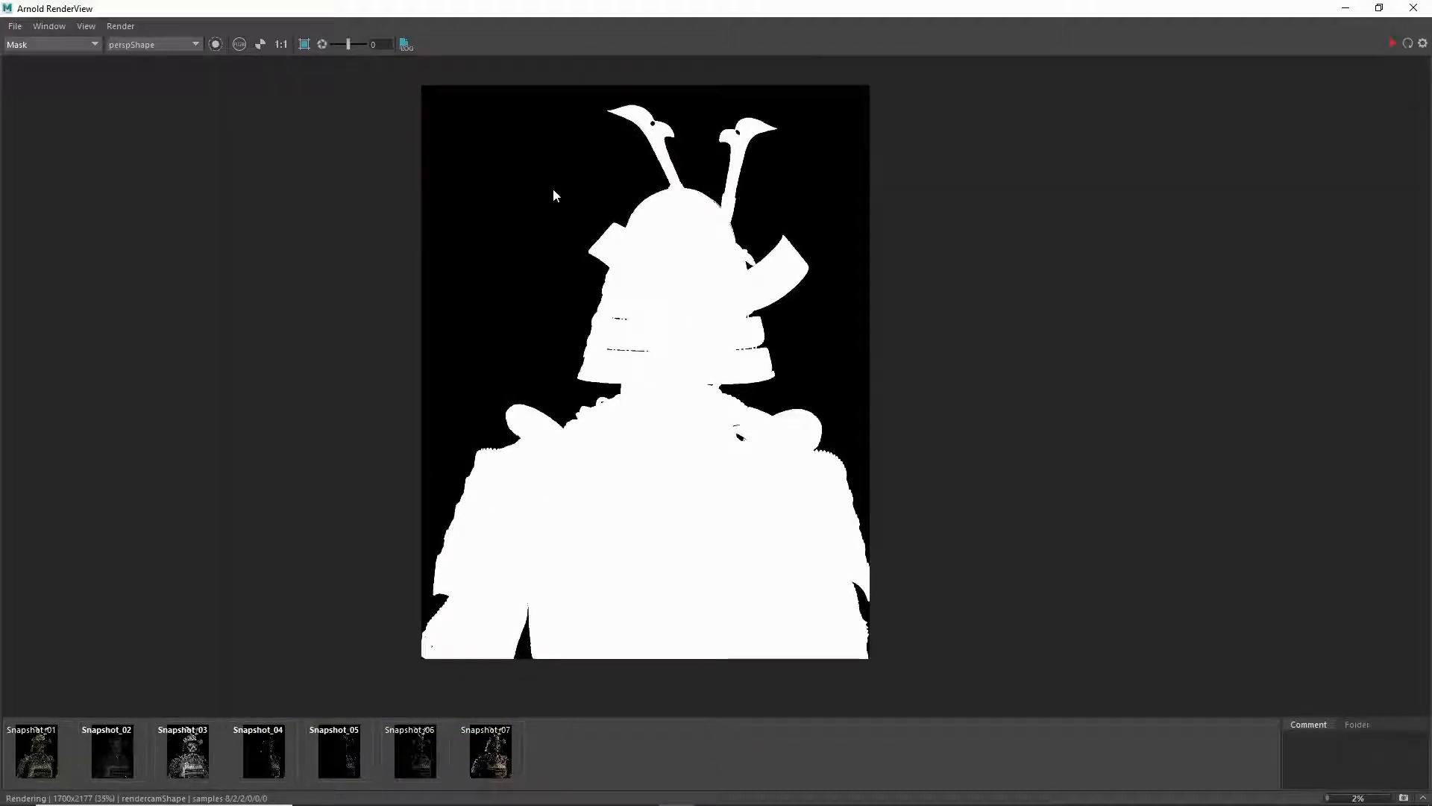
scroll(553, 188, "up", 1)
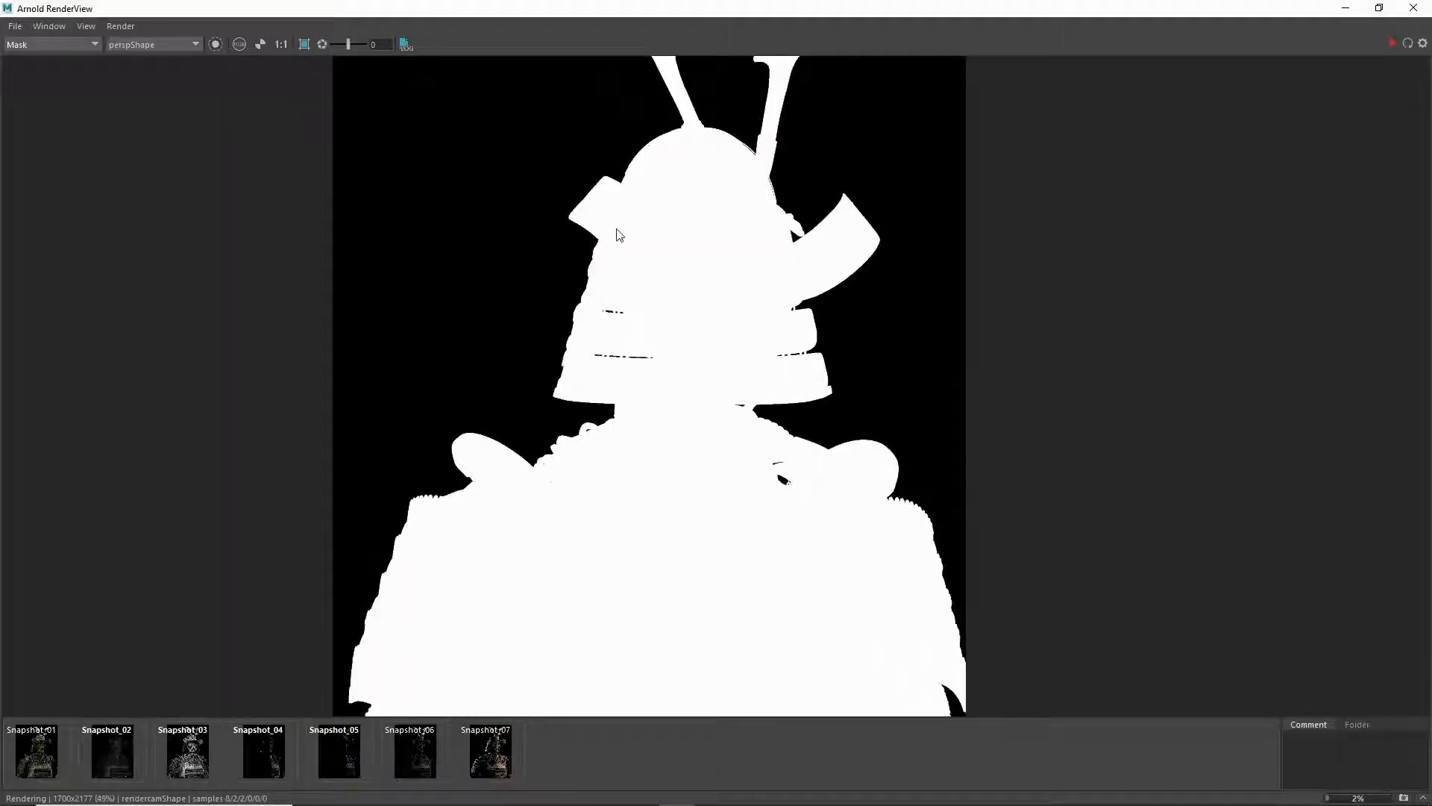
scroll(856, 534, "down", 2)
scroll(825, 527, "up", 1)
Step: Display the Z pass and set the preview exposure to -10
left_click(23, 46)
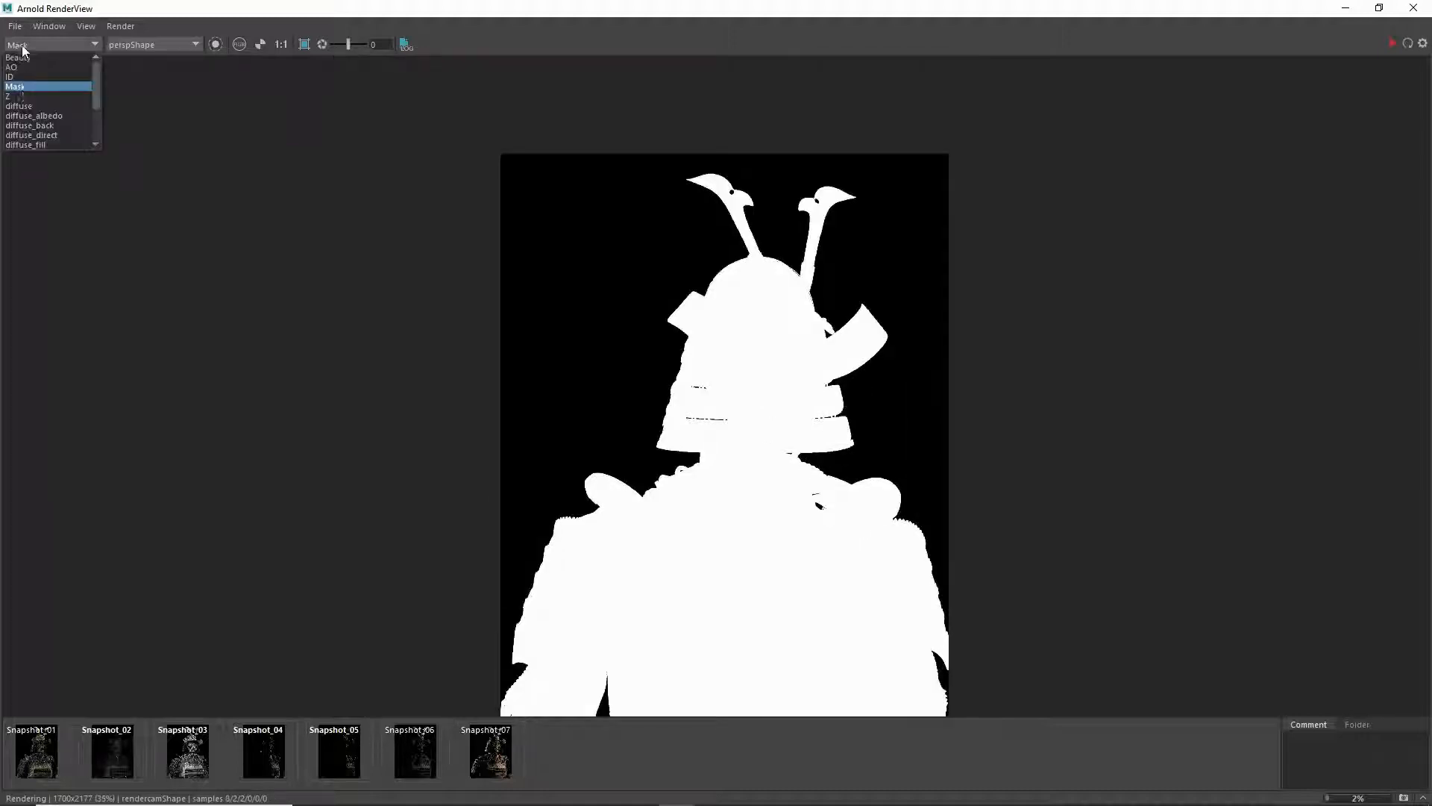
left_click(44, 96)
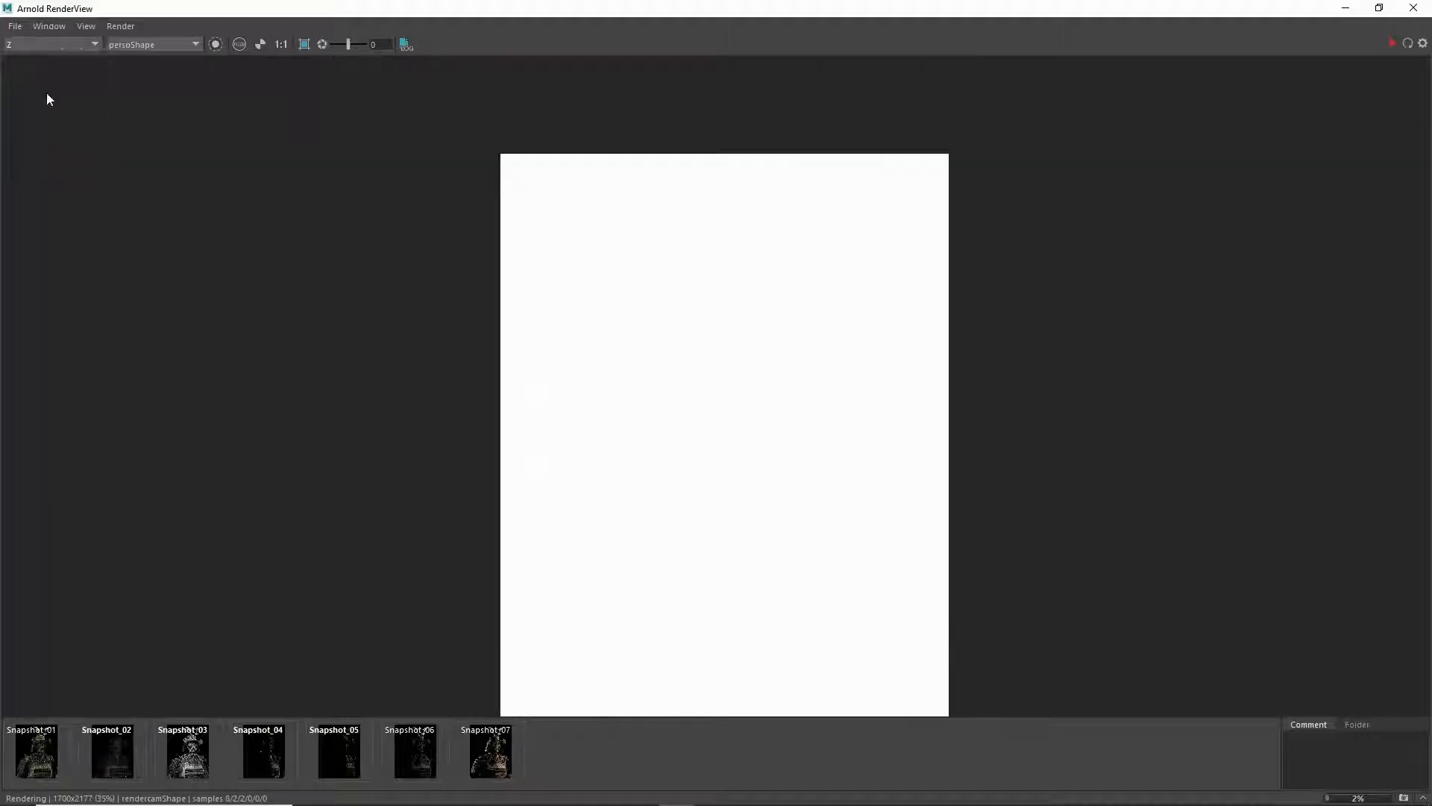
scroll(579, 258, "down", 1)
scroll(580, 261, "up", 1)
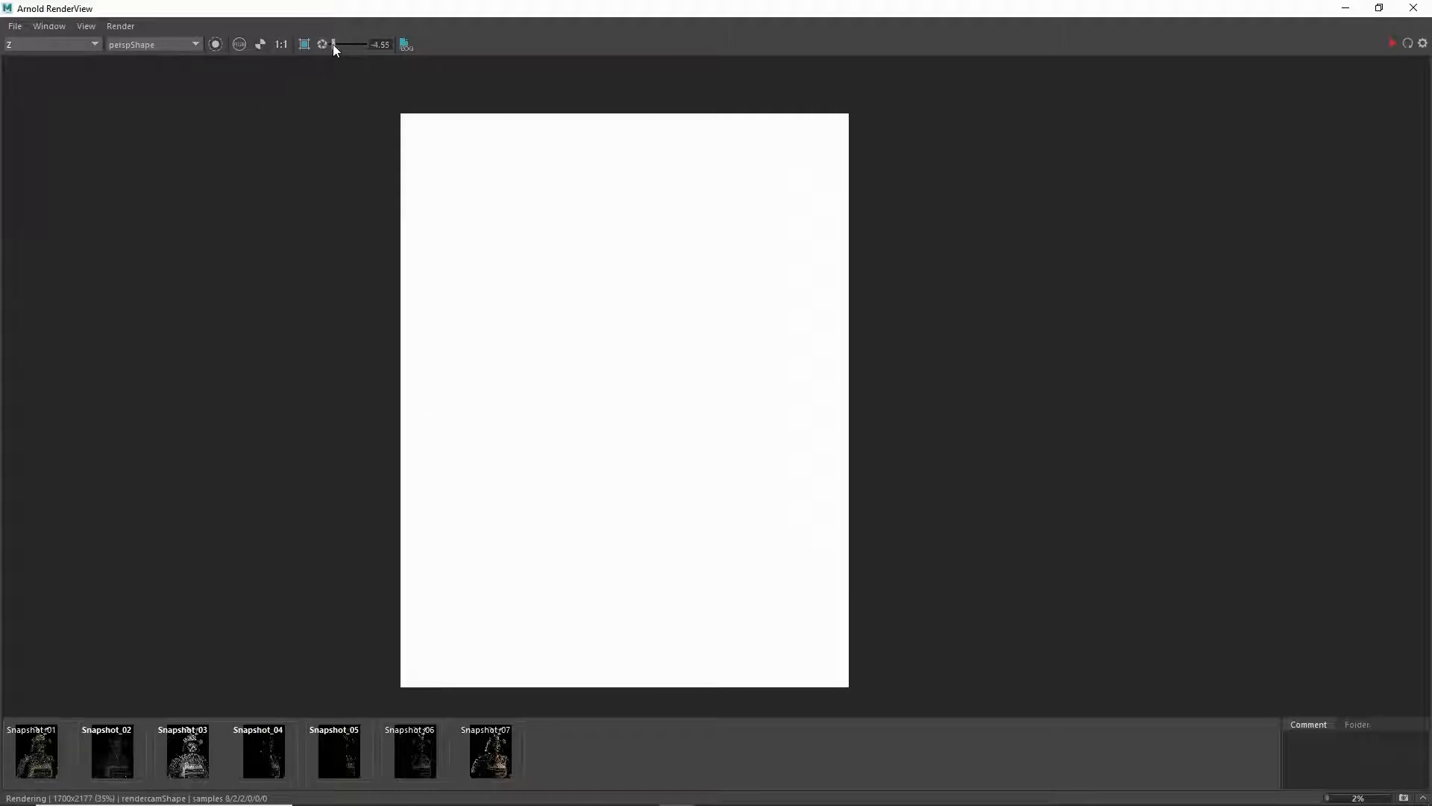
double_click(376, 44)
type("-10")
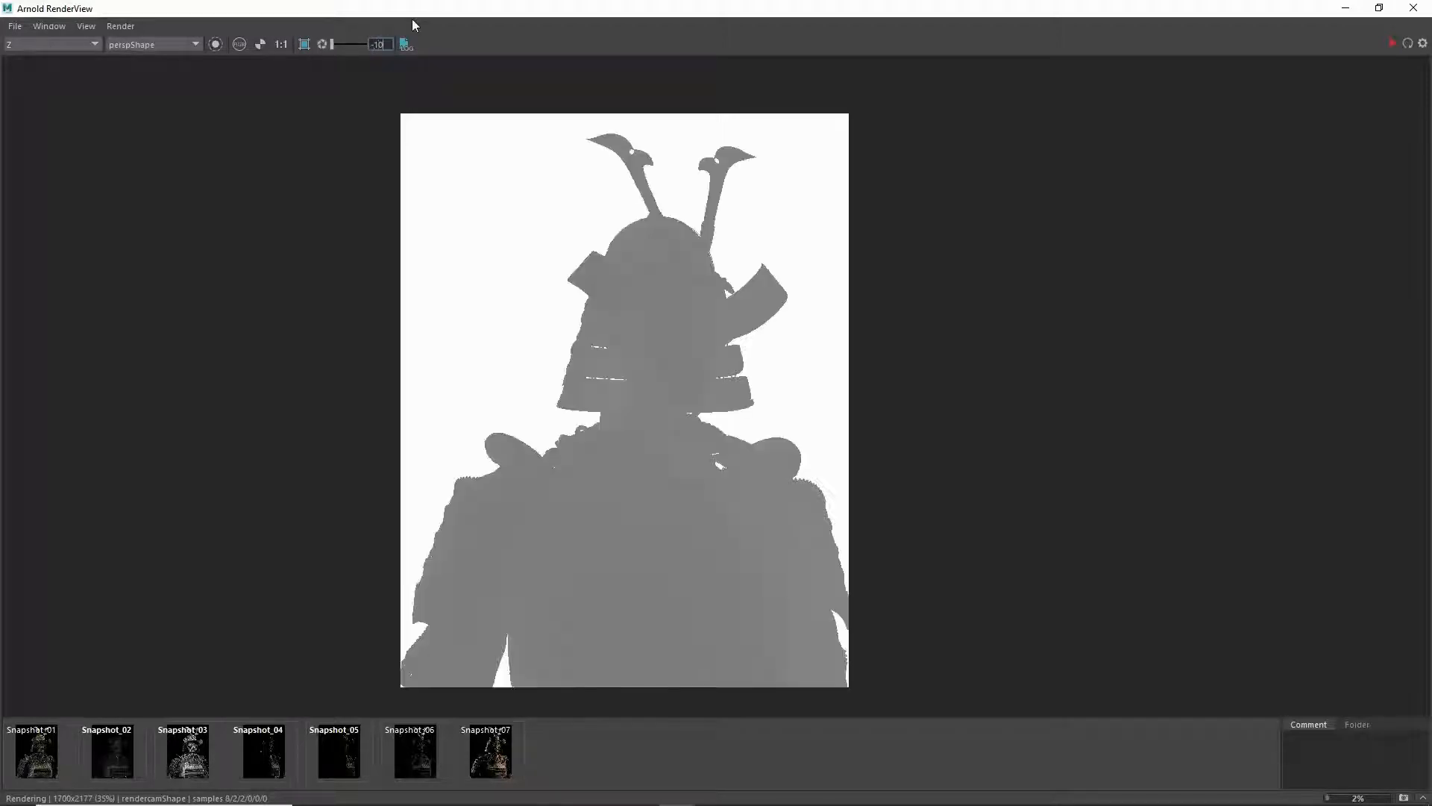
Step: Re-enter the Z pass preview exposure after the slider change, setting it to -12
left_click(334, 46)
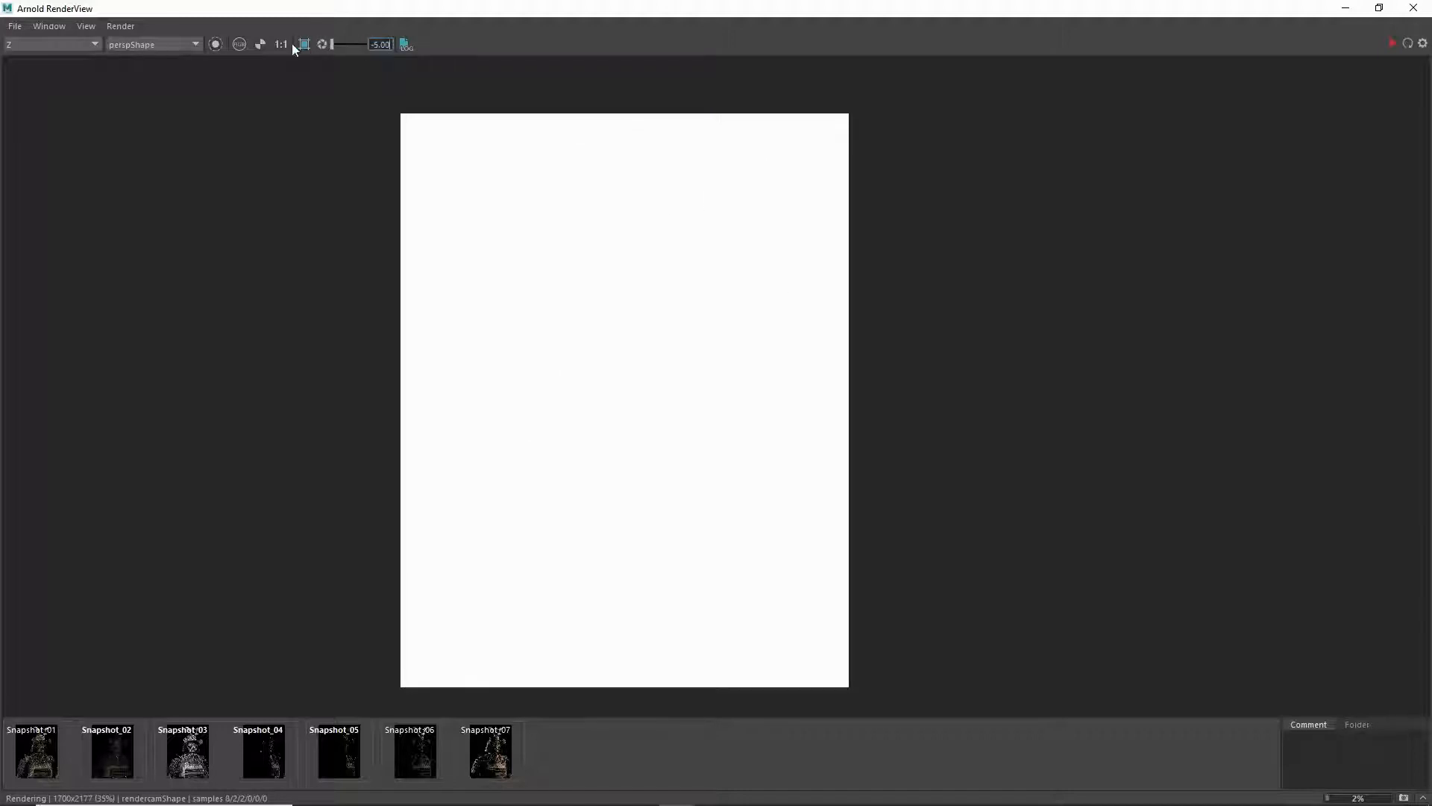
key("BackSpace")
key("BackSpace")
key("BackSpace")
key("BackSpace")
type("-10")
key("Return")
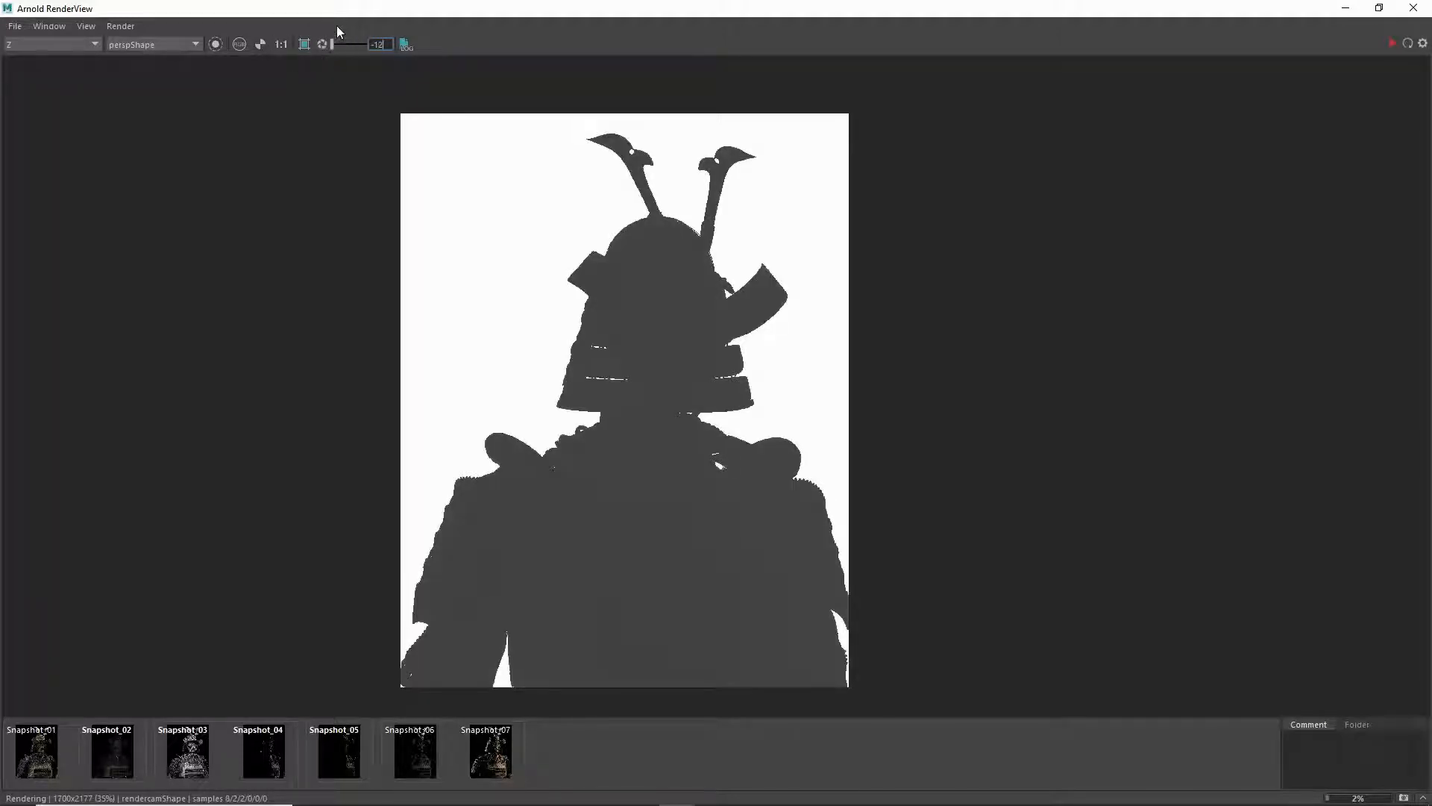
Step: Try a preview exposure of -15 on the Z pass, then set it back to -12
key("BackSpace")
type("5")
key("Return")
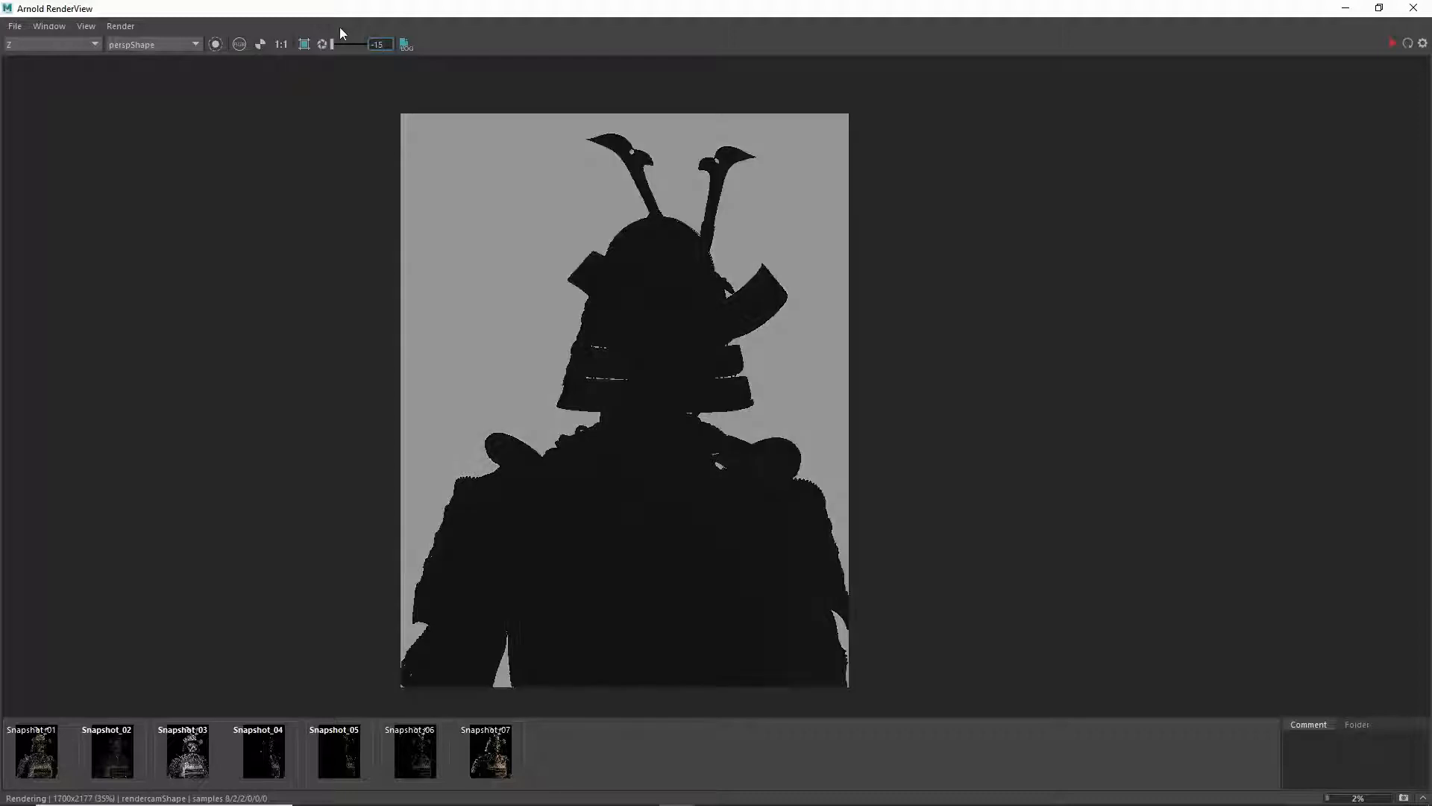
key("BackSpace")
type("2")
key("Return")
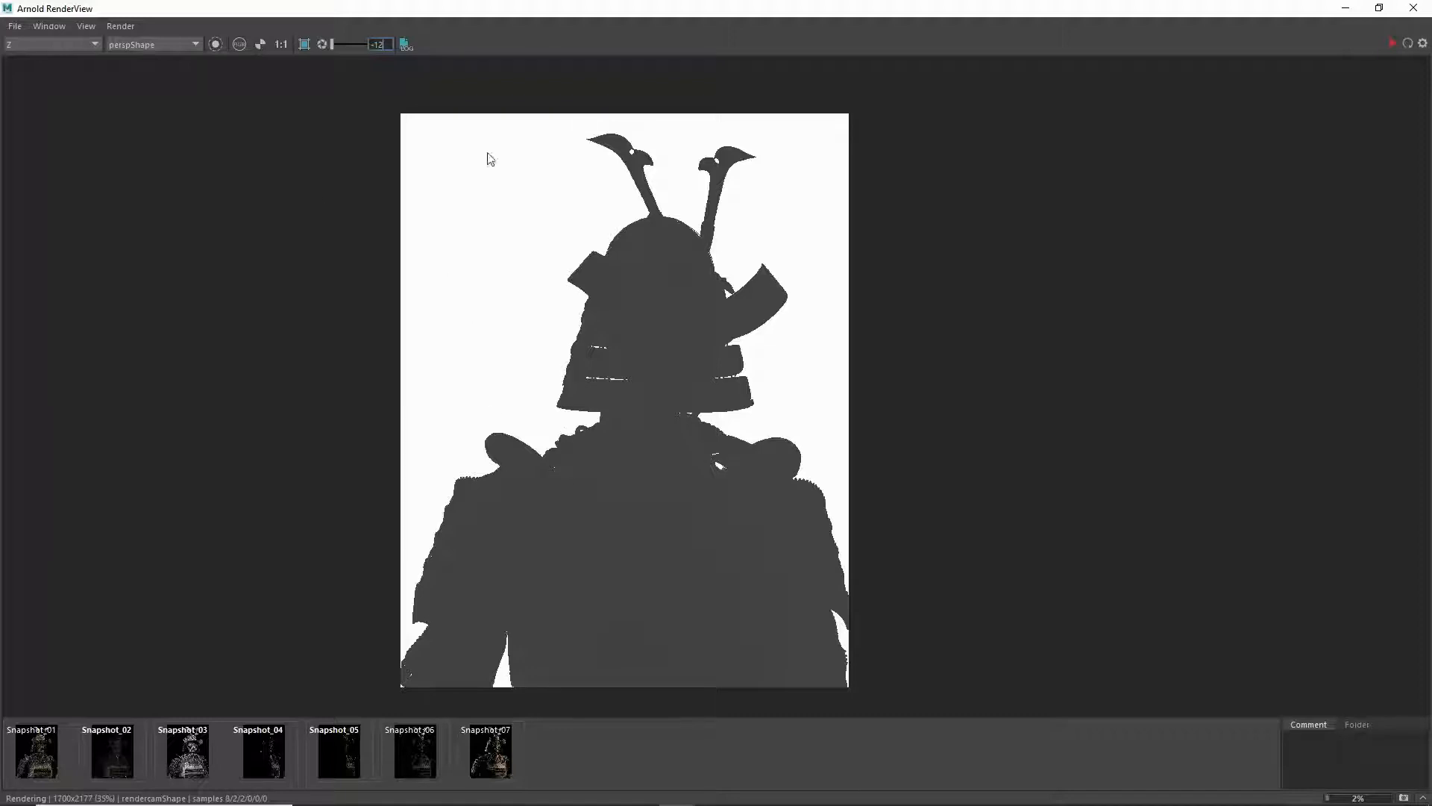
Step: Reset the preview exposure of the render view to 0
left_click(15, 30)
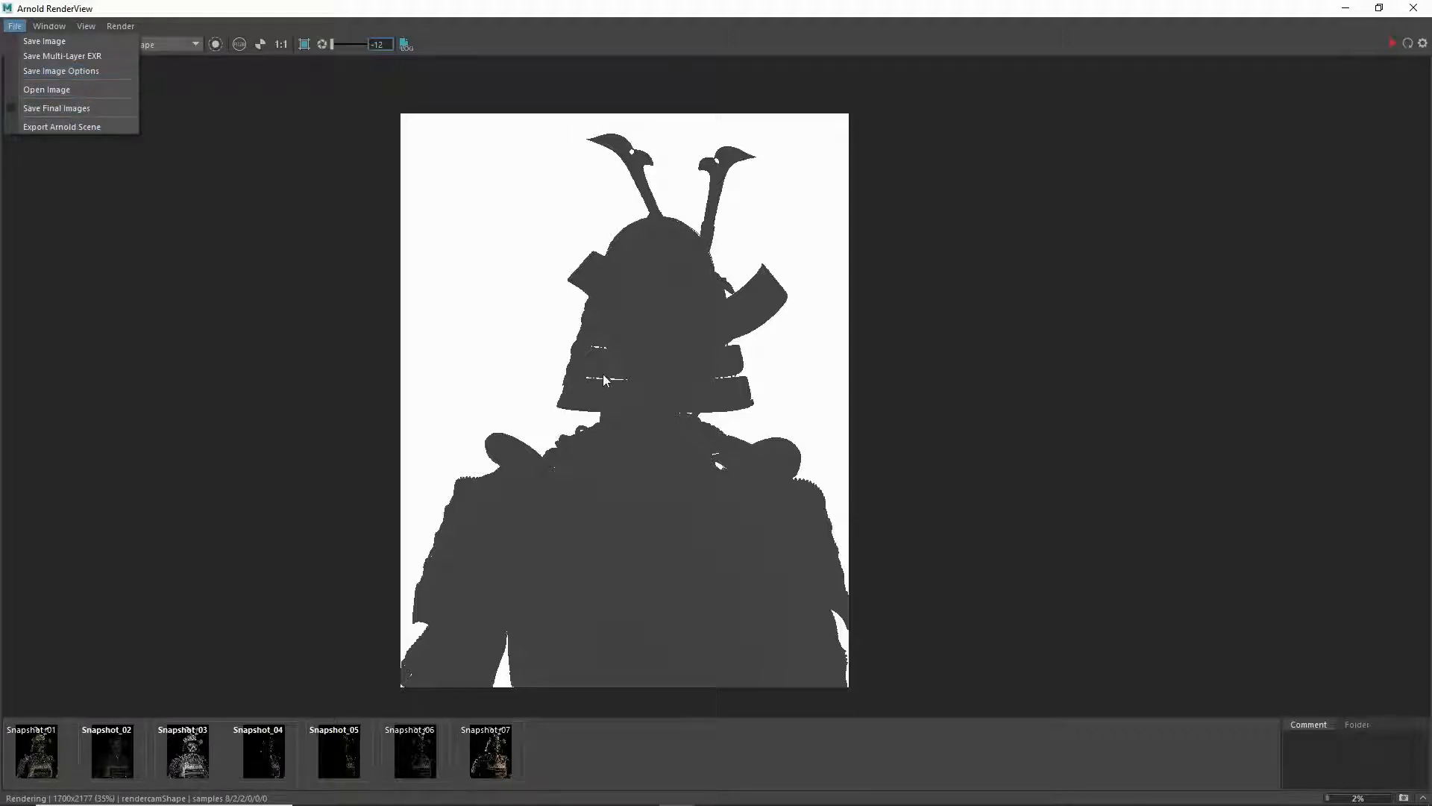
left_click(721, 398)
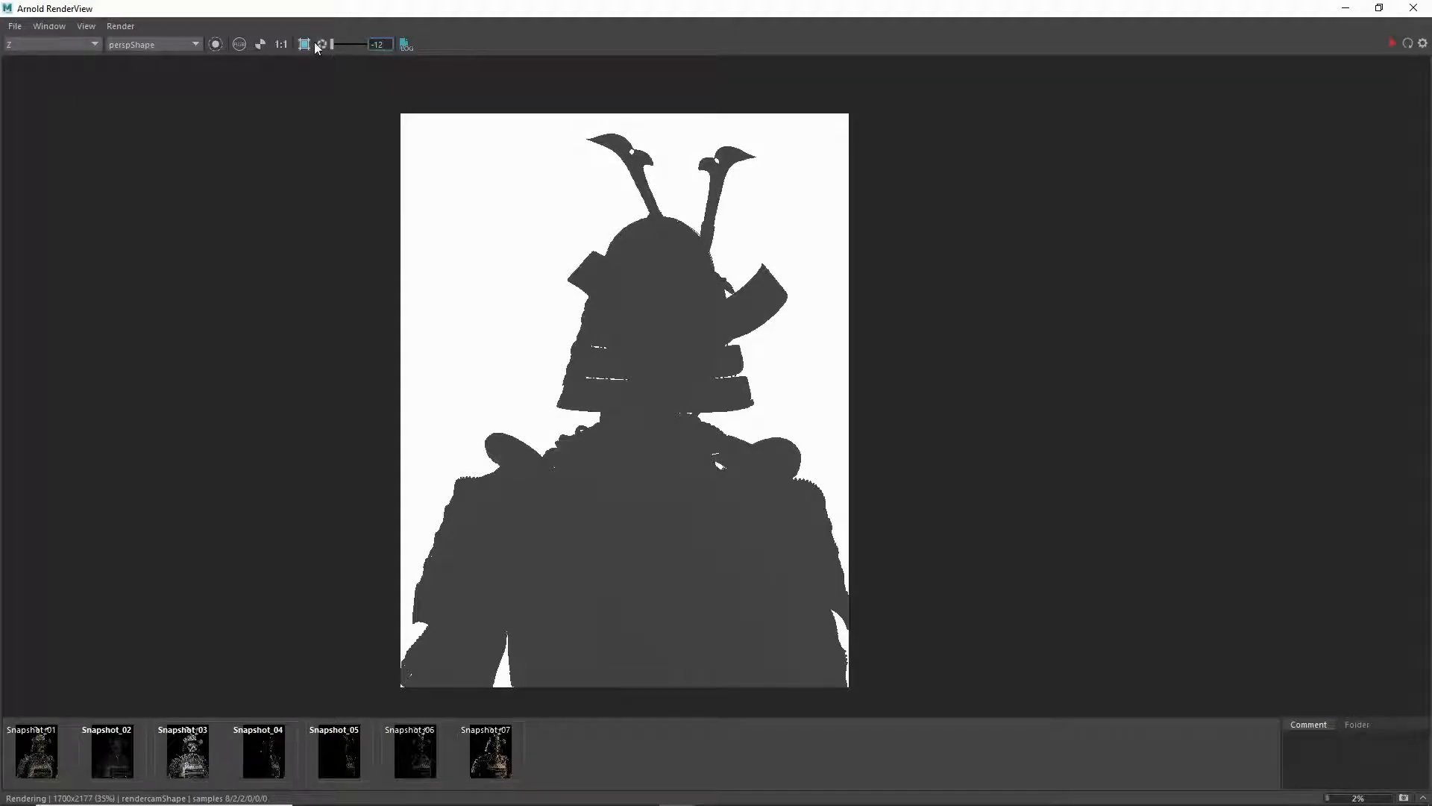
left_click(322, 46)
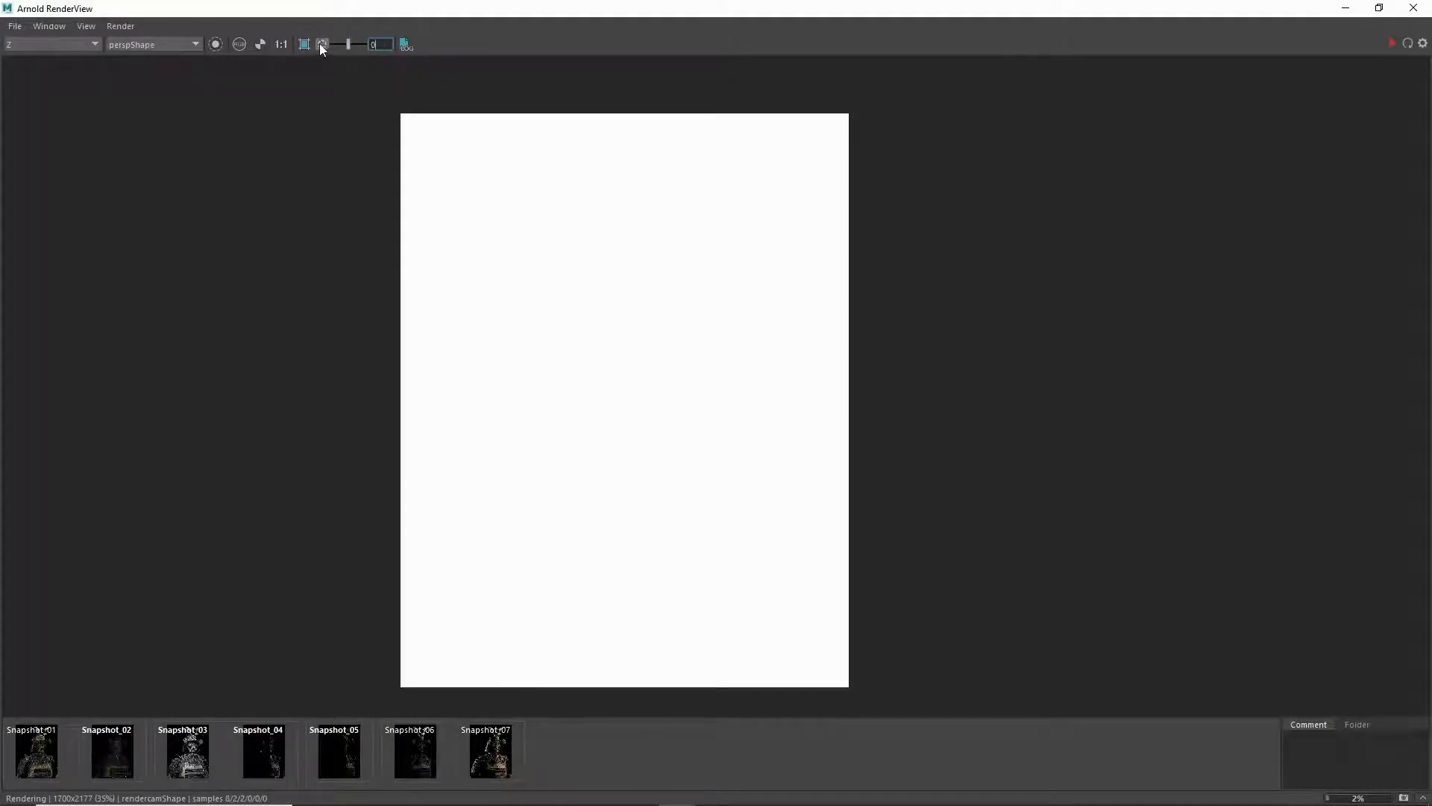
Step: Display the diffuse pass and examine the skull, rope, helmet and chest armour up close
left_click(16, 44)
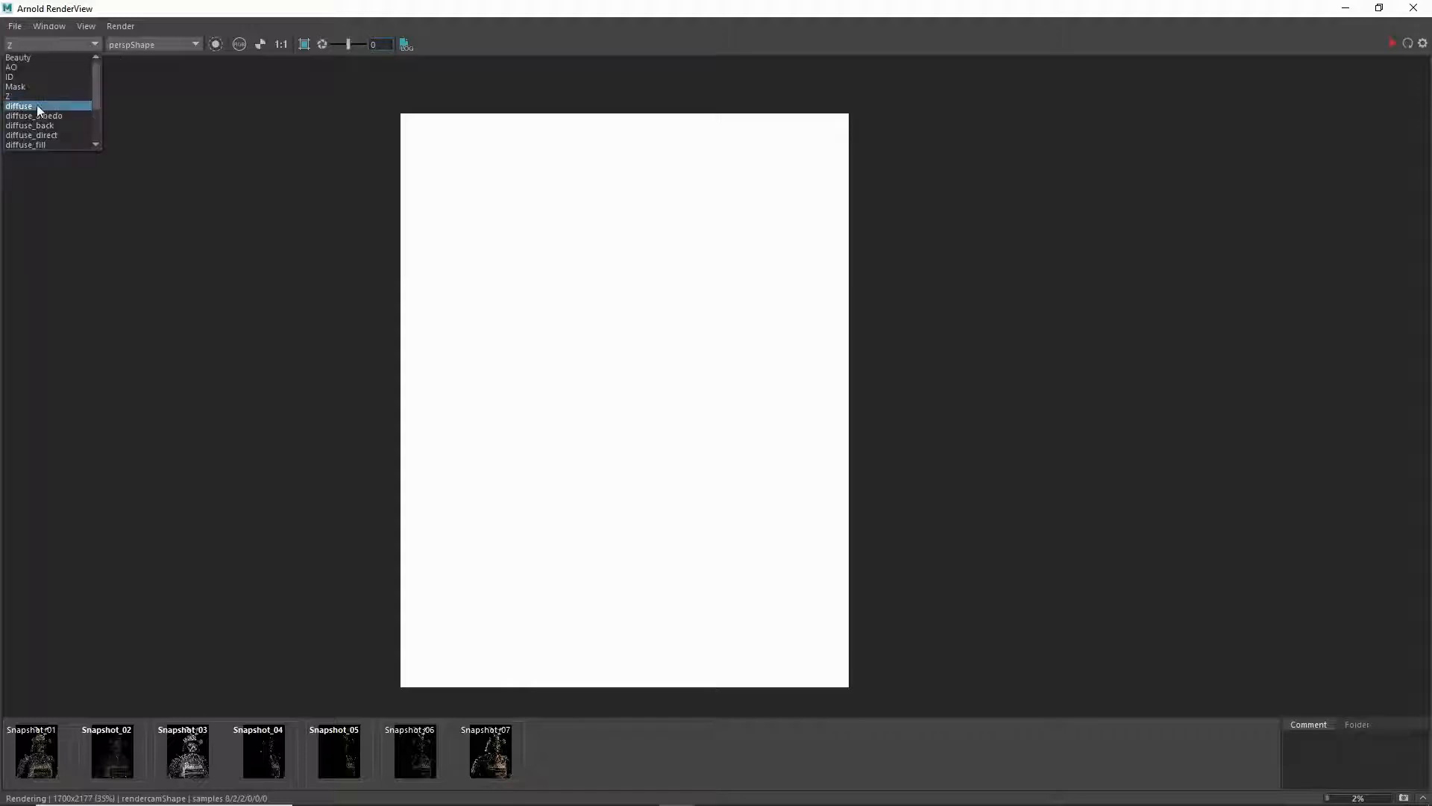
left_click(39, 105)
scroll(653, 388, "up", 2)
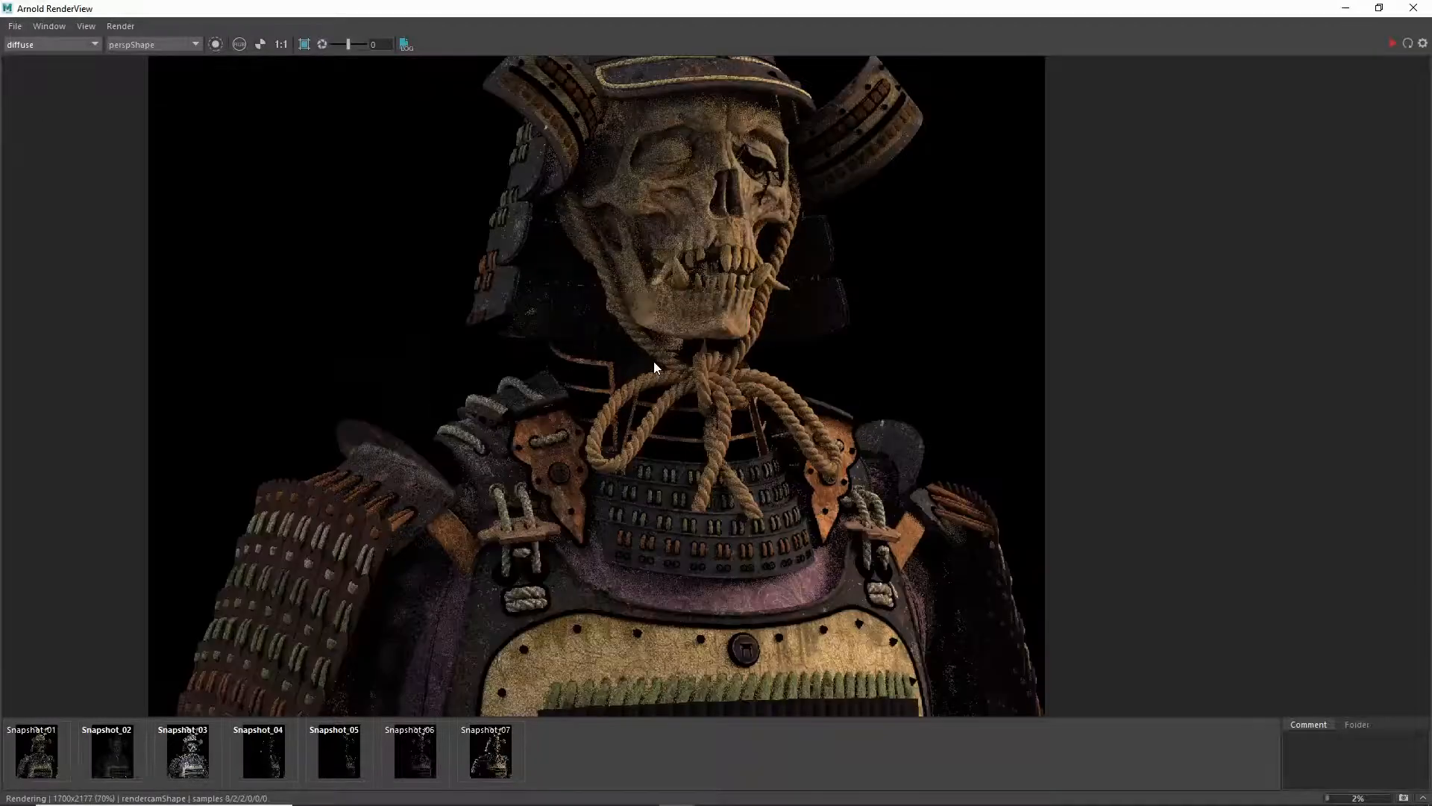
scroll(653, 365, "down", 2)
scroll(639, 487, "up", 1)
scroll(584, 482, "up", 1)
scroll(568, 415, "down", 3)
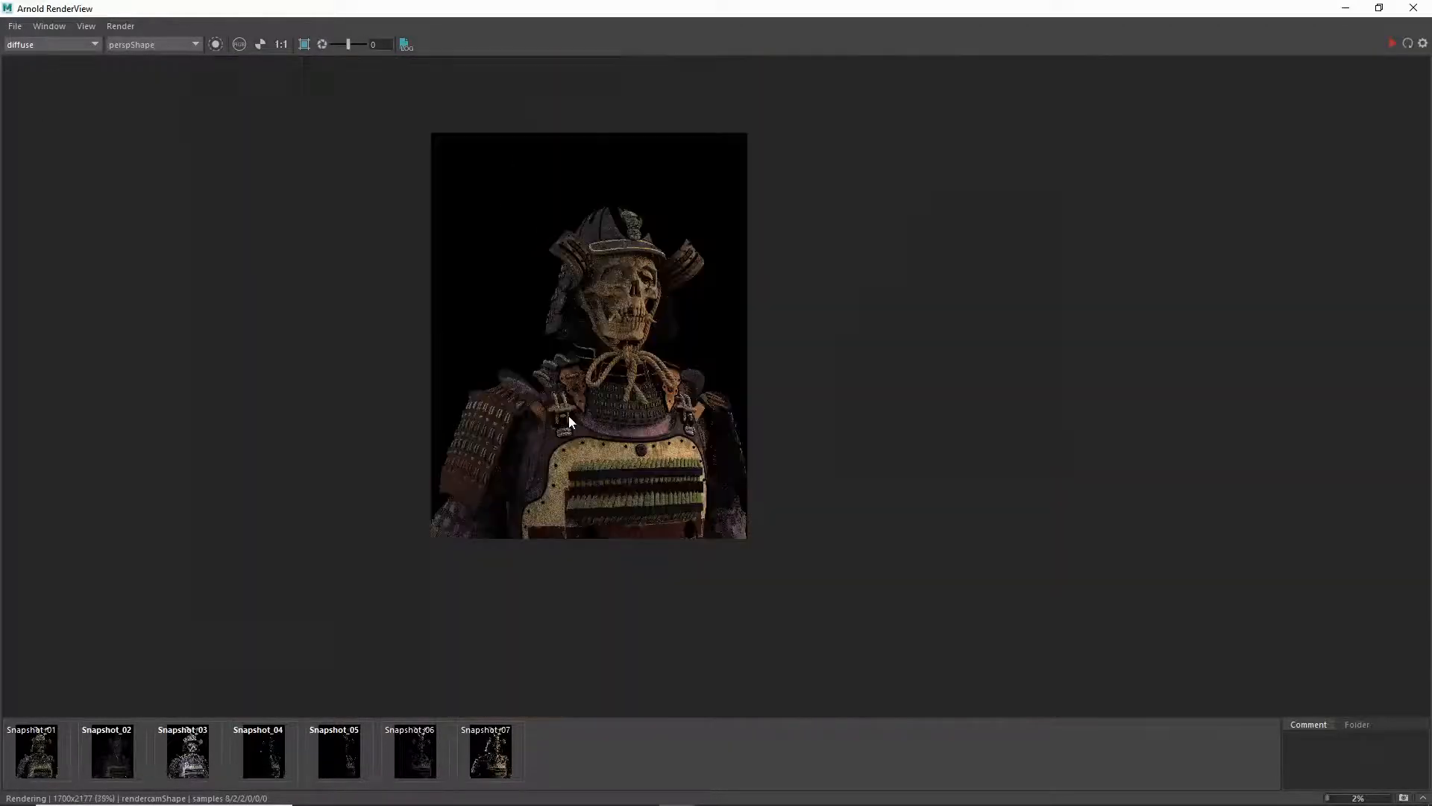
scroll(588, 370, "up", 3)
scroll(587, 379, "down", 1)
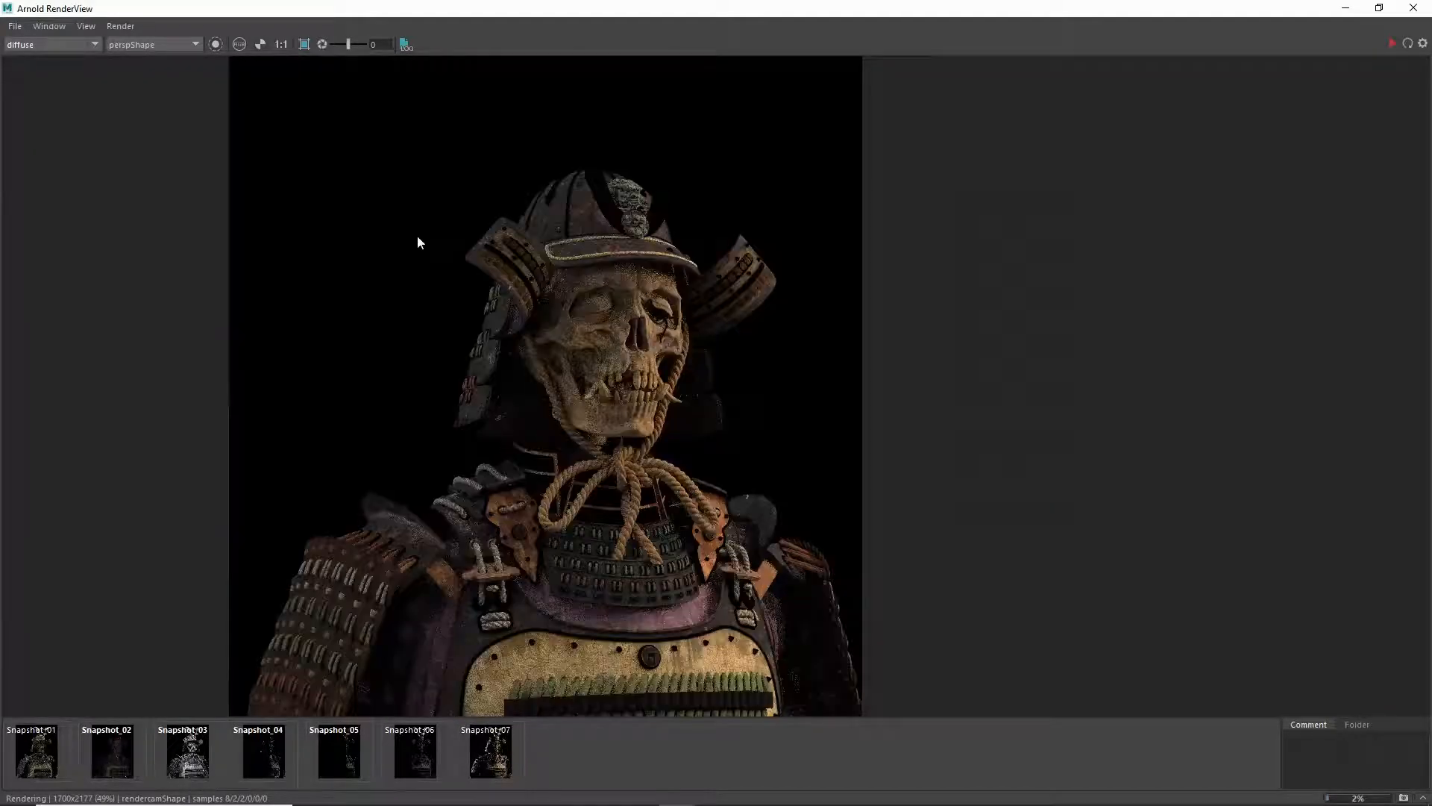
scroll(535, 430, "down", 2)
scroll(535, 440, "up", 2)
scroll(537, 446, "up", 1)
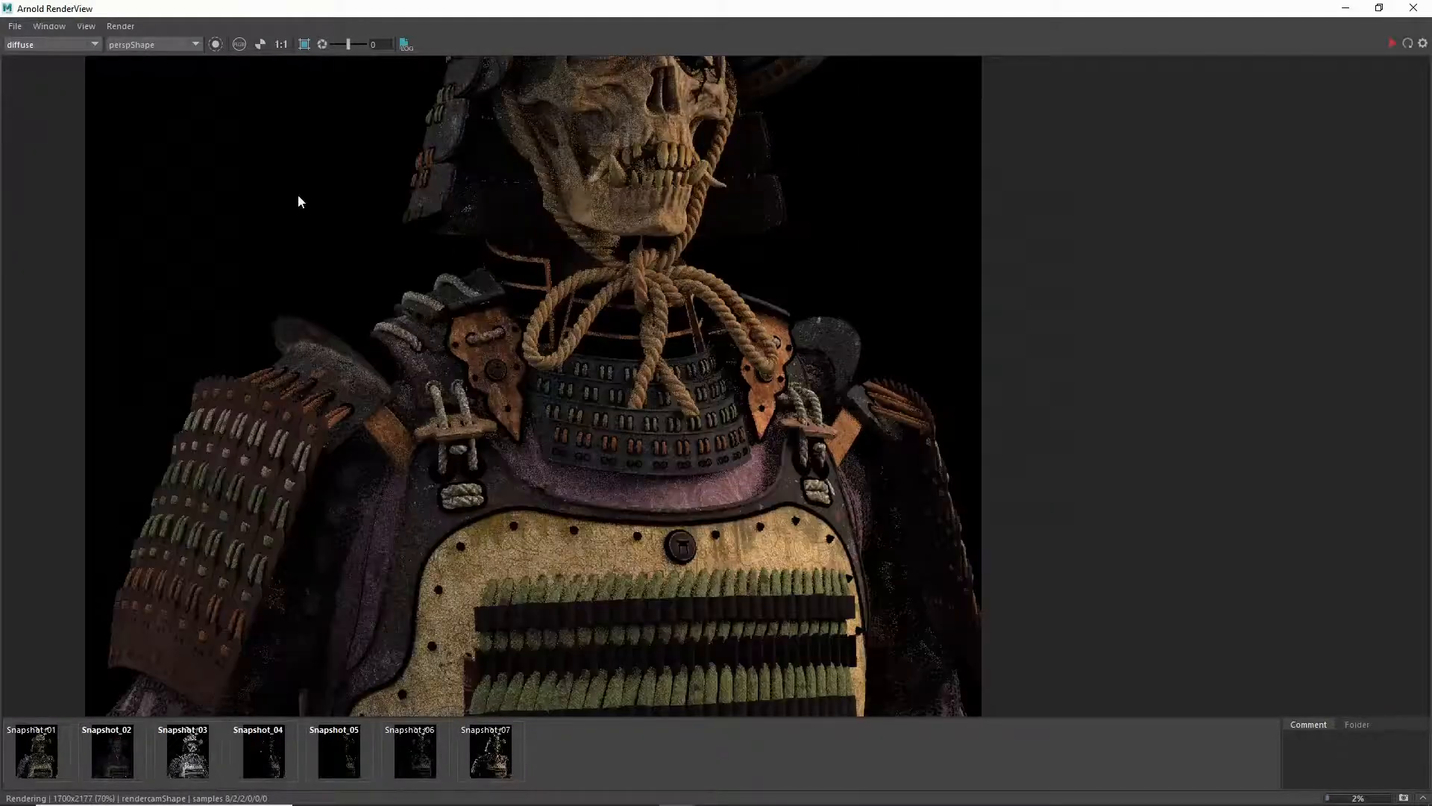
Step: Display the diffuse_albedo pass and examine the unlit texture colours of the whole bust
left_click(87, 45)
left_click(57, 115)
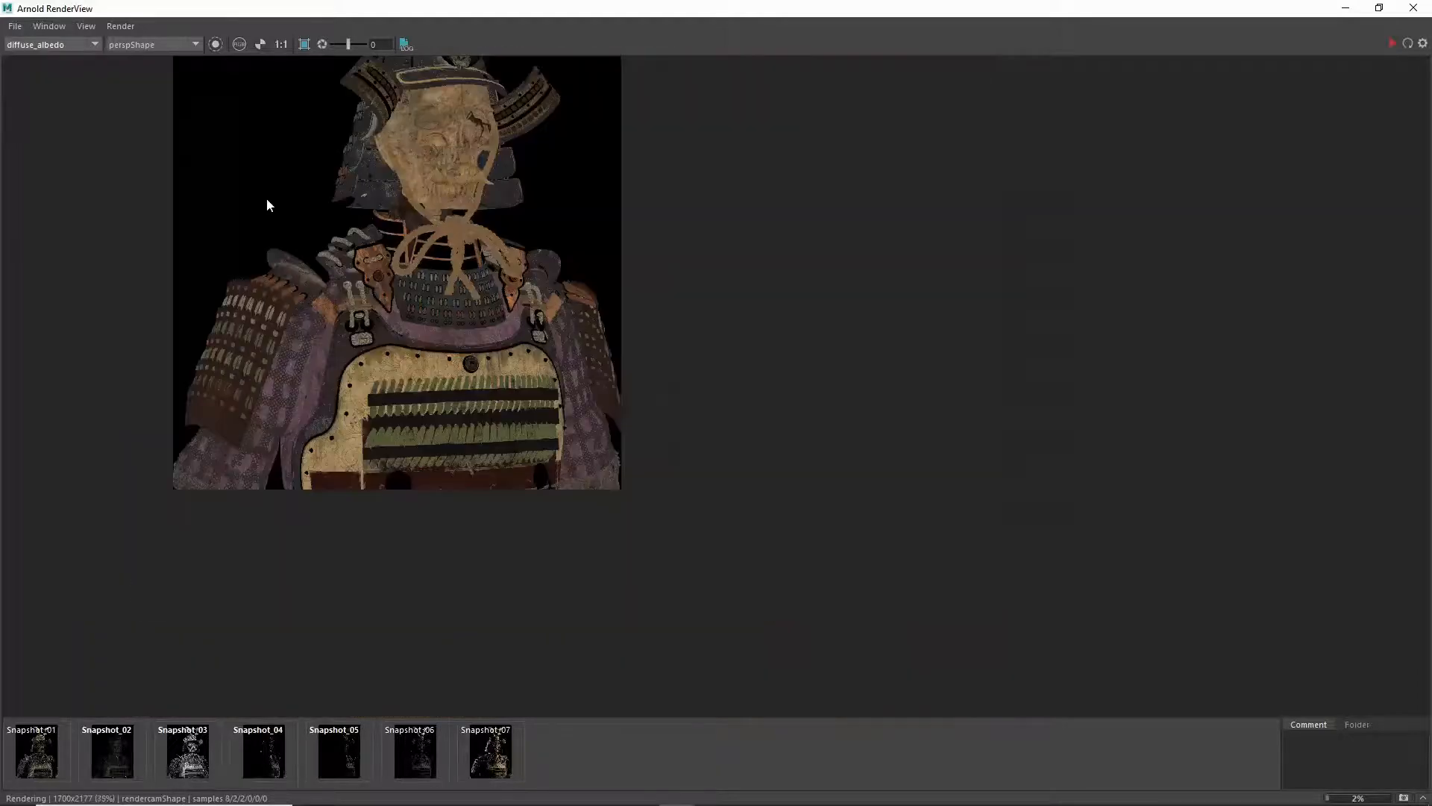
scroll(451, 369, "down", 2)
scroll(435, 288, "up", 2)
scroll(437, 298, "down", 1)
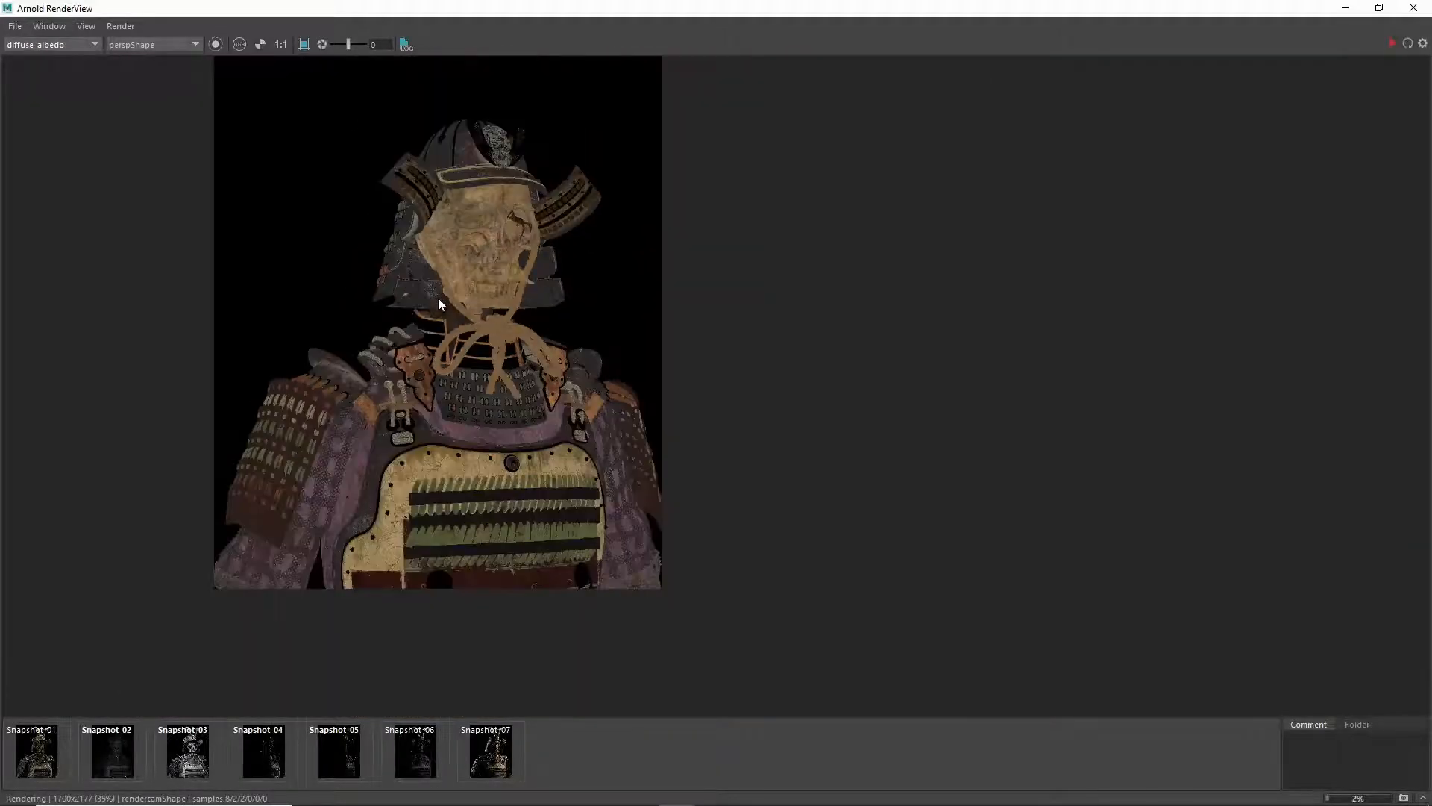
scroll(437, 313, "up", 2)
scroll(437, 313, "down", 1)
Step: Display the diffuse_back pass and inspect the back light's contribution on the helmet and shoulders
left_click(87, 44)
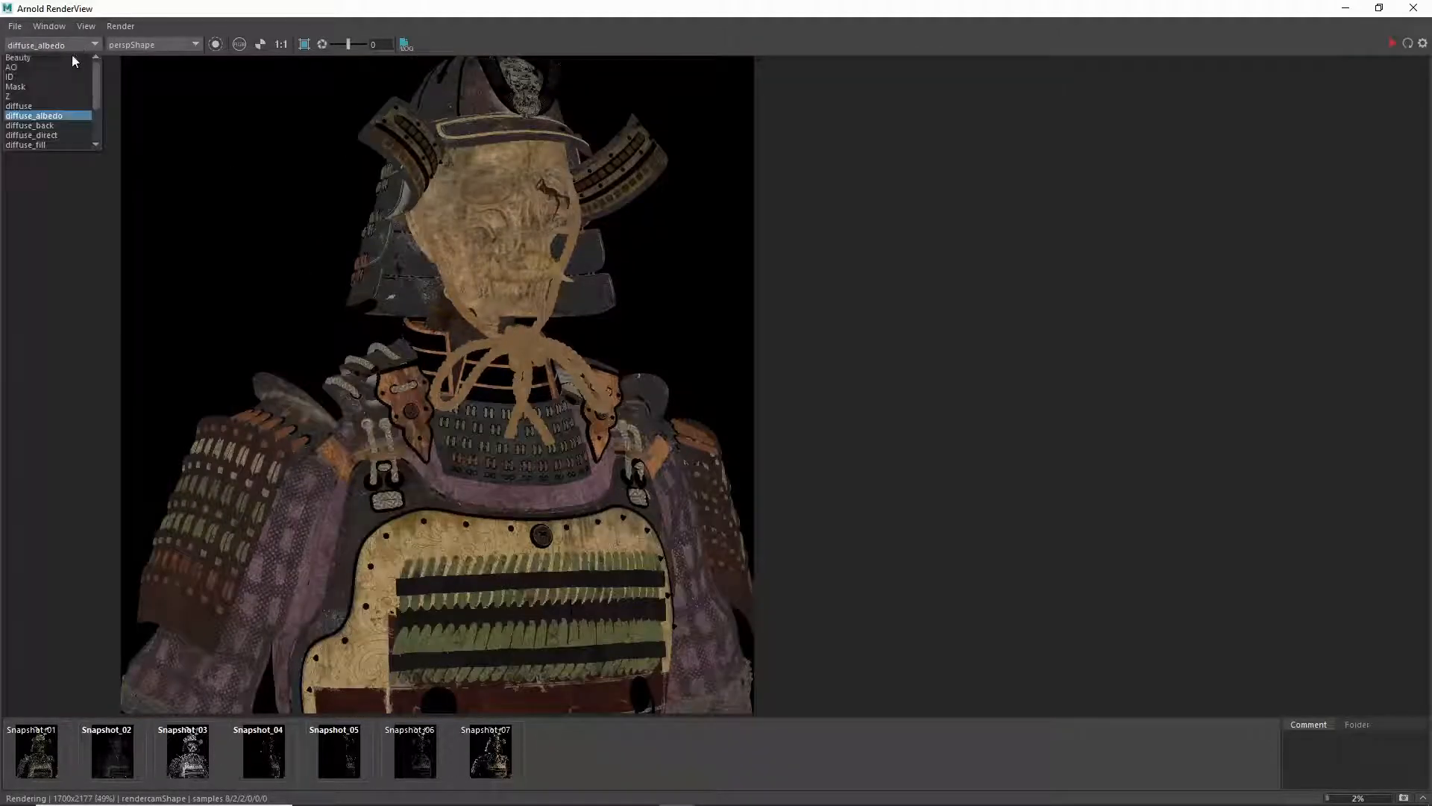
left_click(61, 133)
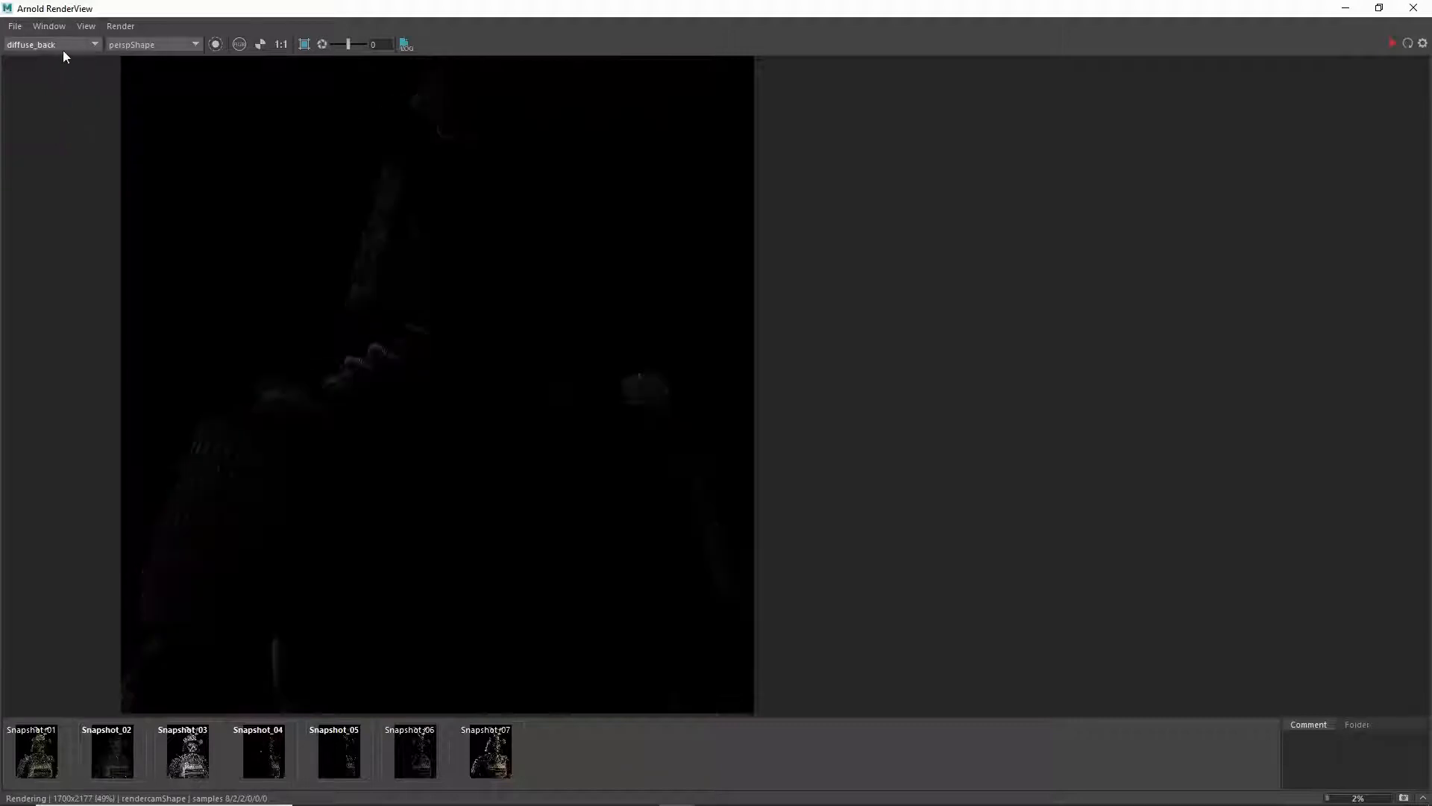
scroll(284, 224, "down", 3)
scroll(266, 175, "up", 3)
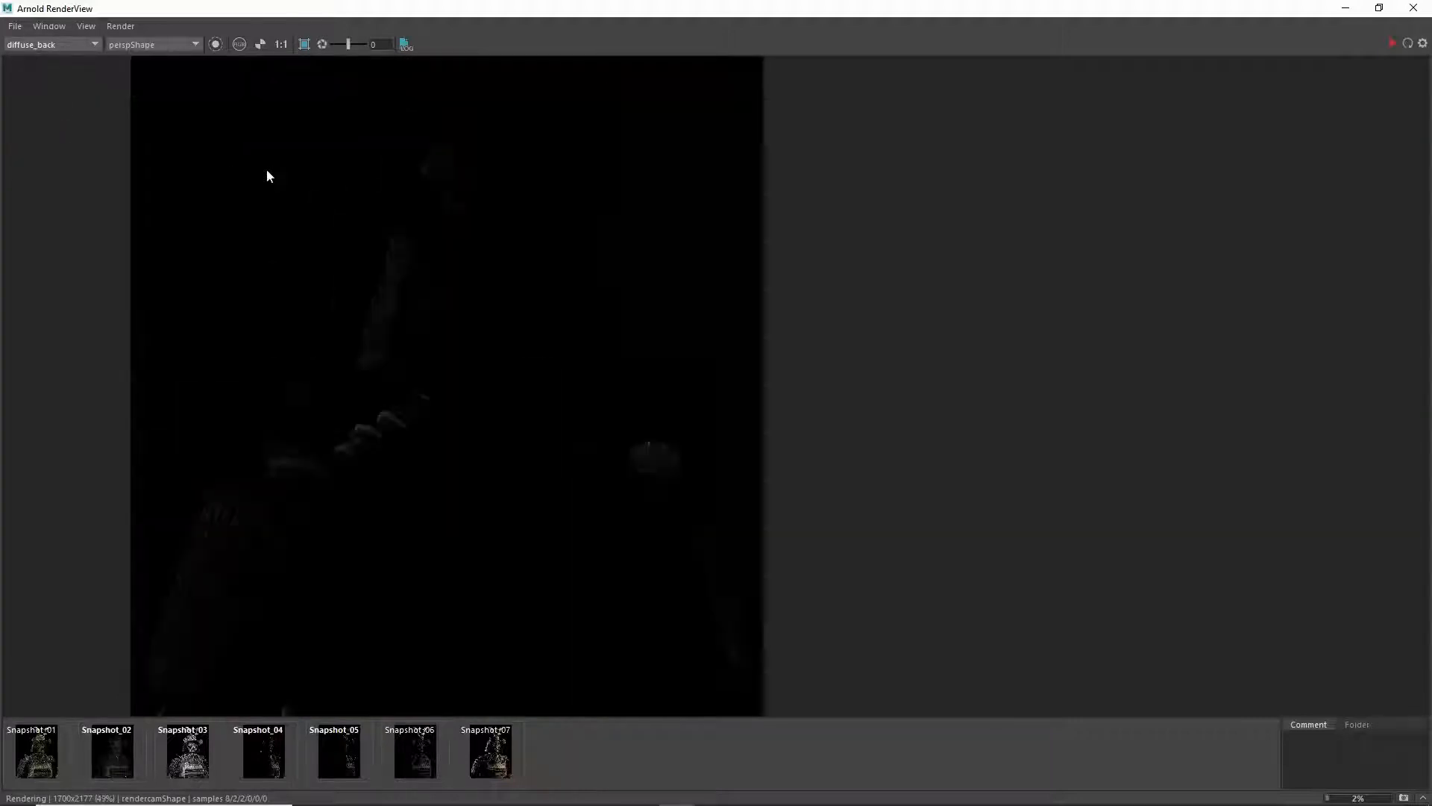
Step: Examine the faint back-lit areas of the diffuse_back pass up close and across the whole image
left_click(90, 48)
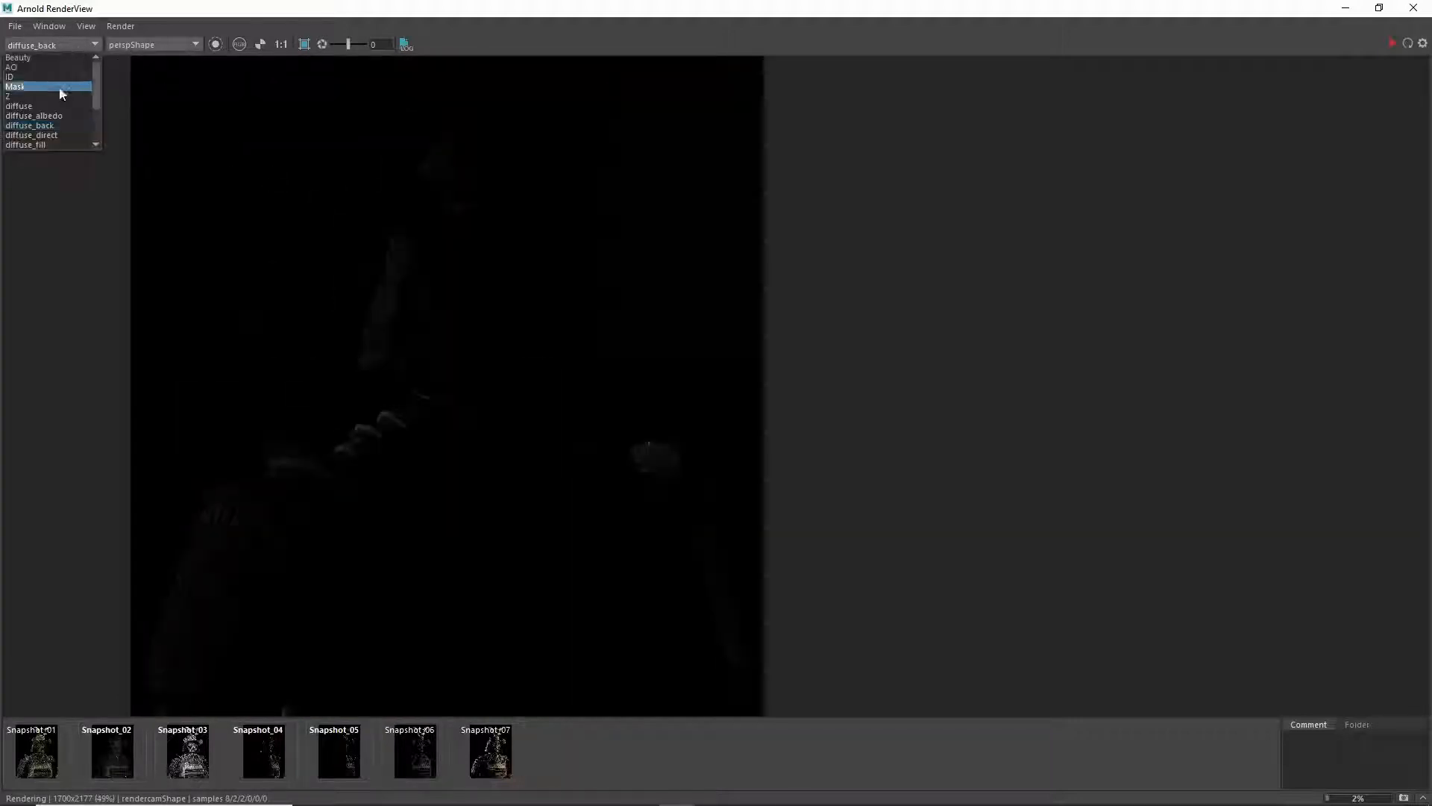
left_click(50, 211)
scroll(396, 302, "up", 3)
scroll(403, 333, "down", 1)
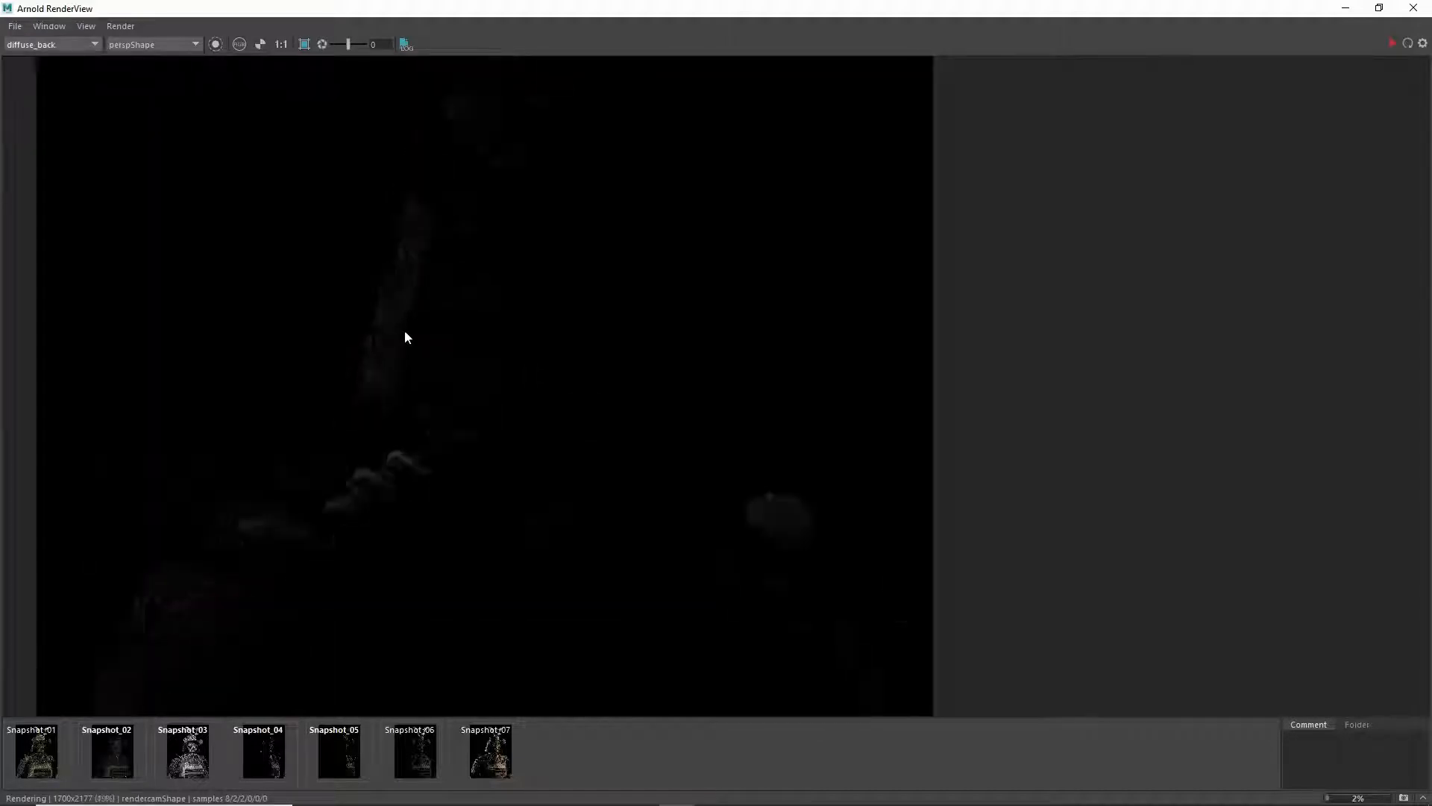
scroll(404, 337, "down", 2)
scroll(332, 434, "up", 2)
left_click(54, 46)
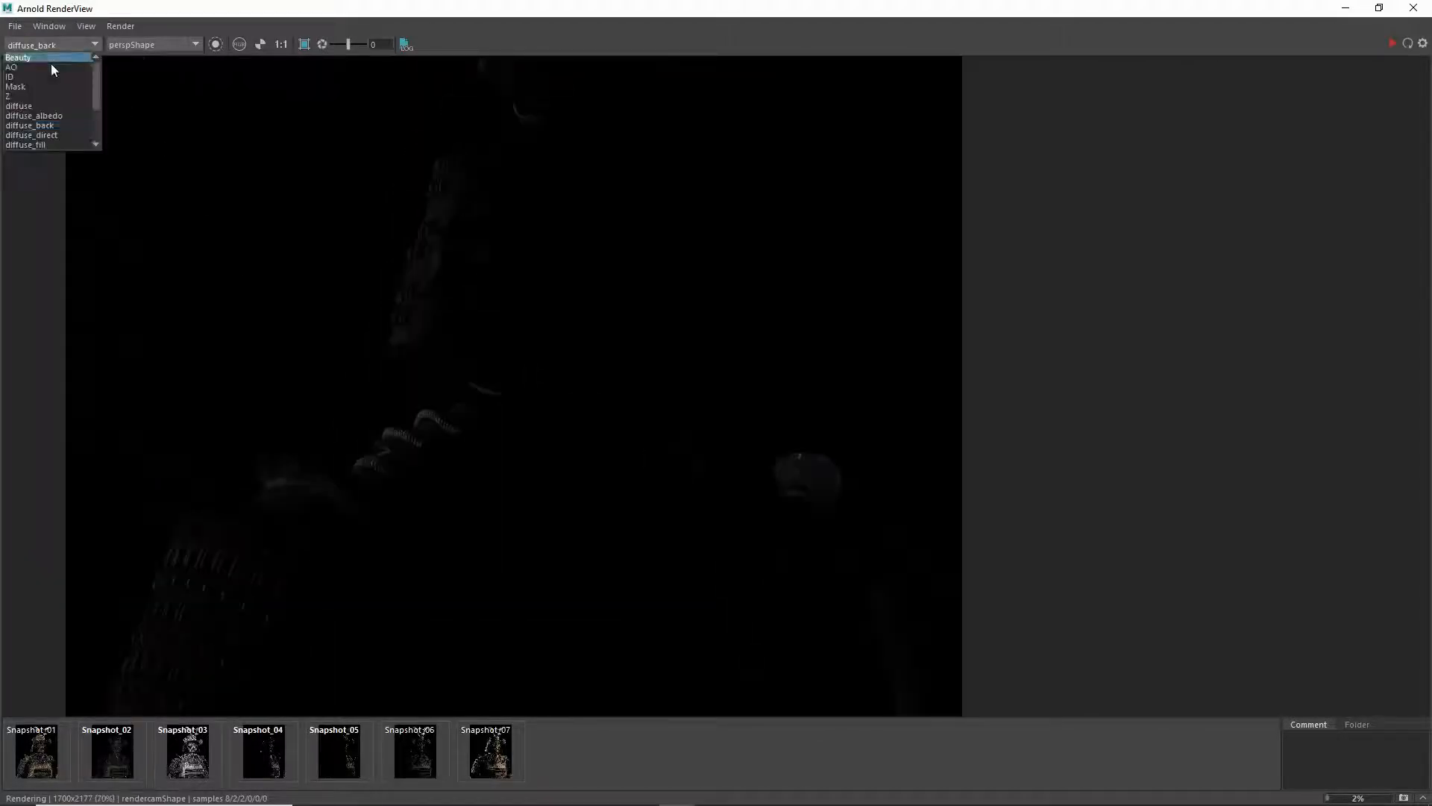
left_click(370, 451)
scroll(370, 414, "down", 3)
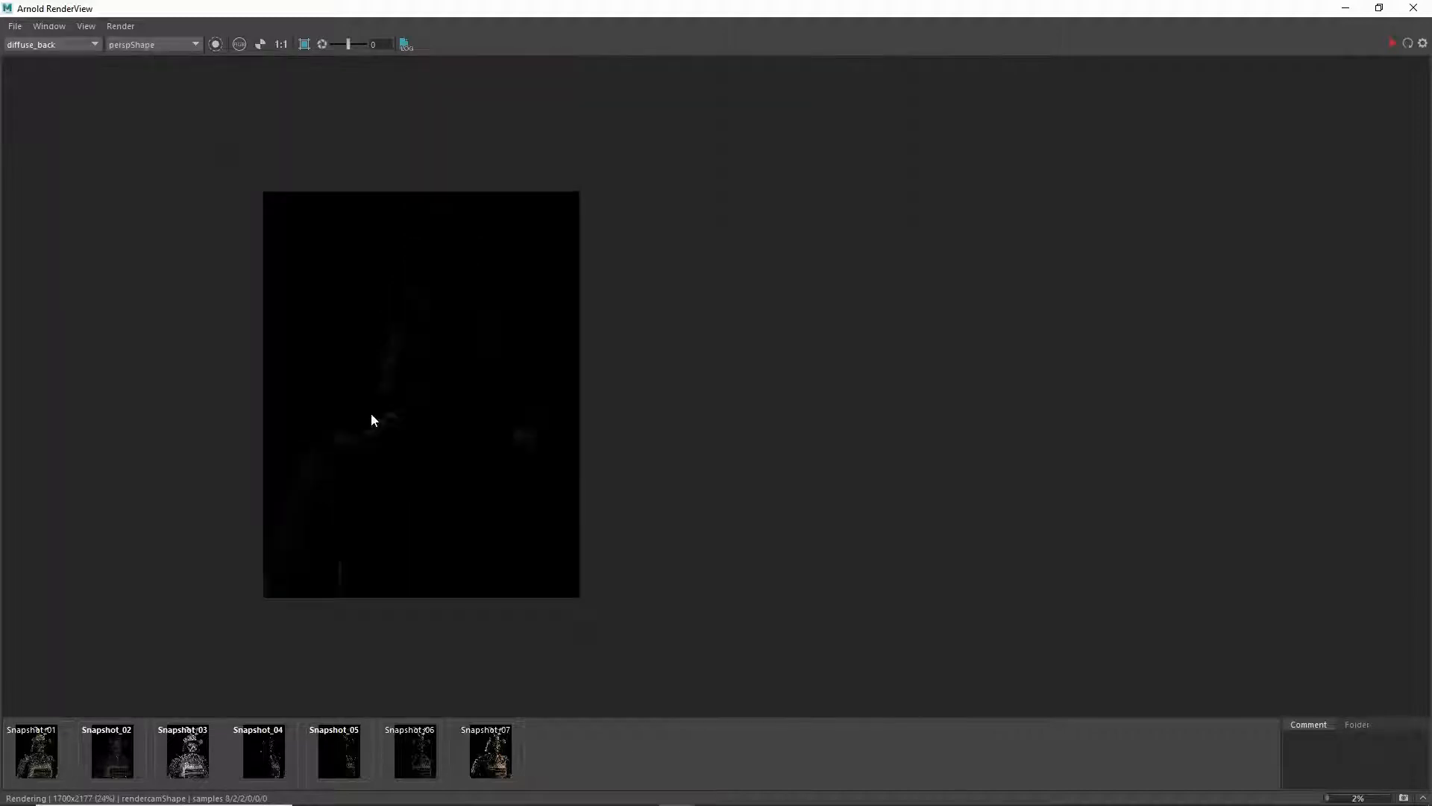
scroll(373, 423, "up", 2)
scroll(374, 417, "down", 2)
scroll(358, 336, "up", 2)
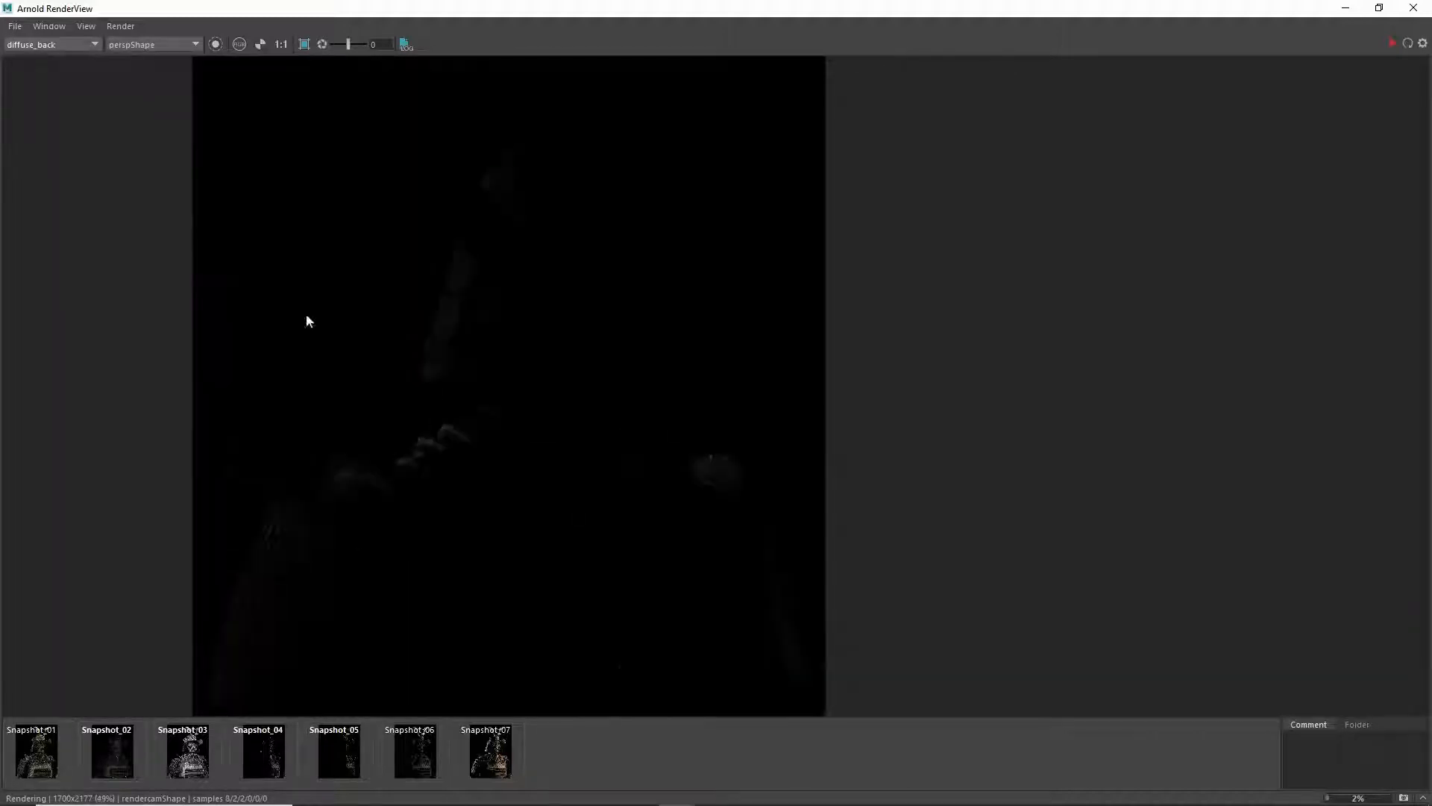
Step: Display the diffuse_direct pass and the diffuse_hdri pass to compare their lighting on the bust
left_click(91, 47)
left_click(60, 105)
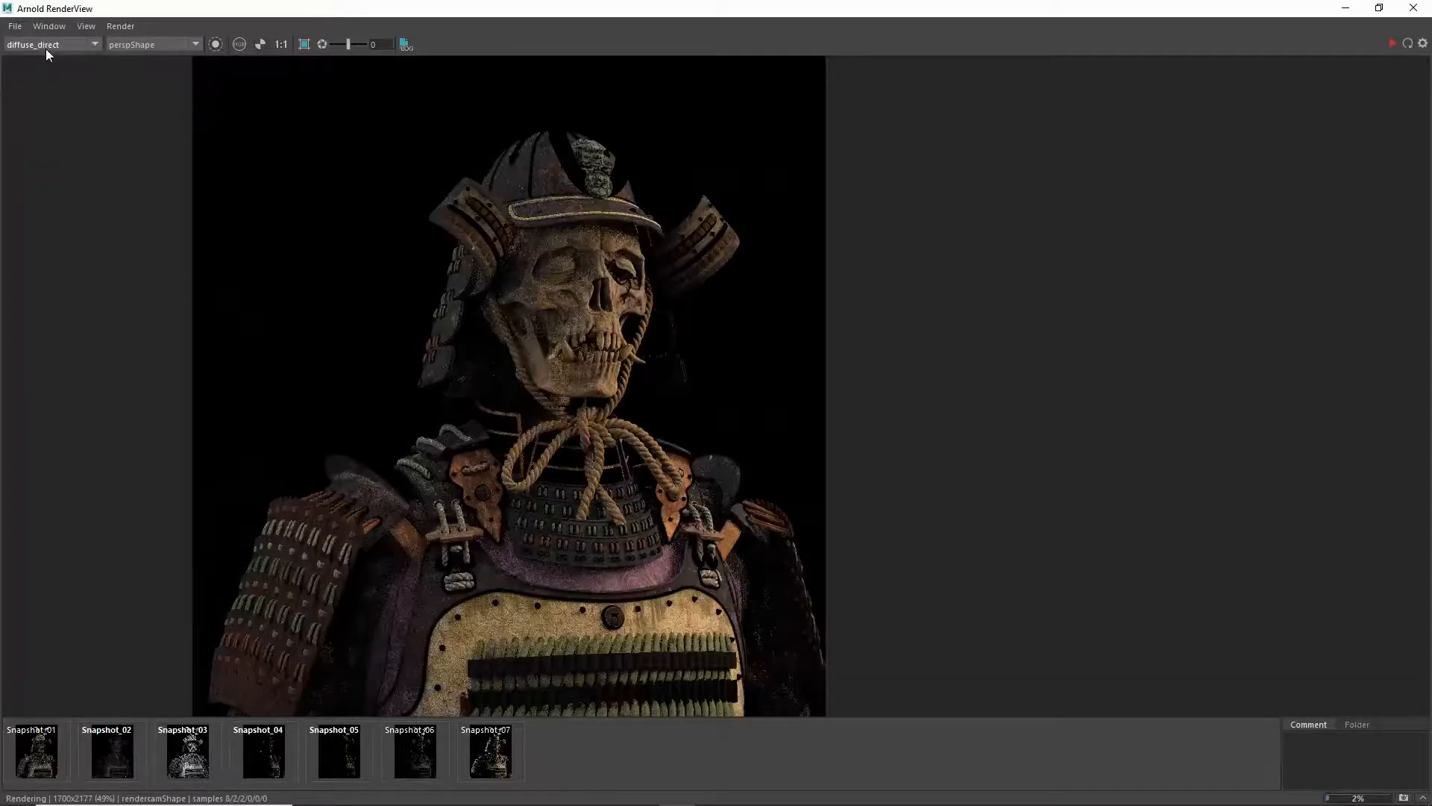
left_click(46, 46)
left_click(57, 96)
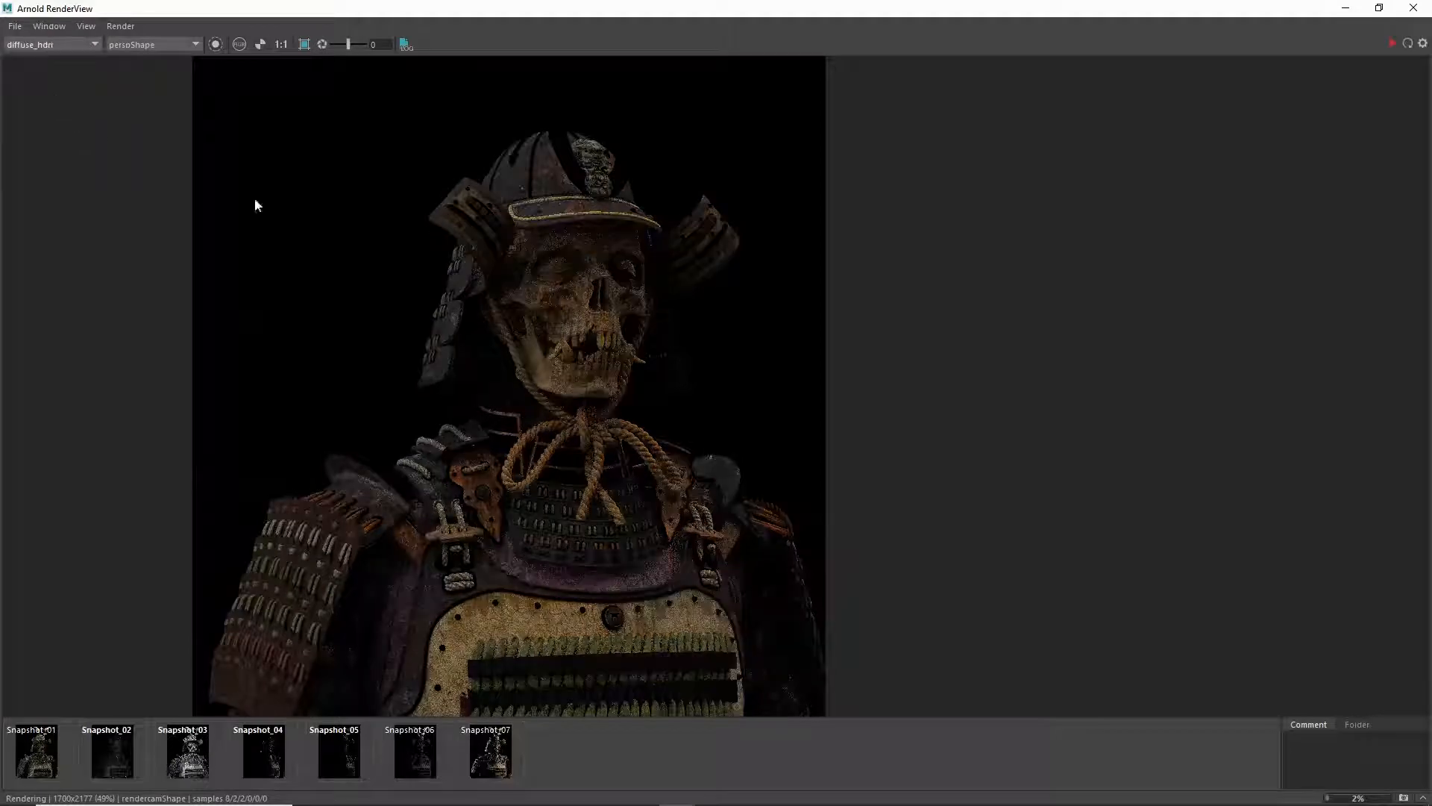
Step: Display the specular pass and examine the reflections on the helmet, skull and chest armour
left_click(80, 43)
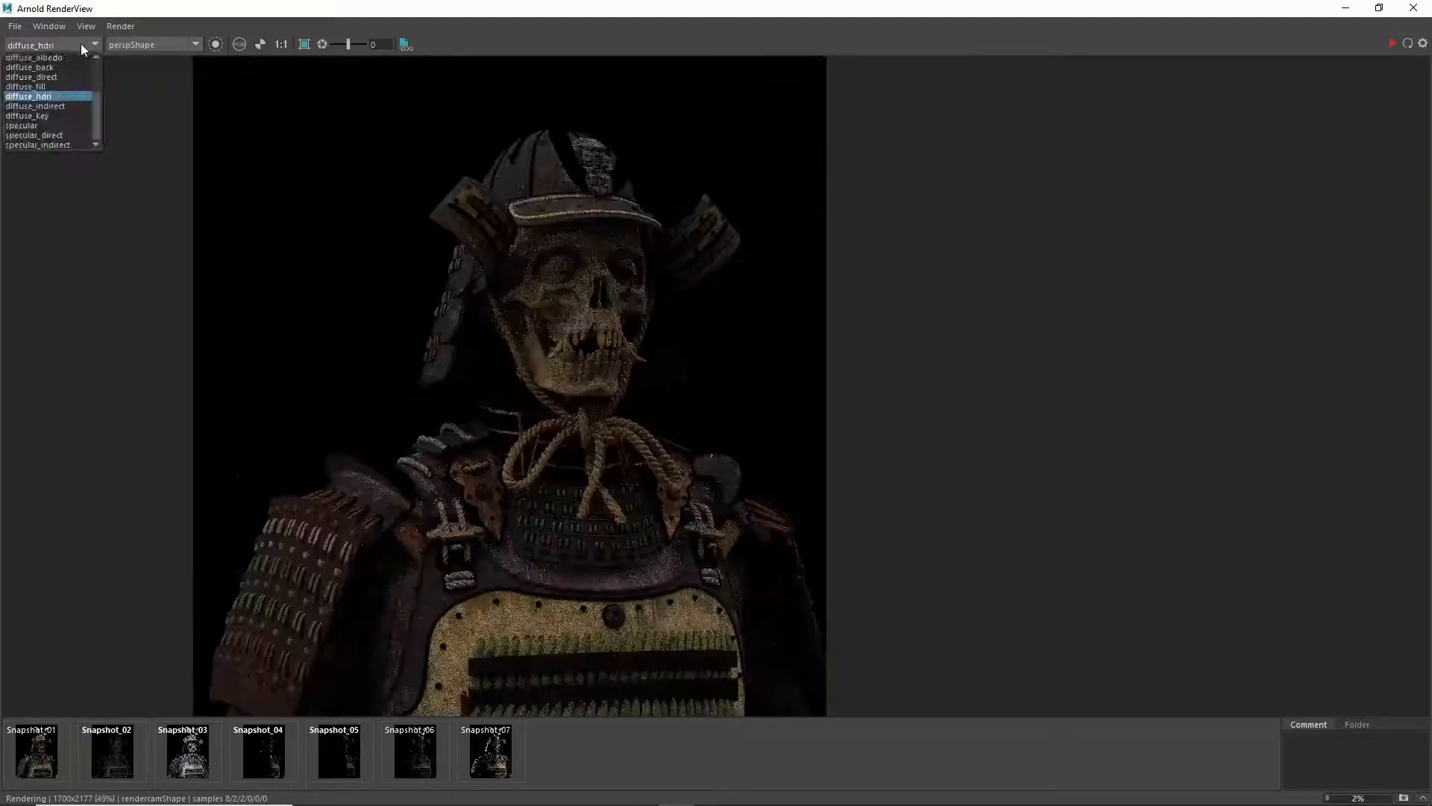
left_click(54, 125)
scroll(500, 328, "up", 3)
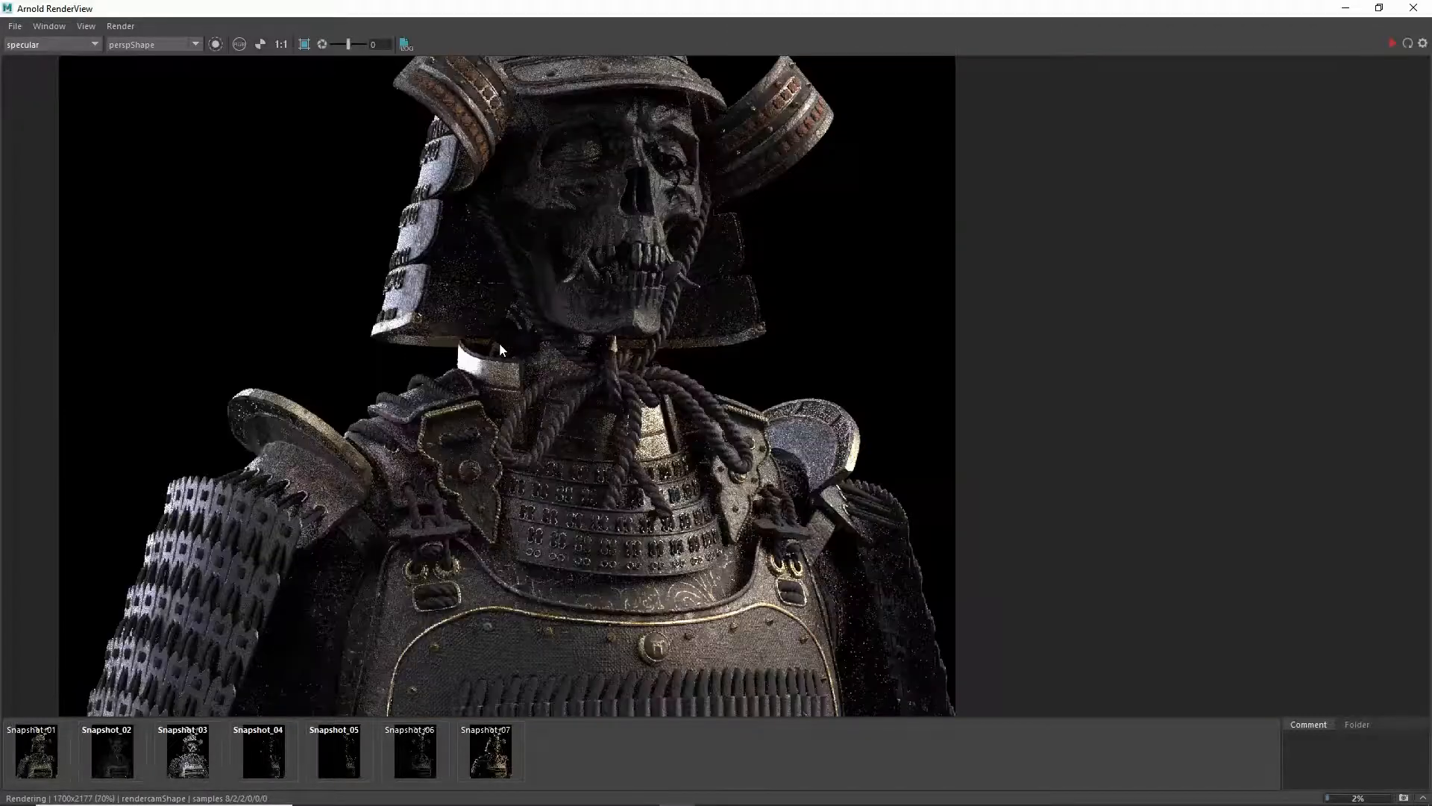
scroll(291, 476, "down", 2)
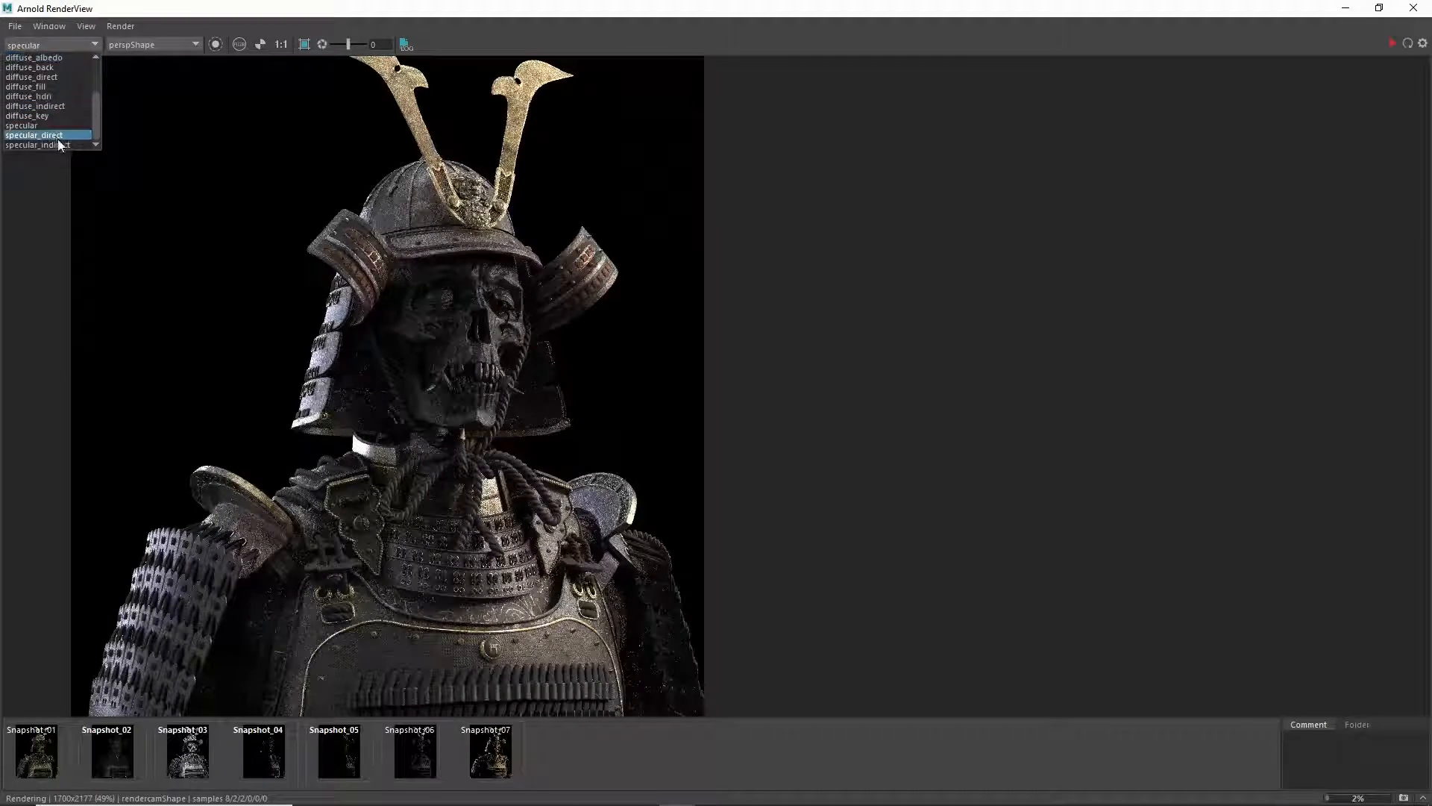
Step: Display the specular_direct and specular_indirect passes and compare them with the full specular pass
left_click(57, 134)
left_click(55, 51)
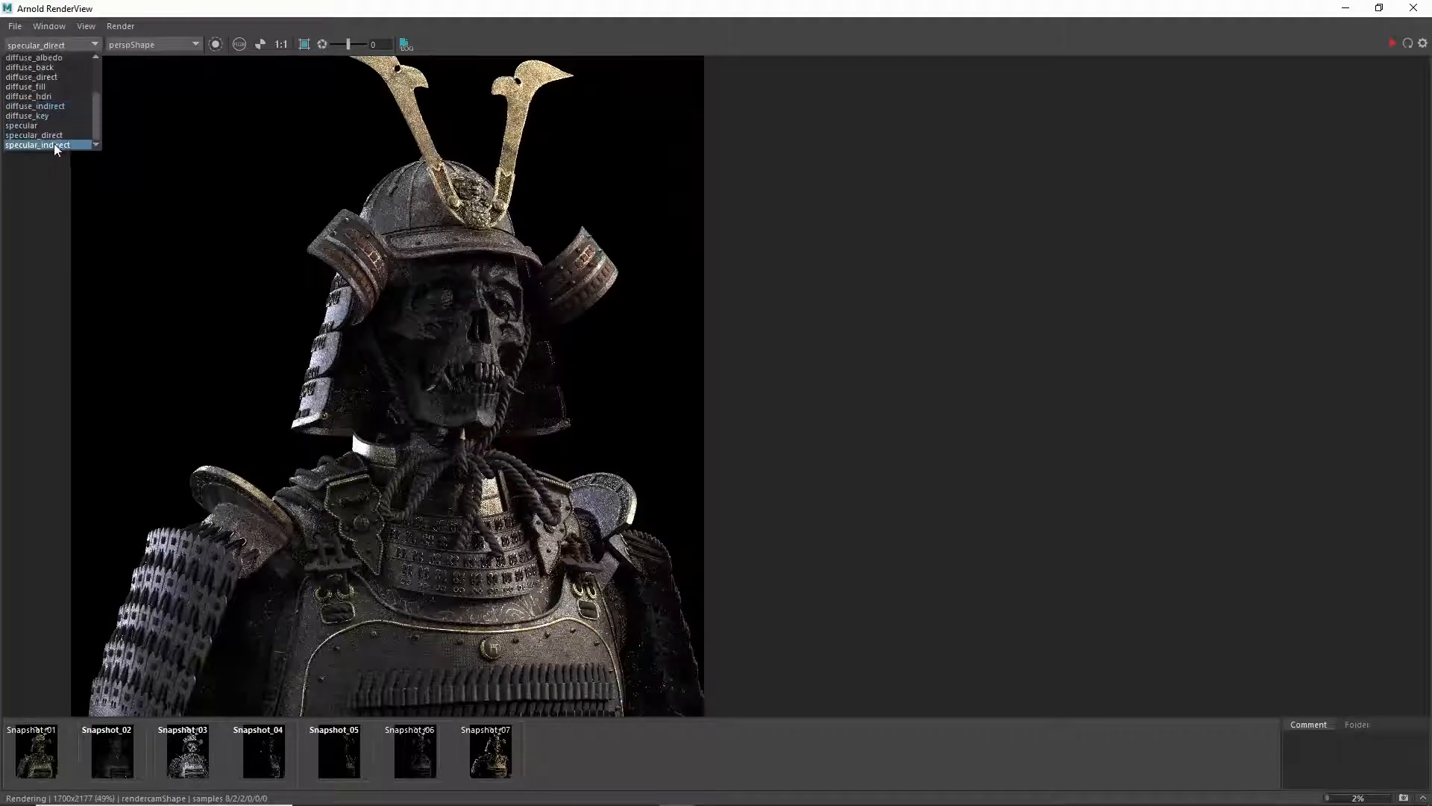
left_click(54, 144)
left_click(52, 47)
left_click(62, 123)
Step: Display the specular_indirect pass and examine the bounced reflections on the helmet, collar and armour trim
left_click(67, 44)
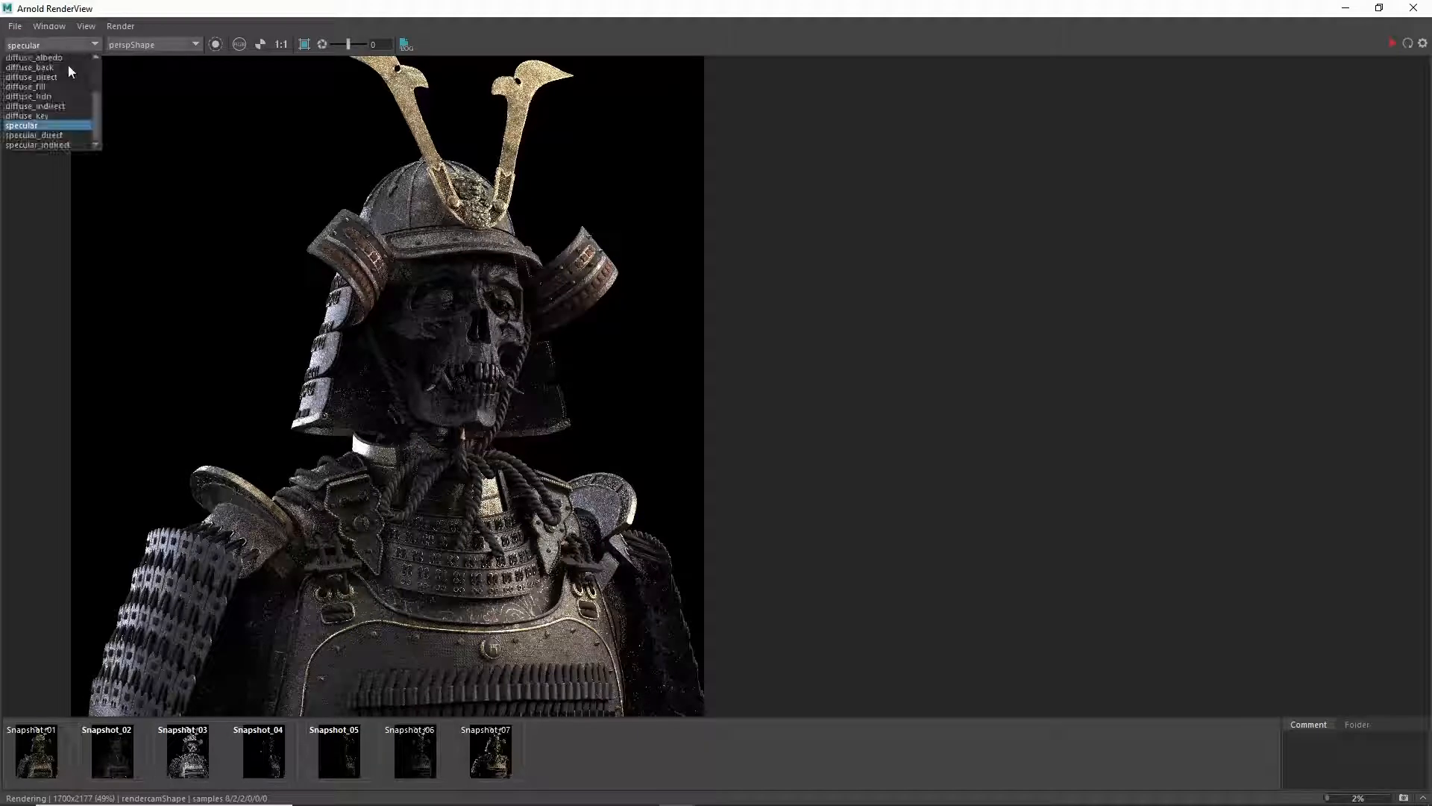
left_click(52, 145)
scroll(306, 370, "up", 3)
scroll(522, 261, "down", 3)
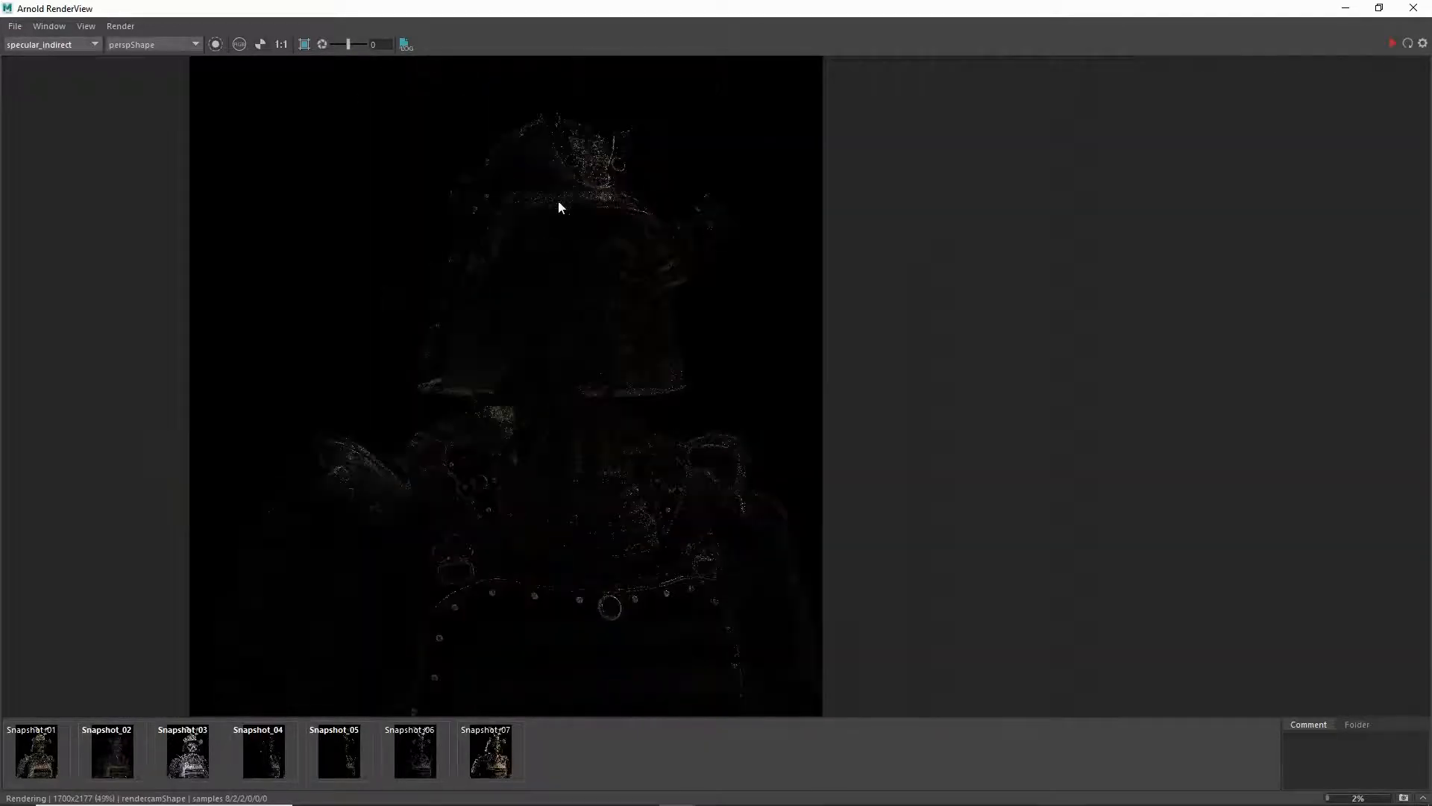
scroll(562, 194, "up", 1)
scroll(562, 195, "down", 1)
scroll(523, 403, "up", 2)
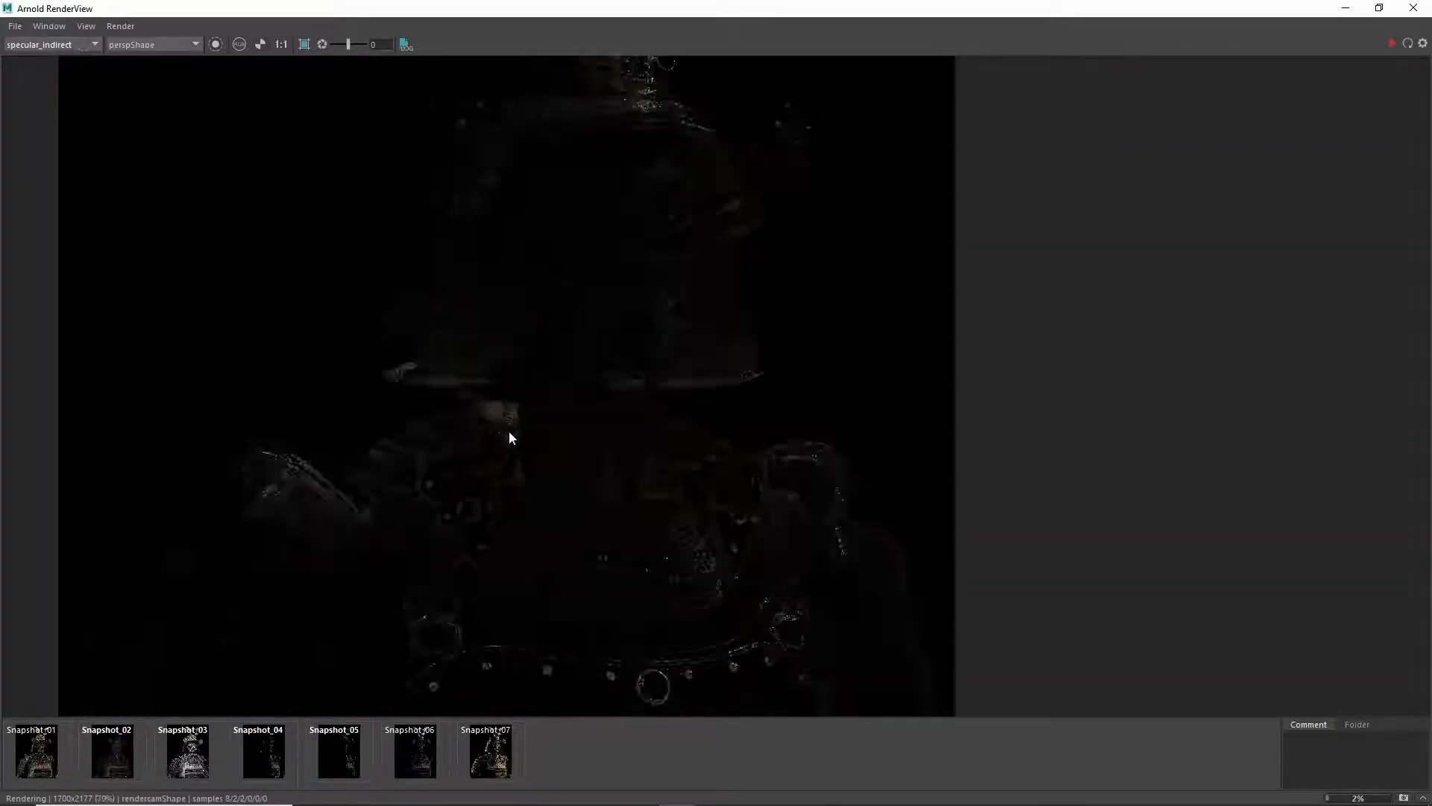
scroll(505, 351, "down", 4)
scroll(502, 361, "up", 2)
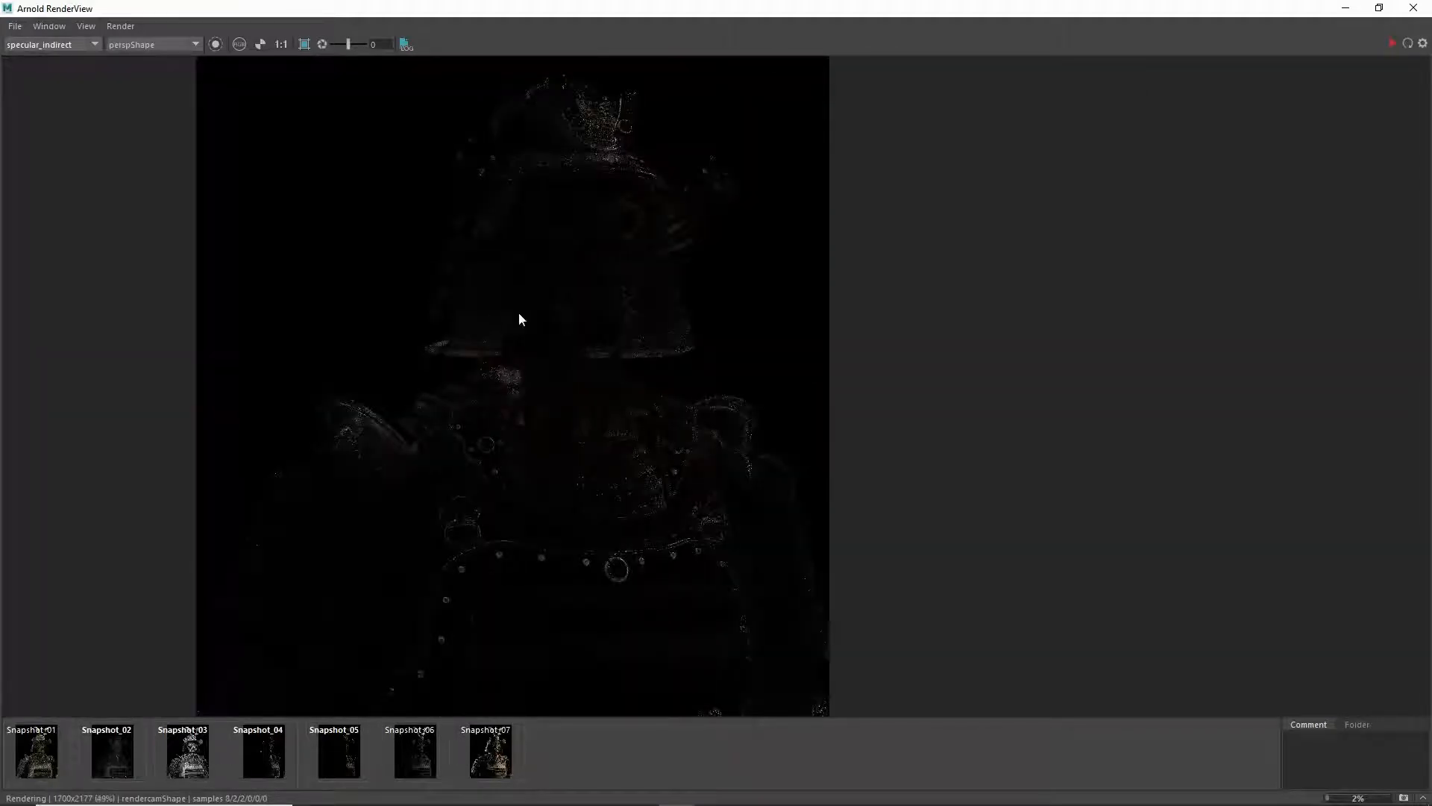
scroll(520, 320, "down", 1)
scroll(521, 345, "up", 1)
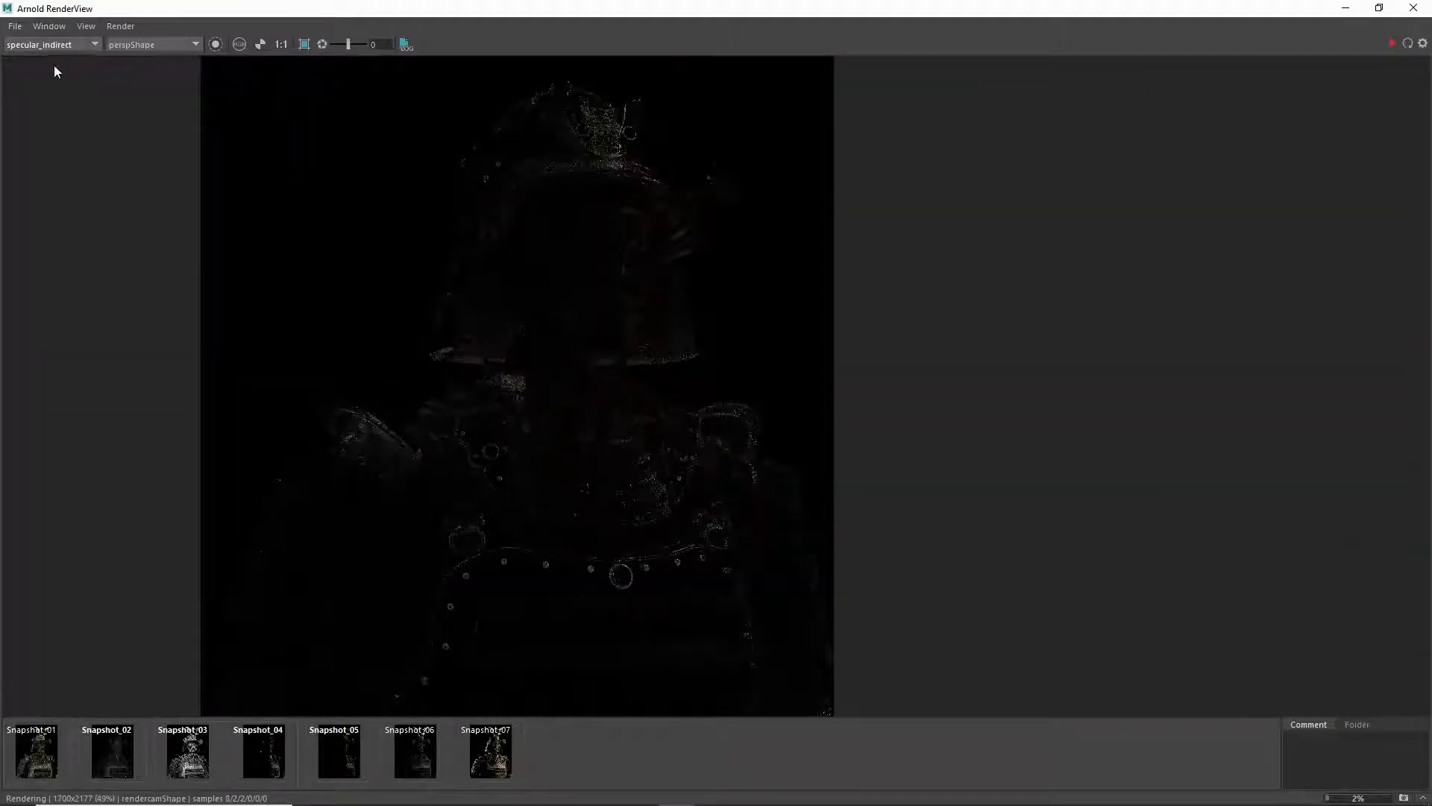
left_click(63, 44)
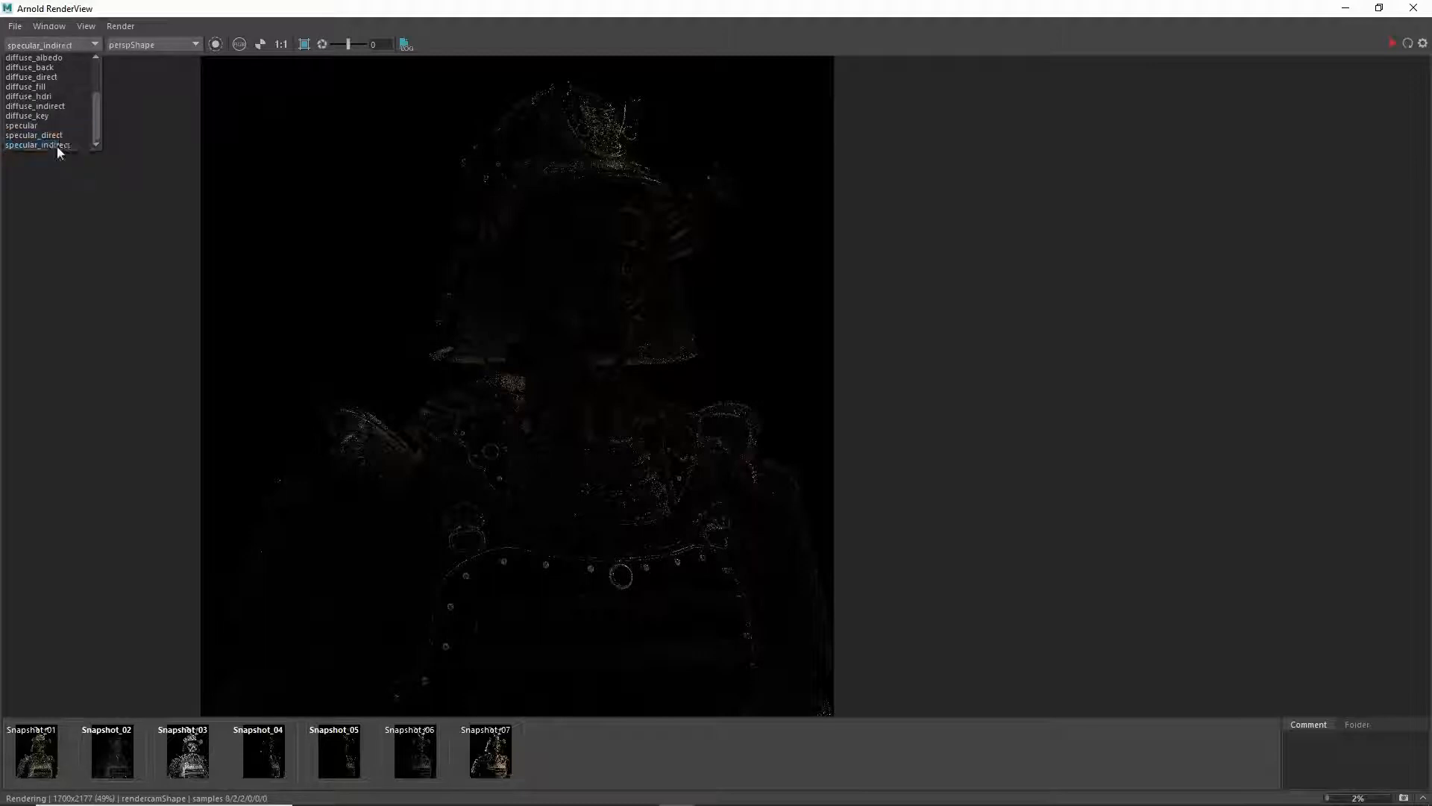
scroll(63, 112, "up", 2)
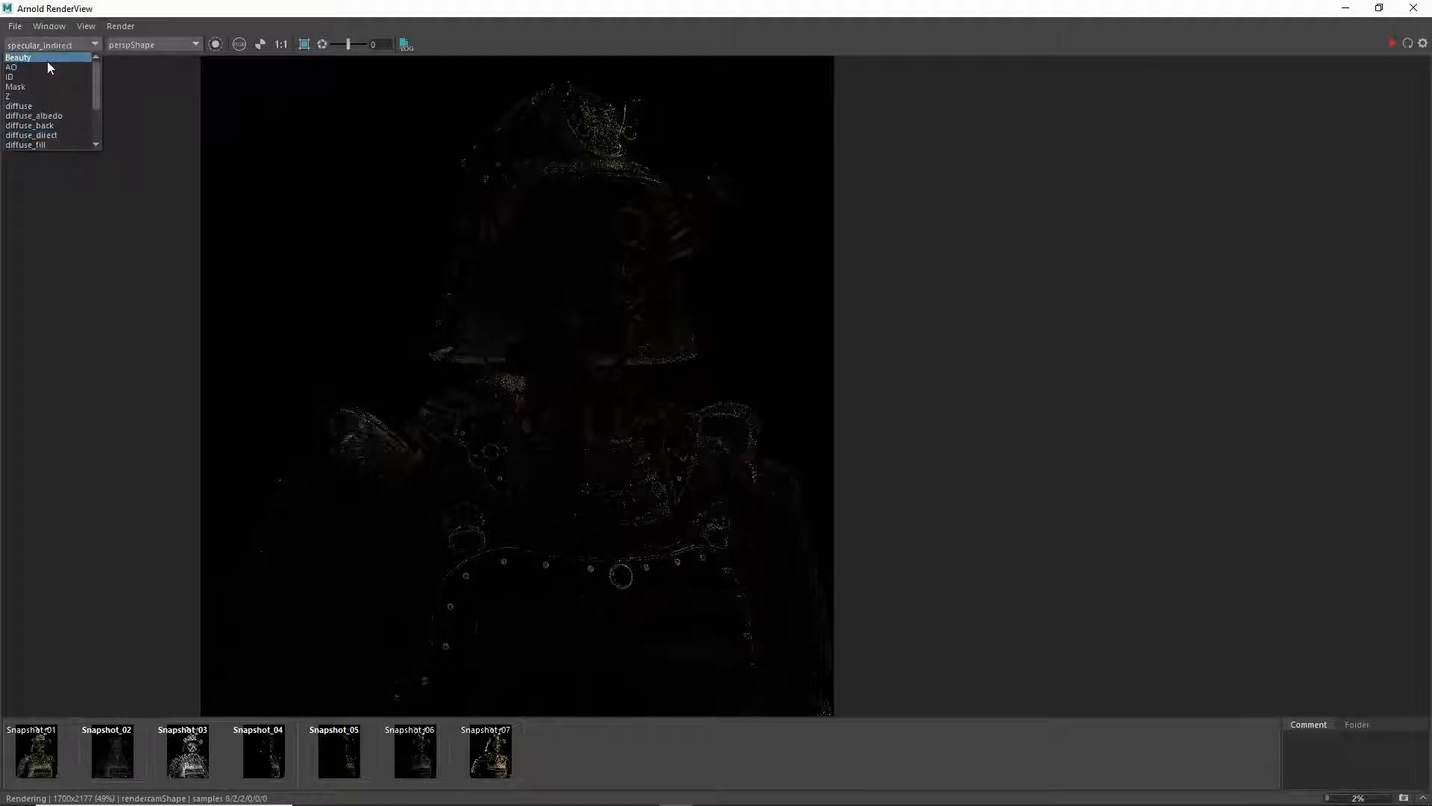
left_click(490, 210)
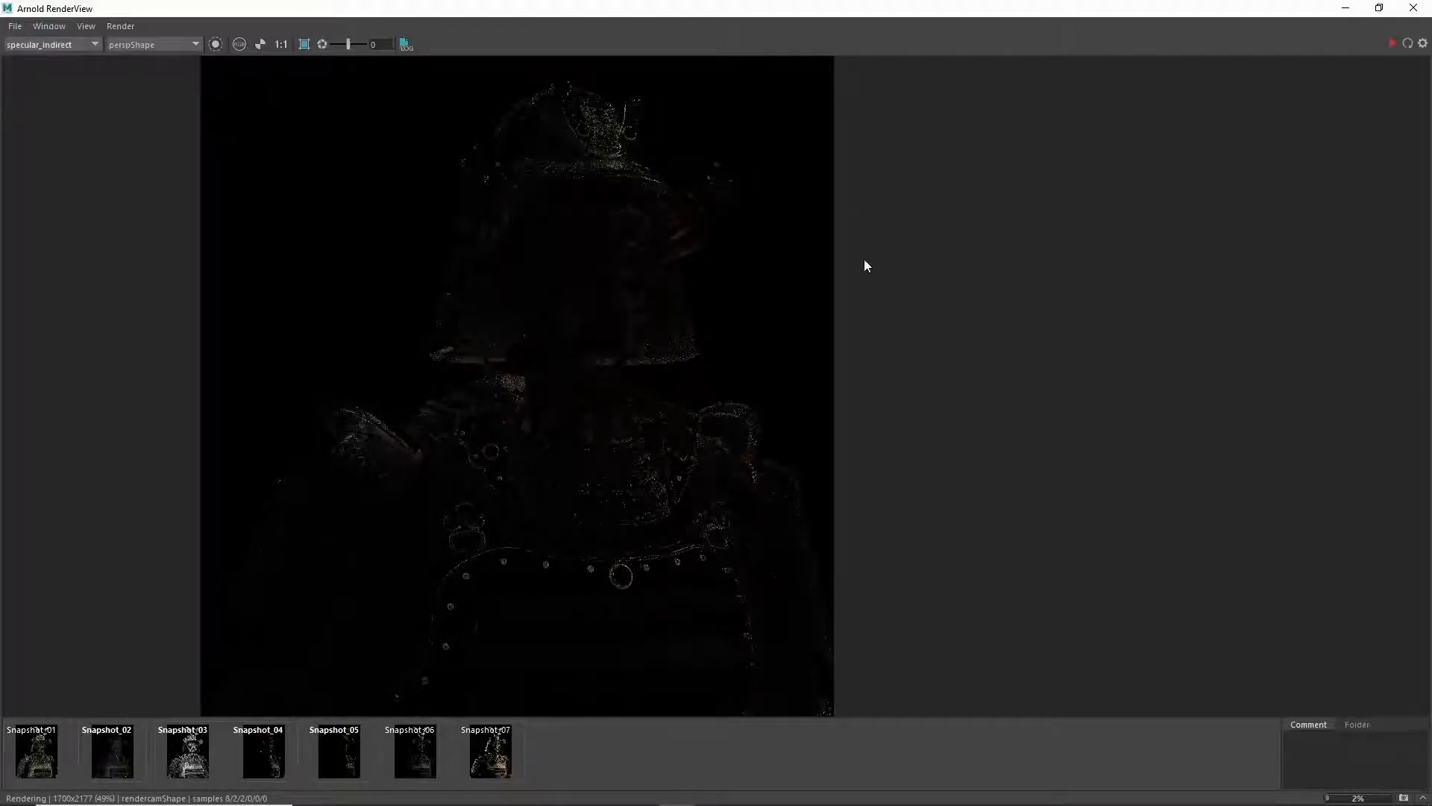
scroll(517, 221, "up", 3)
scroll(546, 243, "down", 3)
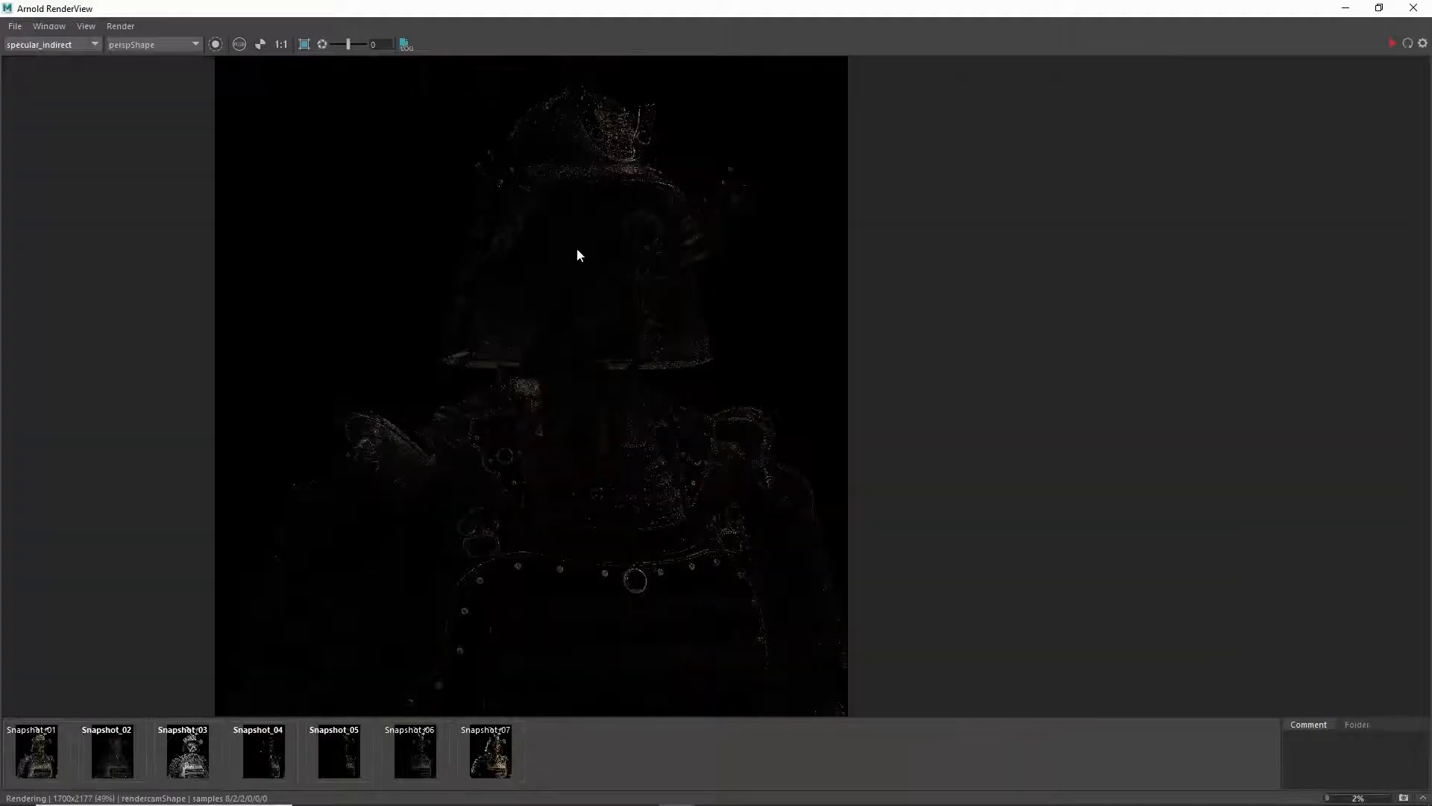
Step: Leave the render view and add a custom AOV named RGBA_fill in the render settings
left_click(1412, 11)
left_click(692, 49)
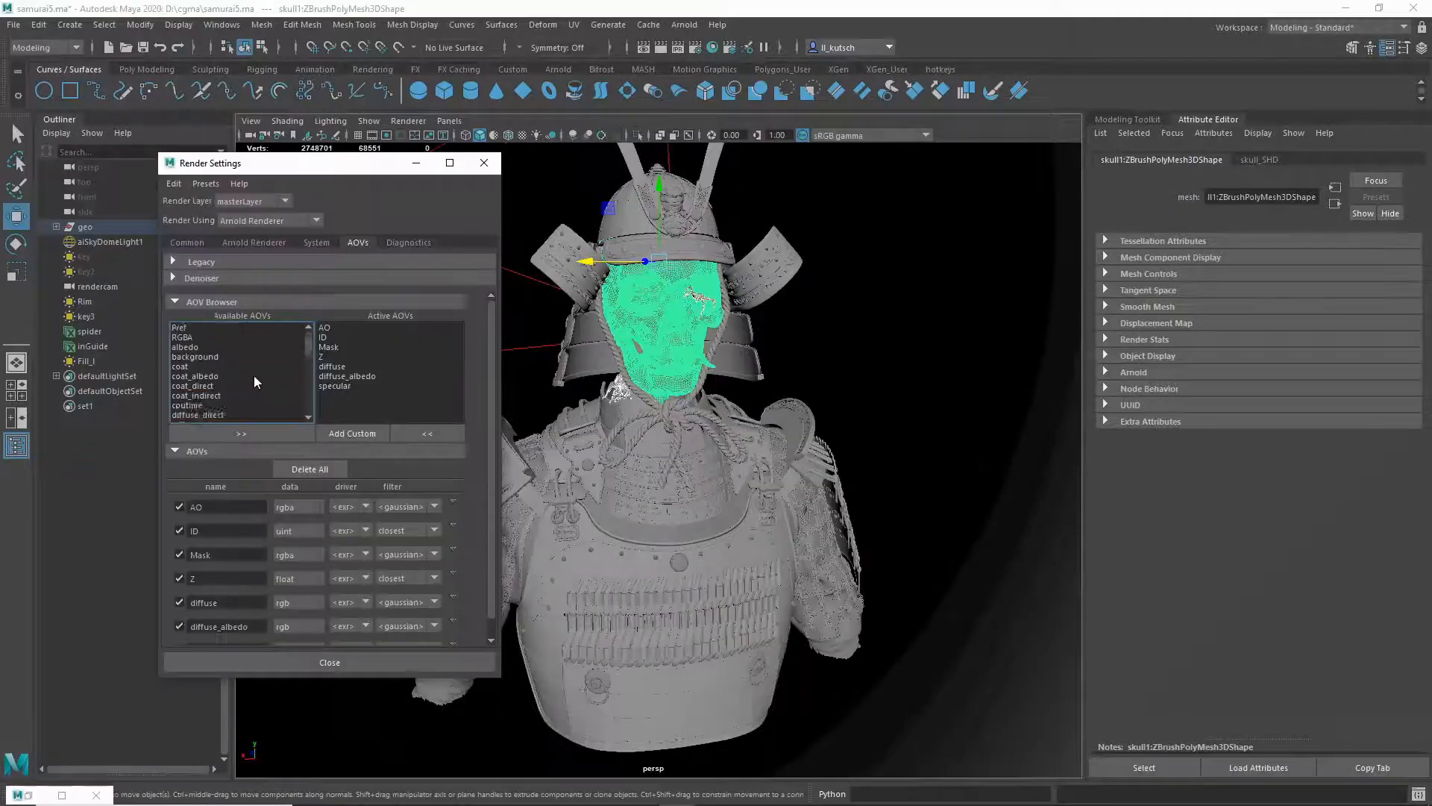
scroll(253, 375, "down", 1)
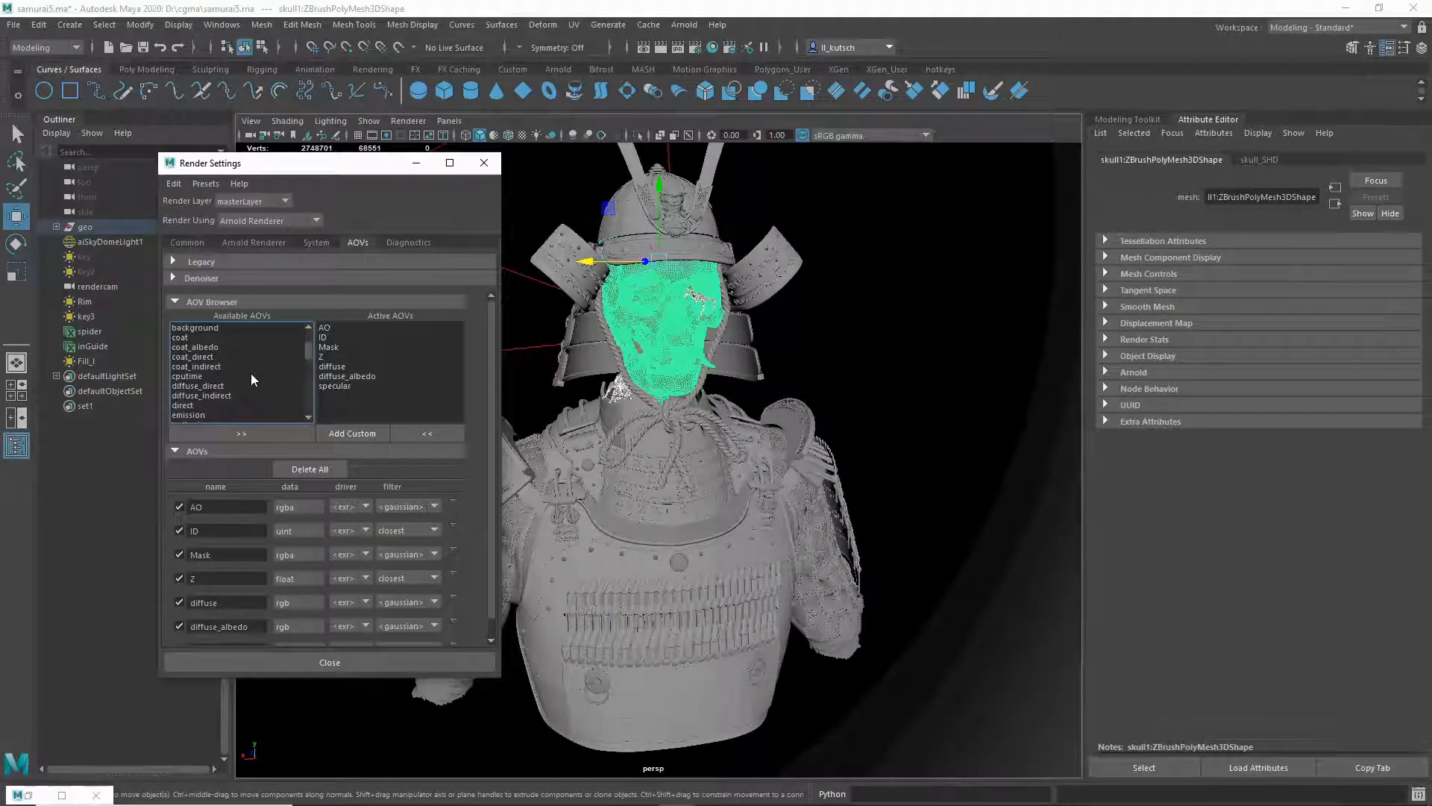
scroll(249, 370, "up", 2)
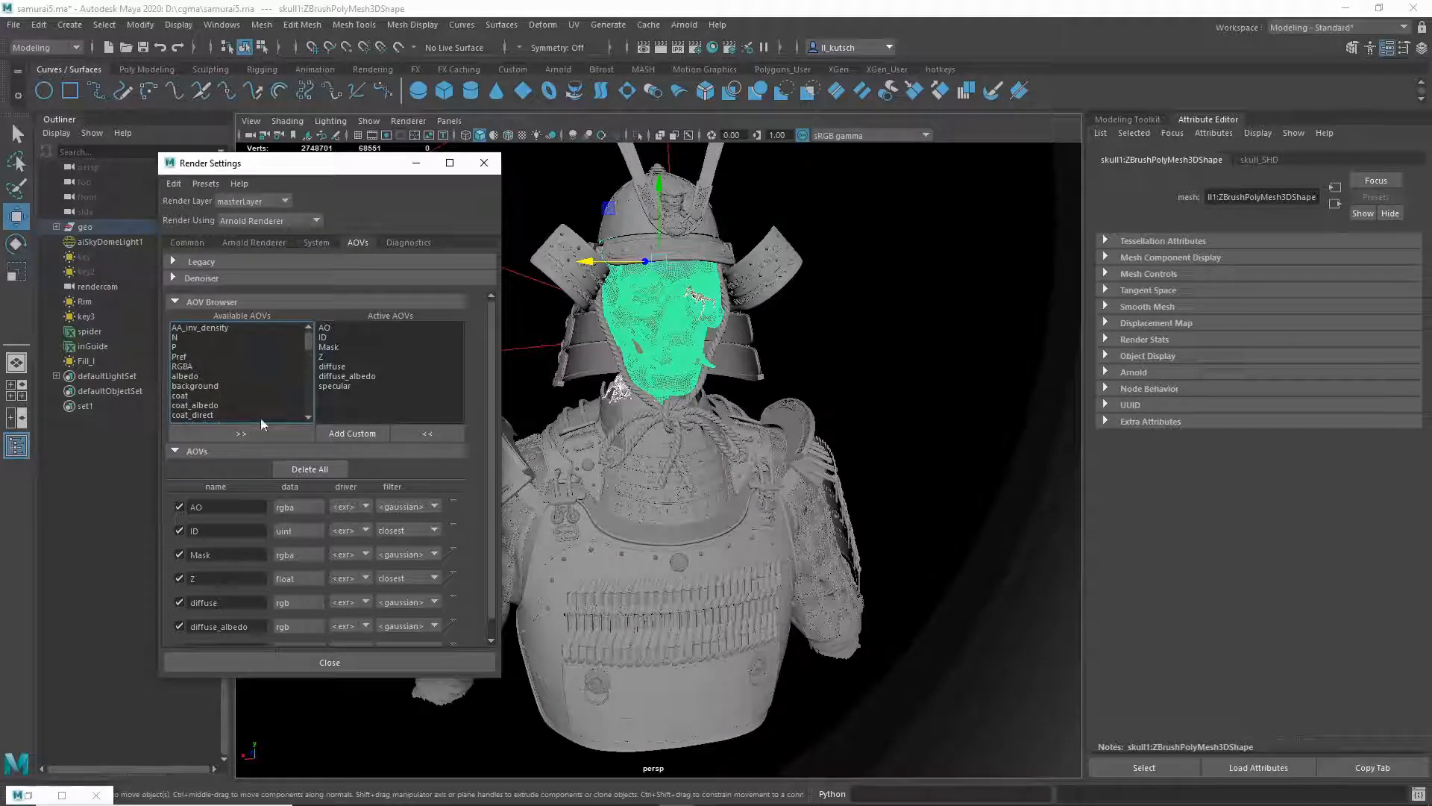
left_click(223, 366)
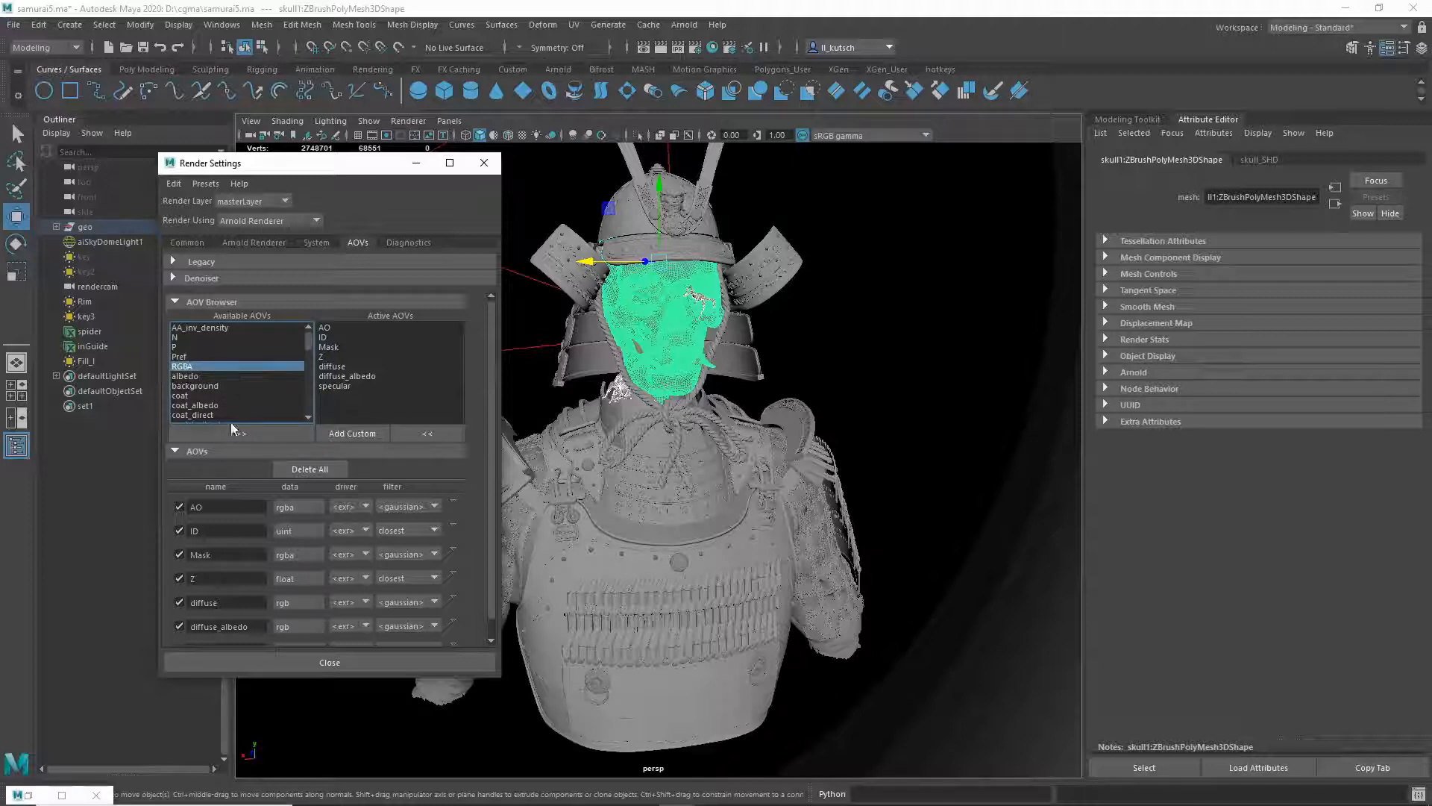
left_click(340, 439)
type("RGBA_fill")
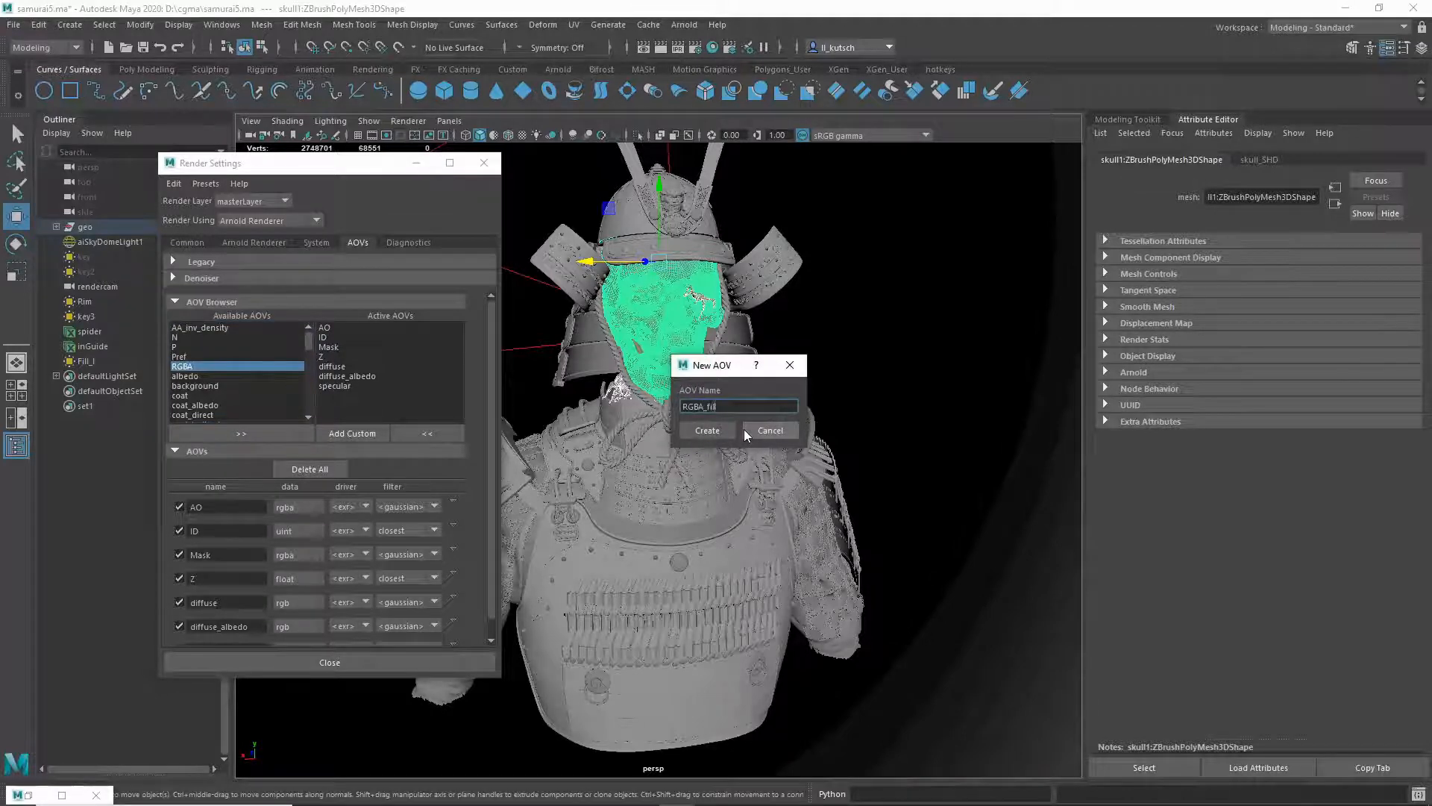
key("Return")
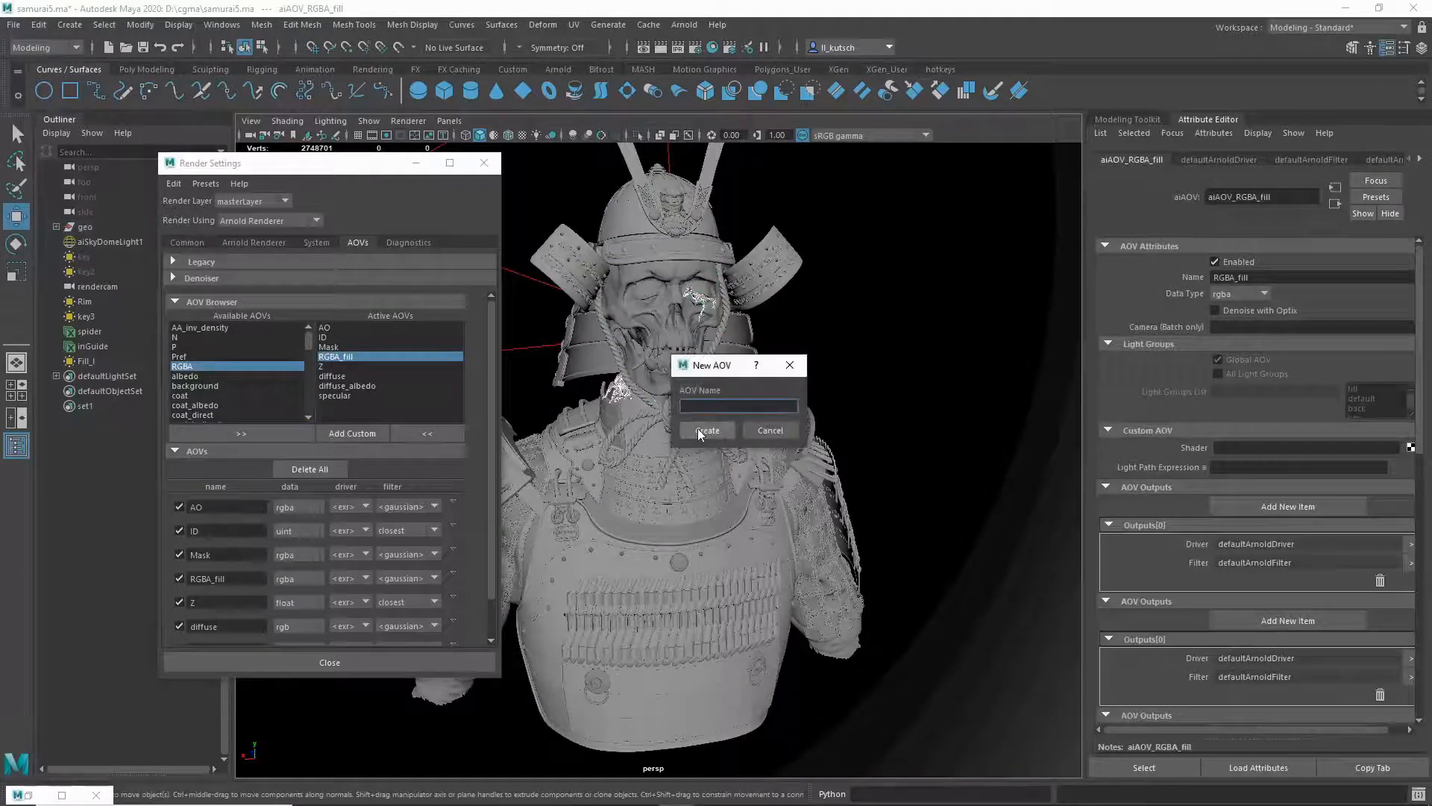
Step: Add two more custom AOVs named RGBA_hdri and RGBA_key
type("RGBA_hdri")
left_click(706, 430)
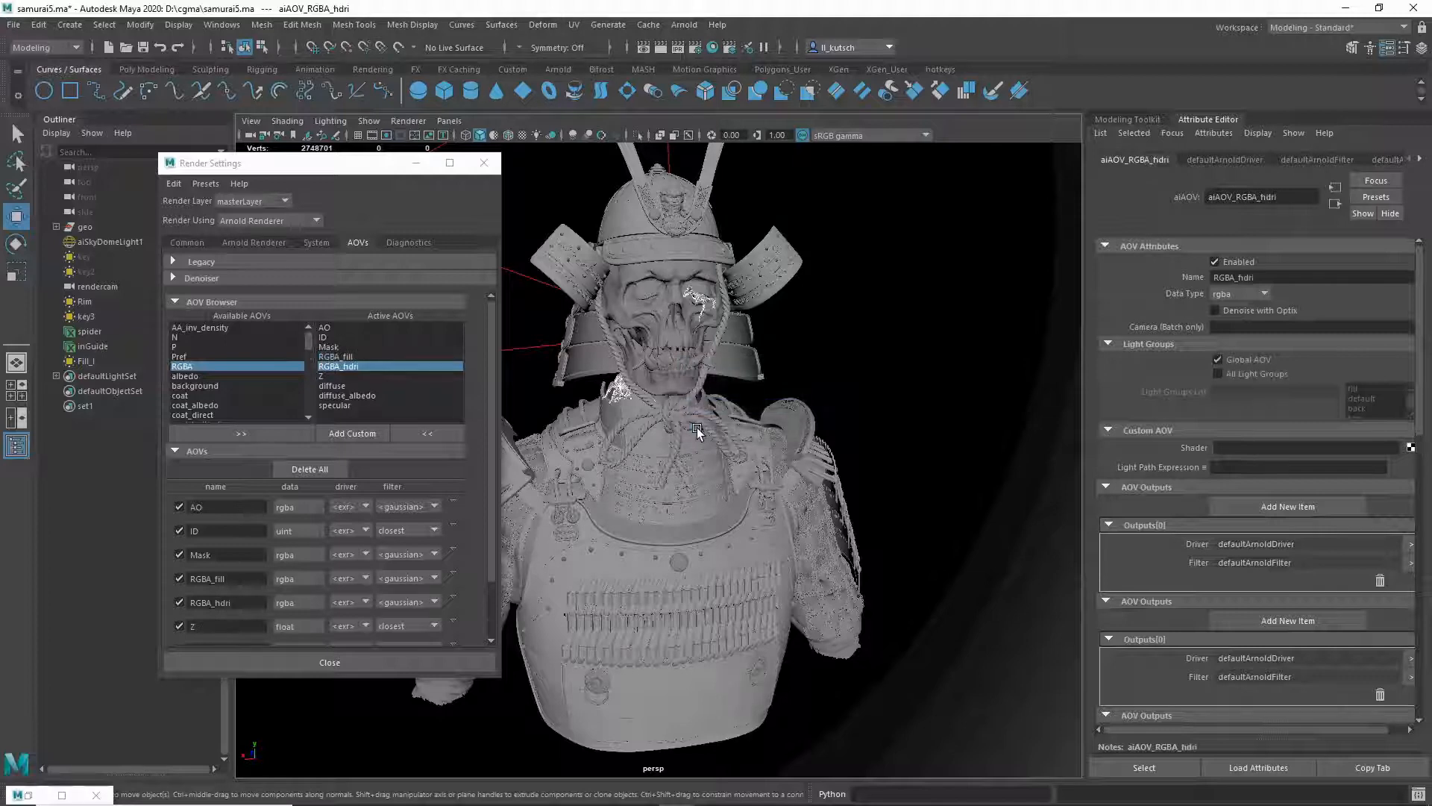
left_click(355, 433)
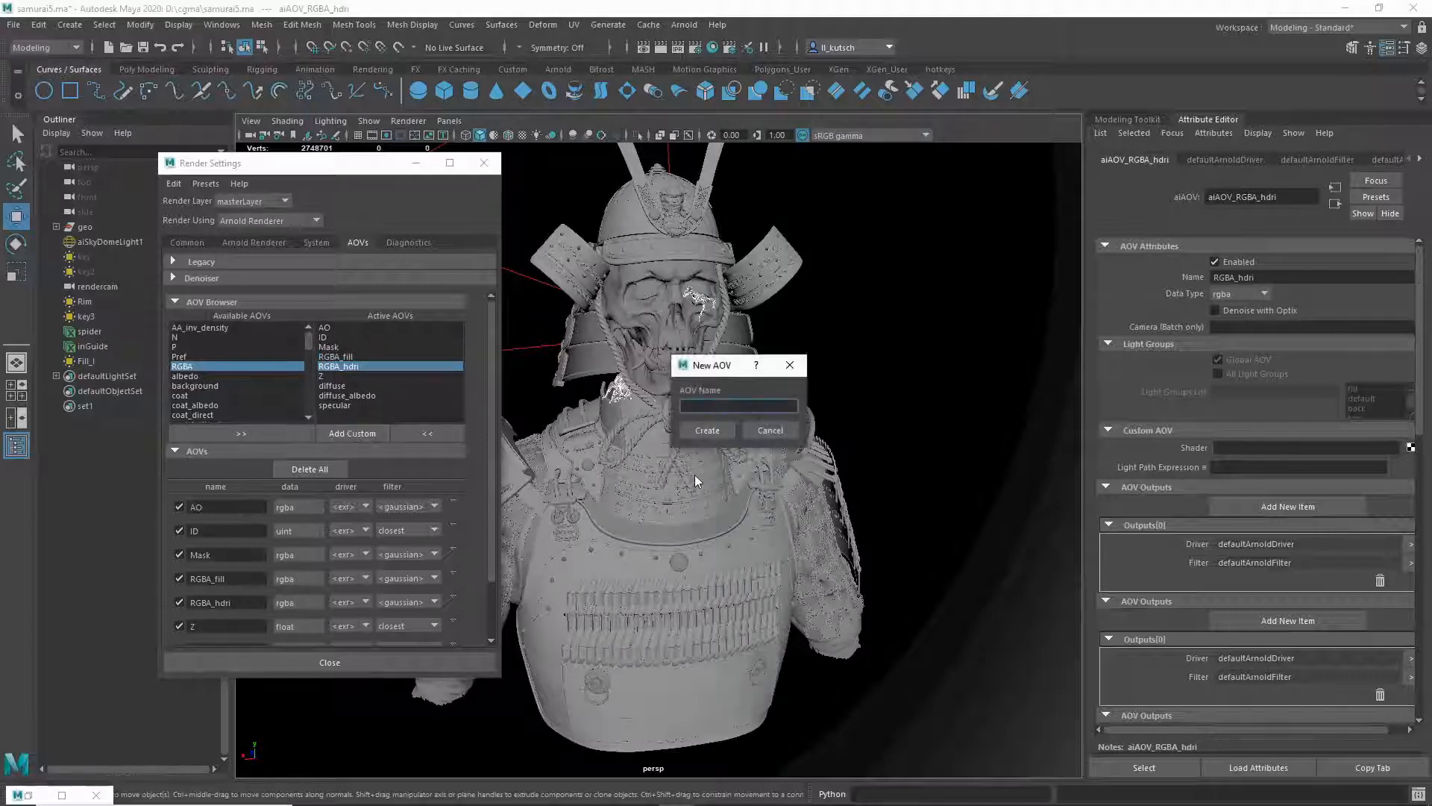
type("RGBA_key")
key("Return")
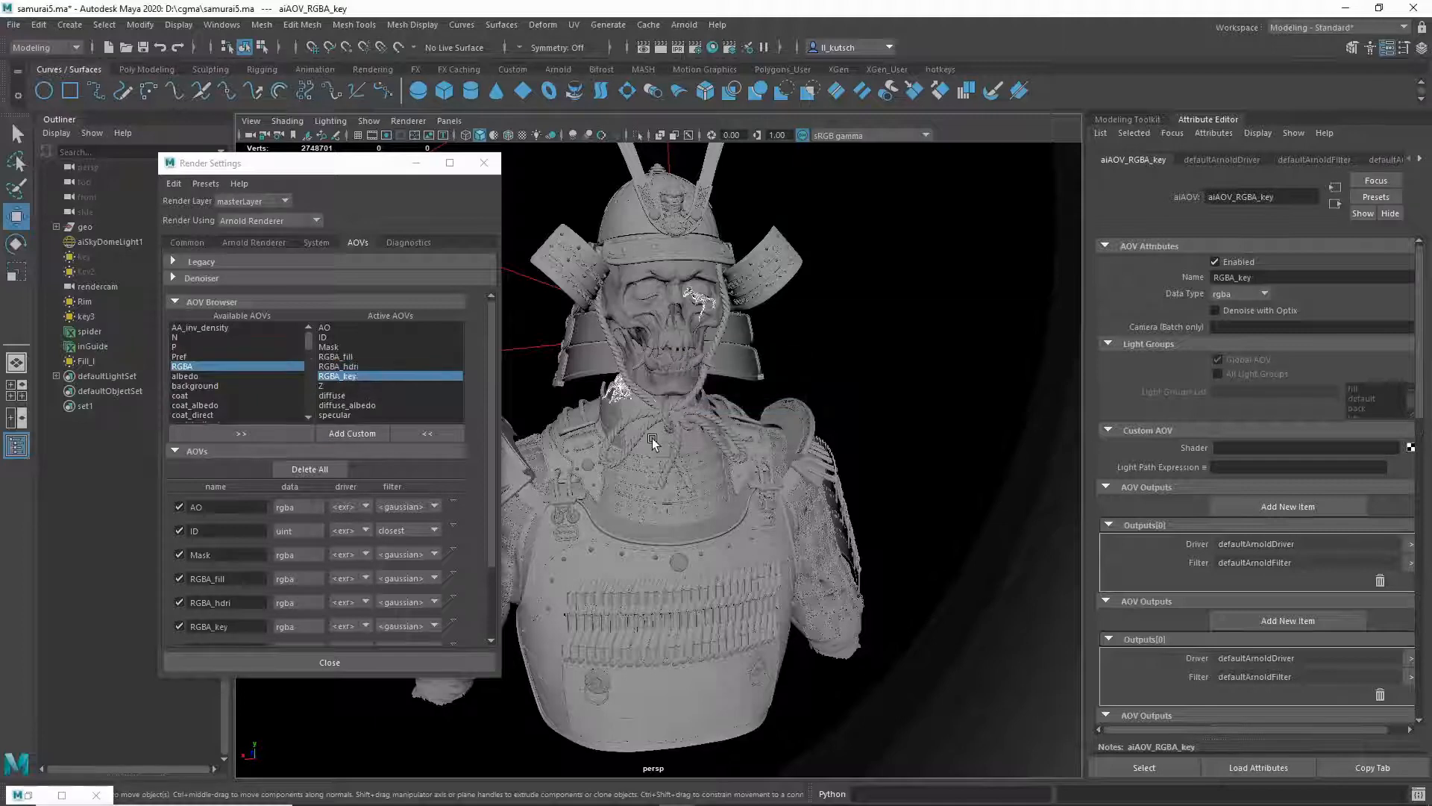
Step: Add a custom AOV named RGBA_back and close the render settings
left_click(332, 434)
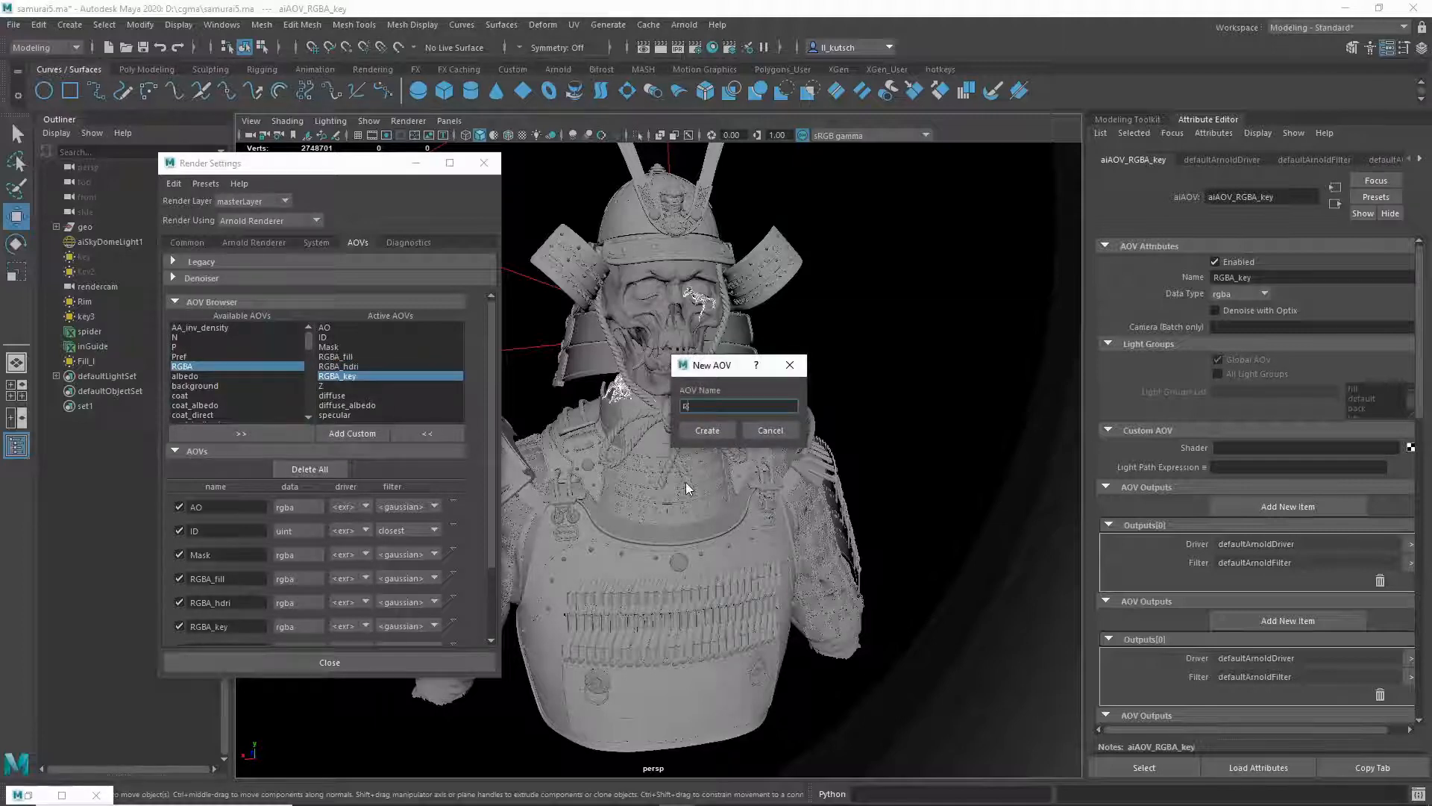
type("RGBA_back")
key("Return")
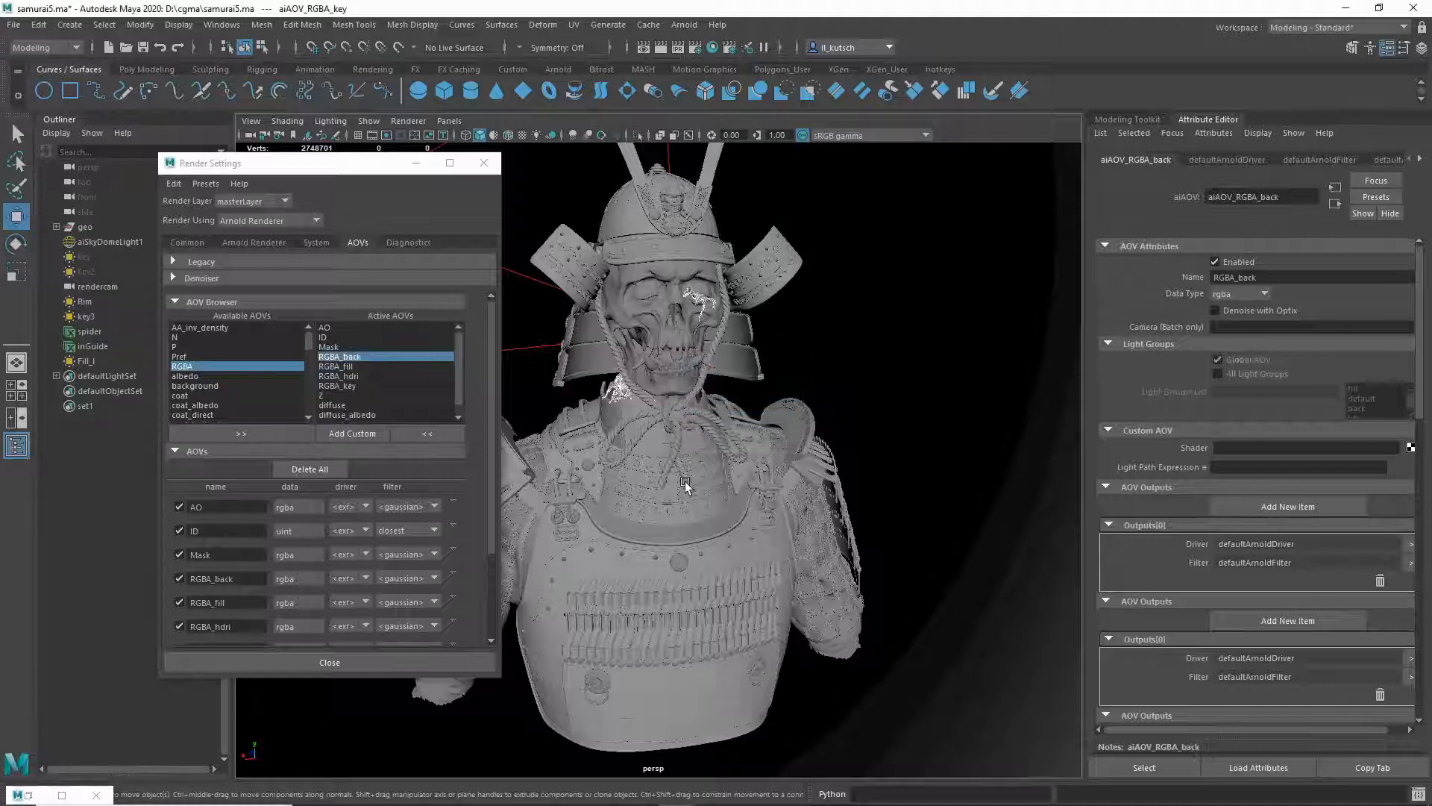
left_click(306, 666)
Step: Start a new render in the Arnold RenderView and display the RGBA_fill pass
left_click(28, 795)
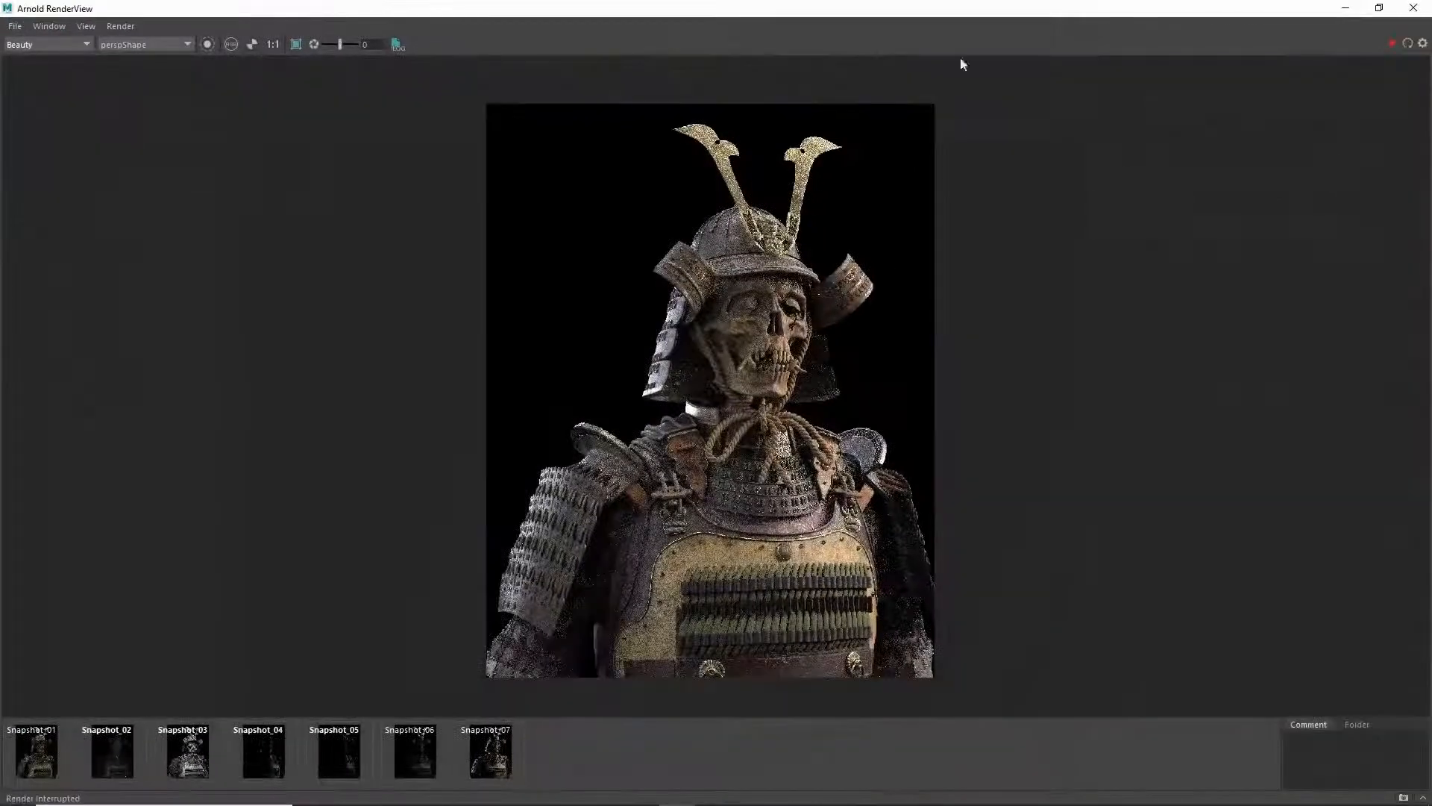
left_click(1392, 43)
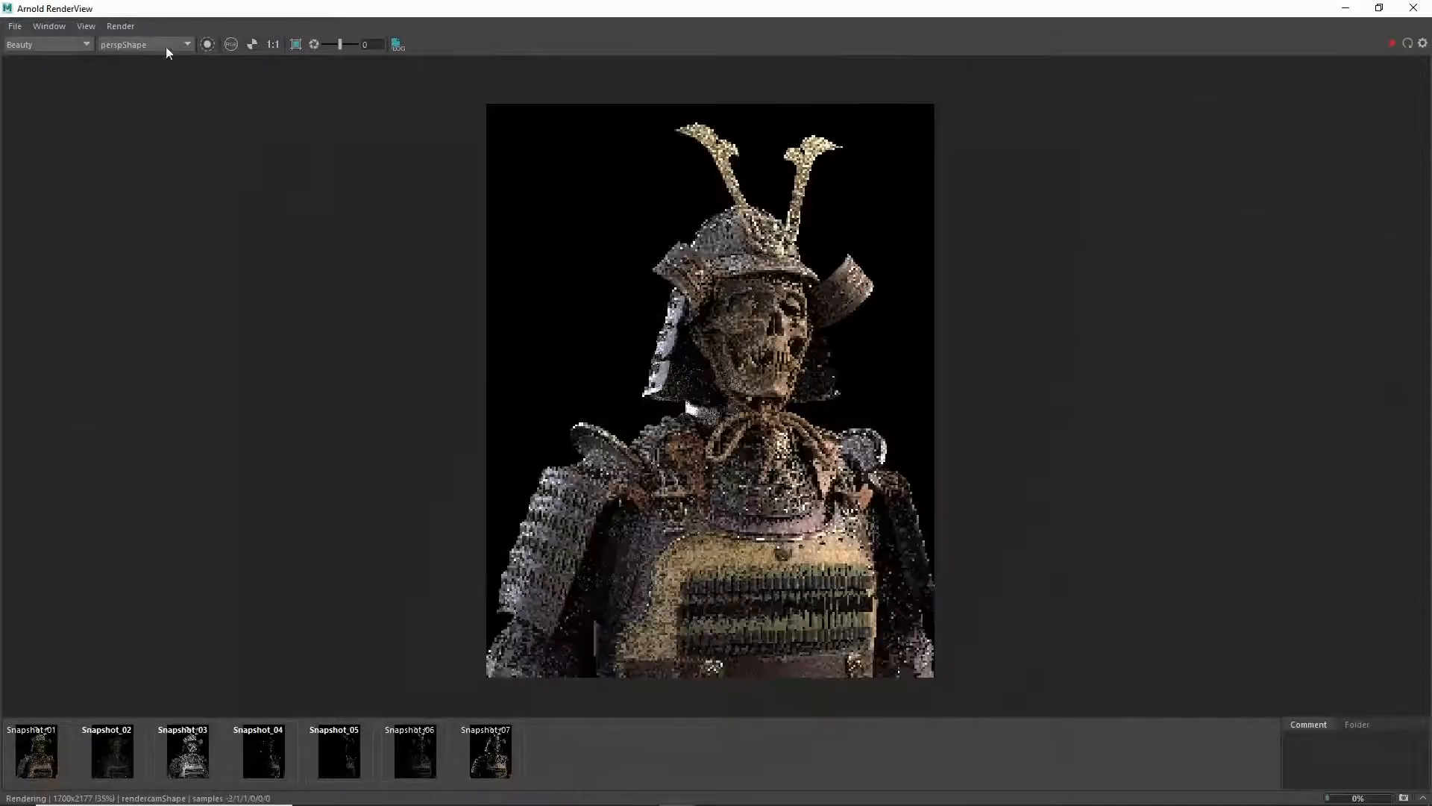
left_click(66, 45)
left_click(47, 102)
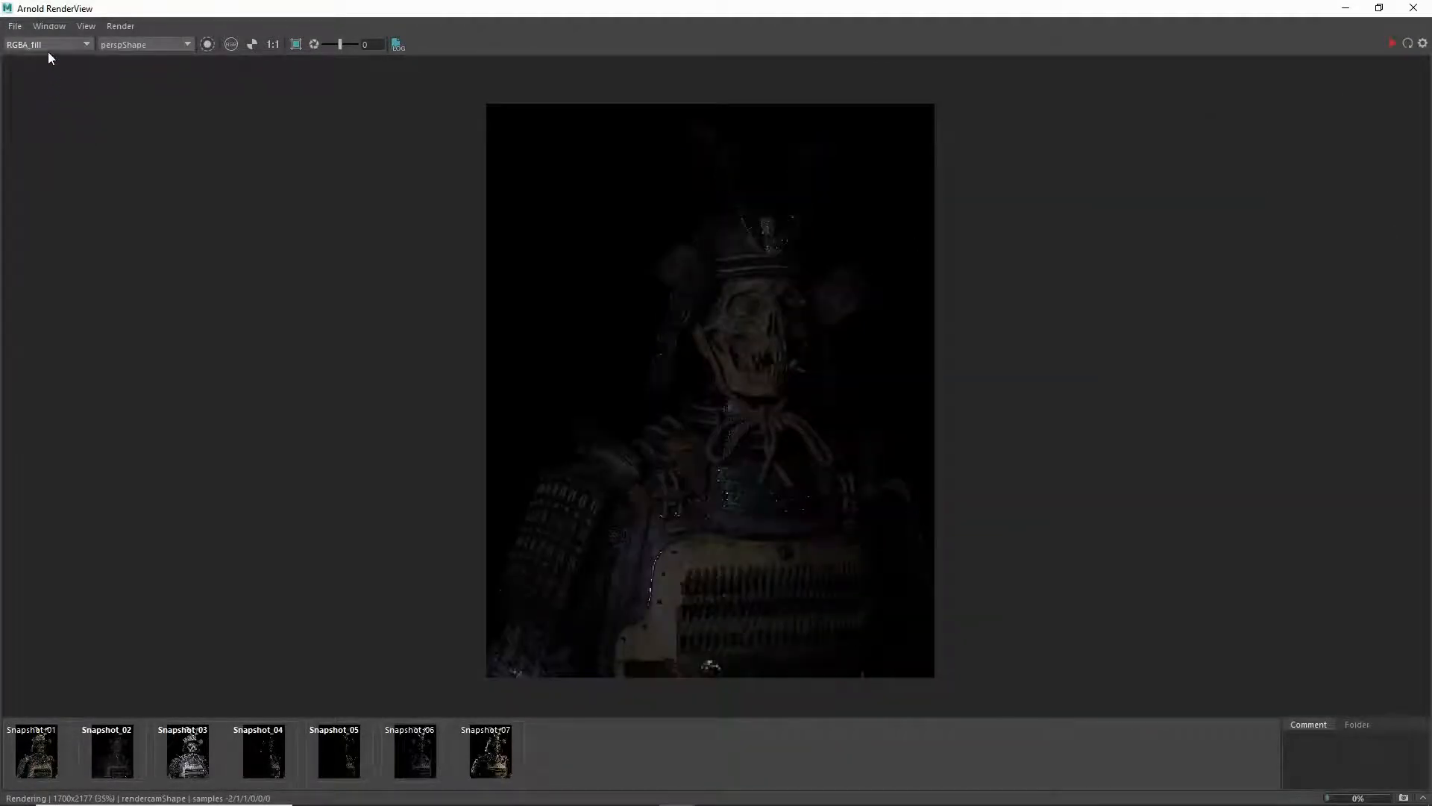
Step: Display the RGBA_back, RGBA_key and Beauty passes in turn, looking closer at the key pass
left_click(49, 46)
left_click(45, 96)
left_click(53, 46)
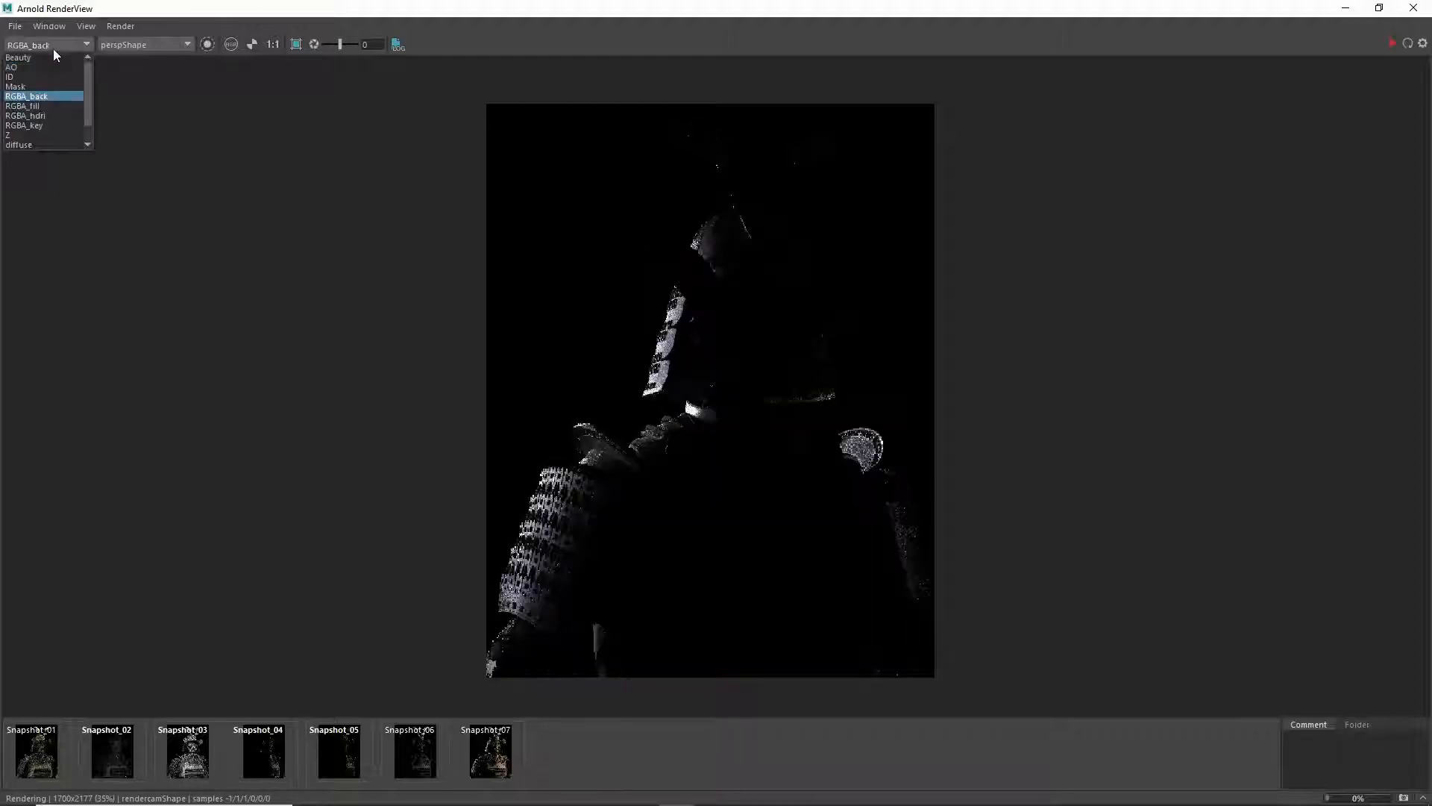
left_click(59, 124)
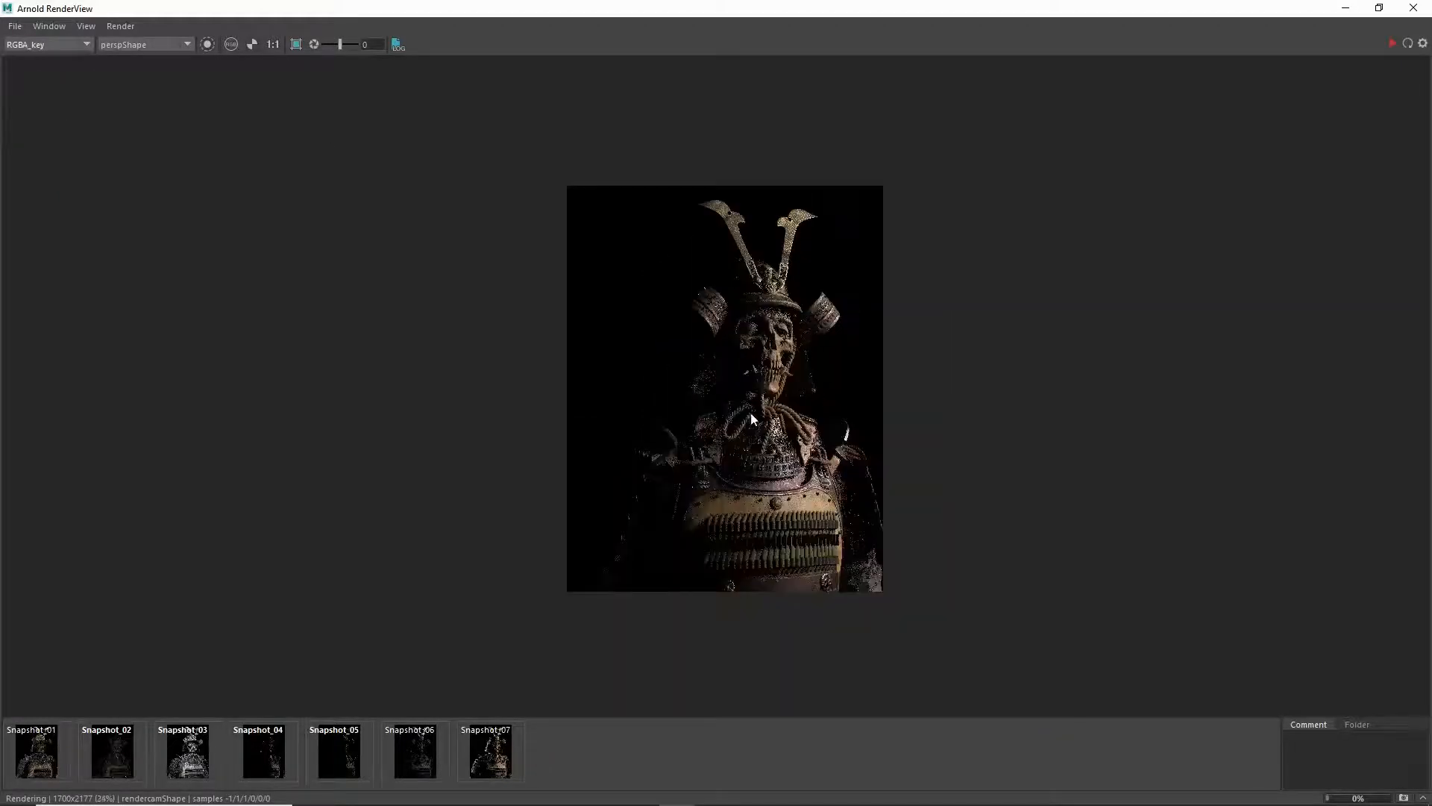
scroll(752, 419, "up", 2)
left_click(57, 42)
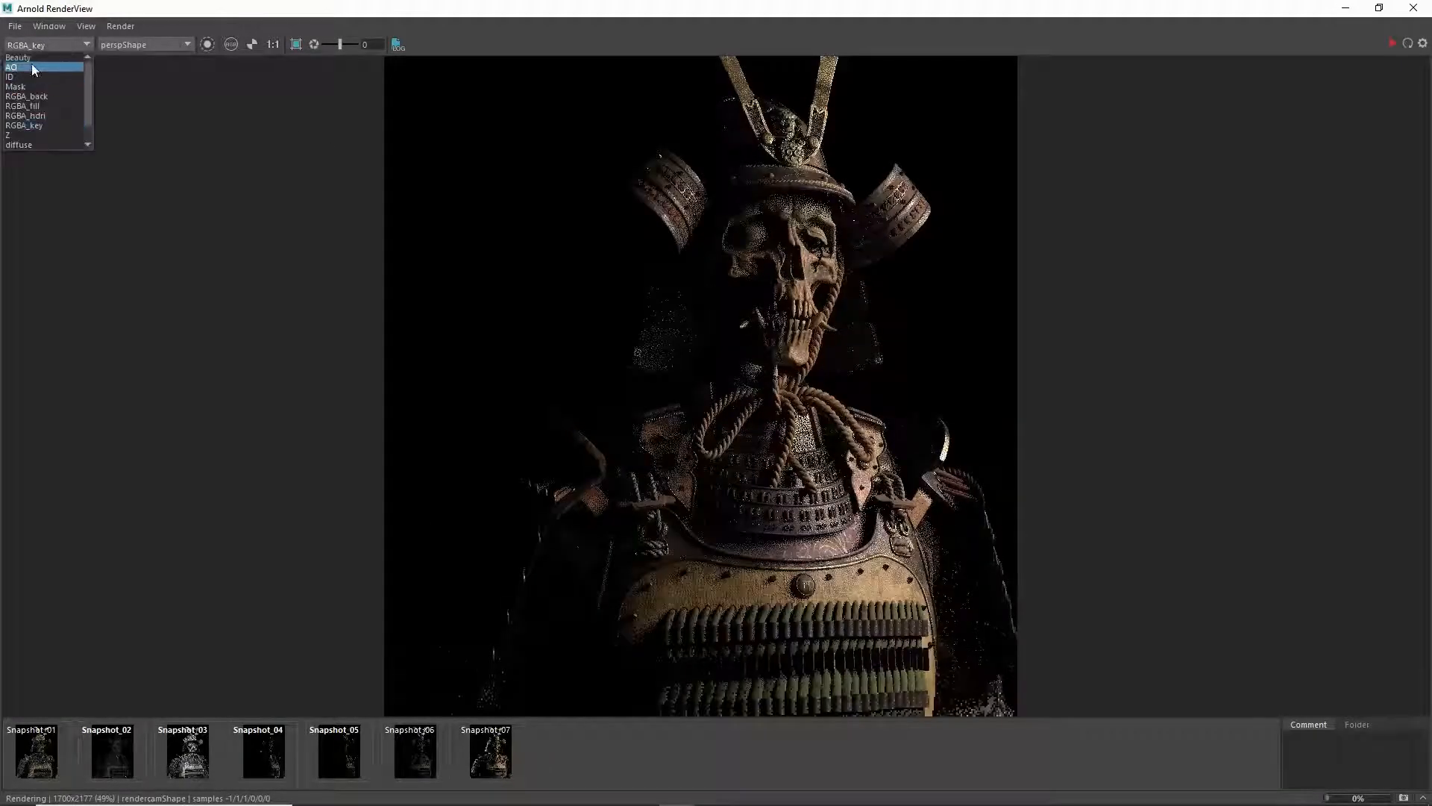
left_click(30, 58)
left_click(84, 26)
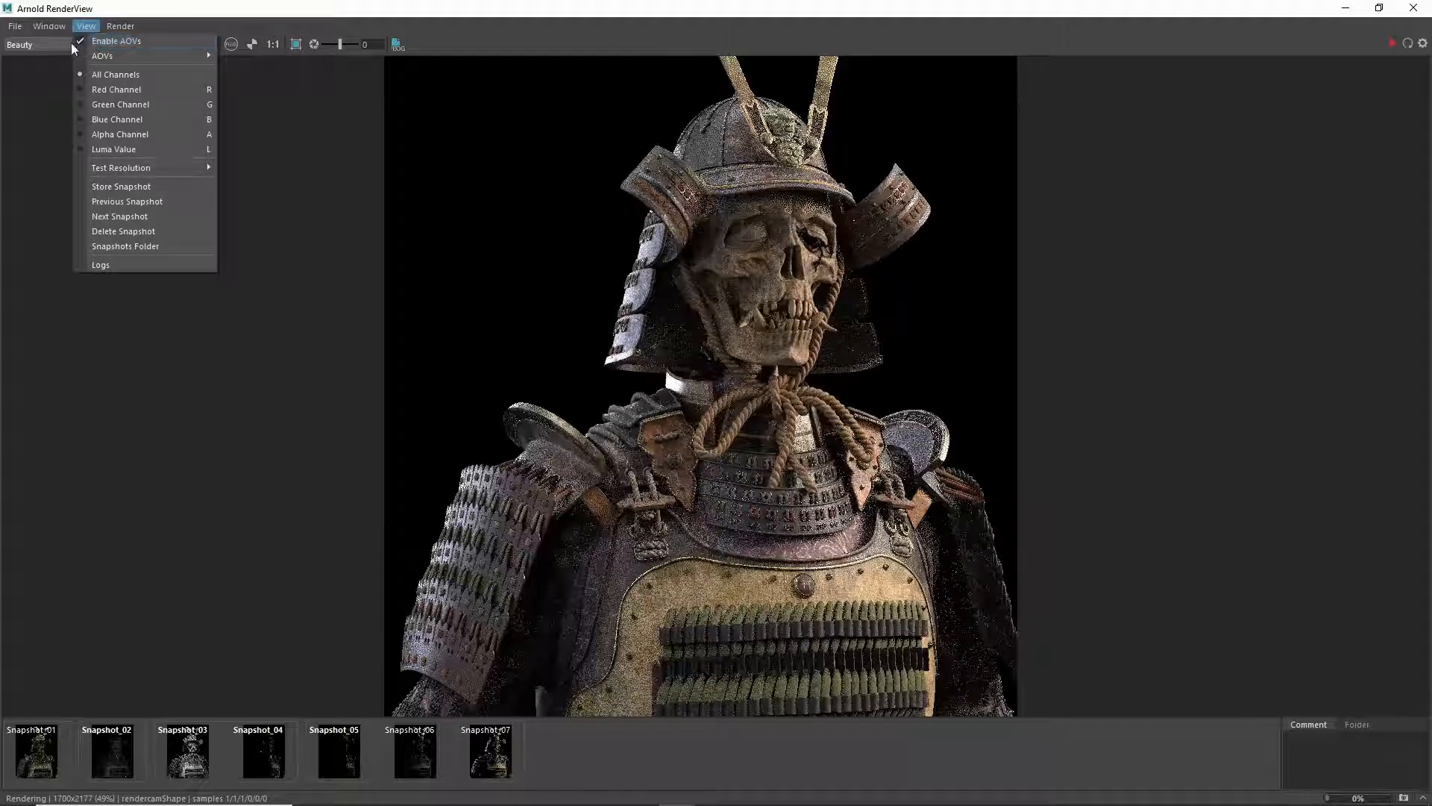
left_click(79, 42)
left_click(80, 41)
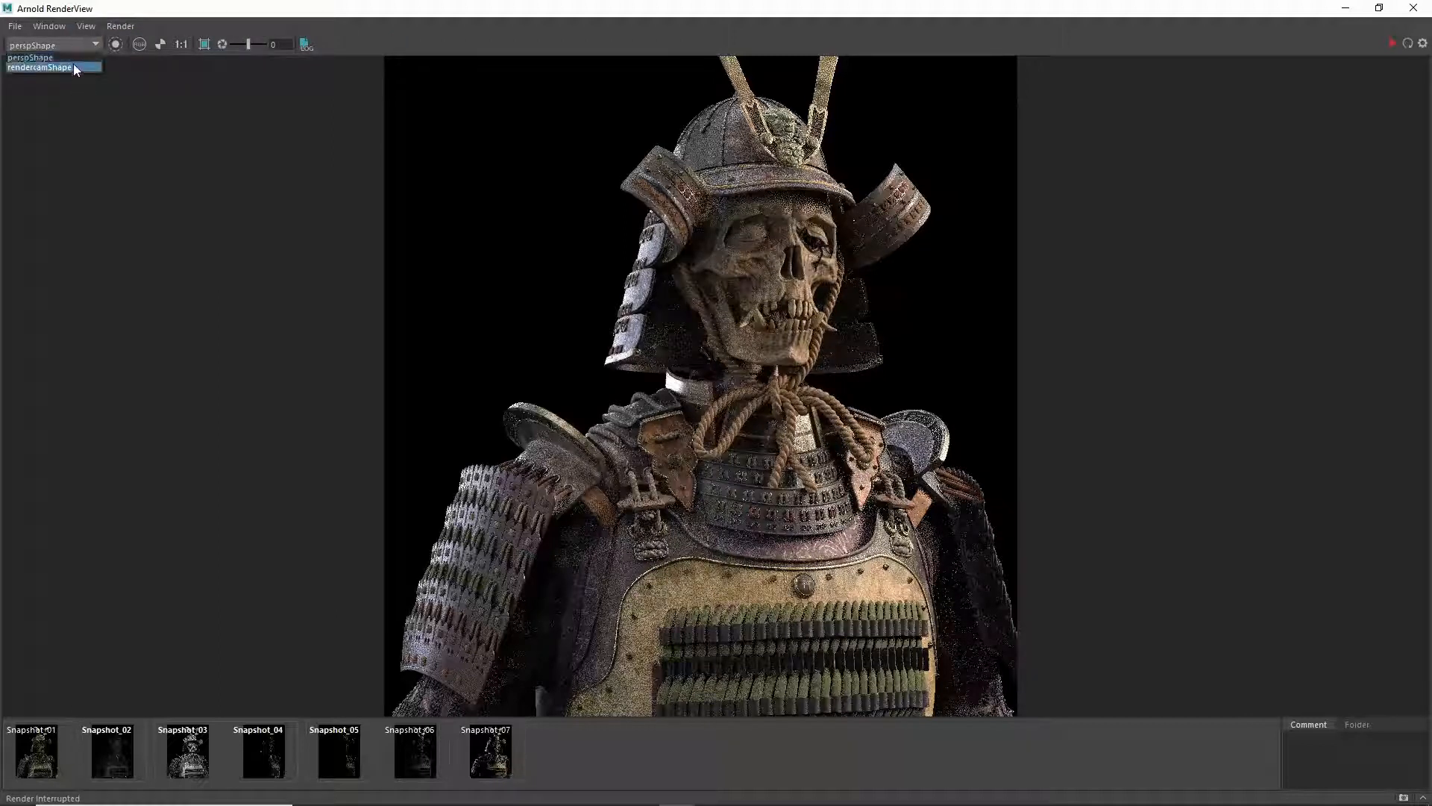
left_click(73, 56)
Step: Check in the save image options that color management covers 8-bit formats only and the view transform is Use Display Settings
left_click(79, 25)
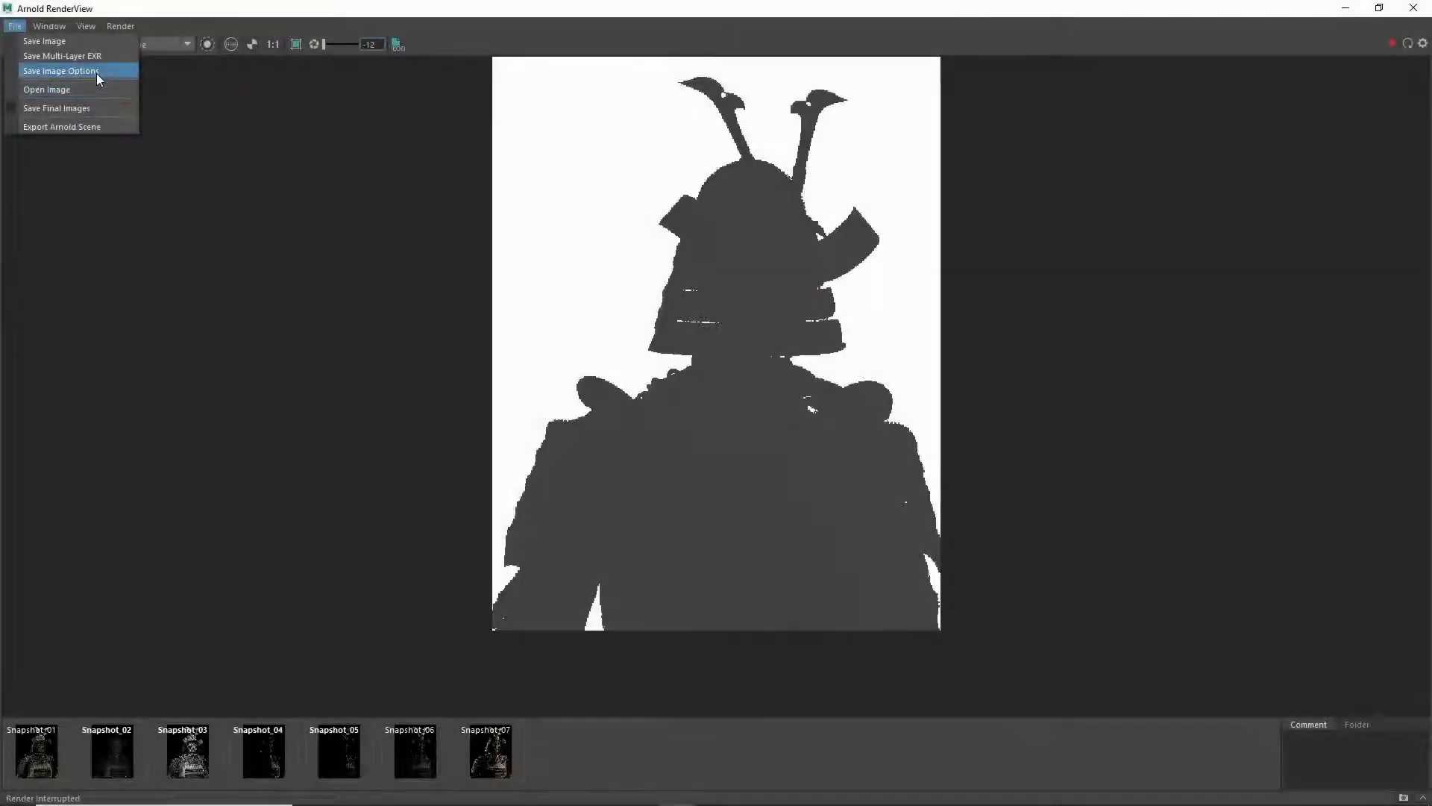
left_click(97, 71)
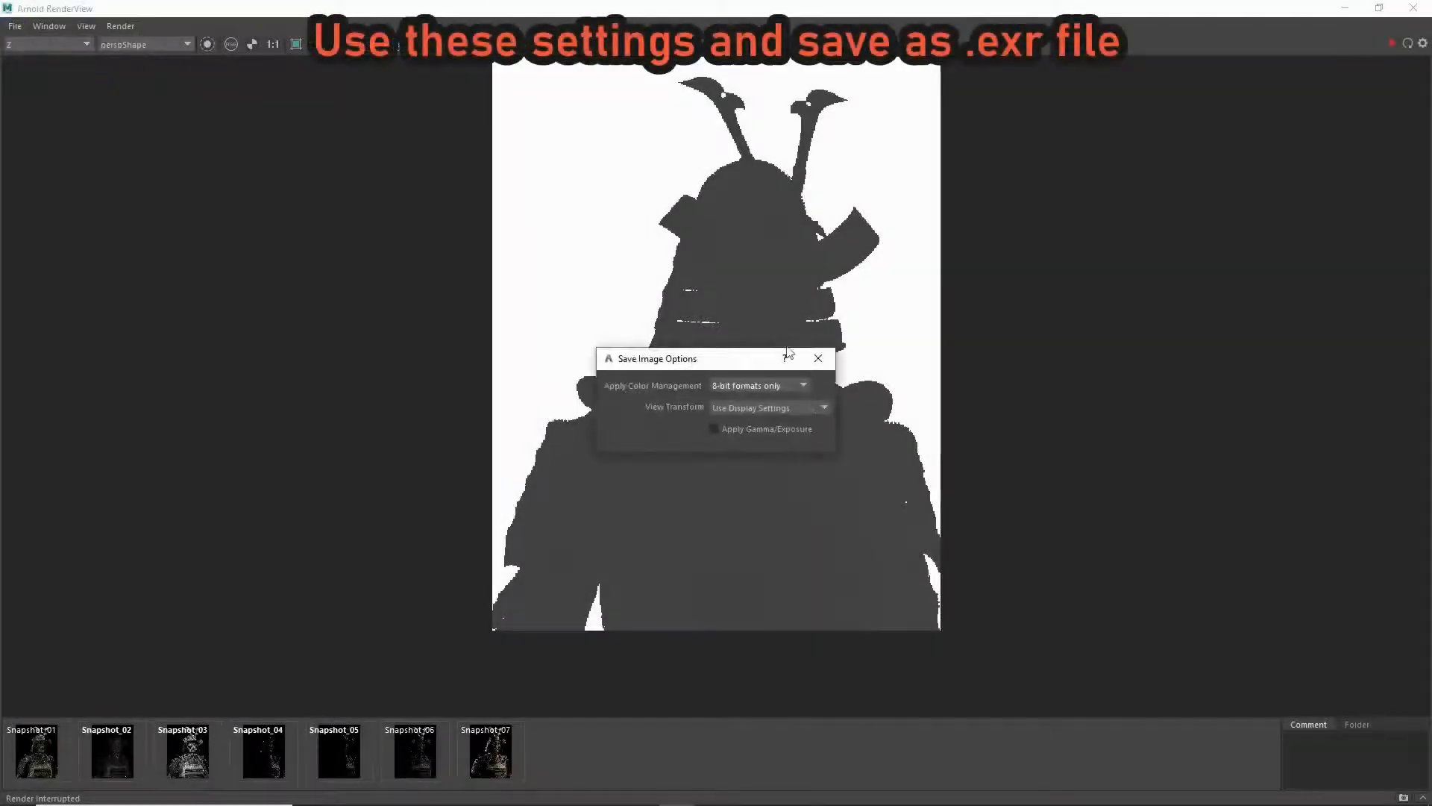
left_click(754, 385)
left_click(751, 406)
left_click(818, 358)
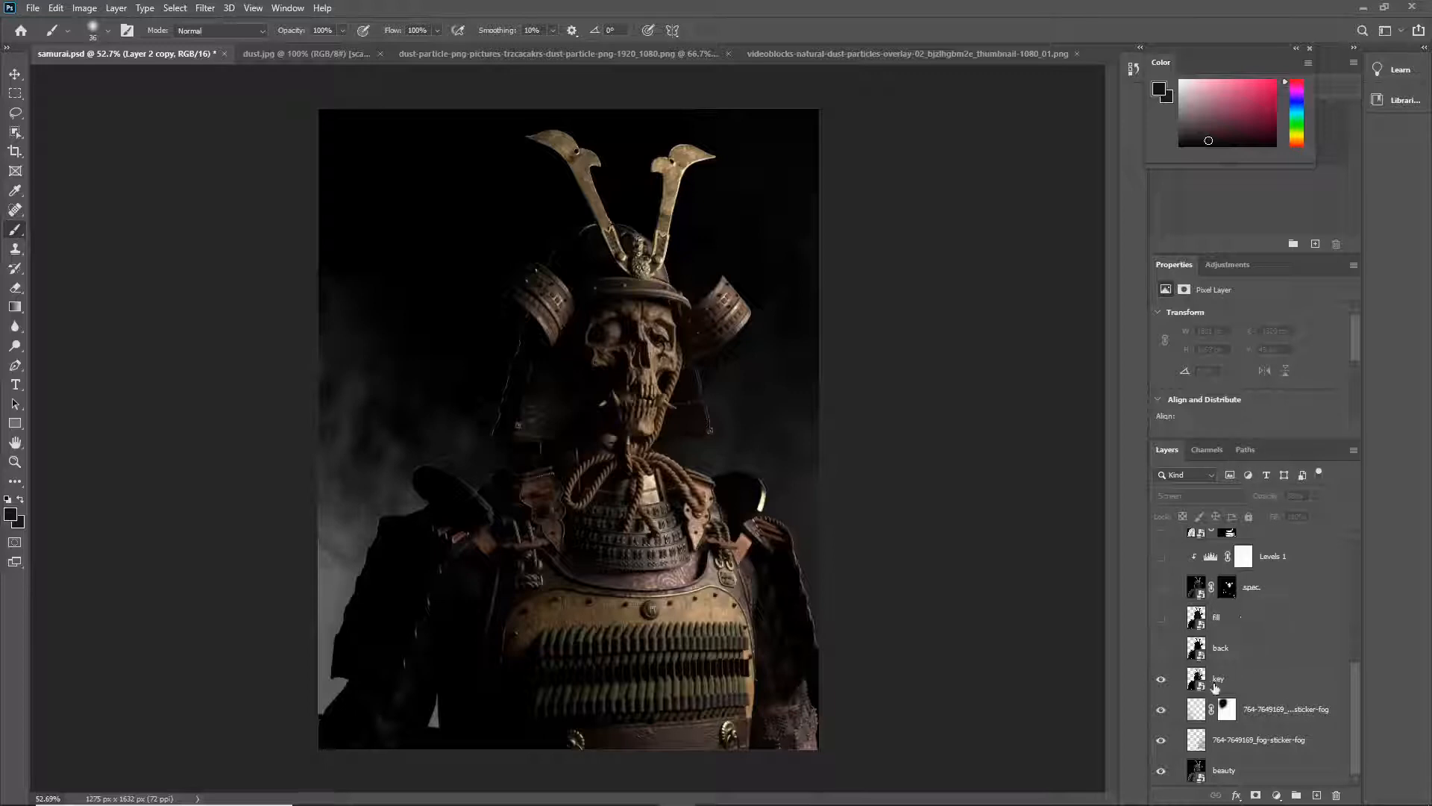
Step: In Photoshop's samurai.psd, hide the key layer, toggle both fog layers off and on, and select each fog layer
left_click(1161, 679)
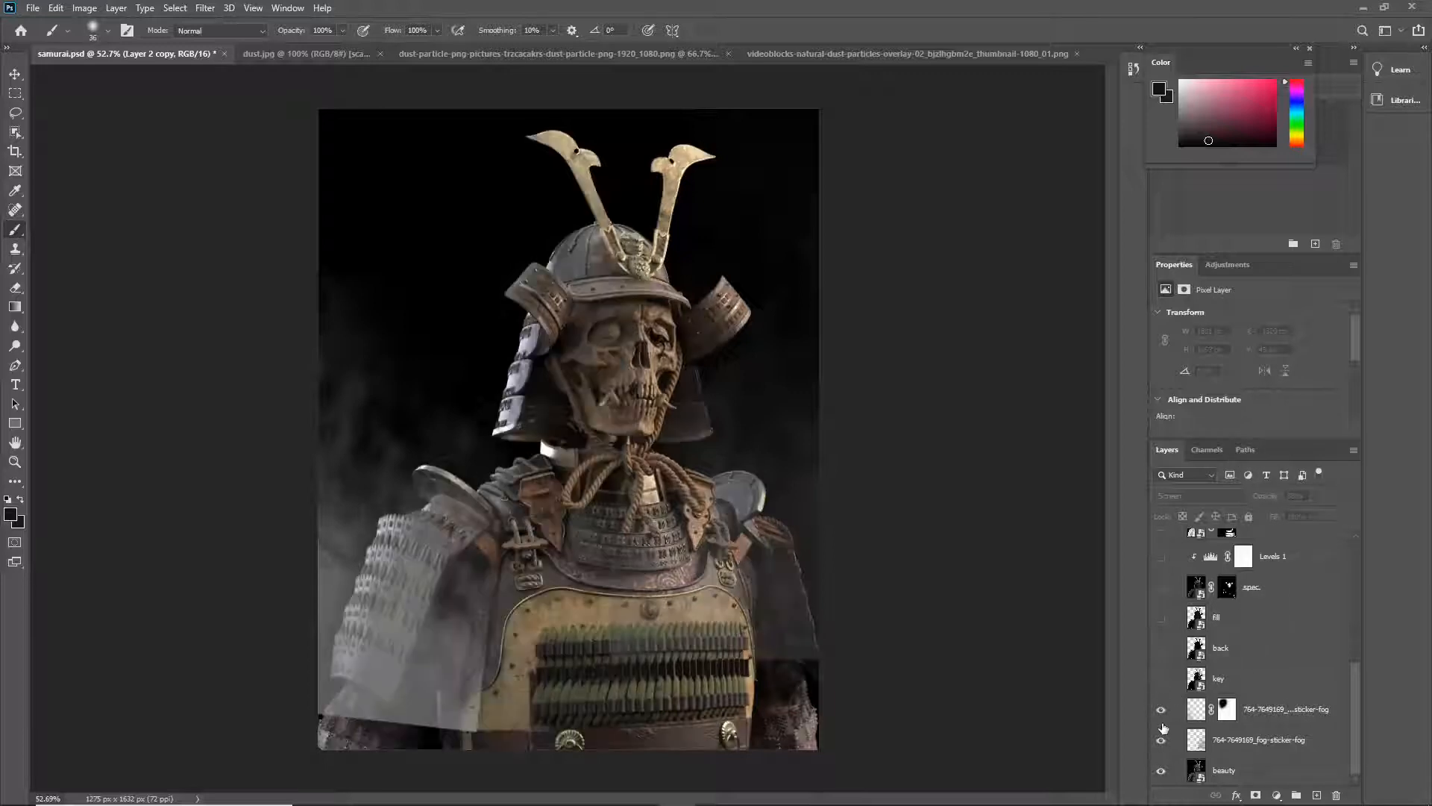
left_click(1160, 739)
left_click(1160, 709)
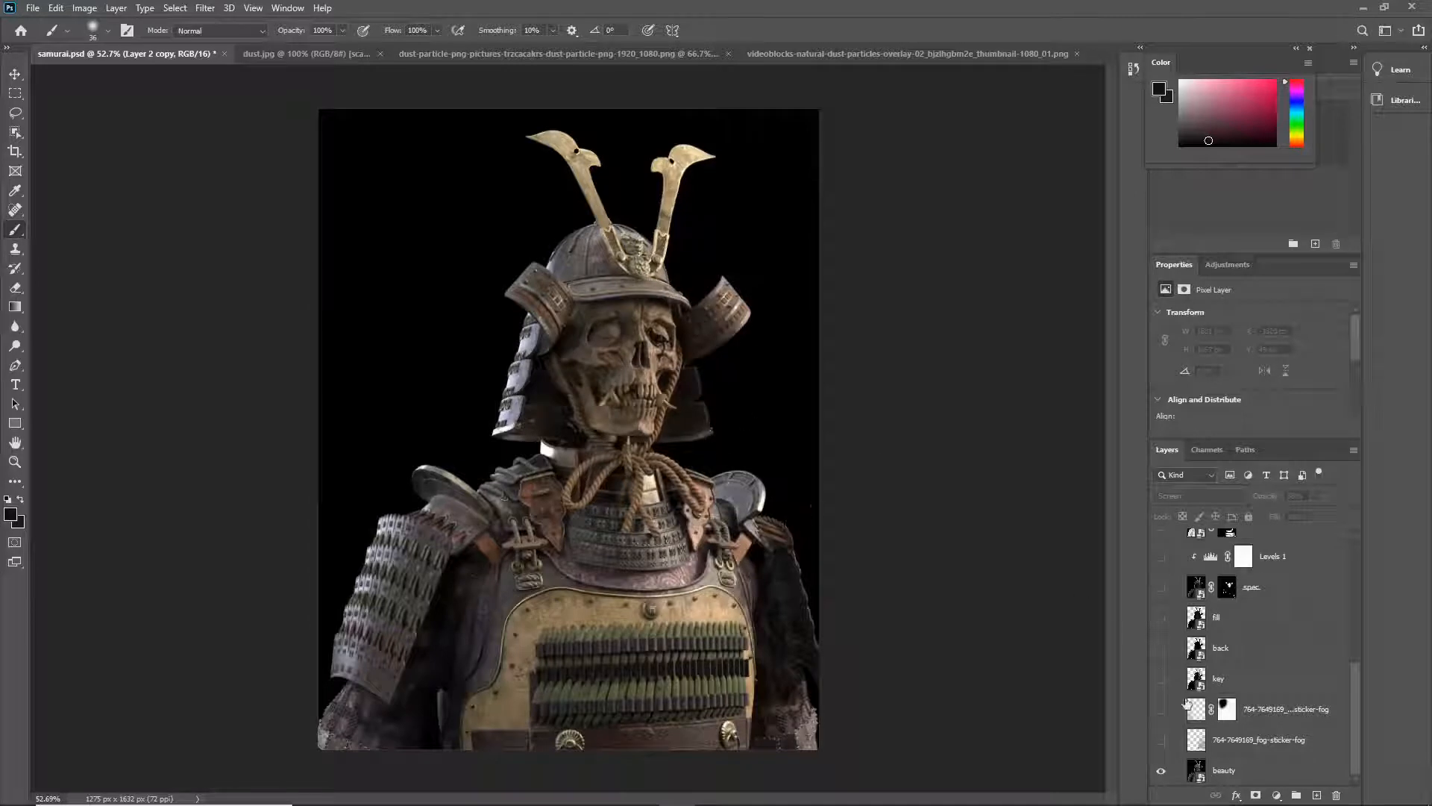
left_click(1160, 739)
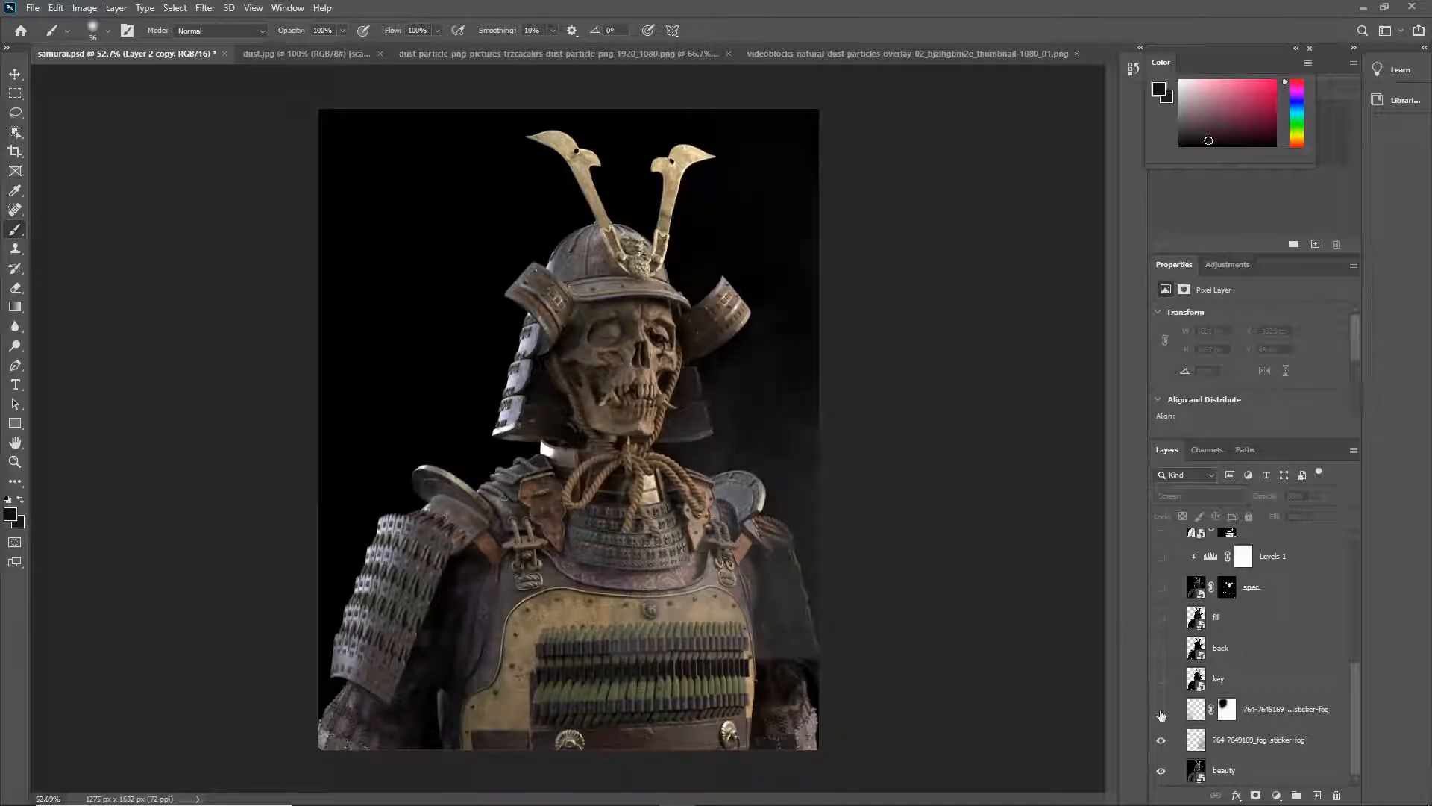
left_click(1161, 710)
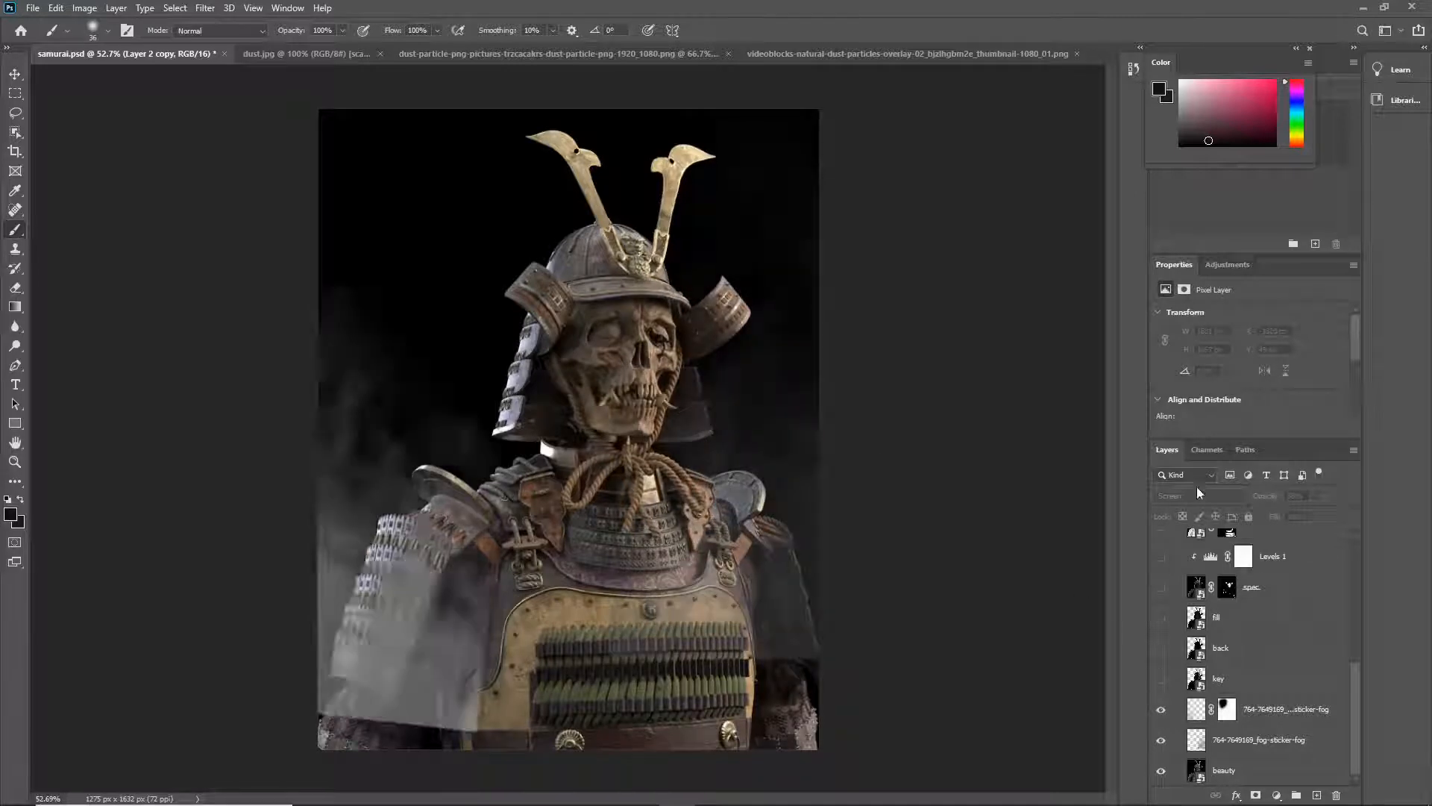
left_click(1283, 722)
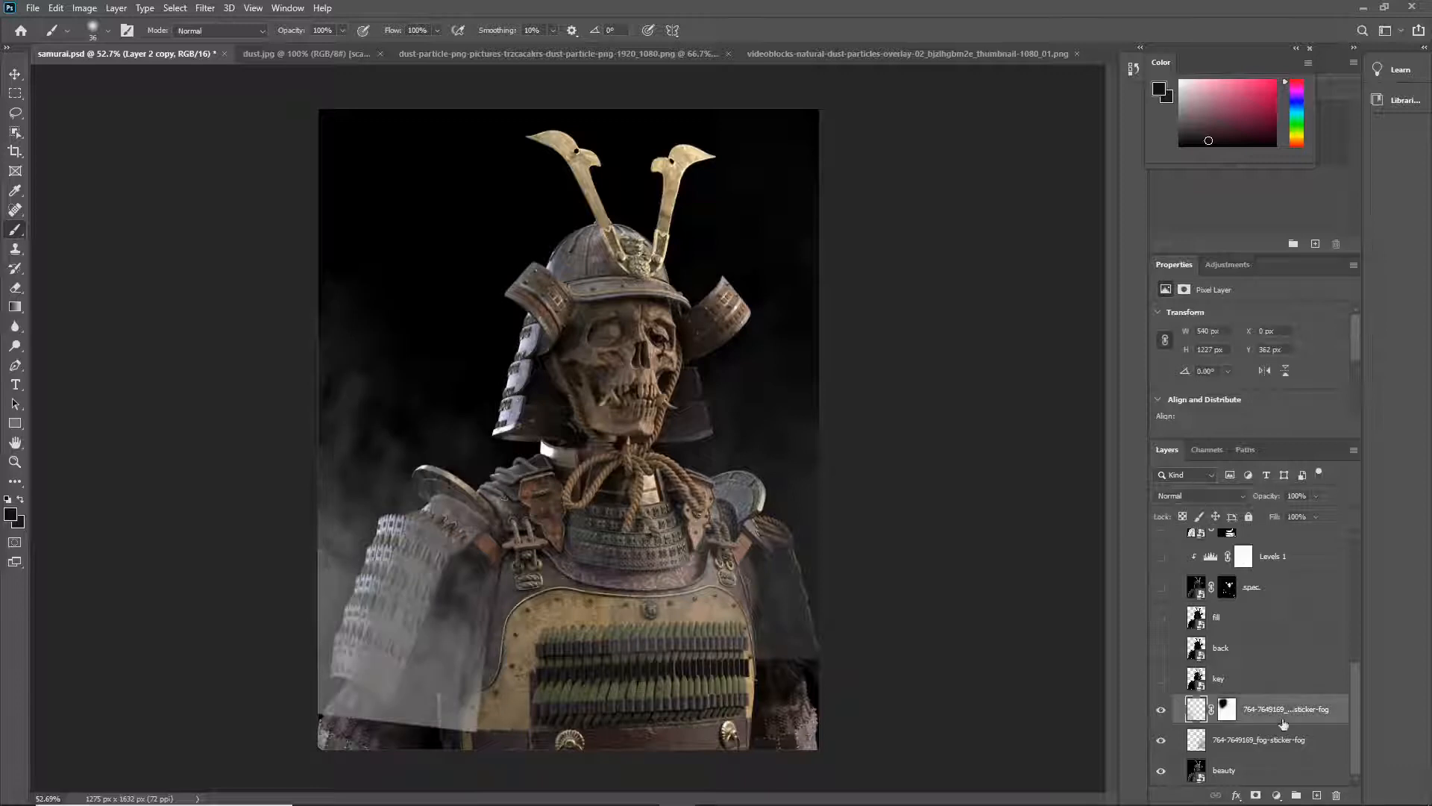
left_click(1197, 740)
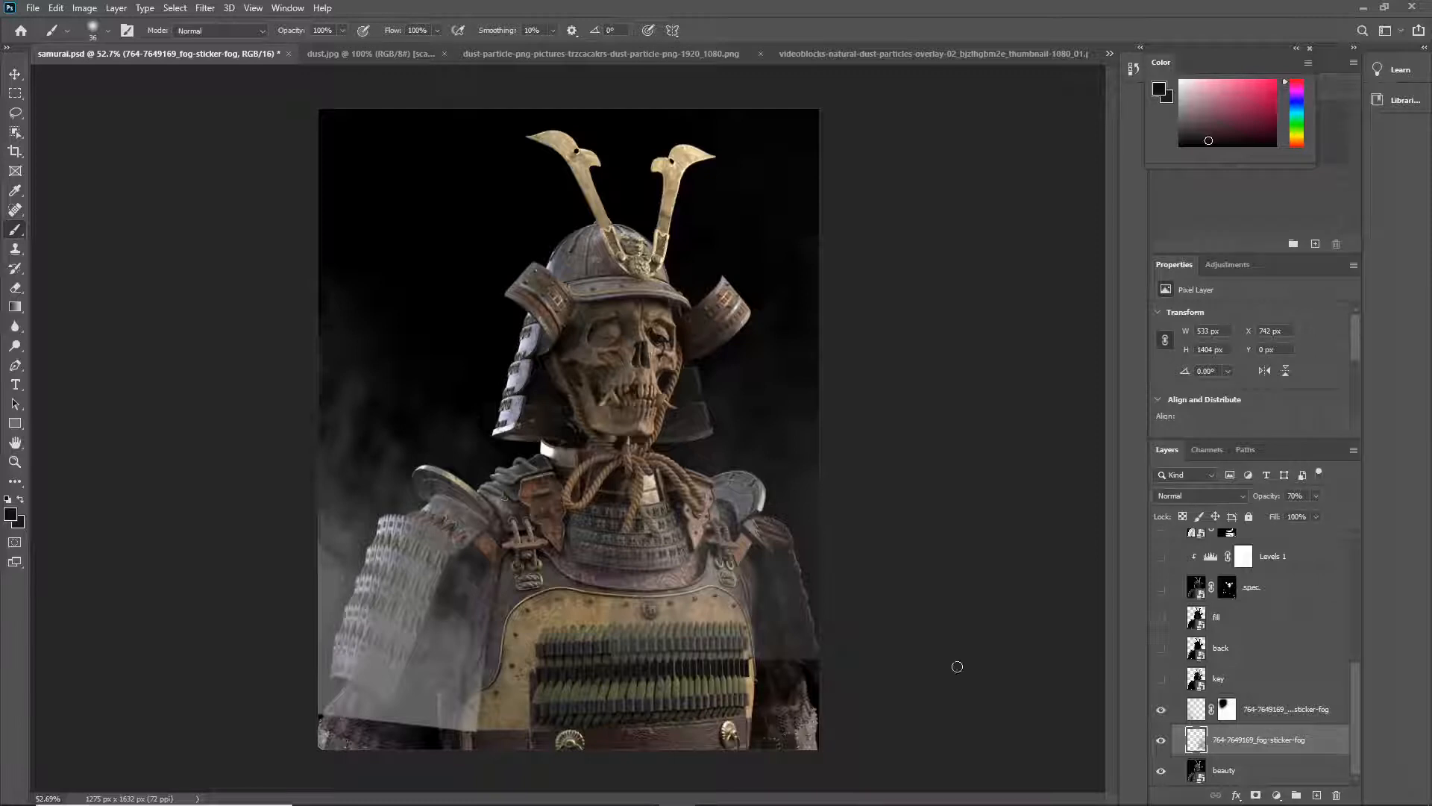
Step: Make the key and back light layers visible and browse the blend modes for the back layer
left_click(1161, 678)
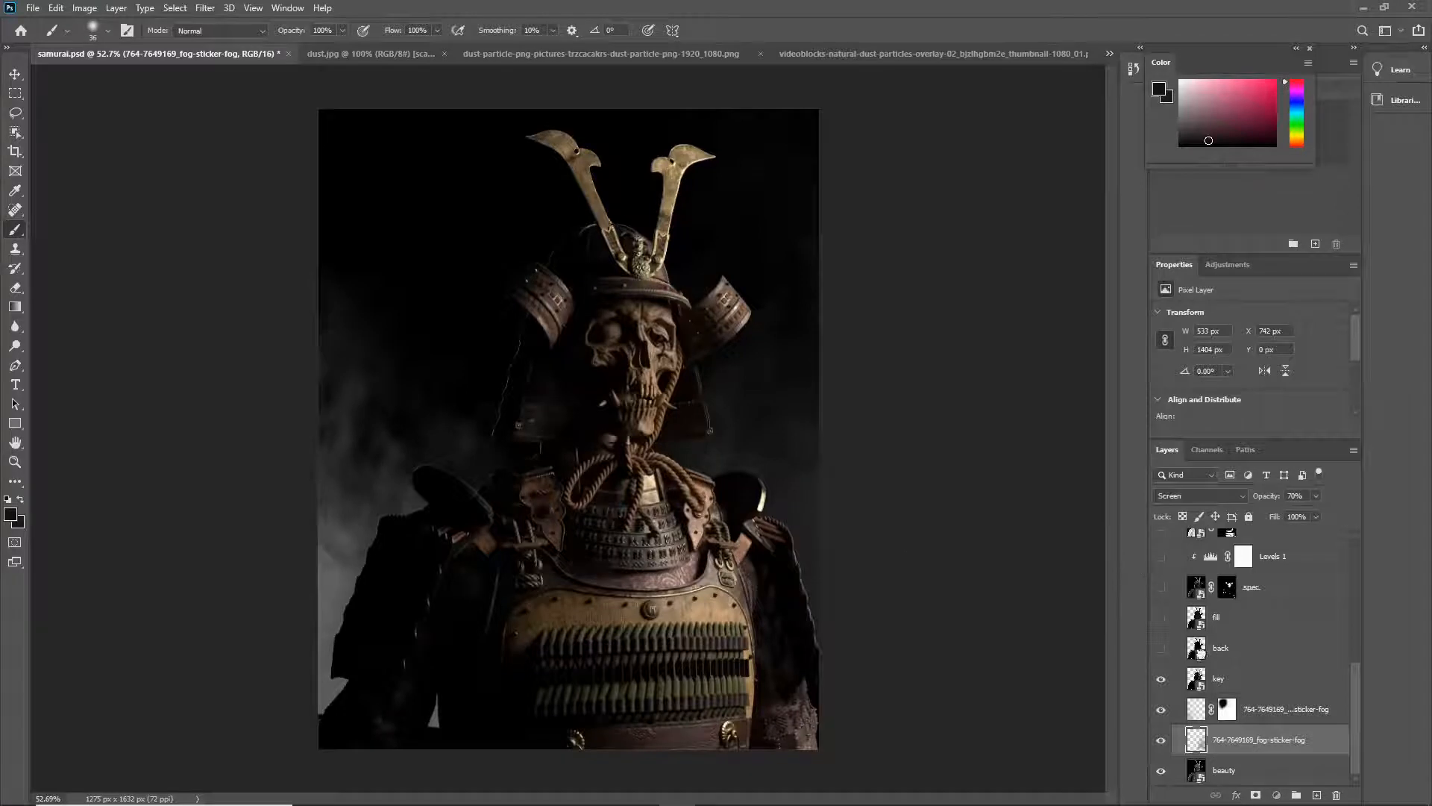
left_click(1203, 652)
left_click(1160, 648)
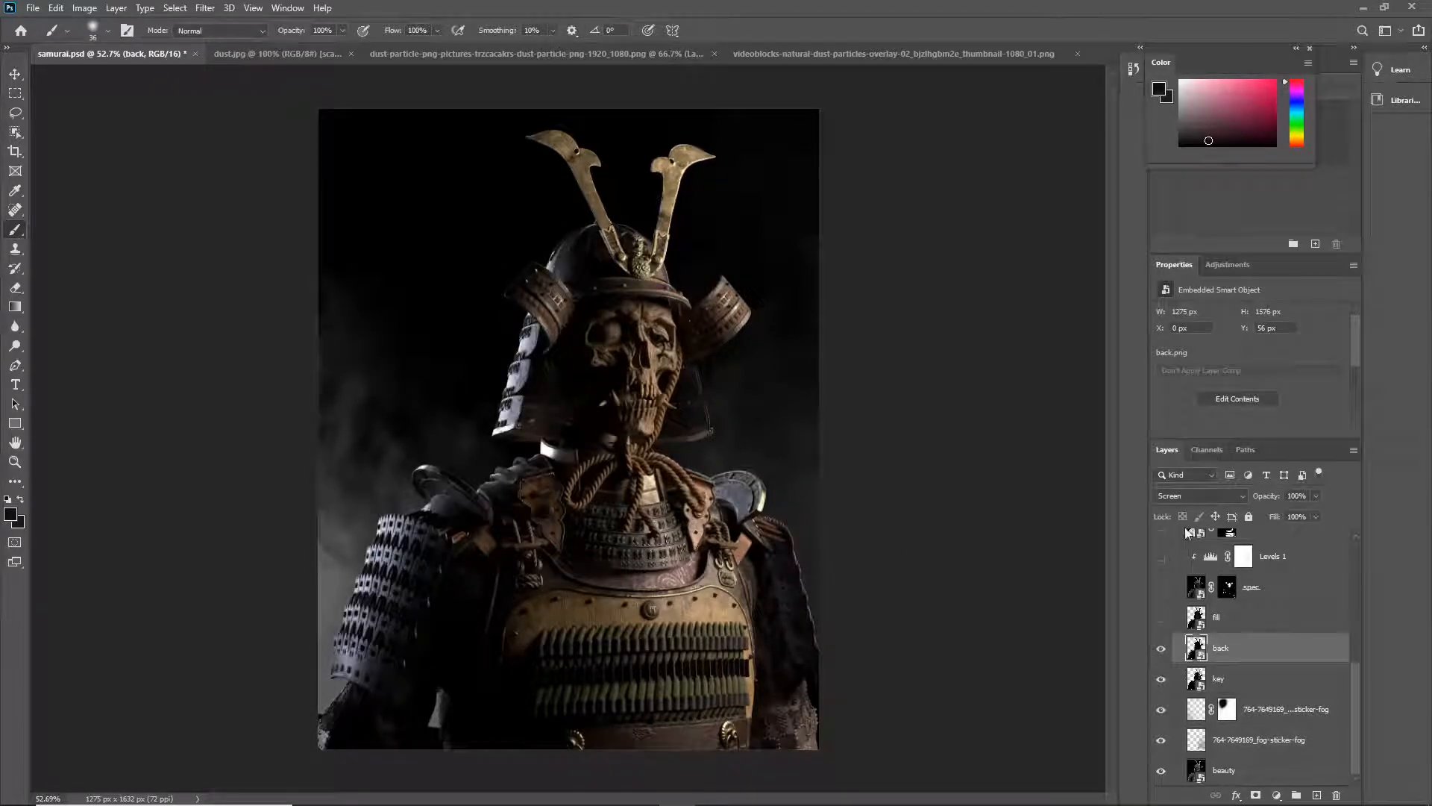
left_click(1180, 494)
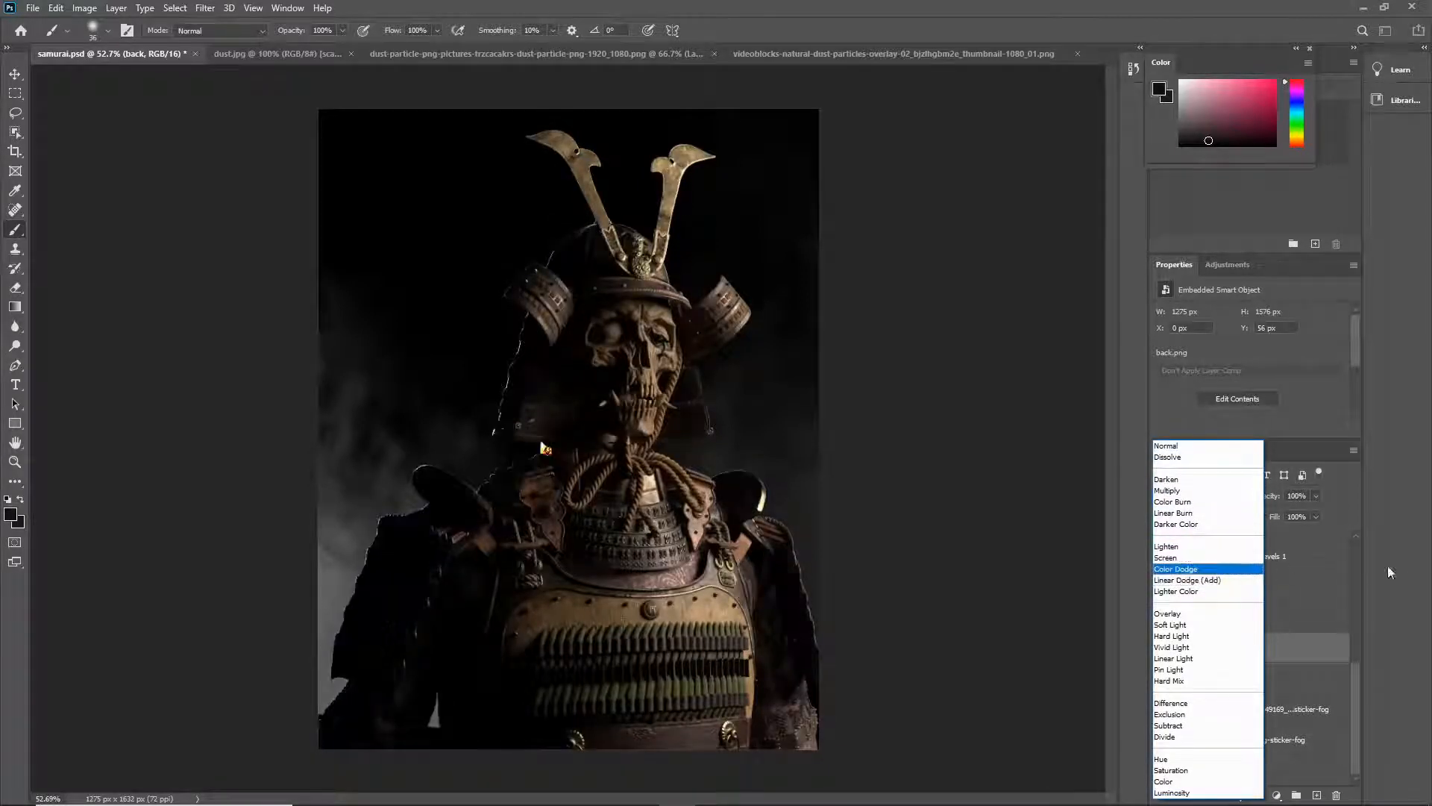
left_click(1368, 587)
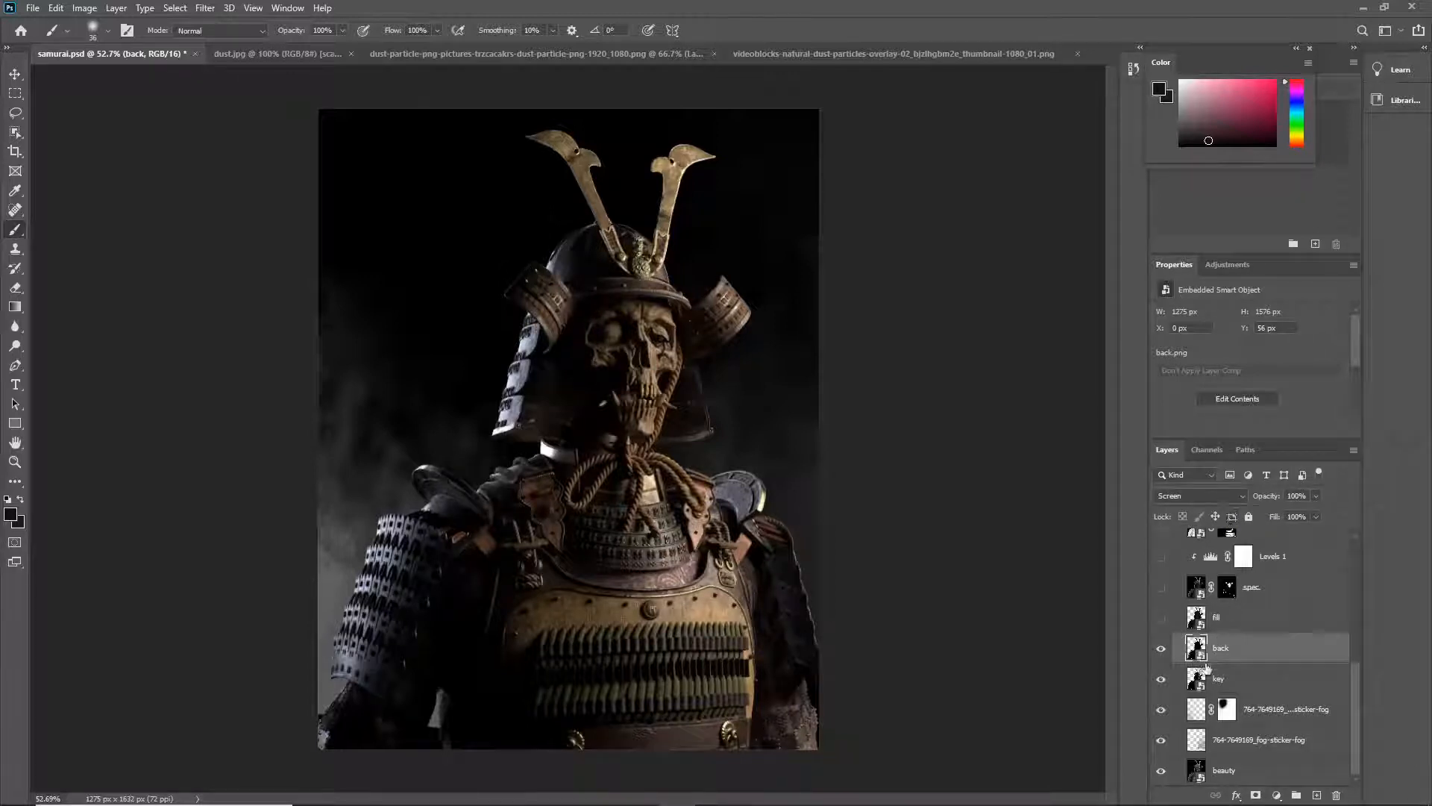
Step: Turn on the fill light layer and toggle its visibility to compare its effect on the skull
left_click(1227, 619)
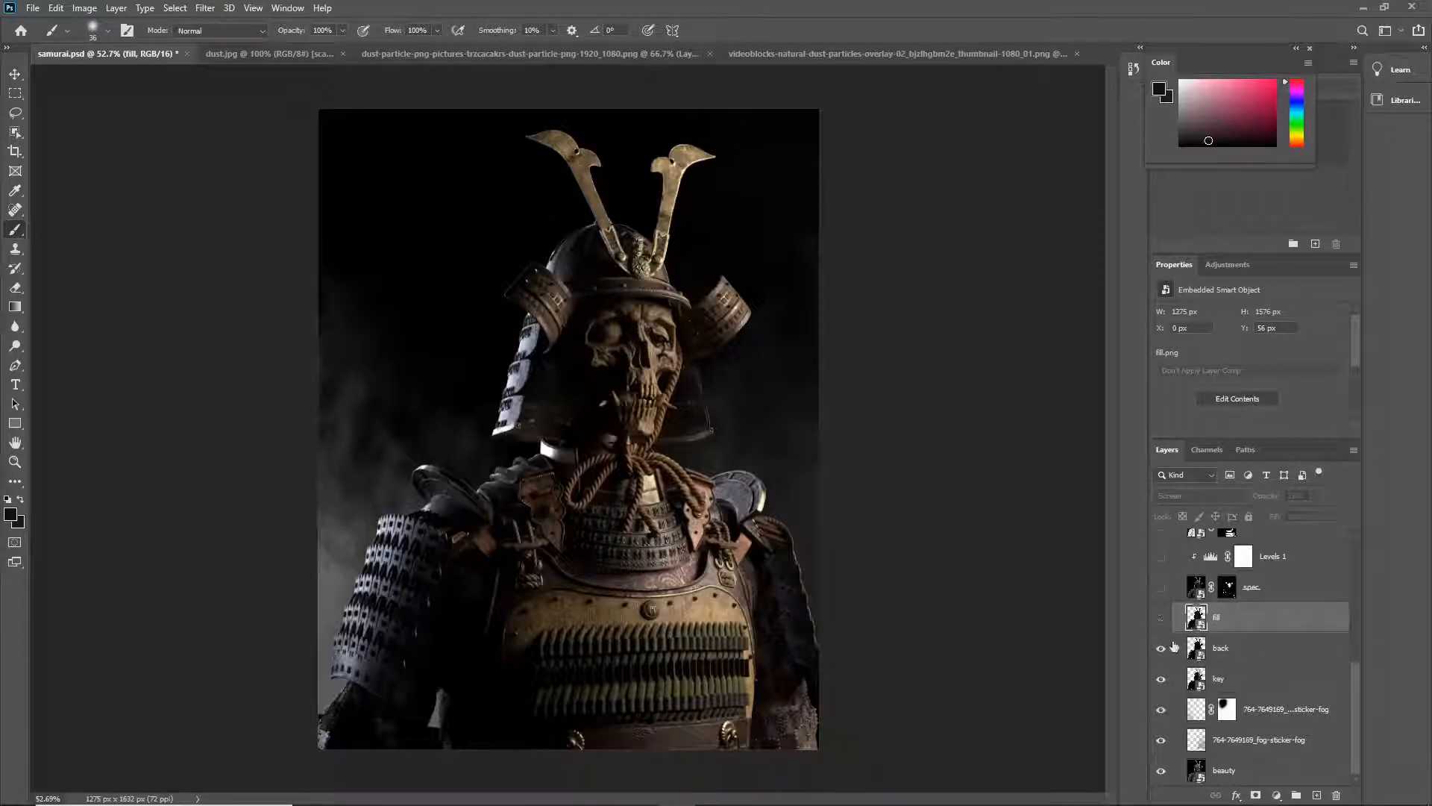
left_click(1160, 618)
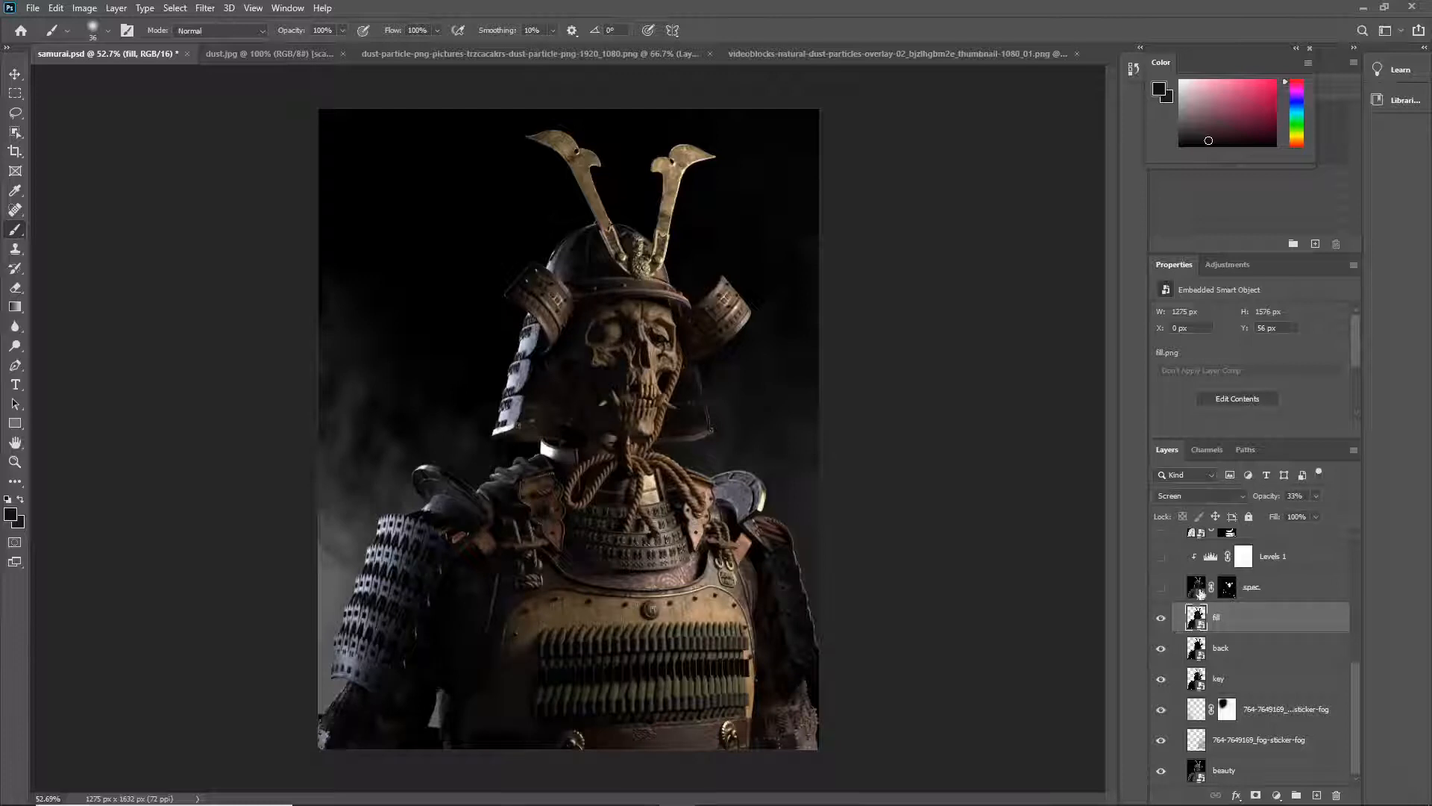
left_click(1162, 618)
left_click(1161, 619)
left_click(1163, 619)
left_click(1162, 618)
scroll(548, 412, "up", 2)
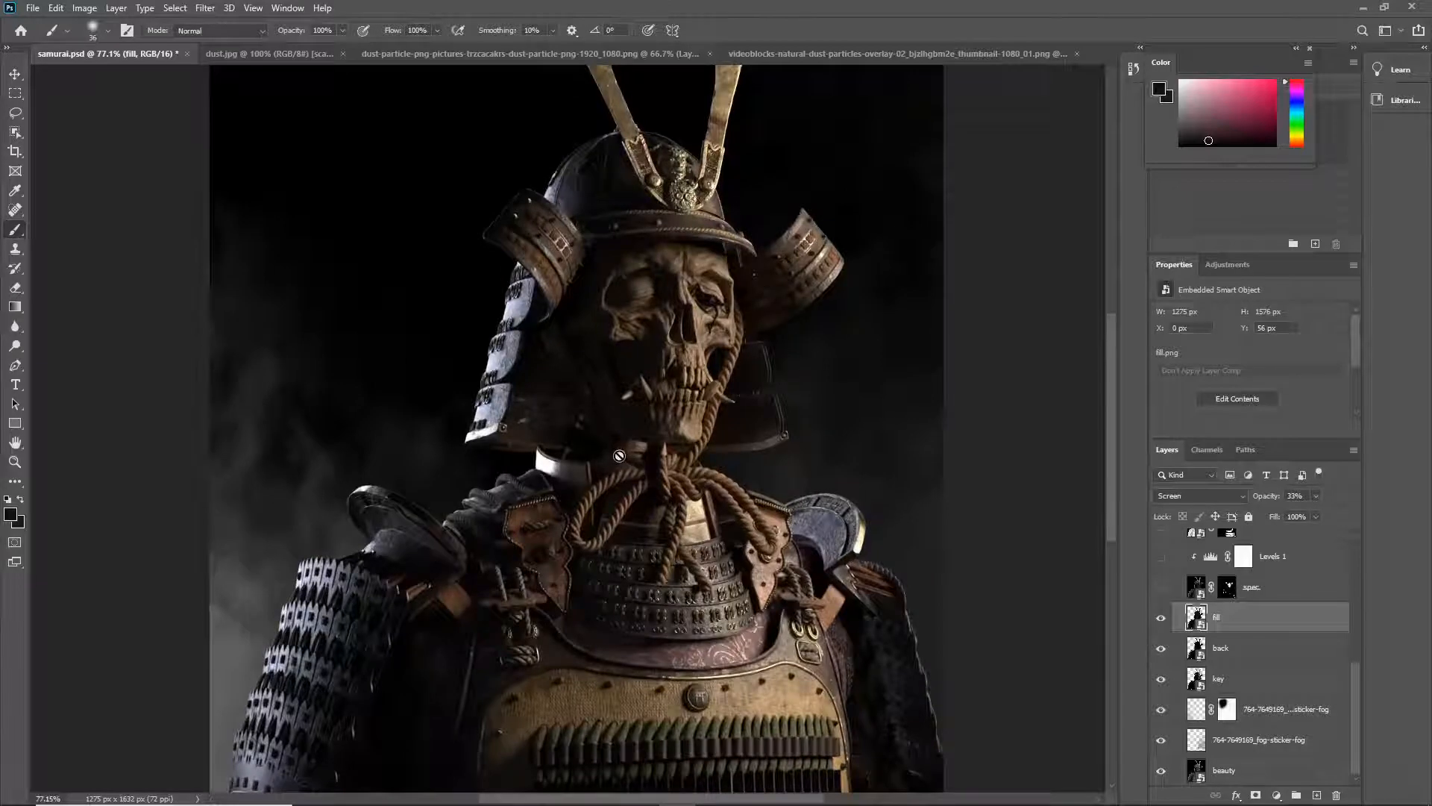
left_click(1160, 618)
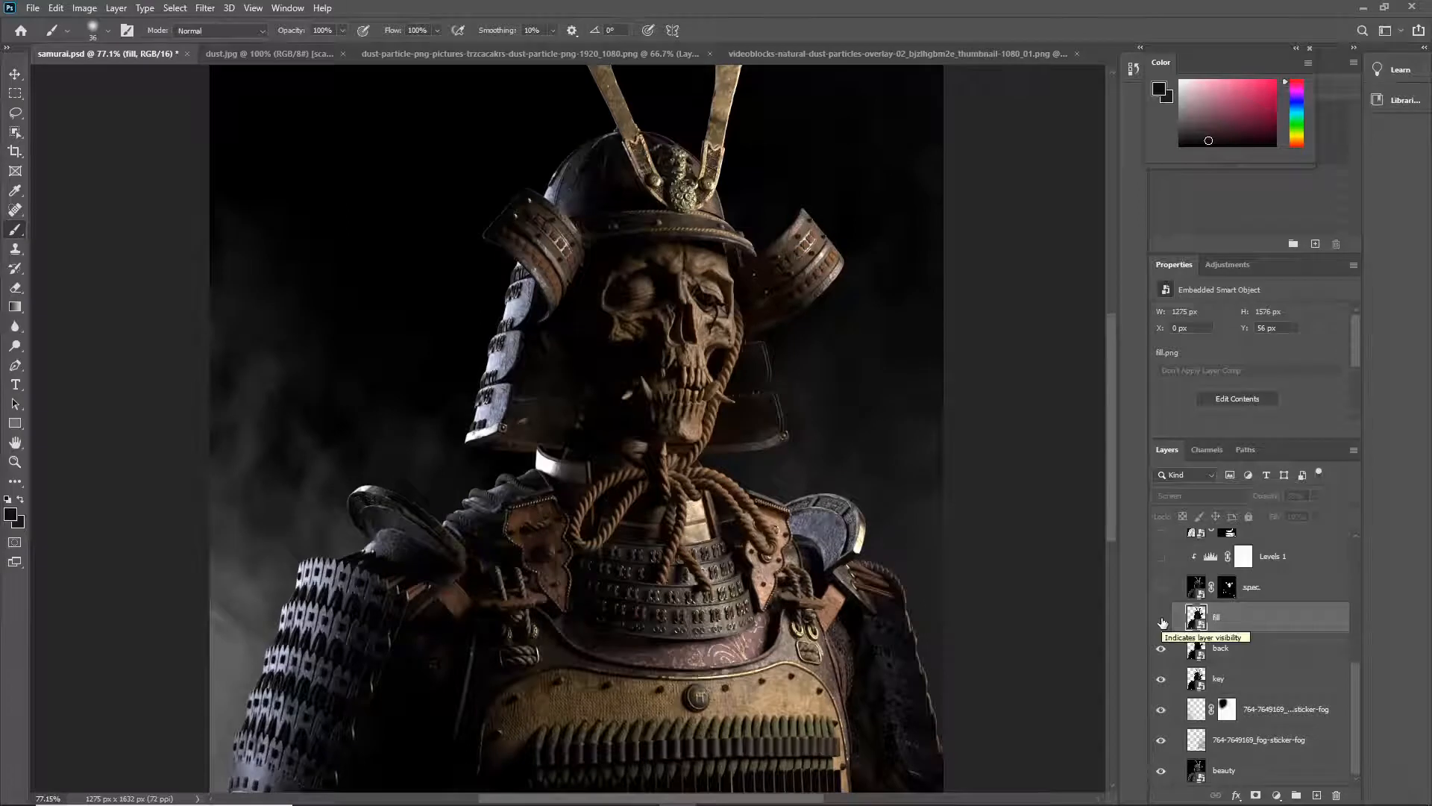
left_click(1161, 619)
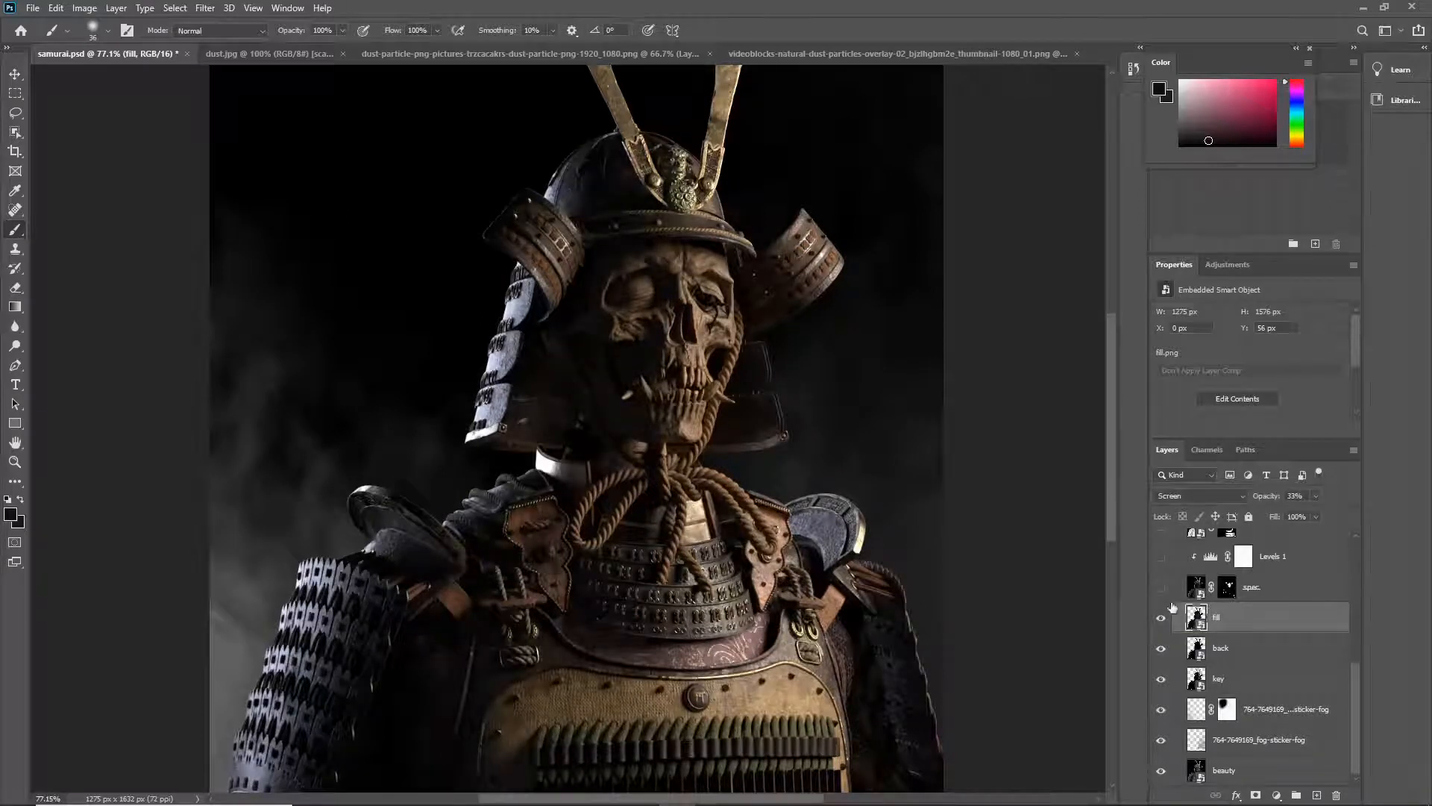
Step: Show and select the spec layer, and disable its layer mask
scroll(1171, 616, "up", 1)
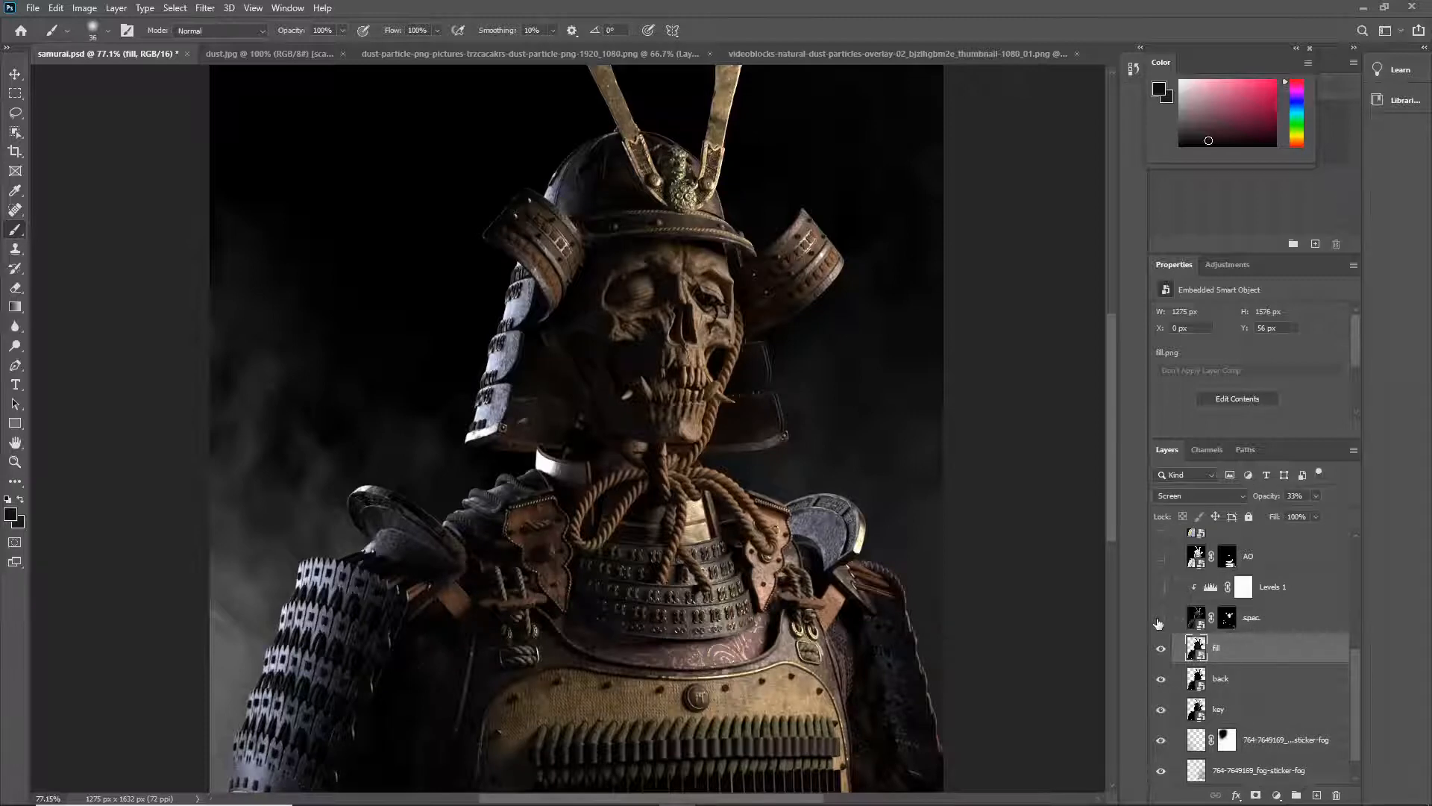
left_click(1161, 619)
left_click(1194, 617)
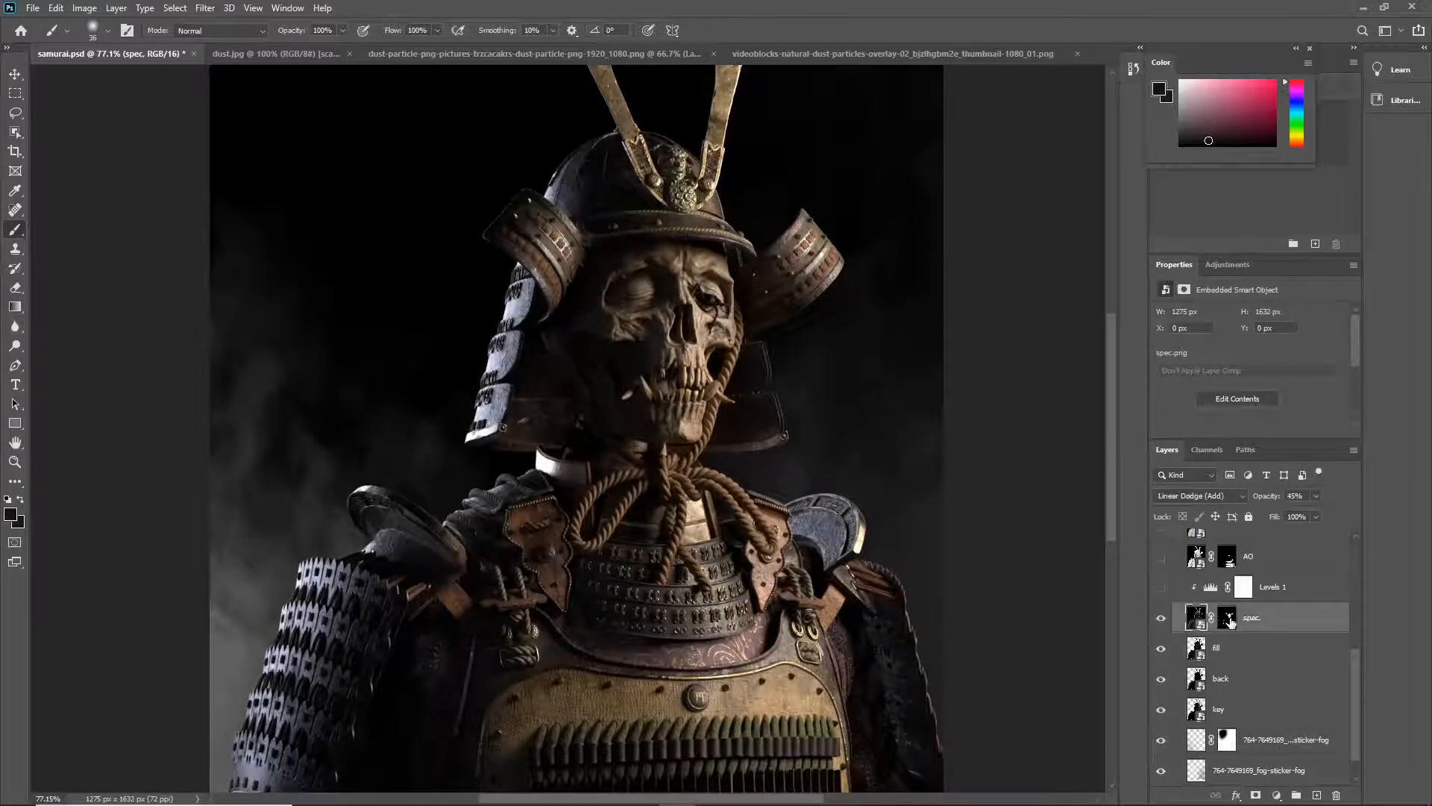
left_click(1227, 617, "shift")
Step: Toggle the unmasked spec layer's visibility repeatedly to compare the armor with and without specular highlights
left_click(1158, 619)
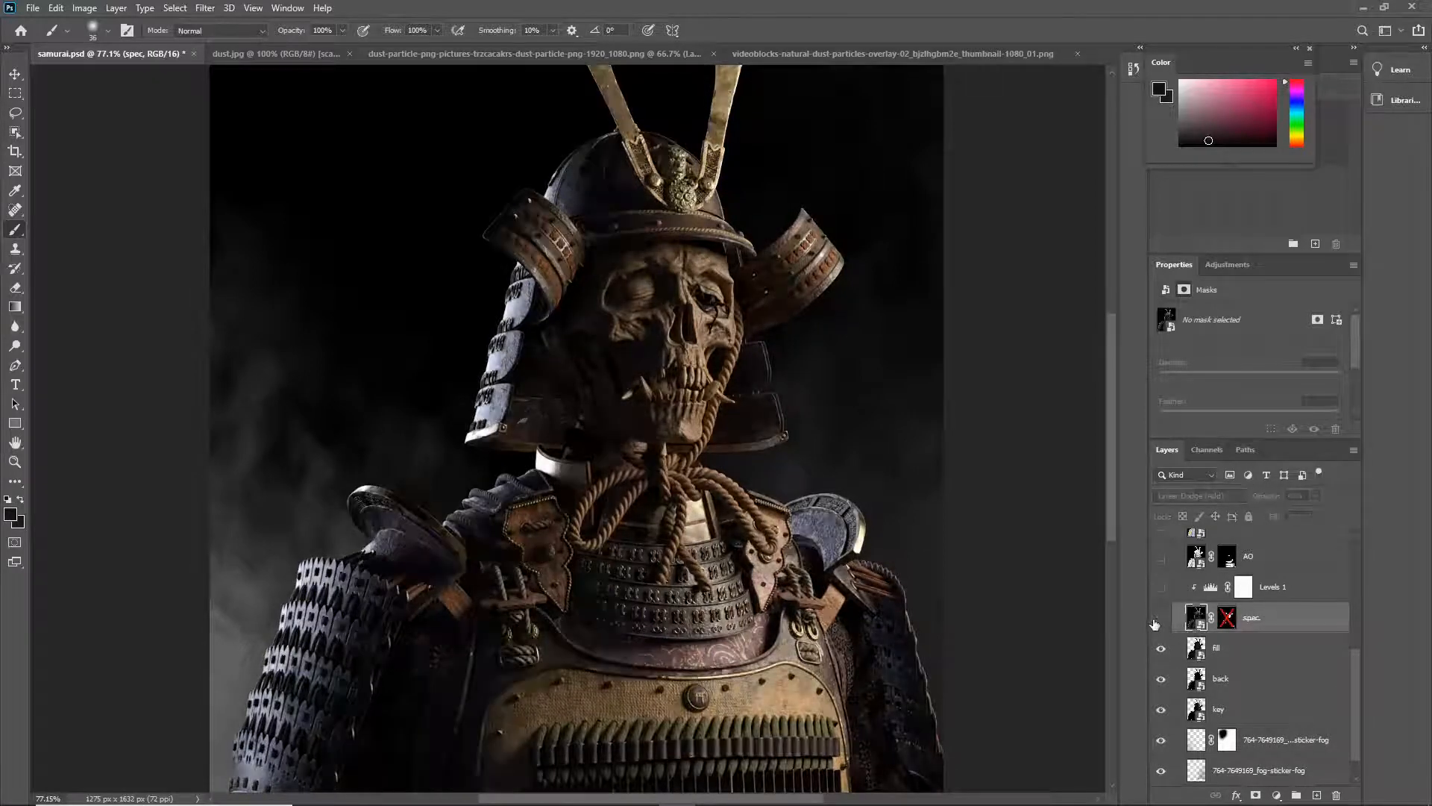
left_click(1156, 619)
left_click(1158, 620)
left_click(1159, 619)
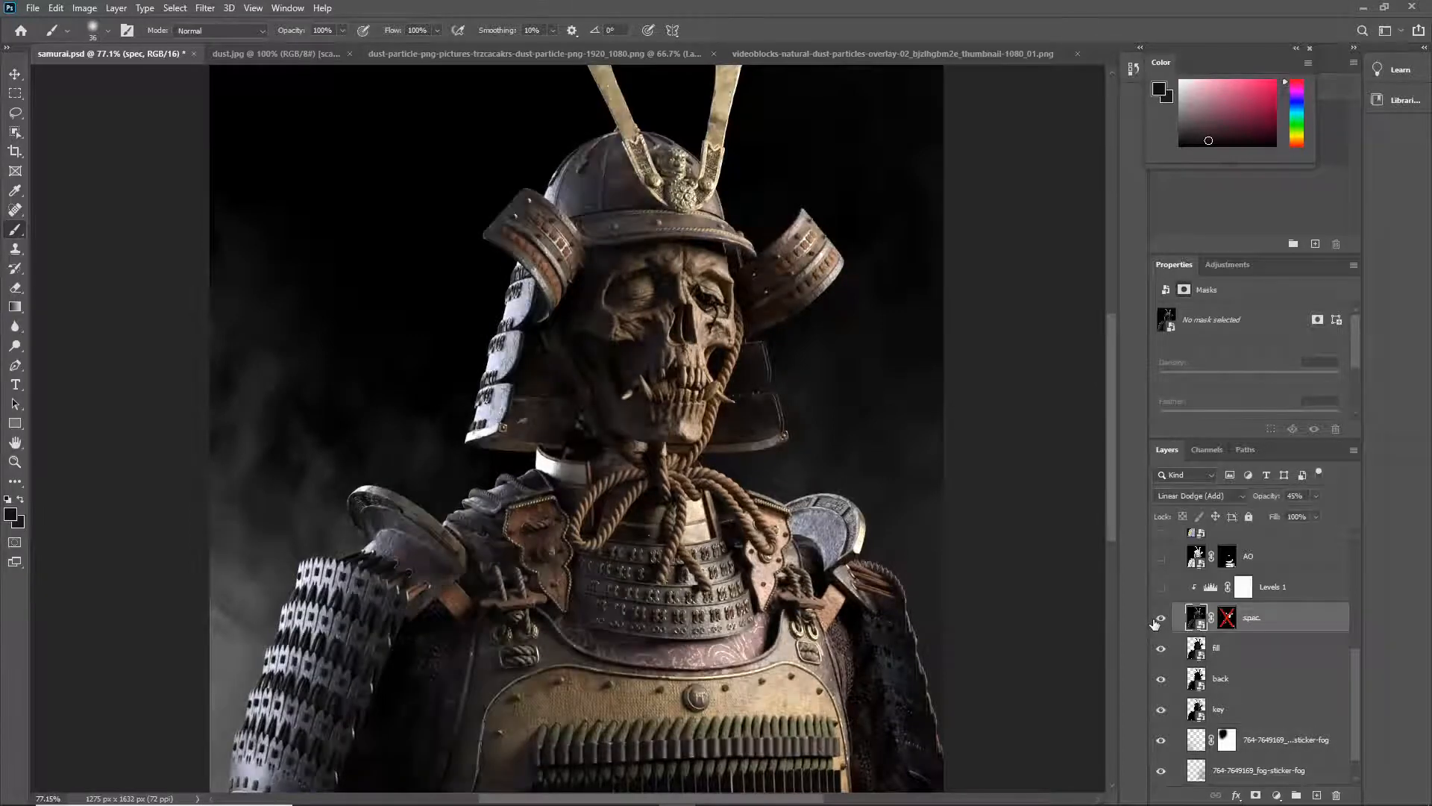
left_click(1159, 619)
left_click(1158, 619)
left_click(1158, 619)
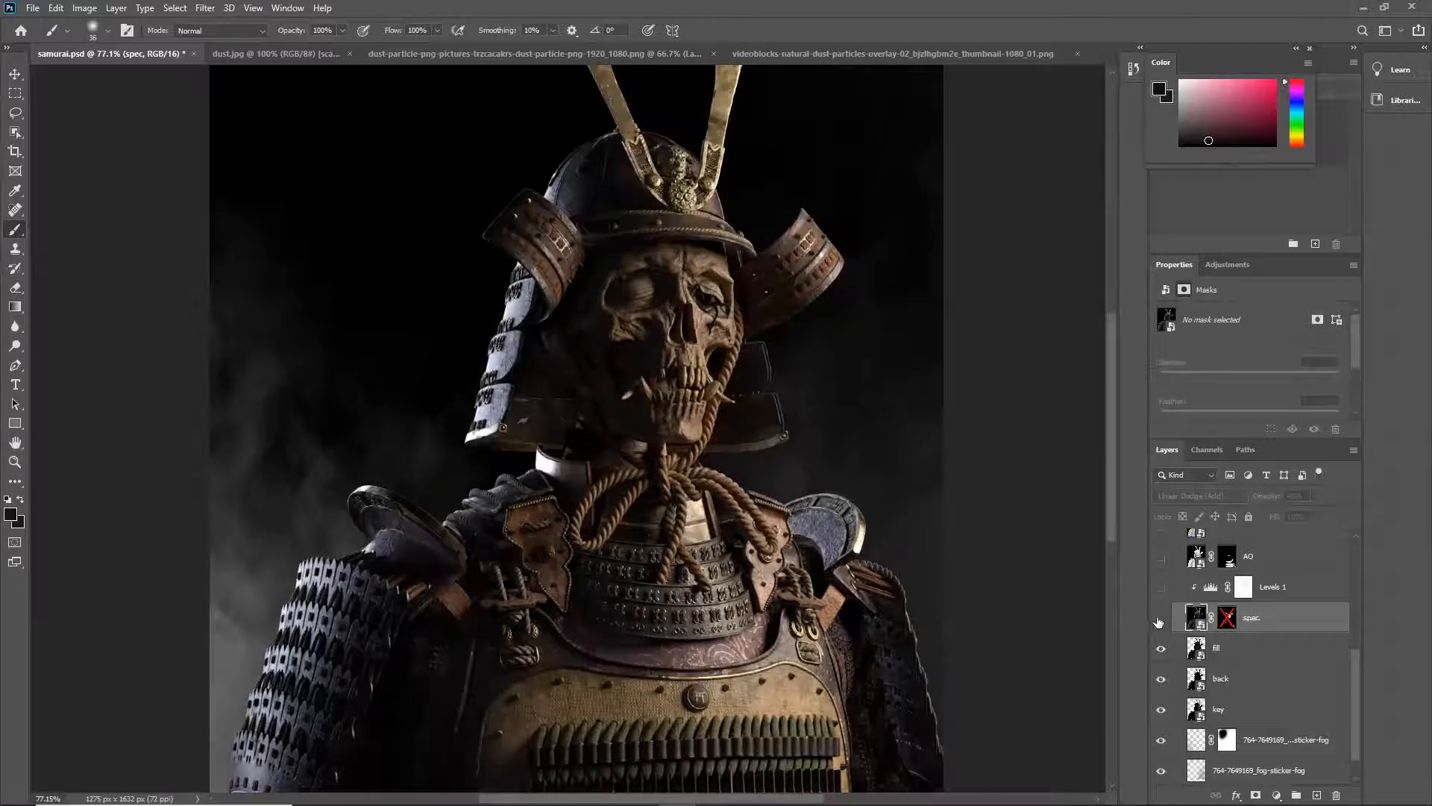
left_click(1161, 619)
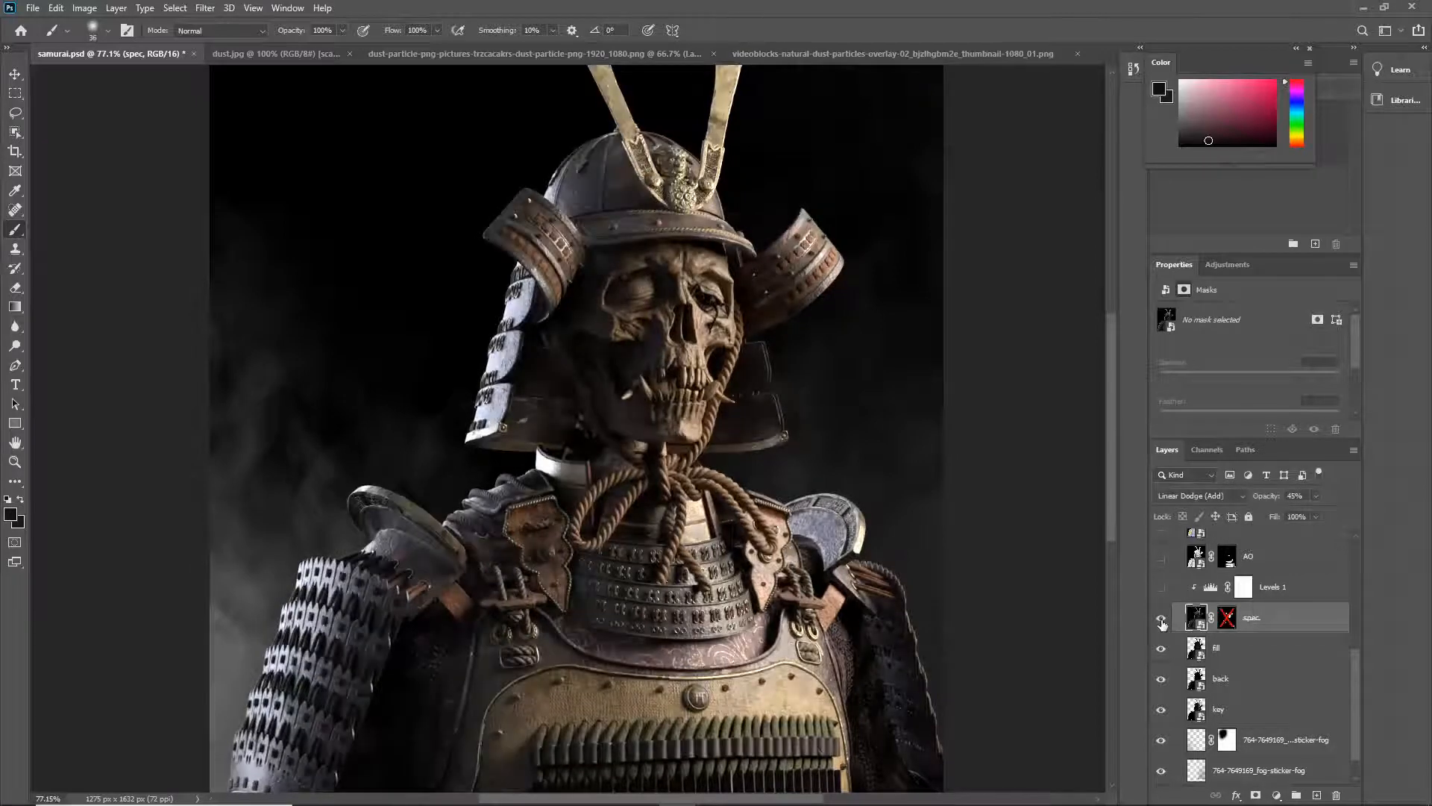
left_click(1161, 619)
left_click(1161, 619)
Step: Turn on the Levels 1 adjustment clipped to the spec layer and compare the image with spec hidden and shown
left_click(1160, 588)
left_click(1160, 587)
left_click(1160, 587)
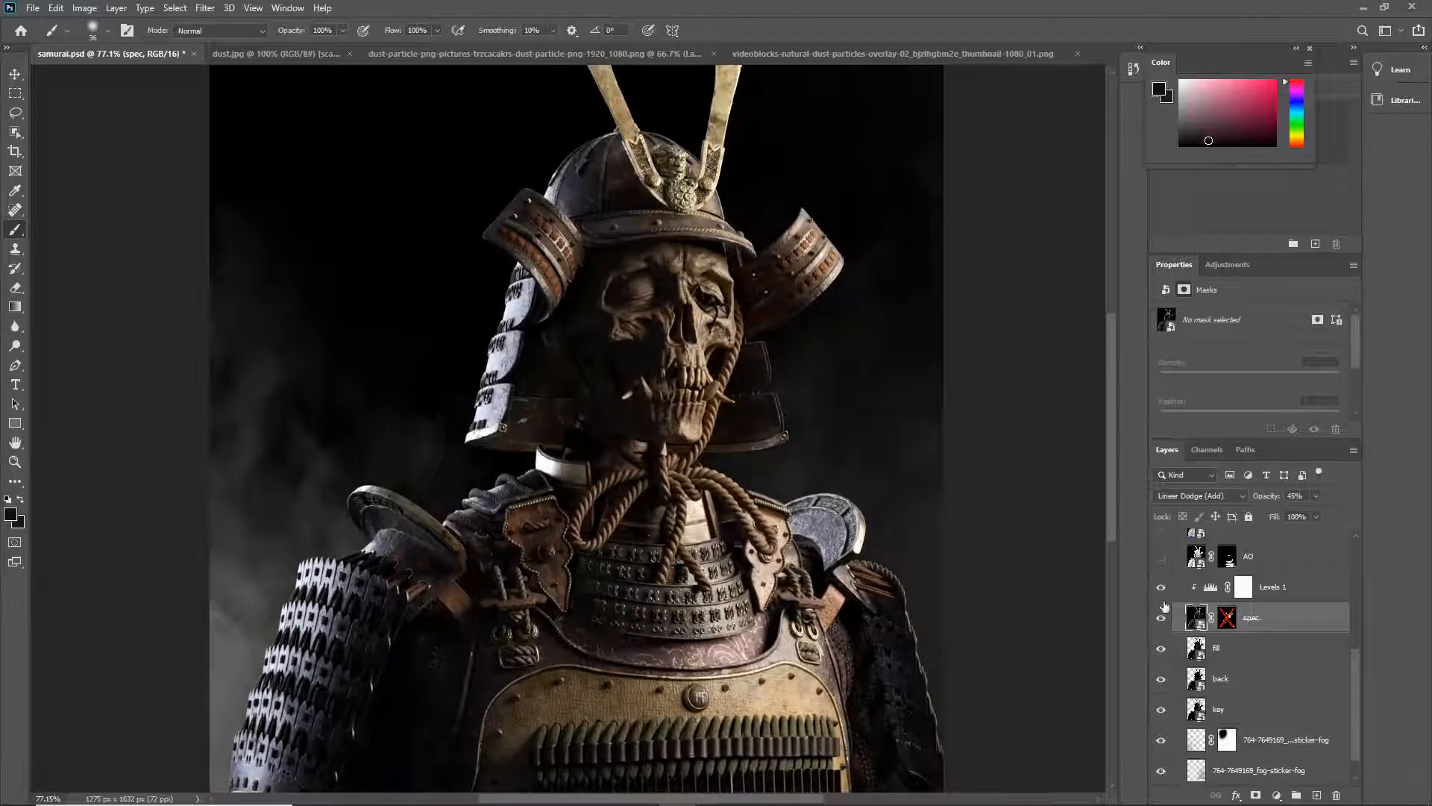
left_click(1162, 619)
left_click(1162, 620)
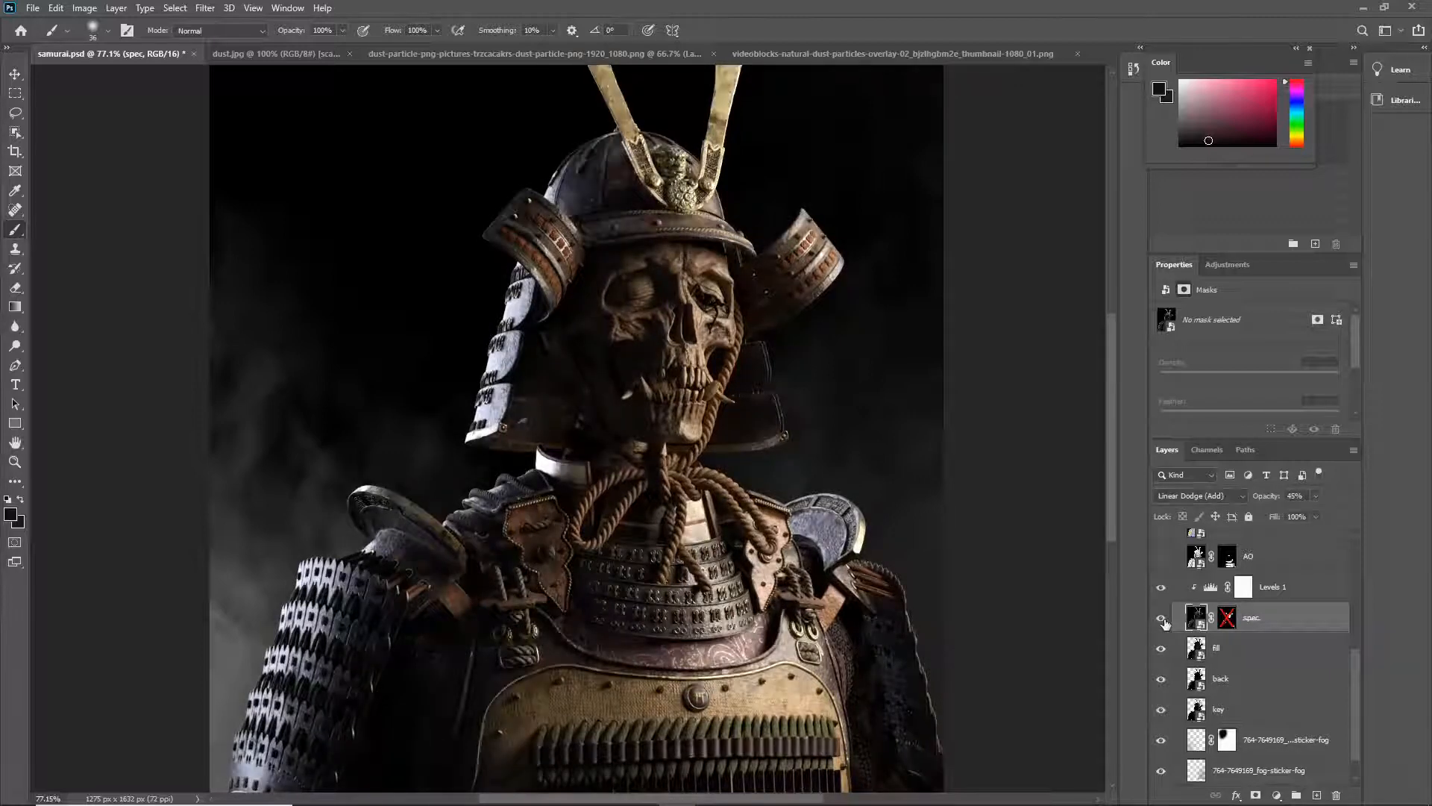
left_click(1162, 619)
left_click(1162, 620)
left_click(1162, 619)
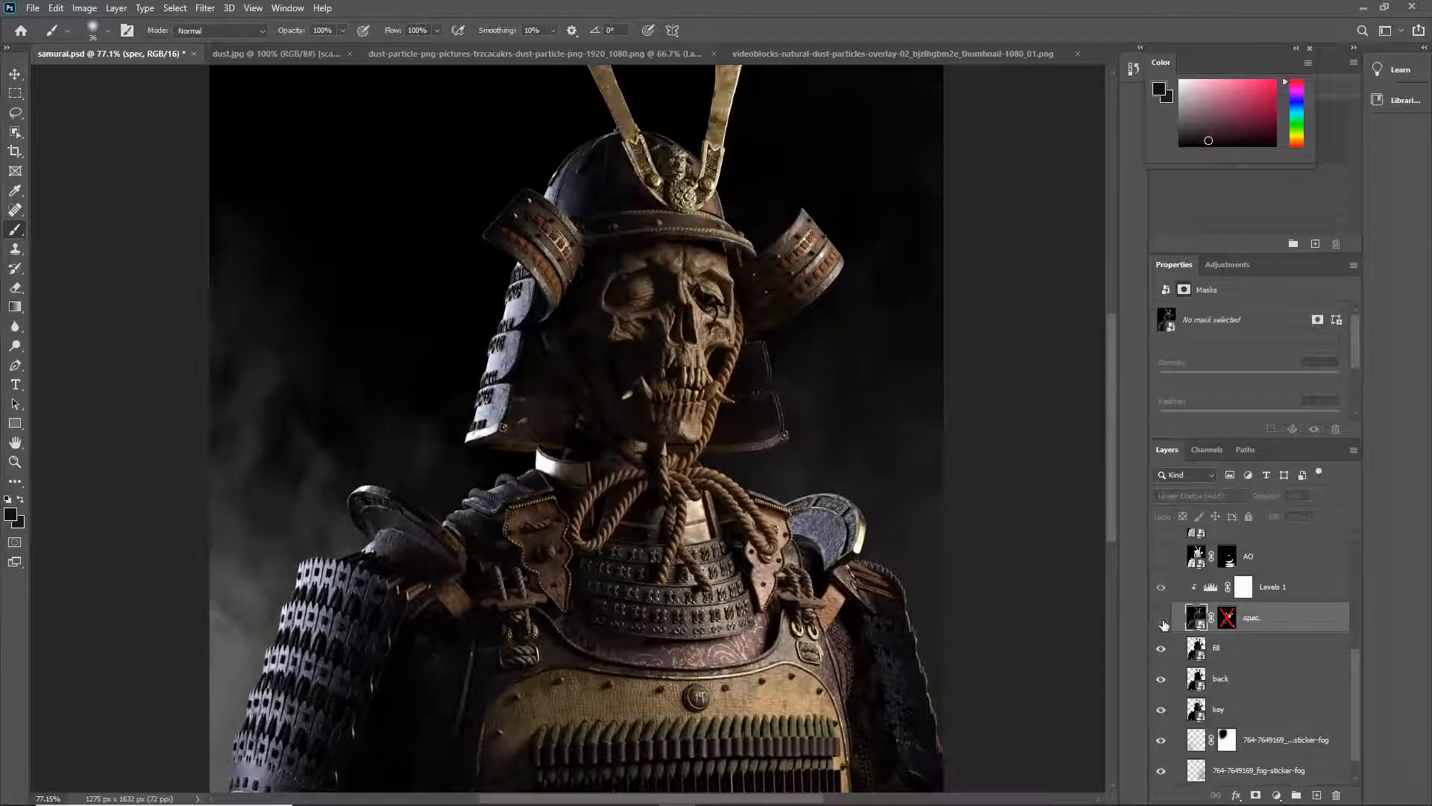
left_click(1162, 619)
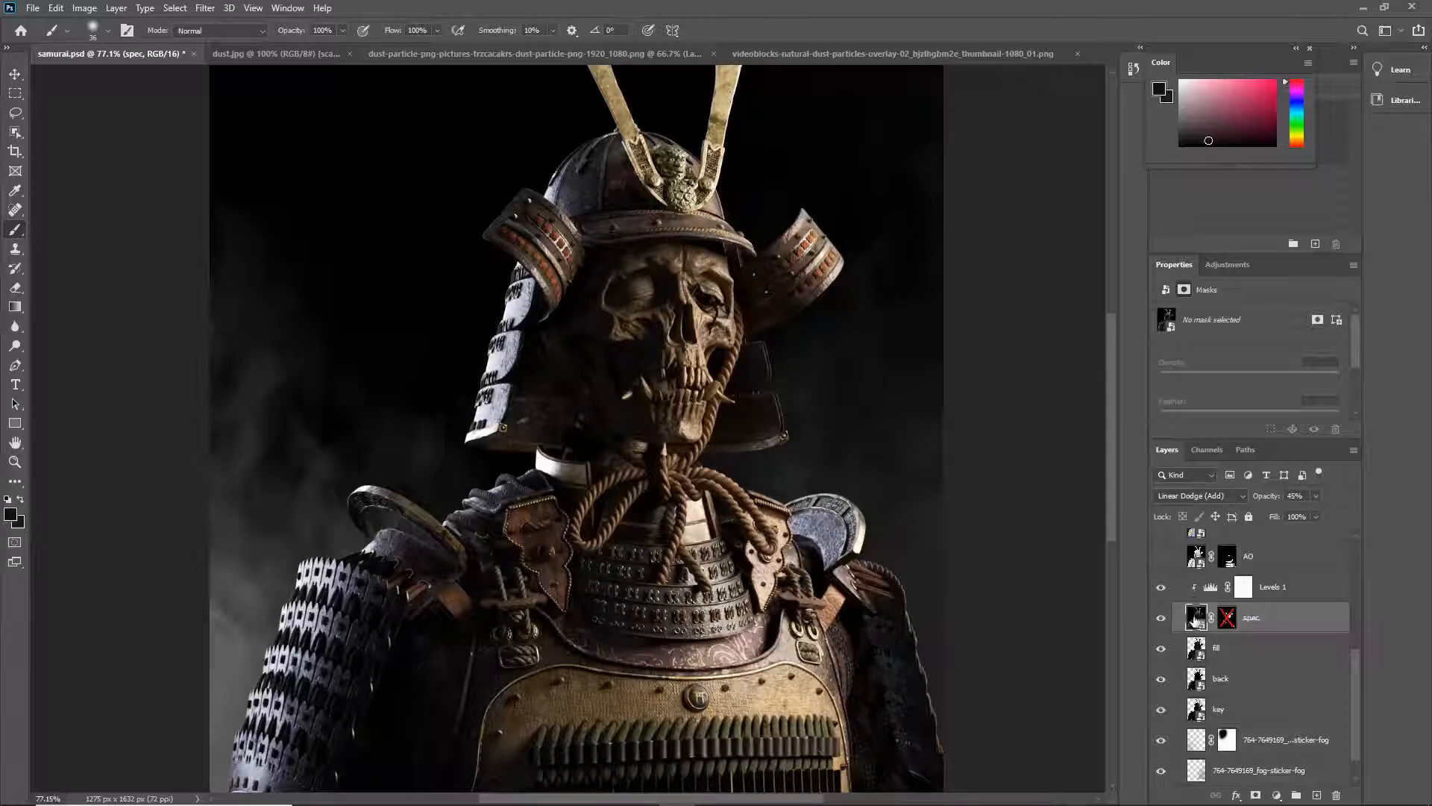
Step: Re-enable the spec layer's mask and toggle the layer's visibility to compare the masked highlights
left_click(1227, 619, "shift")
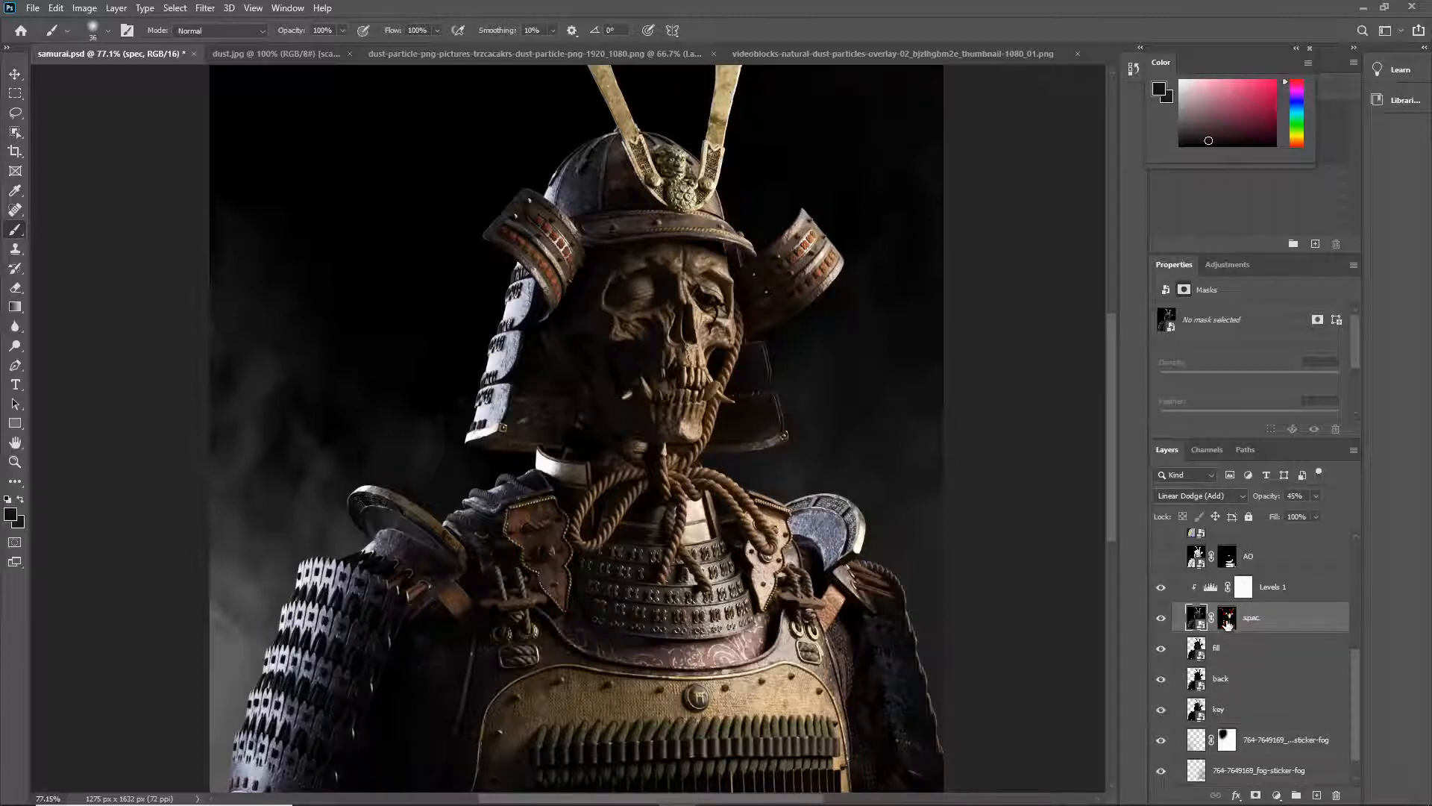
left_click(1160, 618)
left_click(1161, 617)
left_click(1161, 617)
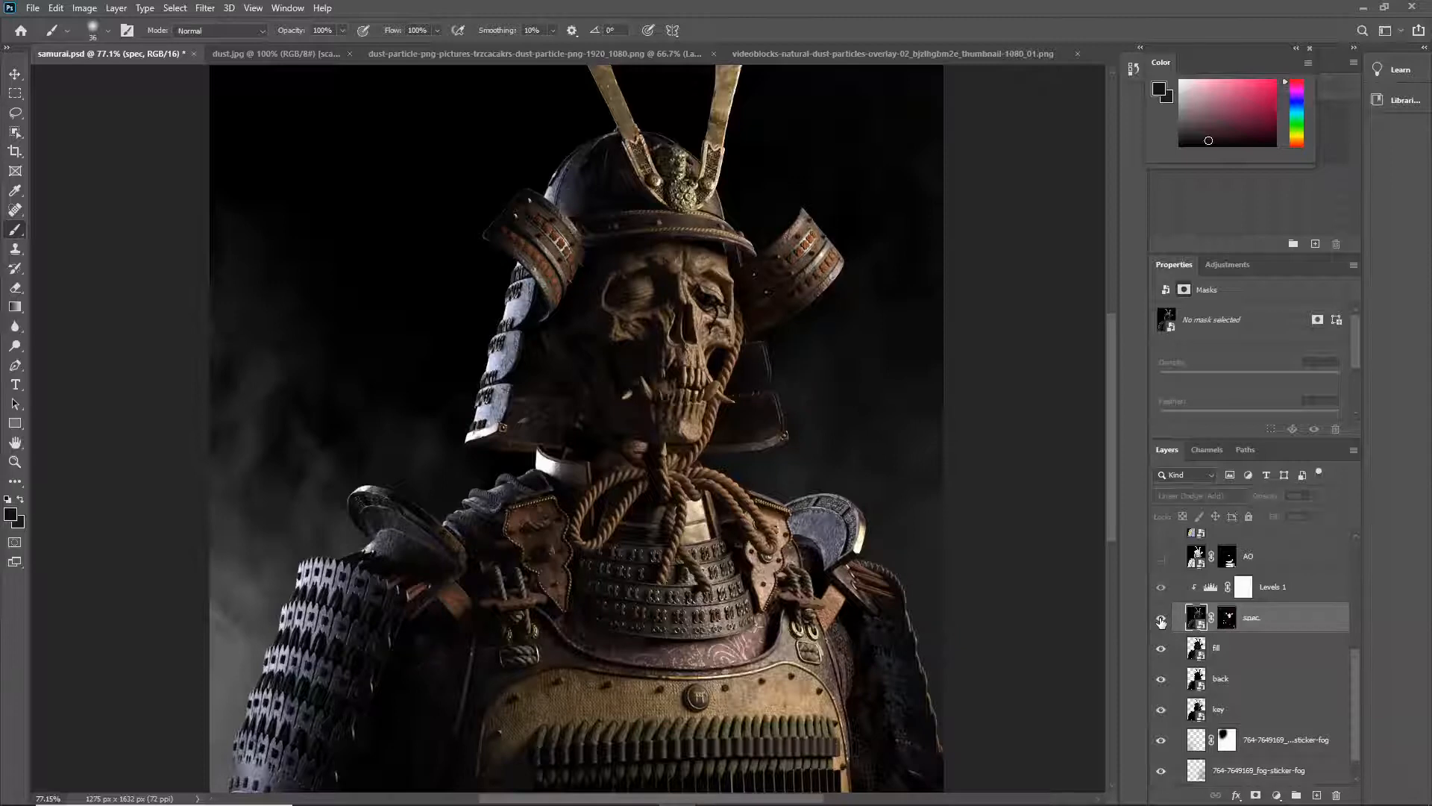
Step: Compare the armor highlights with the spec layer hidden and shown again
left_click(1161, 617)
left_click(1161, 618)
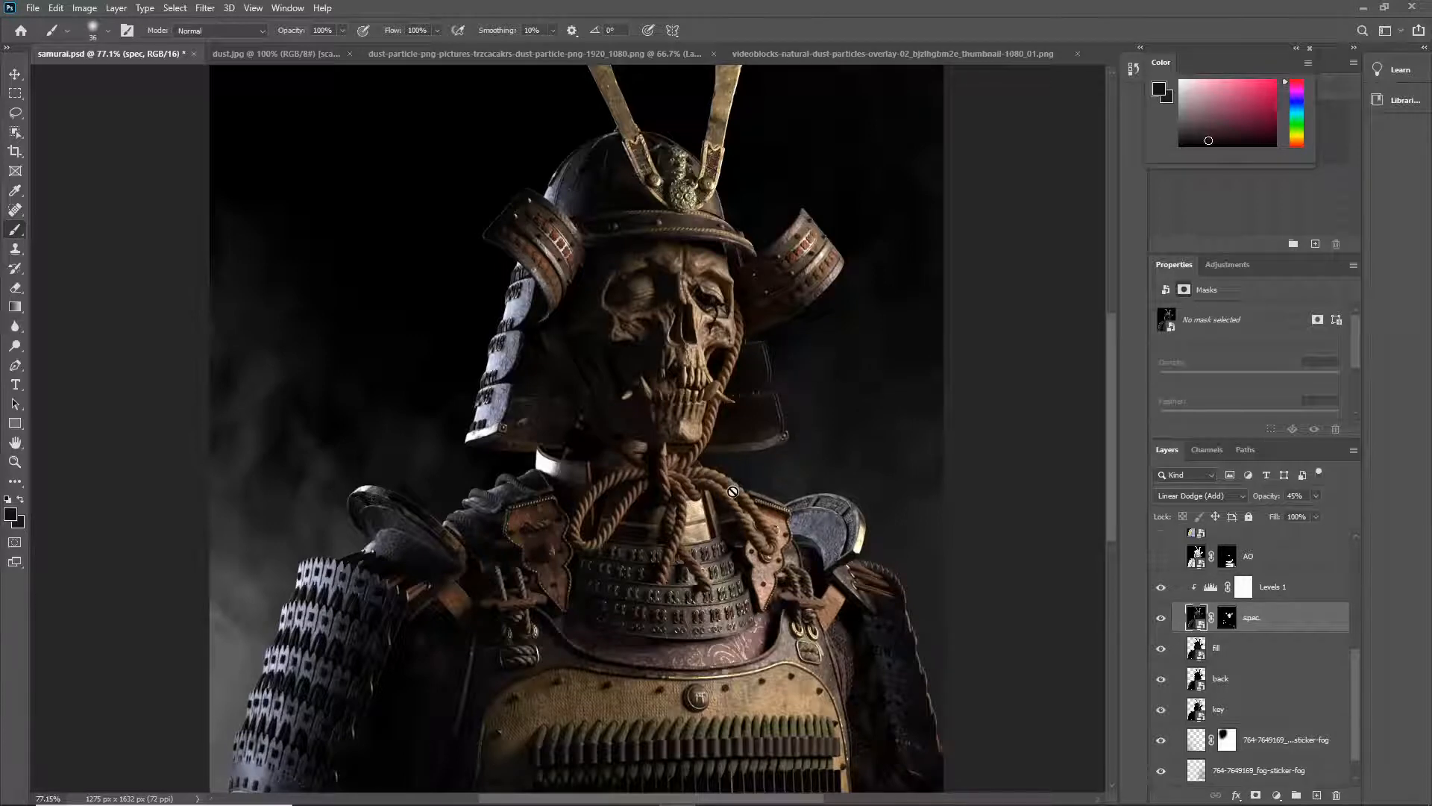
scroll(733, 492, "up", 1)
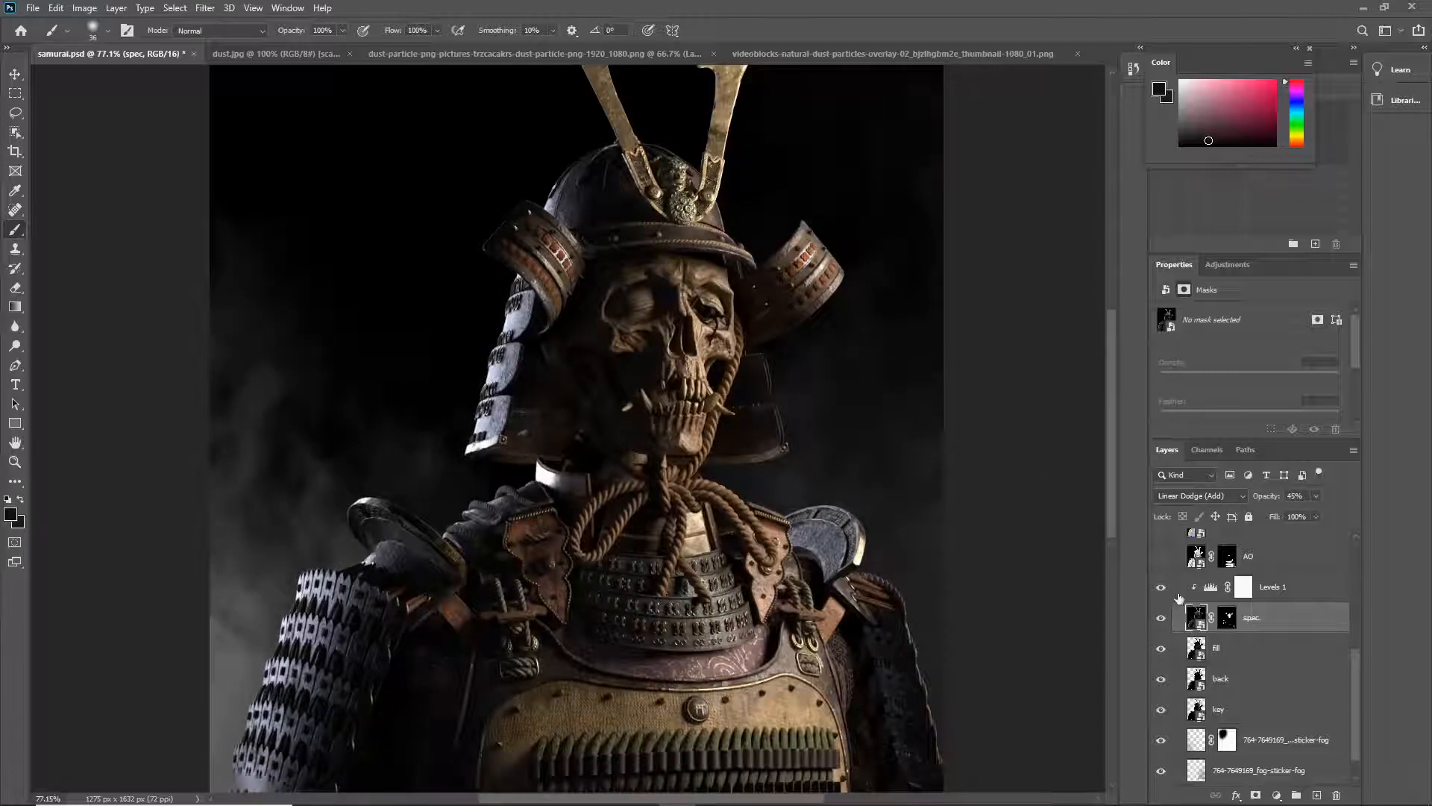
Step: Select the AO layer and make it visible over the composite
left_click(1259, 565)
scroll(1193, 604, "up", 2)
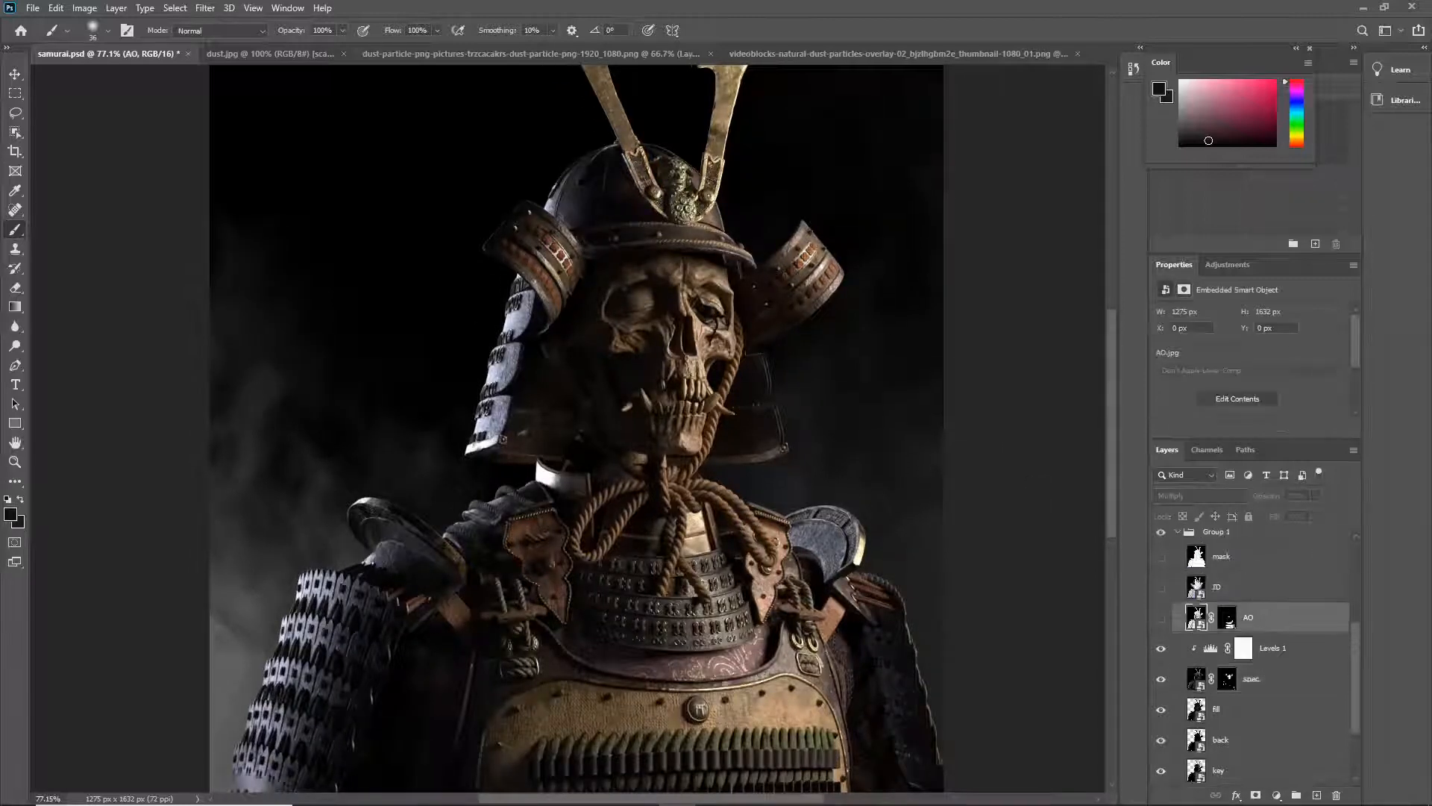
left_click(1164, 621)
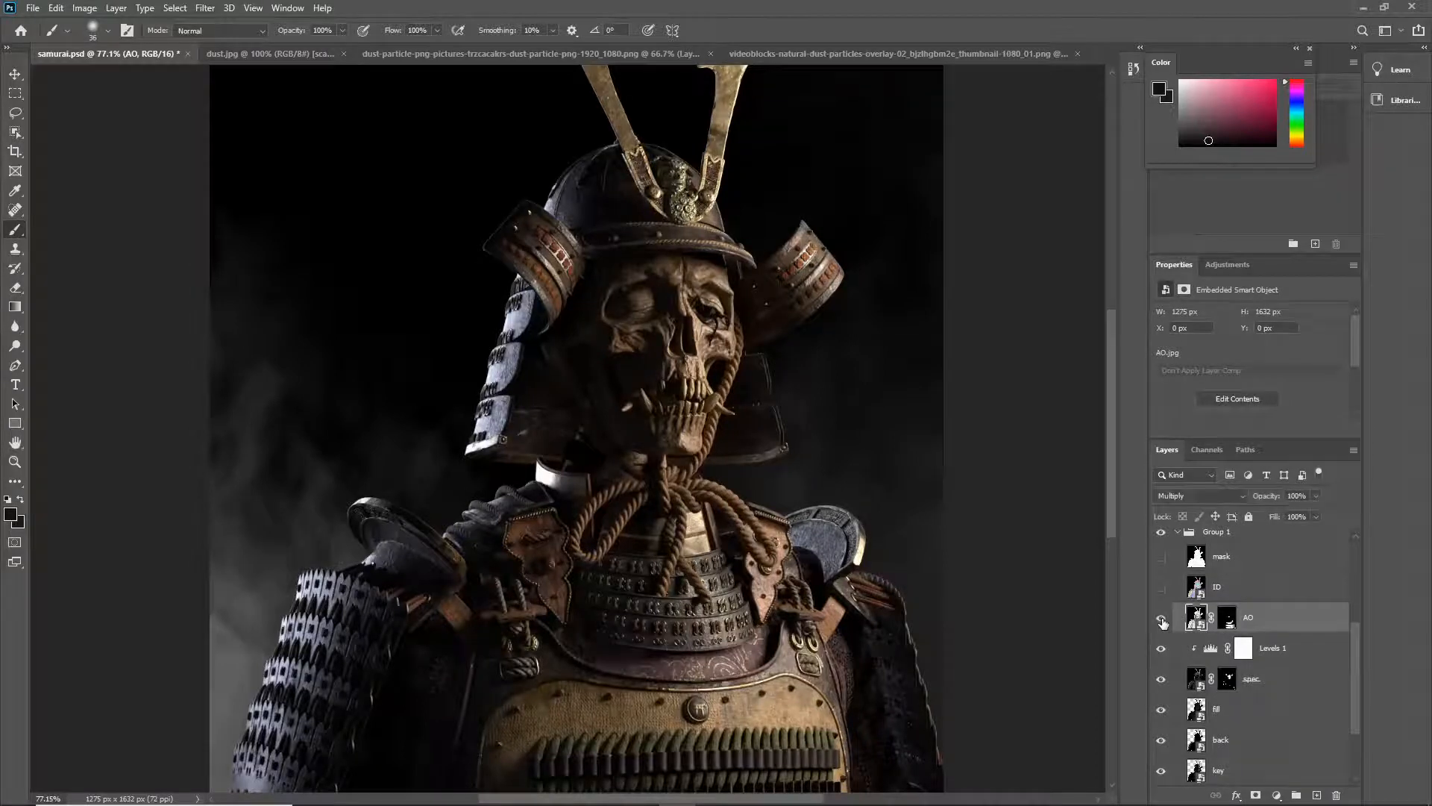
Step: Toggle the AO layer's visibility repeatedly to compare the occlusion shadows on the bust, leaving the layer shown
left_click(1164, 624)
left_click(1162, 619)
left_click(1163, 621)
left_click(1164, 622)
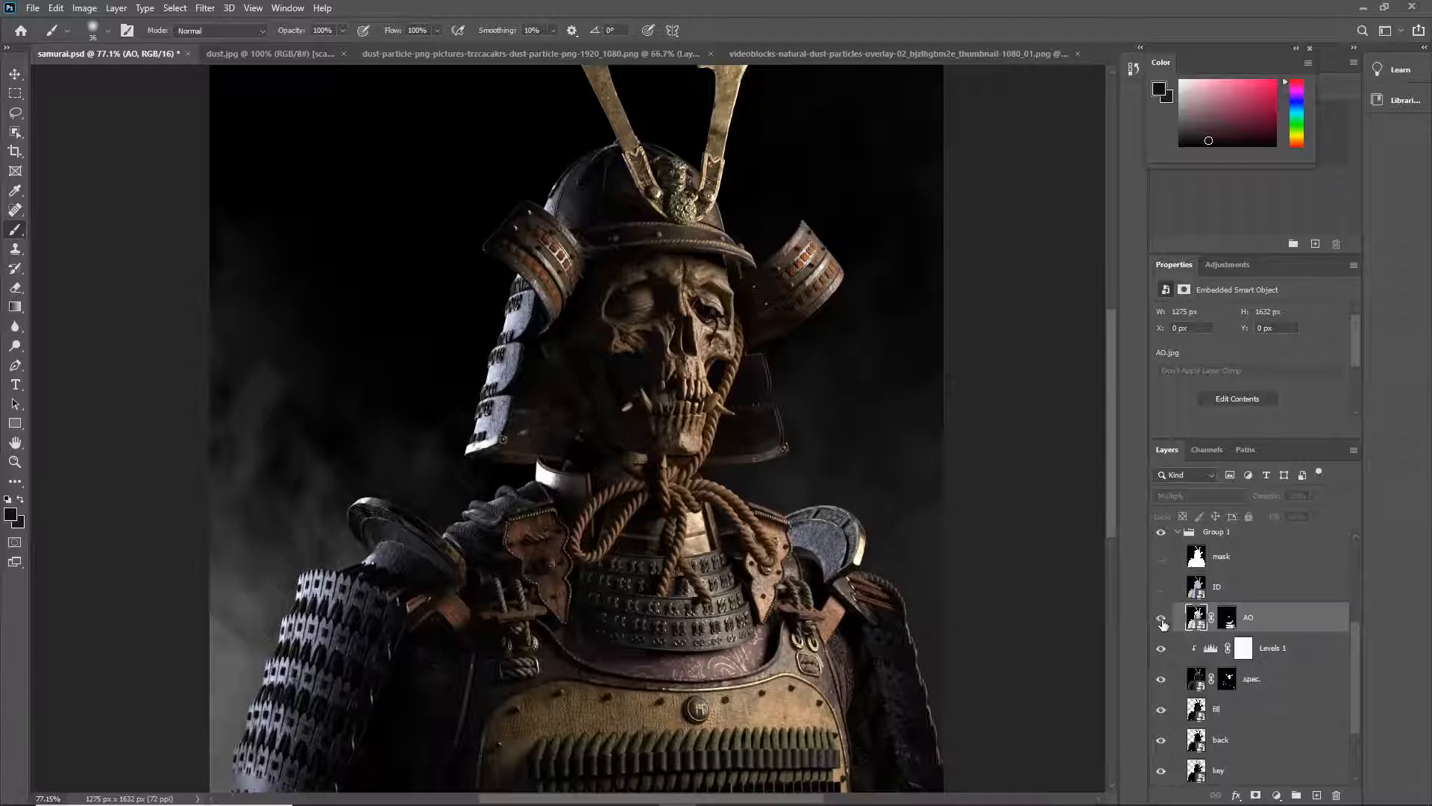
left_click(1164, 621)
left_click(1164, 622)
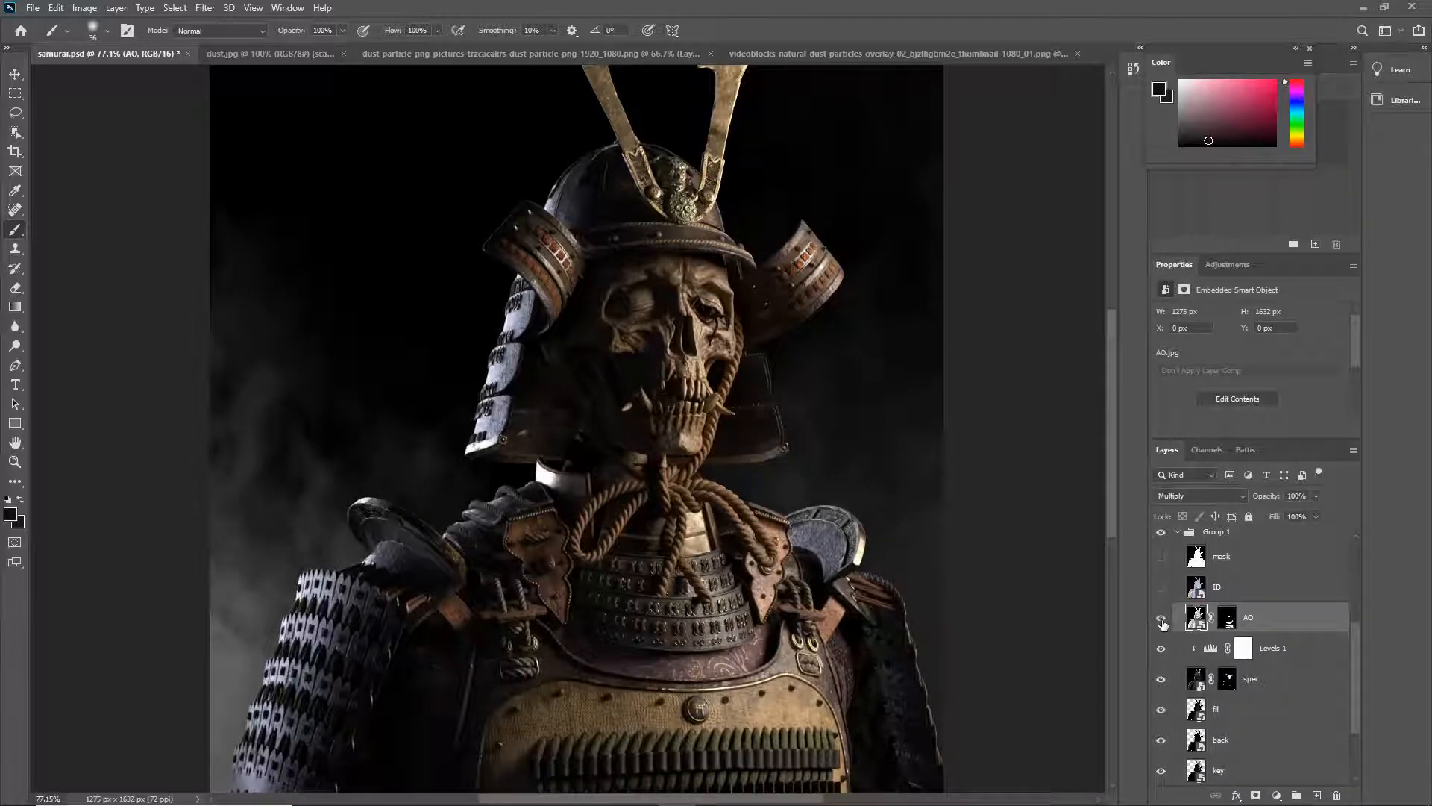
left_click(1163, 622)
left_click(1163, 621)
left_click(1161, 619)
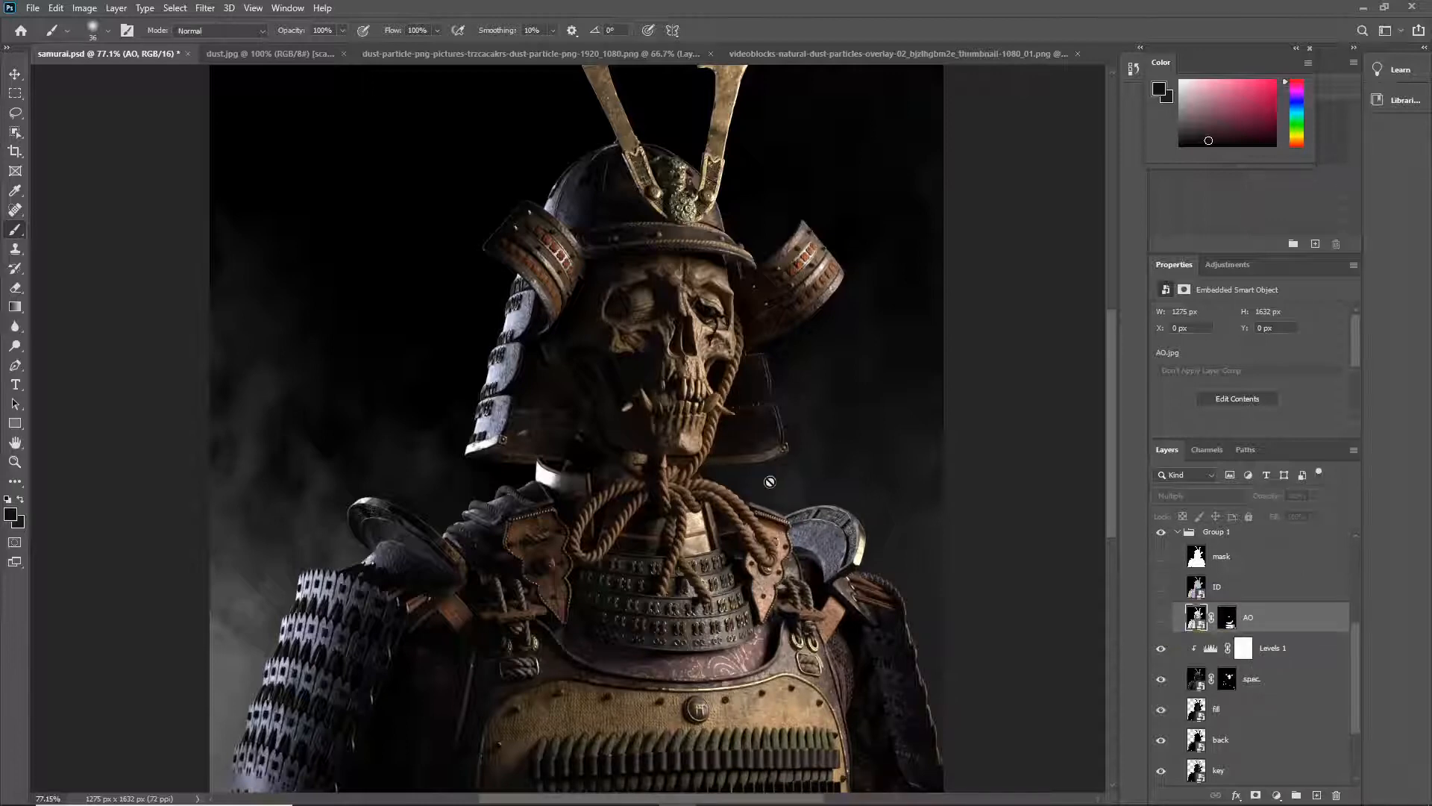
left_click(1161, 620)
Step: Apply HDR Toning to the z2.exr depth pass using the Equalize Histogram method
left_click(145, 8)
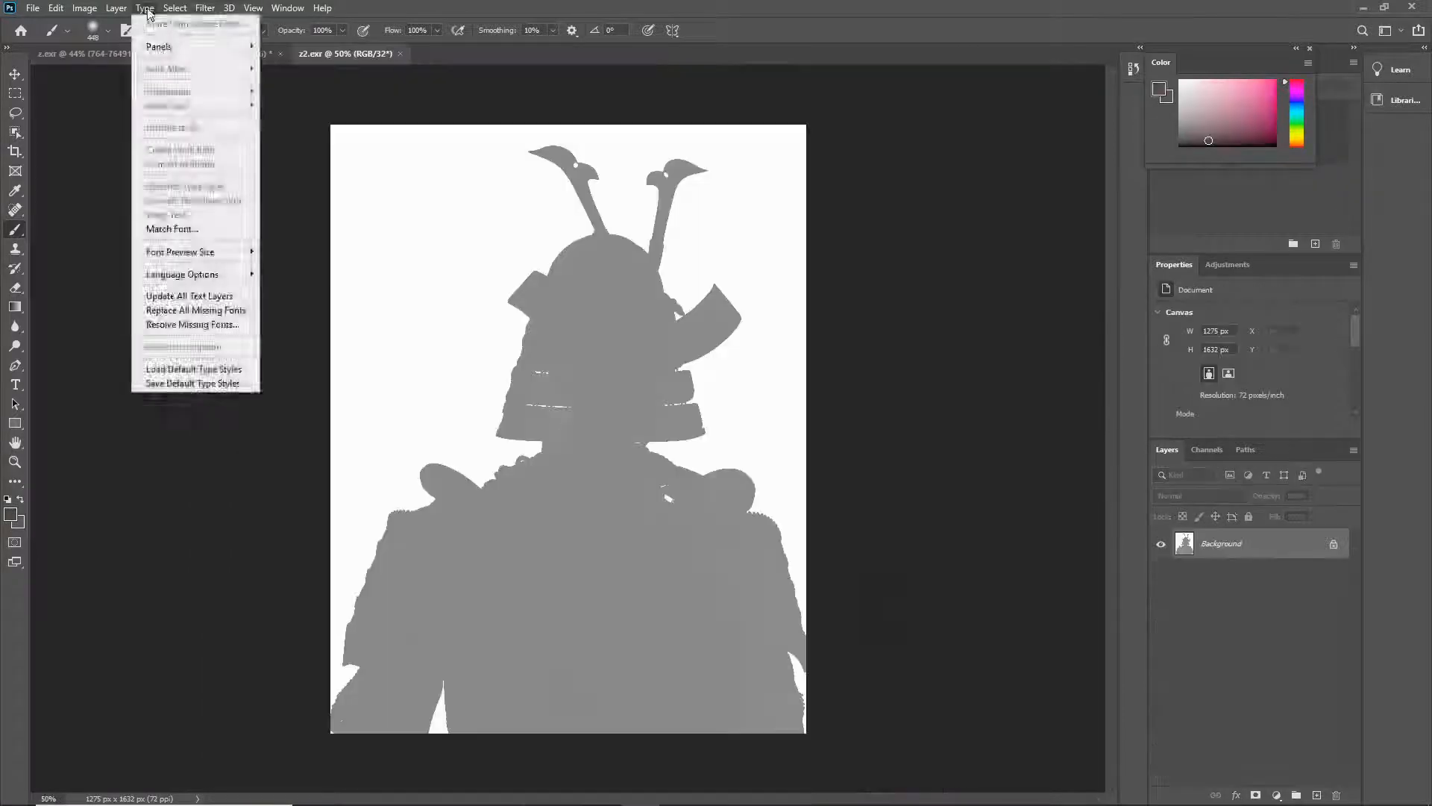
mouse_move(172, 11)
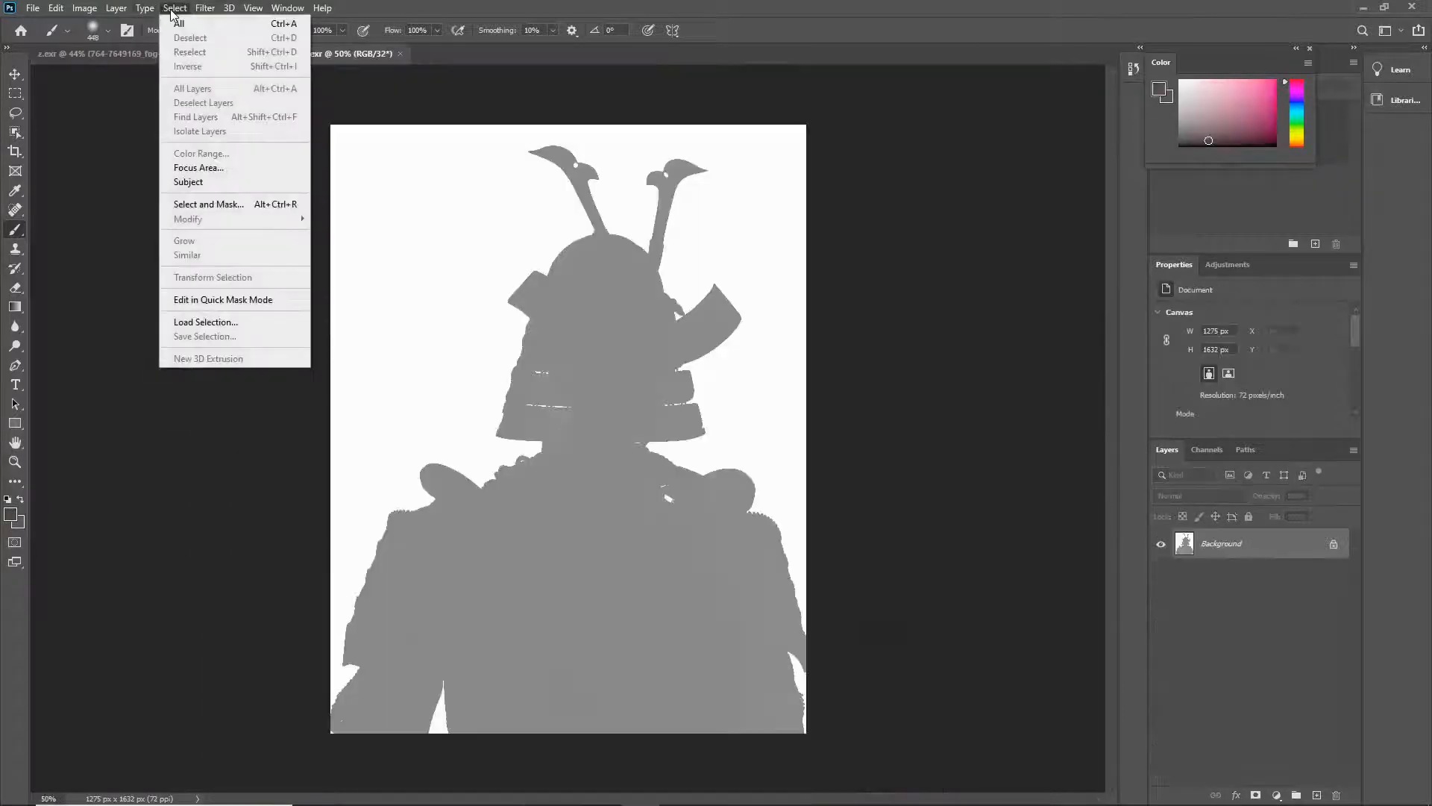
mouse_move(274, 196)
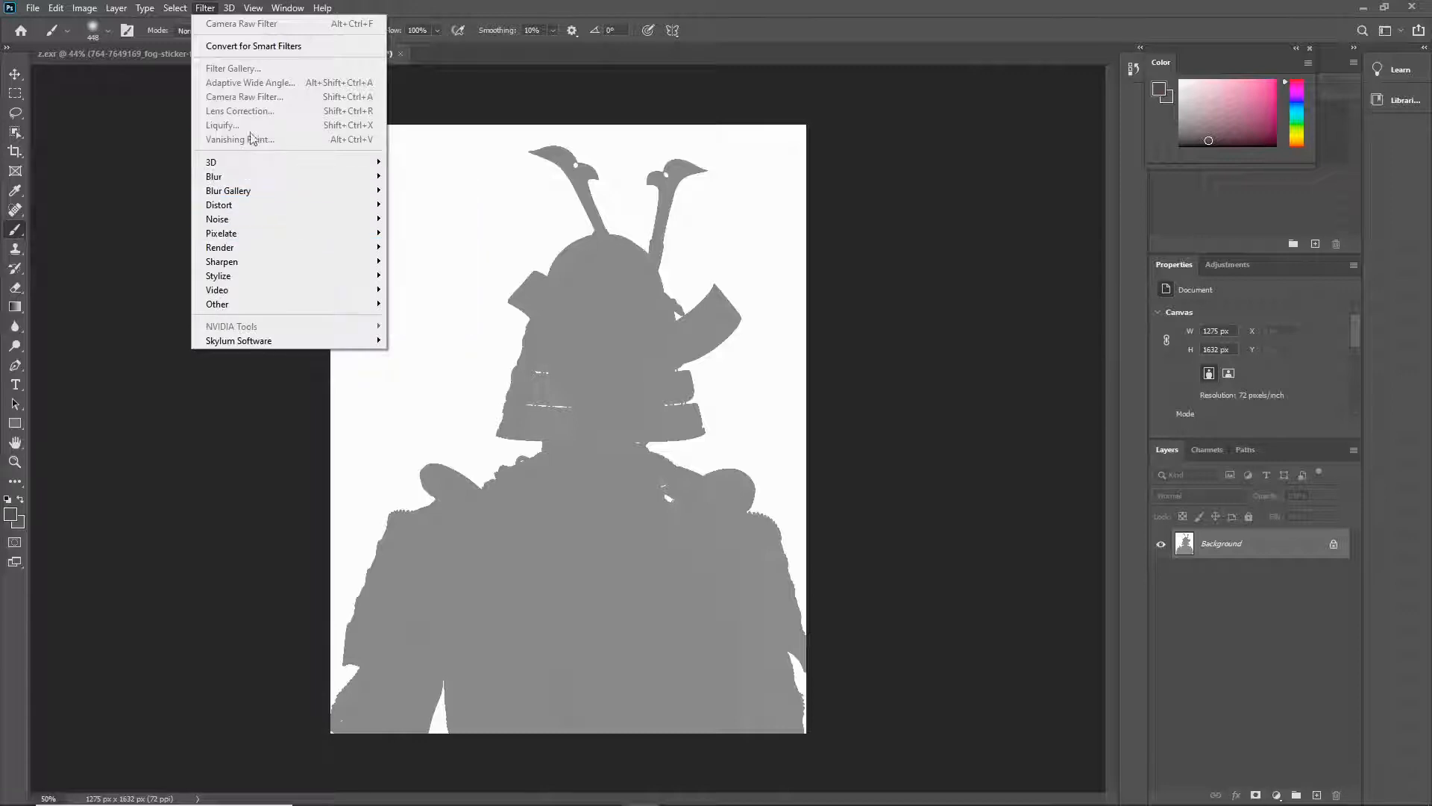
mouse_move(85, 8)
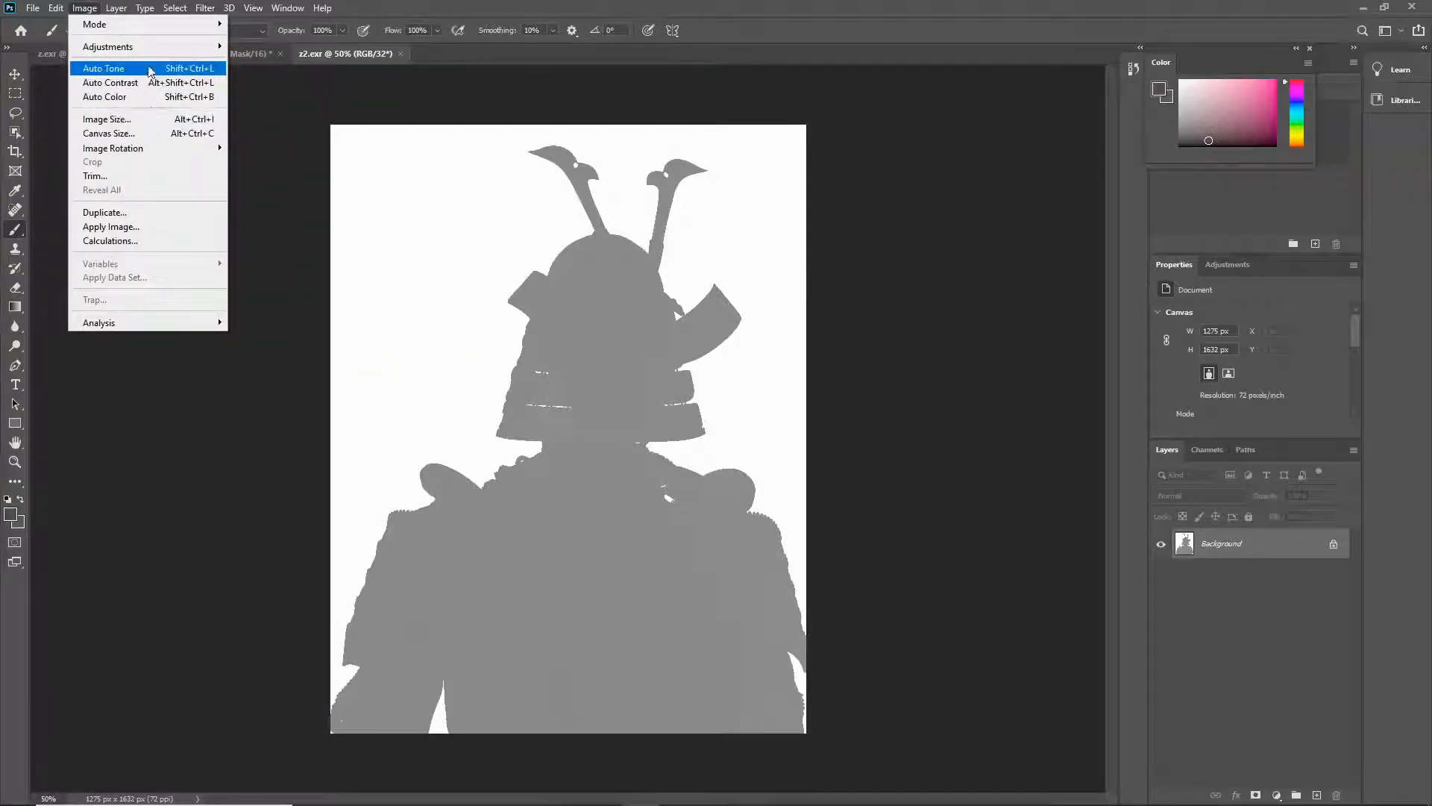
mouse_move(134, 47)
left_click(302, 311)
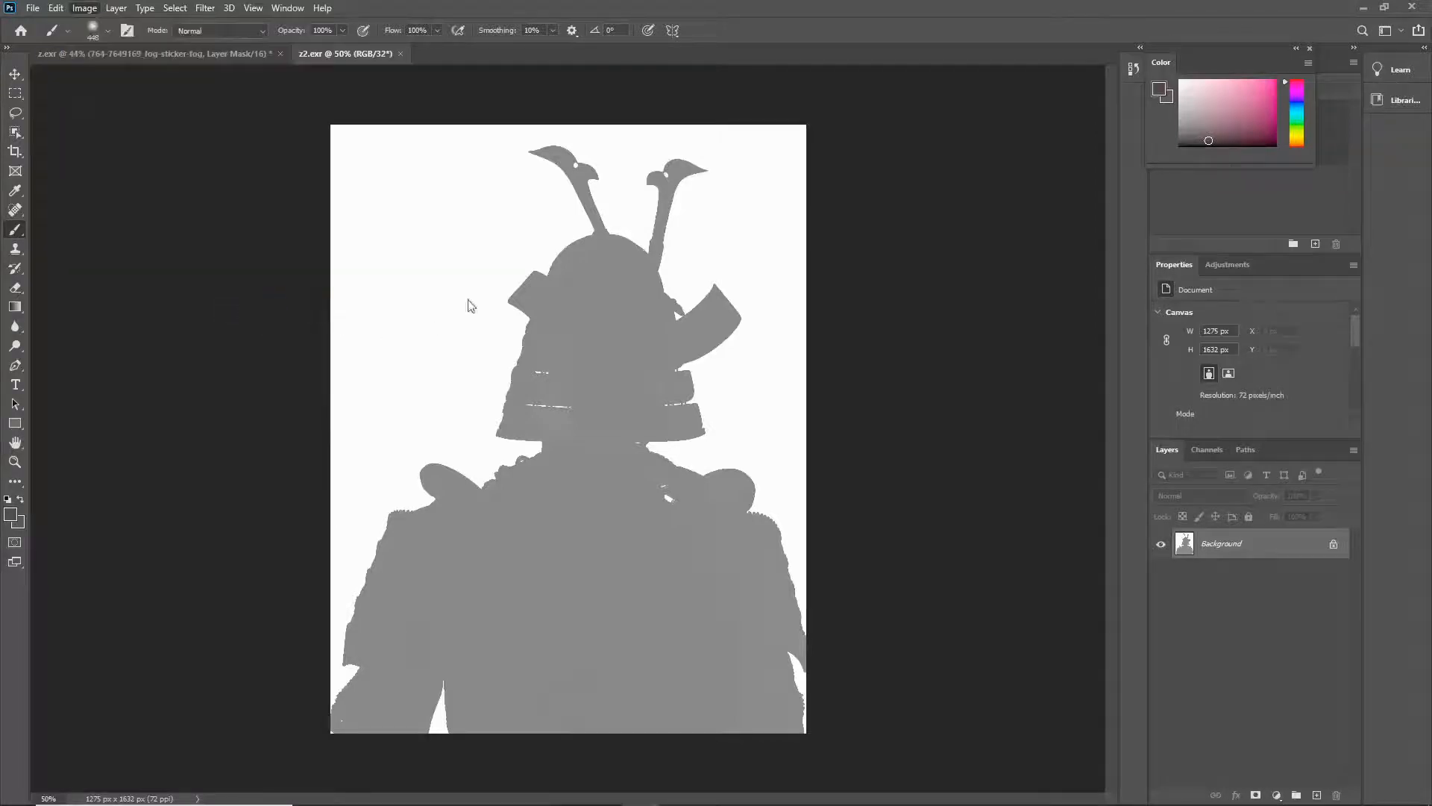
left_click(926, 293)
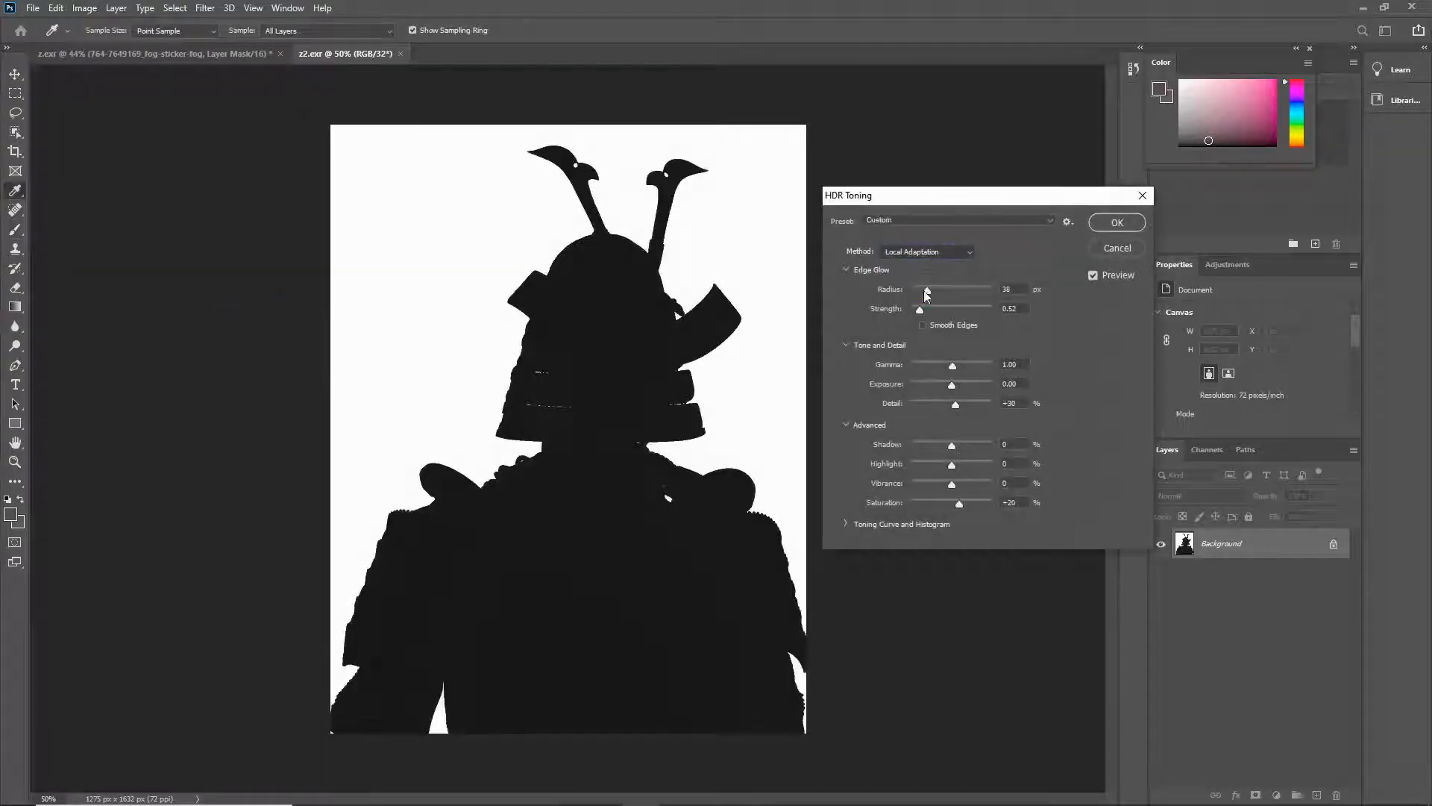
left_click(909, 254)
left_click(913, 282)
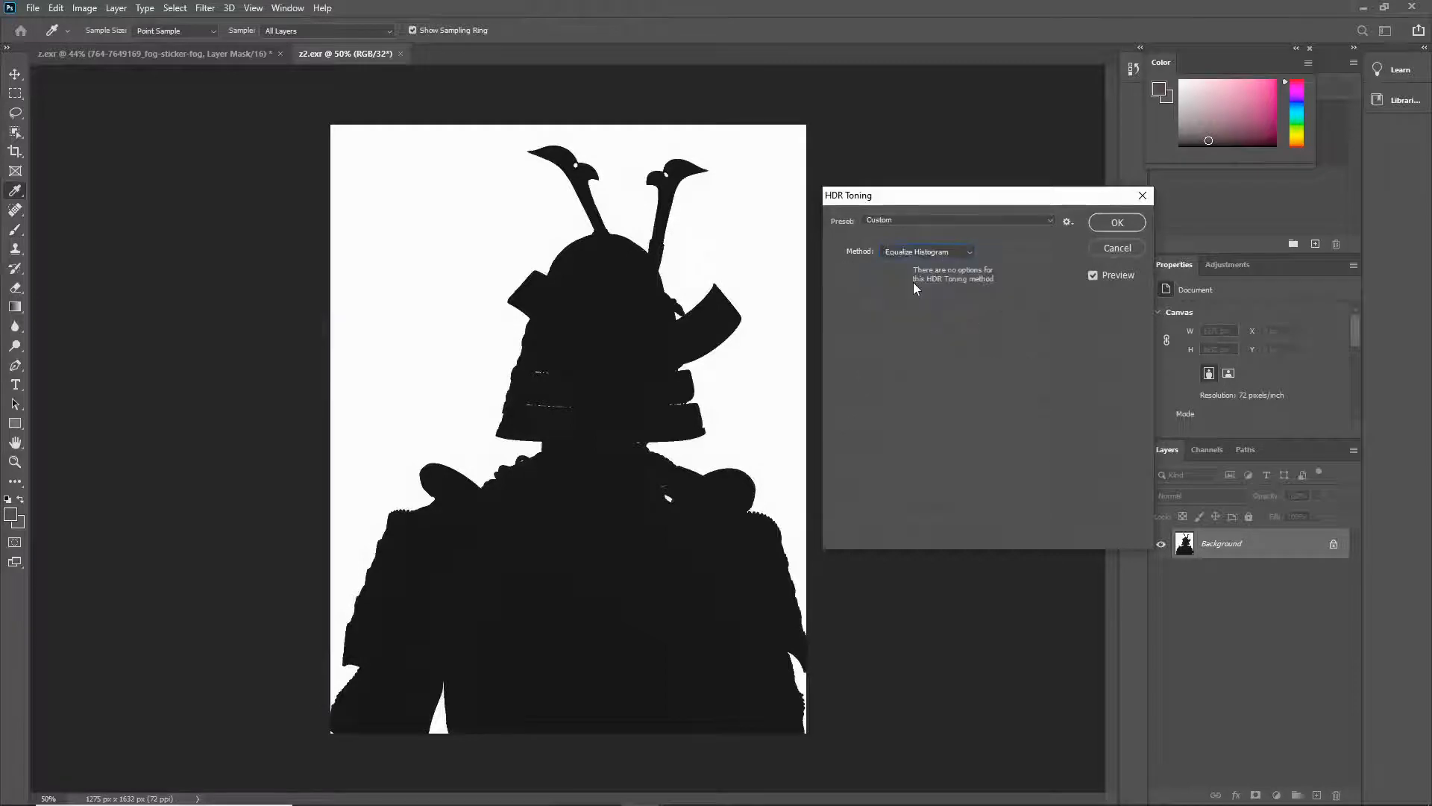
left_click(1116, 222)
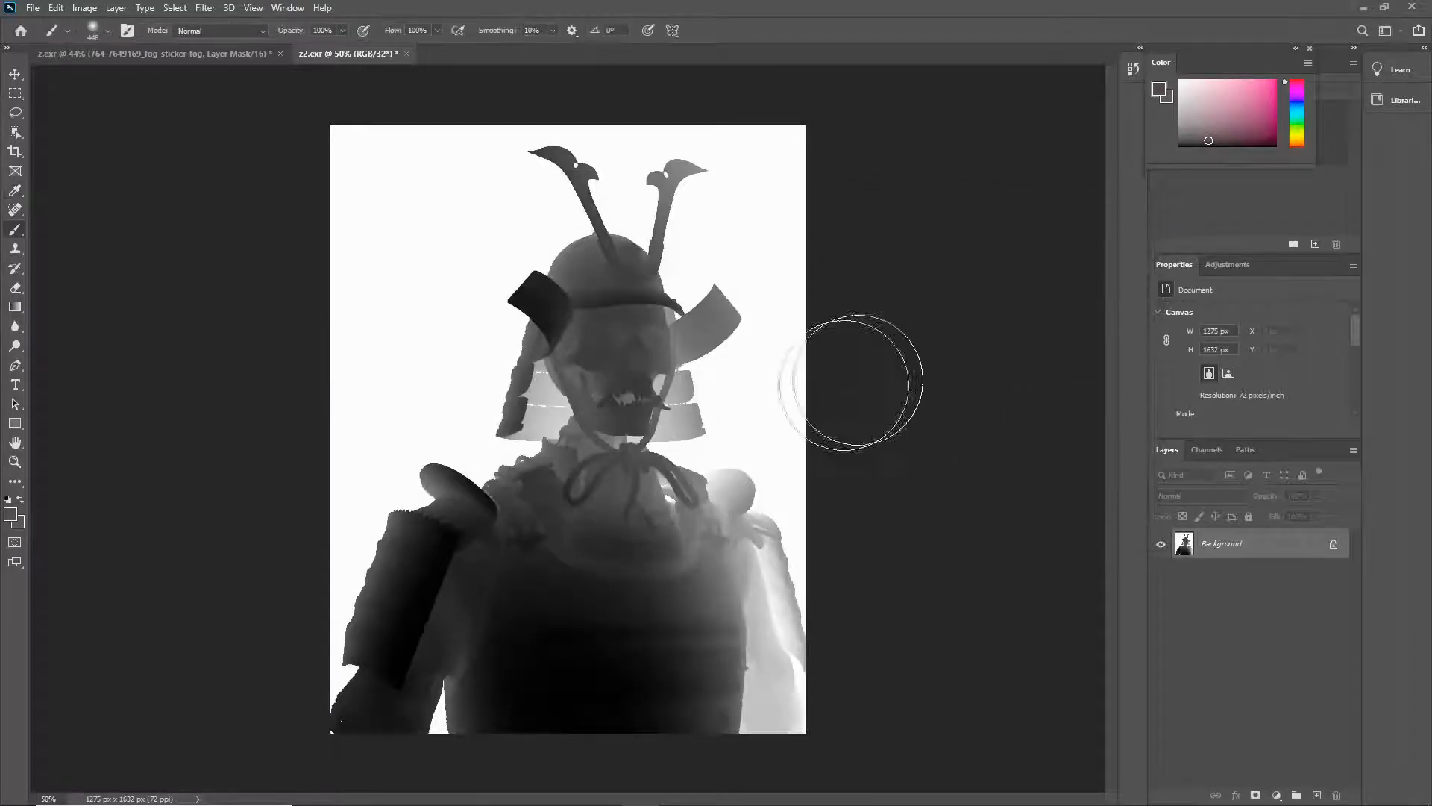
Step: Inspect the Alpha 1 channel of z2.exr and return to the RGB composite
left_click(1207, 447)
left_click(1218, 589)
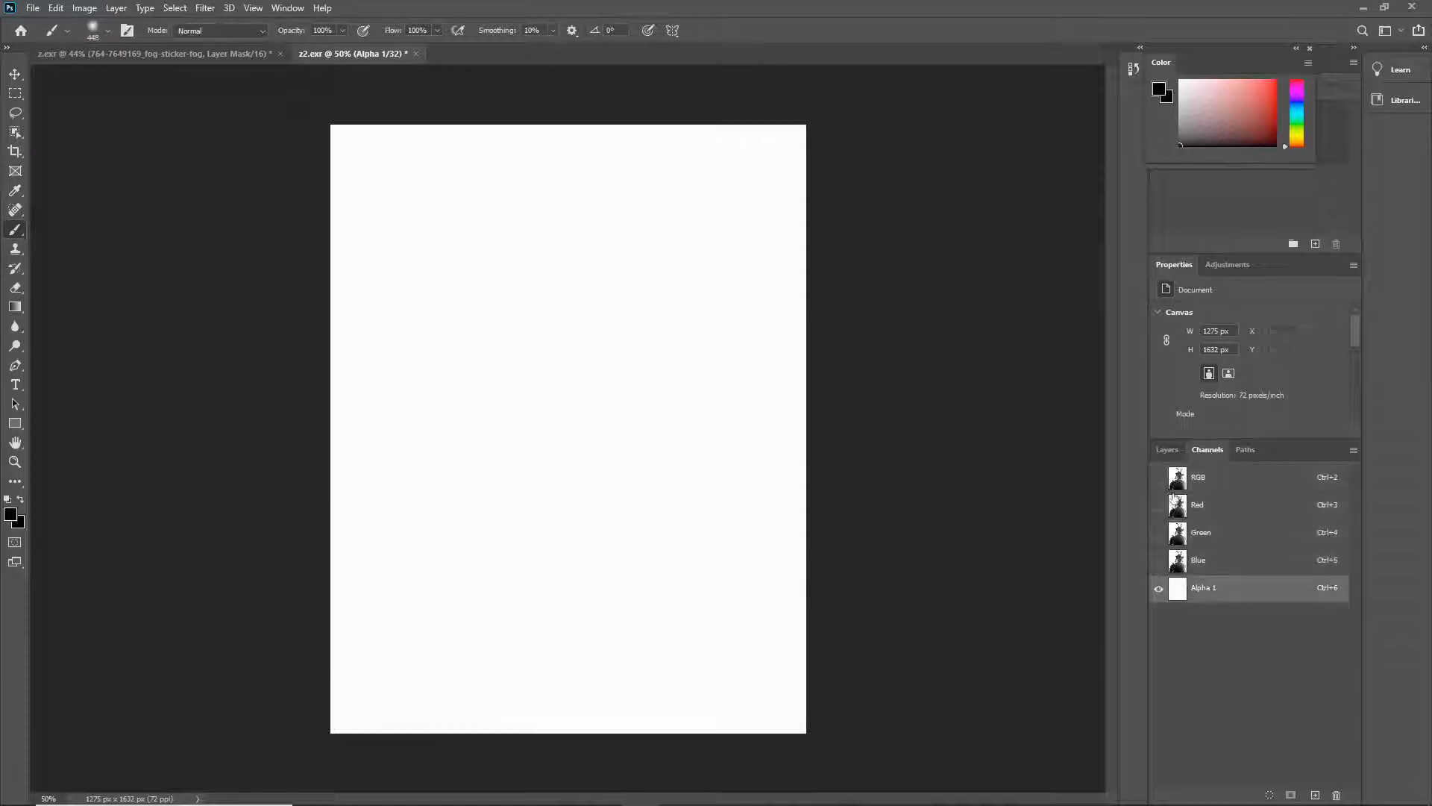
left_click(1198, 477)
left_click(1167, 449)
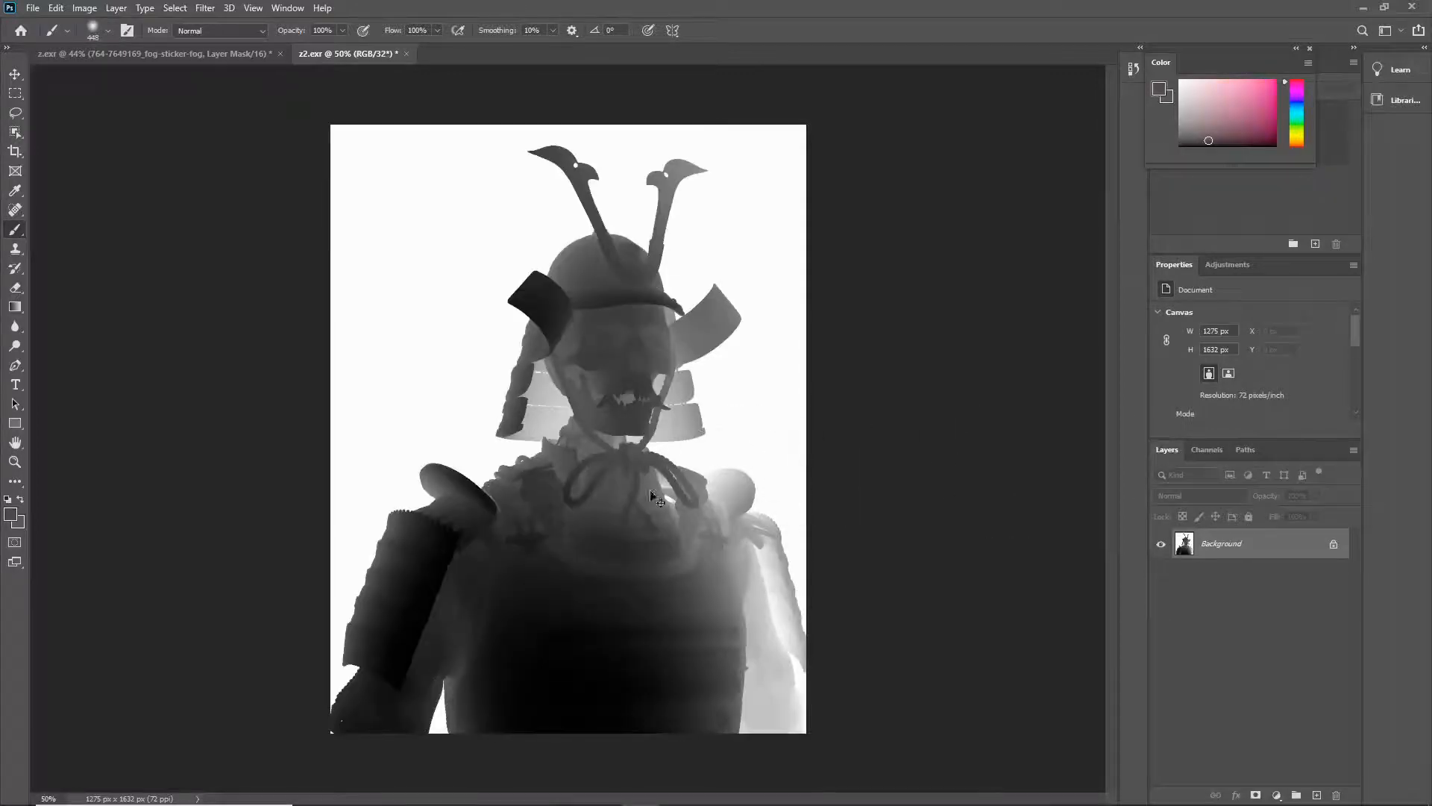
Step: Select the whole toned depth image in z2.exr and switch to the Alpha 1 channel of z.exr
key("ctrl+a")
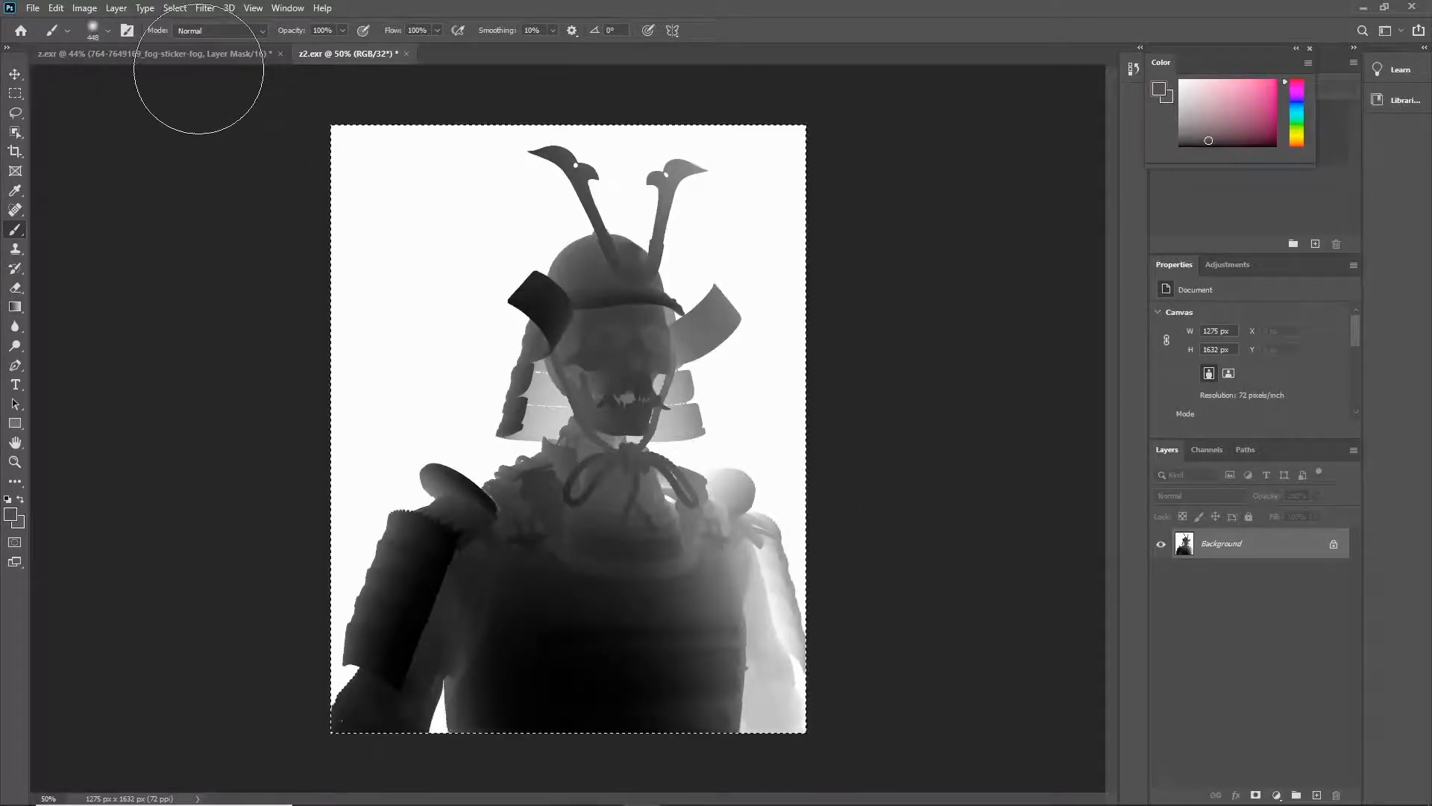
left_click(186, 54)
left_click(1212, 449)
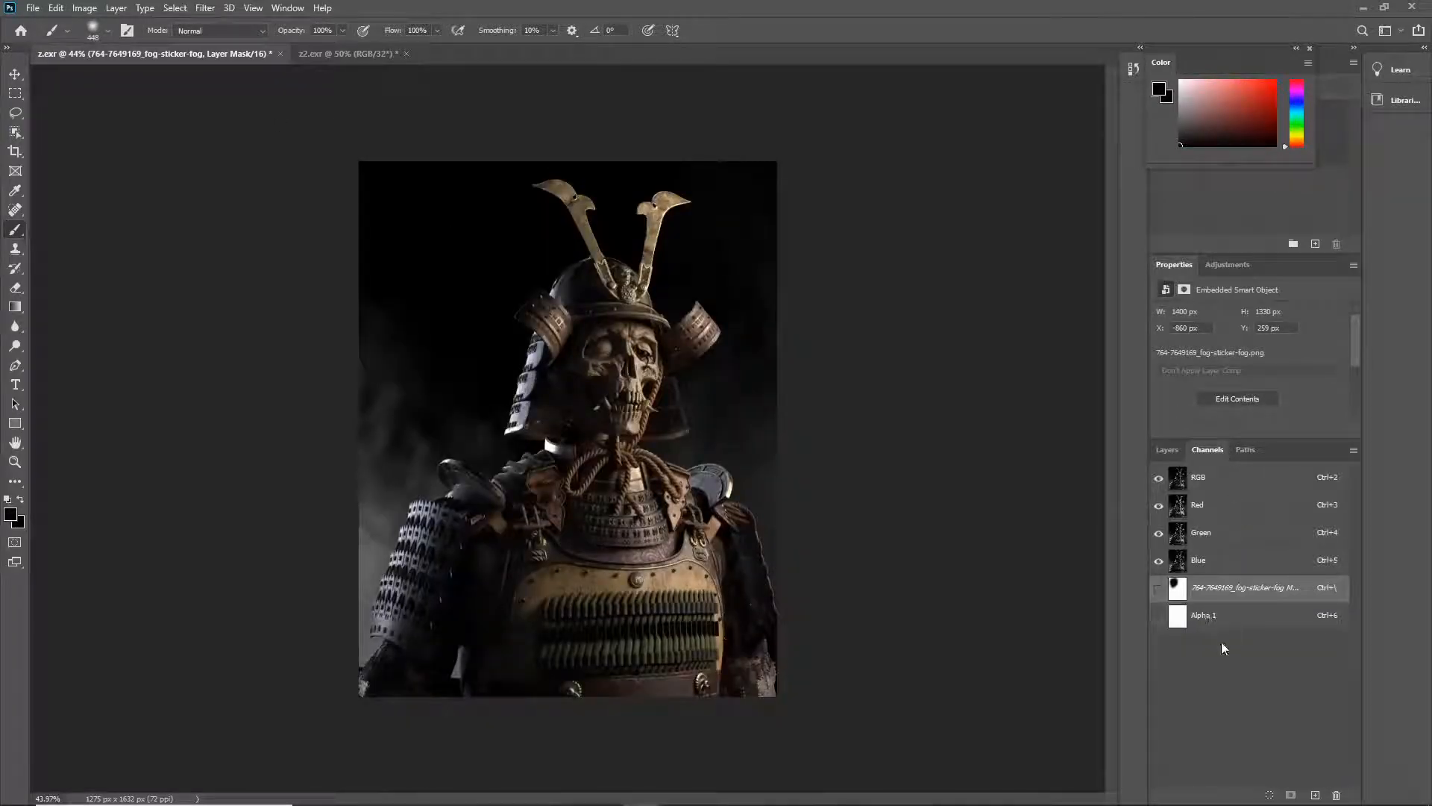
left_click(1199, 619)
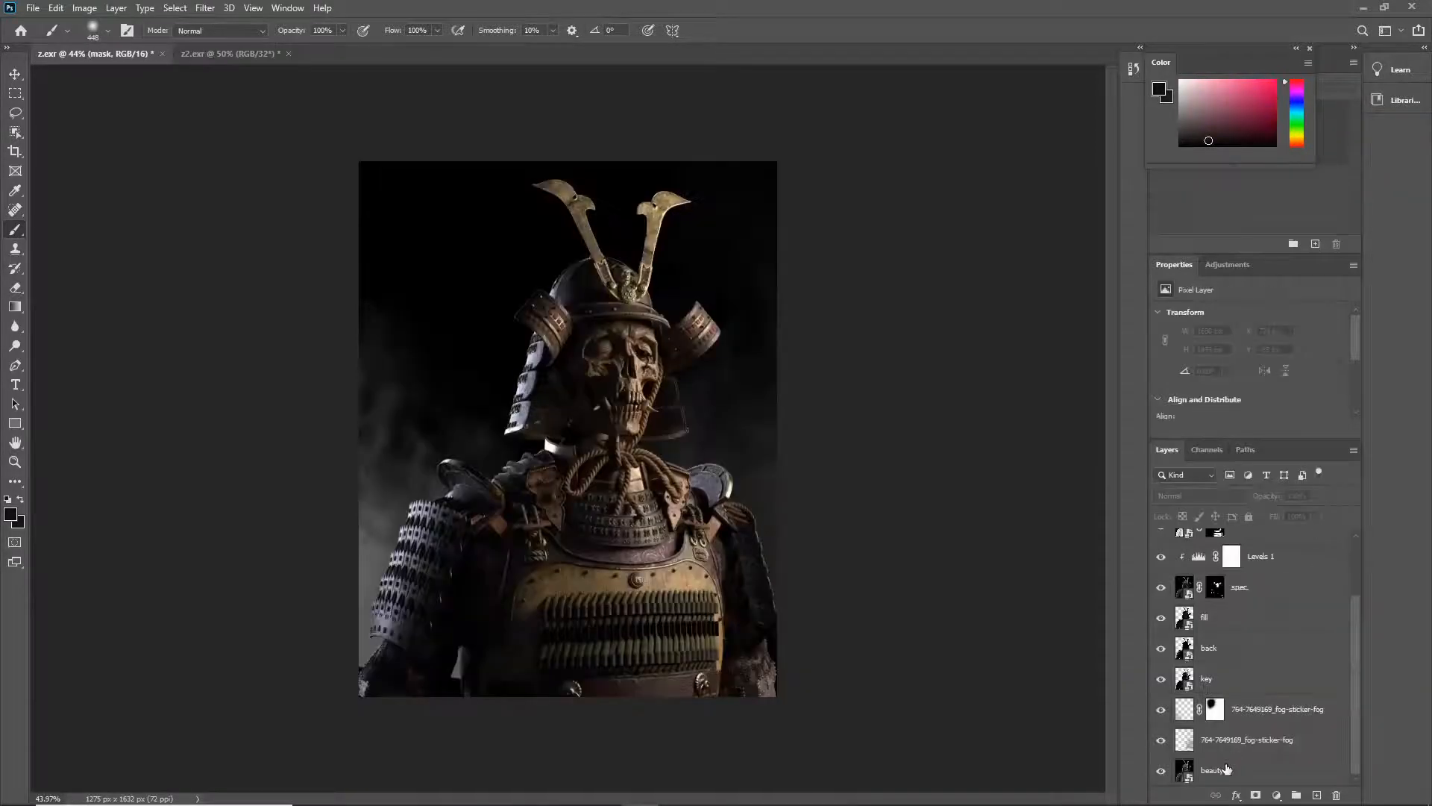
Step: Group all layers from mask down to beauty and duplicate the group within z.exr as Group 1 copy
left_click(1224, 767, "shift")
left_click(1296, 796)
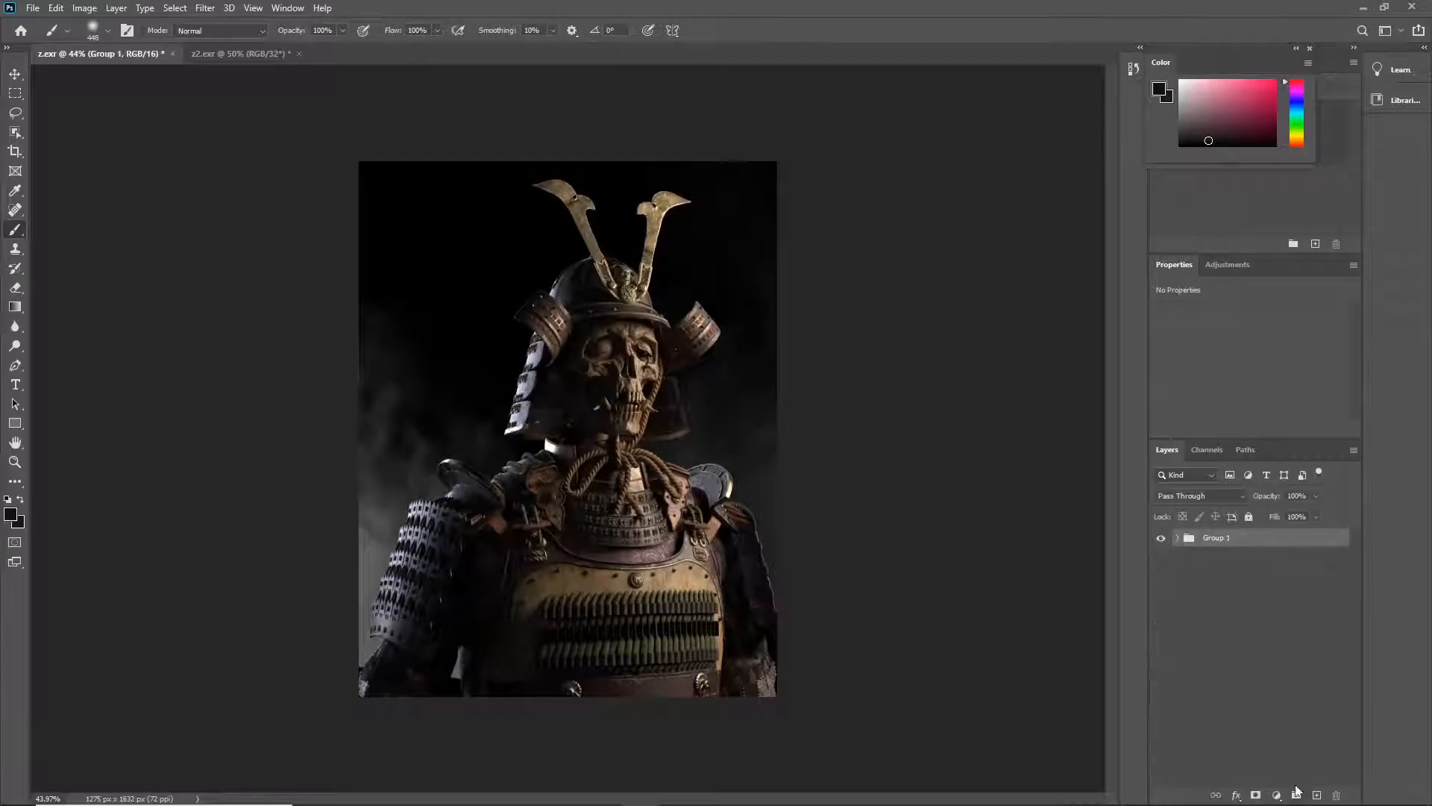
right_click(1208, 535)
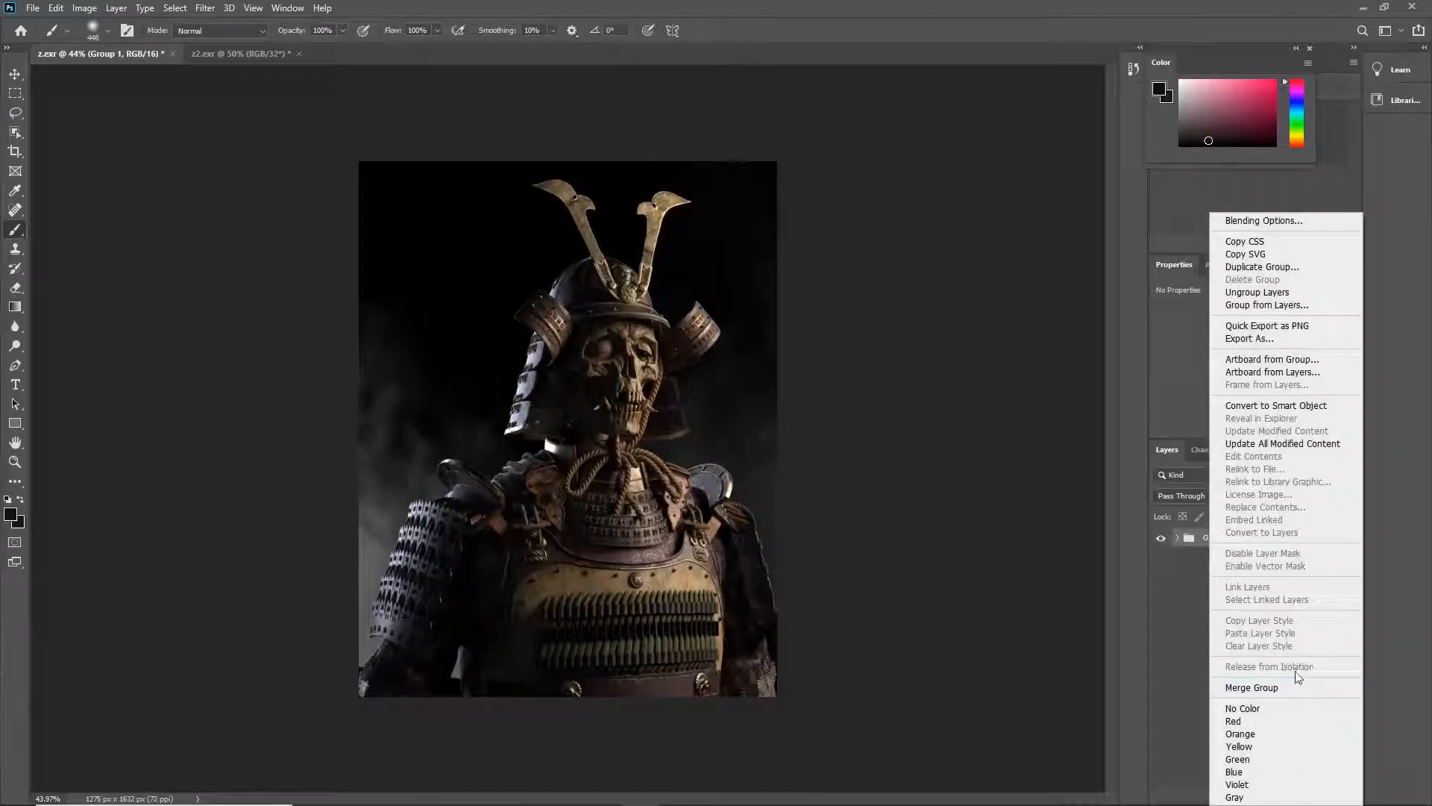
left_click(1268, 267)
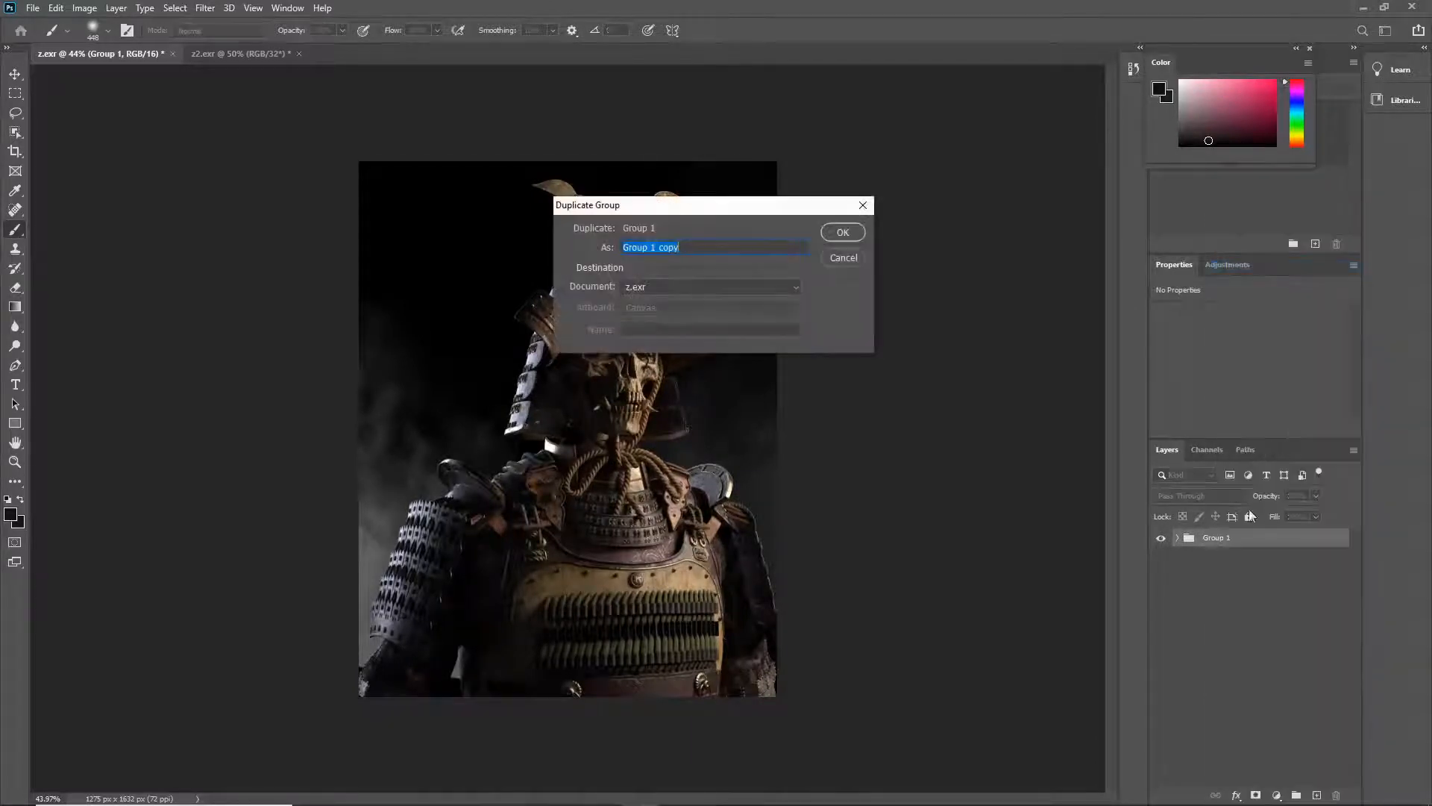
left_click(831, 237)
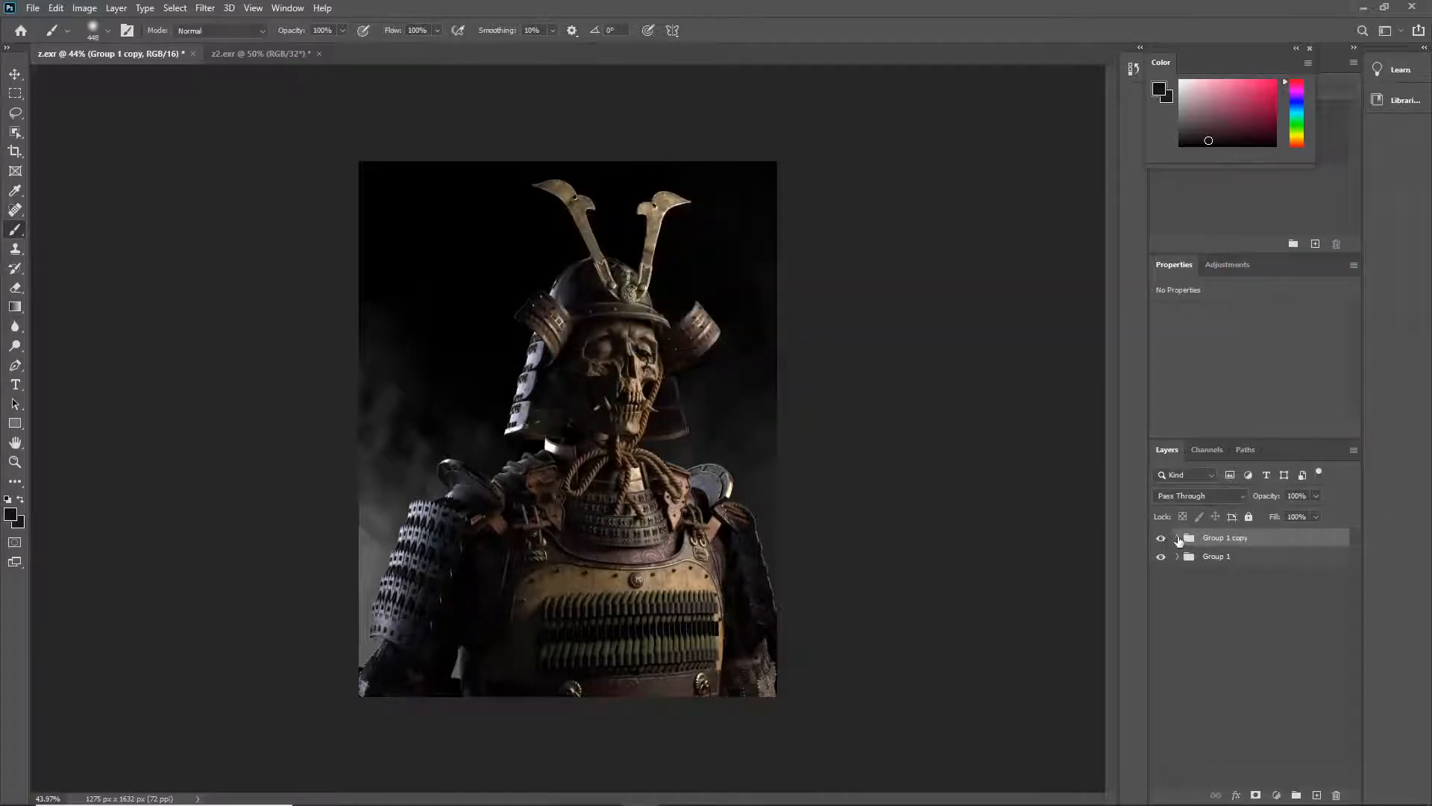
Step: Merge the duplicated group into a single layer
left_click(1177, 538)
right_click(1203, 538)
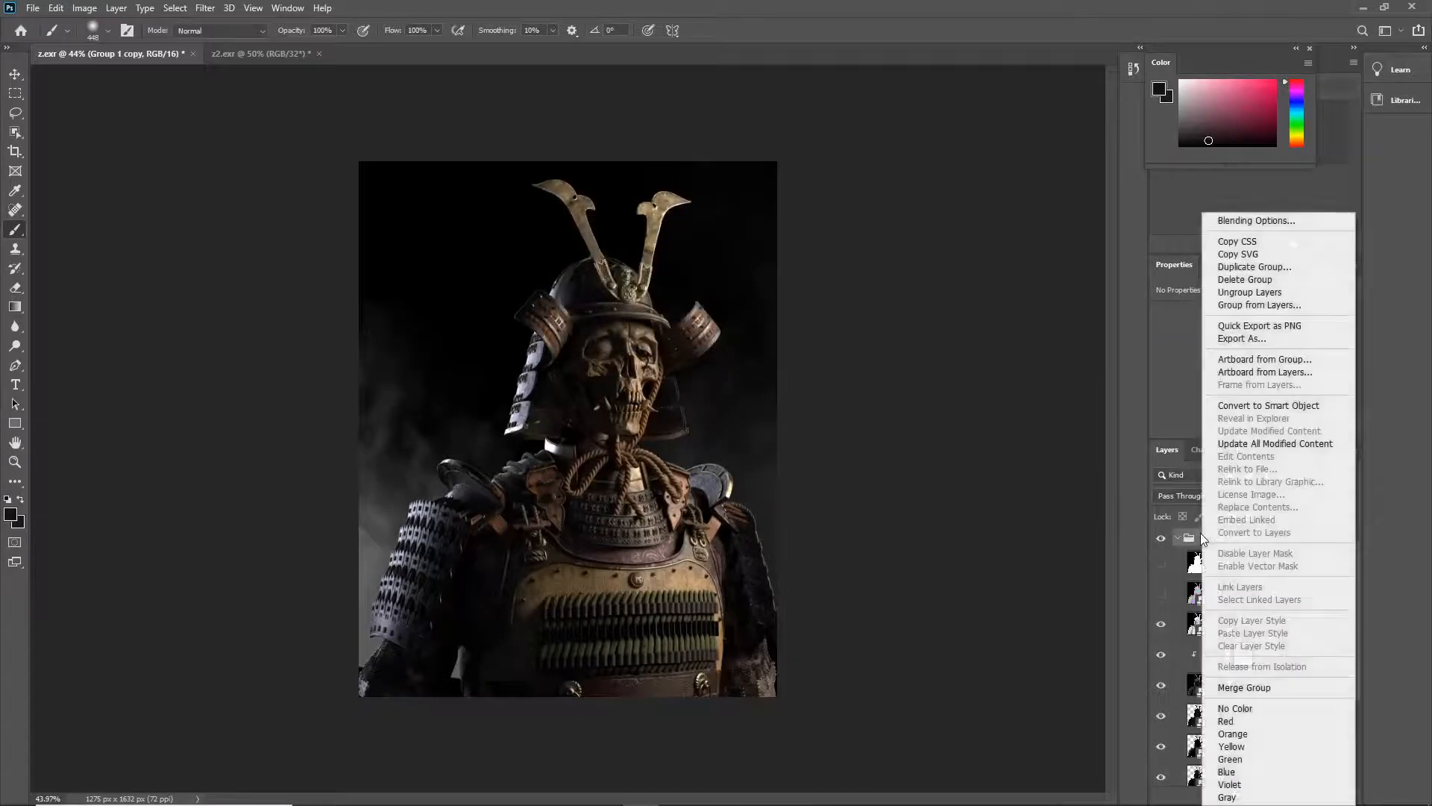
left_click(1254, 687)
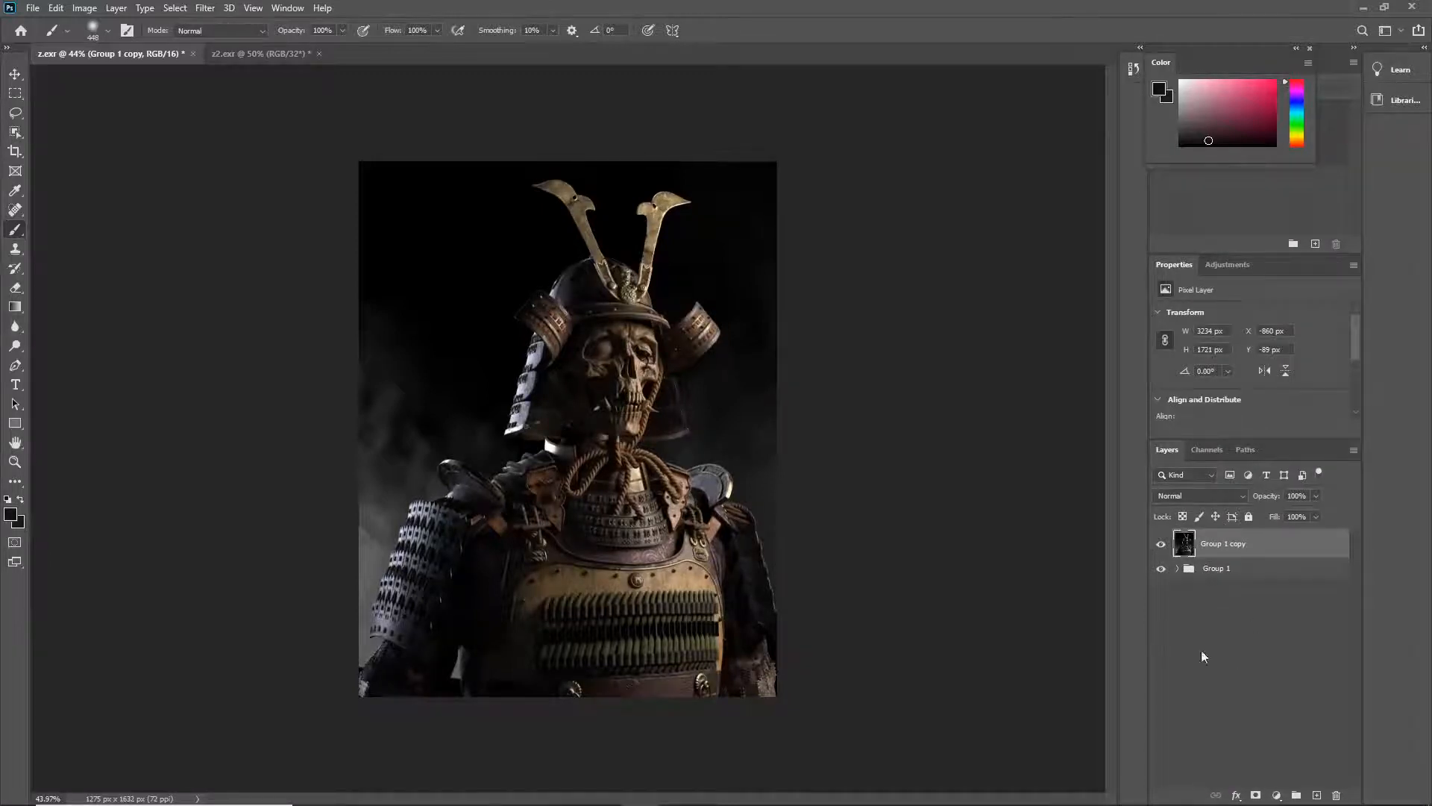
Step: Start the Lens Blur filter on the Group 1 copy layer and fit the whole figure in its preview
left_click(174, 9)
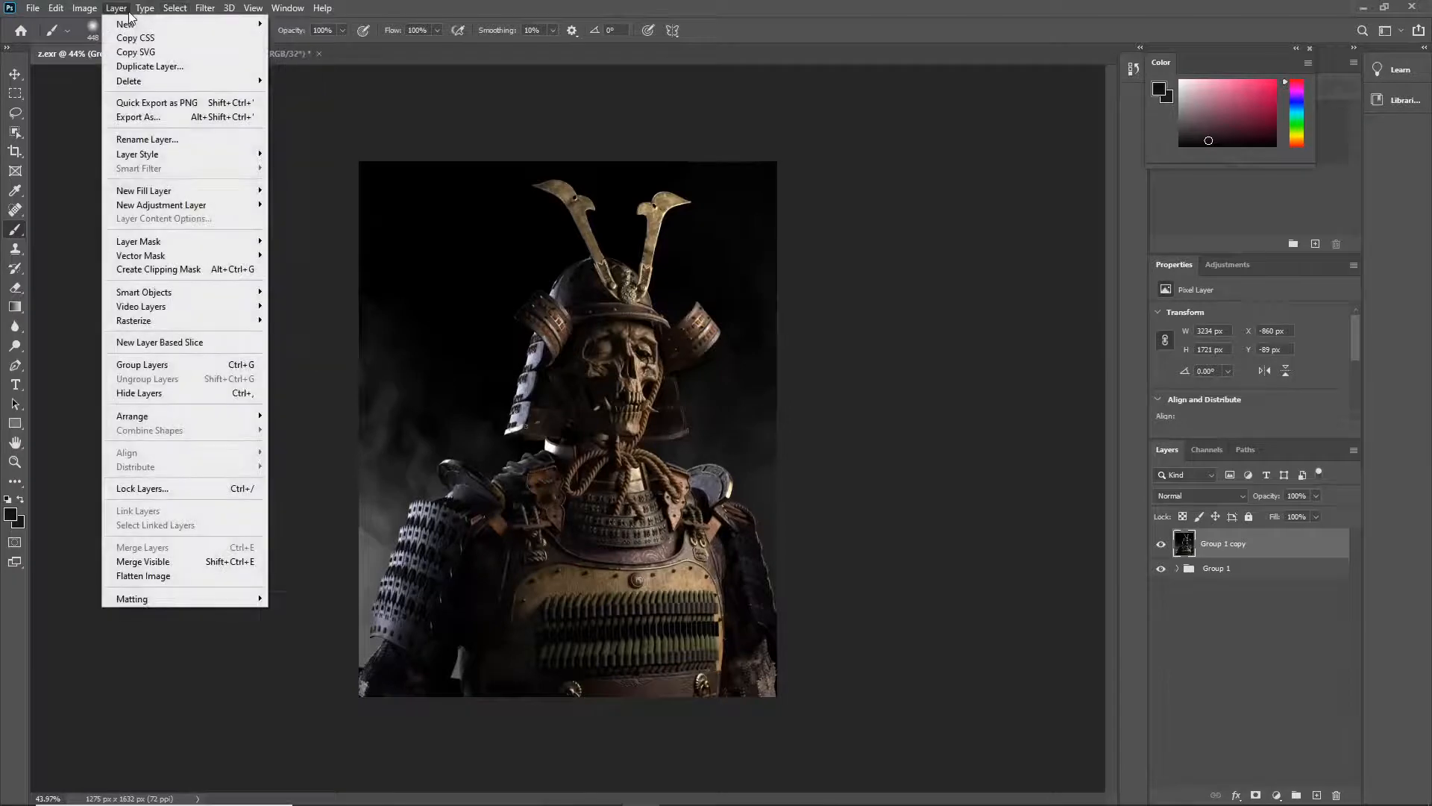
mouse_move(175, 8)
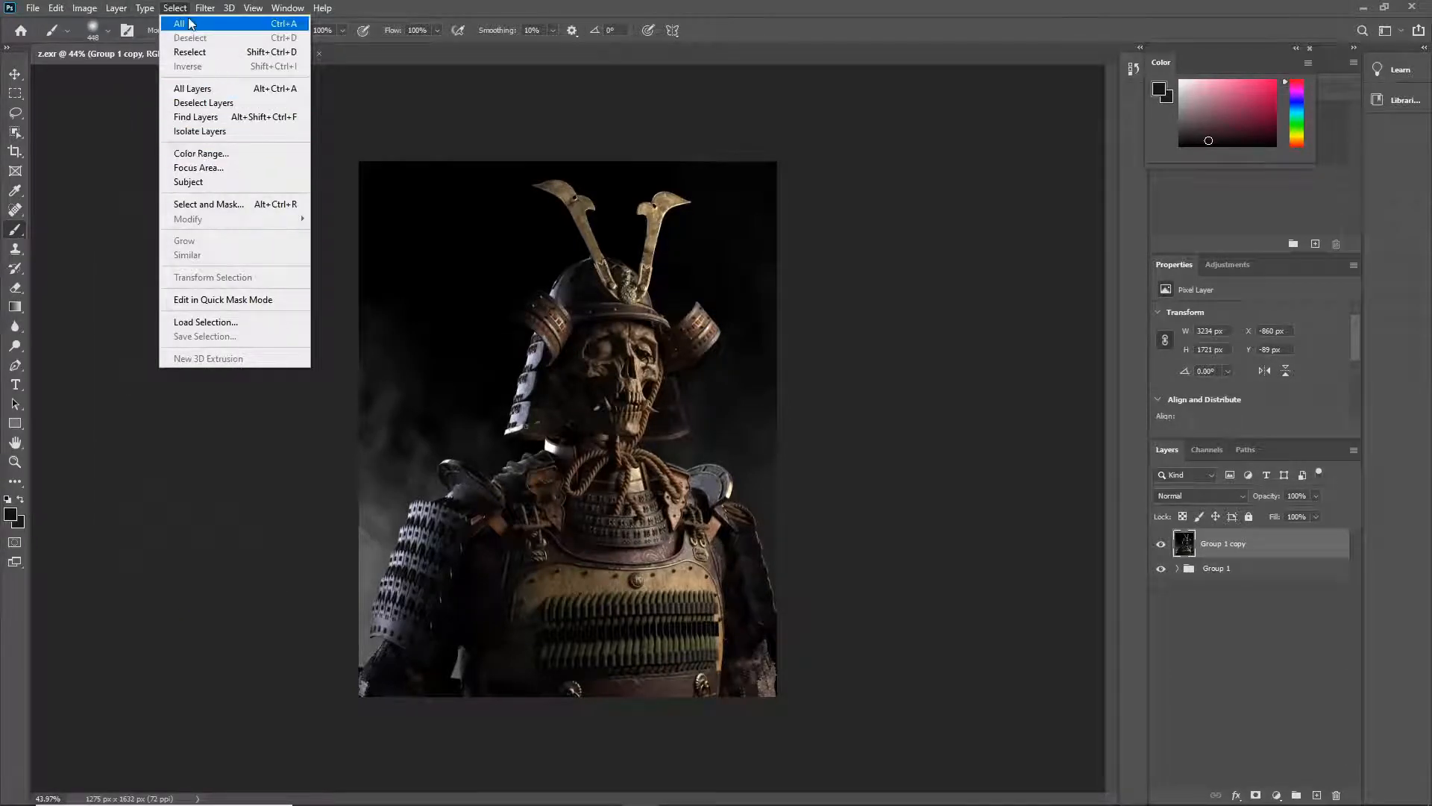
mouse_move(274, 177)
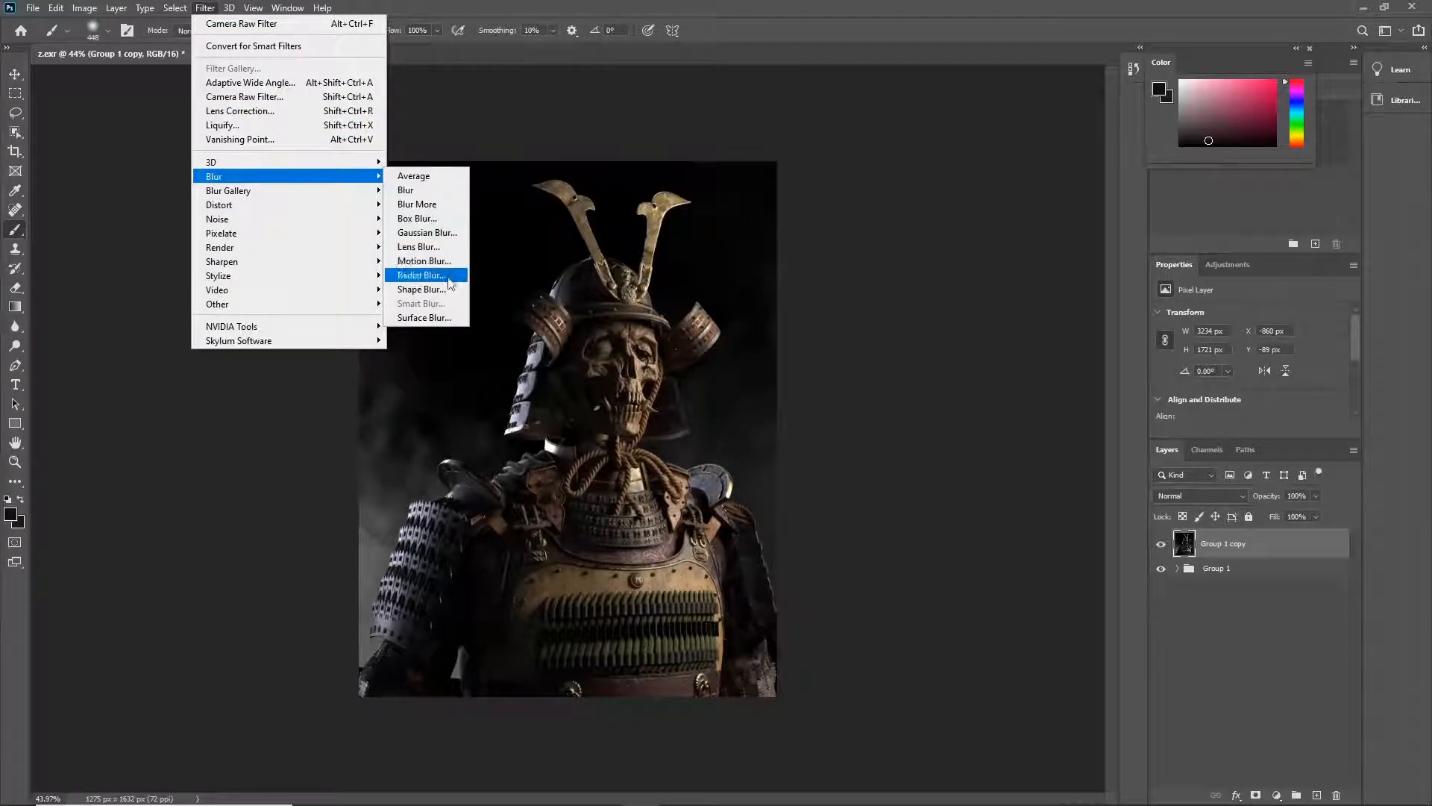
left_click(443, 248)
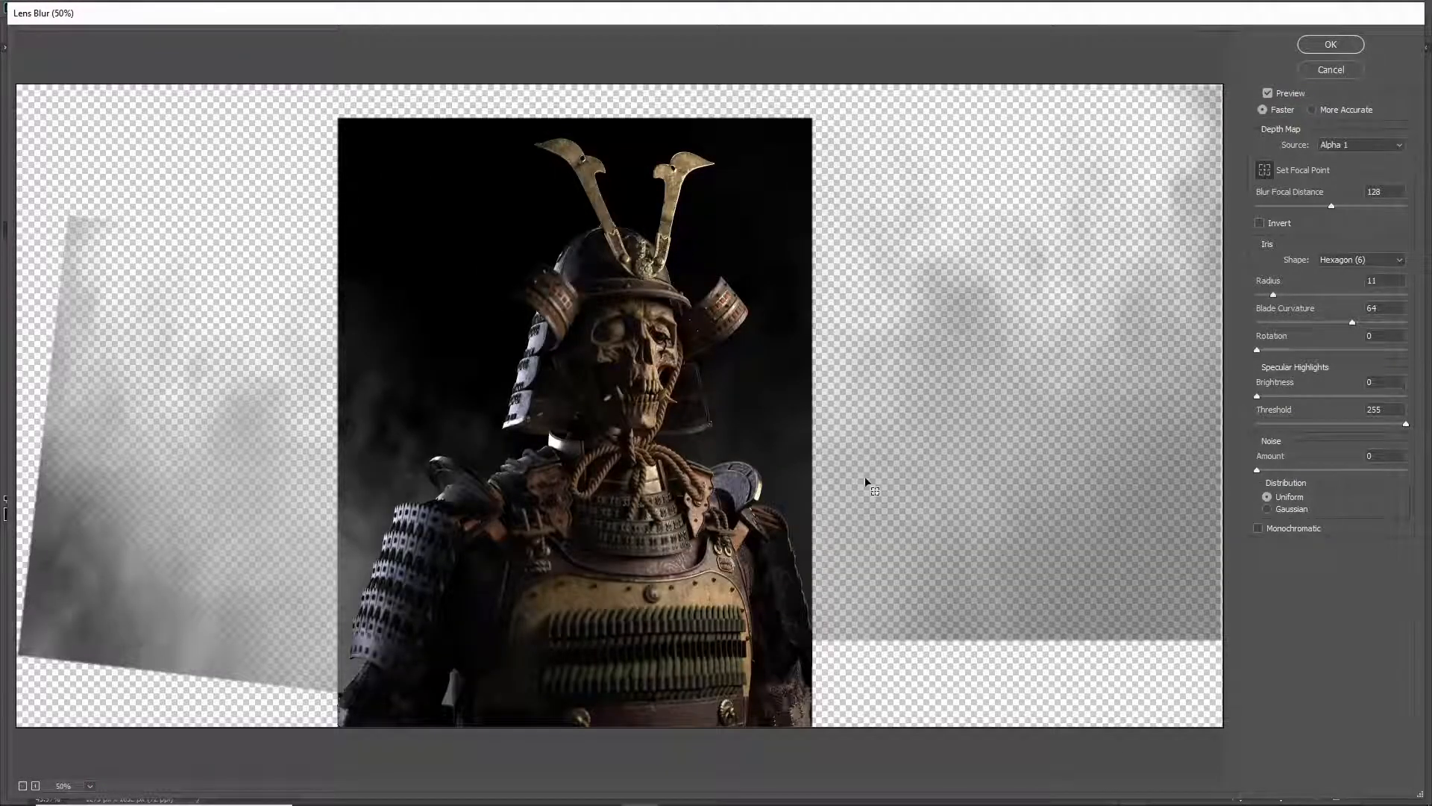
scroll(642, 507, "down", 1)
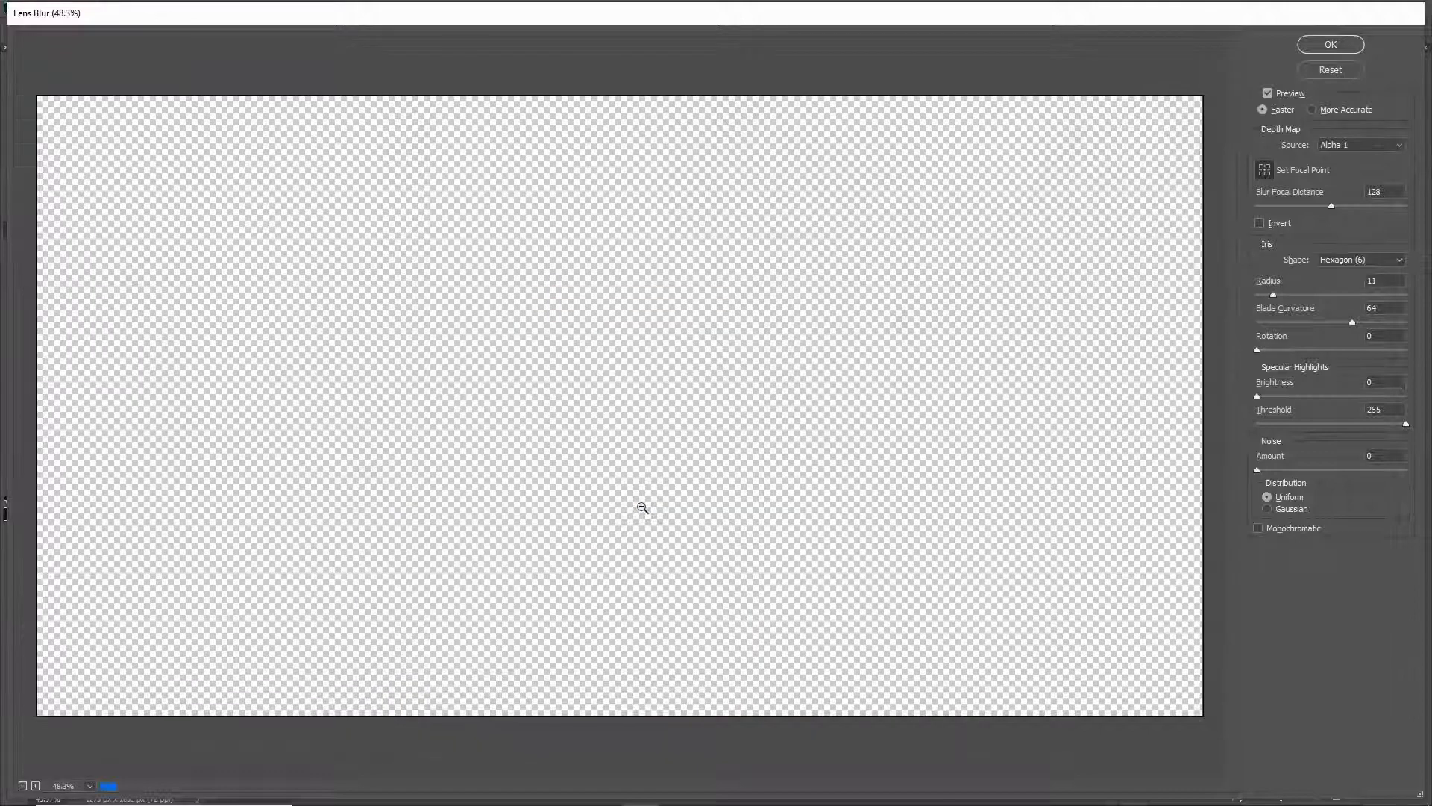
scroll(640, 502, "down", 1)
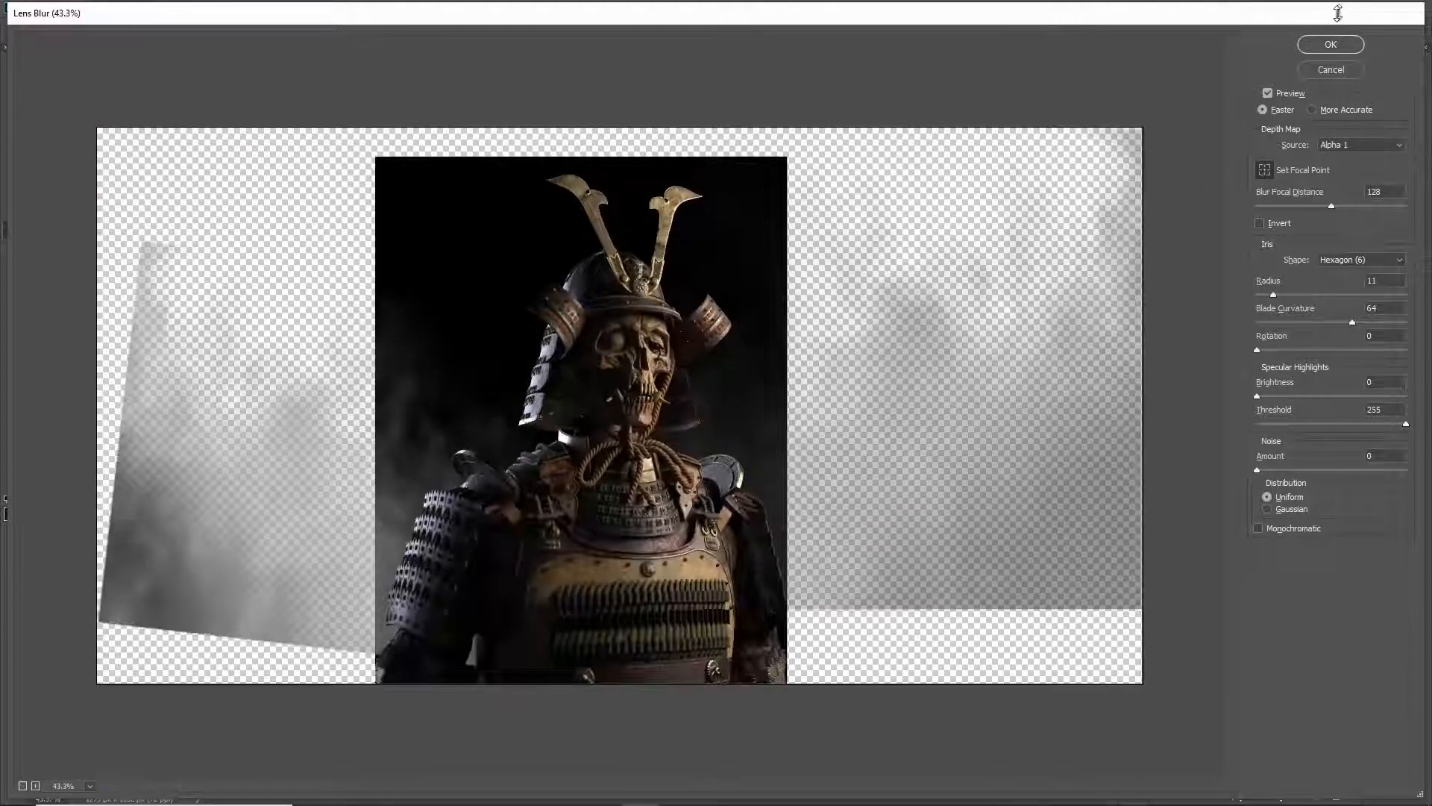
left_click_drag(1337, 13, 922, 108)
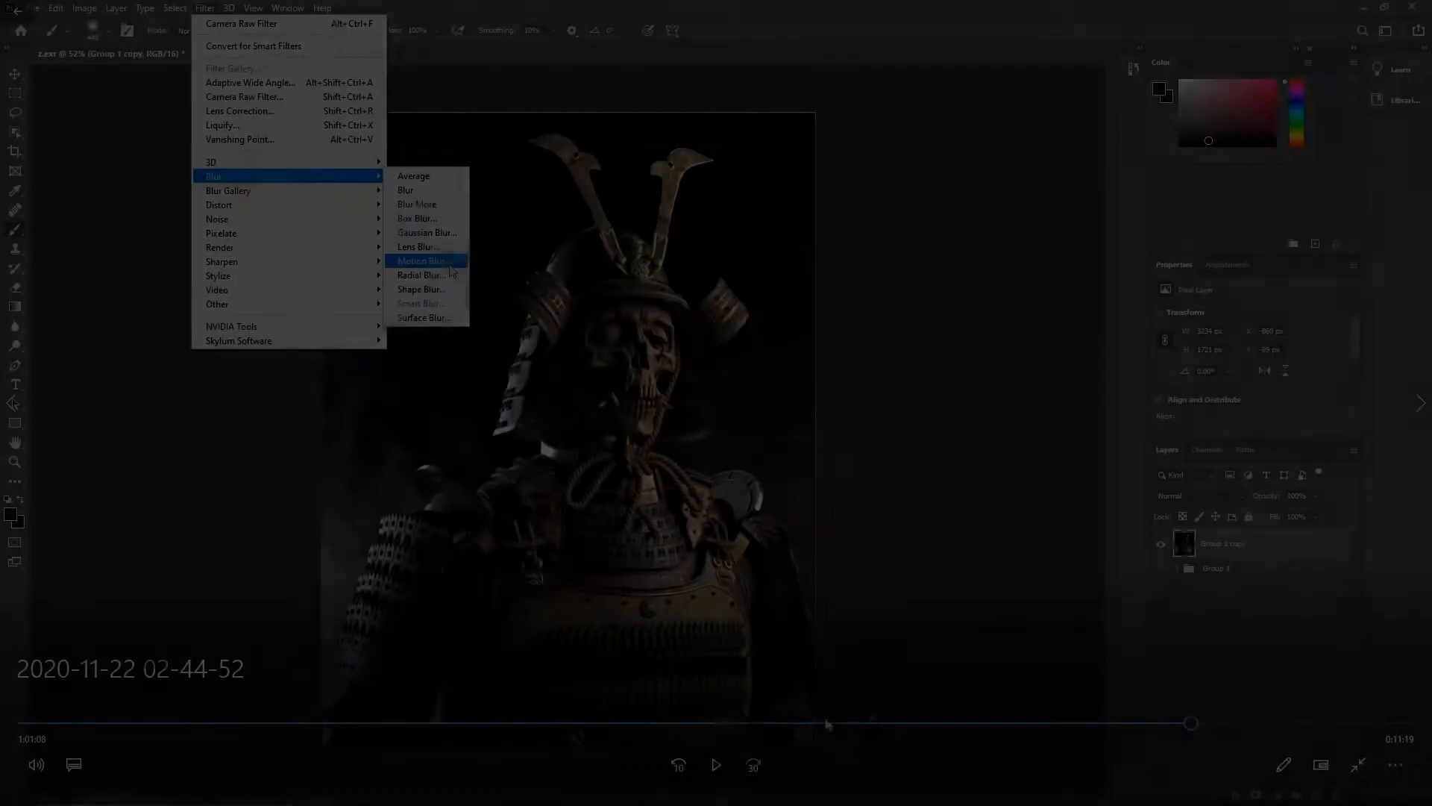
Step: Set the Lens Blur depth map source to Alpha 1 and pick a focal point on the helmet's neck guard beside the jaw
left_click(440, 246)
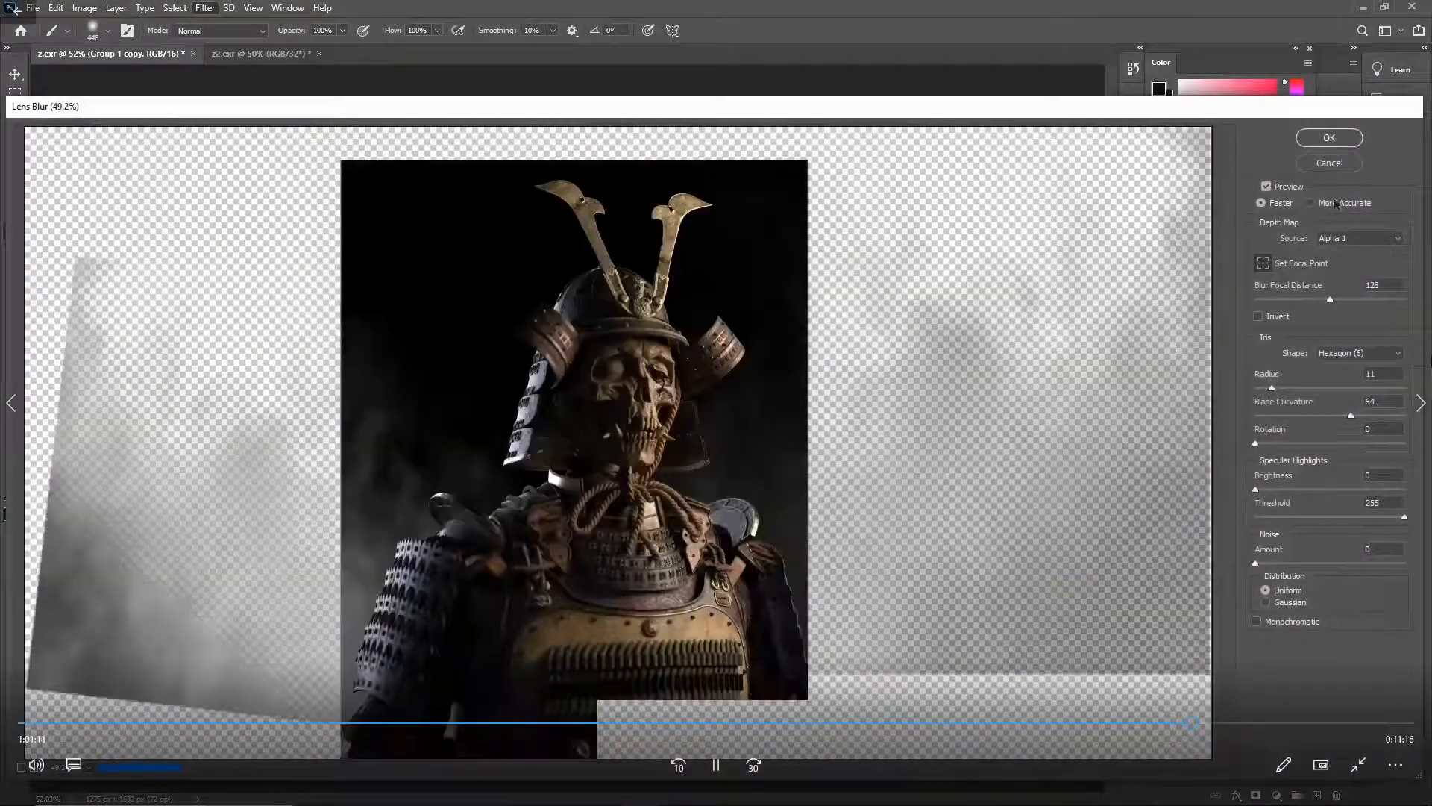
left_click(1354, 240)
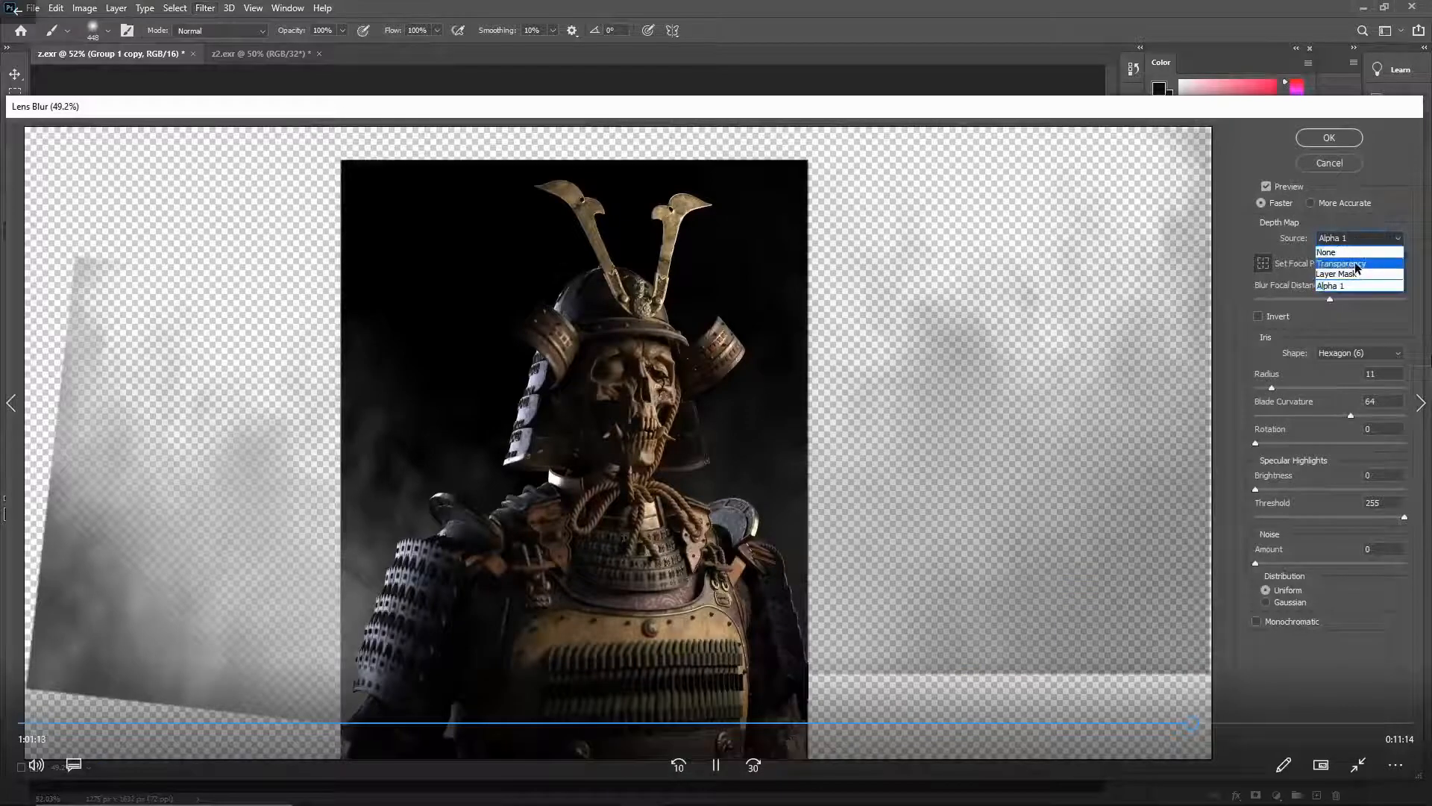
left_click(1335, 285)
scroll(560, 614, "up", 1)
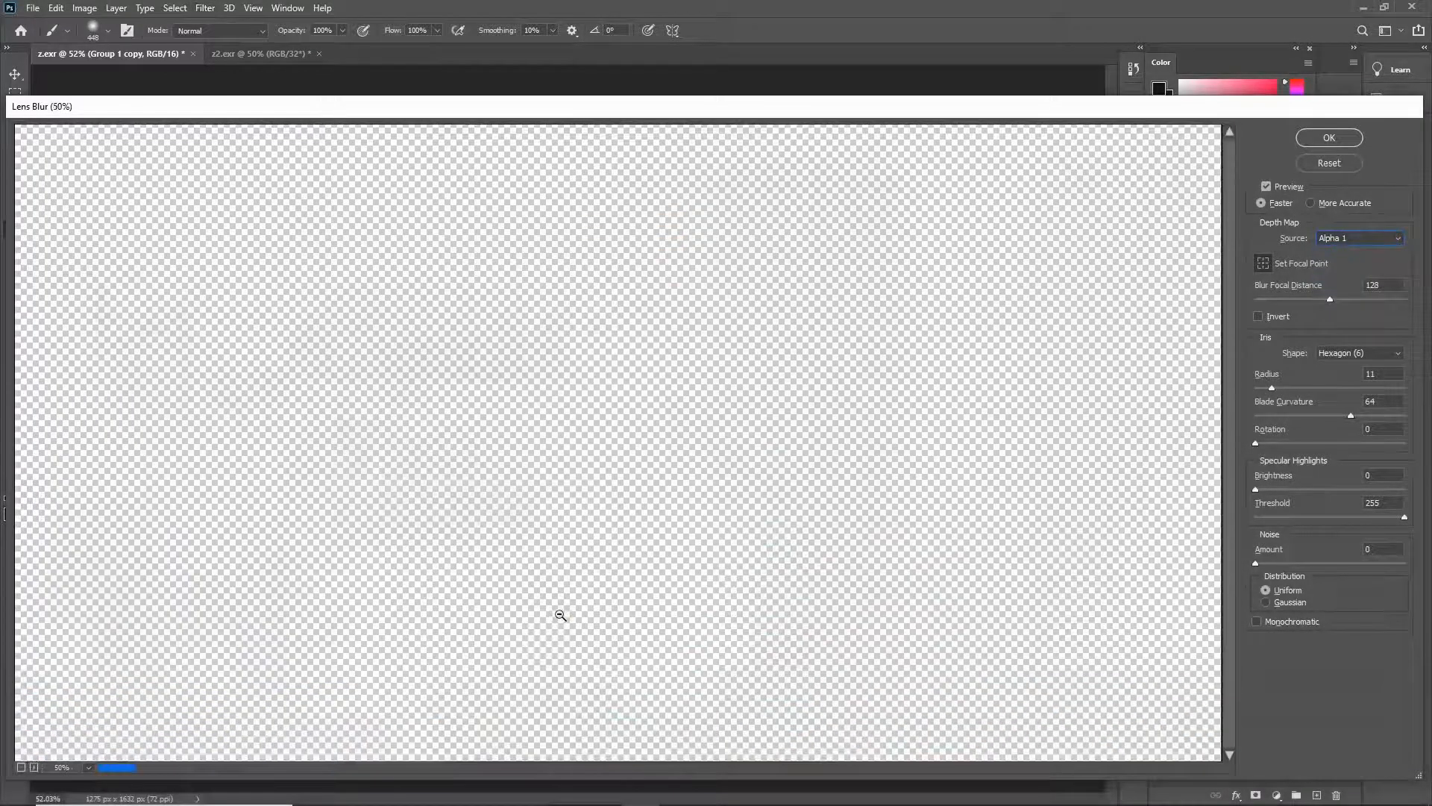
scroll(558, 611, "up", 1)
scroll(548, 596, "down", 1)
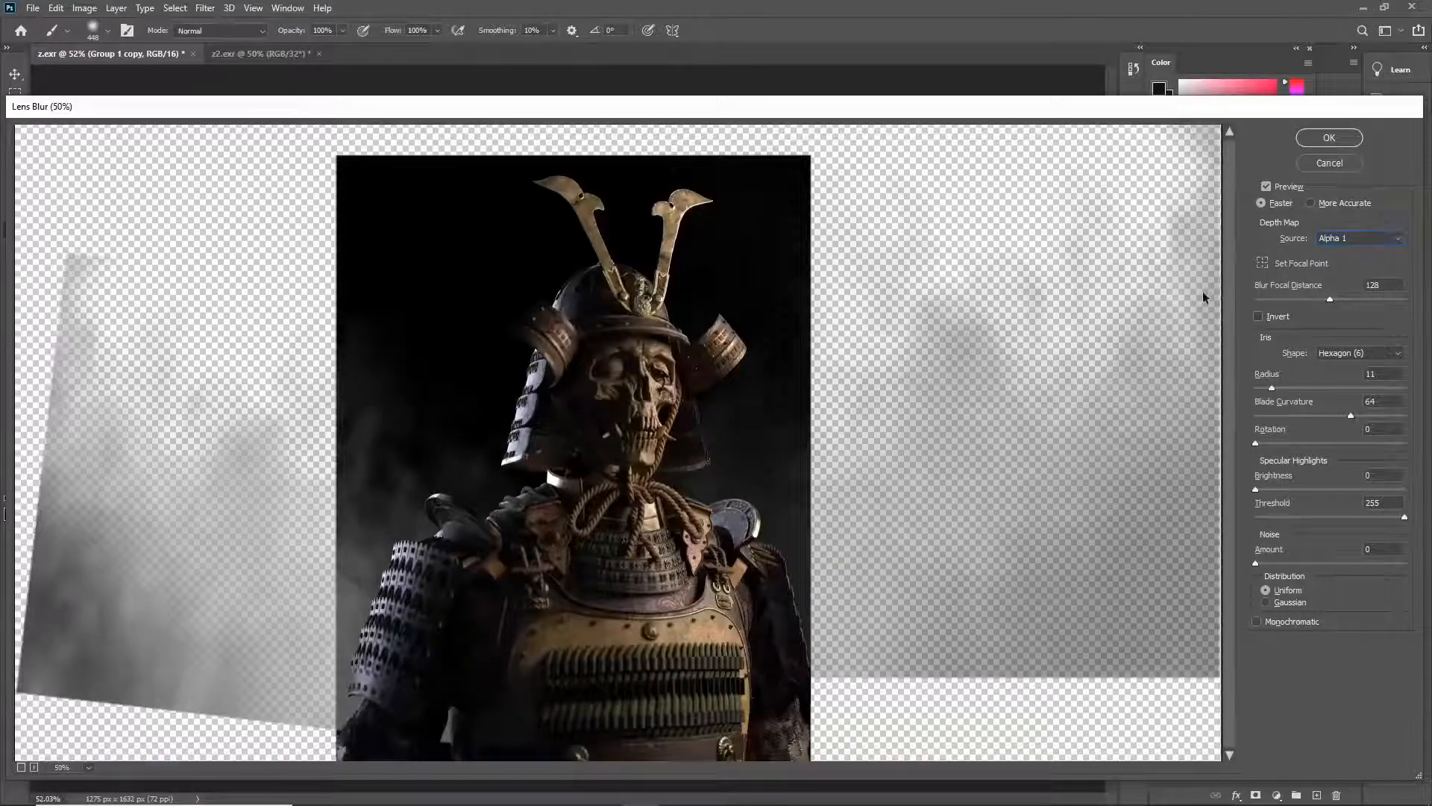
left_click(1262, 263)
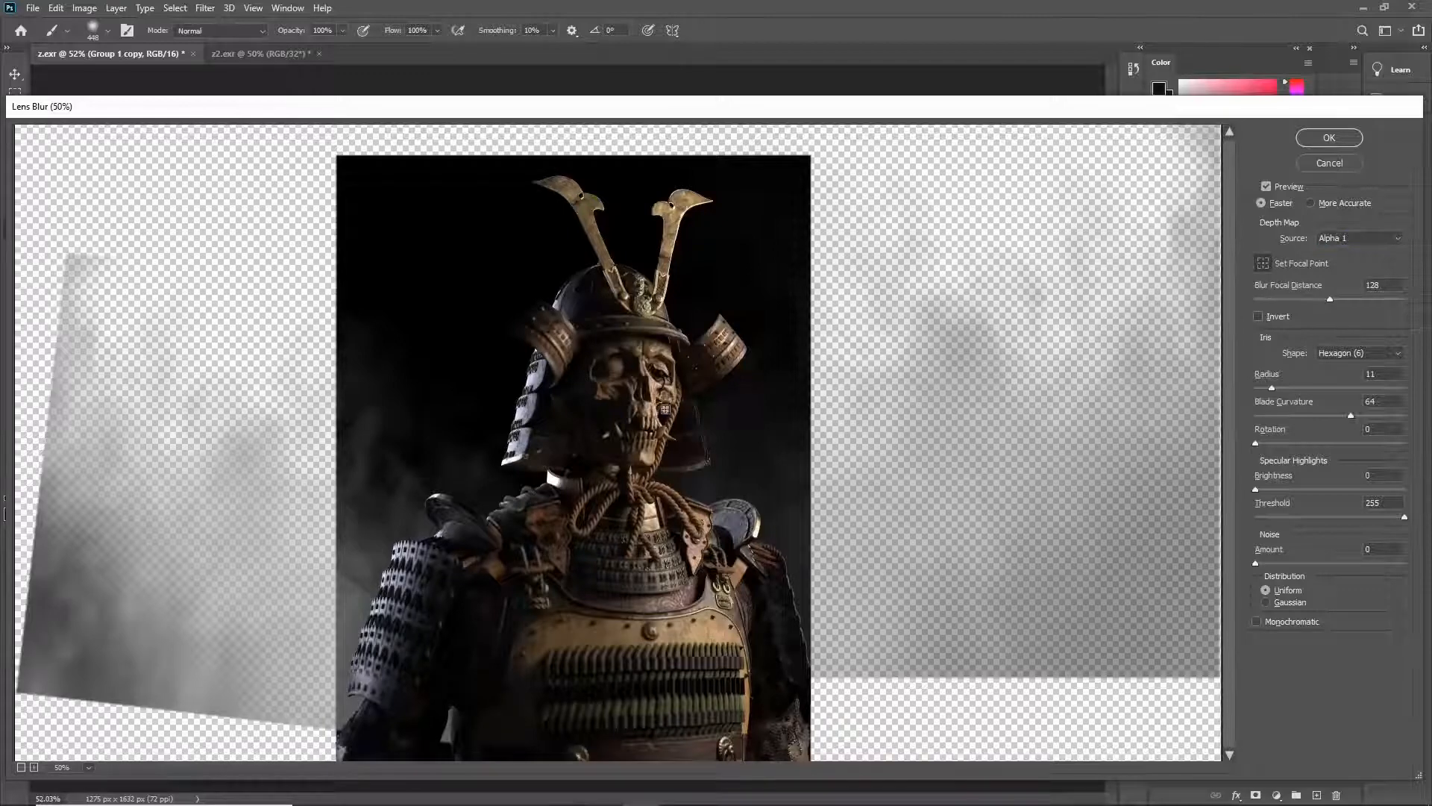
left_click(710, 447)
Step: Examine the depth blur up close at 80% on the skull, helmet, shoulders and chest armor
scroll(589, 608, "up", 1)
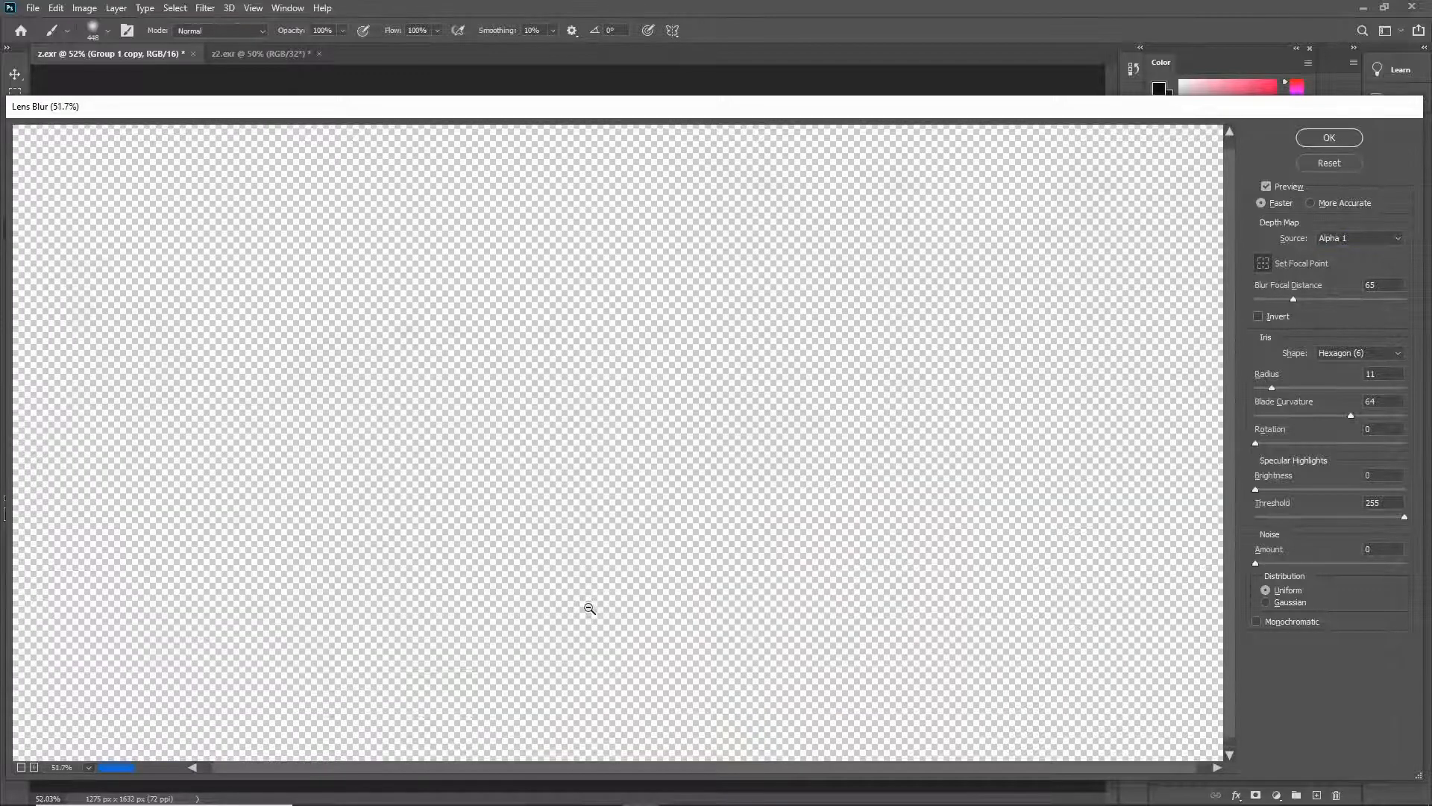
scroll(589, 608, "up", 1)
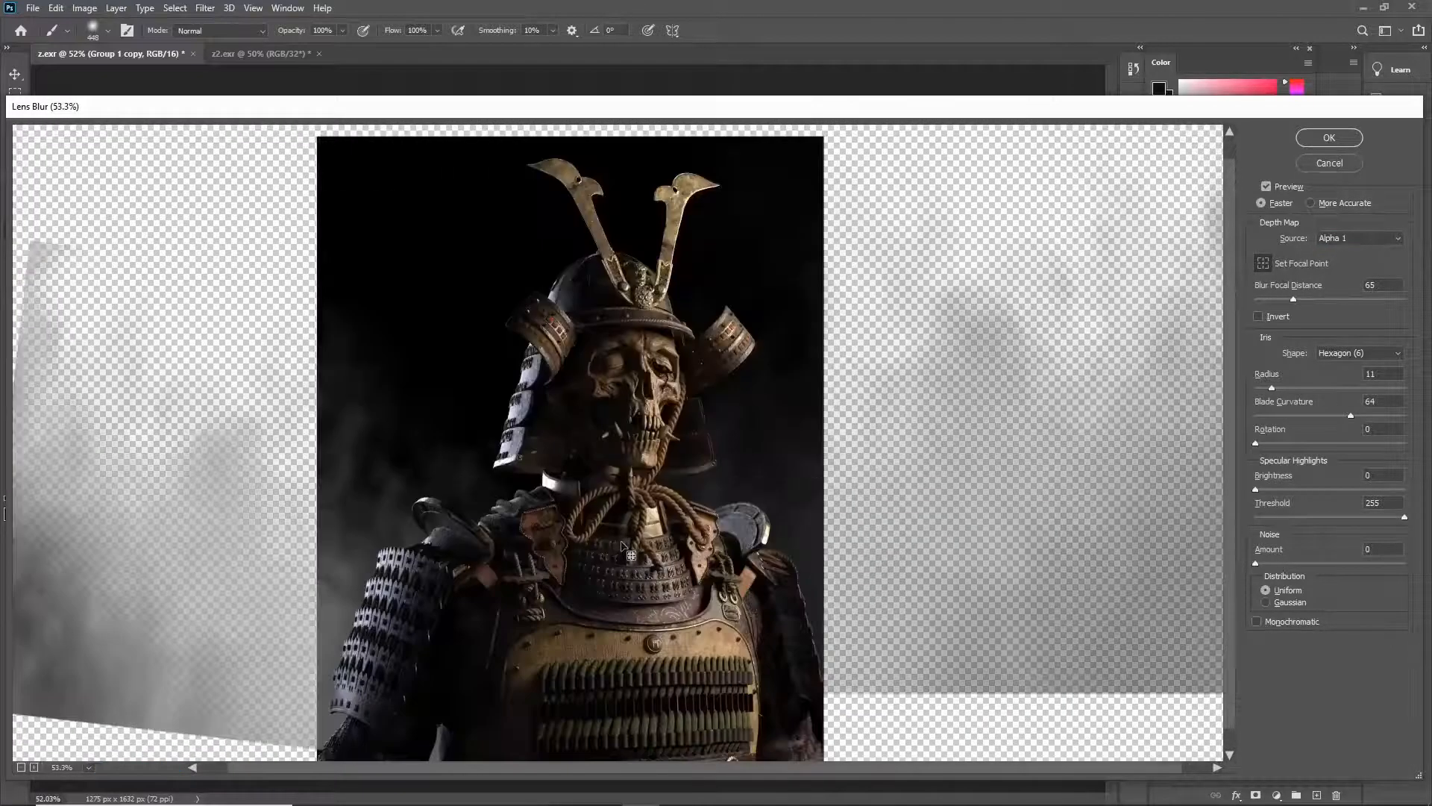
scroll(583, 608, "up", 1)
scroll(655, 599, "up", 1)
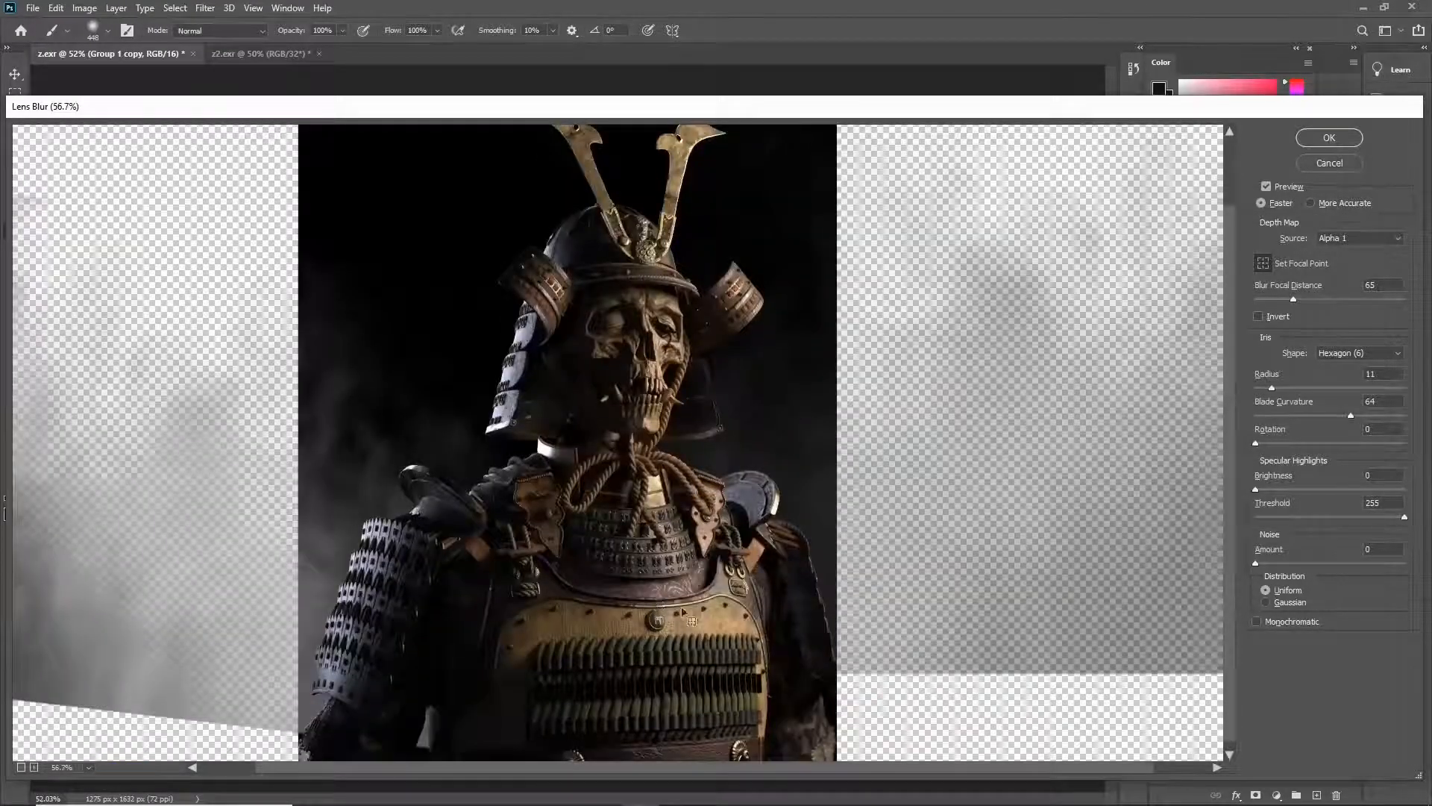
scroll(734, 598, "up", 5)
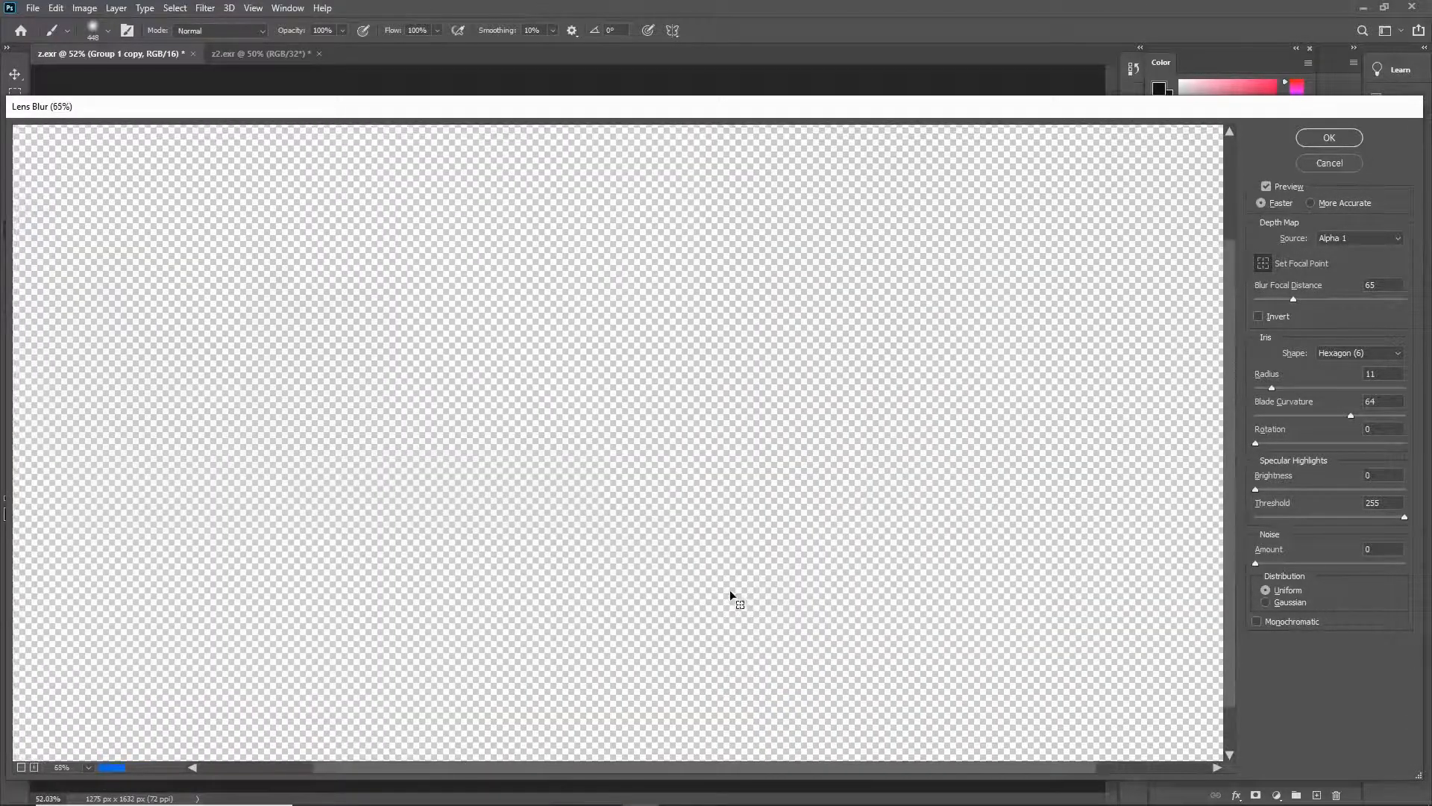
scroll(731, 597, "up", 1)
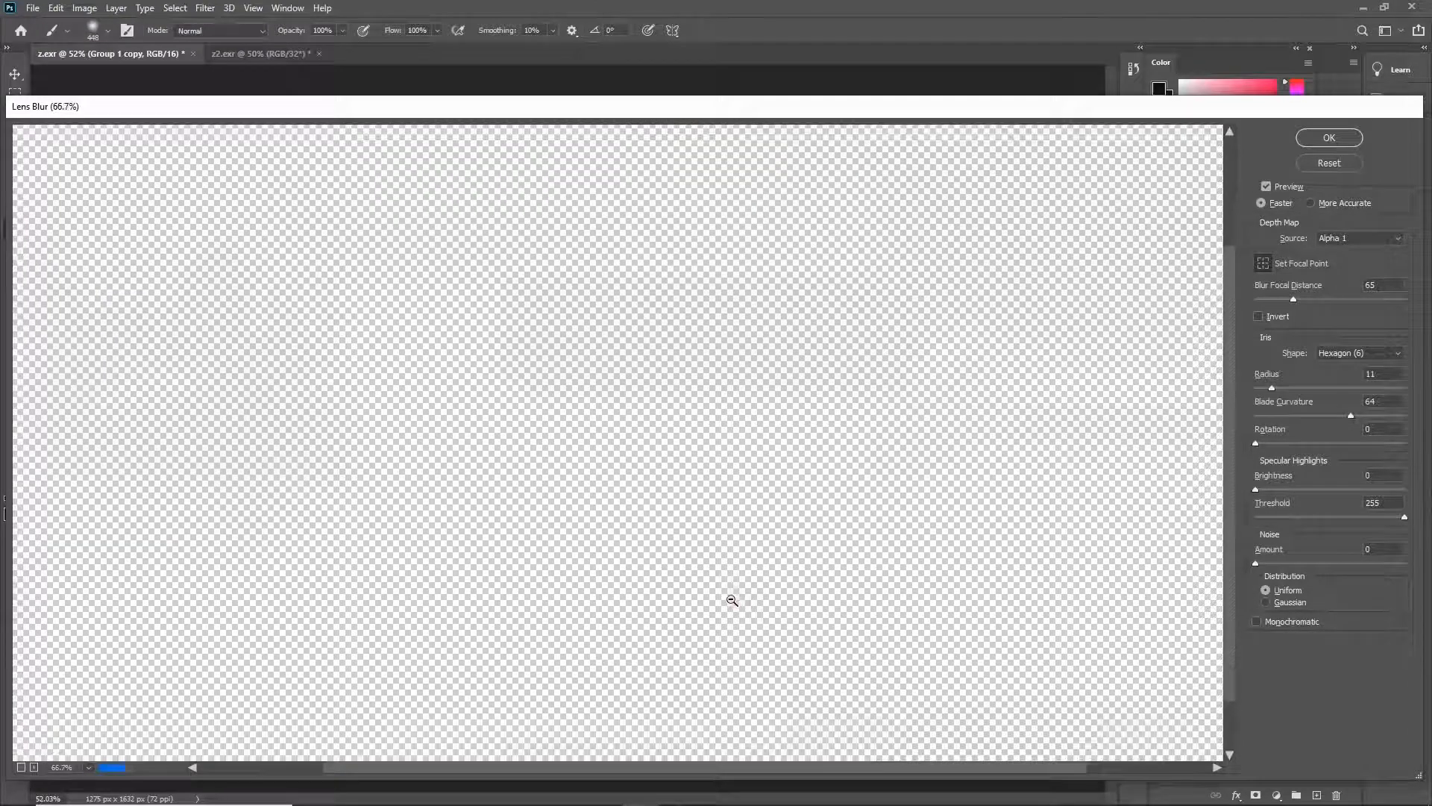
scroll(731, 600, "up", 1)
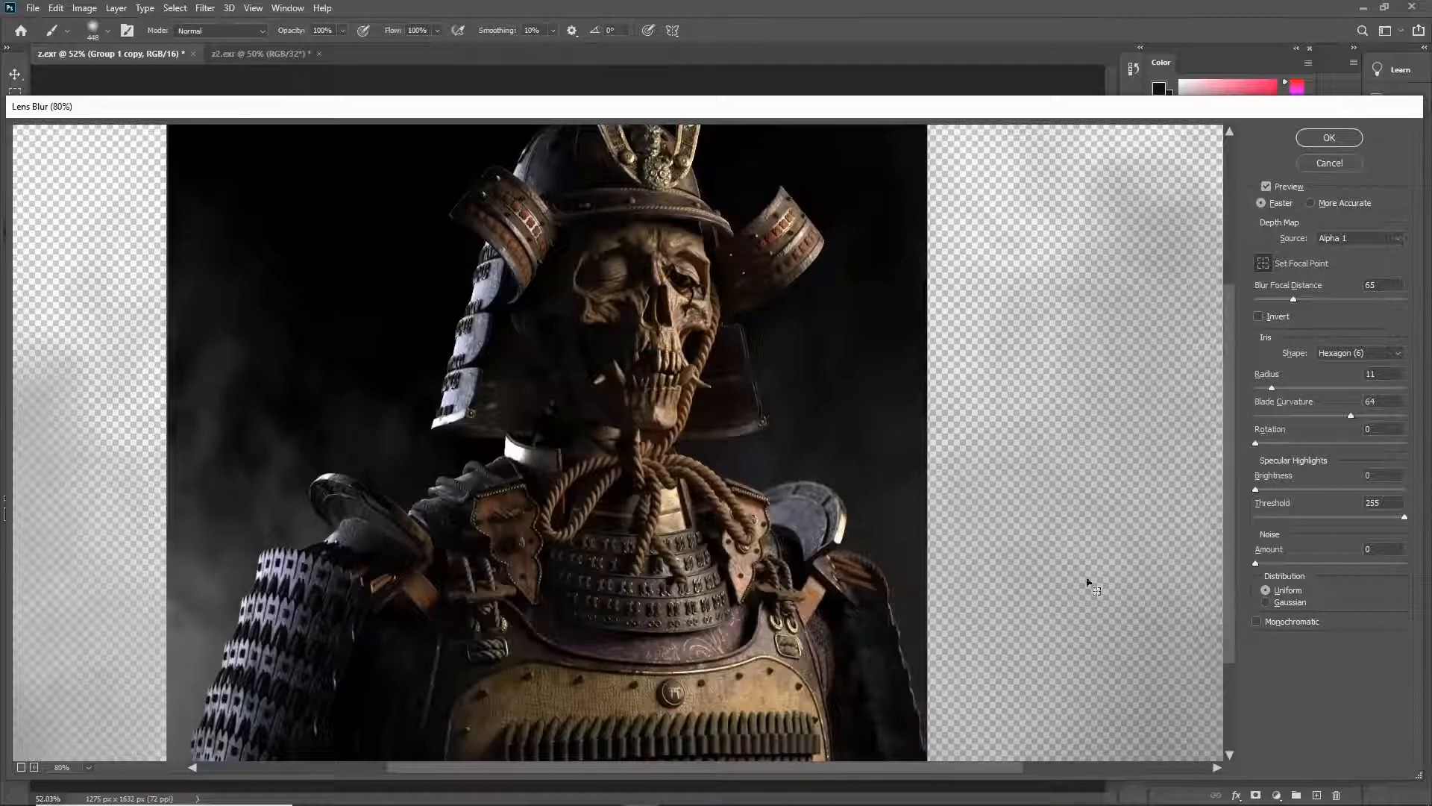
scroll(1059, 585, "up", 3)
scroll(1034, 571, "down", 2)
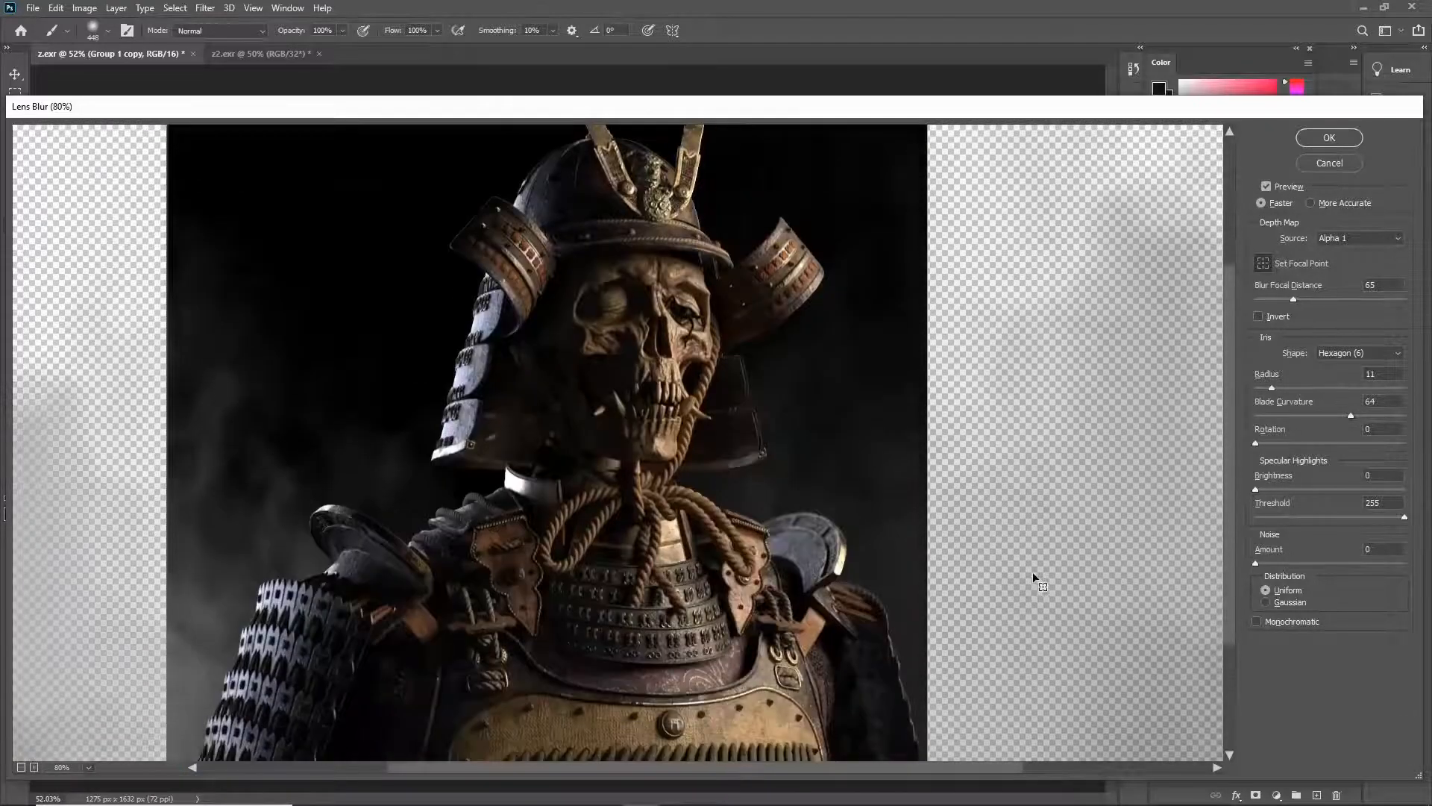
scroll(1032, 571, "down", 2)
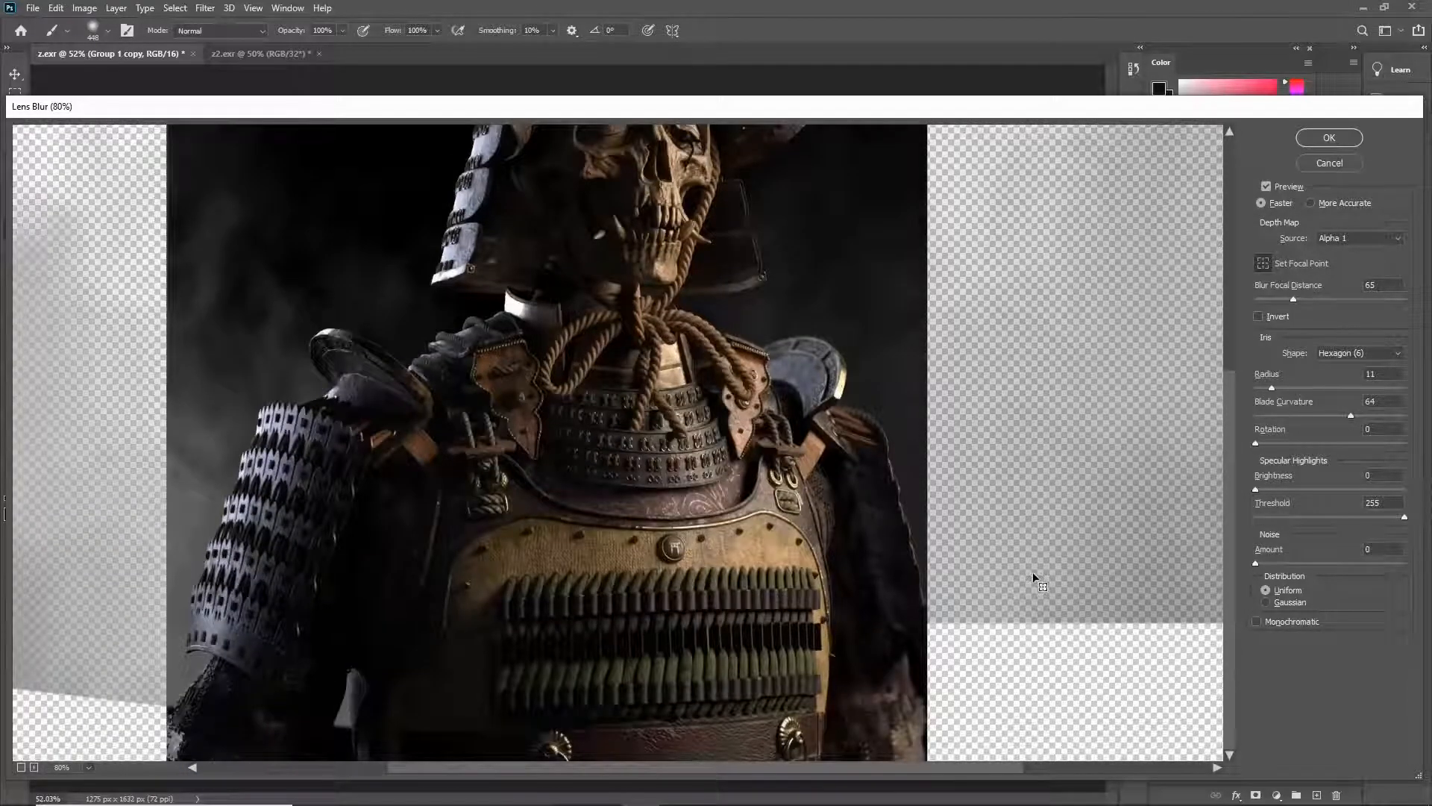
scroll(1033, 572, "up", 2)
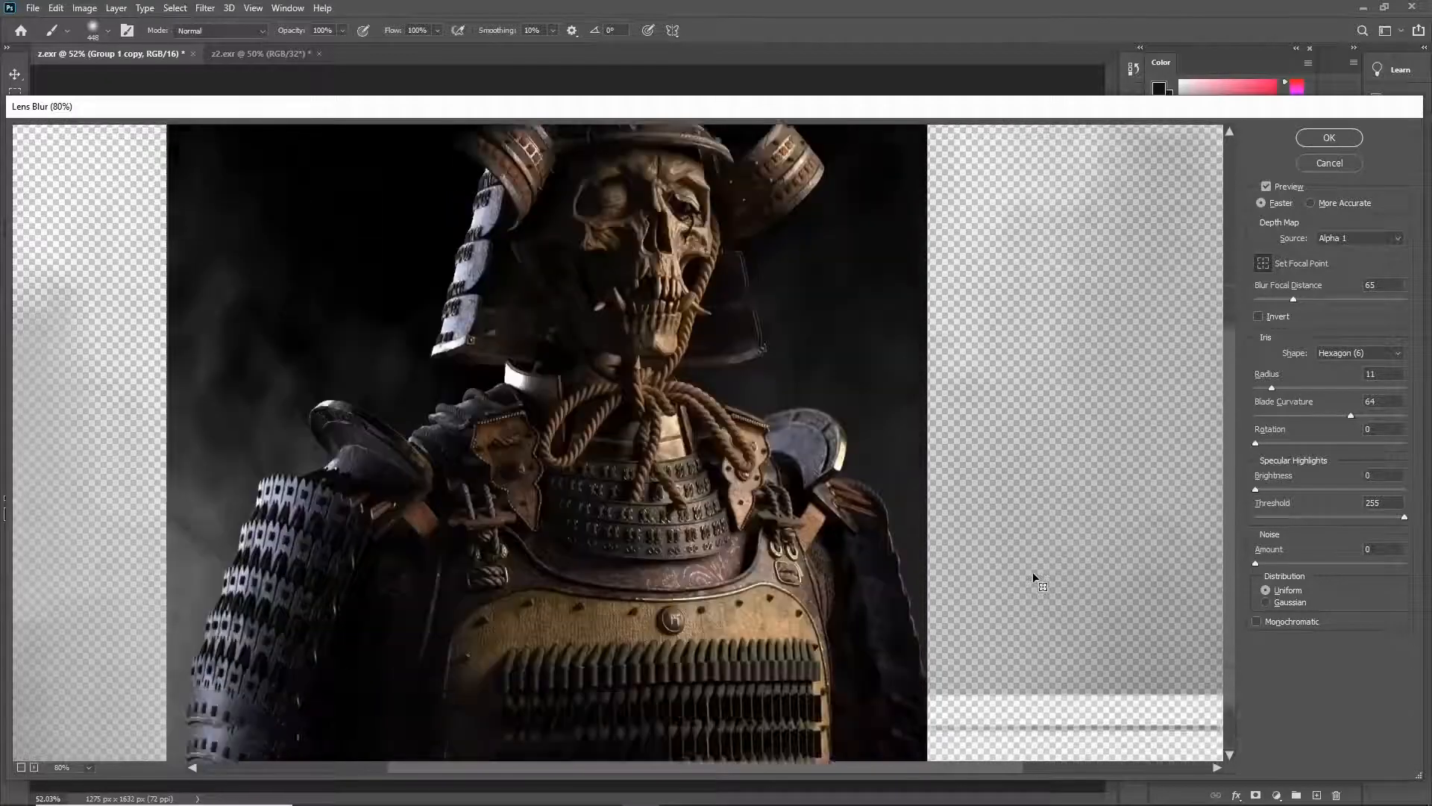
scroll(1032, 571, "down", 2)
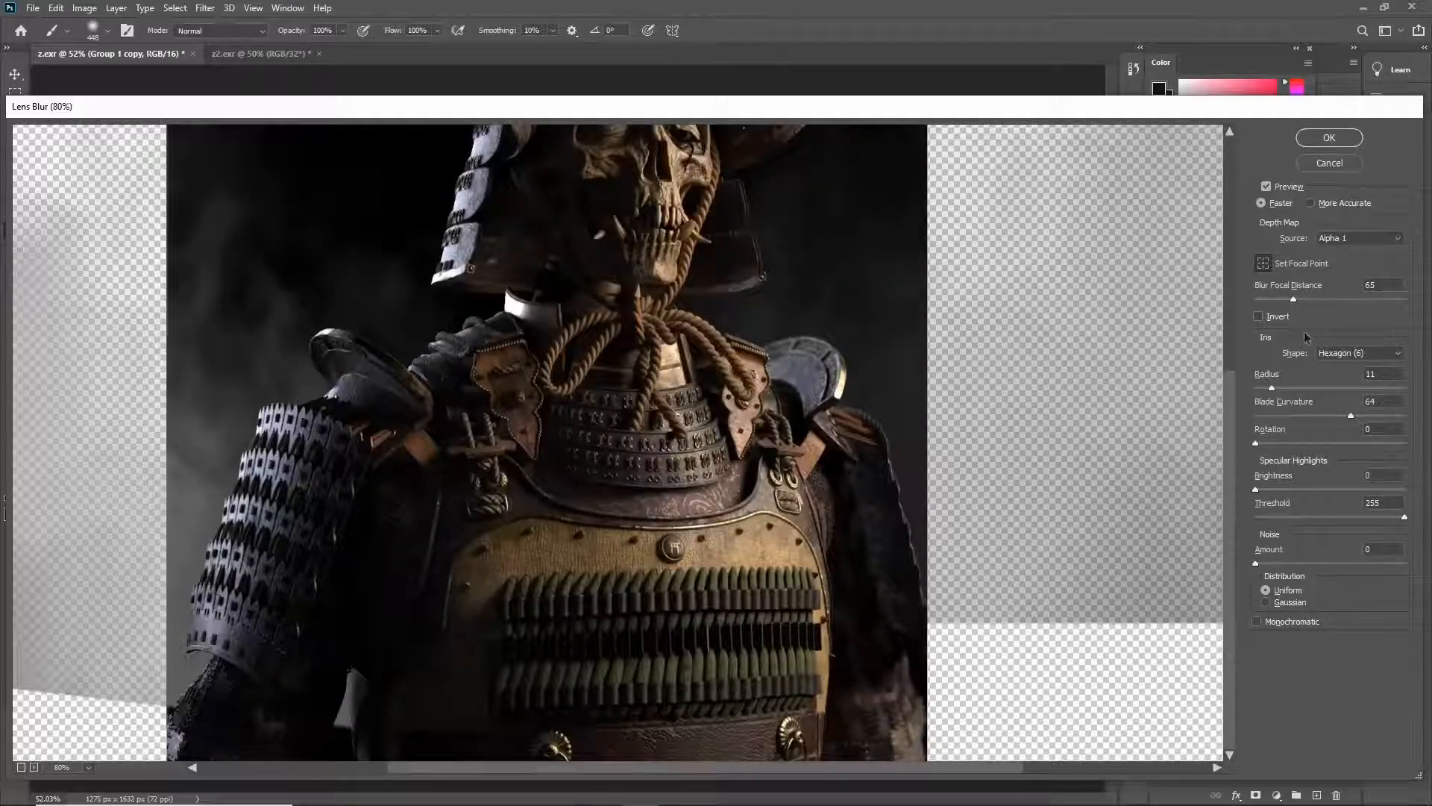
Step: Set the Lens Blur's Blur Focal Distance to 22
left_click_drag(1293, 299, 1279, 300)
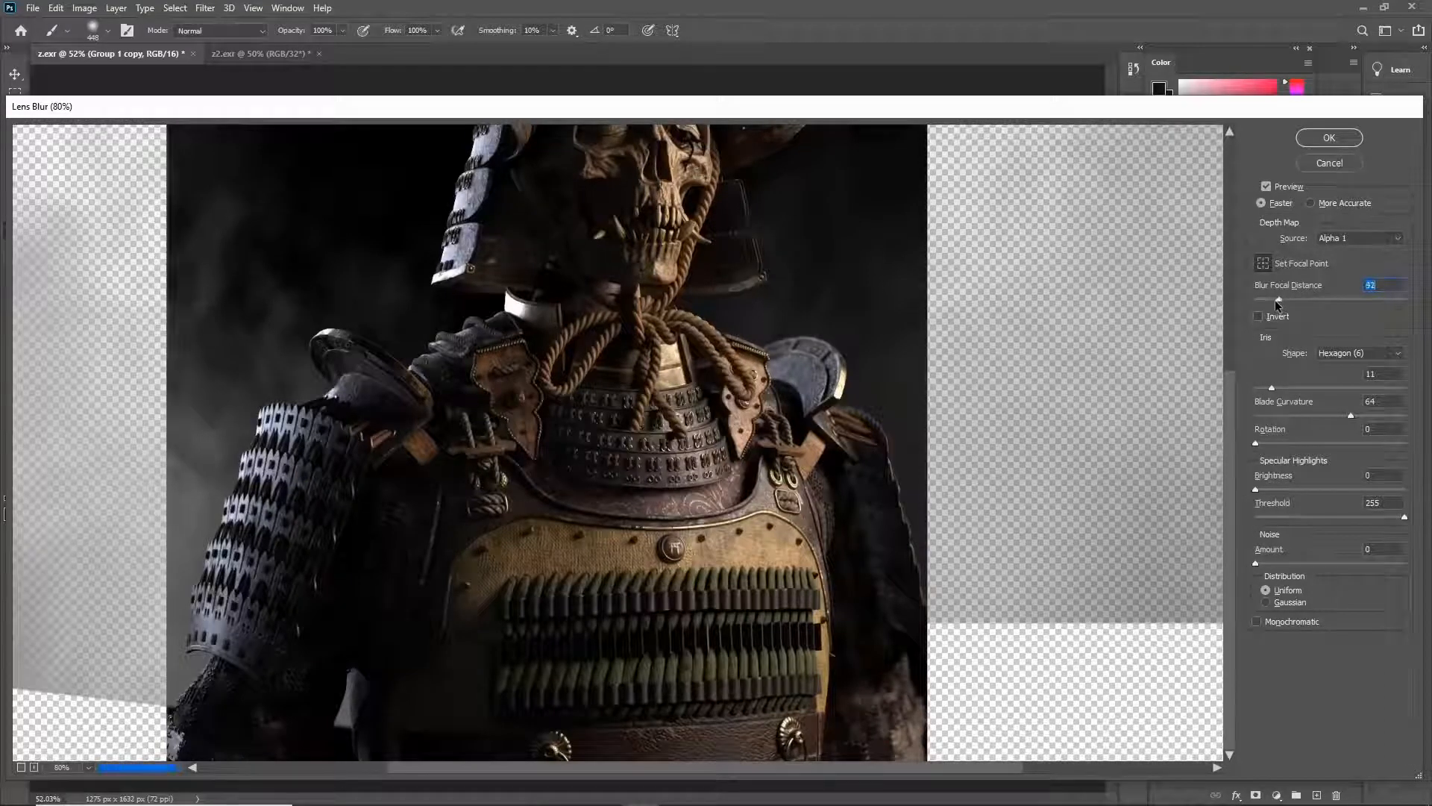
left_click_drag(1277, 298, 1264, 301)
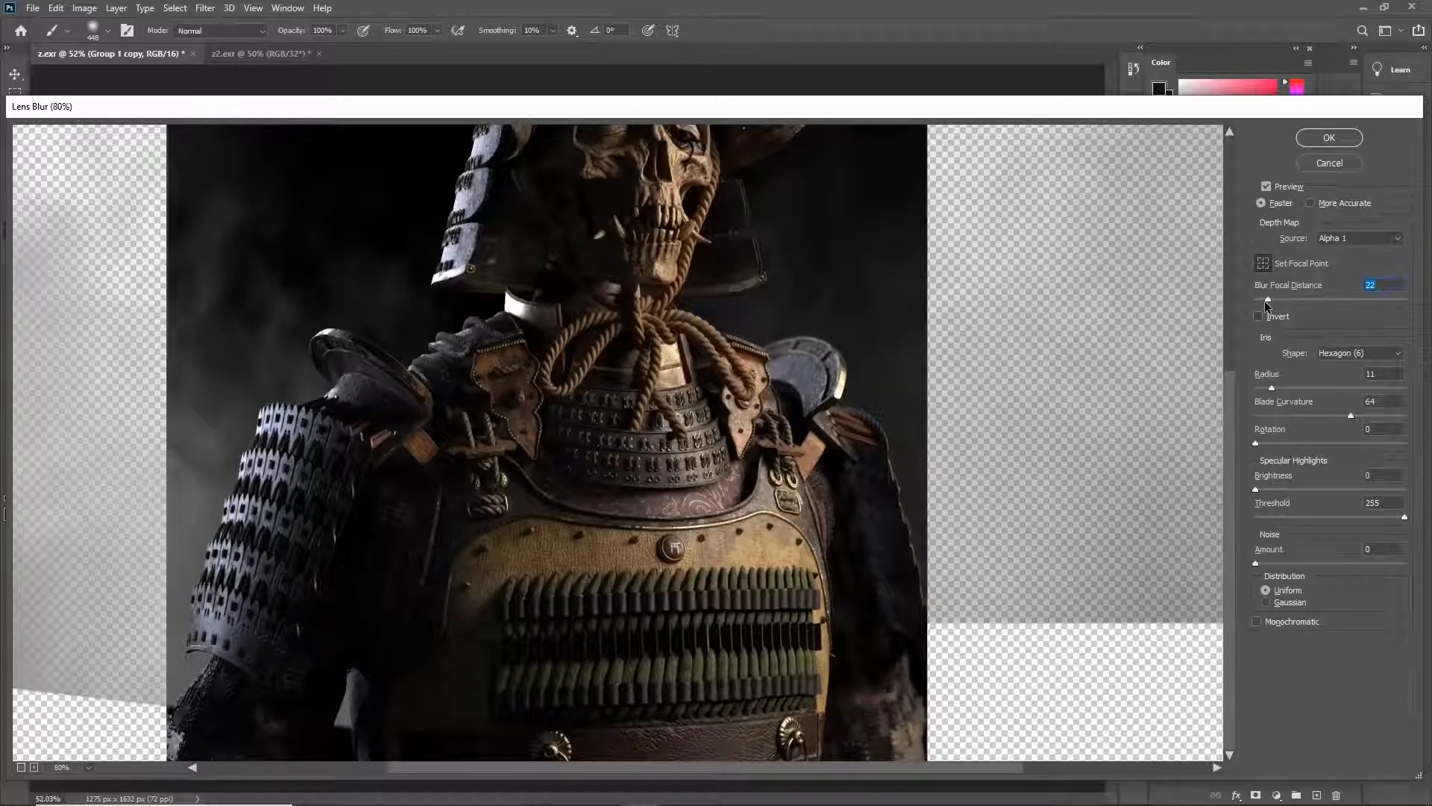
Step: Compare the chest and helmet with and without the blur preview and apply the Lens Blur
left_click(1266, 187)
left_click(1266, 187)
left_click(1266, 187)
left_click(1266, 186)
left_click(1266, 187)
left_click(1266, 187)
scroll(991, 361, "up", 3)
left_click(1274, 186)
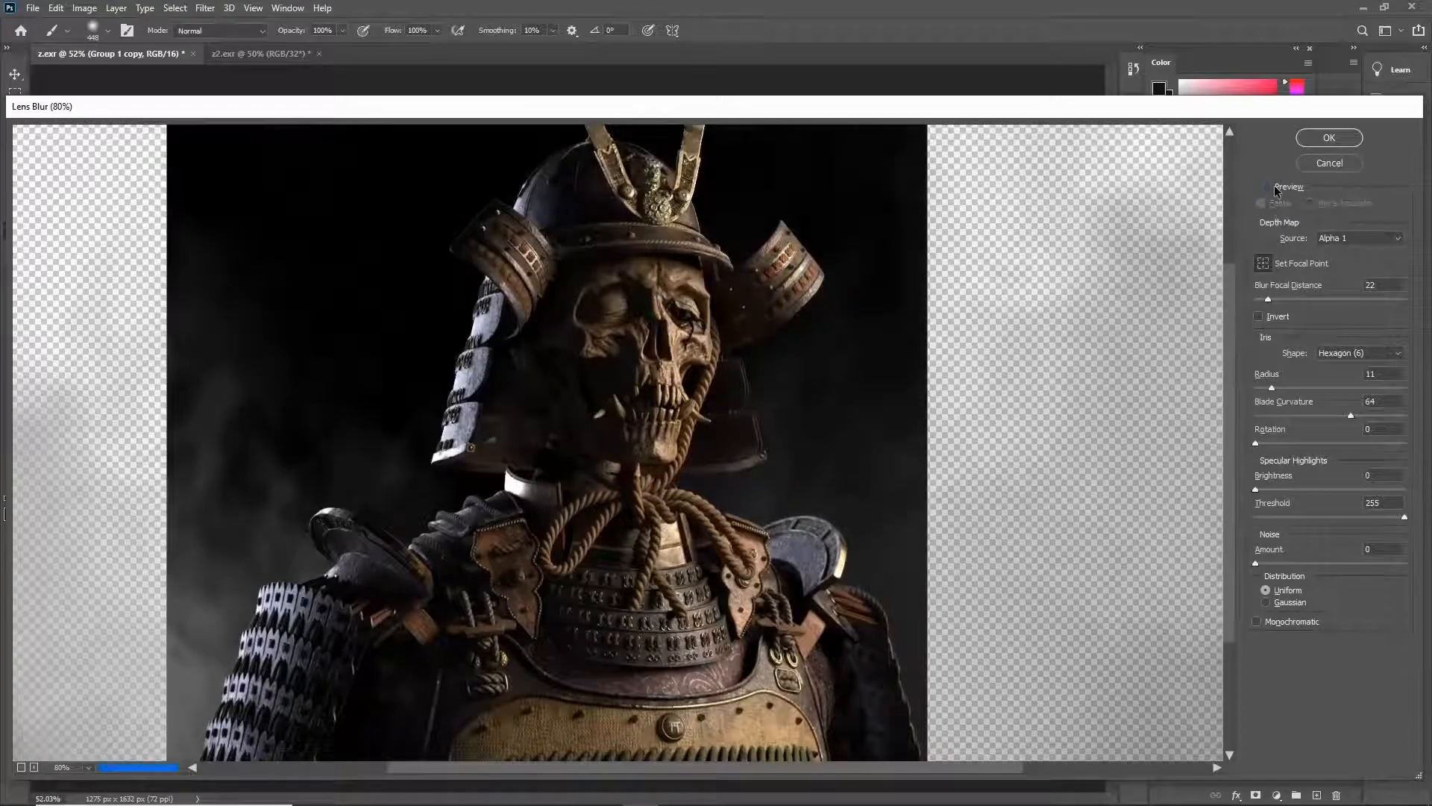
left_click(1274, 186)
left_click(1275, 188)
left_click(1275, 187)
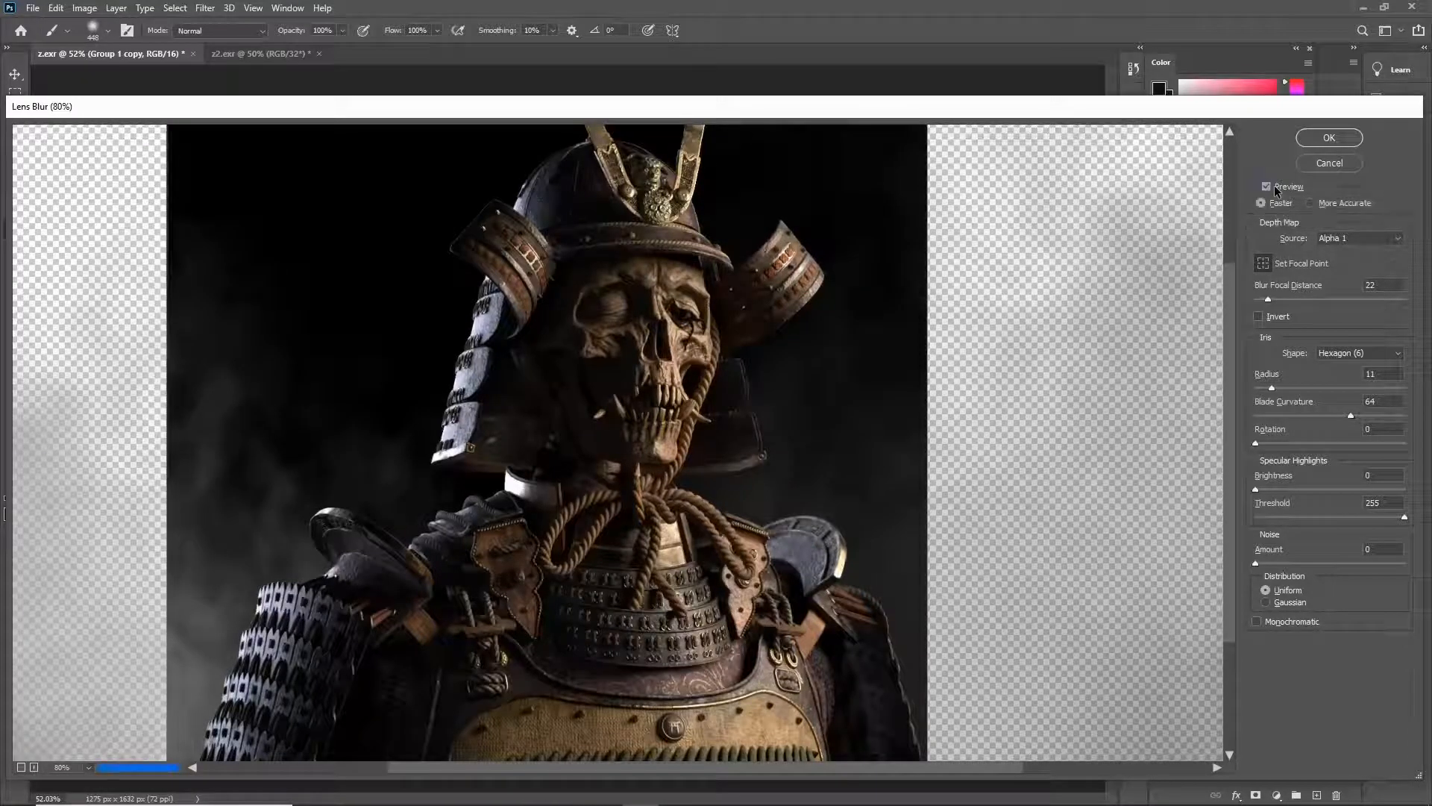
scroll(1086, 356, "down", 3)
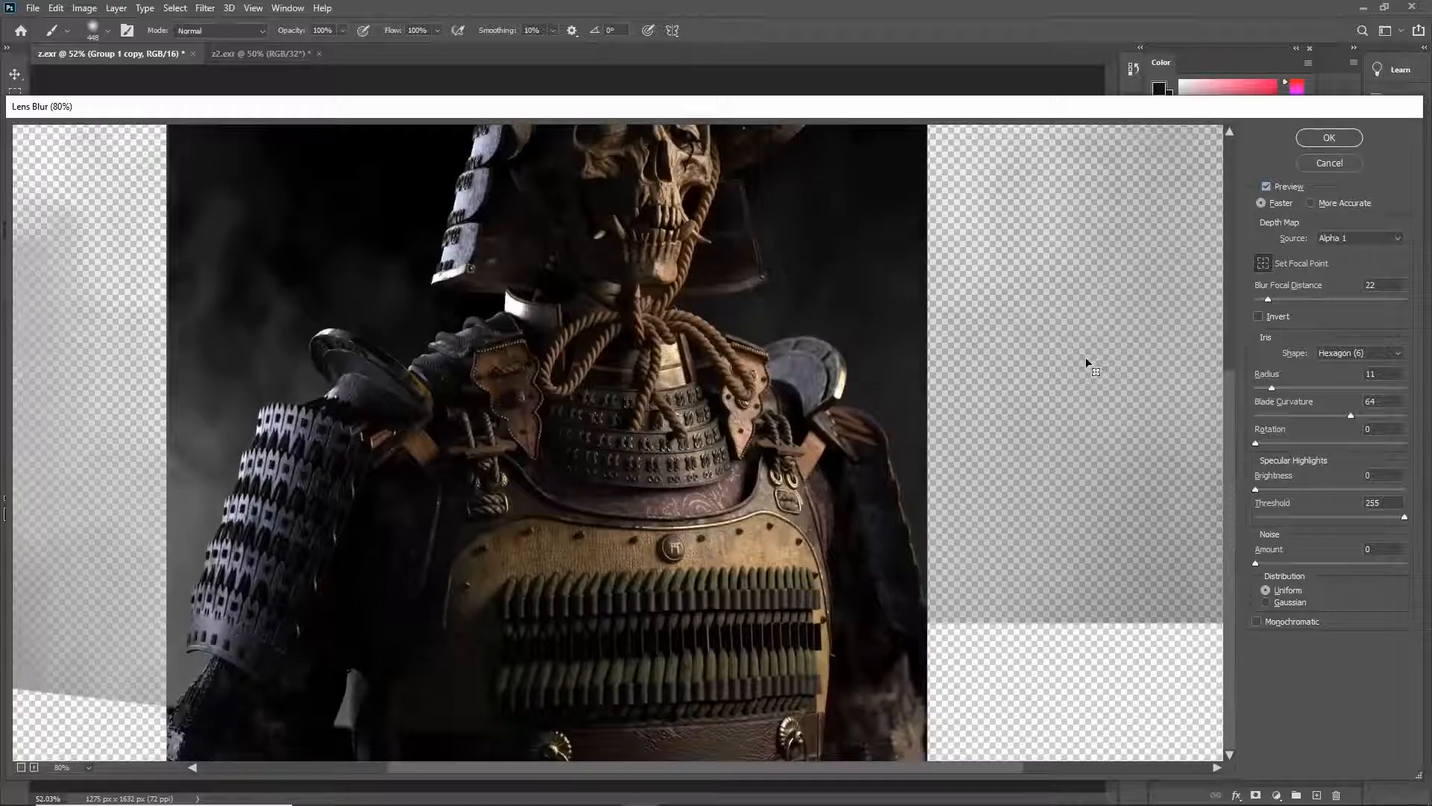
left_click(1329, 137)
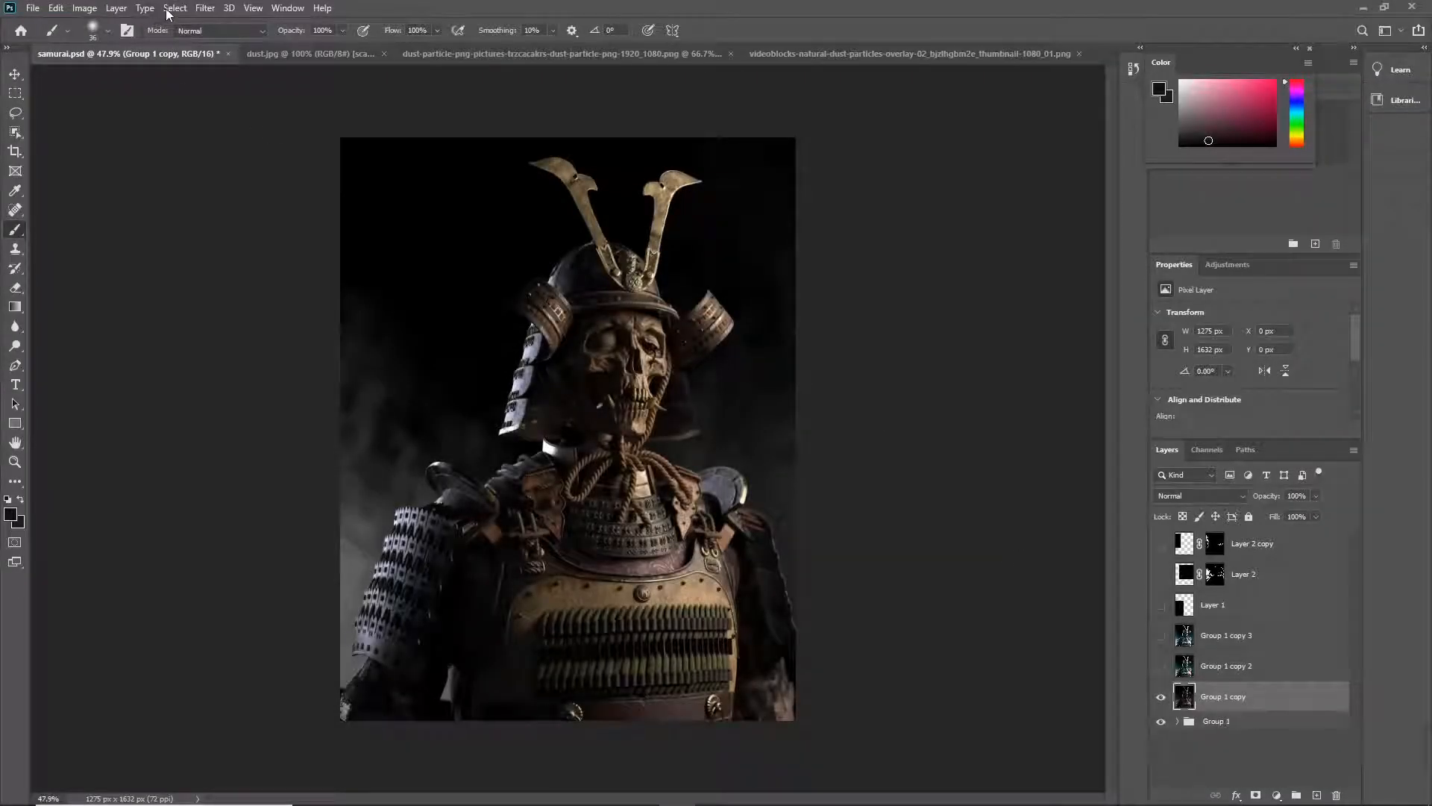
Step: Start the Camera Raw Filter on Group 1 copy in samurai.psd, try the Black & White treatment and return to Color
left_click(205, 8)
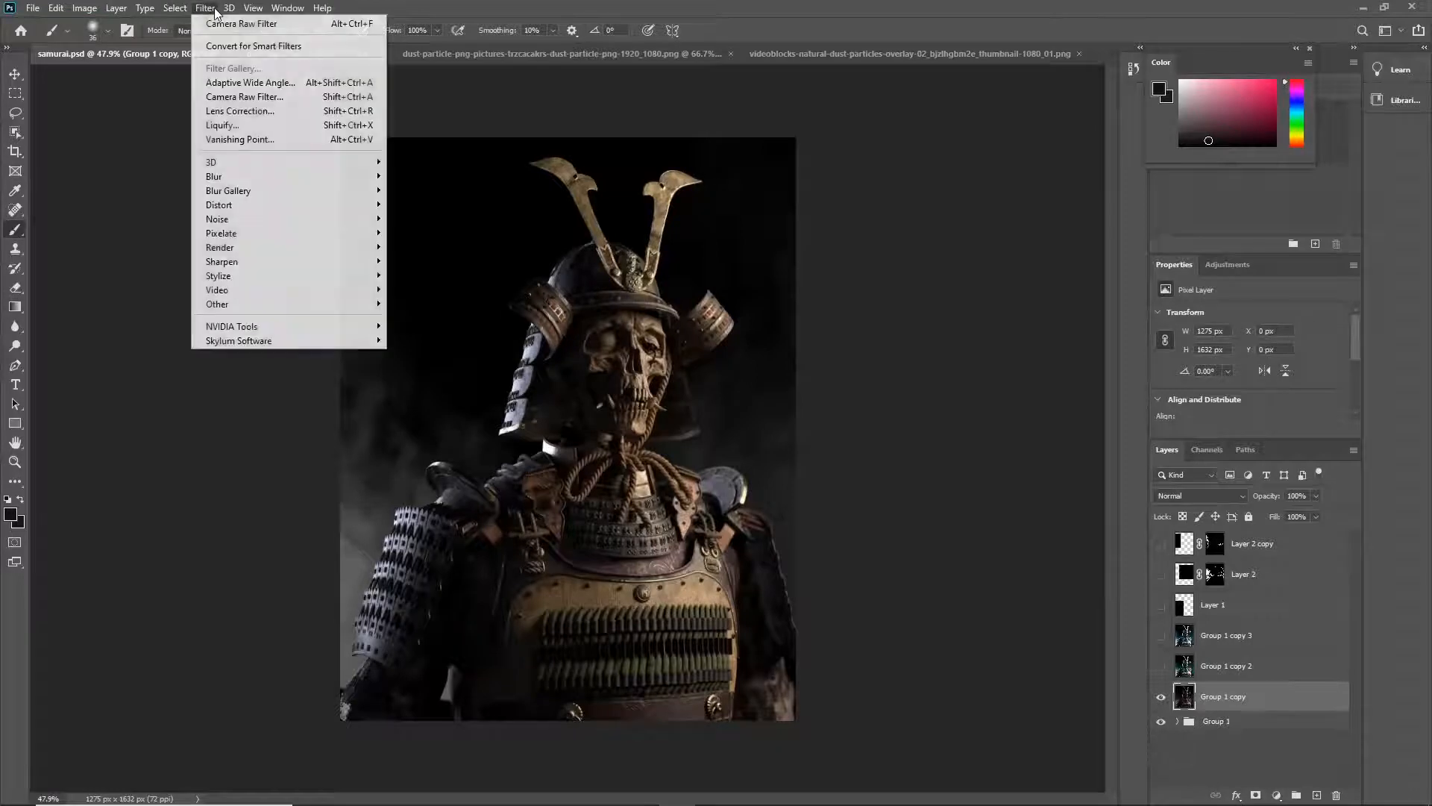
left_click(231, 99)
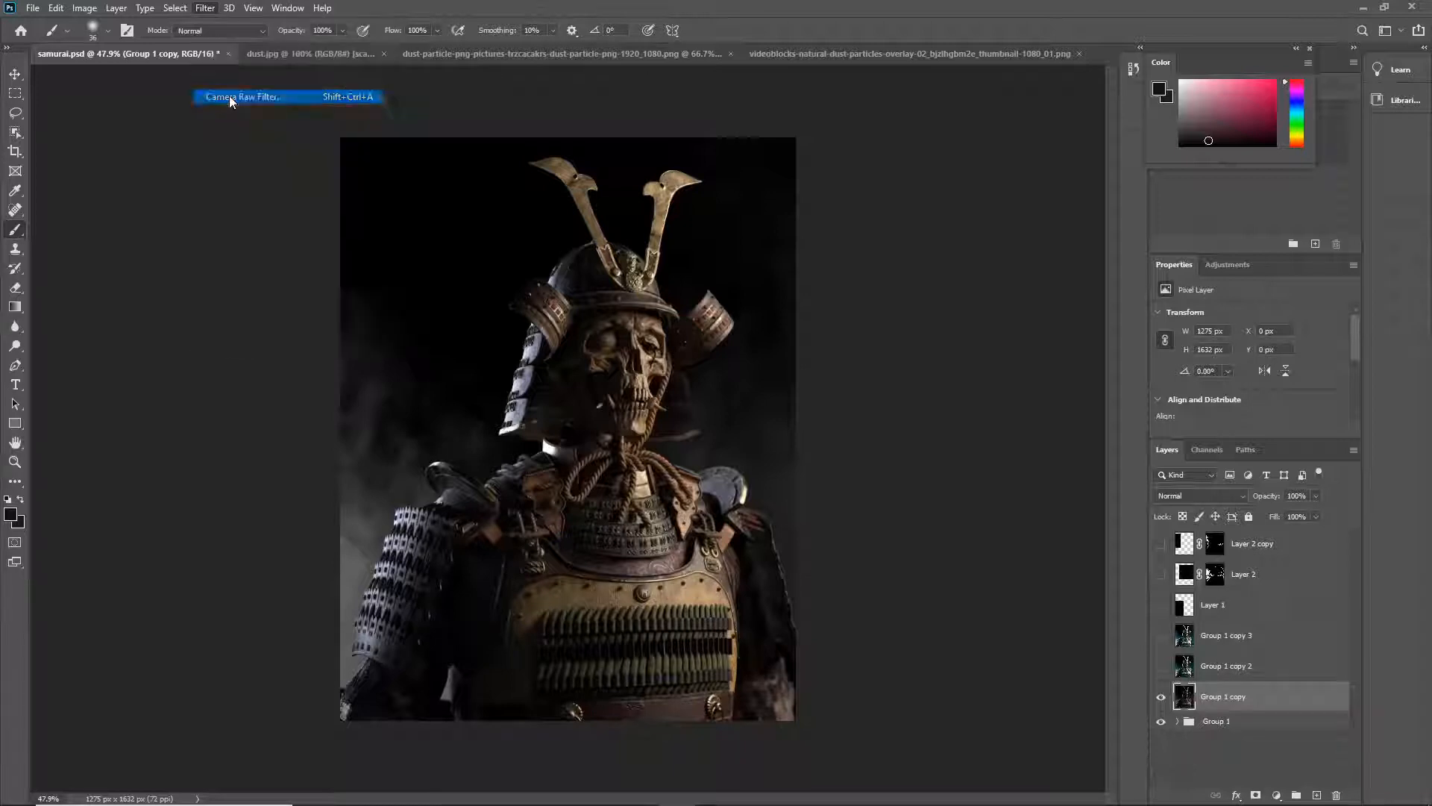
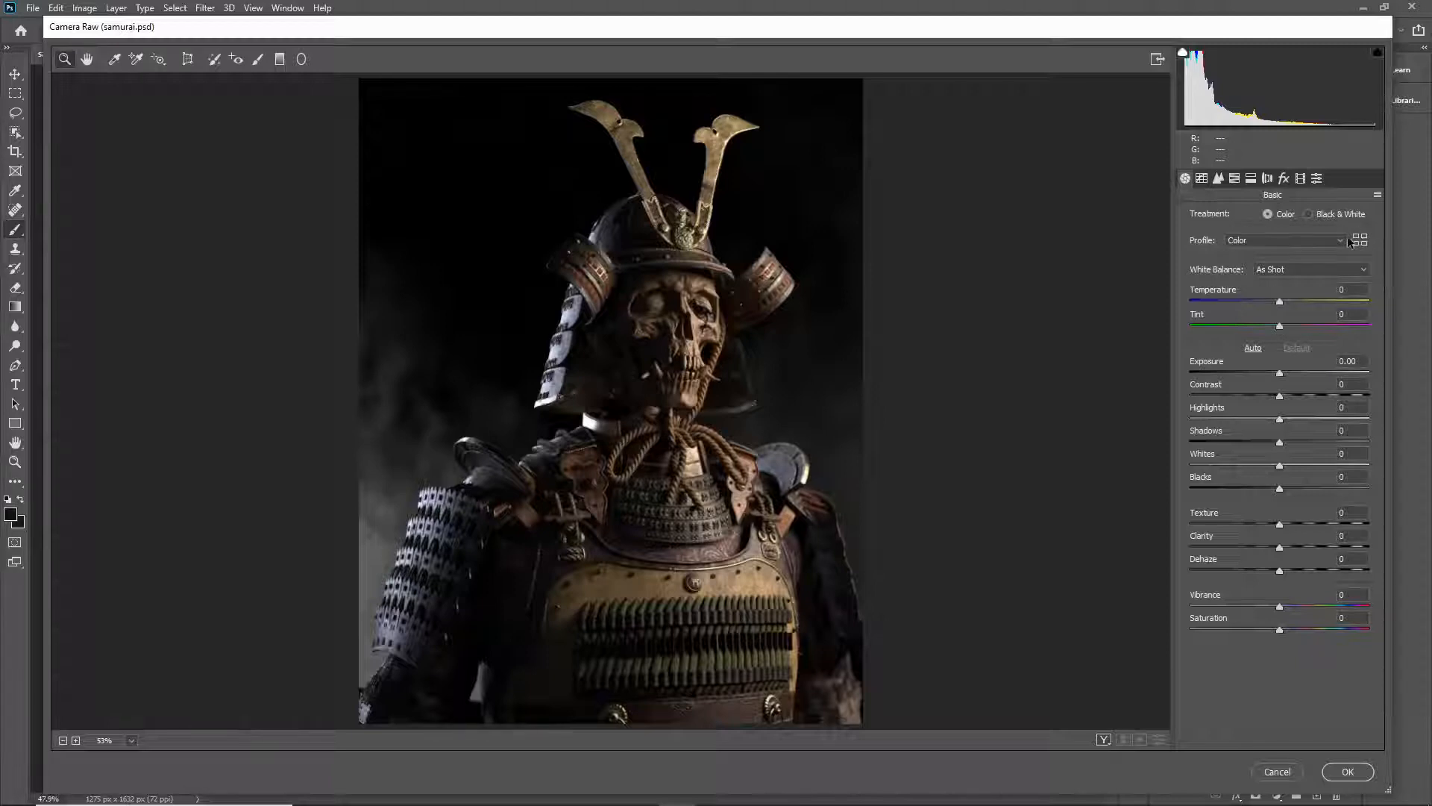
left_click(1310, 214)
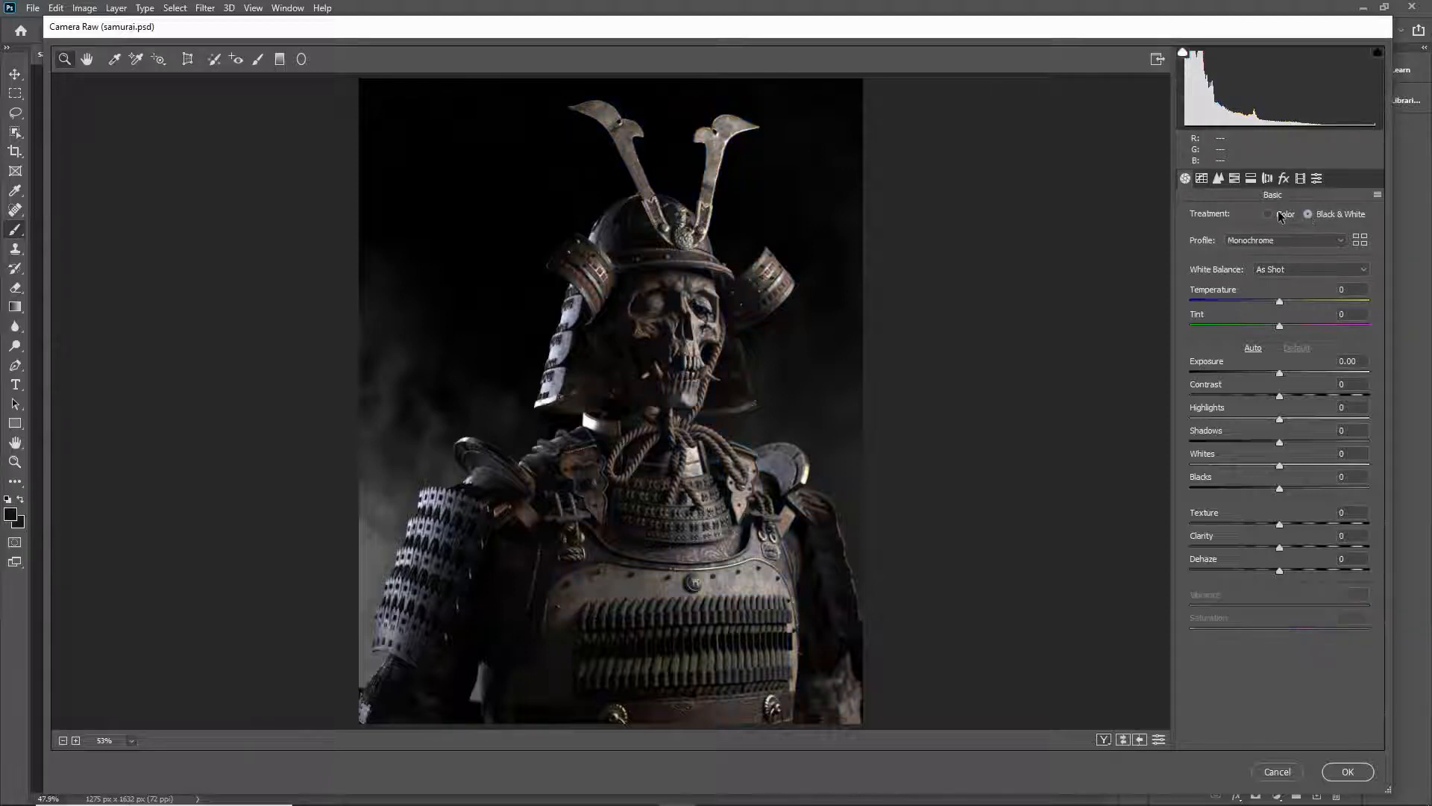
left_click(1281, 216)
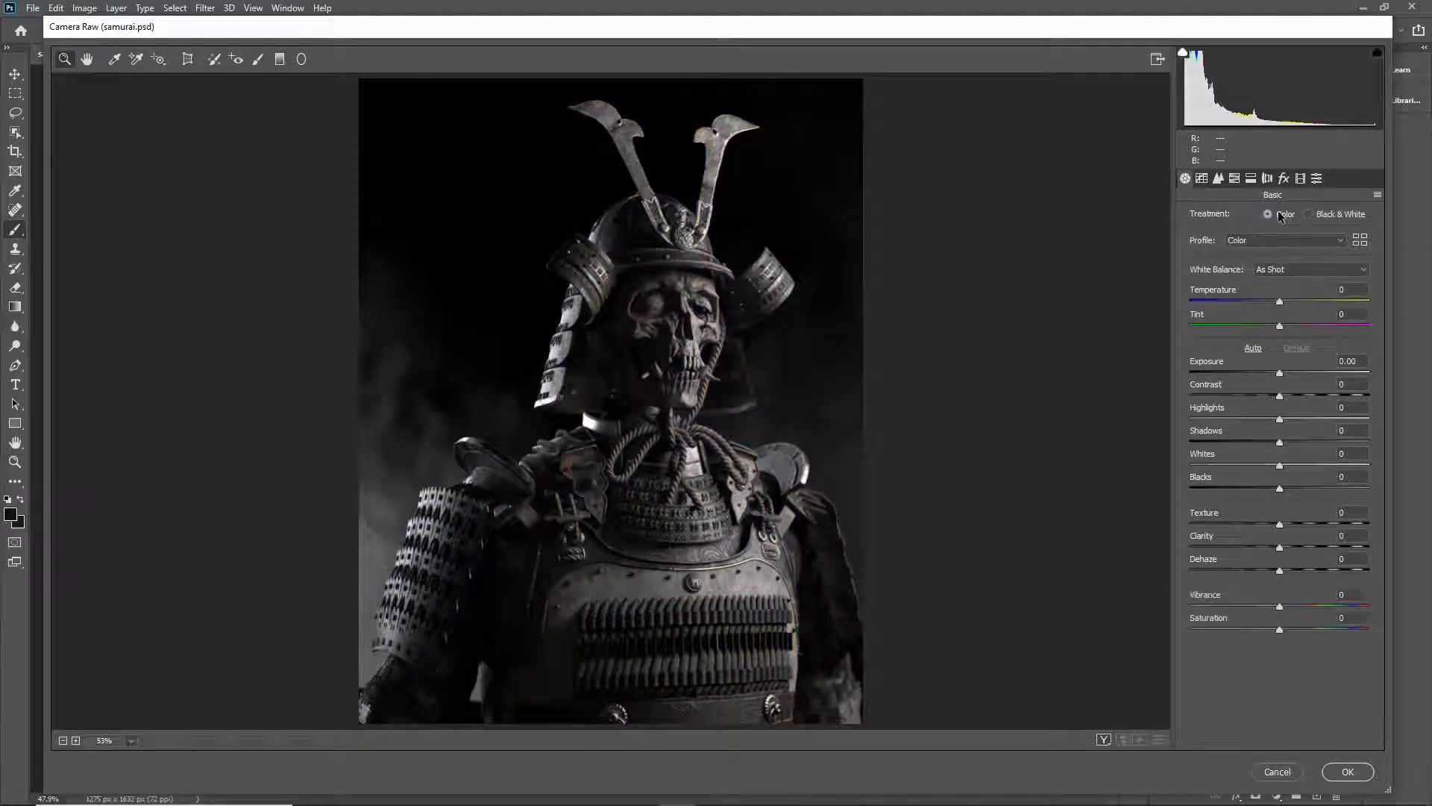
Step: Browse the Camera Raw Basic and Artistic profiles and preview the Artistic looks on the samurai image
left_click(1359, 242)
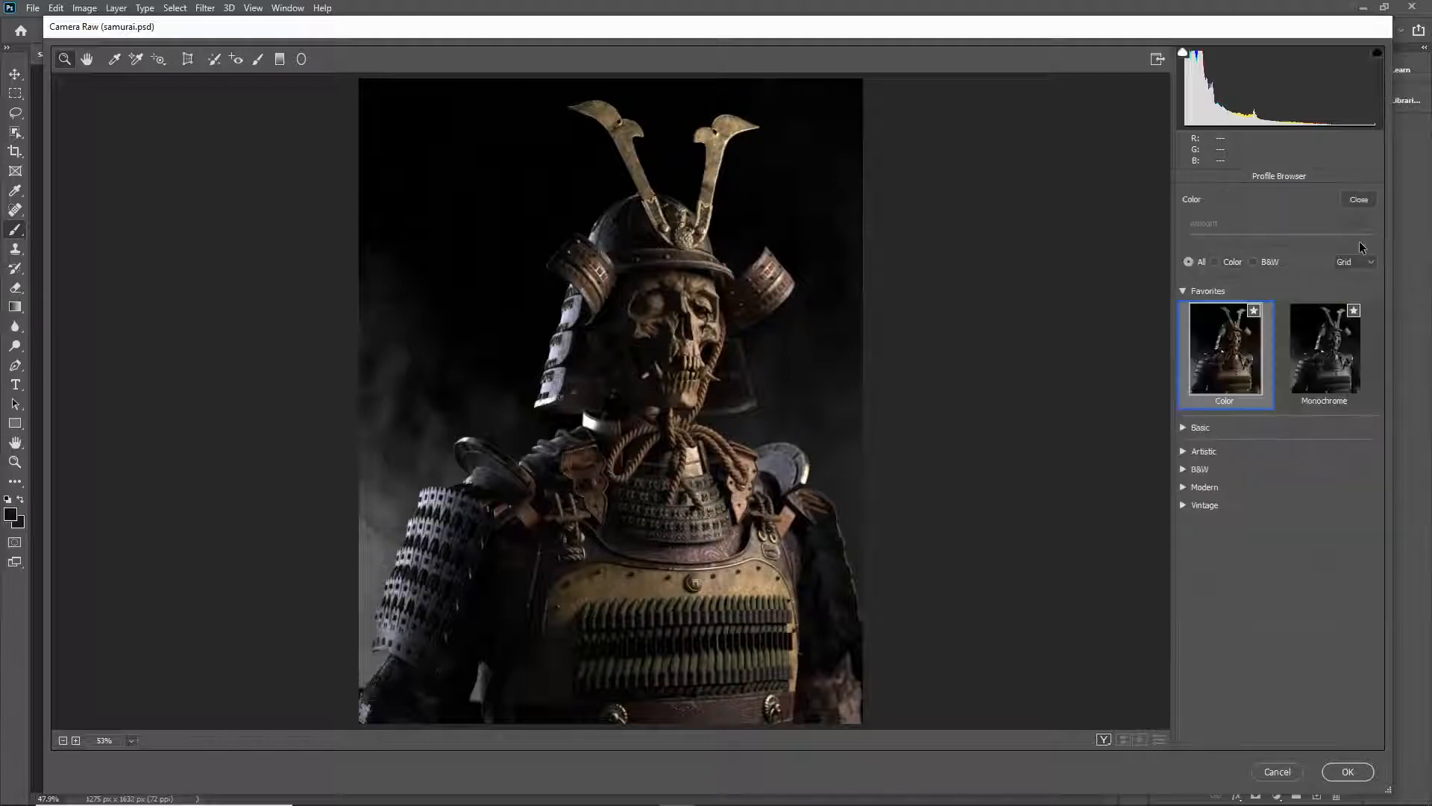
left_click(1200, 429)
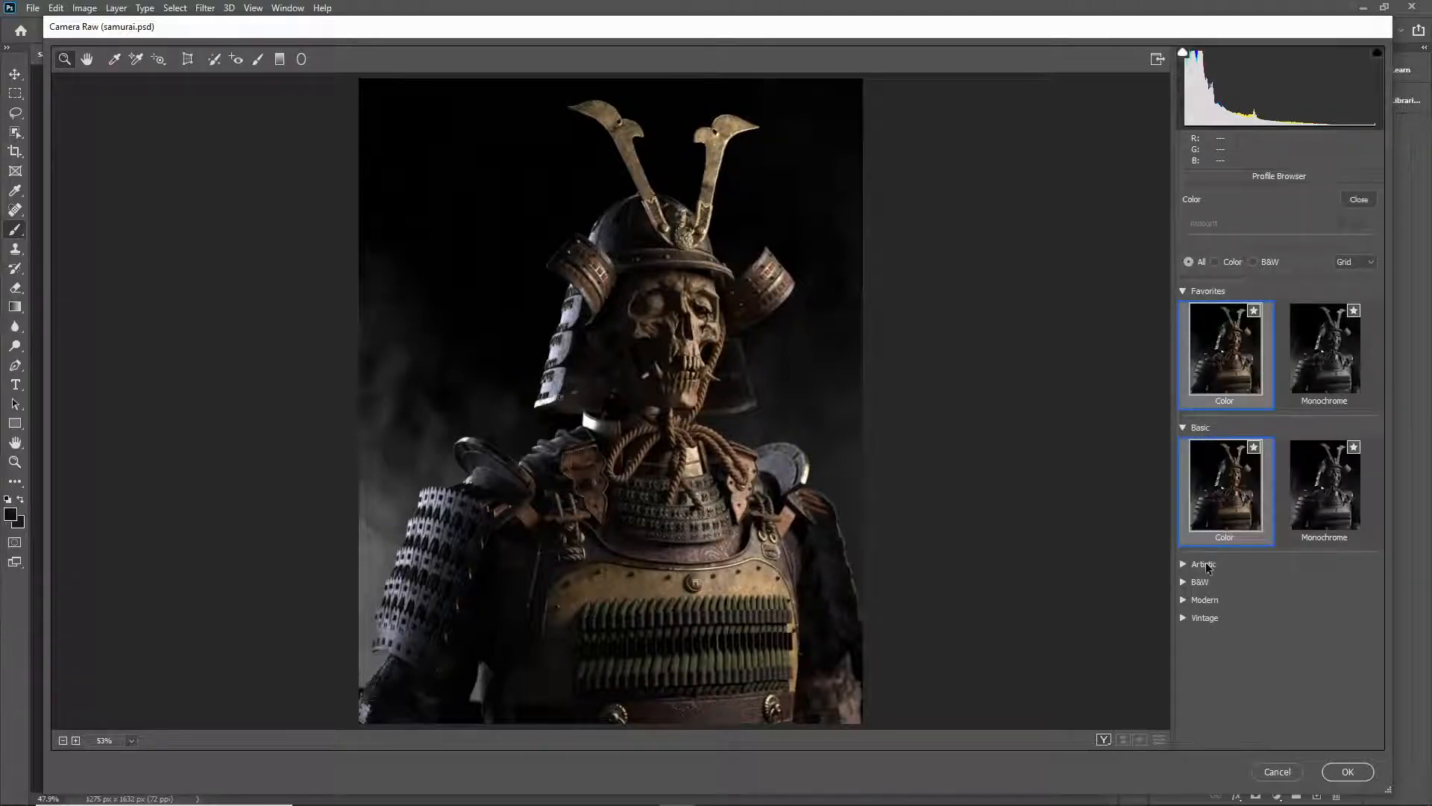
left_click(1203, 565)
scroll(1216, 522, "down", 3)
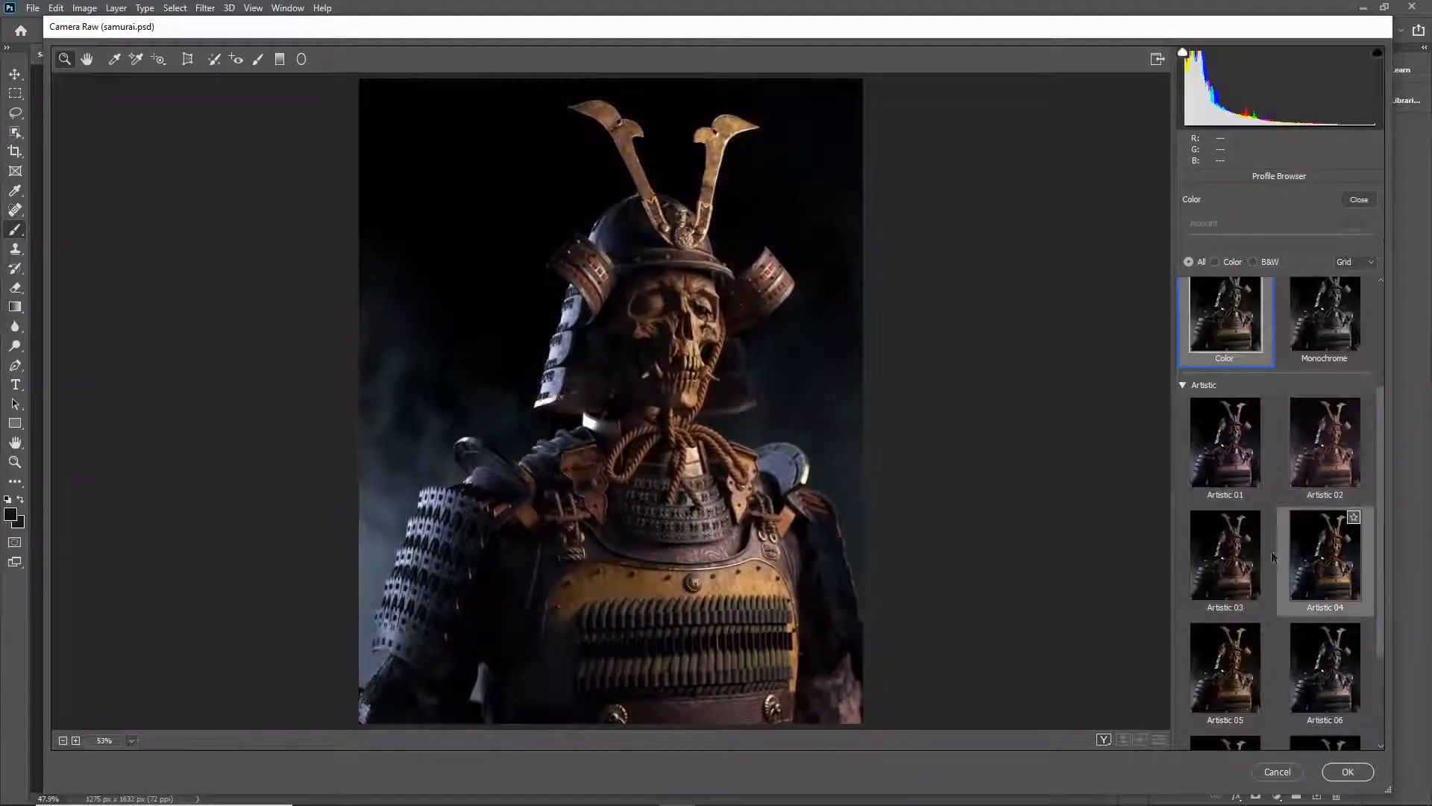
scroll(1260, 553, "down", 1)
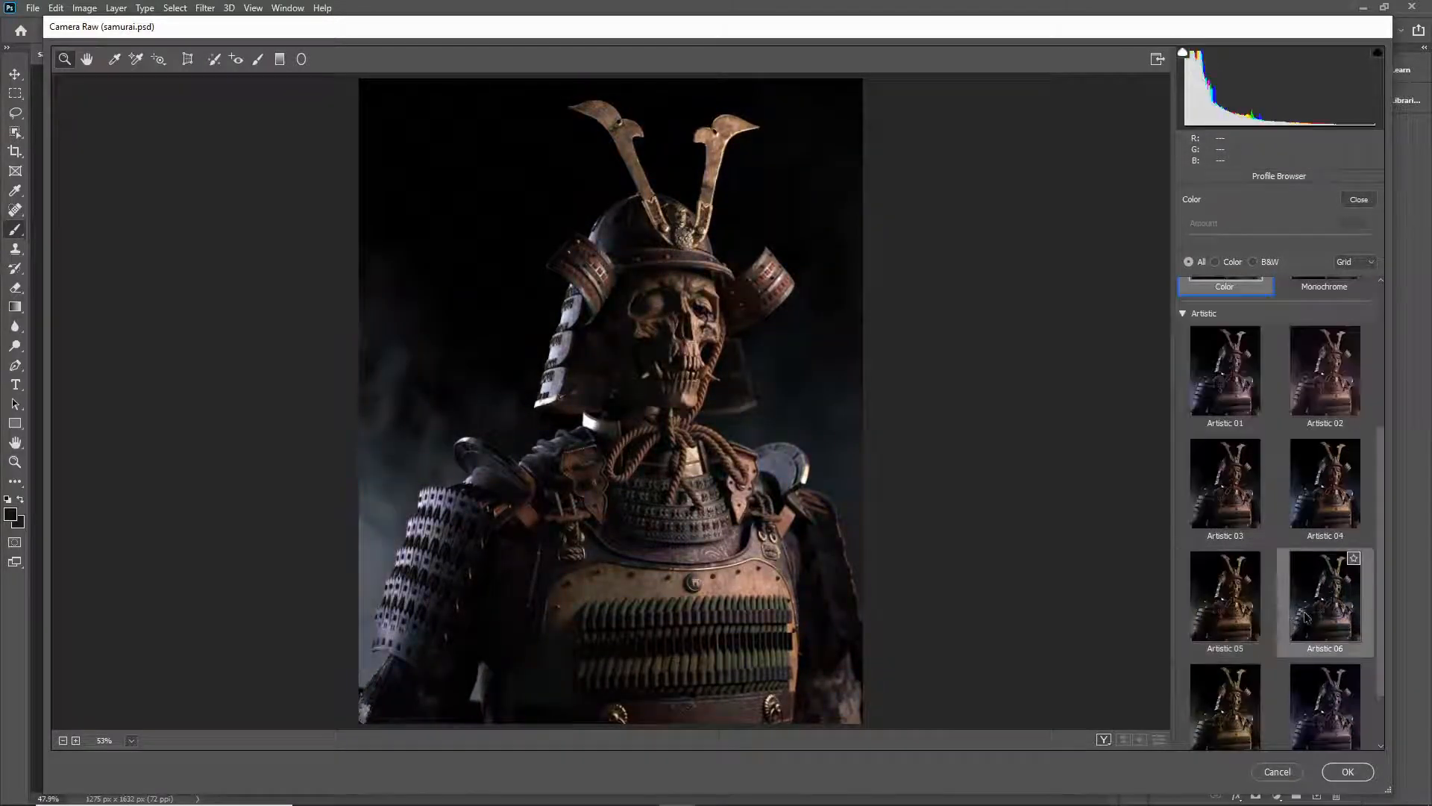
scroll(1305, 616, "down", 1)
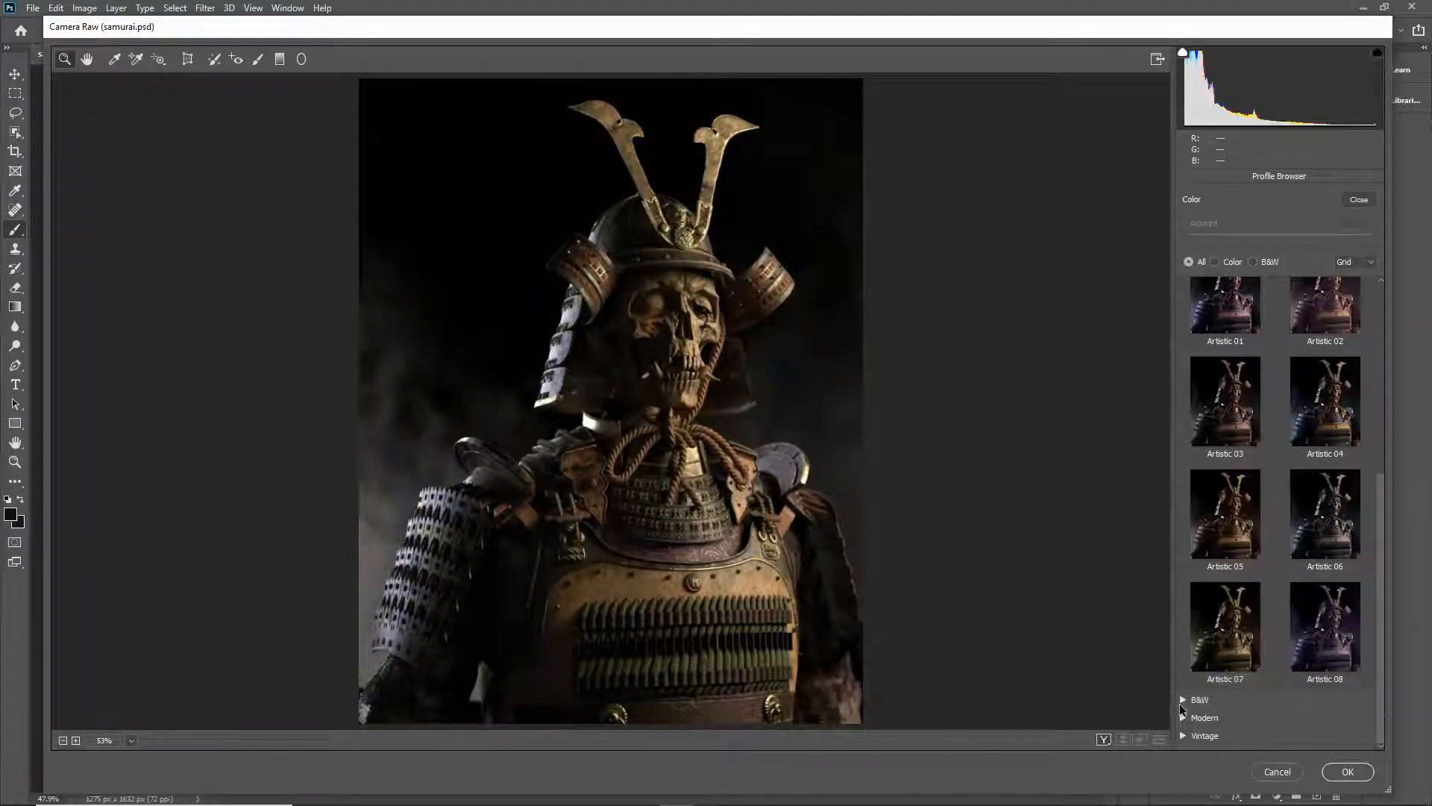
Step: Preview the B&W profiles on the samurai image, from B&W 01 to B&W Red Filter
left_click(1183, 698)
scroll(1254, 567, "down", 2)
scroll(1260, 547, "down", 2)
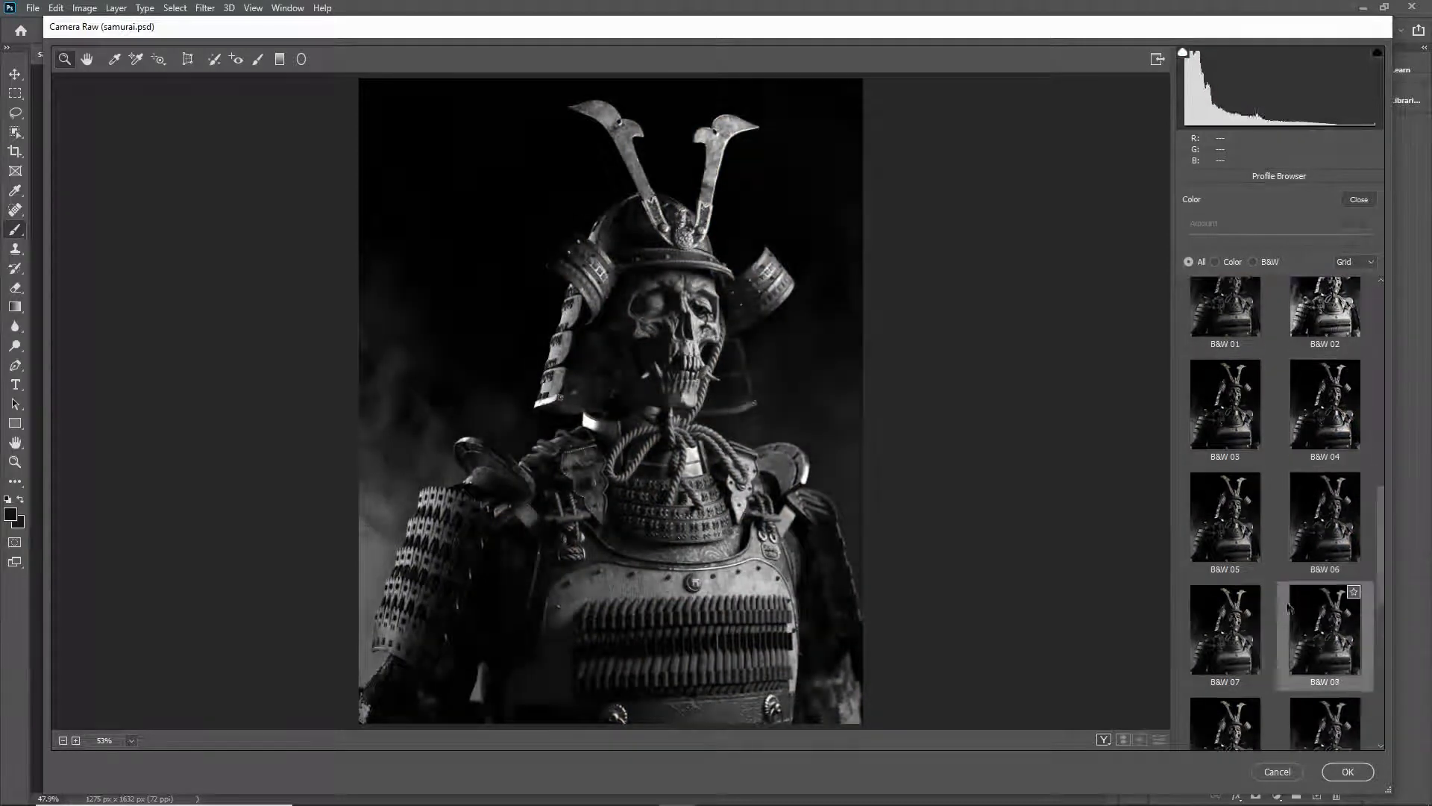
scroll(1304, 627, "down", 2)
scroll(1244, 673, "down", 1)
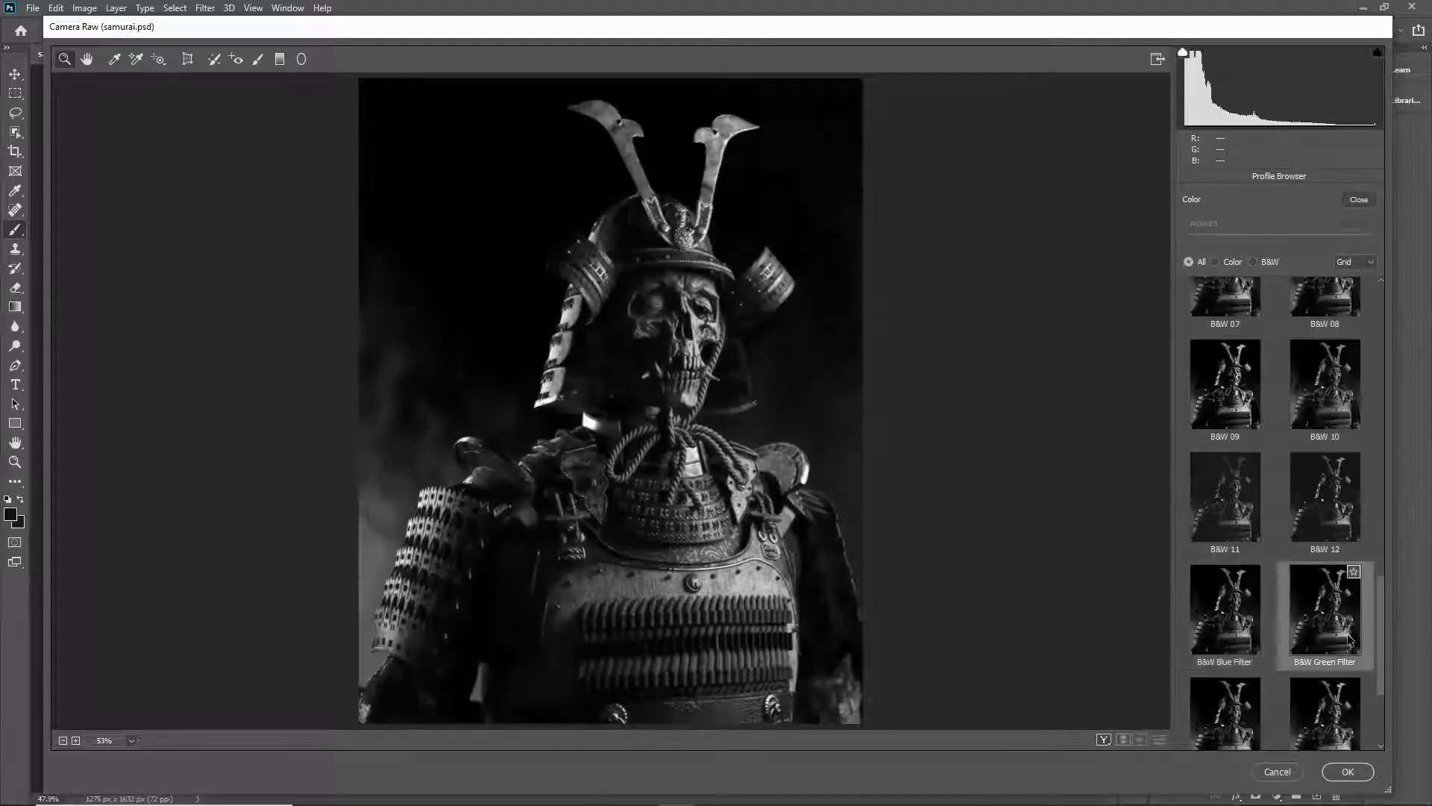
scroll(1238, 656, "down", 2)
Step: Preview the Vintage profiles on the image and leave the profile browser with the Color profile kept
left_click(1204, 735)
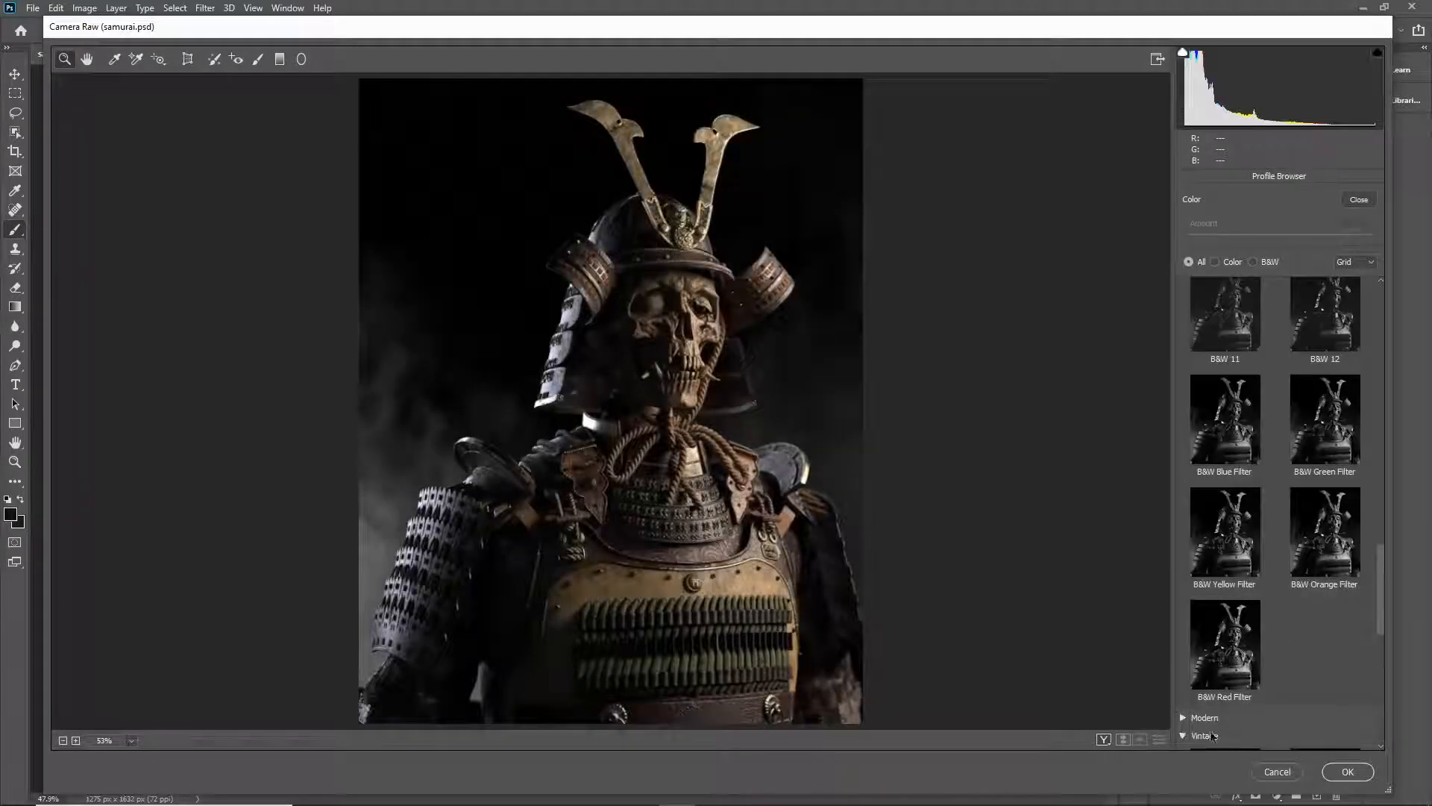
scroll(1231, 634, "down", 4)
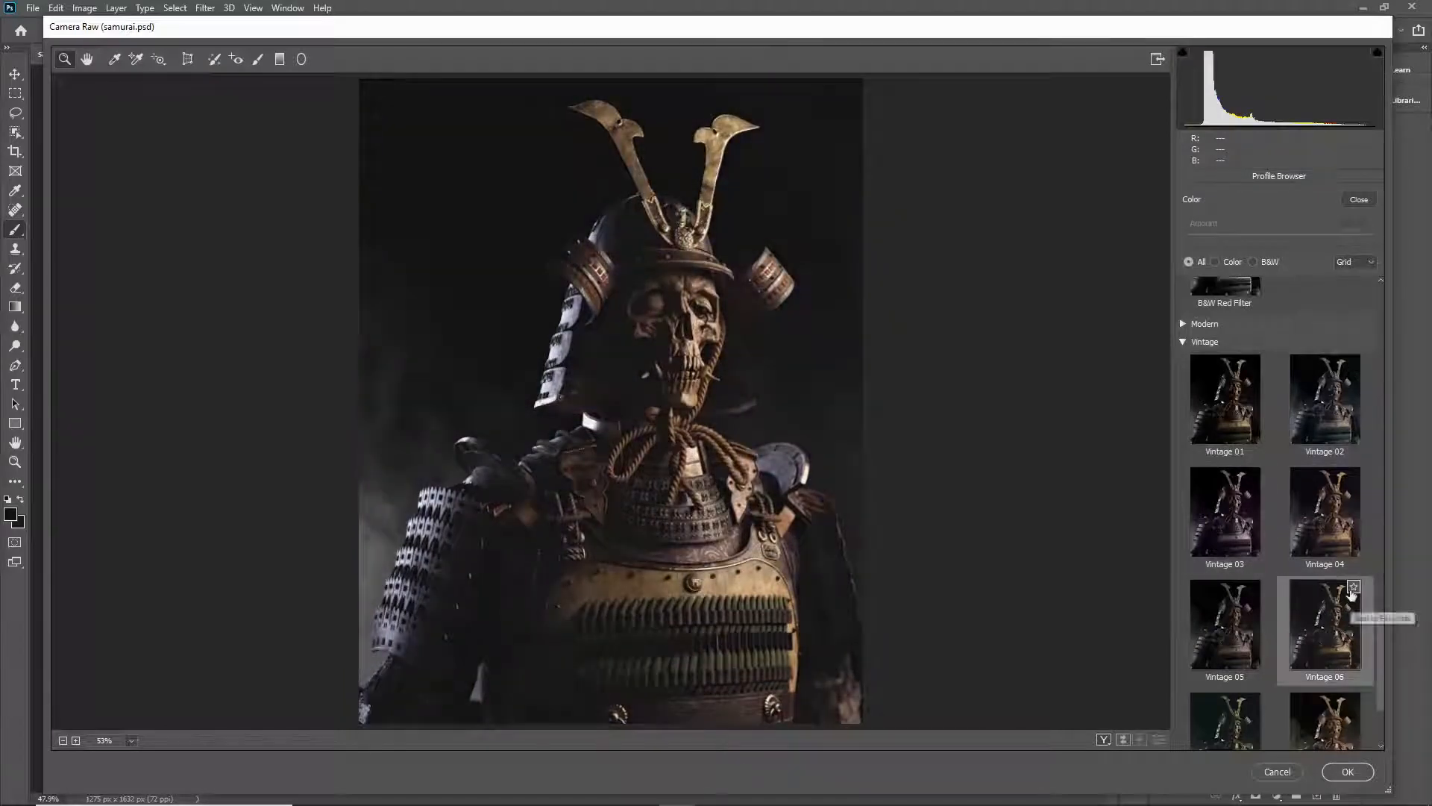
scroll(1313, 601, "down", 2)
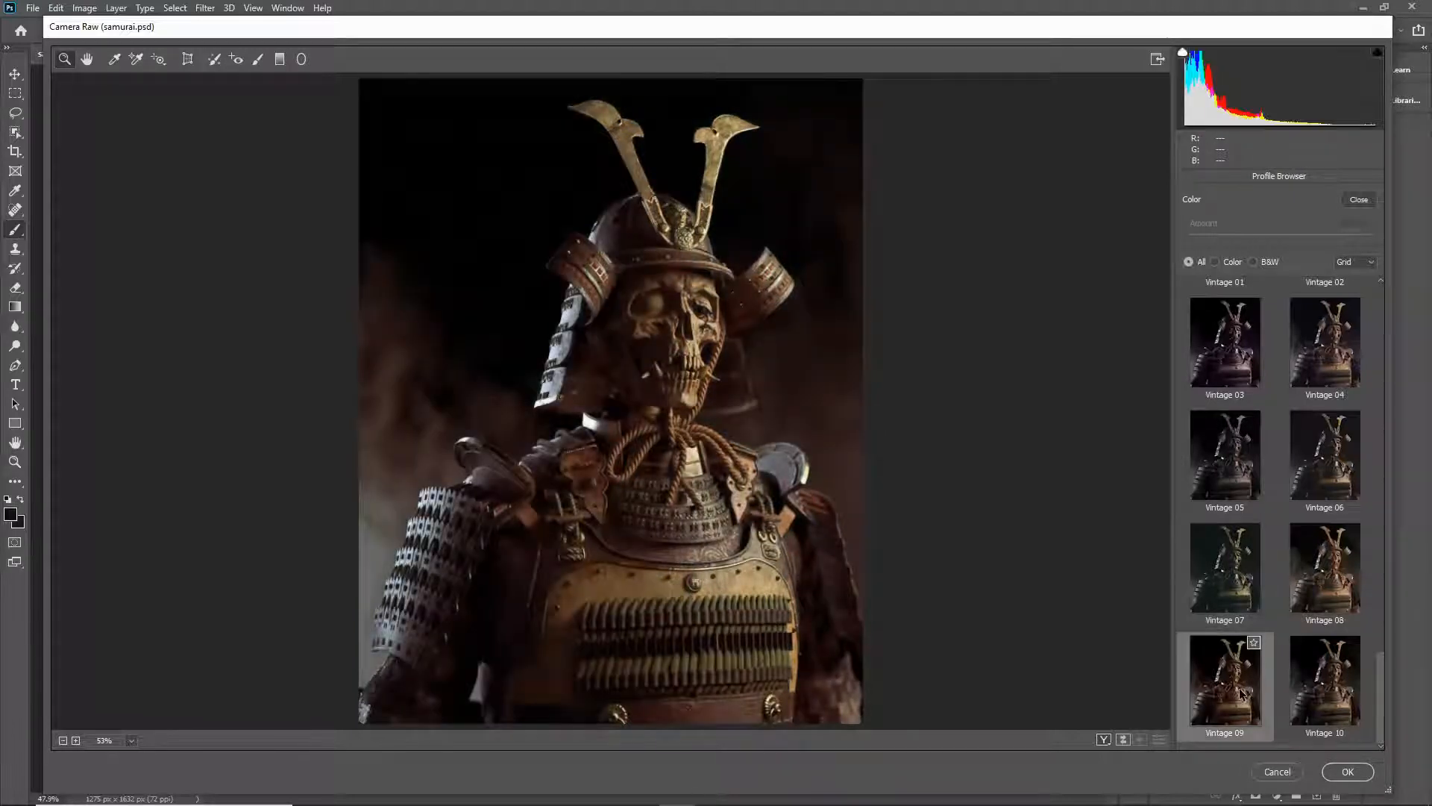
scroll(1242, 694, "up", 15)
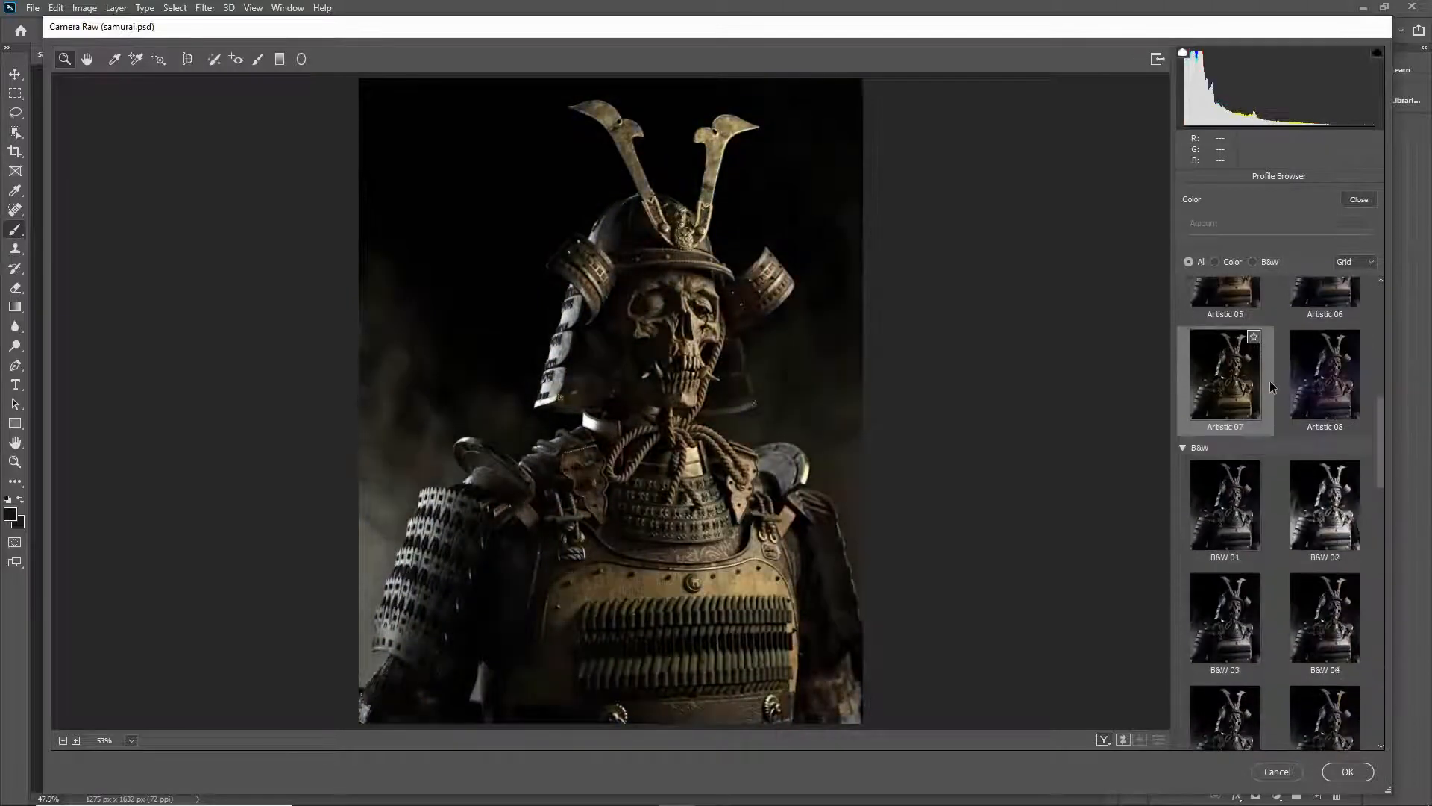
scroll(1270, 380, "up", 10)
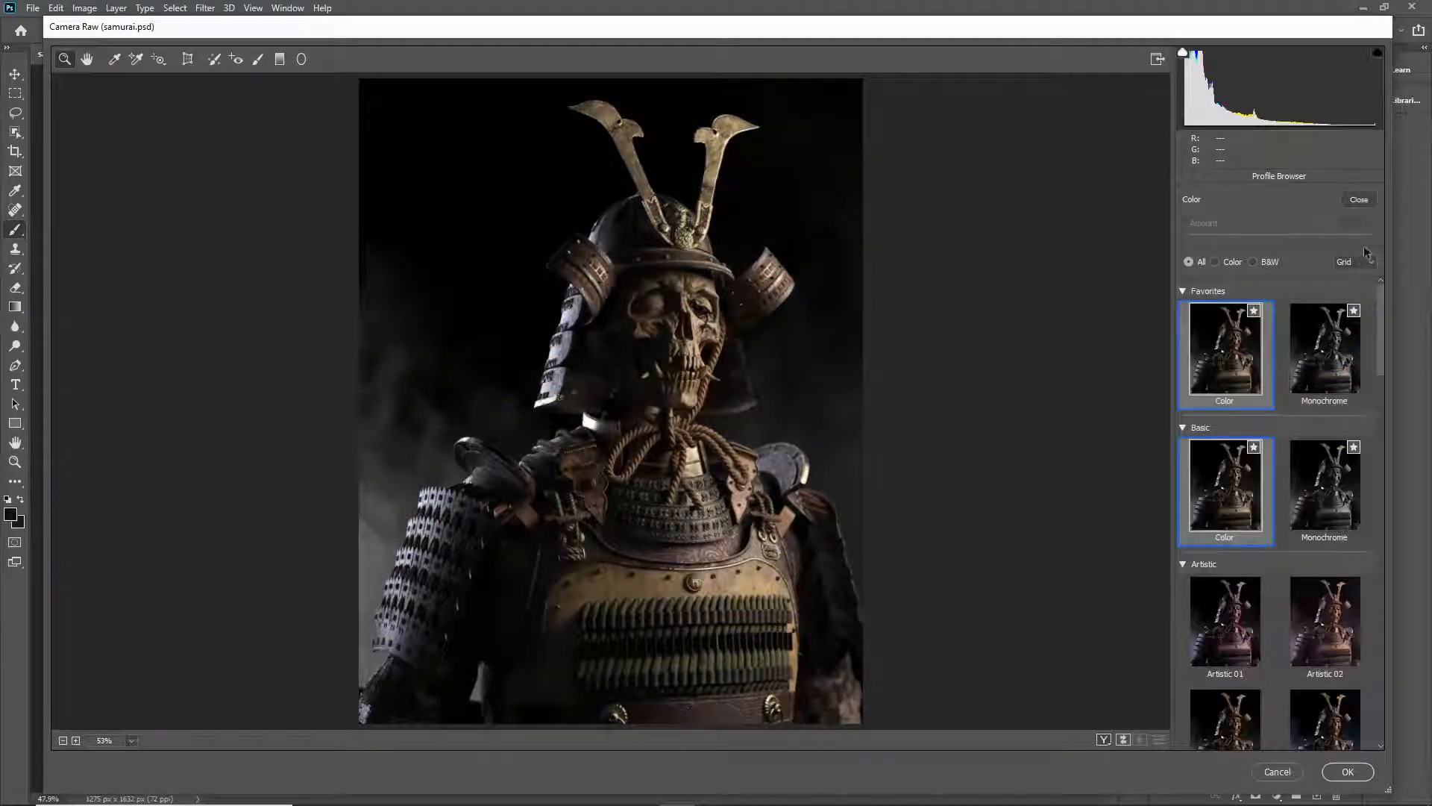
left_click(1360, 200)
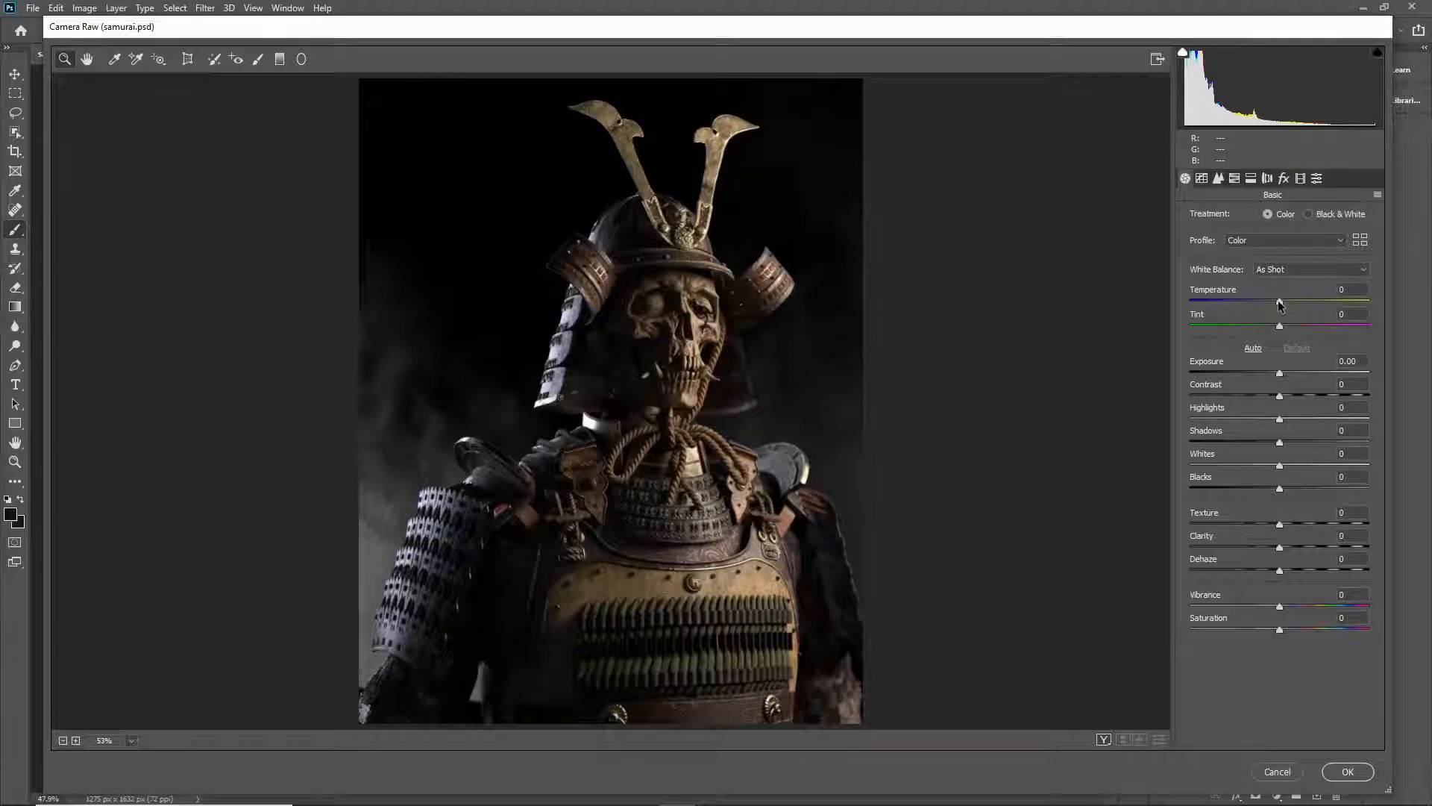
Step: Set the Temperature to -1, try a greener Tint and reset the Tint to 0
mouse_move(1279, 303)
left_mouse_down()
mouse_move(1320, 302)
mouse_move(1220, 307)
mouse_move(1314, 303)
mouse_move(1280, 306)
left_mouse_up()
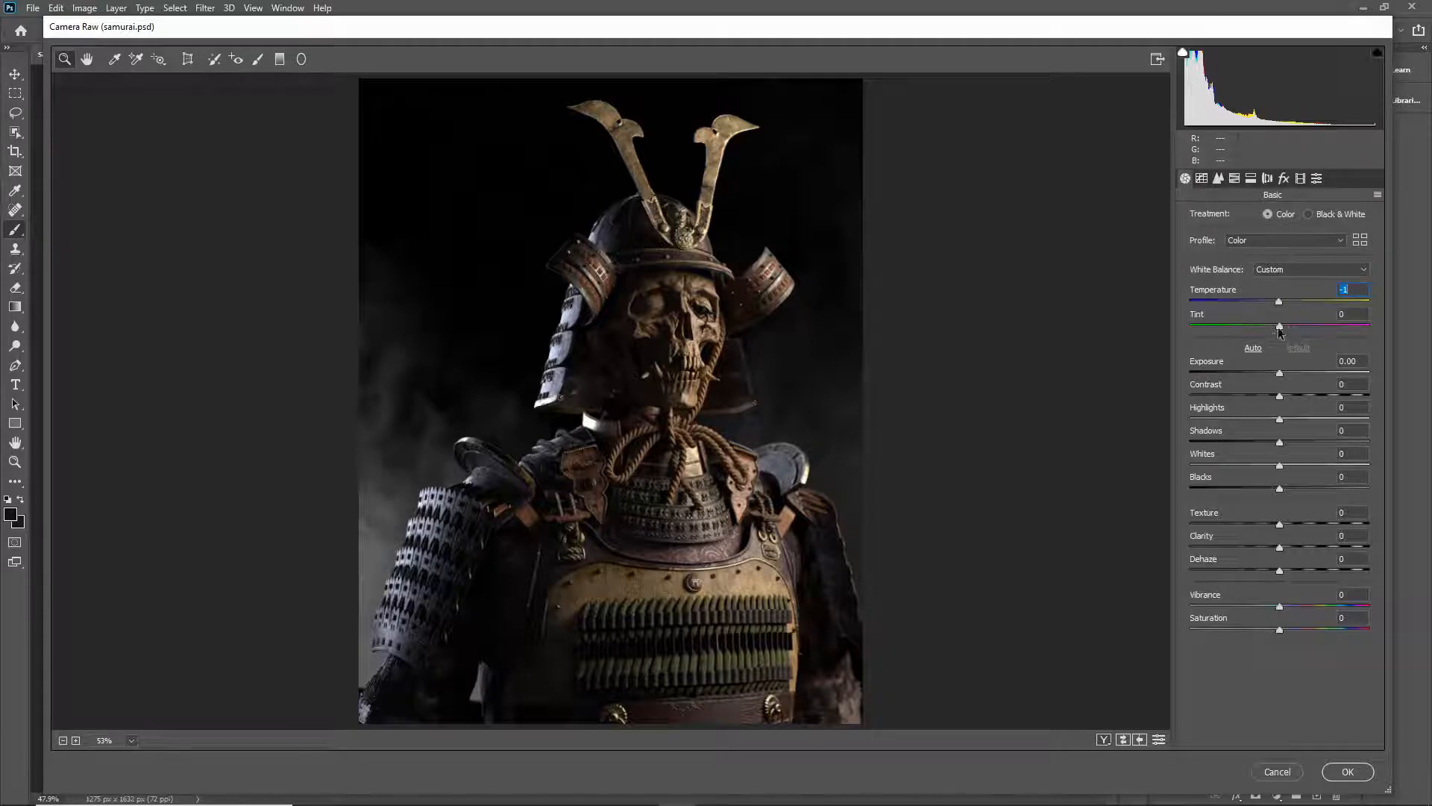
mouse_move(1277, 327)
left_mouse_down()
mouse_move(1332, 319)
mouse_move(1256, 324)
left_mouse_up()
double_click(1254, 322)
Step: Set Exposure to +0.05, Contrast to +2, Highlights to +72, Shadows to +3 and Whites to +2, keeping Blacks at 0
mouse_move(1279, 376)
left_mouse_down()
mouse_move(1305, 369)
mouse_move(1280, 373)
left_mouse_up()
left_click_drag(1280, 396, 1282, 441)
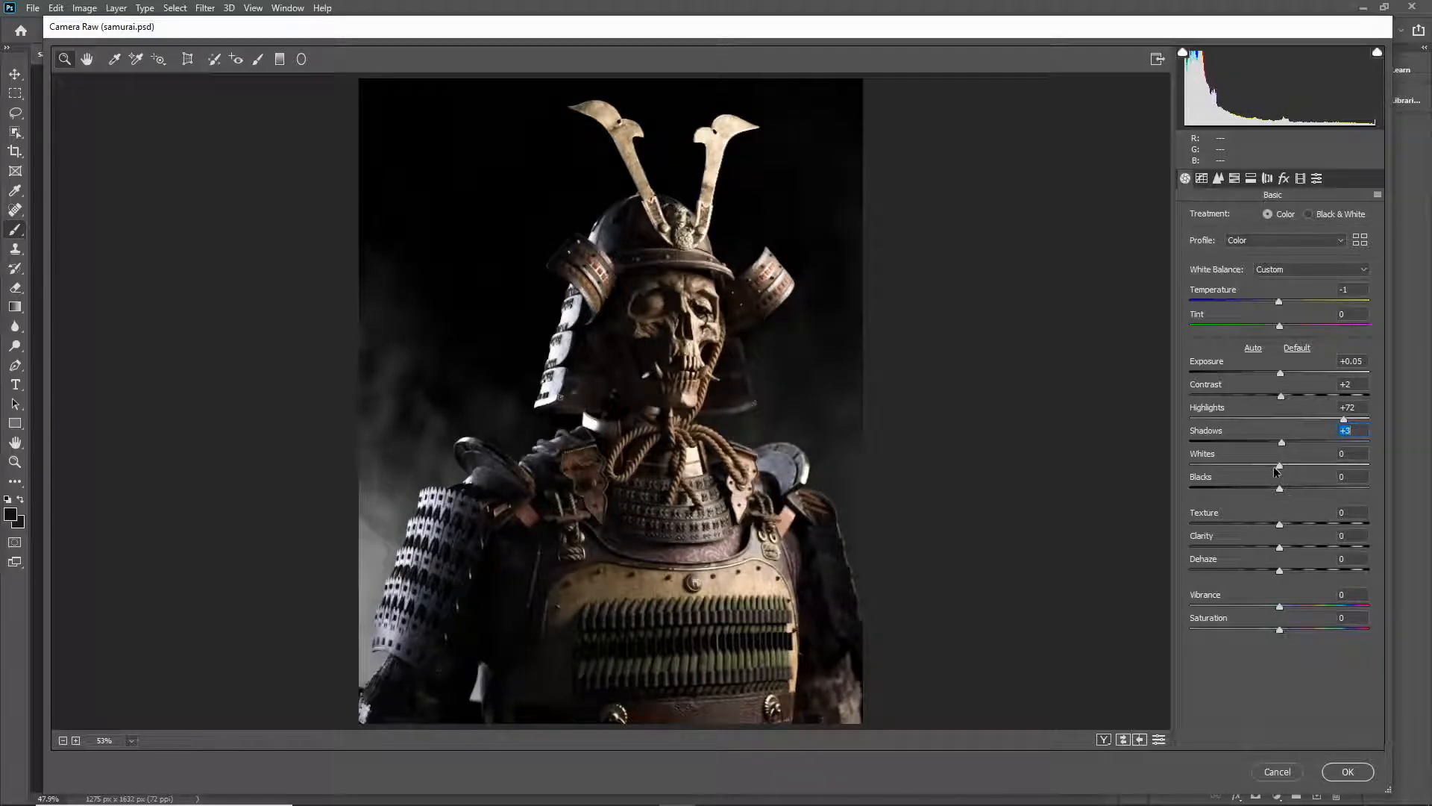
mouse_move(1280, 468)
left_mouse_down()
mouse_move(1349, 468)
mouse_move(1281, 474)
left_mouse_up()
mouse_move(1291, 467)
left_mouse_down()
mouse_move(1312, 465)
mouse_move(1280, 480)
left_mouse_up()
mouse_move(1279, 490)
left_mouse_down()
mouse_move(1362, 489)
mouse_move(1278, 490)
left_mouse_up()
Step: Set the Texture to +36 and the Clarity to +39, judging the detail on the skull
left_click(613, 462)
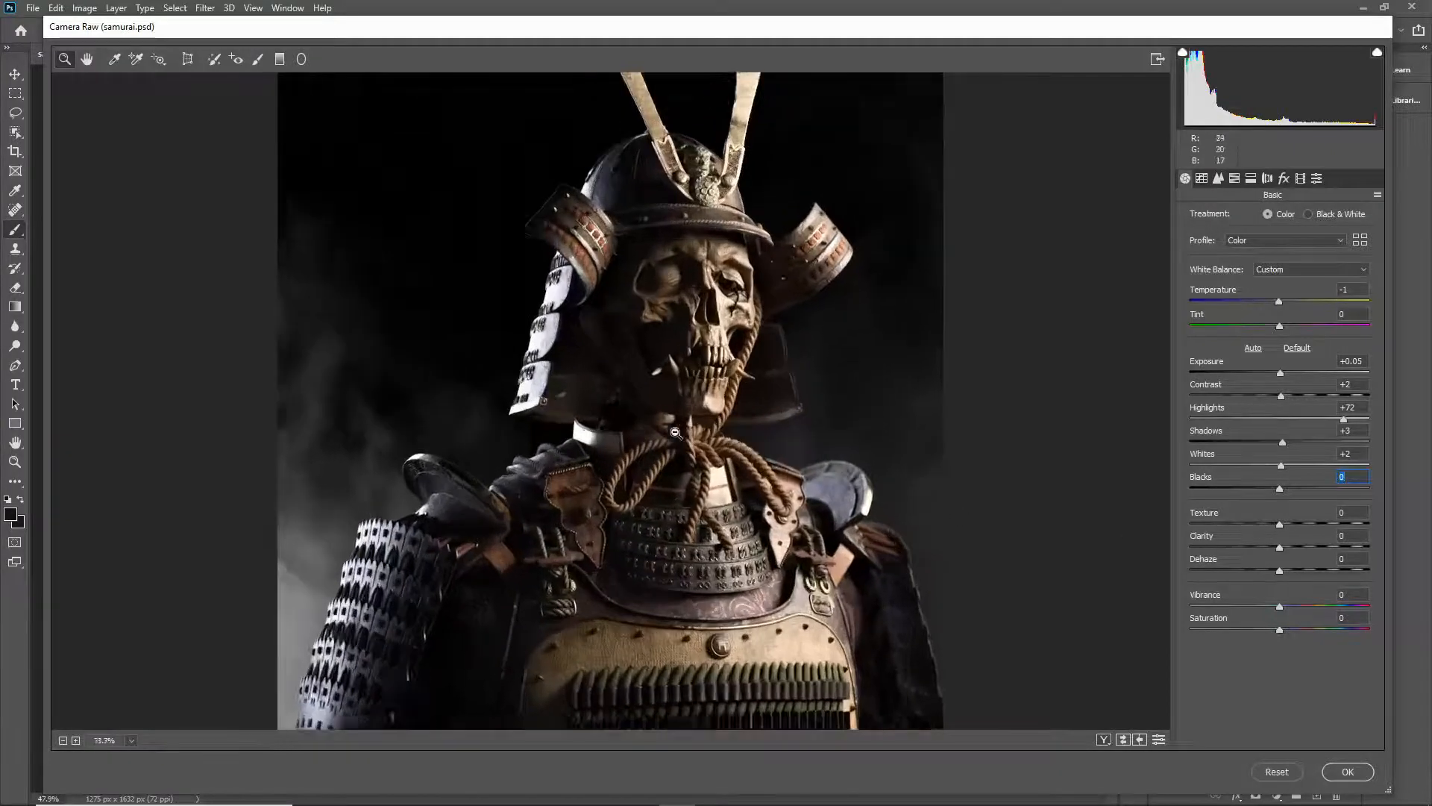
scroll(855, 246, "up", 3)
scroll(1036, 399, "up", 3)
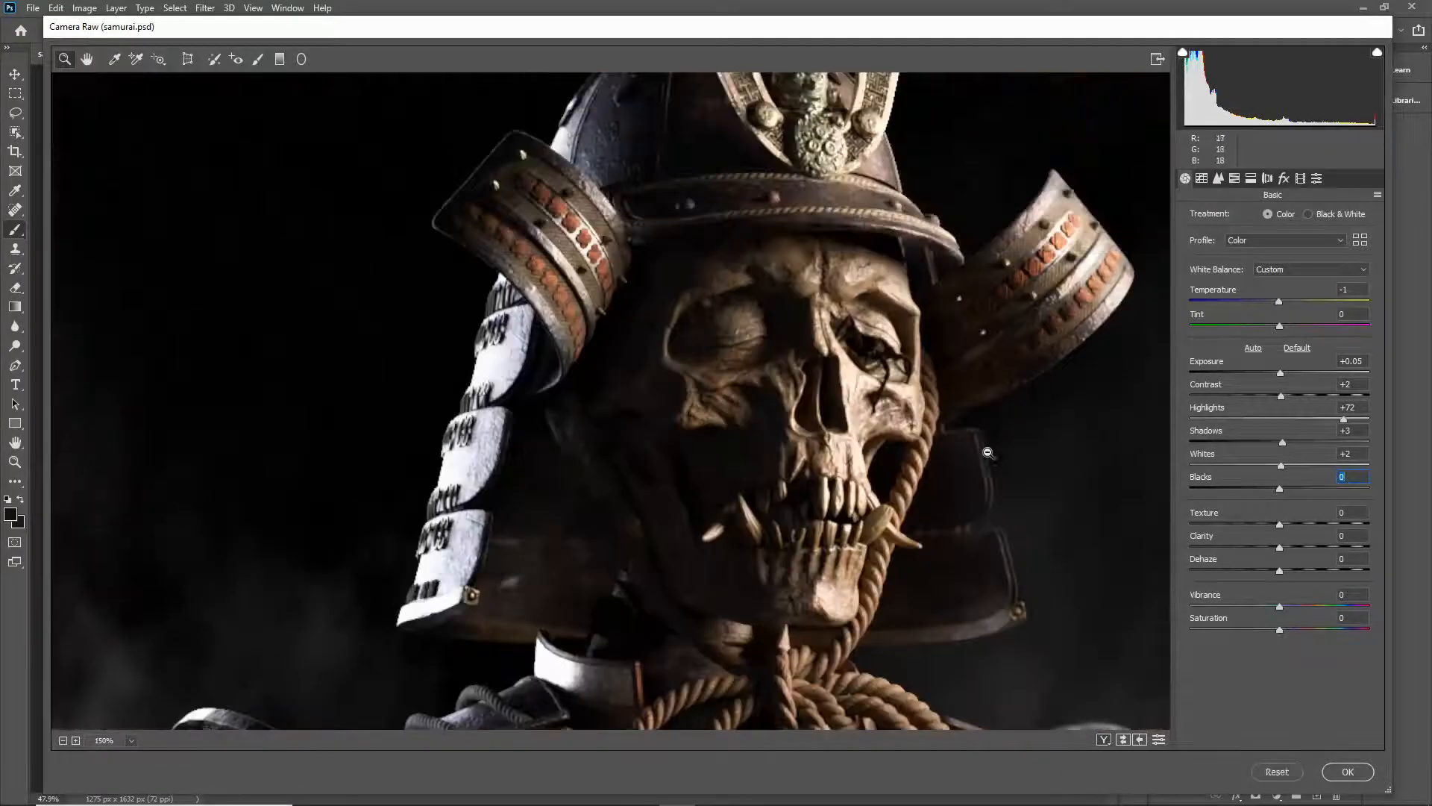
scroll(986, 453, "up", 2)
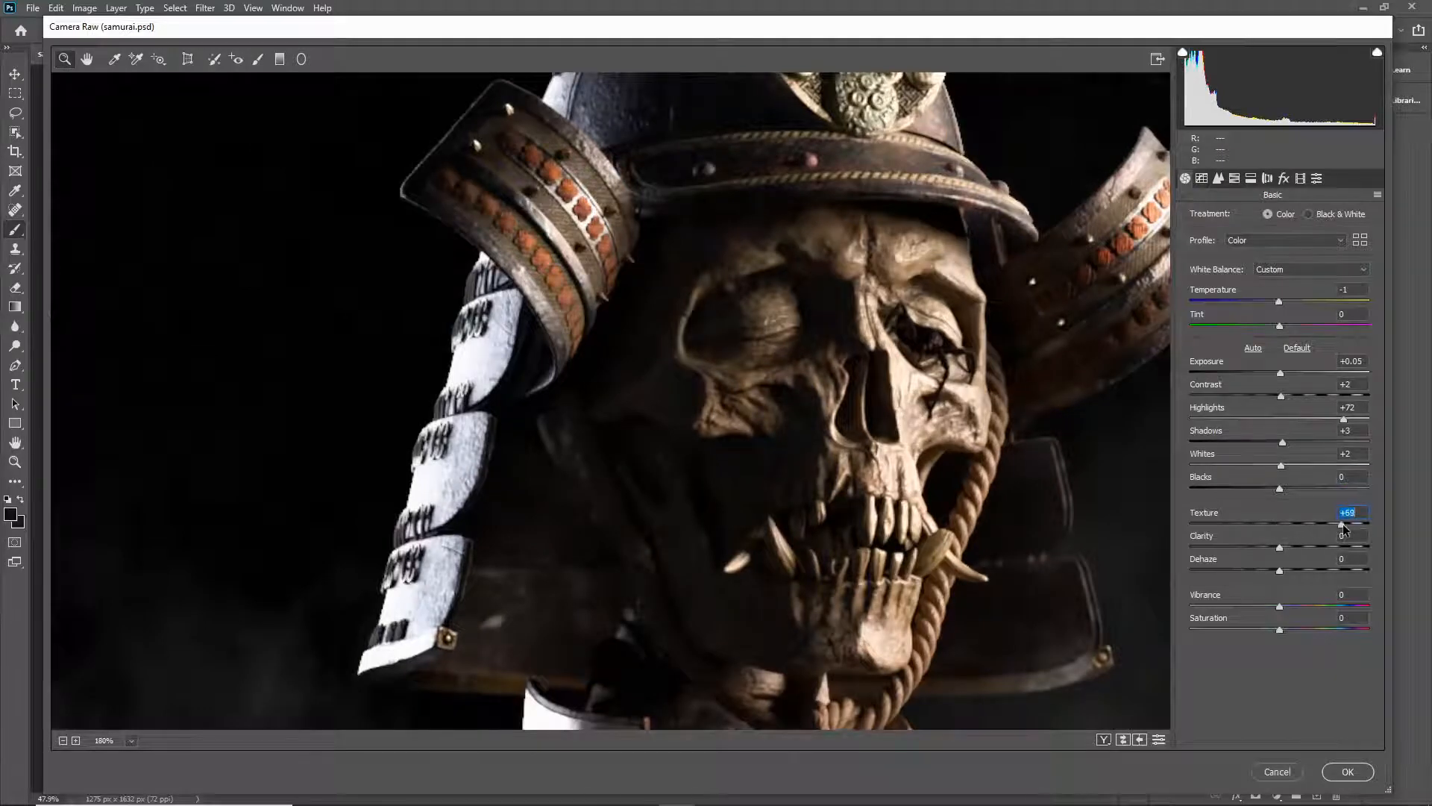
left_click_drag(1343, 524, 1309, 524)
left_click_drag(1344, 534, 1277, 525)
left_click_drag(1281, 547, 1313, 546)
Step: Check the detail on the chest armor and skull and reduce the Clarity to +31
key("ctrl+0")
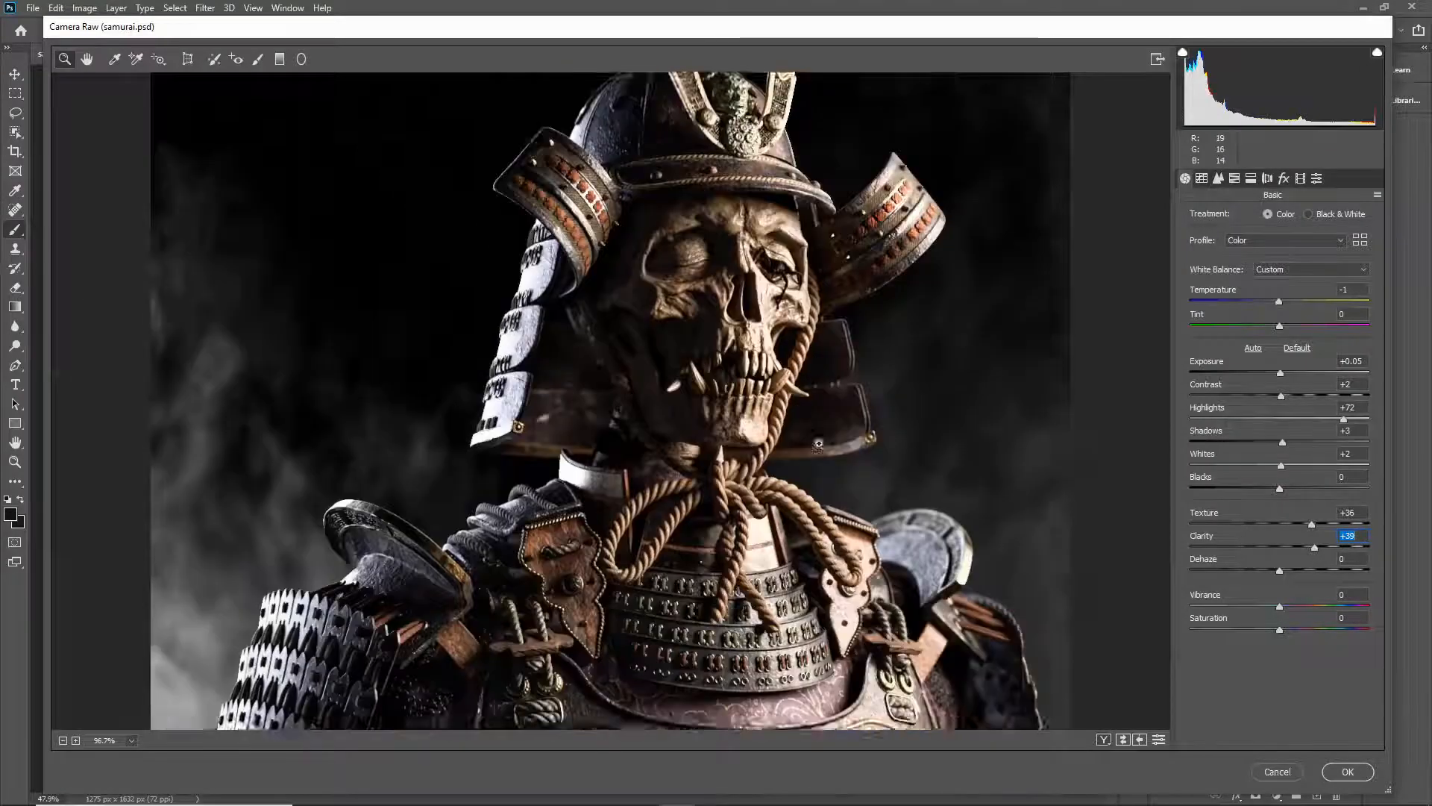
scroll(819, 444, "down", 3)
left_click(802, 441)
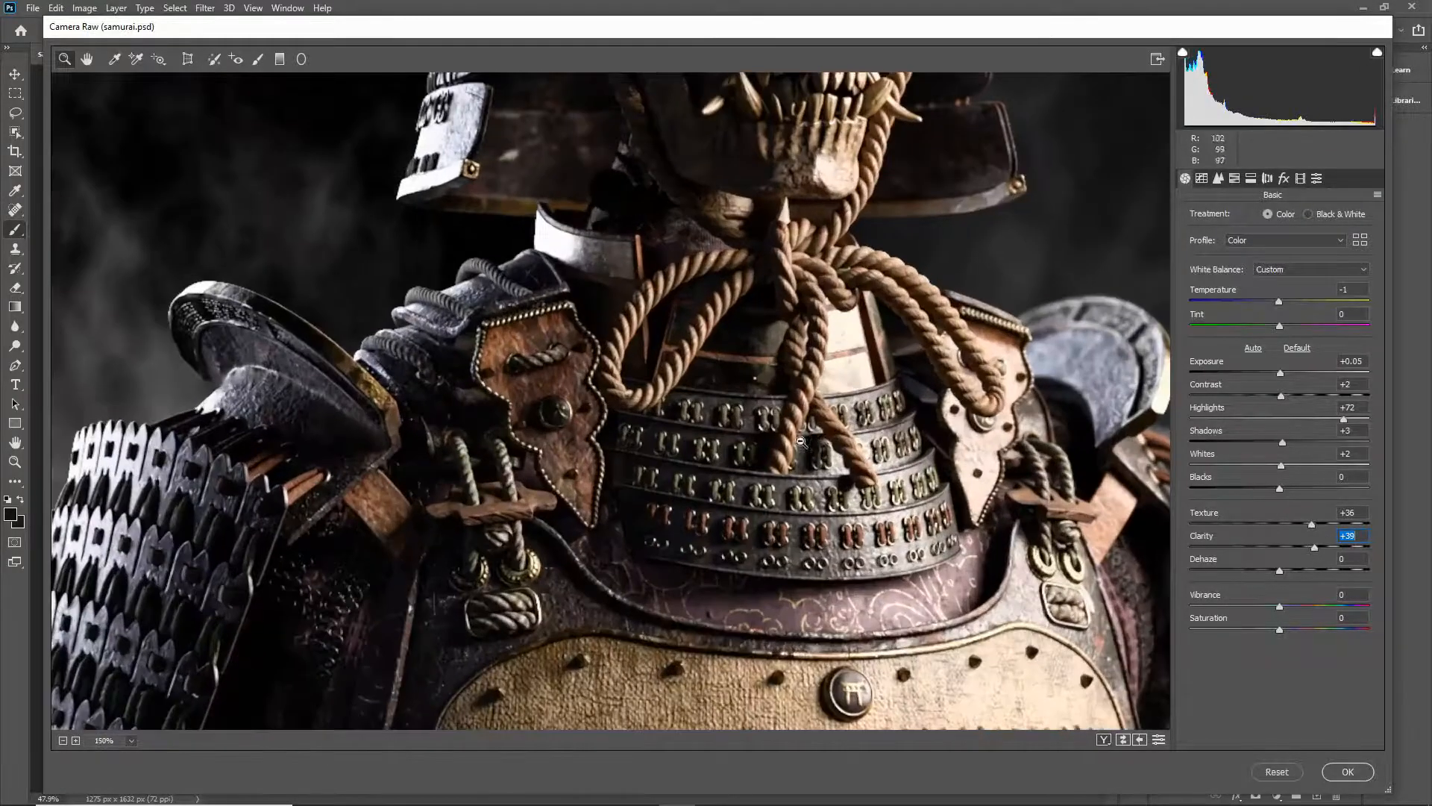
left_click(875, 425)
left_click(888, 347)
scroll(888, 347, "up", 3)
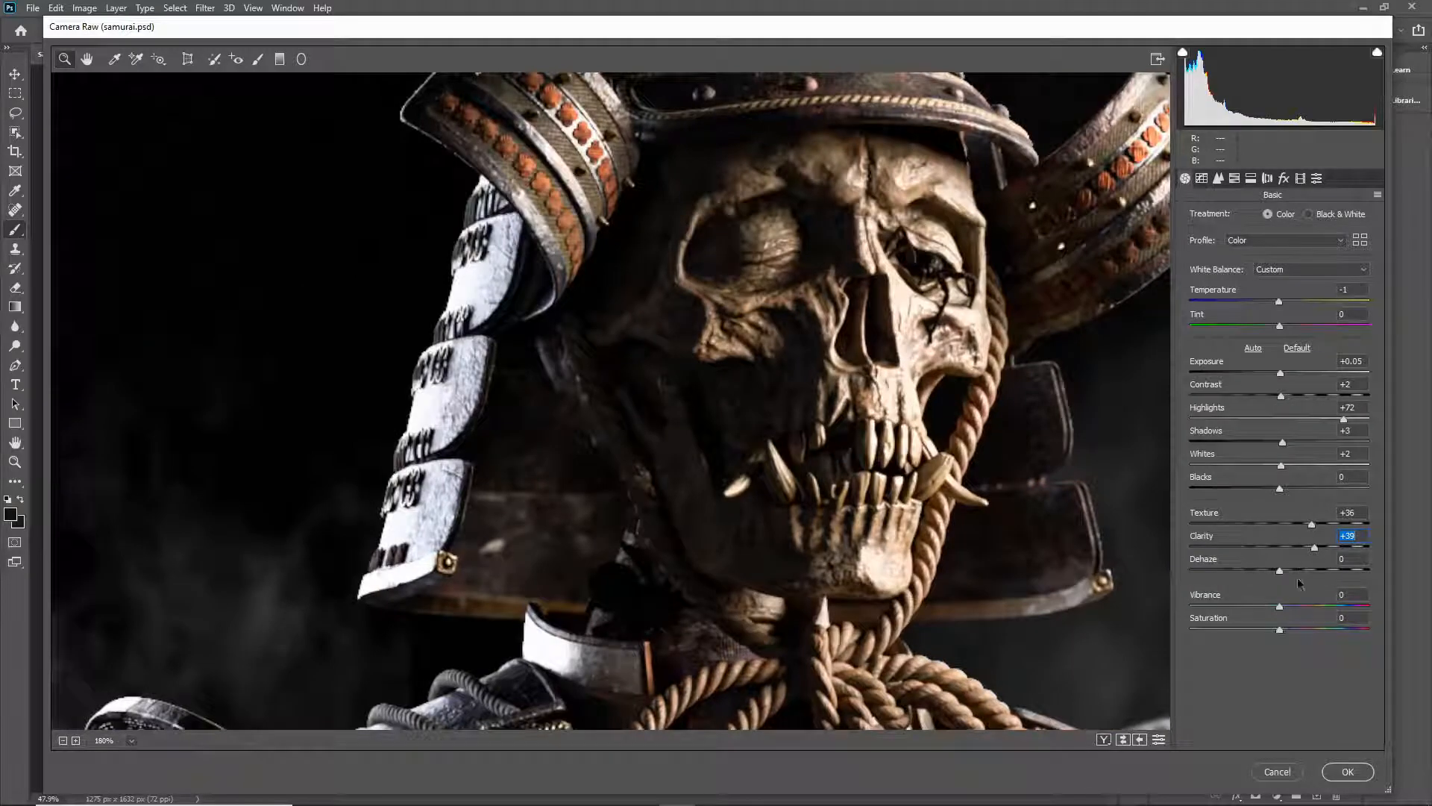
left_click(1012, 371)
scroll(982, 306, "up", 1)
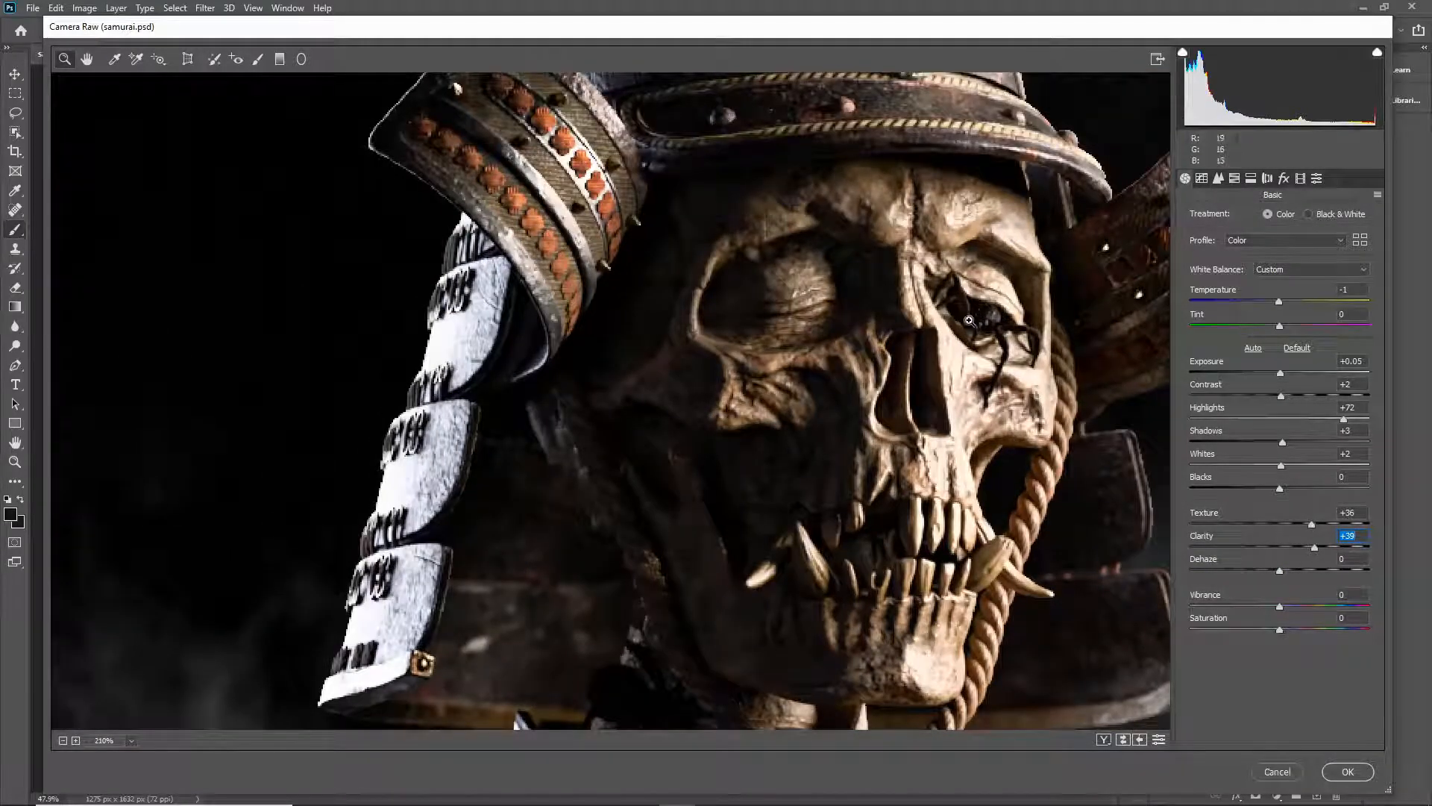
left_click(951, 348, "alt")
left_click(951, 347, "alt")
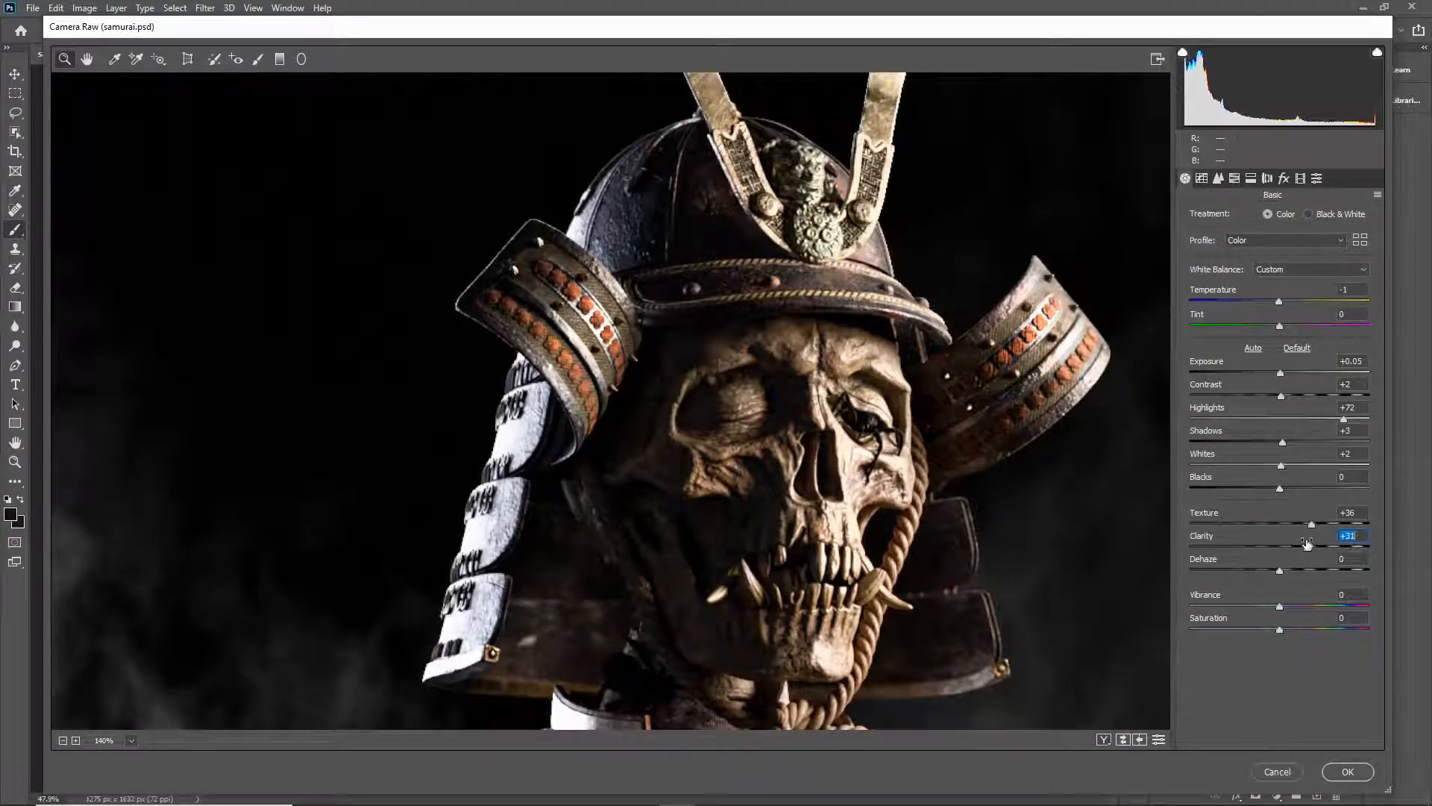
left_click(1307, 545)
Step: Try Dehaze at +46 on the helmet and armor and return it to 0
left_click_drag(1282, 572, 1321, 572)
key("ctrl+0")
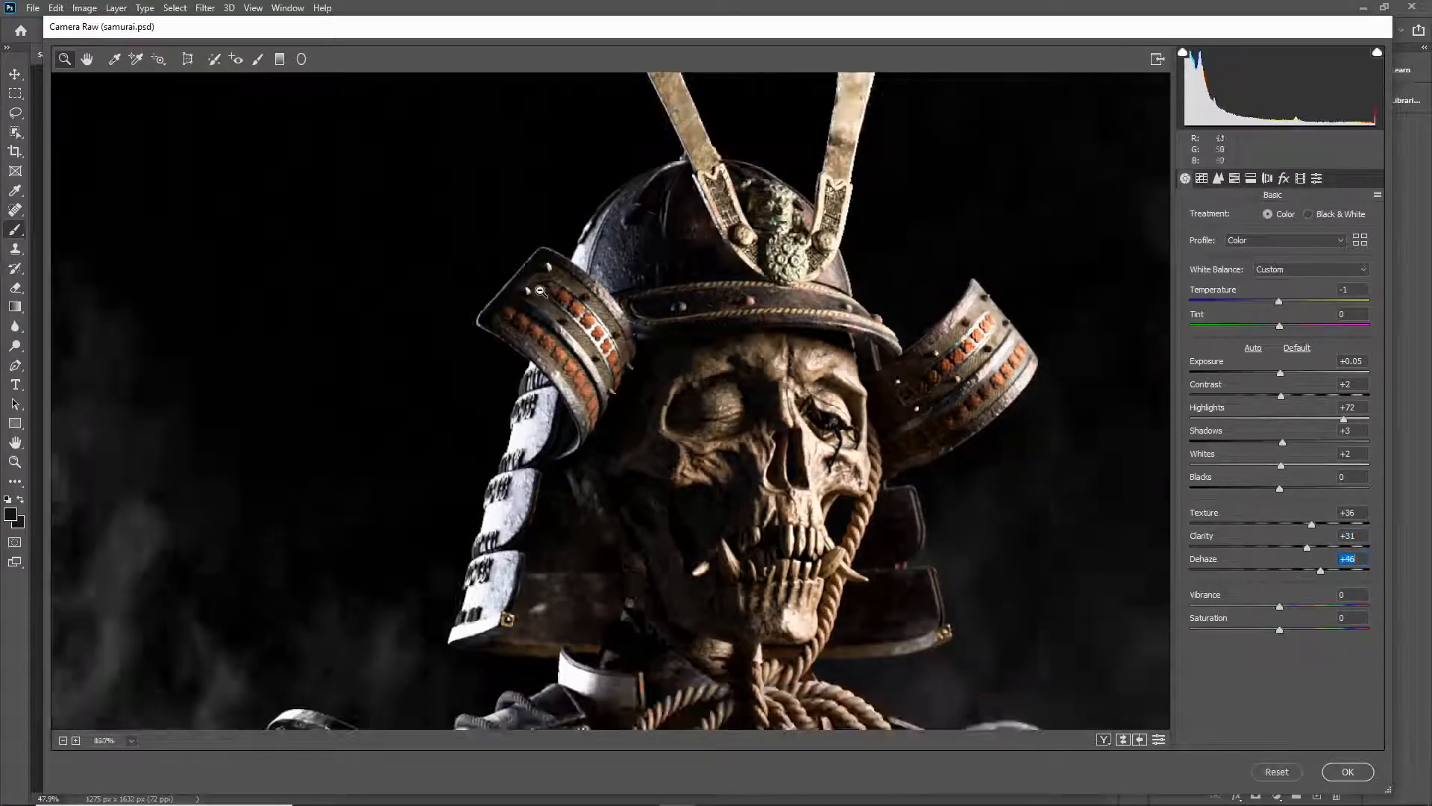
left_click_drag(538, 303, 522, 124)
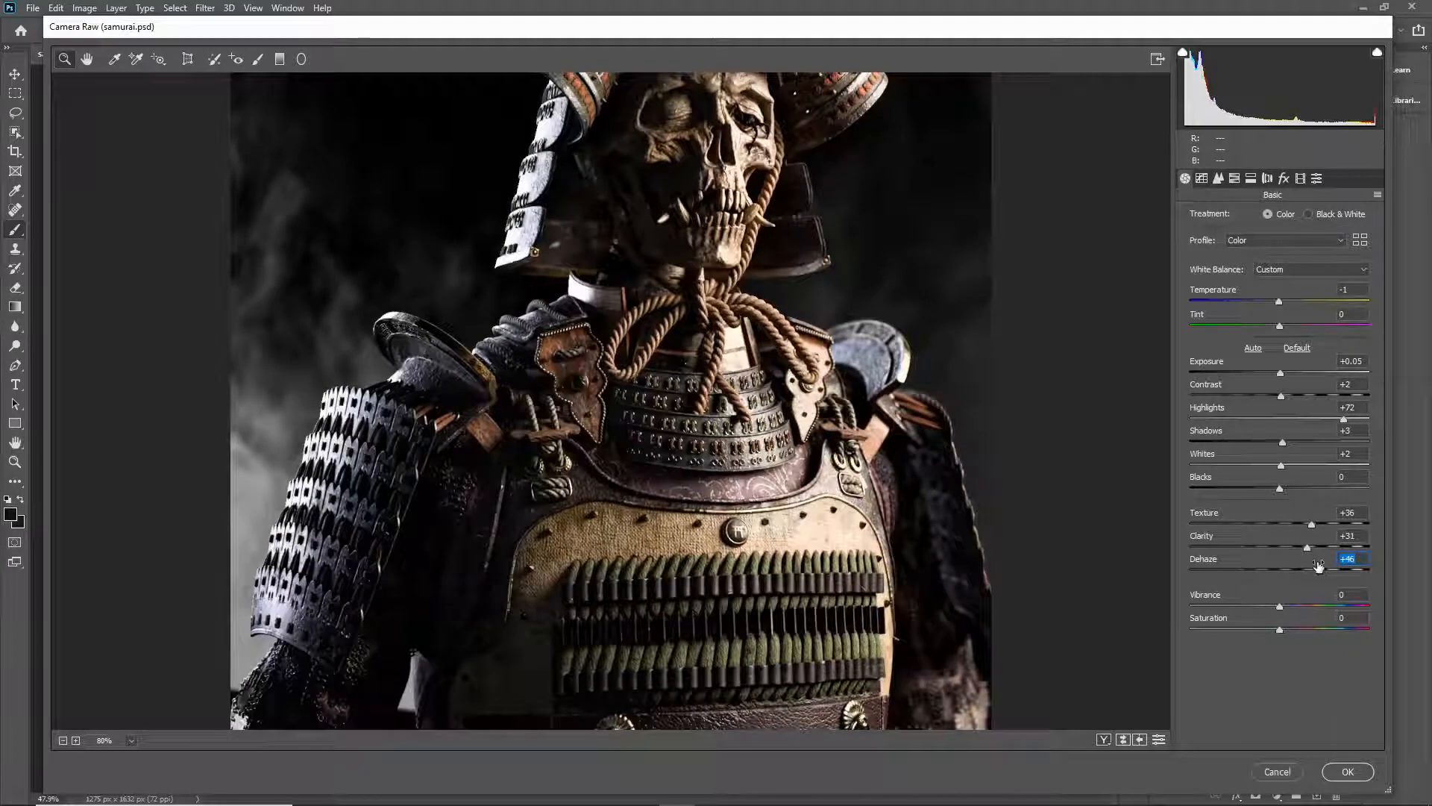
left_click_drag(1321, 572, 1309, 606)
Step: Try Vibrance at +33 and other strengths, enter 0 for it and test a slight Saturation change
key("ctrl+0")
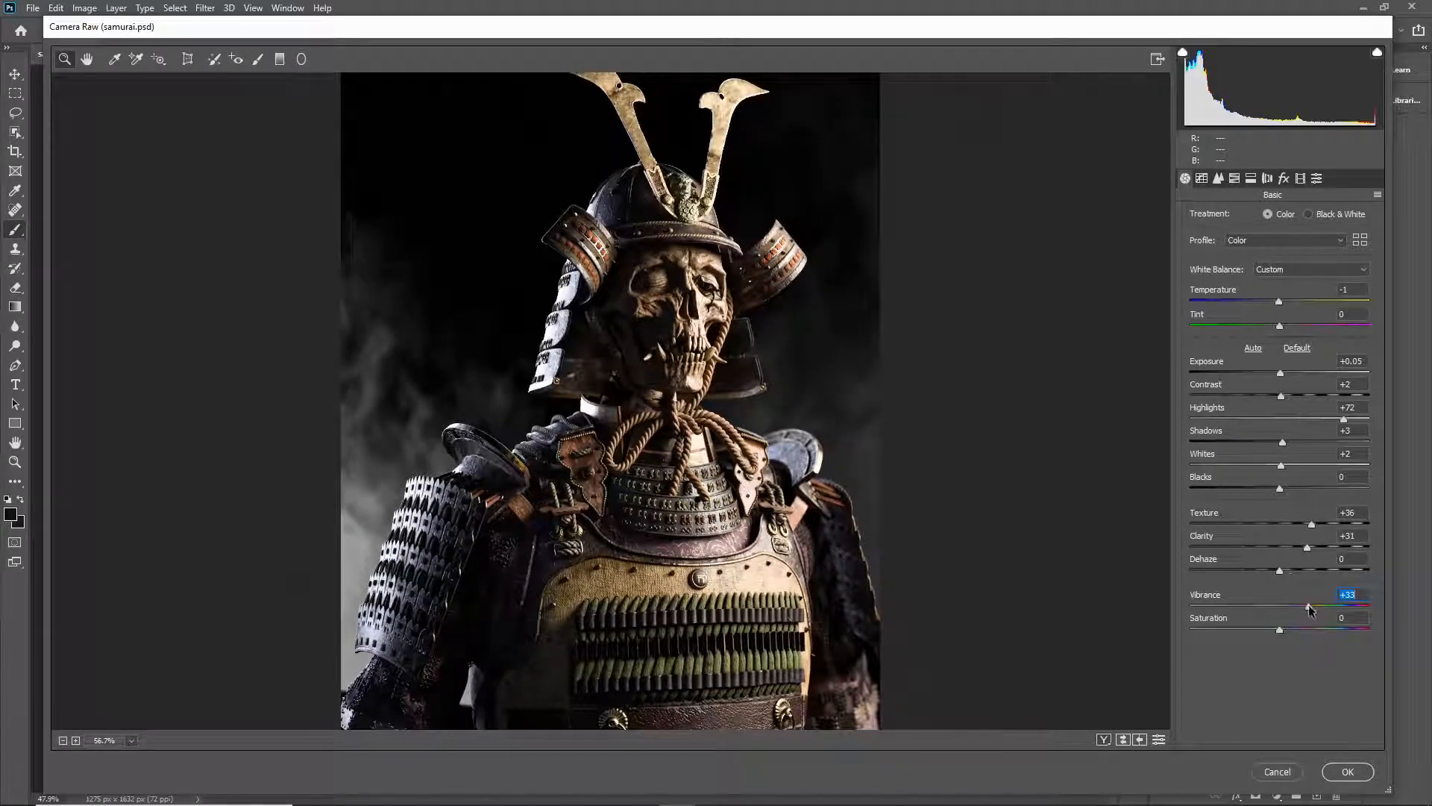
left_click_drag(1310, 606, 1280, 608)
left_click_drag(1317, 607, 1286, 610)
left_click_drag(1297, 608, 1329, 608)
type("0")
key("Up")
mouse_move(1280, 631)
left_mouse_down()
mouse_move(1292, 634)
mouse_move(1280, 638)
left_mouse_up()
Step: Try darkening the image by pulling the RGB point curve's midpoint down to Input 129, Output 85
left_click(1202, 178)
scroll(900, 437, "up", 1)
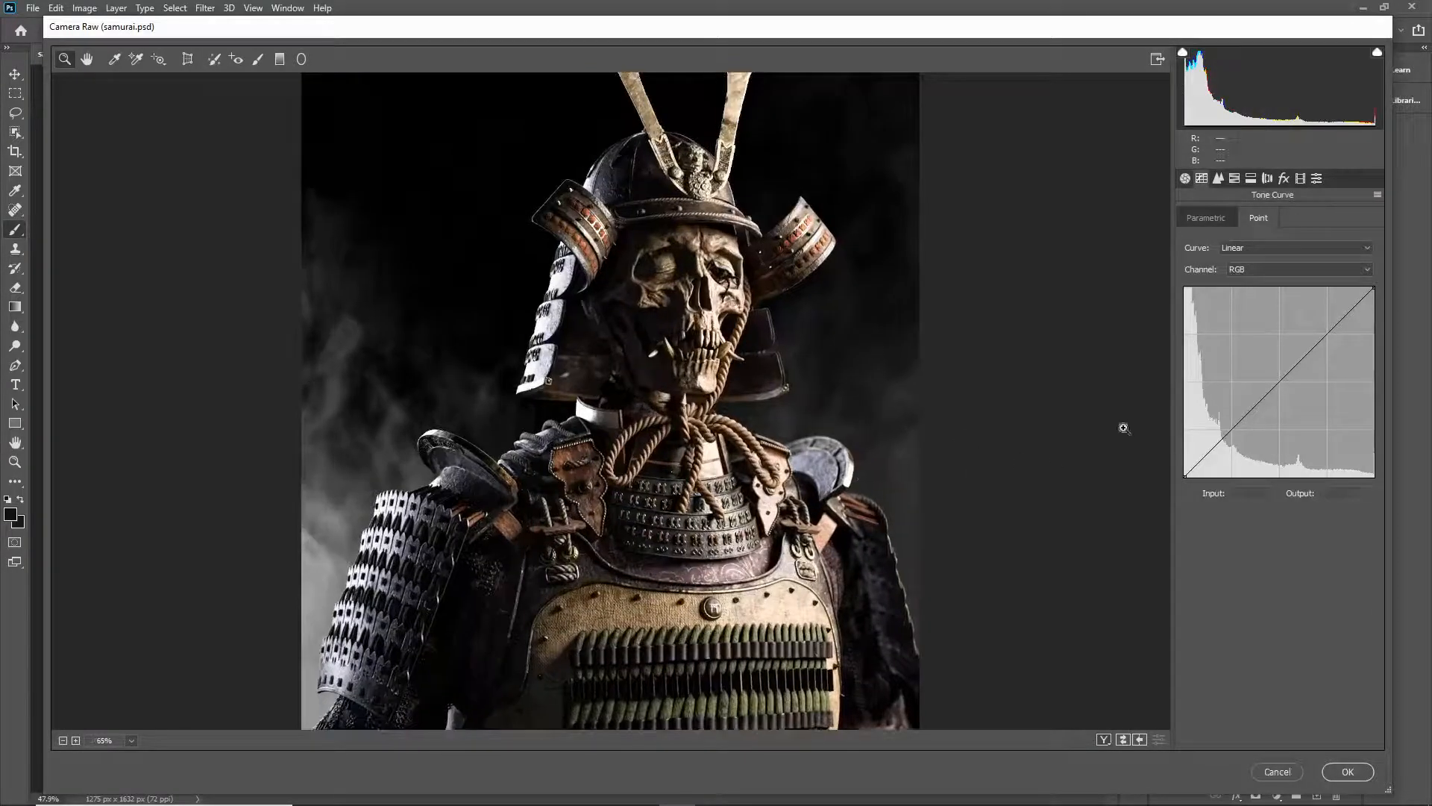
left_click_drag(1281, 380, 1280, 413)
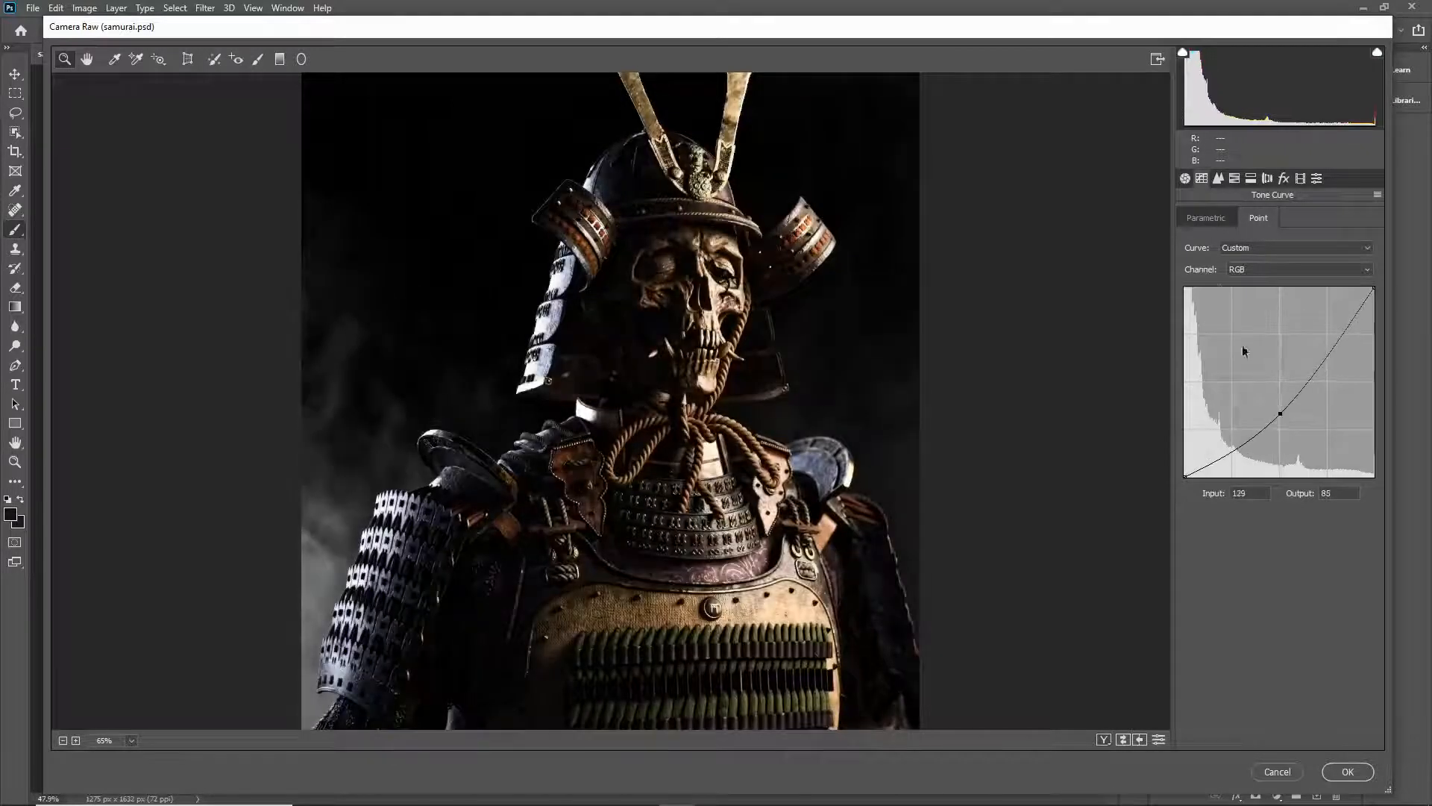
Step: Try the Medium Contrast and Strong Contrast tone curve presets and return the curve to Linear
left_click(1236, 248)
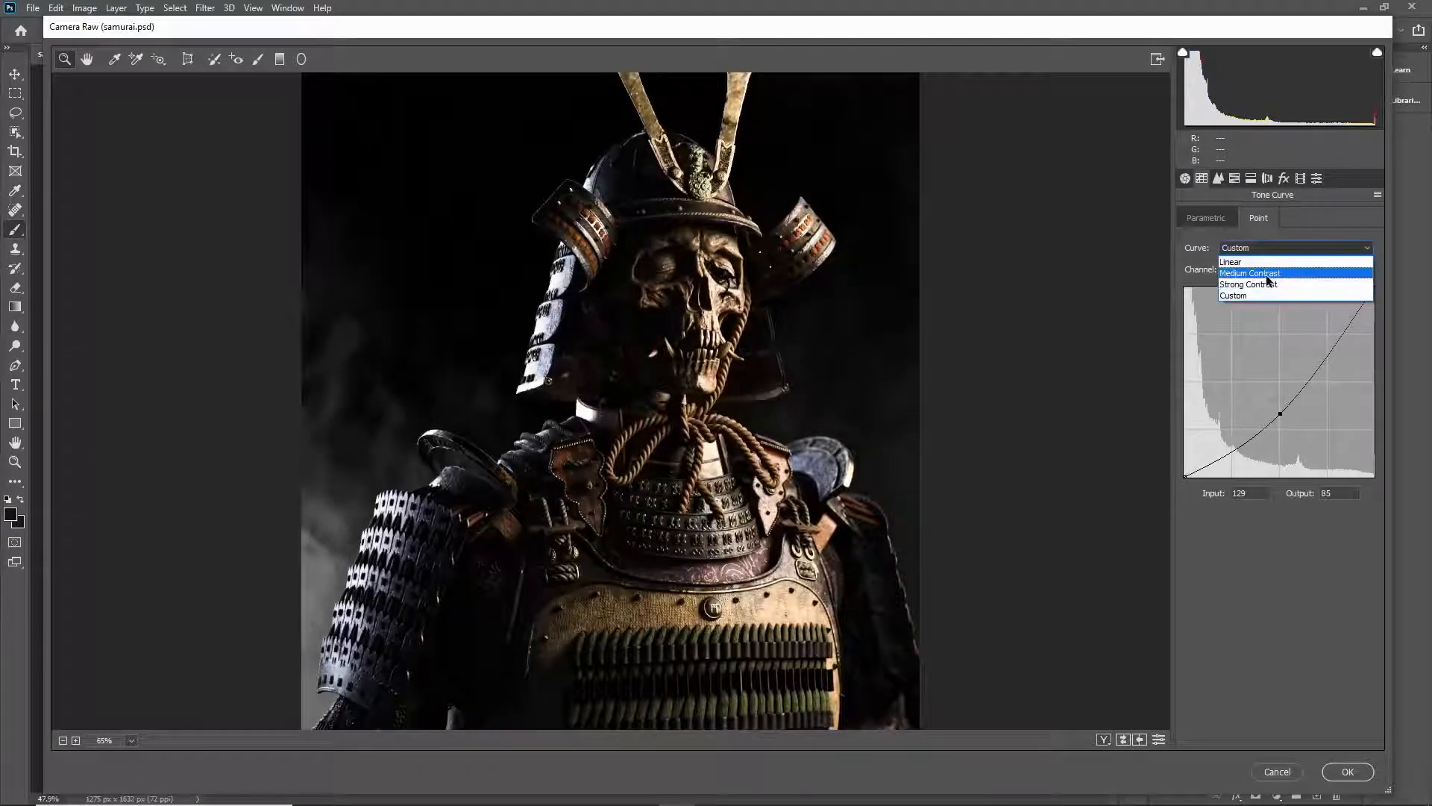
left_click(1267, 273)
left_click(1251, 253)
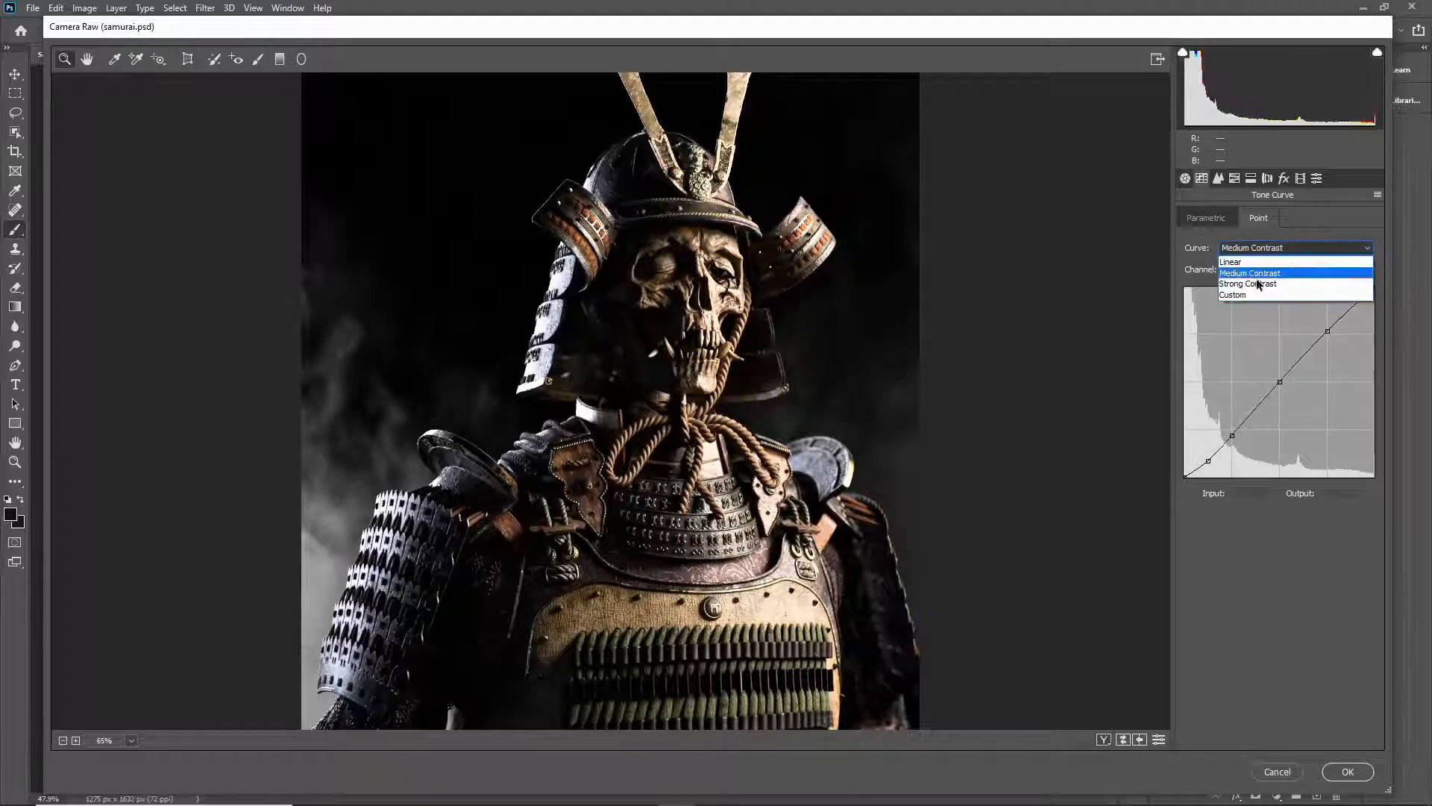
left_click(1257, 284)
left_click(1256, 252)
left_click(1252, 262)
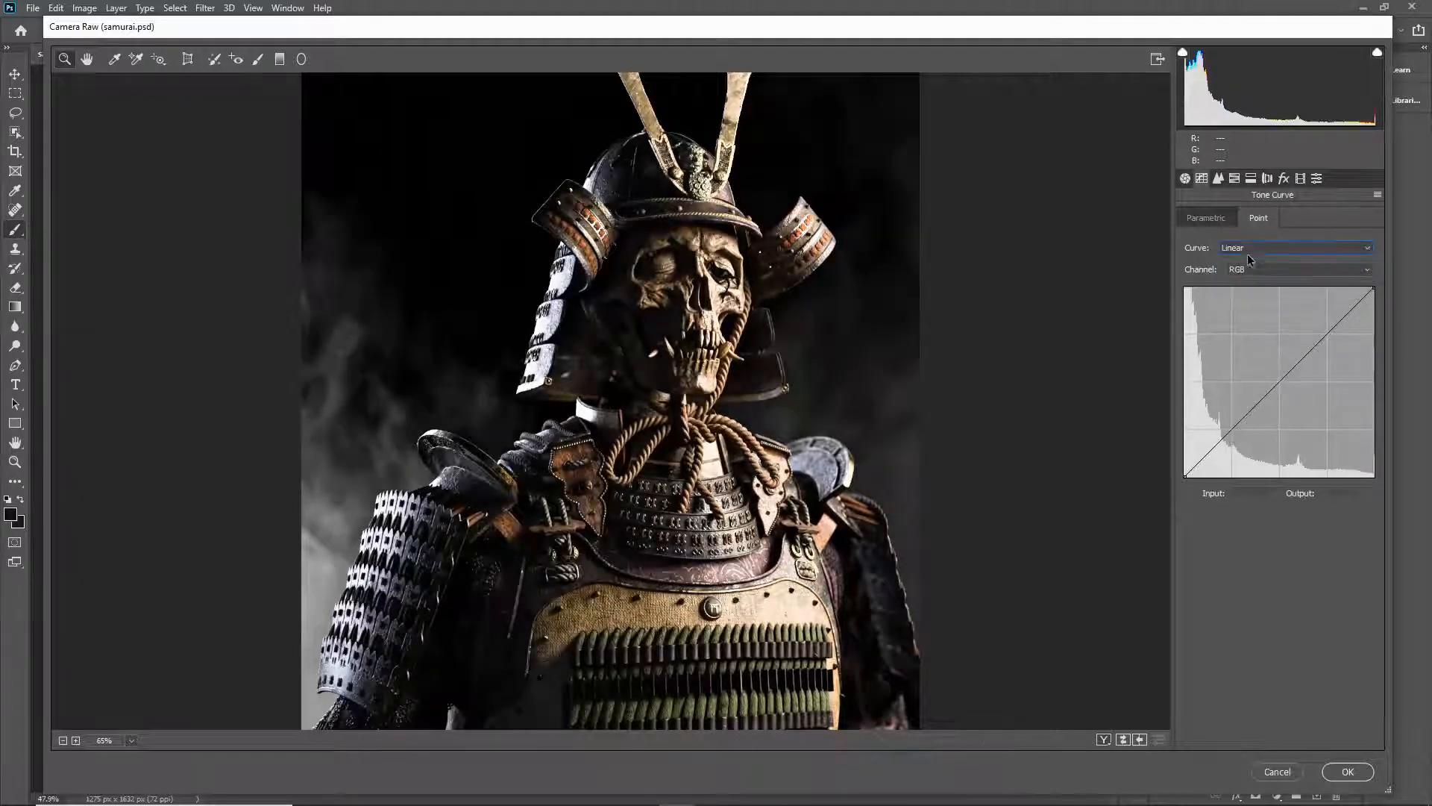
Step: Raise the Red channel curve's midpoint to Input 124, Output 133, and choose the Linear curve for the RGB channel
left_click(1250, 267)
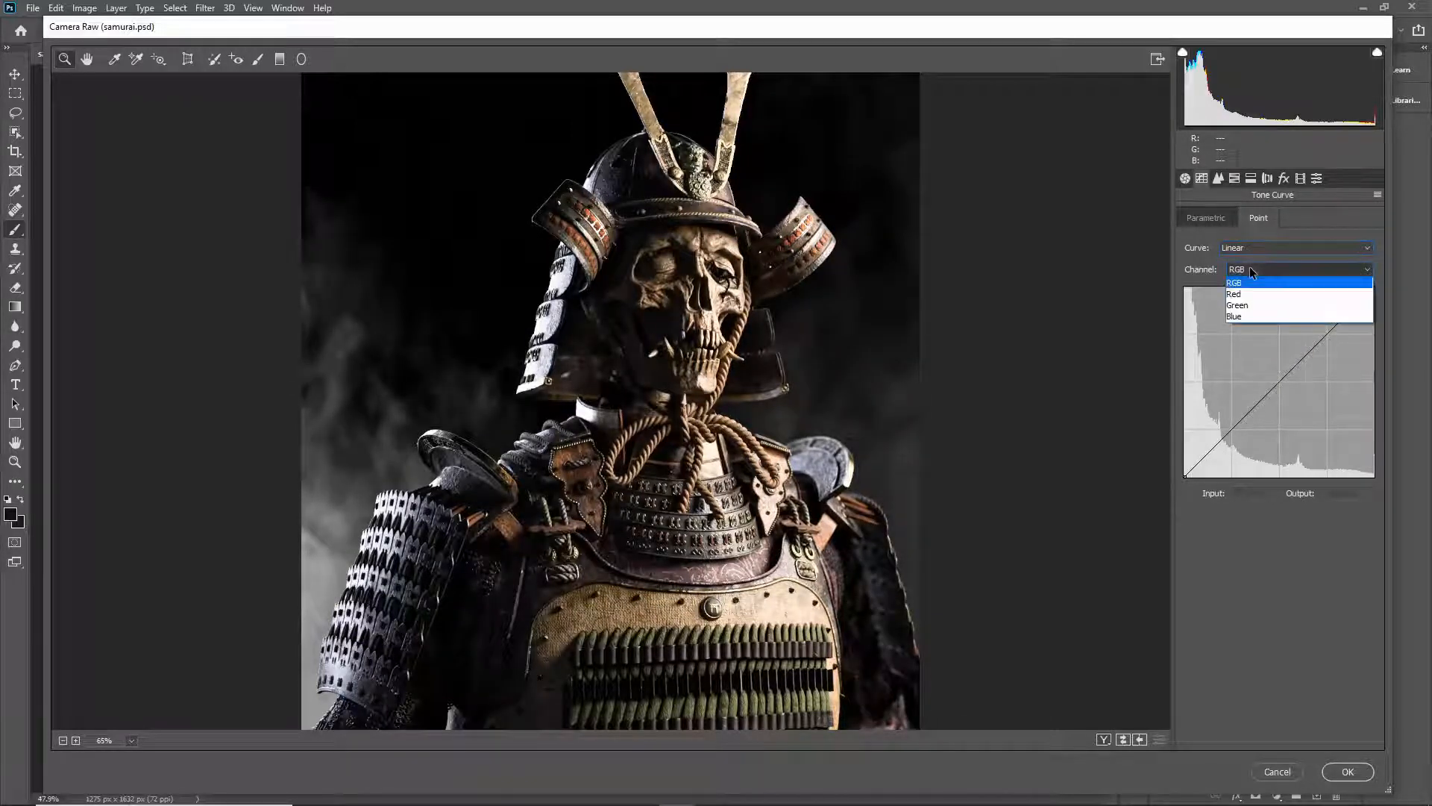
left_click(1252, 294)
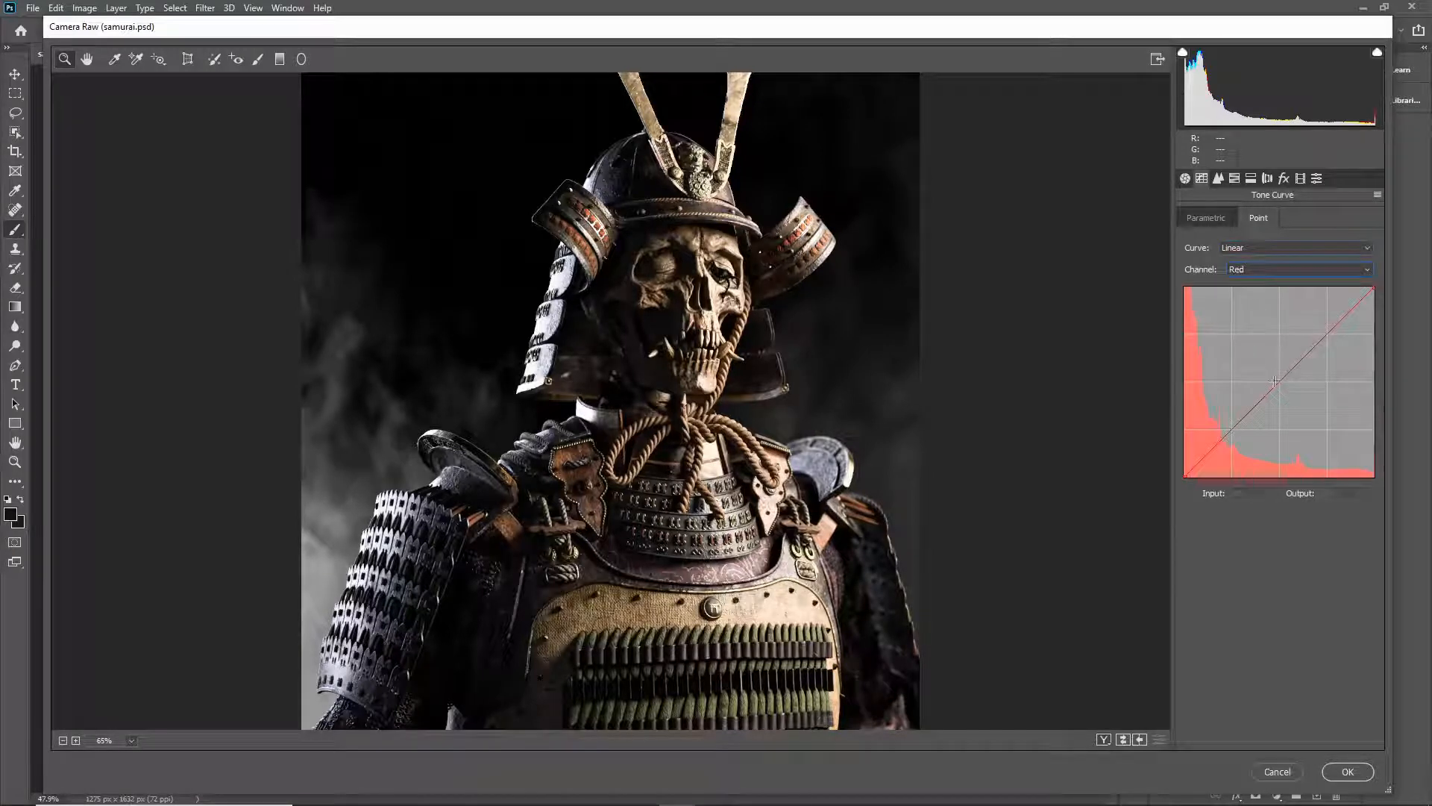
mouse_move(1275, 384)
left_mouse_down()
mouse_move(1298, 397)
mouse_move(1276, 378)
left_mouse_up()
left_click(1259, 269)
left_click(1253, 281)
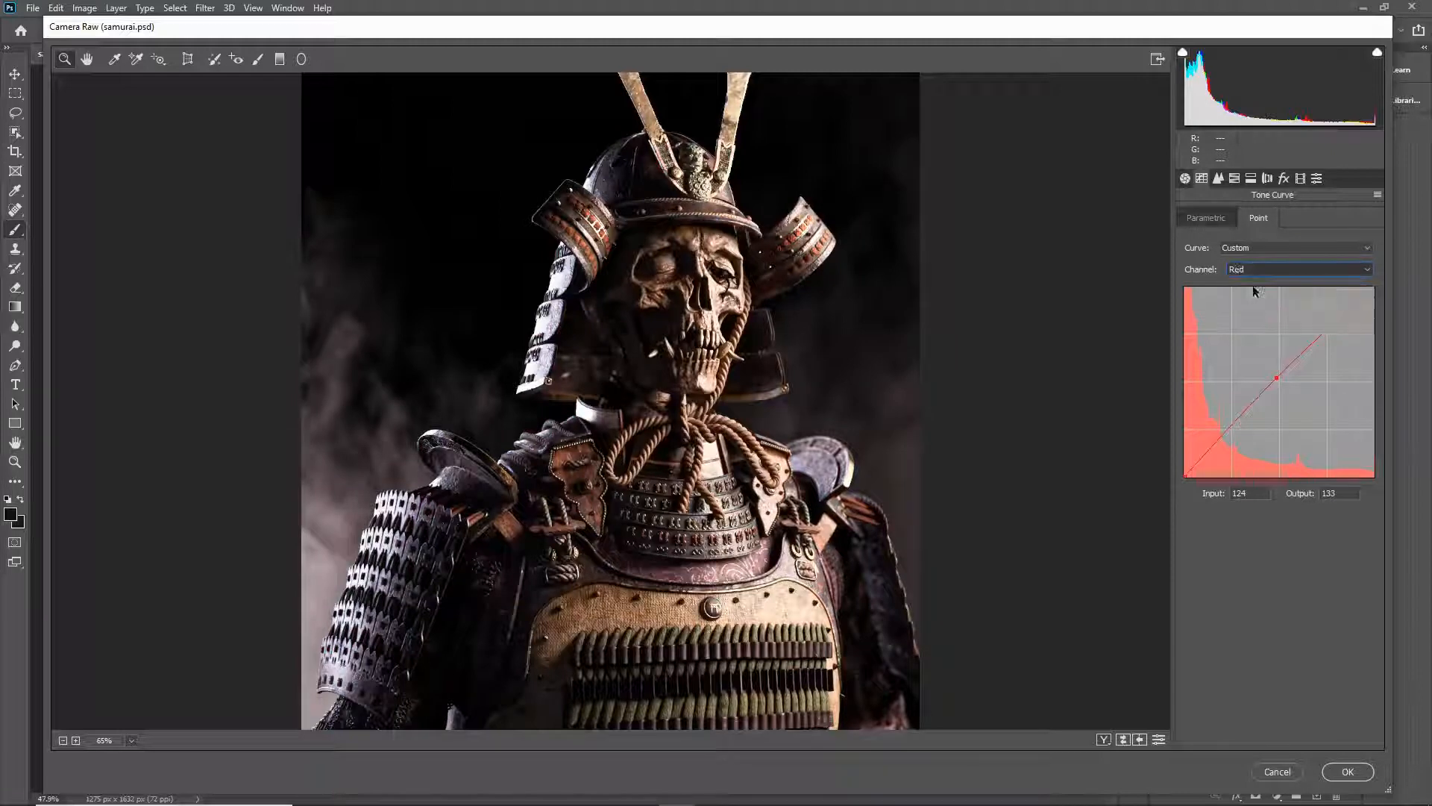
left_click(1260, 247)
left_click(1254, 263)
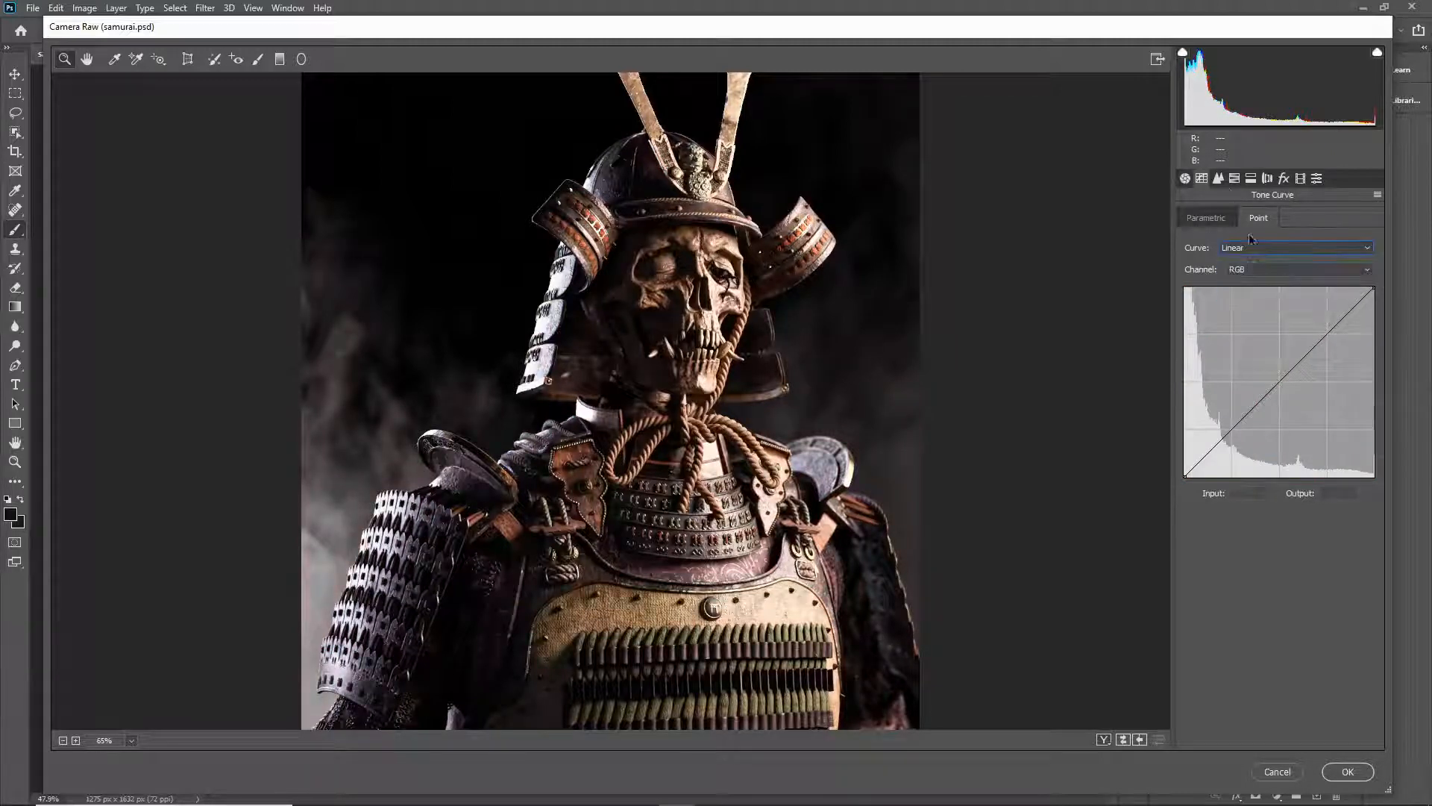
Step: Set the Sharpening Amount to 9 and check its effect on the skull and chest armour up close
left_click(1219, 178)
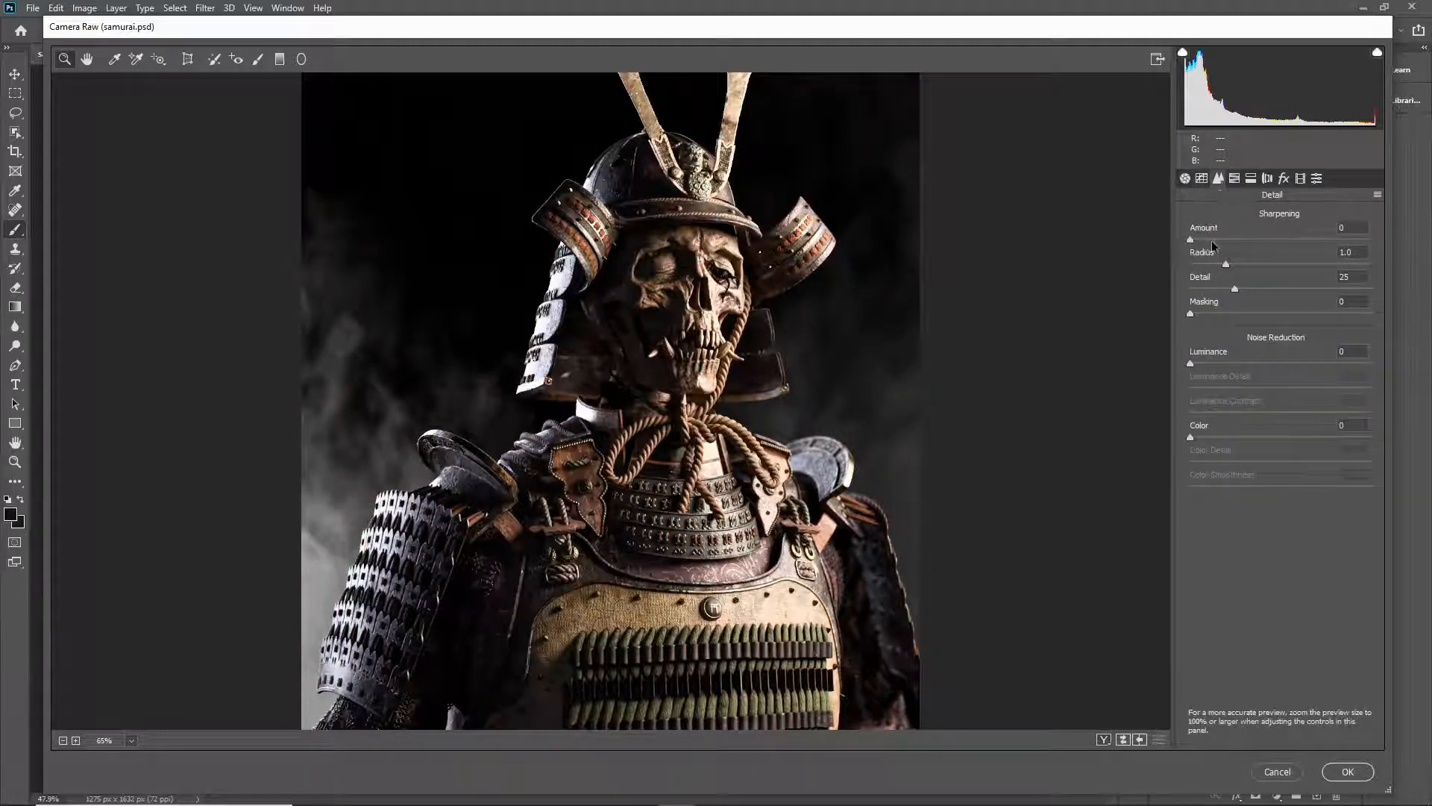
scroll(805, 235, "up", 3)
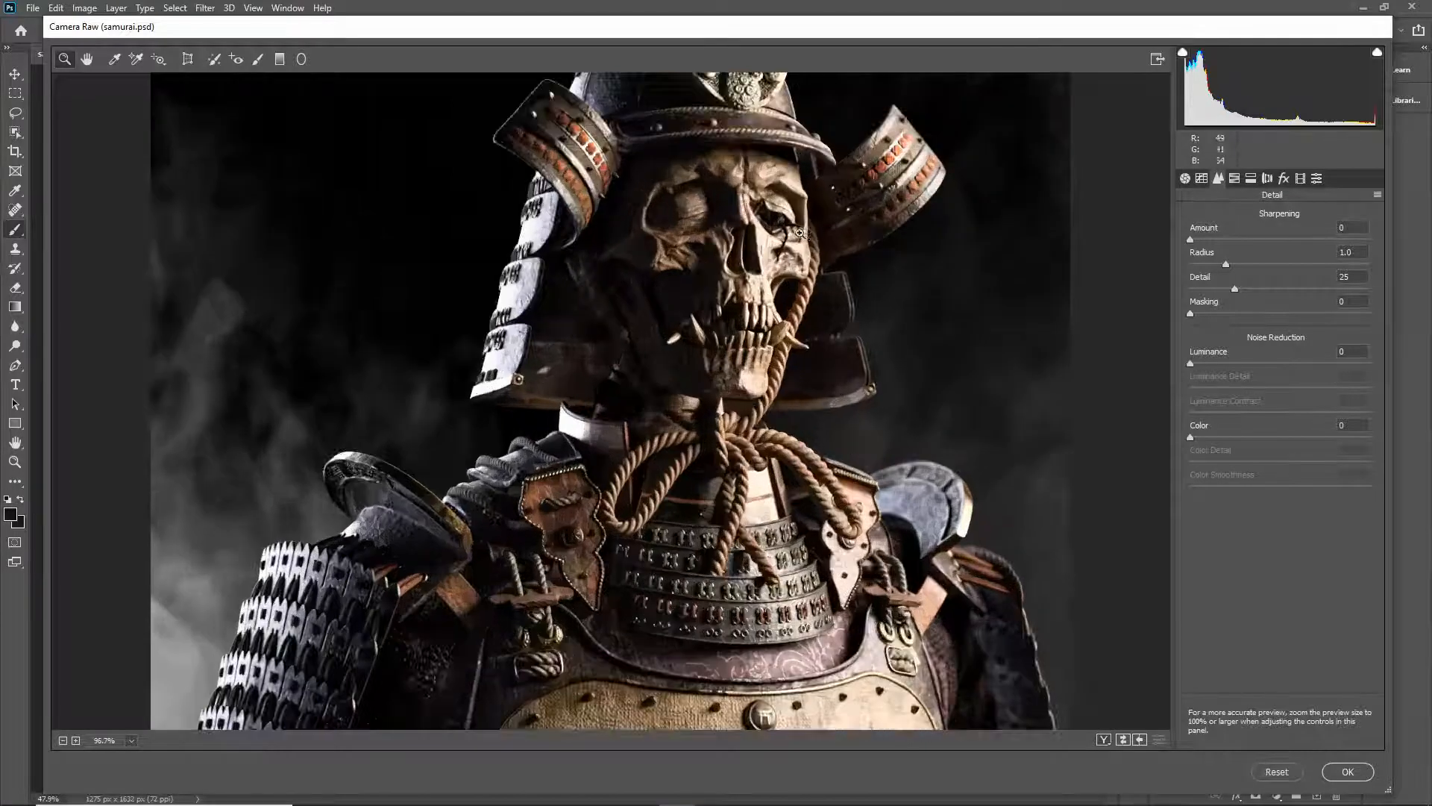
scroll(828, 254, "up", 2)
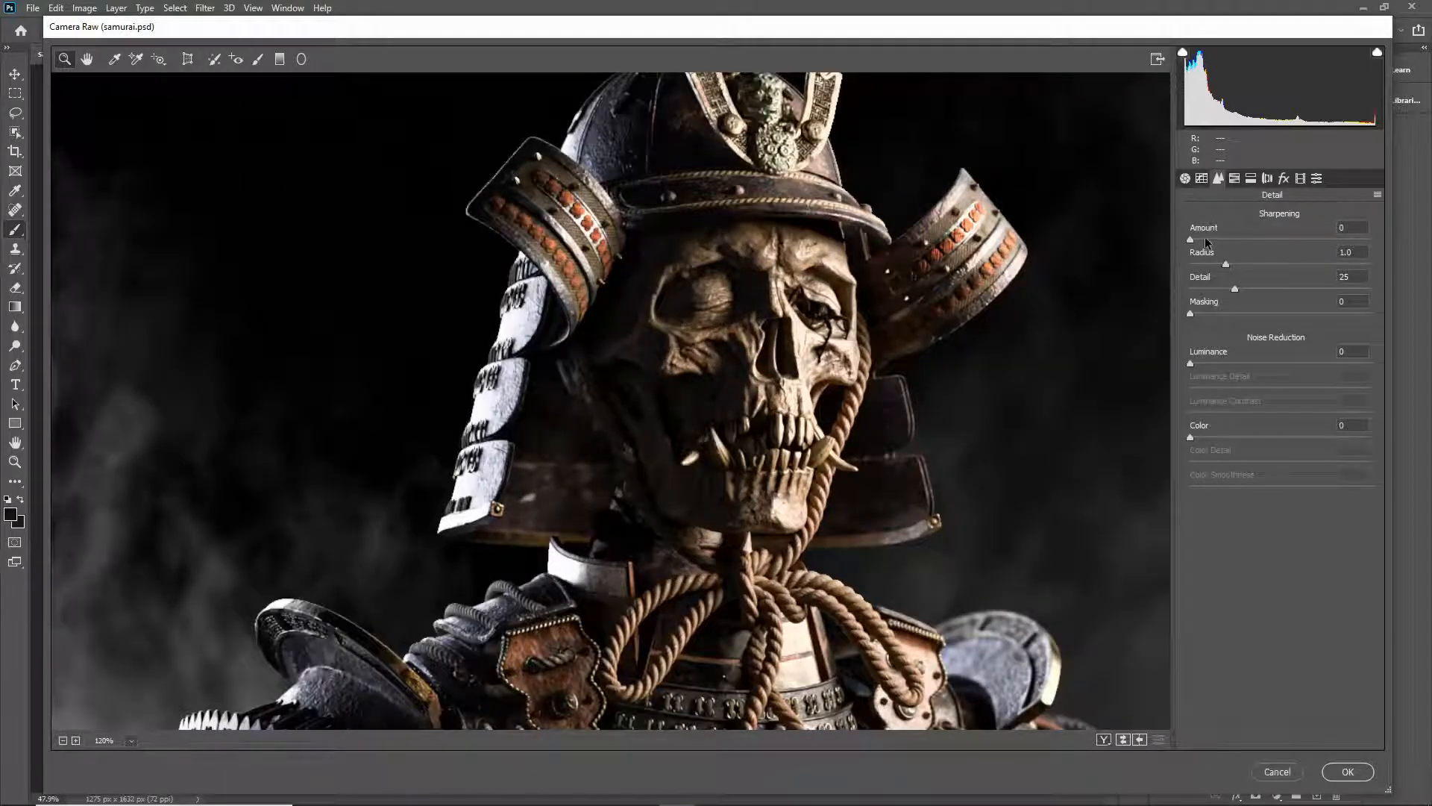
left_click_drag(1198, 240, 1221, 240)
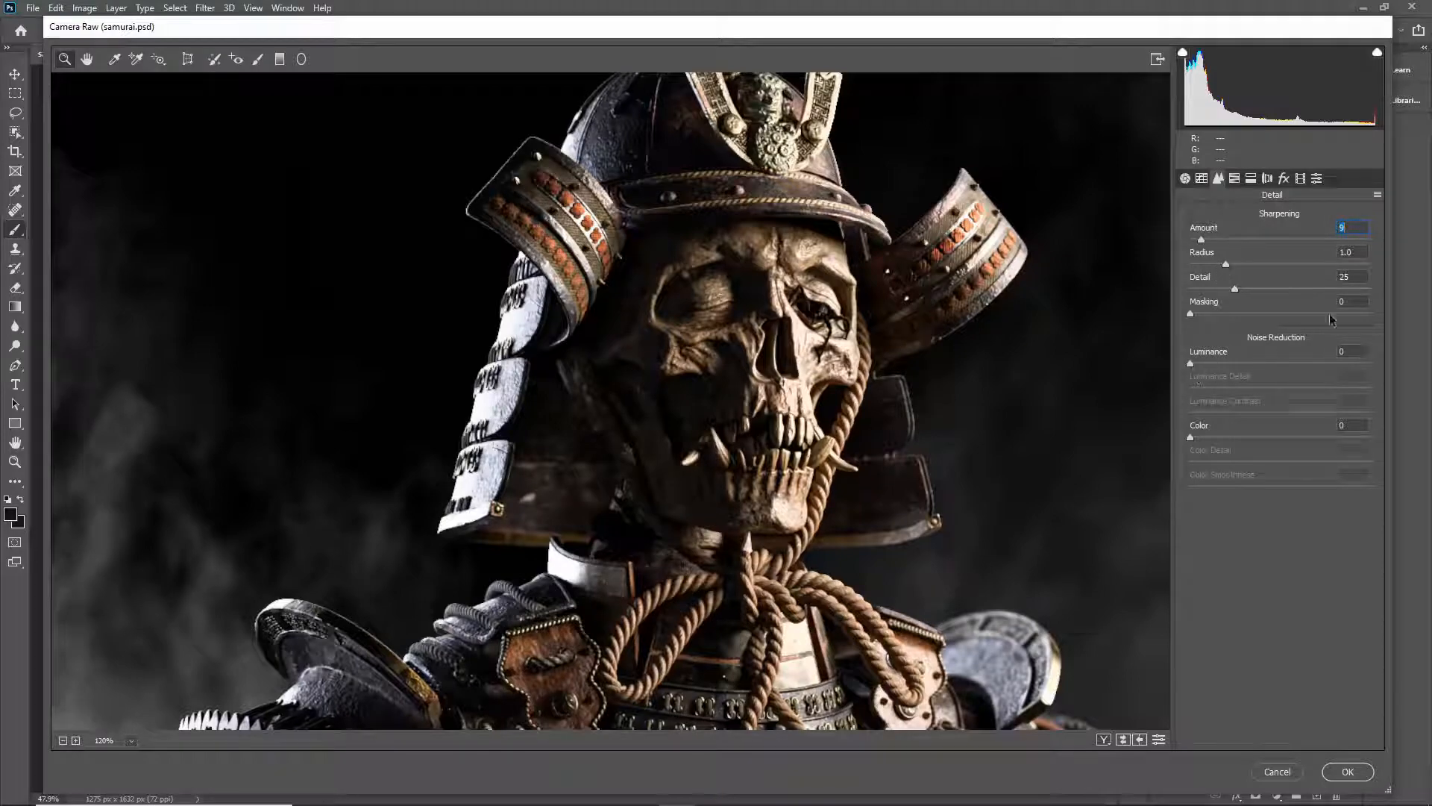
scroll(902, 377, "down", 3)
scroll(841, 399, "down", 5)
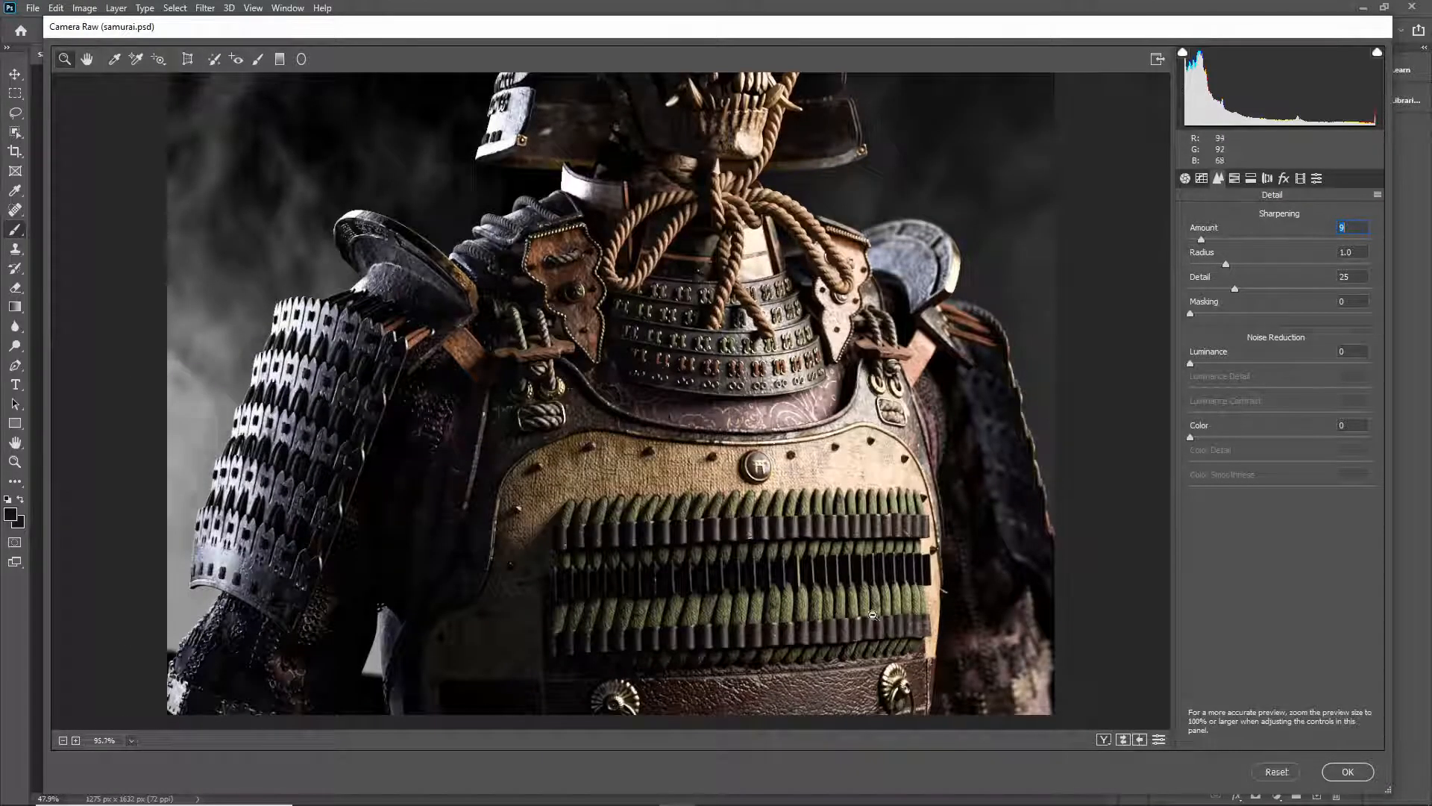
scroll(874, 617, "up", 3)
scroll(841, 500, "up", 5)
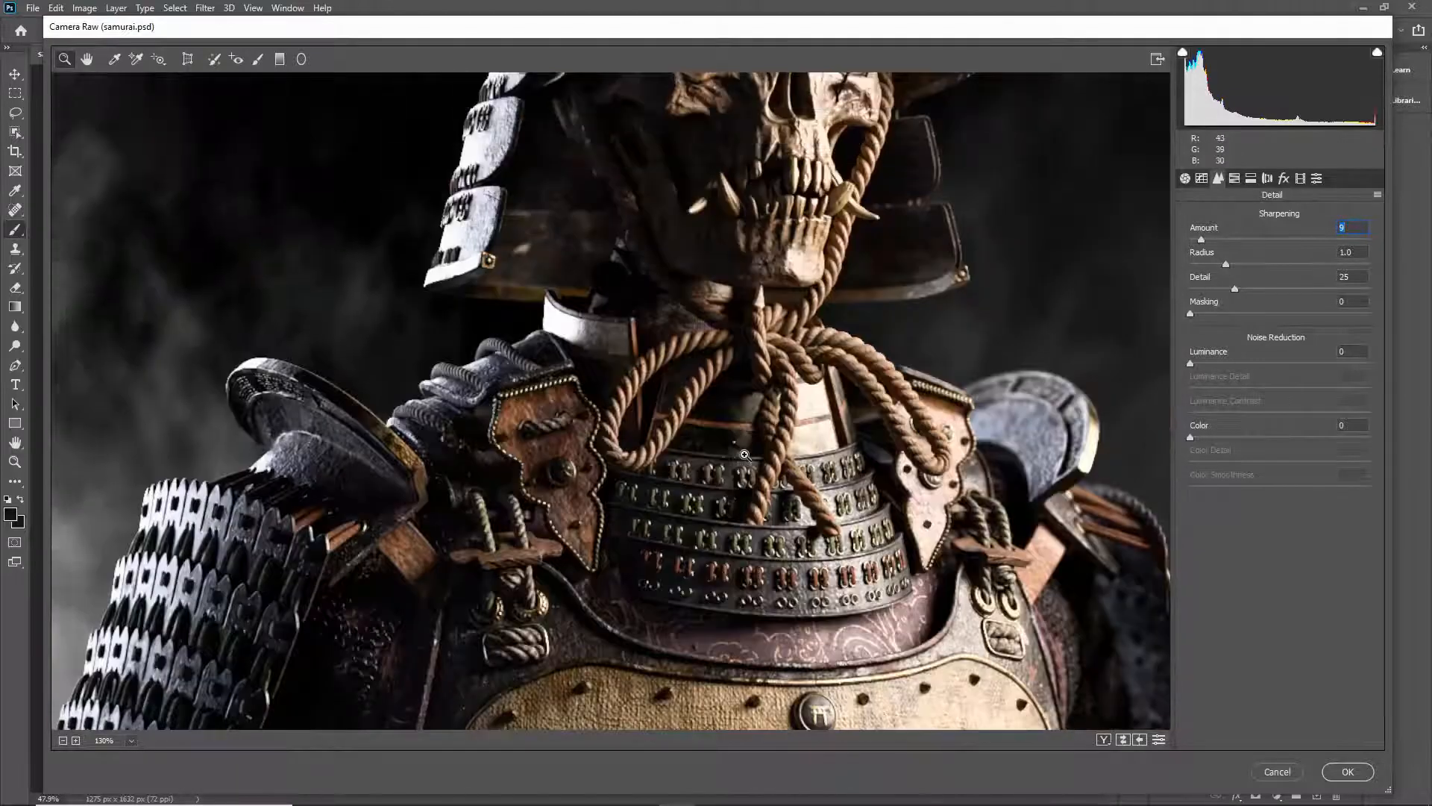
scroll(751, 448, "down", 3)
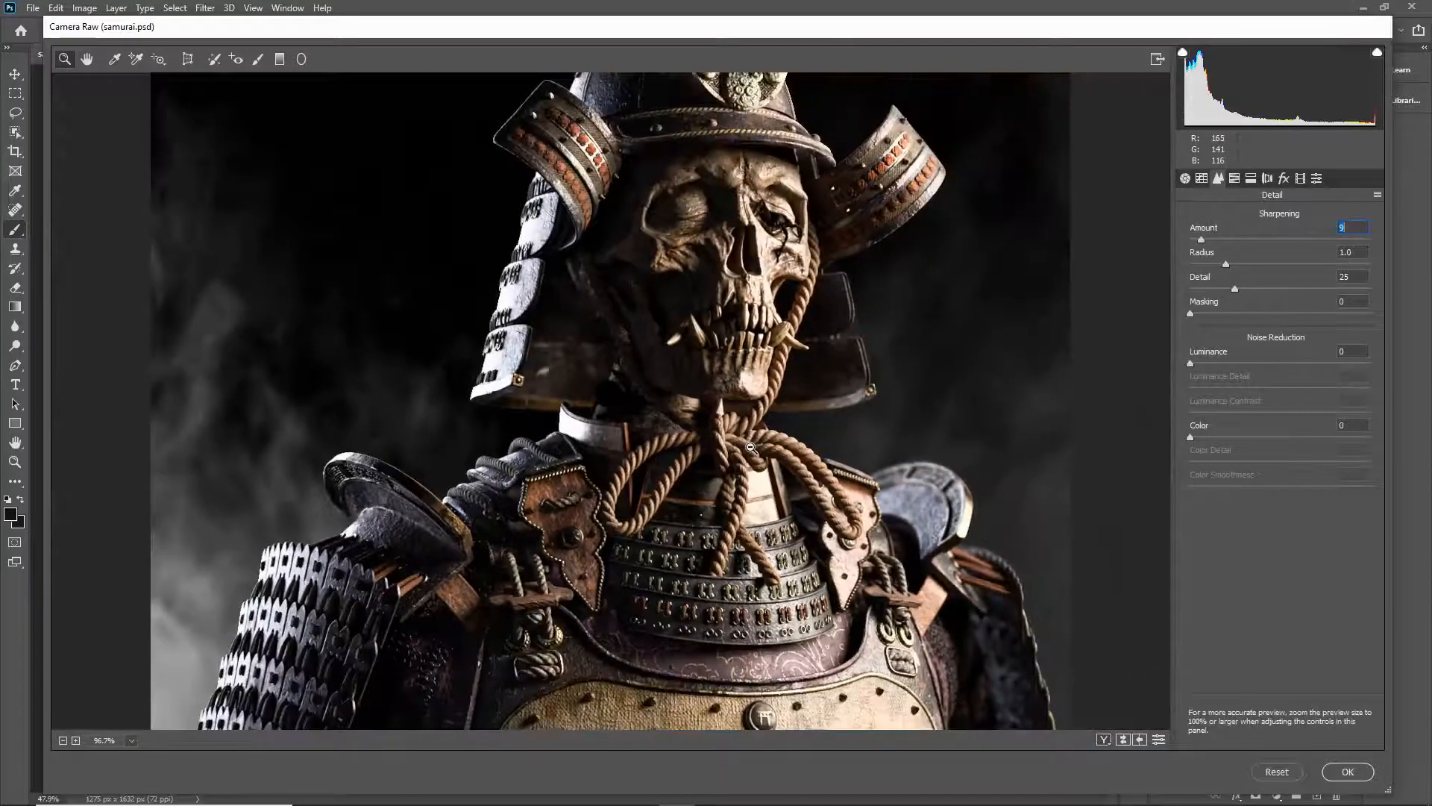
Step: Lower the Greens in the HSL Saturation adjustments to -2, checking the green lacing on the chest armour
left_click(1234, 179)
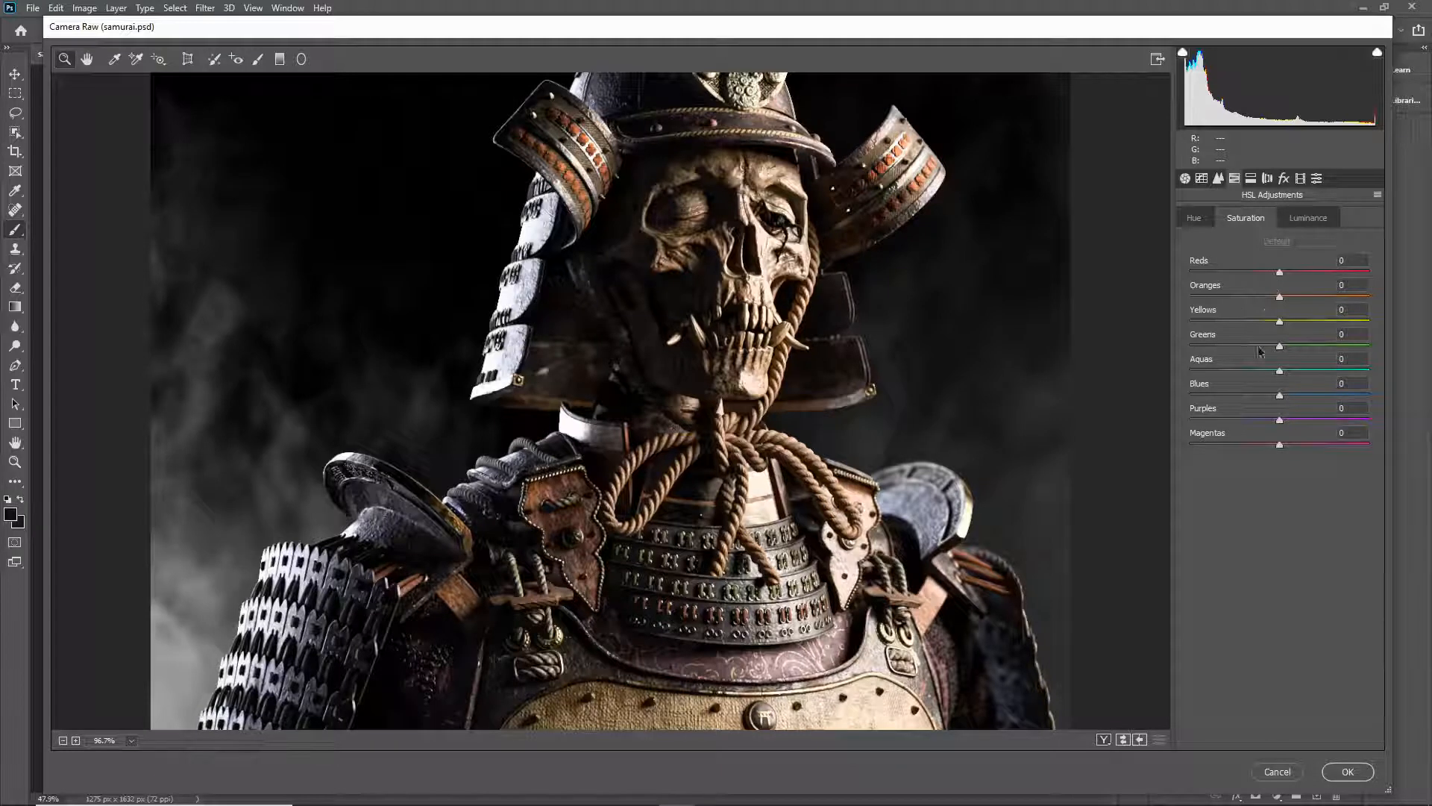
scroll(1059, 329, "down", 5)
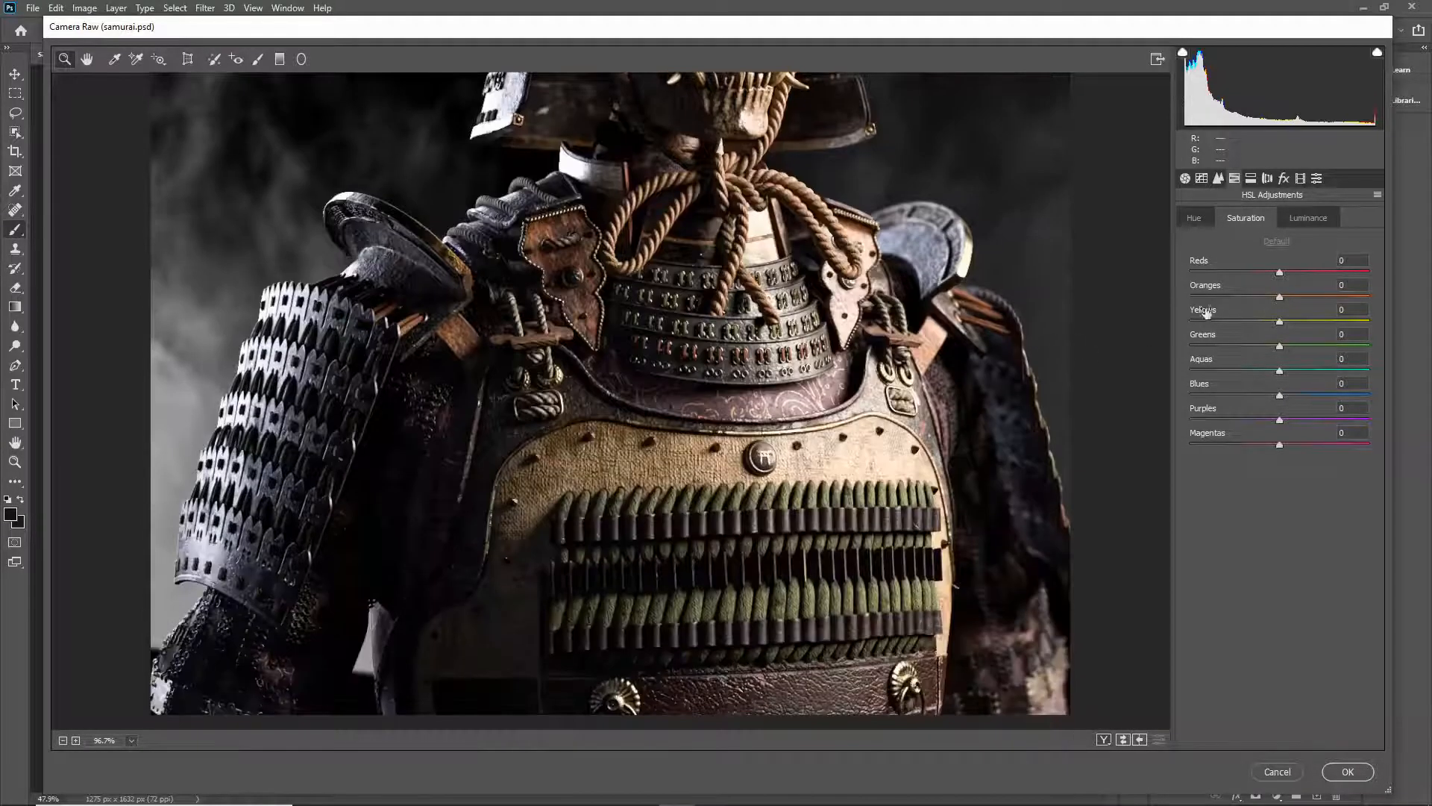
mouse_move(1280, 348)
left_mouse_down()
mouse_move(1219, 347)
mouse_move(1340, 361)
mouse_move(1228, 358)
mouse_move(1303, 361)
mouse_move(1245, 362)
mouse_move(1280, 365)
left_mouse_up()
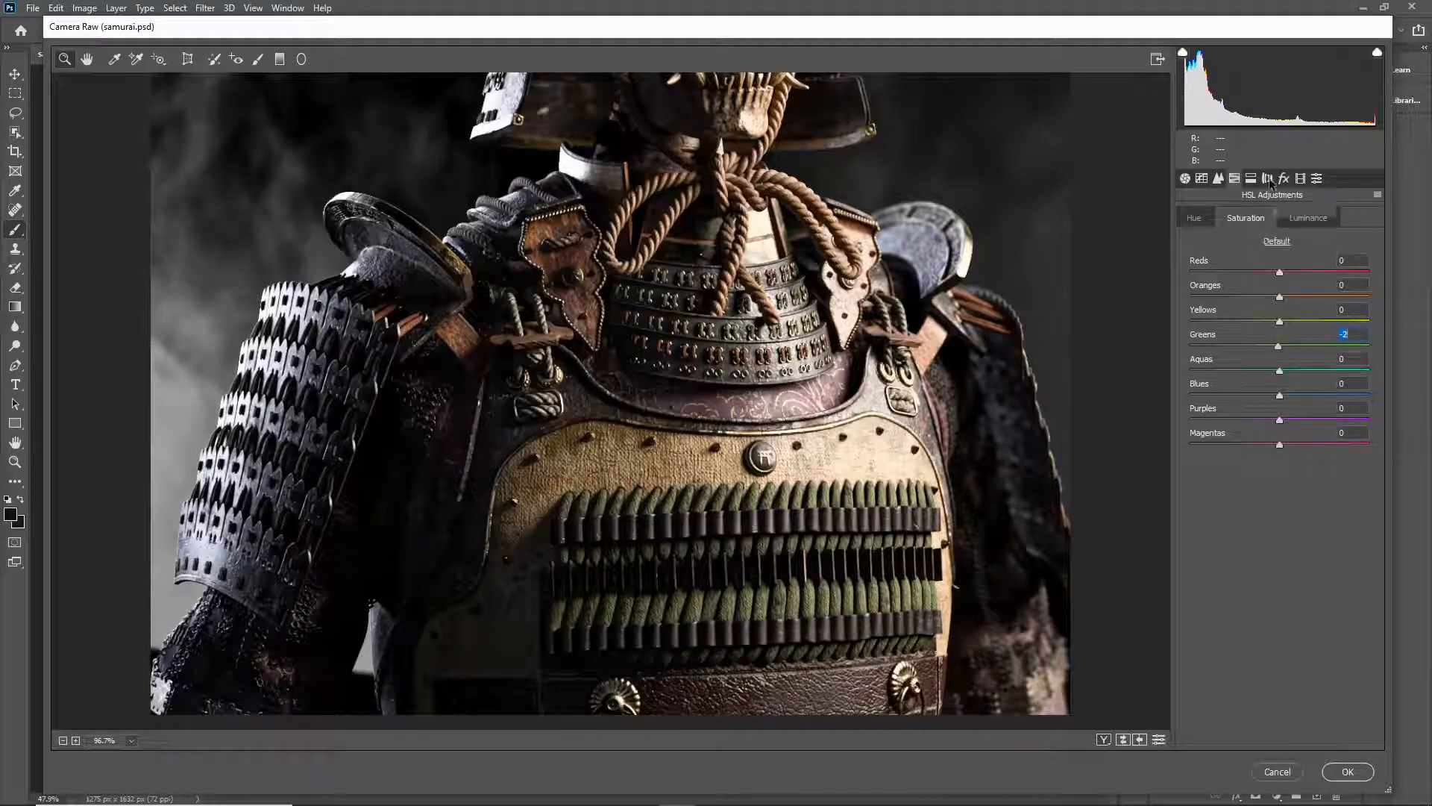
scroll(970, 306, "down", 1)
scroll(964, 294, "up", 3)
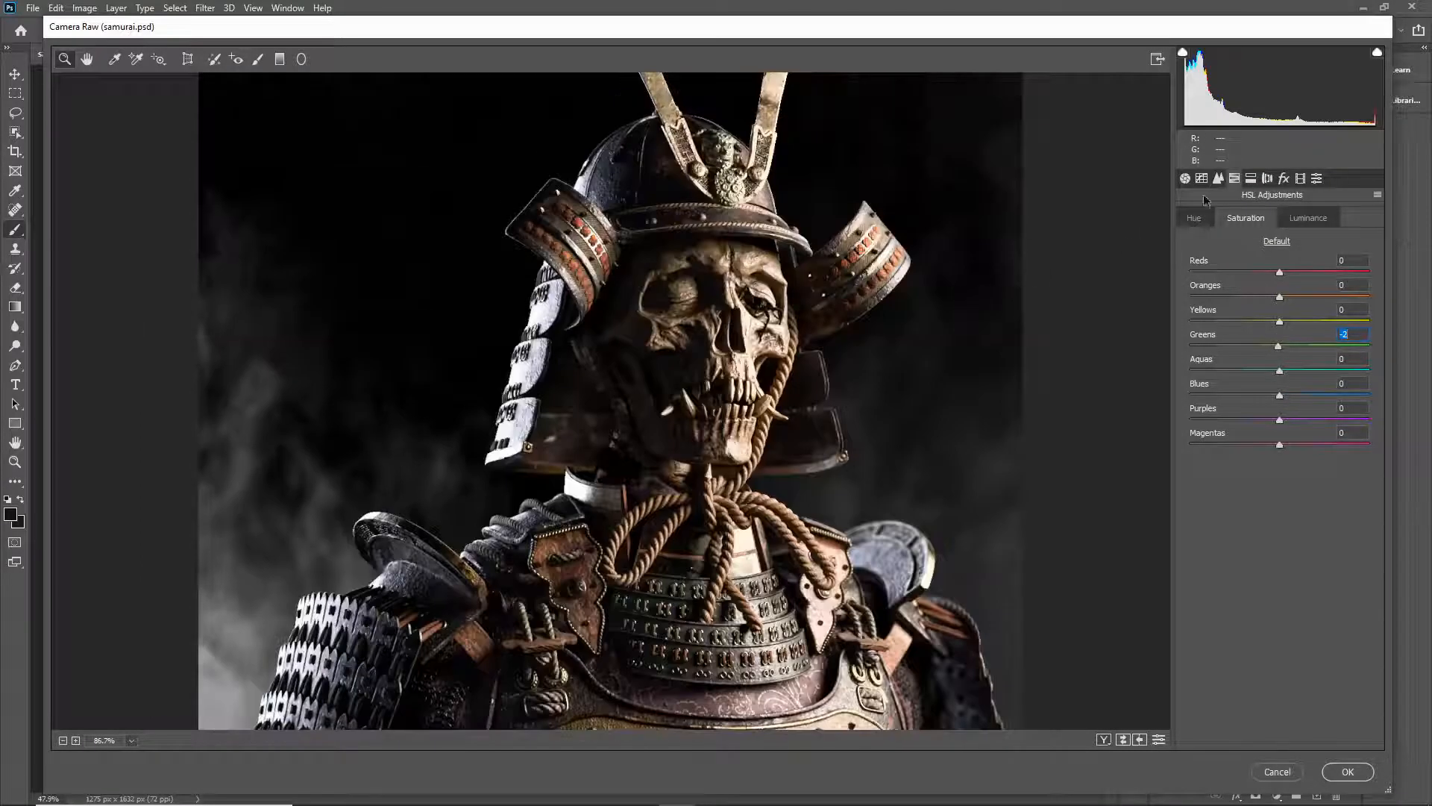
Step: Warm the highlights with Split Toning, using Highlights Hue 33 and Saturation 73
left_click(1252, 179)
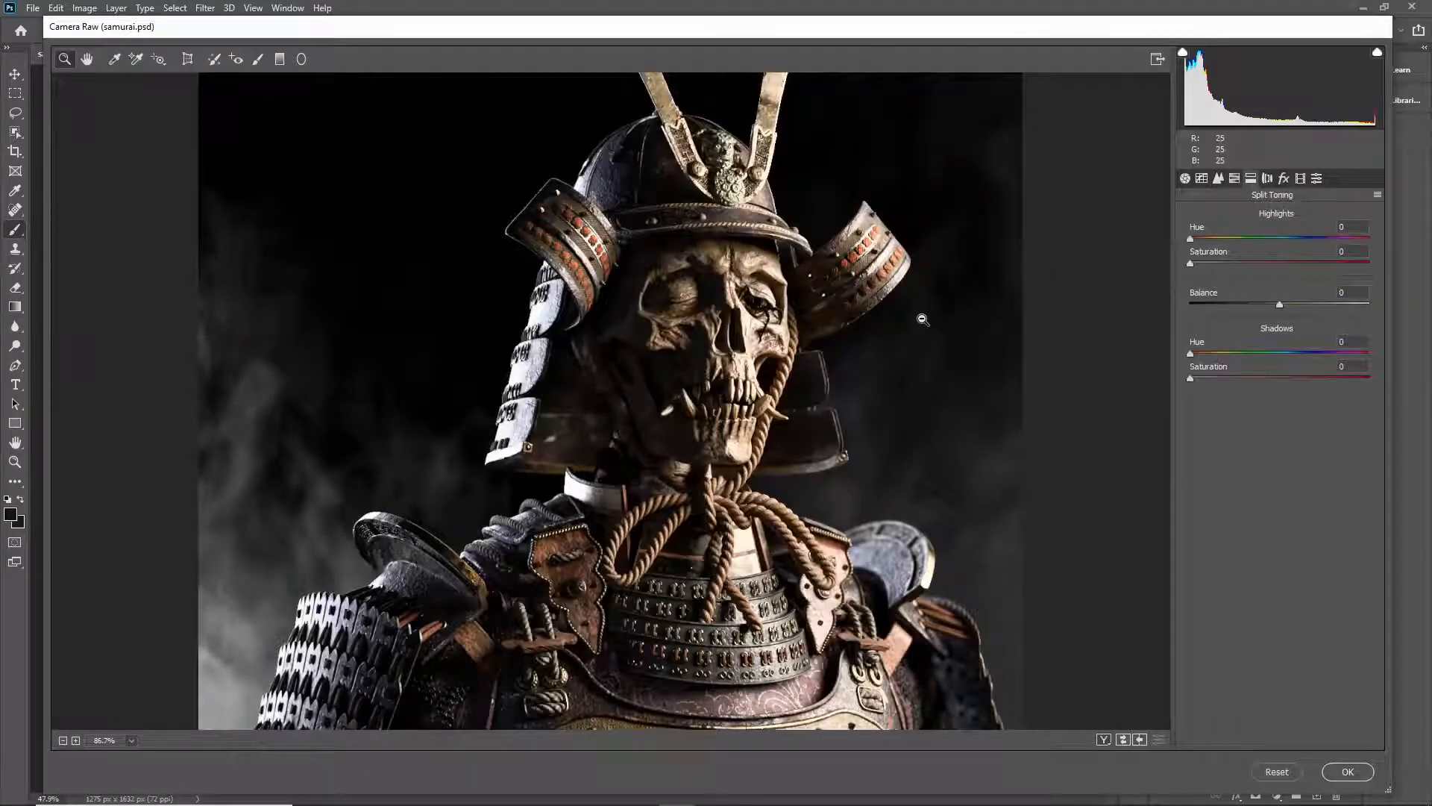
scroll(920, 321, "down", 1)
scroll(799, 361, "down", 2)
scroll(799, 361, "down", 2)
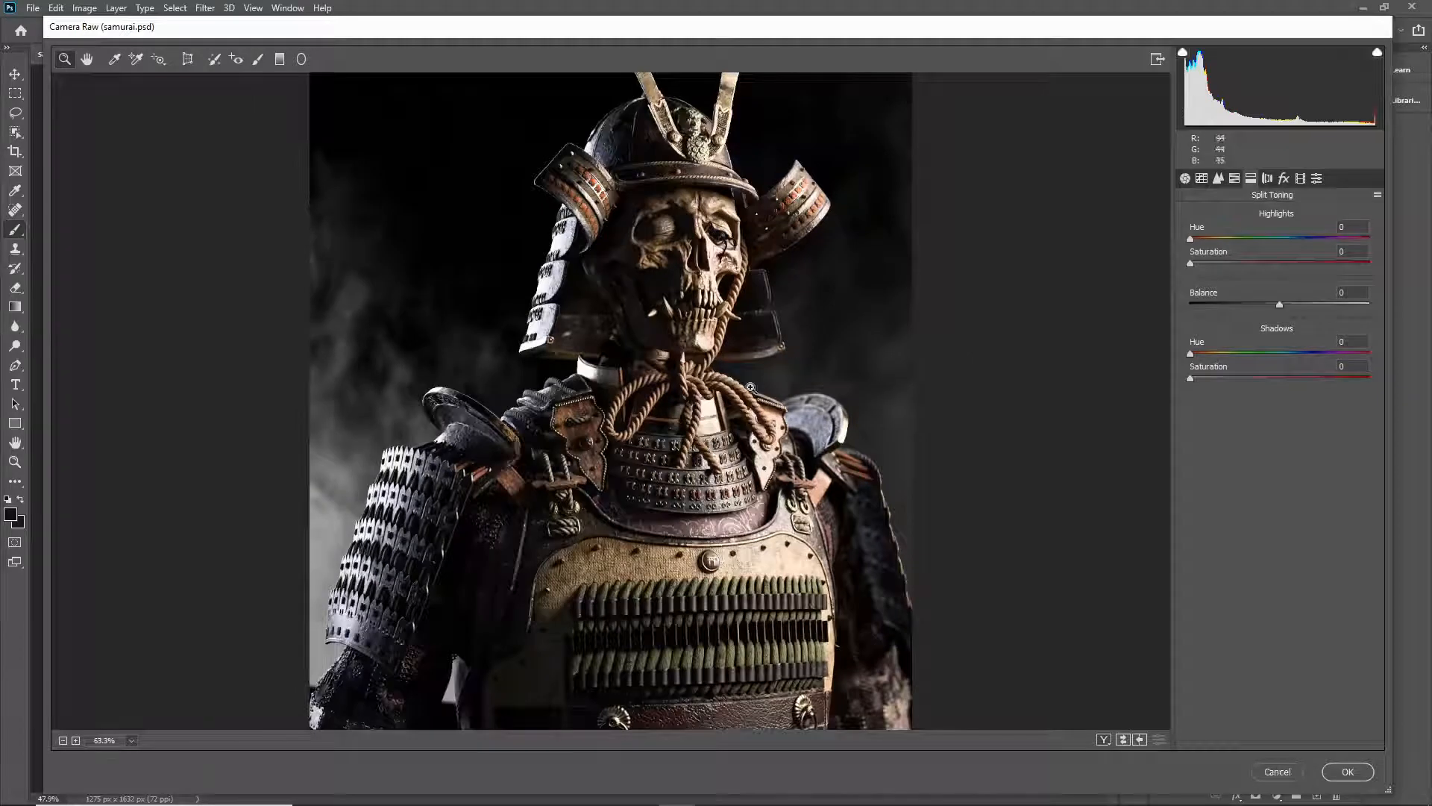
scroll(736, 312, "up", 1)
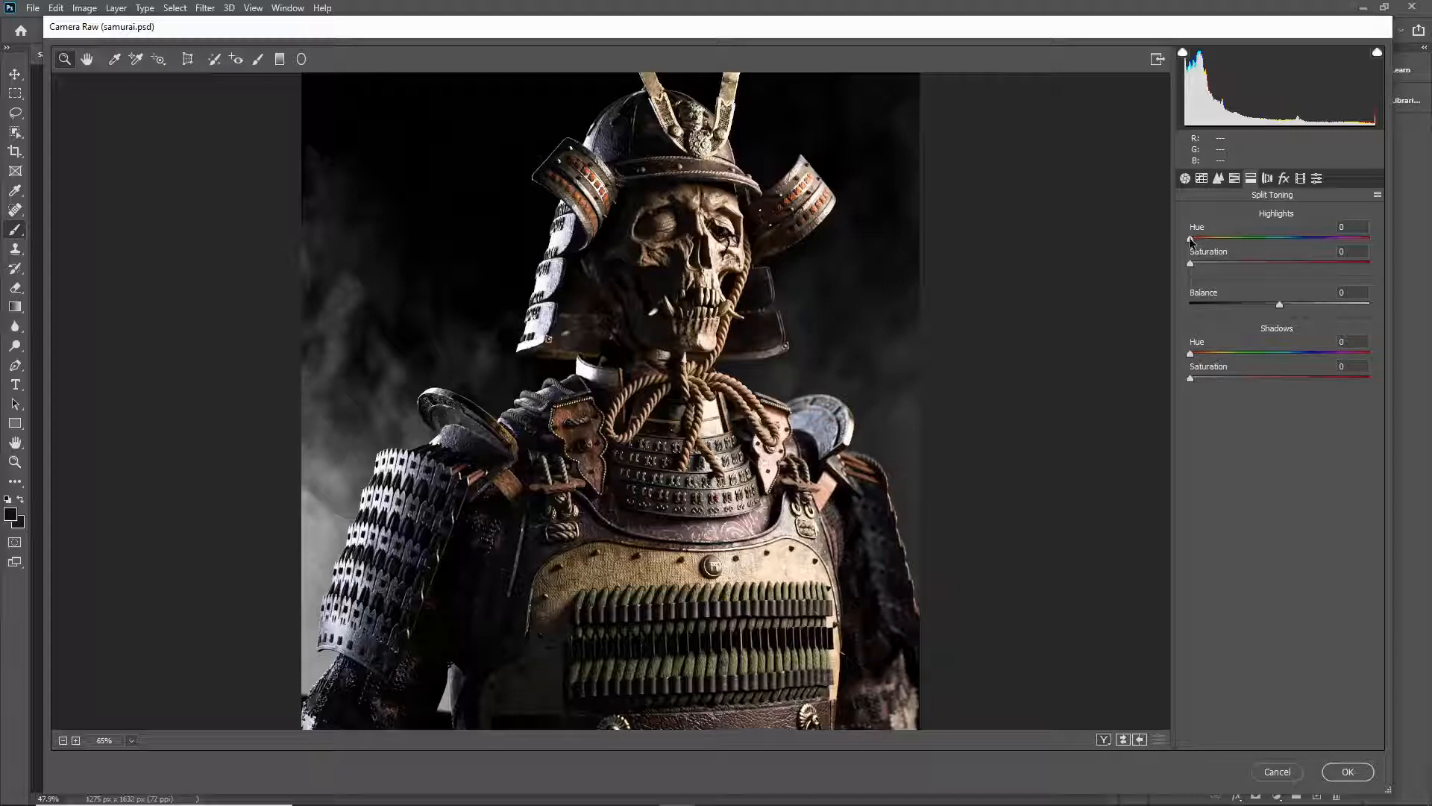
left_click_drag(1191, 239, 1207, 240)
left_click(1195, 264)
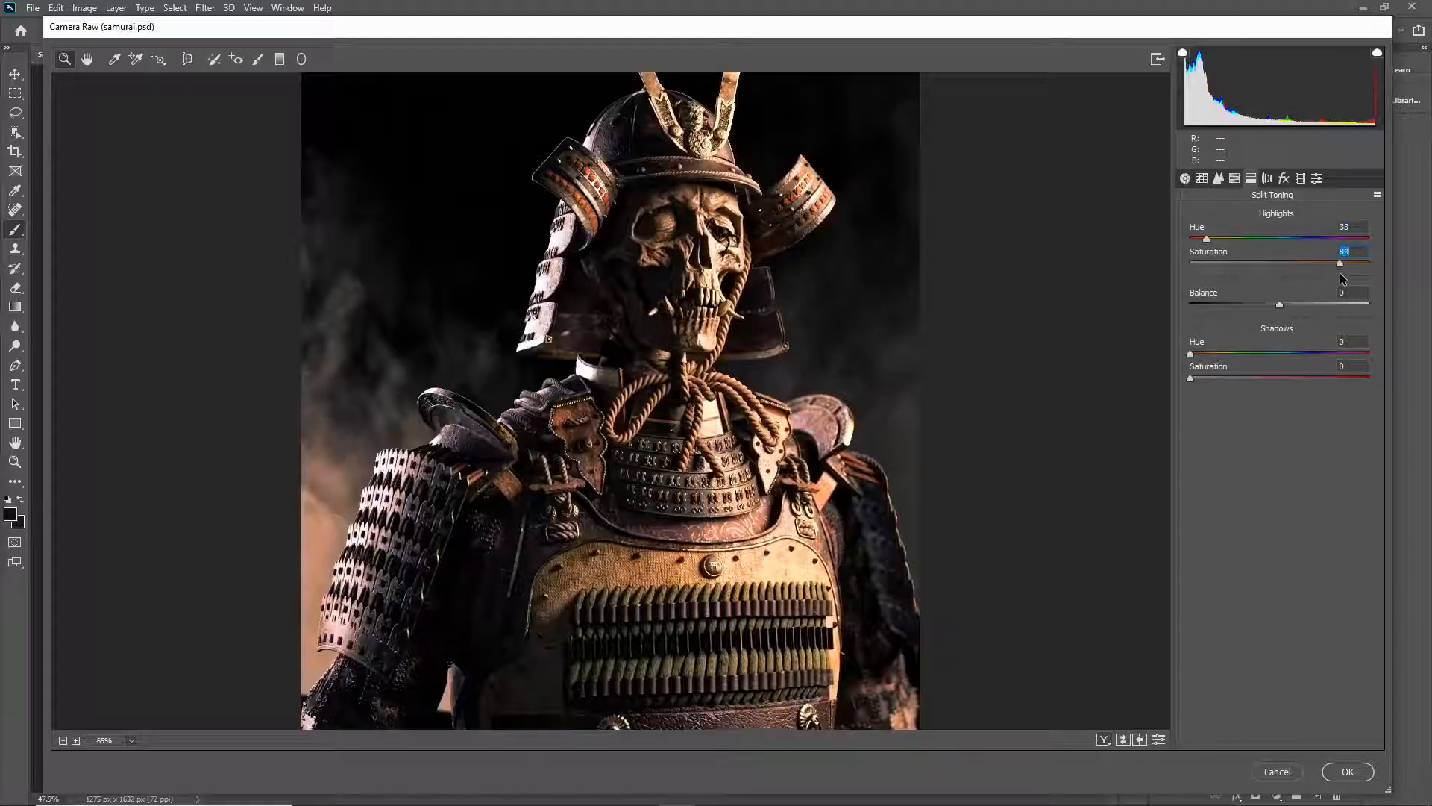
left_click_drag(1343, 279, 1274, 279)
scroll(937, 273, "up", 2)
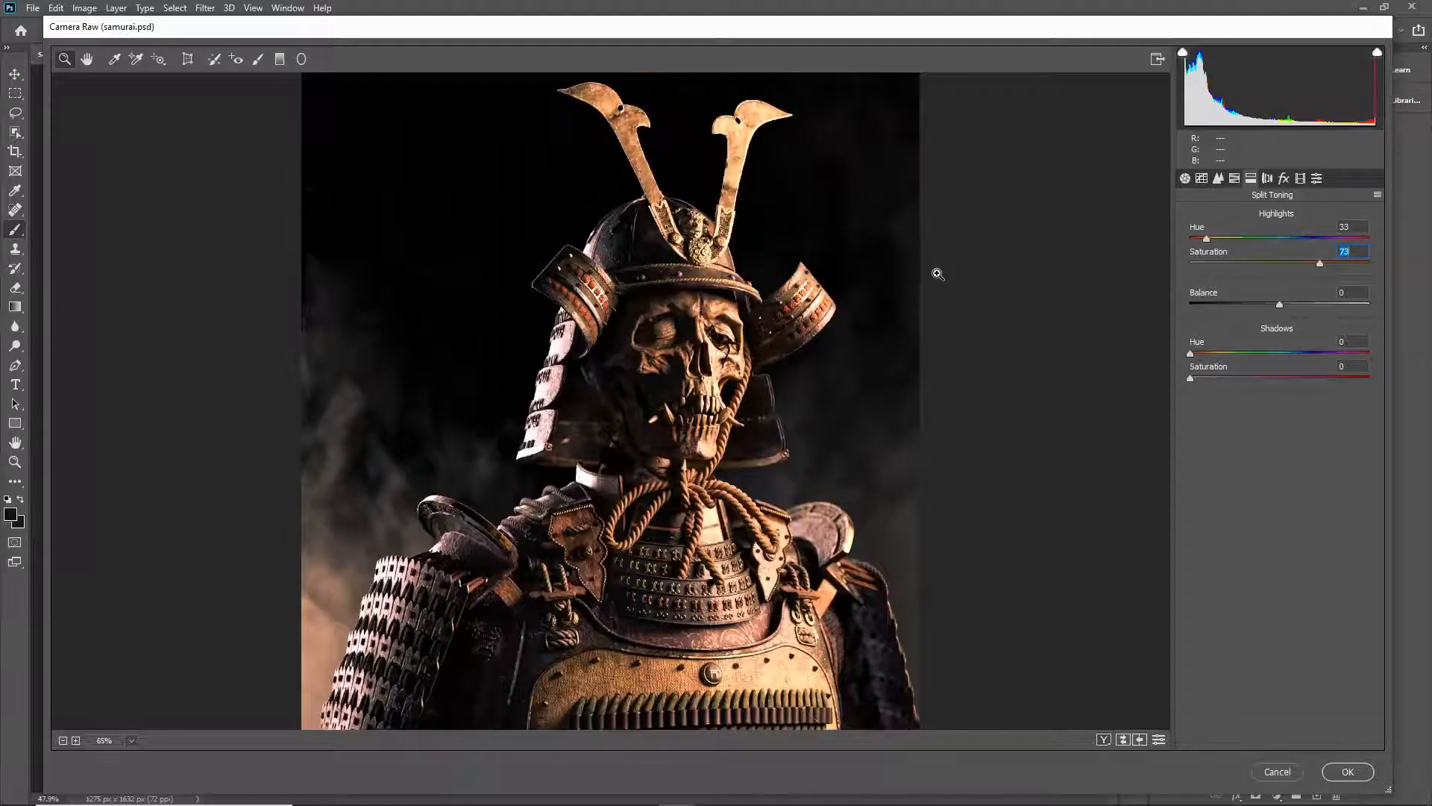
scroll(935, 277, "down", 2)
scroll(924, 288, "down", 1)
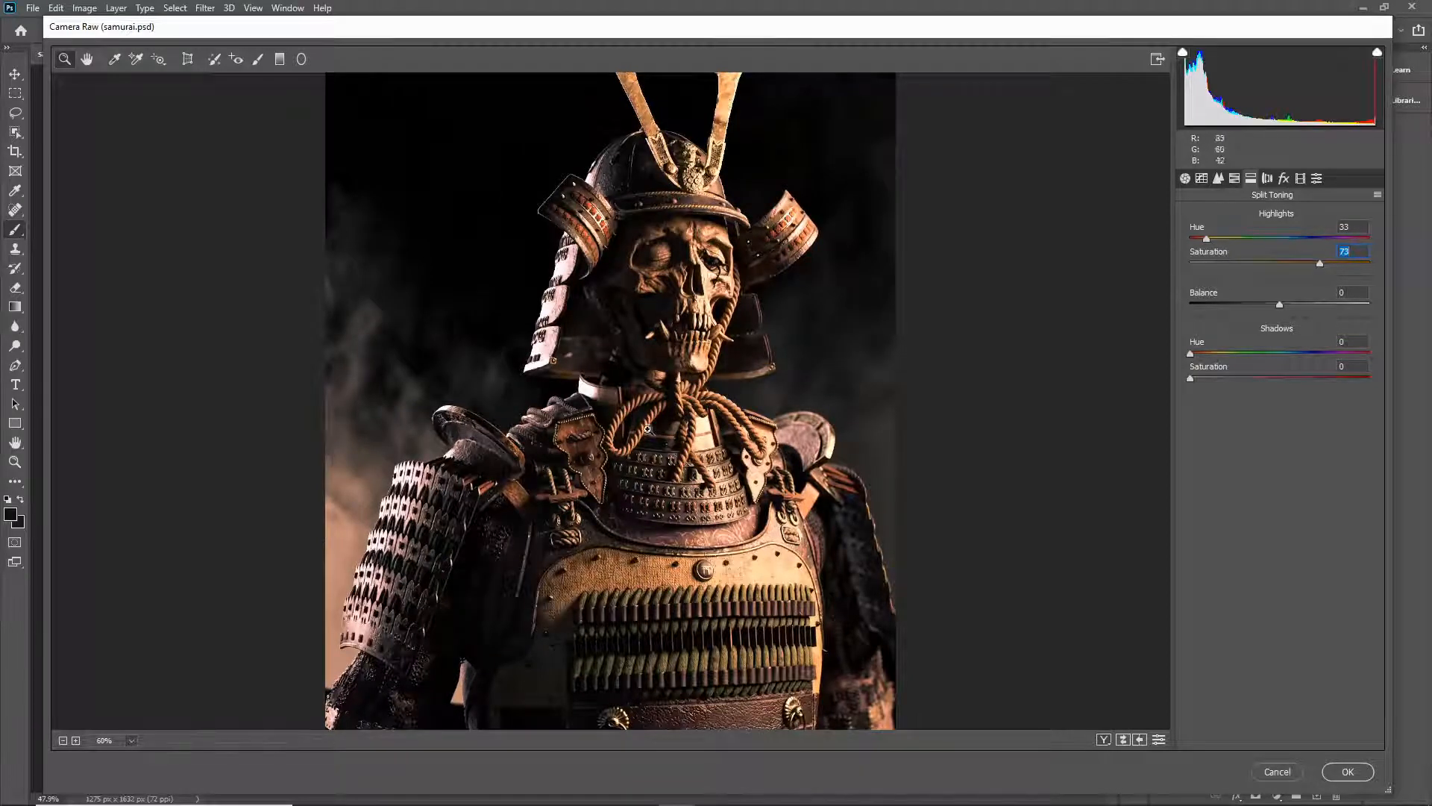
Step: Tint the shadows blue with Split Toning, using Shadows Hue 236 and Saturation 42
left_click_drag(1192, 353, 1306, 354)
left_click_drag(1191, 378, 1268, 378)
left_click_drag(903, 437, 860, 399)
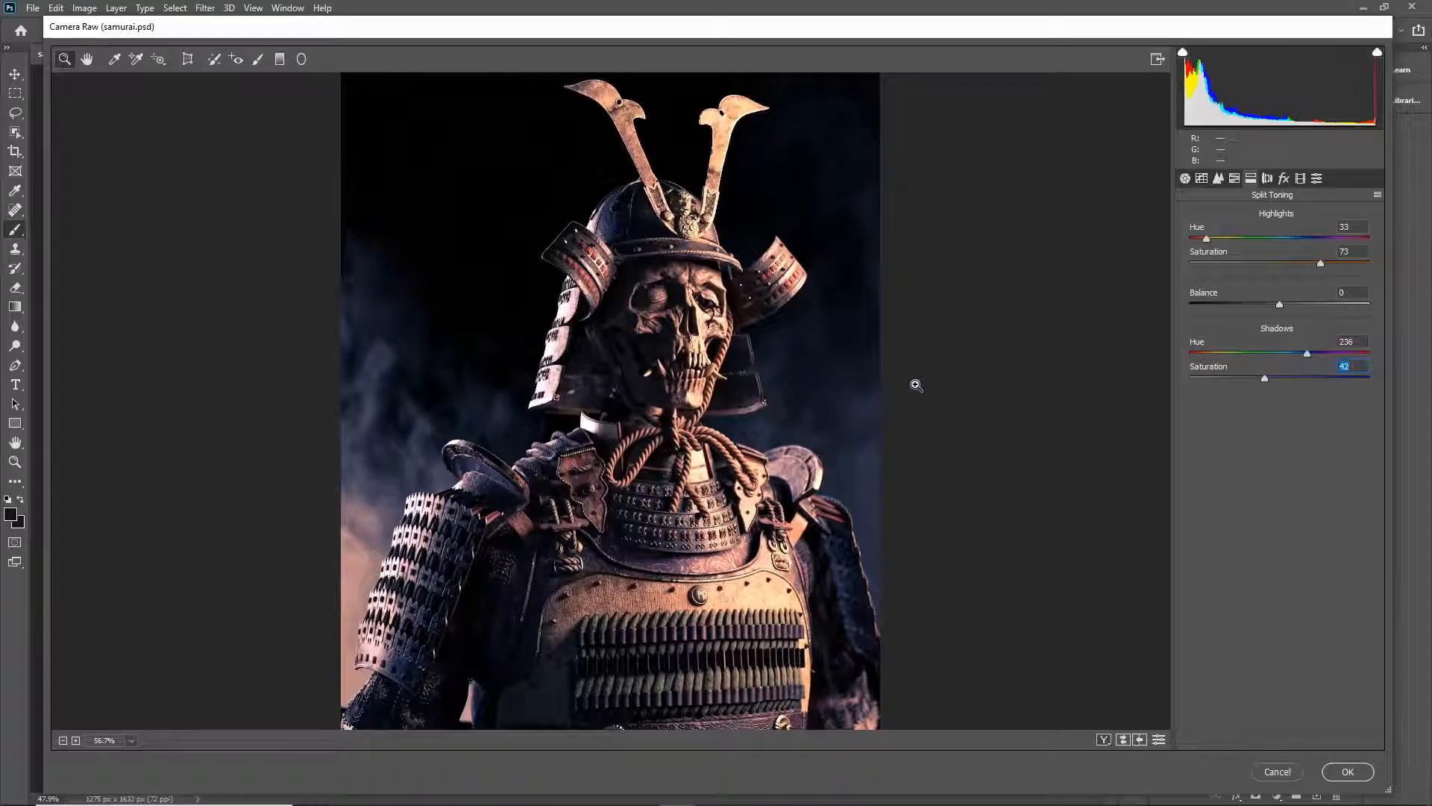
Step: Examine the split-toned samurai at several magnifications to judge the warm highlights against the blue shadows
left_click(709, 439, "alt")
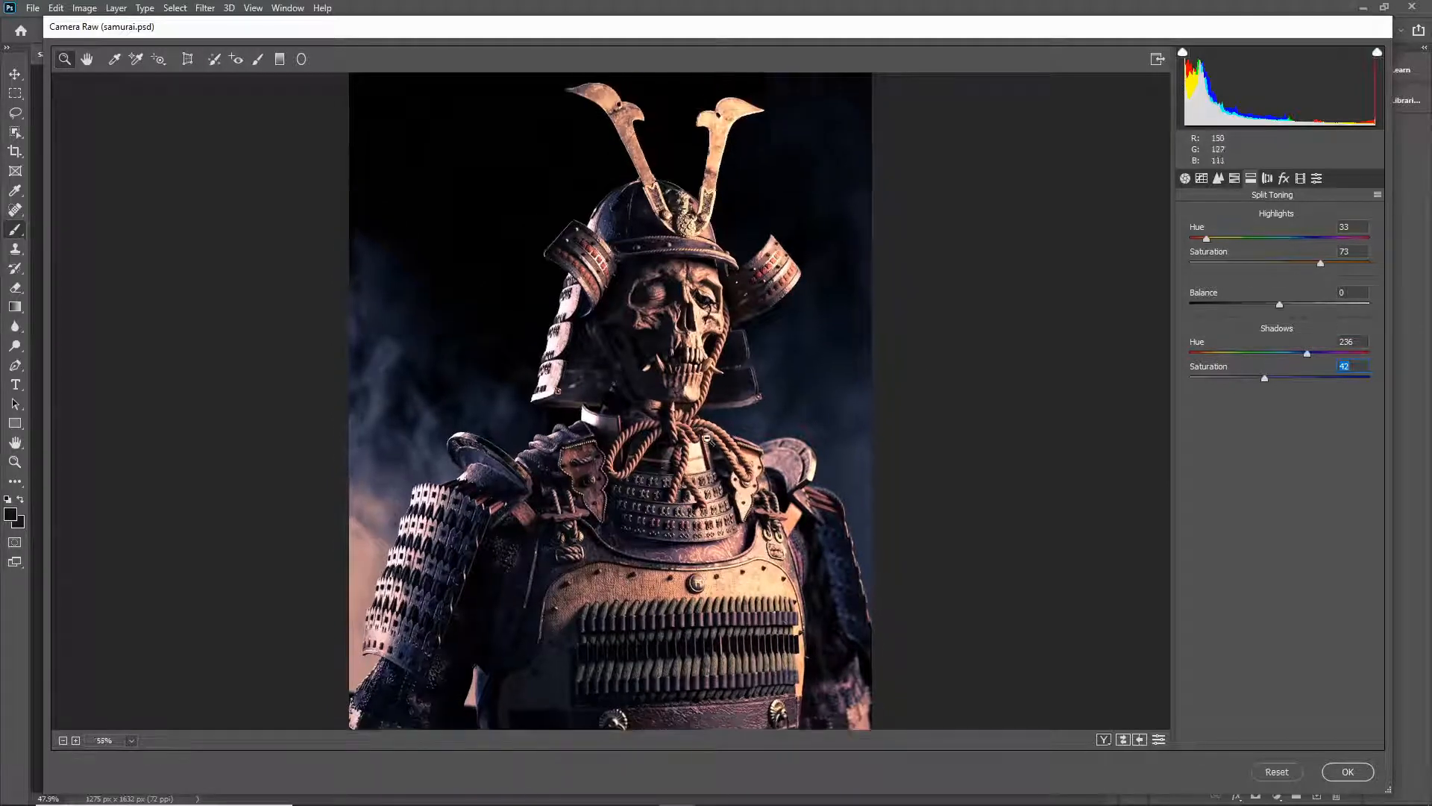
left_click_drag(706, 444, 712, 446)
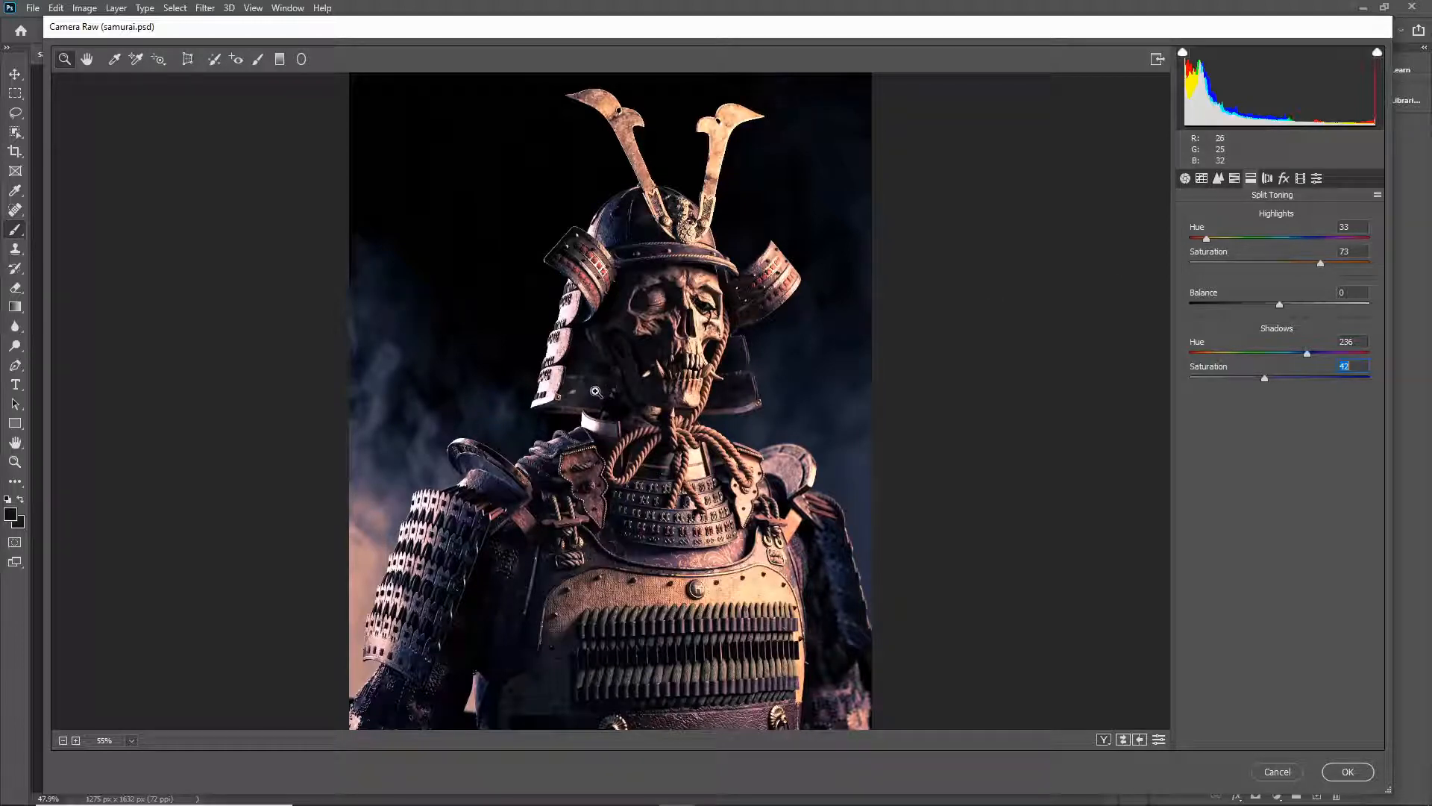
key("alt")
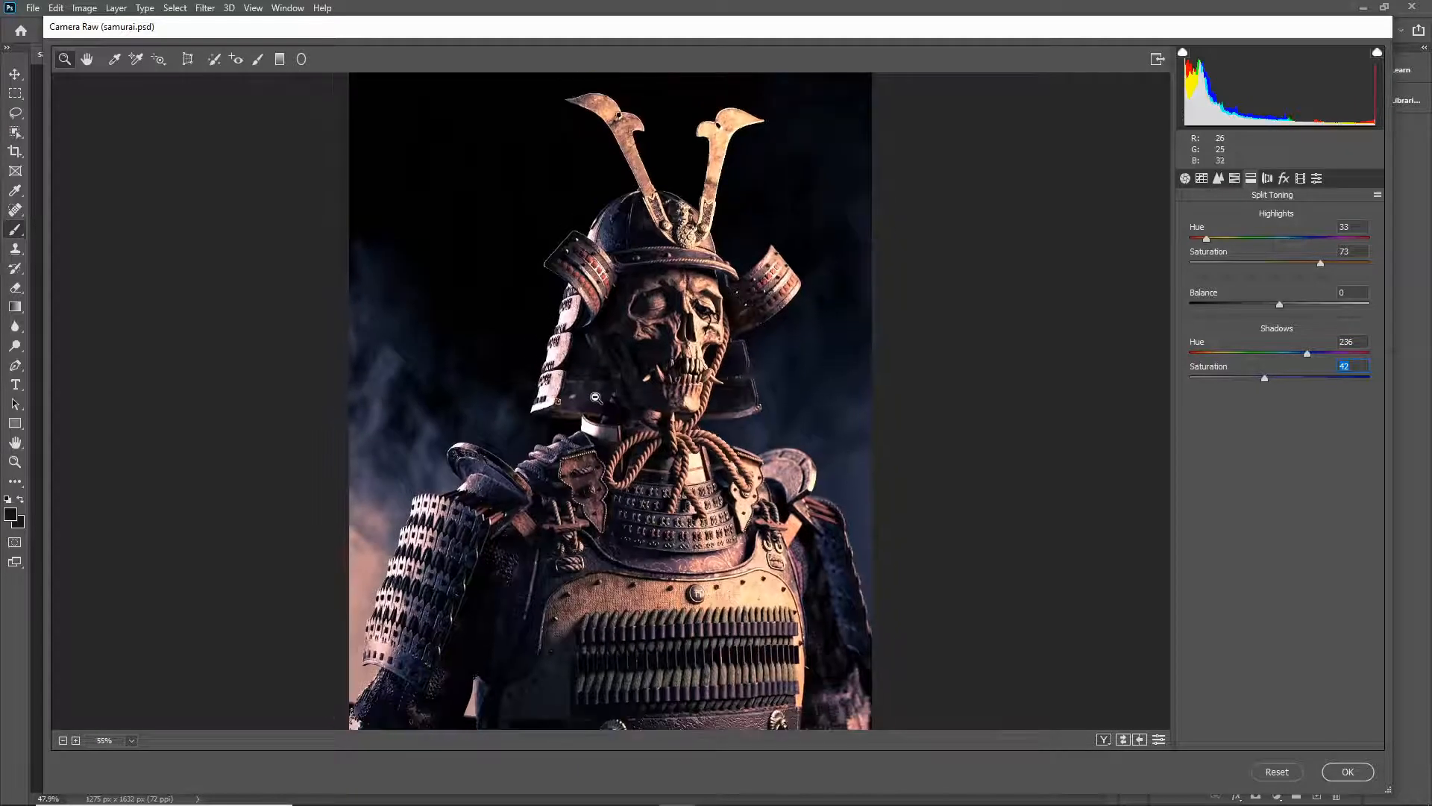
left_click(596, 396, "alt")
scroll(596, 398, "up", 2)
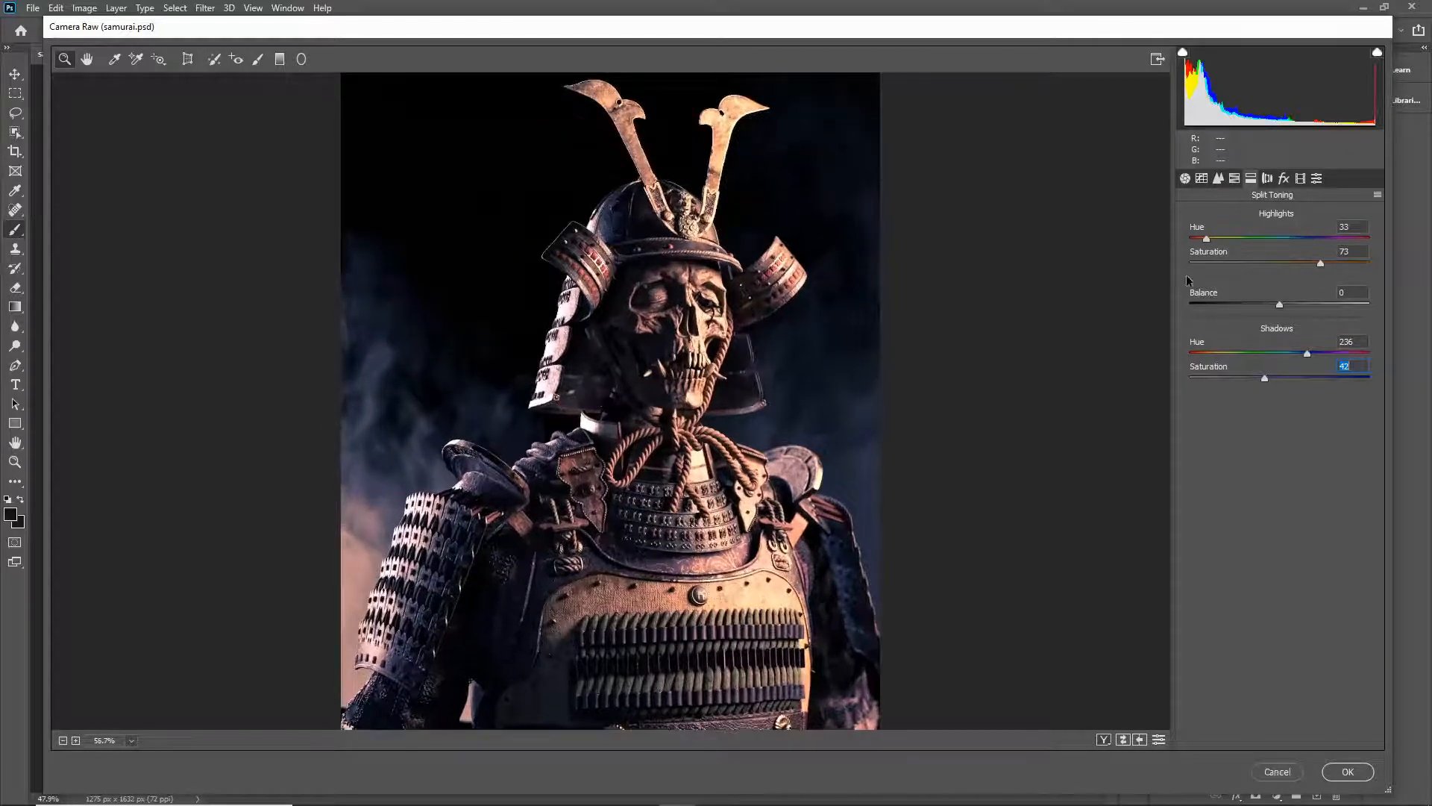
left_click(857, 322, "alt")
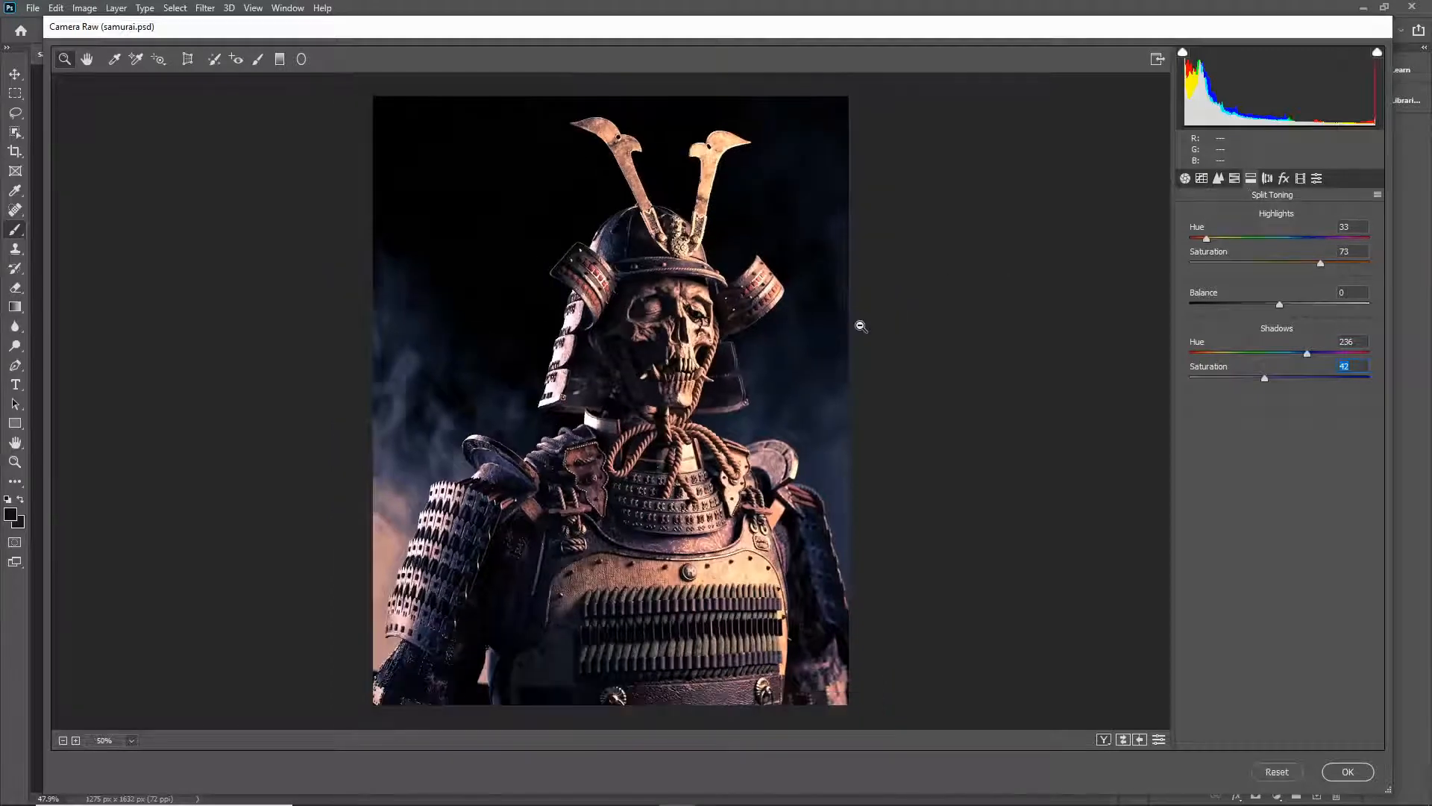
scroll(798, 341, "up", 1)
left_click(797, 342, "alt")
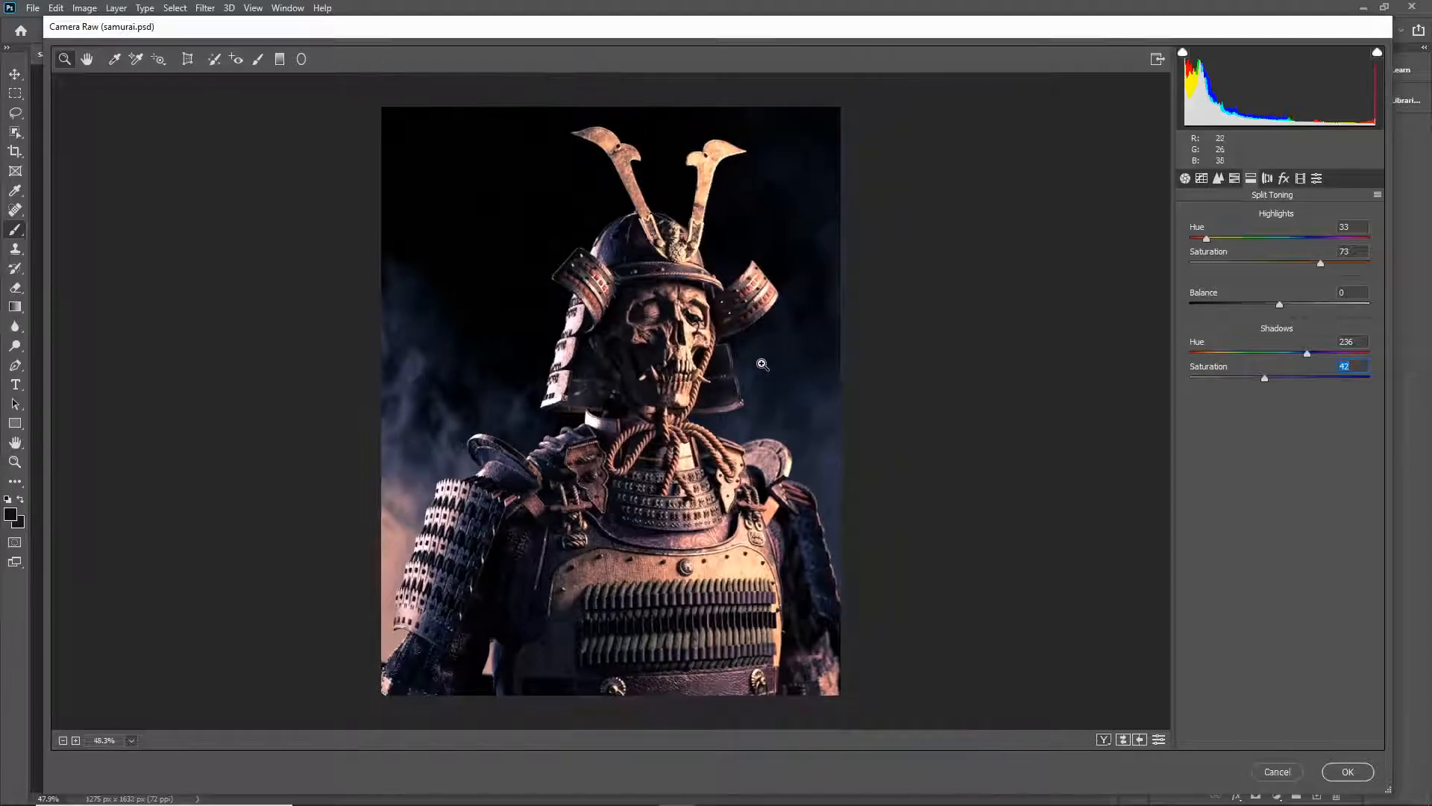
scroll(753, 380, "up", 1)
scroll(752, 384, "up", 1)
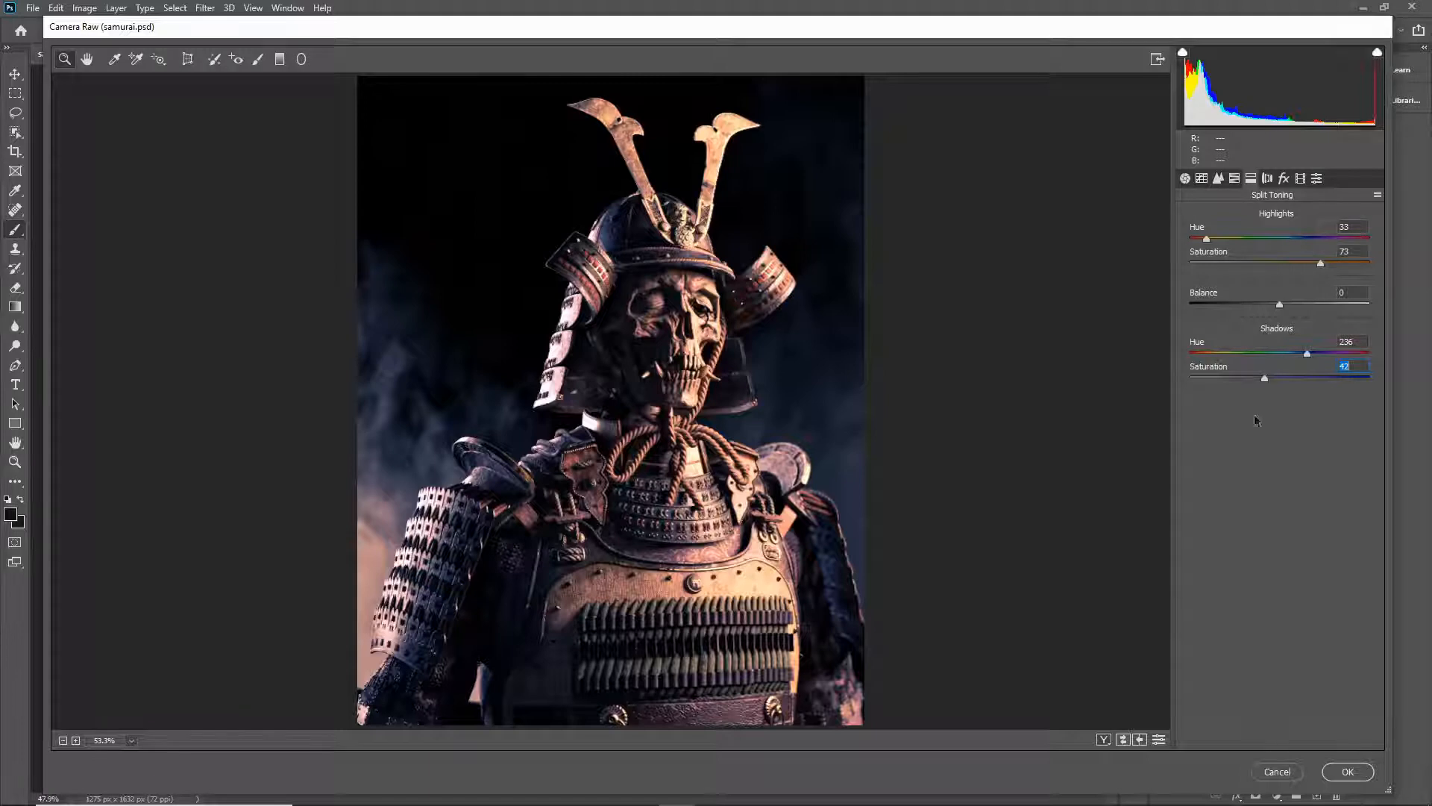
Step: Try a green Highlights Hue of 123 in Split Toning and bring it back to a warm yellow of about 44
left_click(792, 449, "alt")
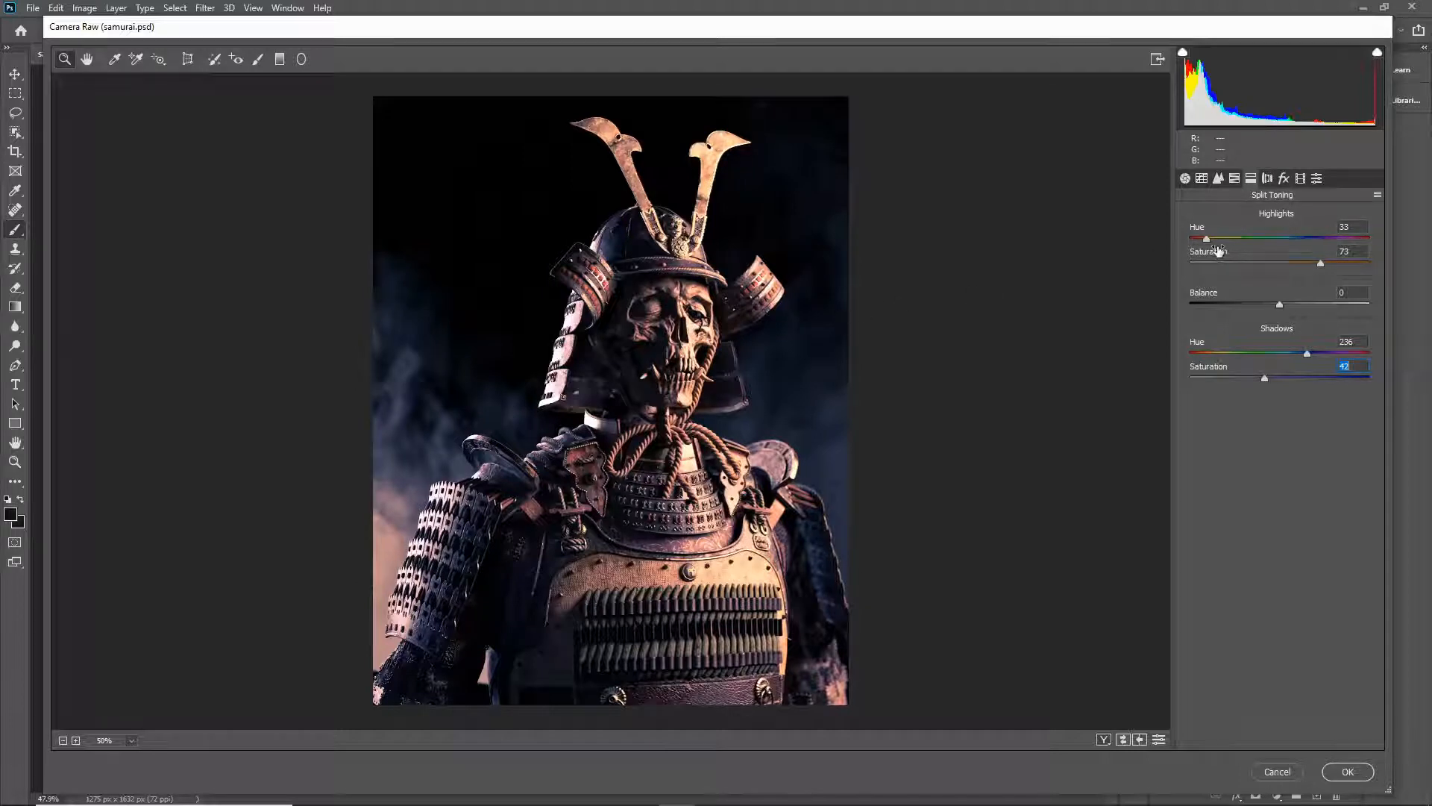
left_click_drag(1206, 238, 1231, 239)
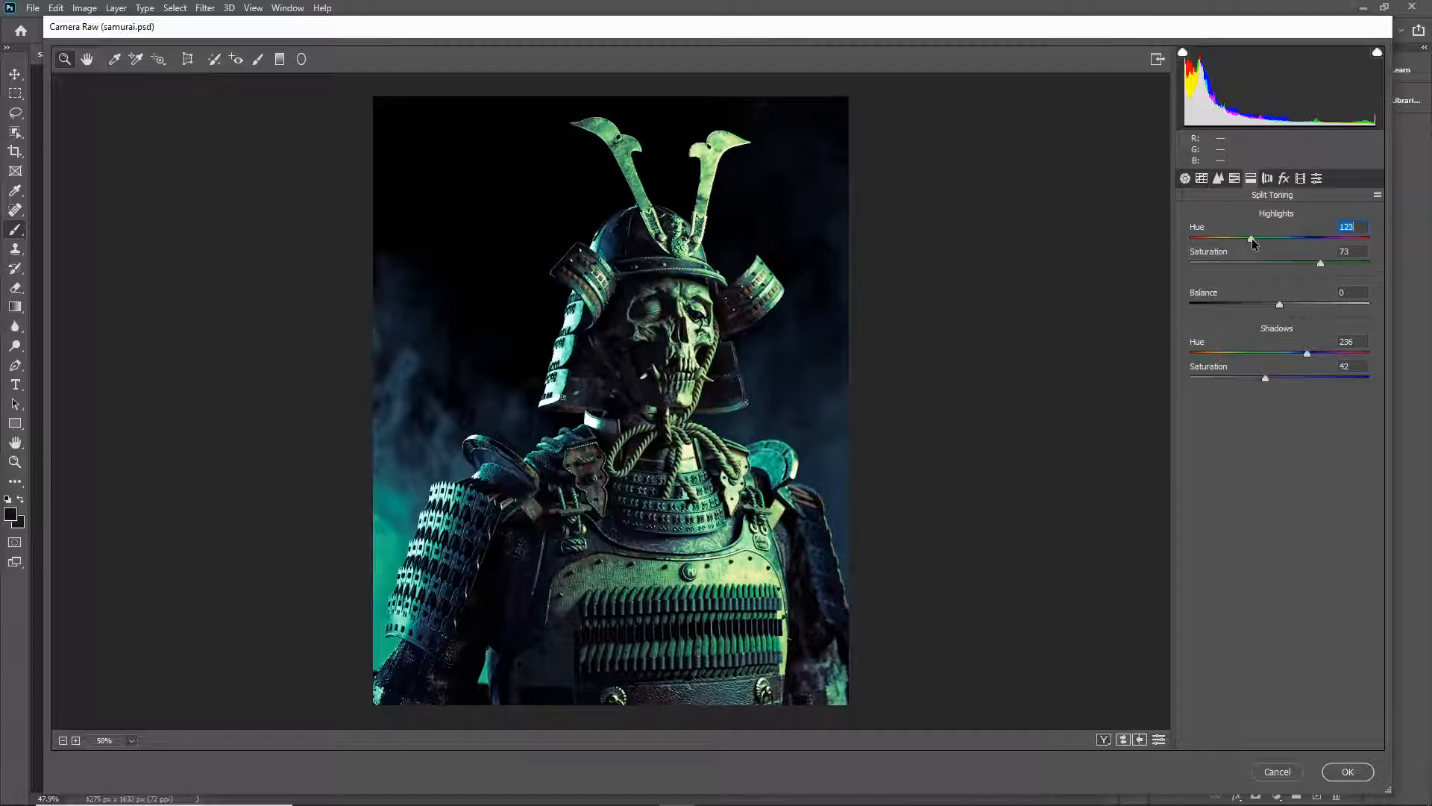
left_click_drag(1252, 239, 1213, 251)
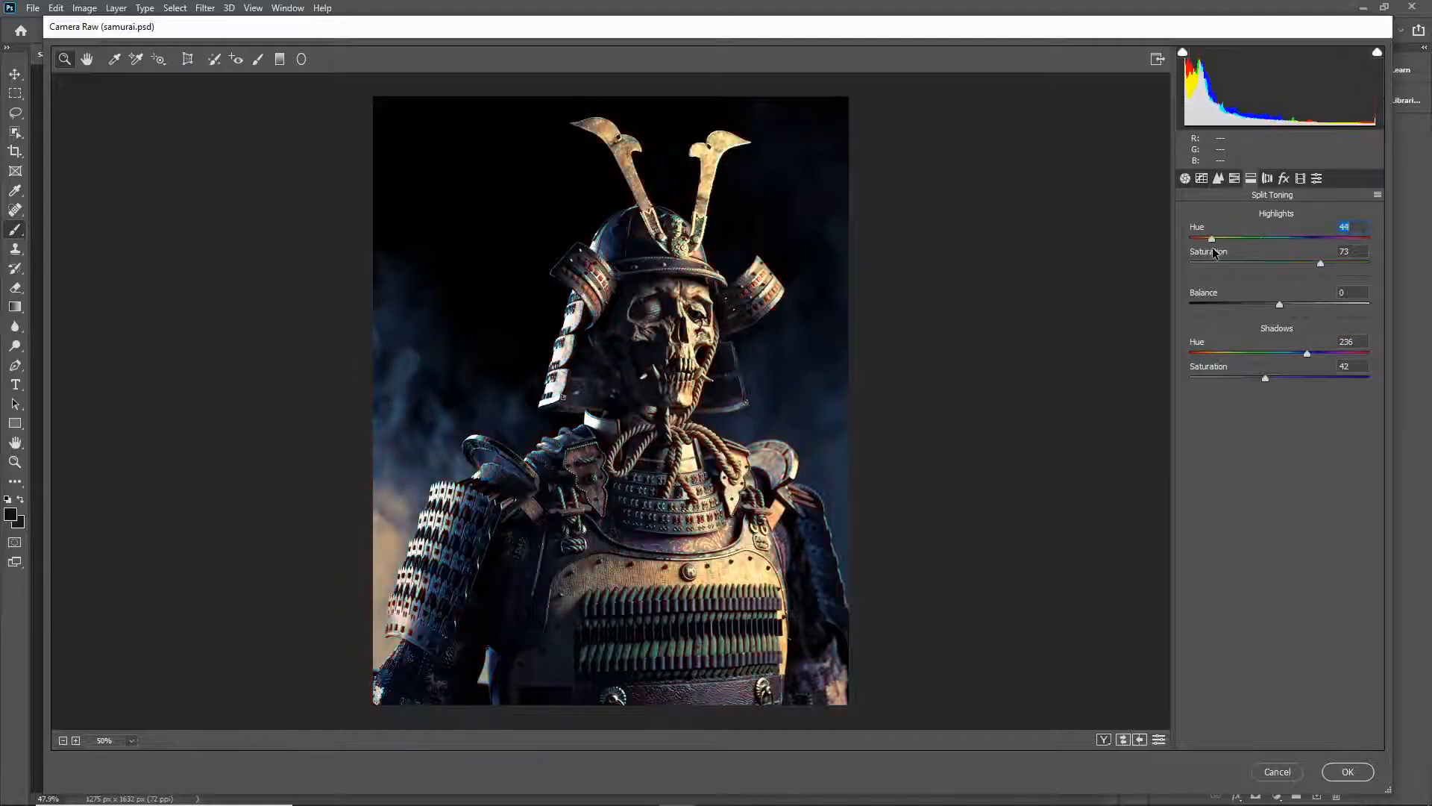
Step: Adjust the lens correction Vignetting to Amount +38 with Midpoint 28
left_click(1268, 179)
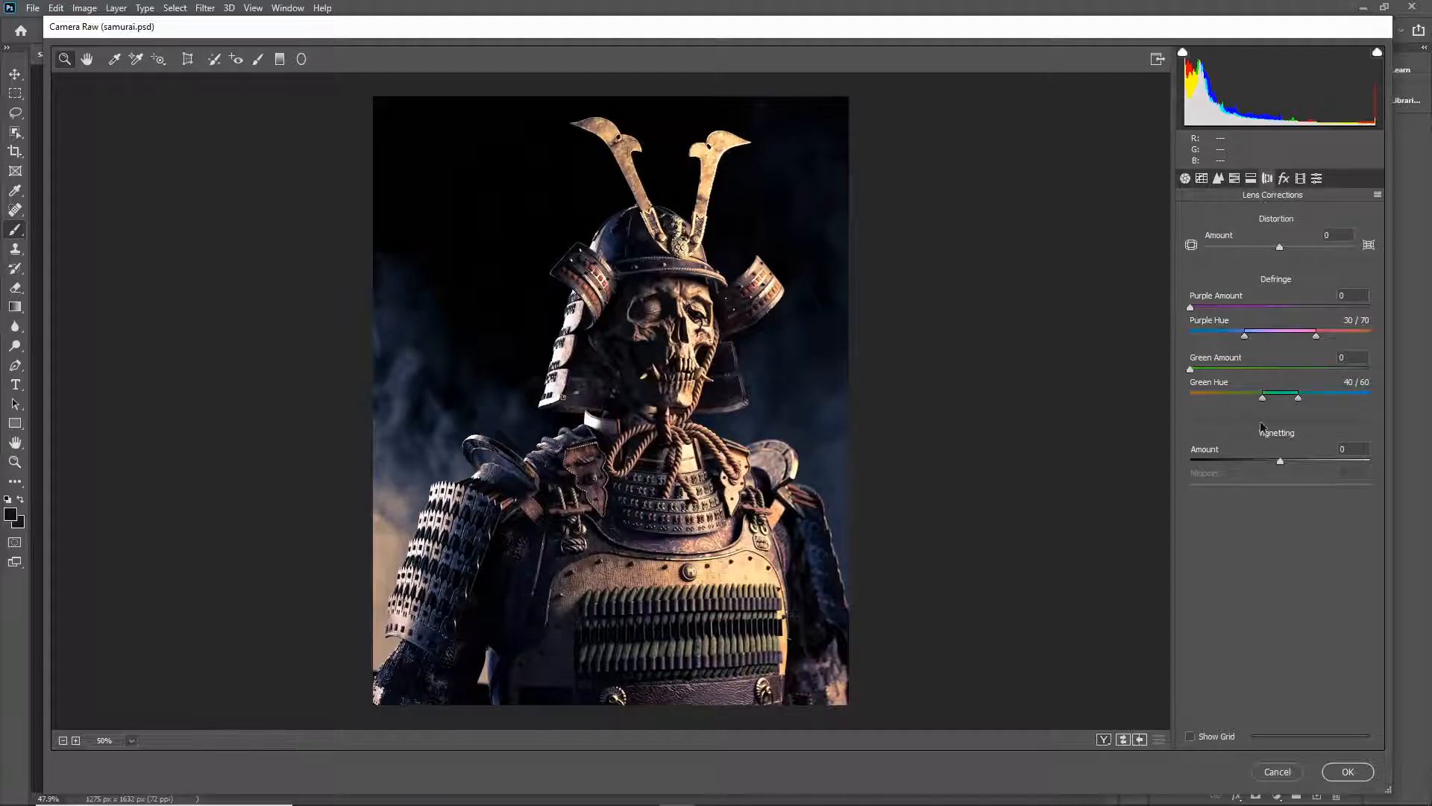
scroll(683, 563, "up", 1)
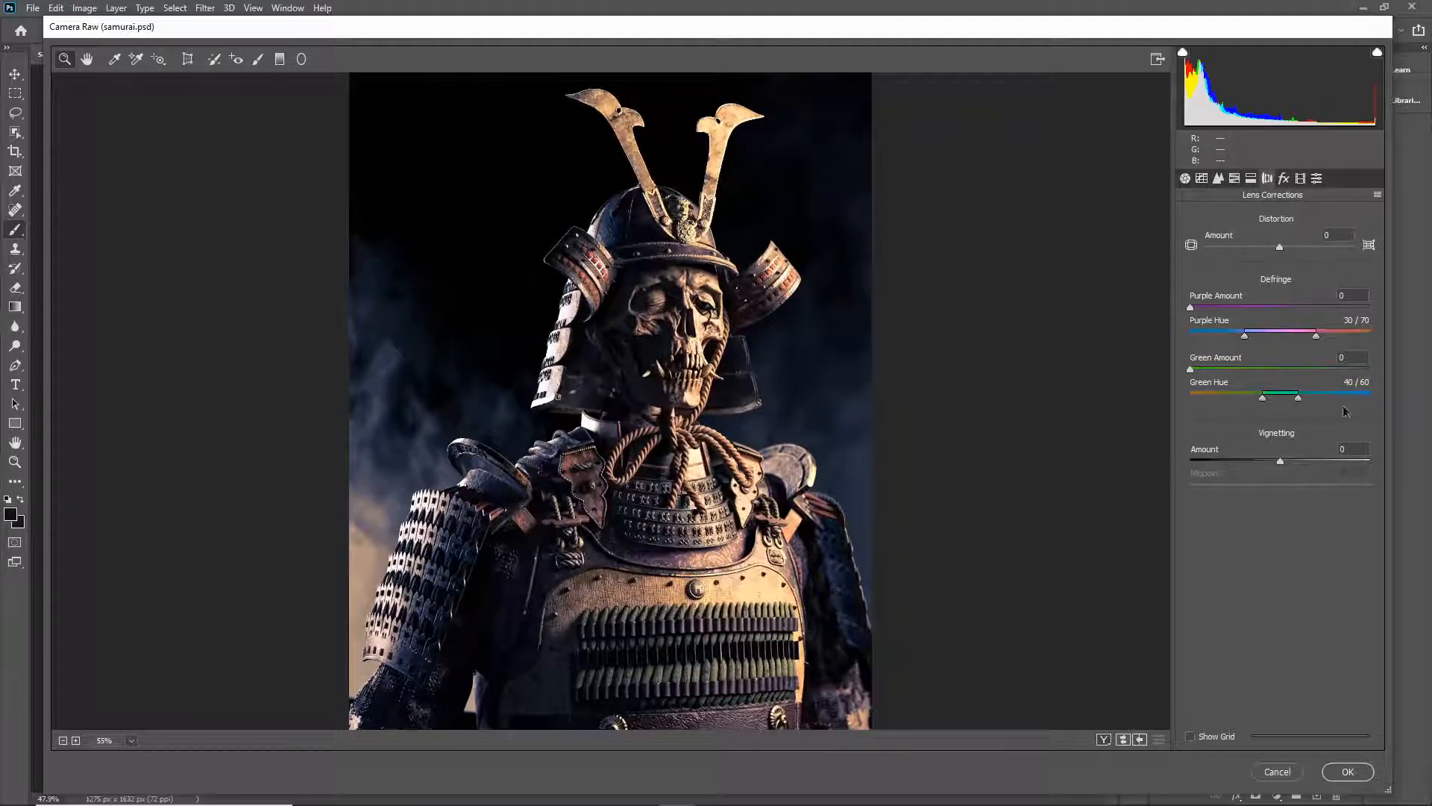
left_click_drag(1280, 463, 1362, 463)
scroll(959, 451, "down", 2)
left_click_drag(1280, 485, 1242, 467)
left_click_drag(1347, 462, 1314, 461)
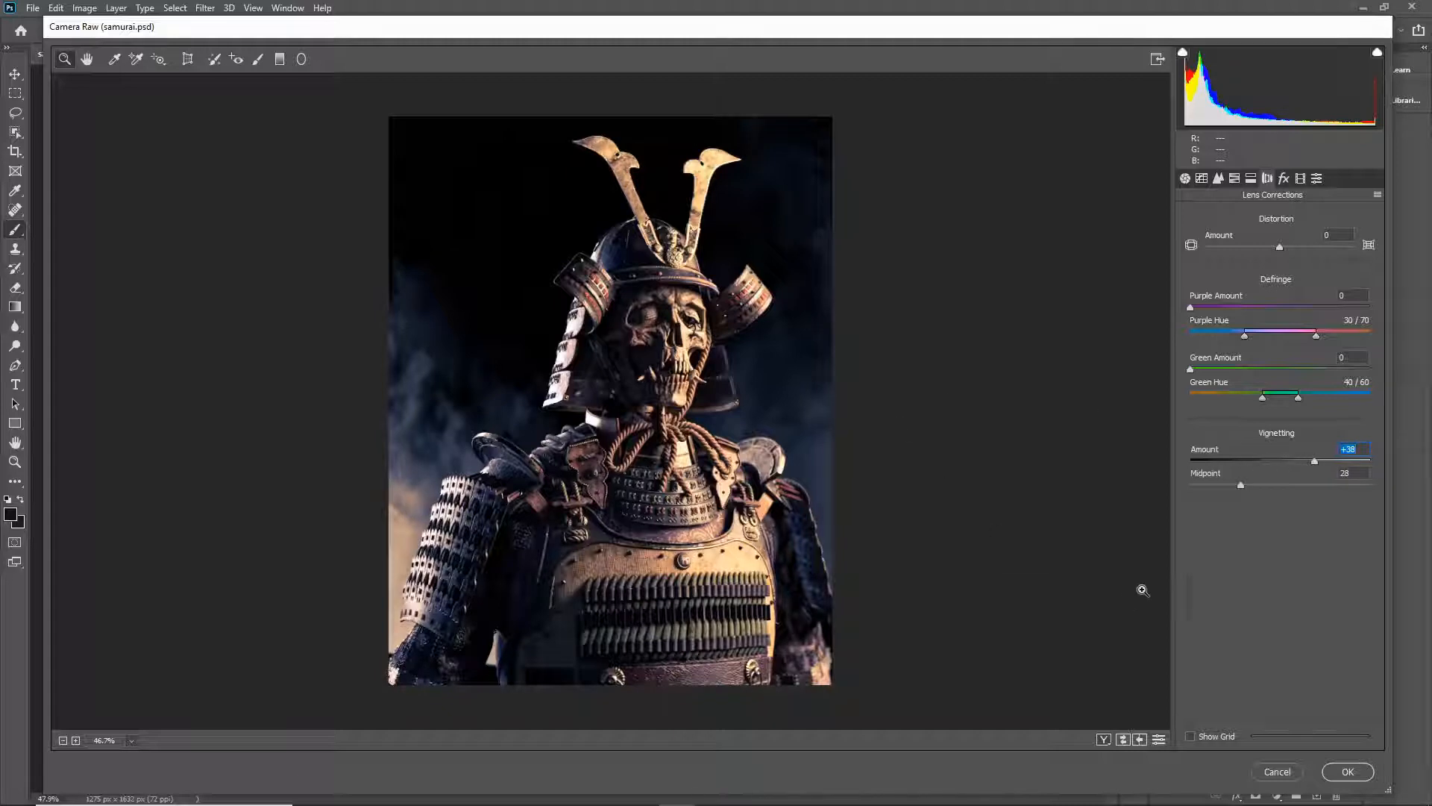
Step: Add film grain to the image by raising the Grain Amount effect to about 29
left_click(1284, 179)
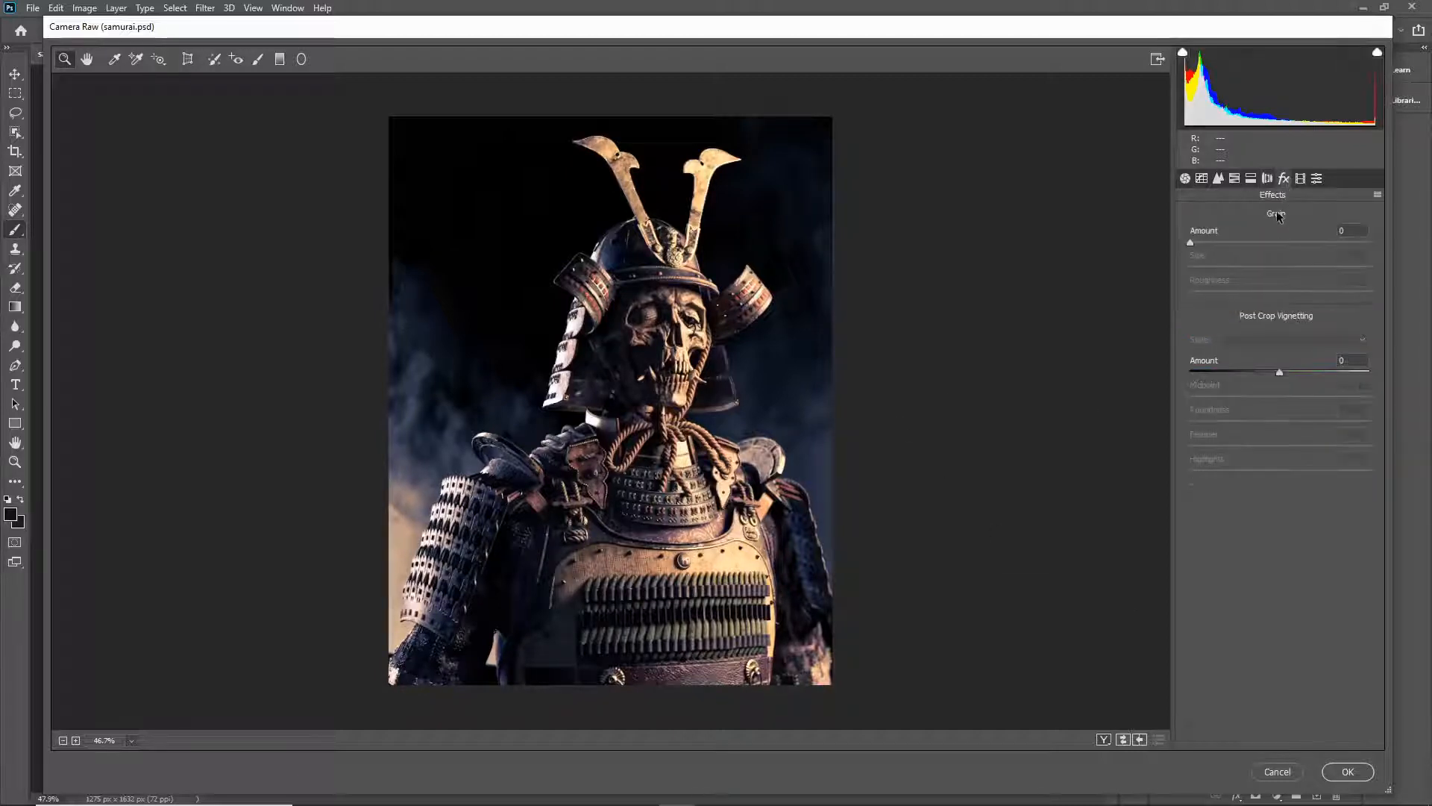
scroll(593, 420, "up", 2)
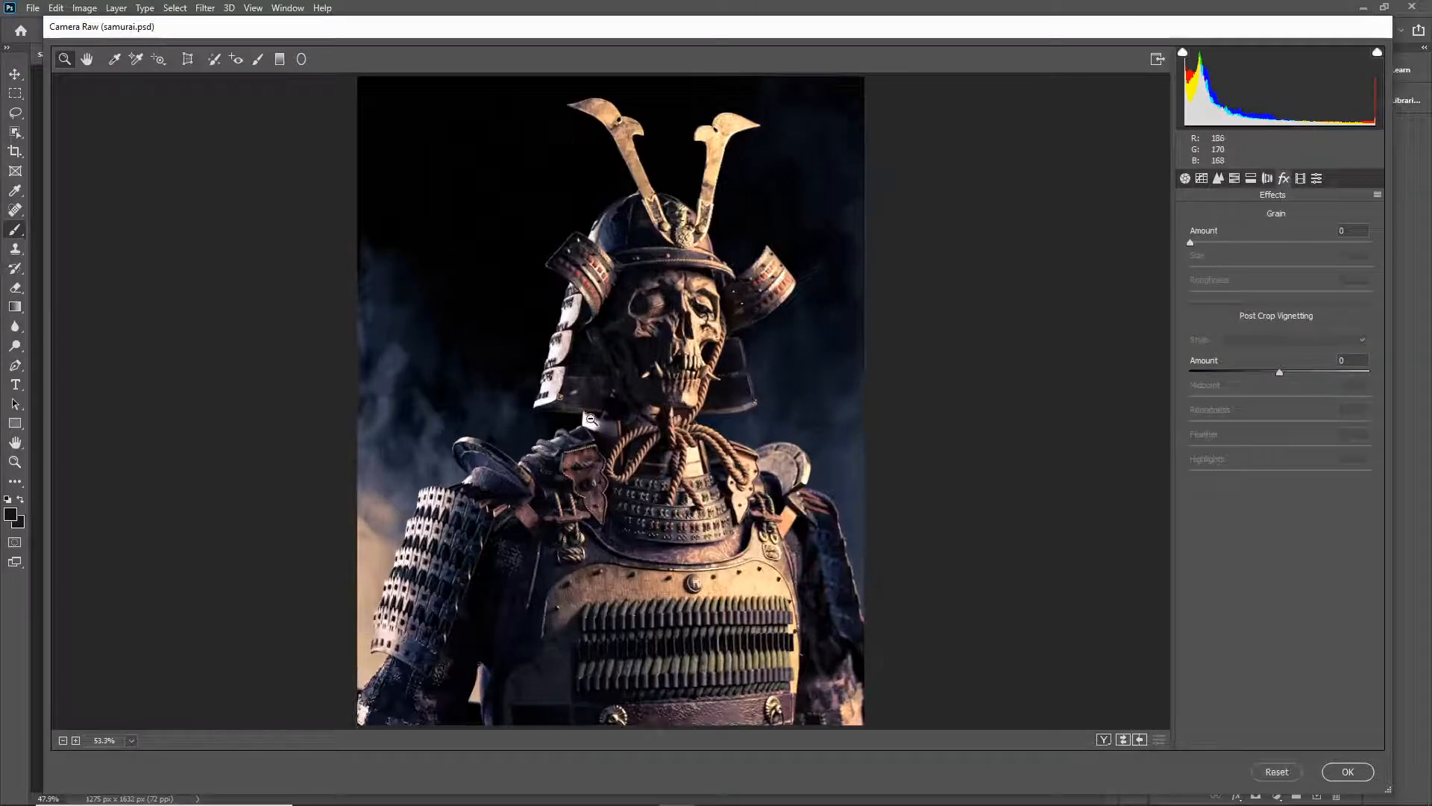
scroll(690, 363, "up", 1)
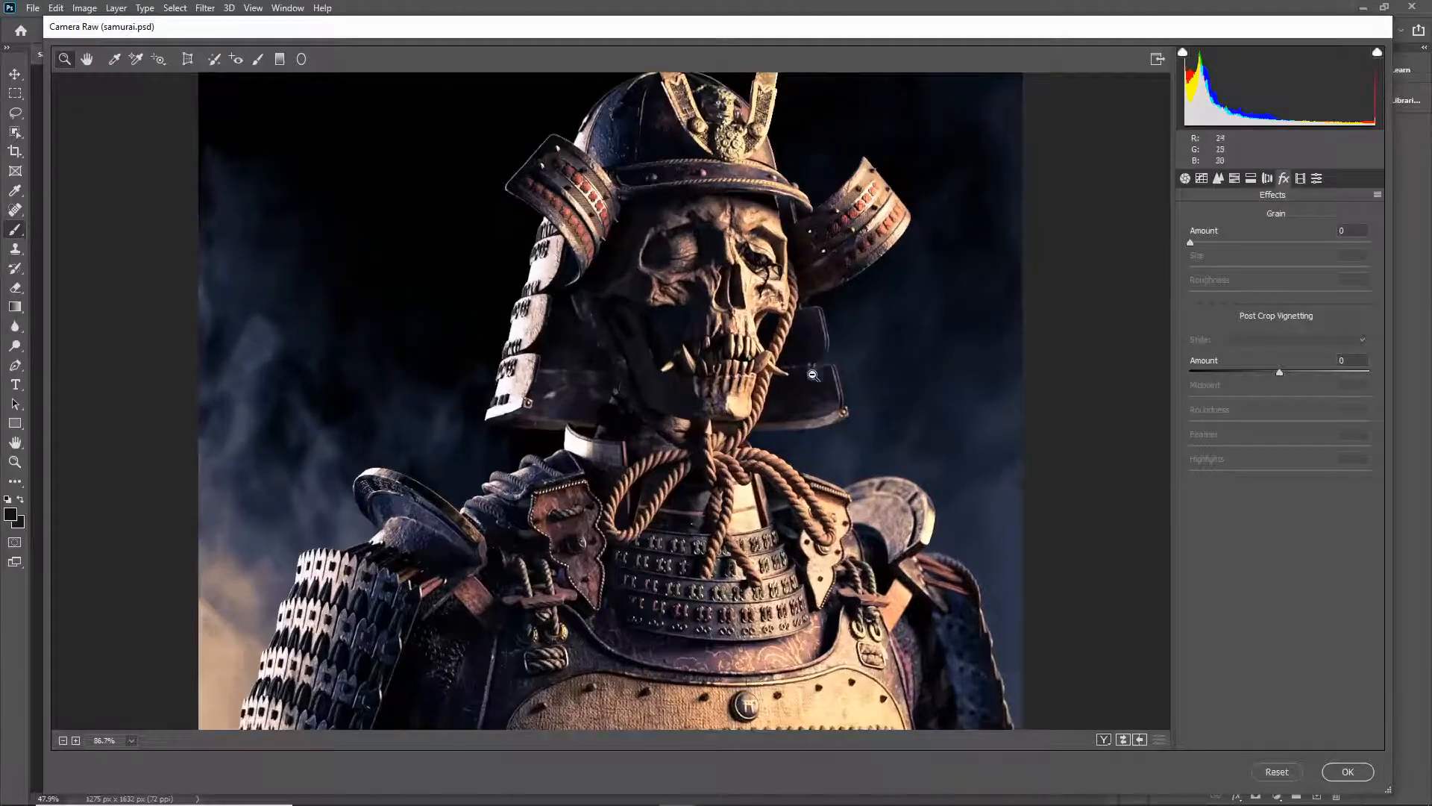
scroll(824, 371, "up", 1)
left_click_drag(1192, 243, 1224, 244)
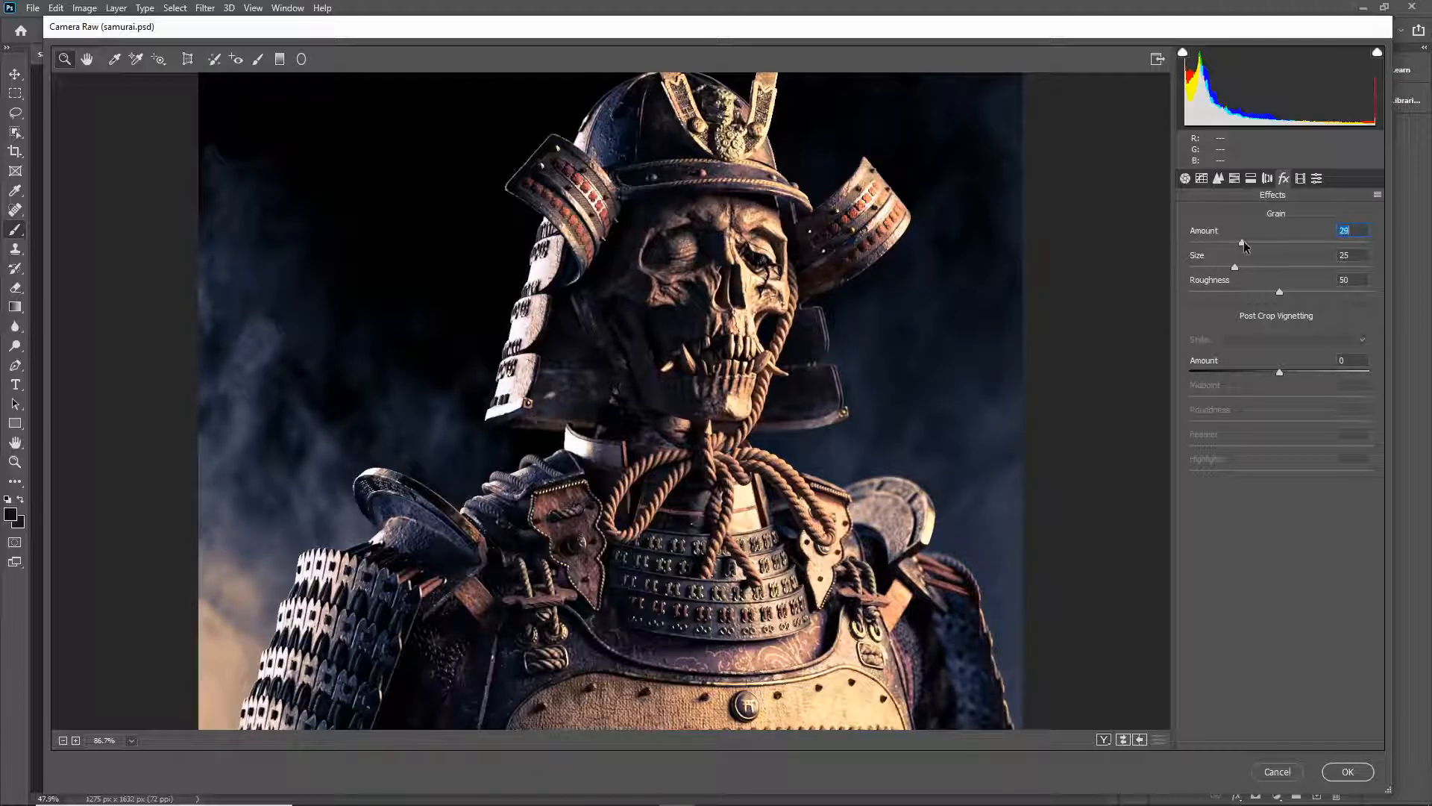
Step: Lower the film grain to an Amount of 20
mouse_move(1236, 245)
left_mouse_down()
mouse_move(1216, 239)
mouse_move(1229, 244)
left_mouse_up()
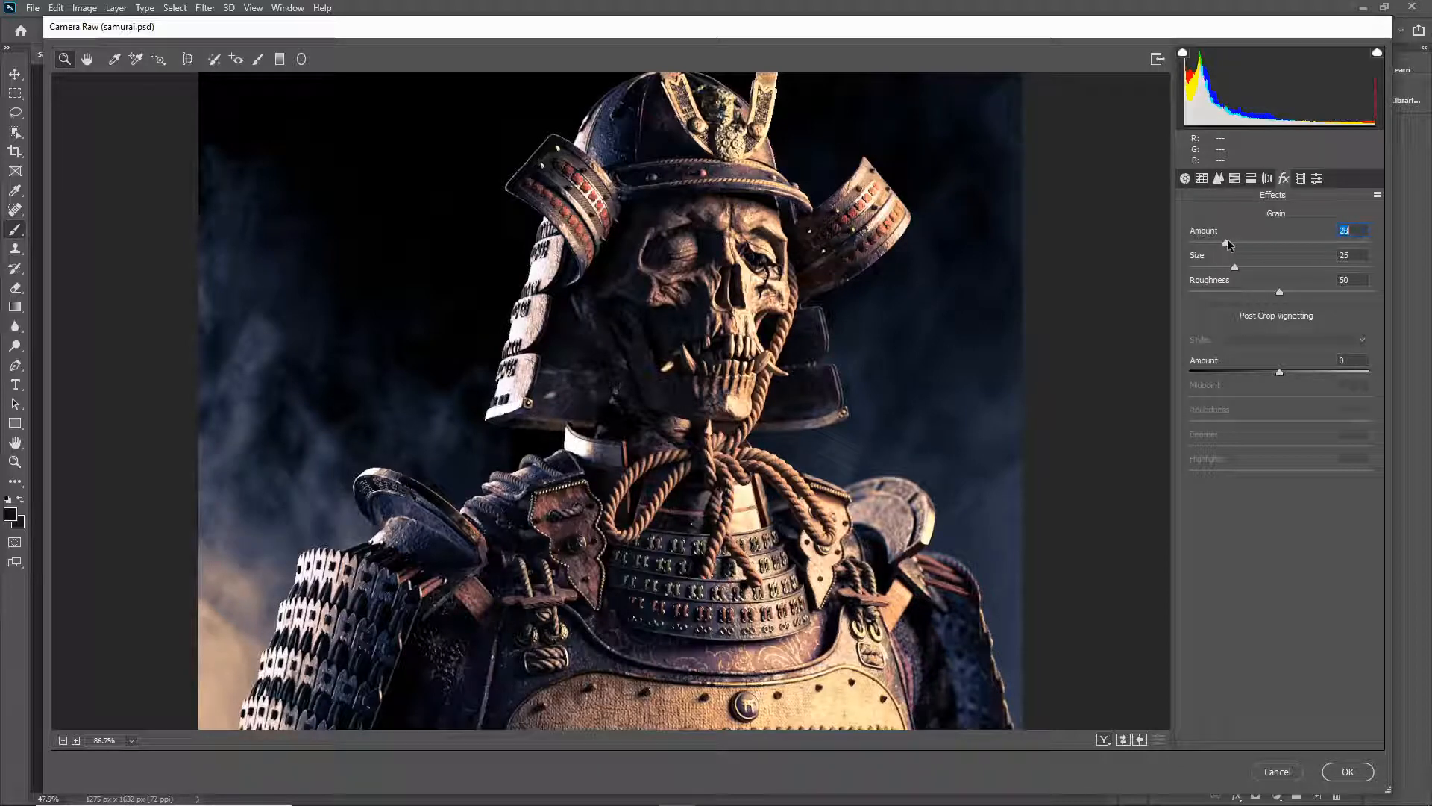
left_click(908, 343, "alt")
Step: Browse the Calibration settings and the Color and Curve presets, previewing them on the samurai, and leave Camera Raw without applying anything
left_click(1298, 182)
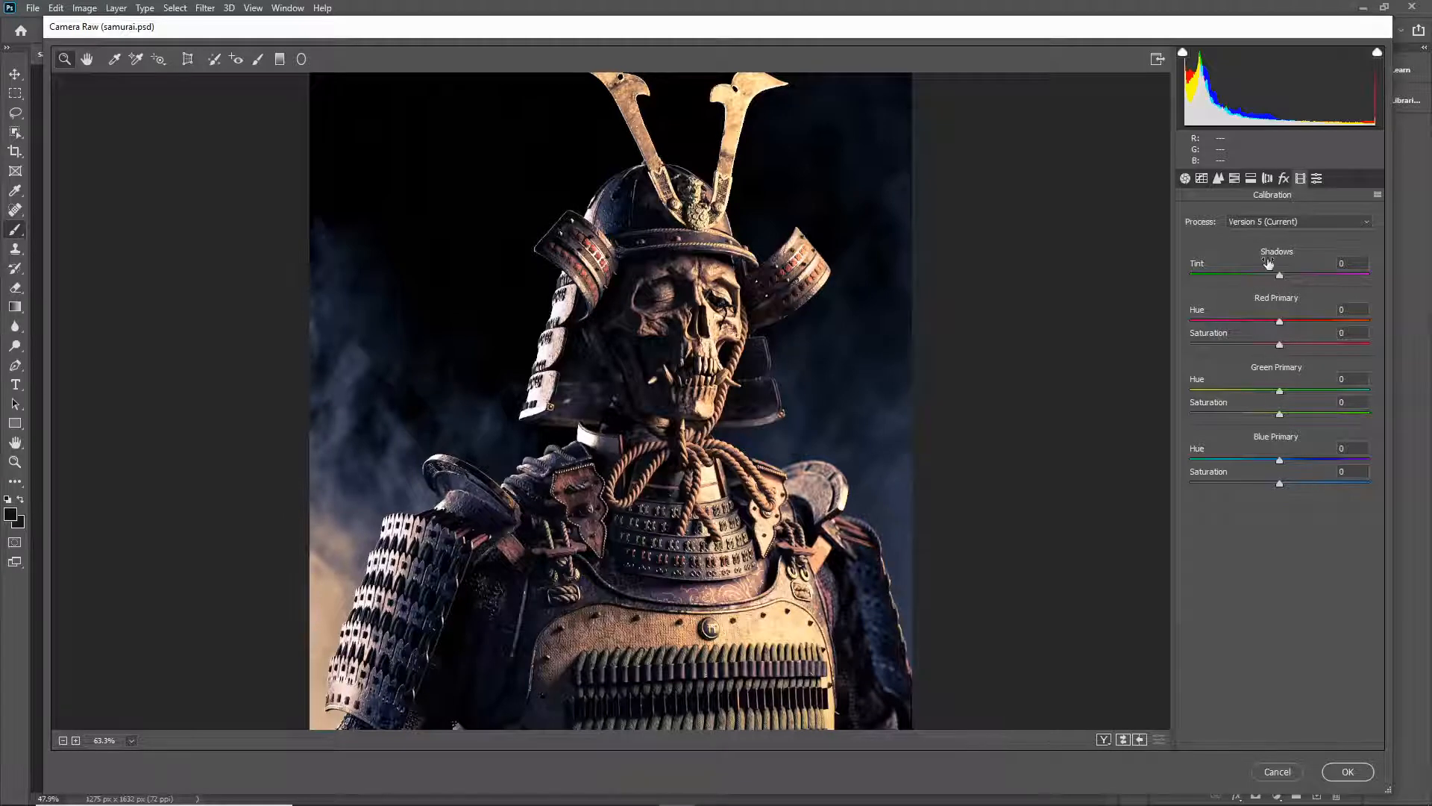
left_click(1317, 179)
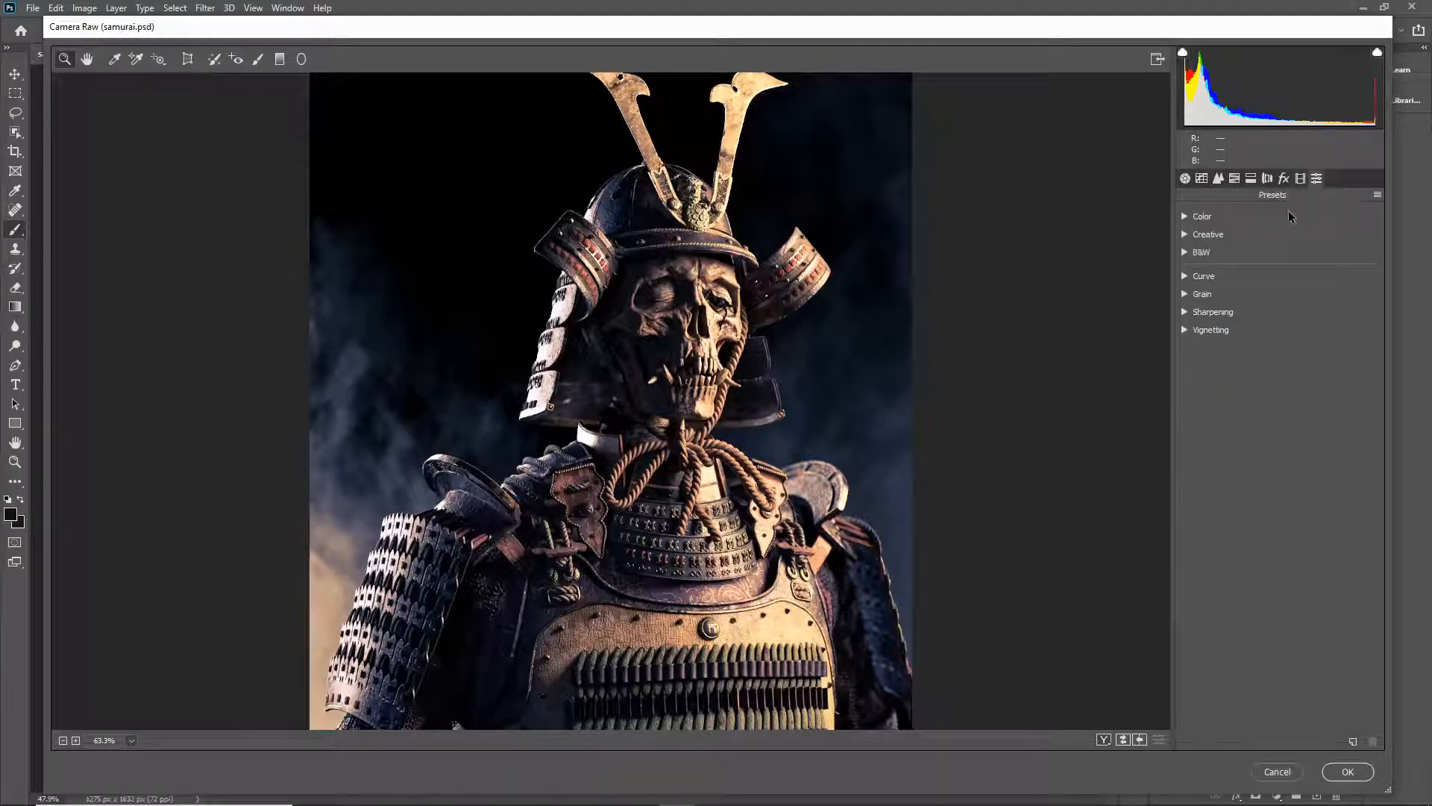
left_click(1225, 220)
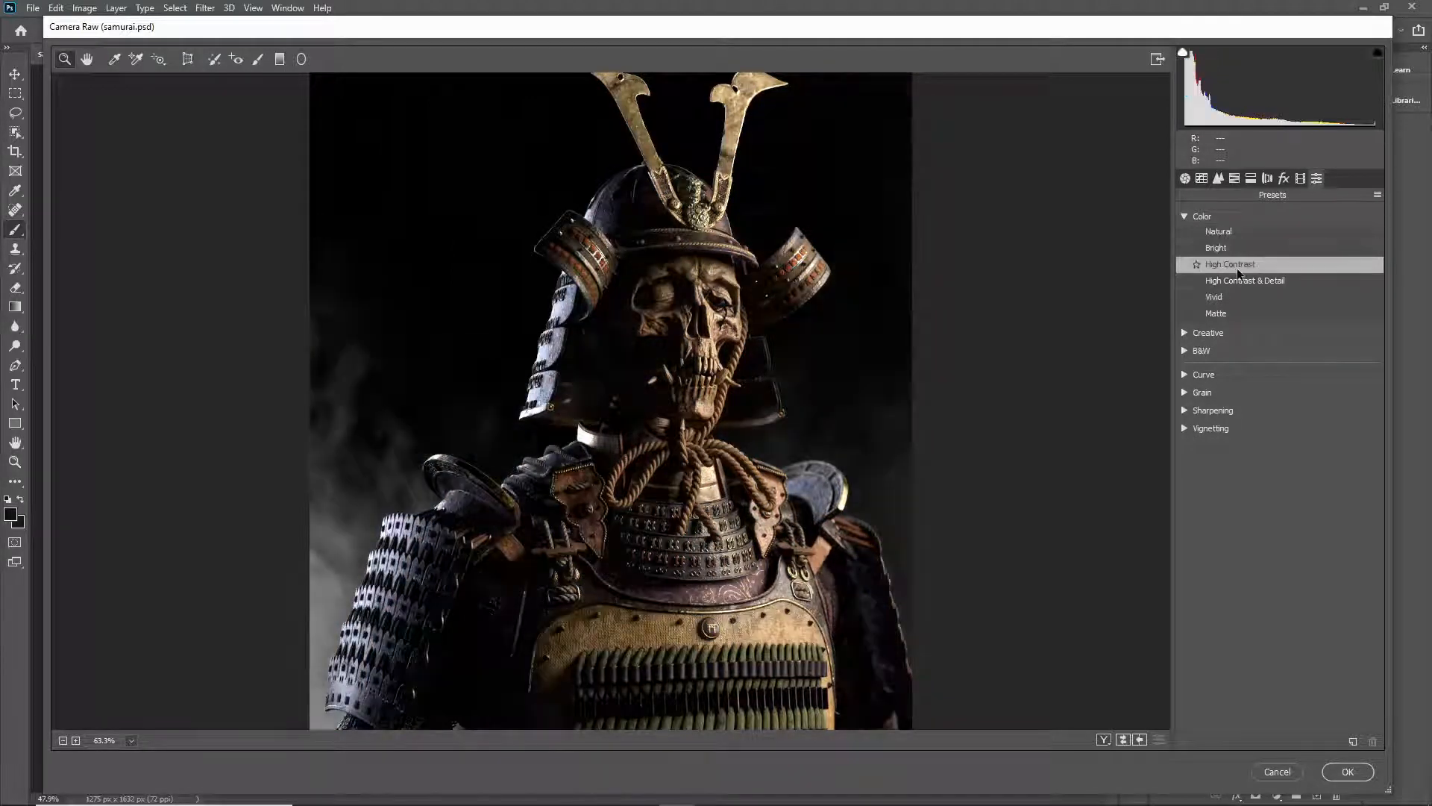
left_click(1227, 375)
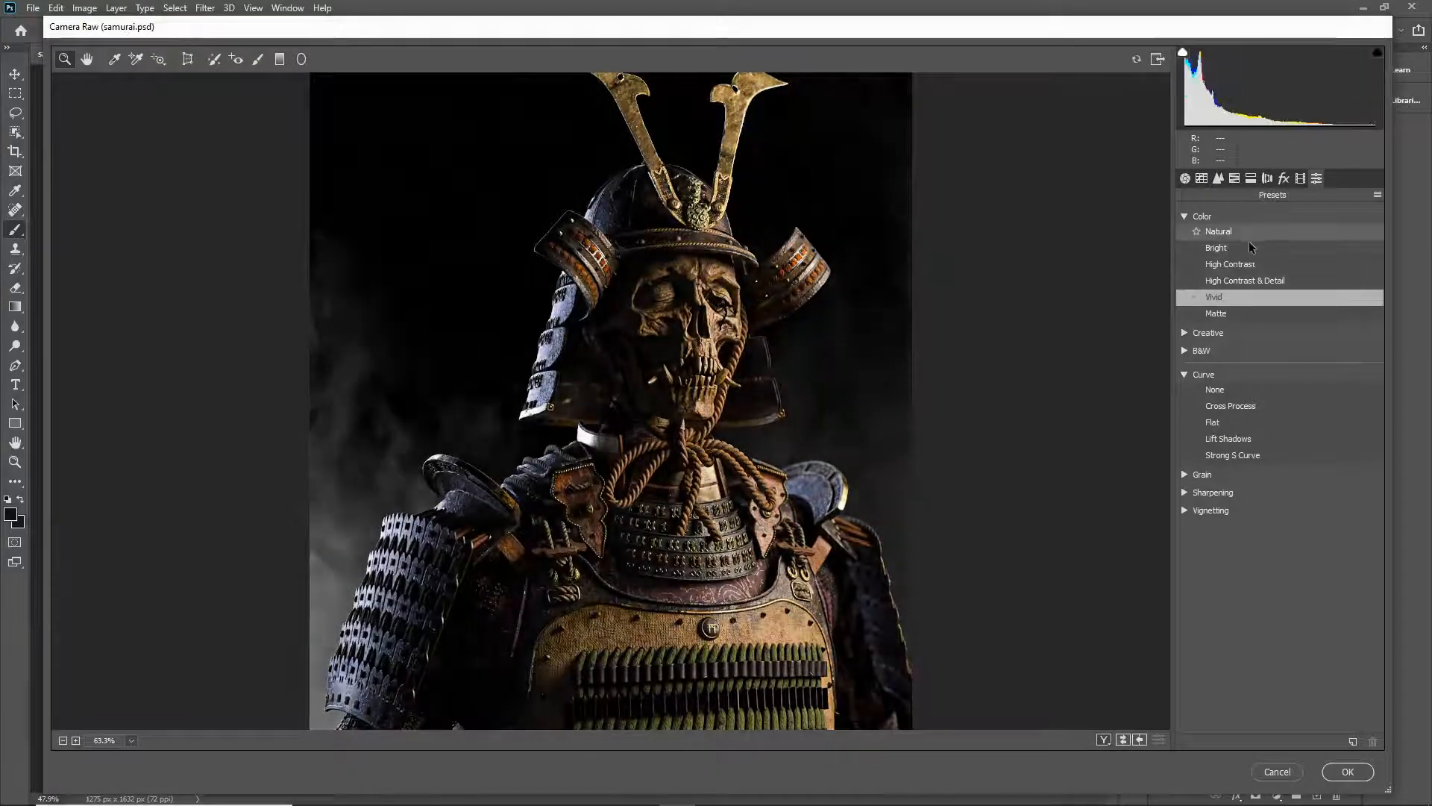
left_click(1220, 217)
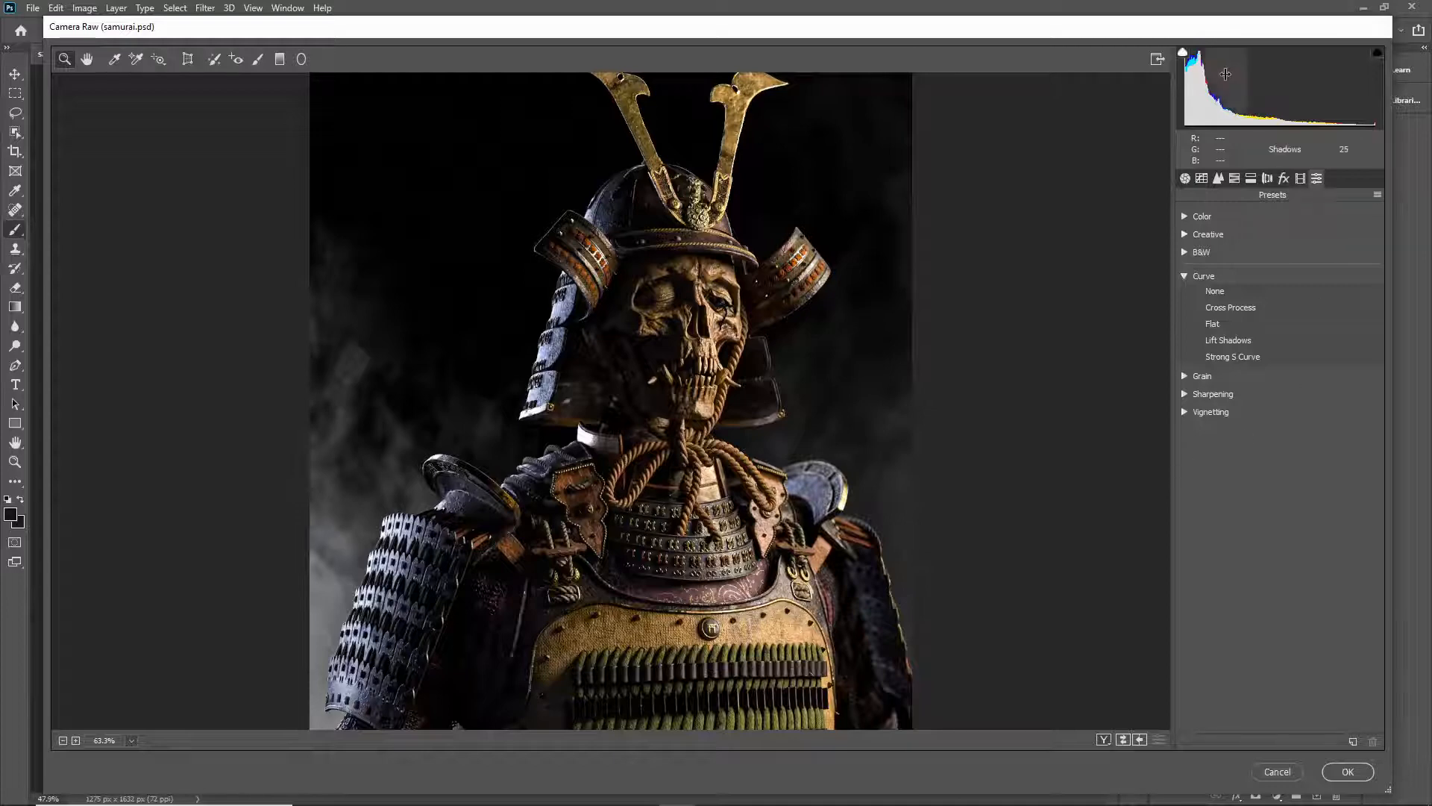
left_click(1278, 781)
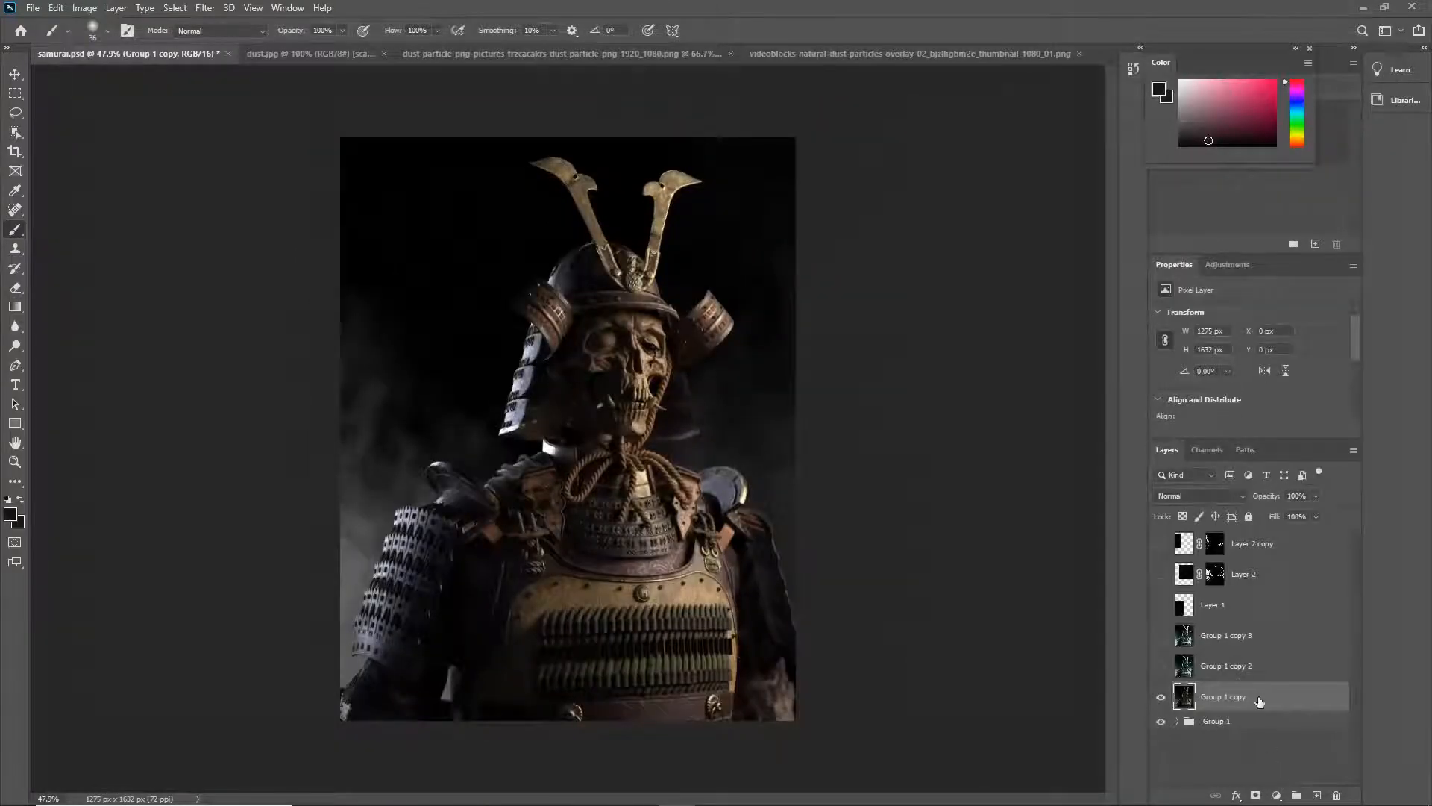
Step: Show the previously graded layer Group 1 copy 3 over the ungraded samurai, leaving Group 1 copy 2 hidden
scroll(597, 492, "up", 3)
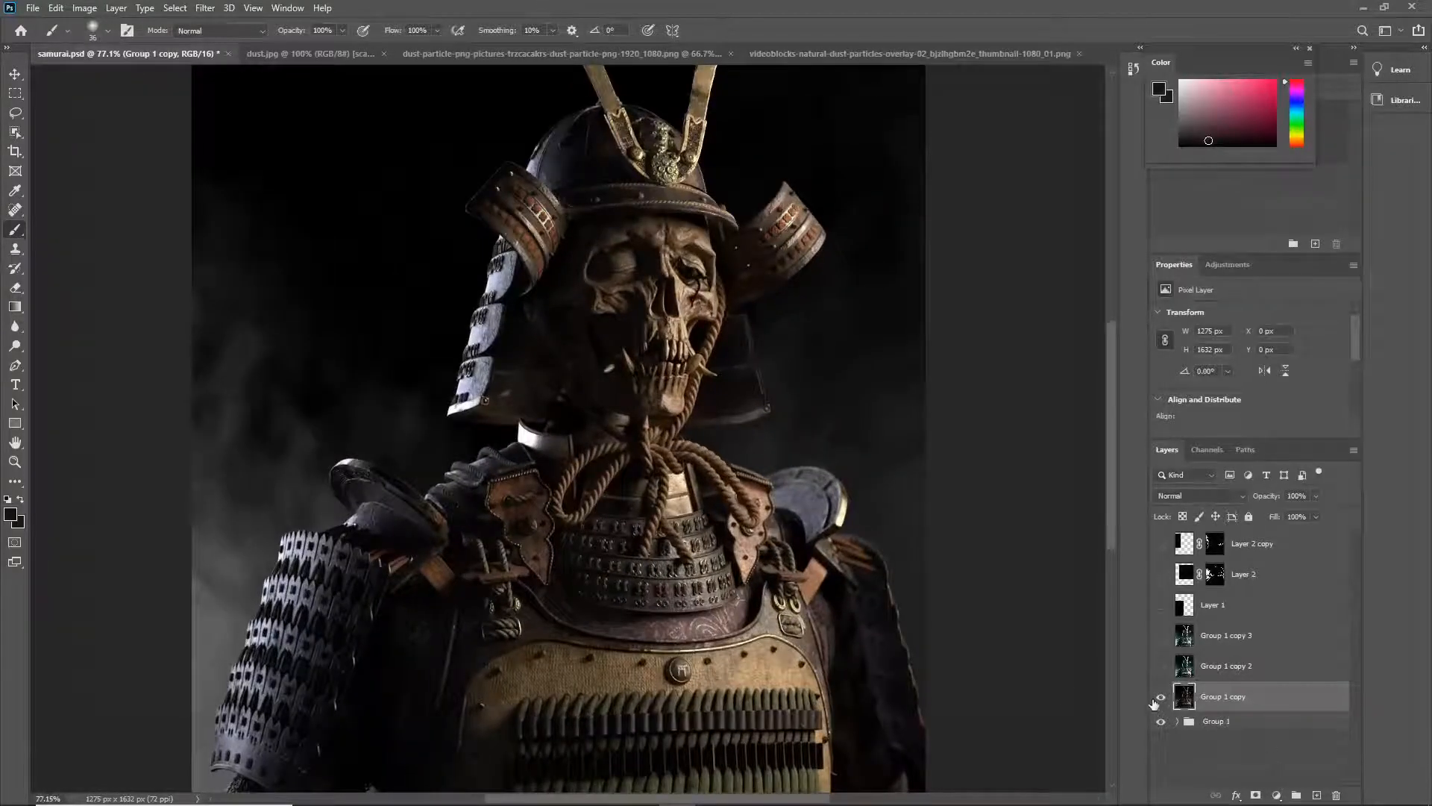
left_click(1161, 666)
left_click(1162, 636)
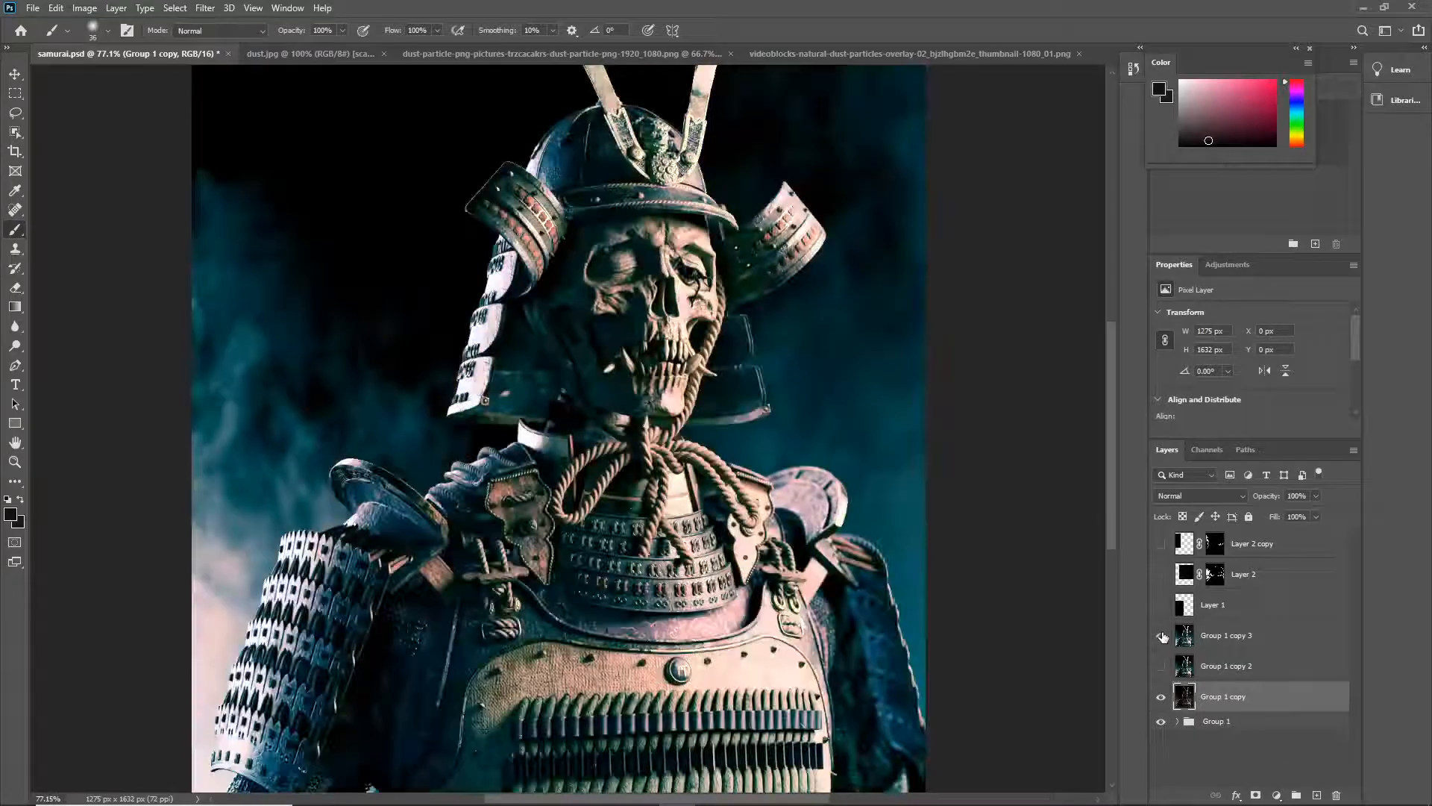
Step: Examine the teal-graded samurai at several magnifications and compare it with the ungraded version by toggling Group 1 copy 3
scroll(913, 496, "down", 2)
scroll(910, 470, "up", 5)
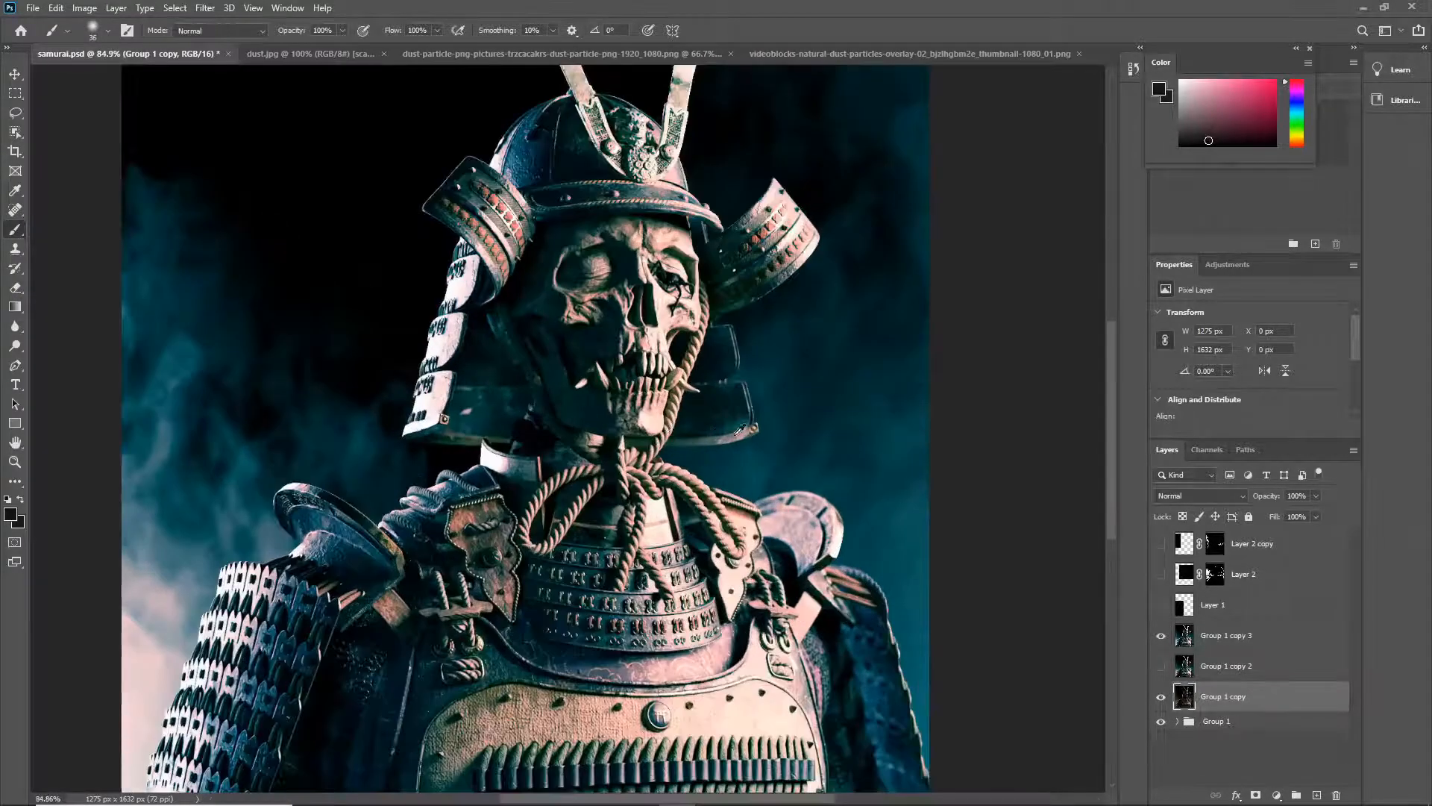
scroll(930, 381, "down", 5)
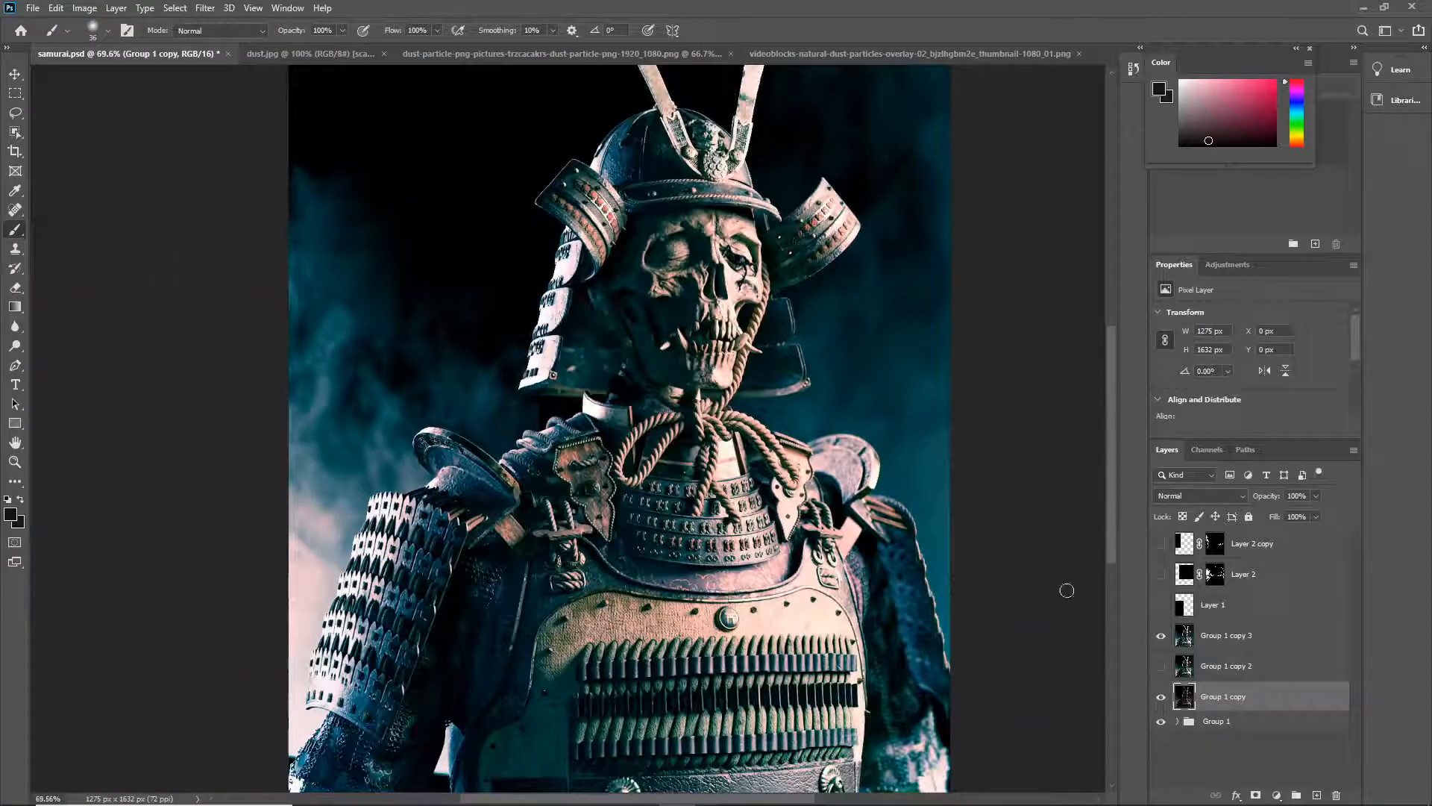
left_click(1160, 634)
left_click(1160, 634)
scroll(921, 489, "down", 3)
scroll(711, 464, "up", 3)
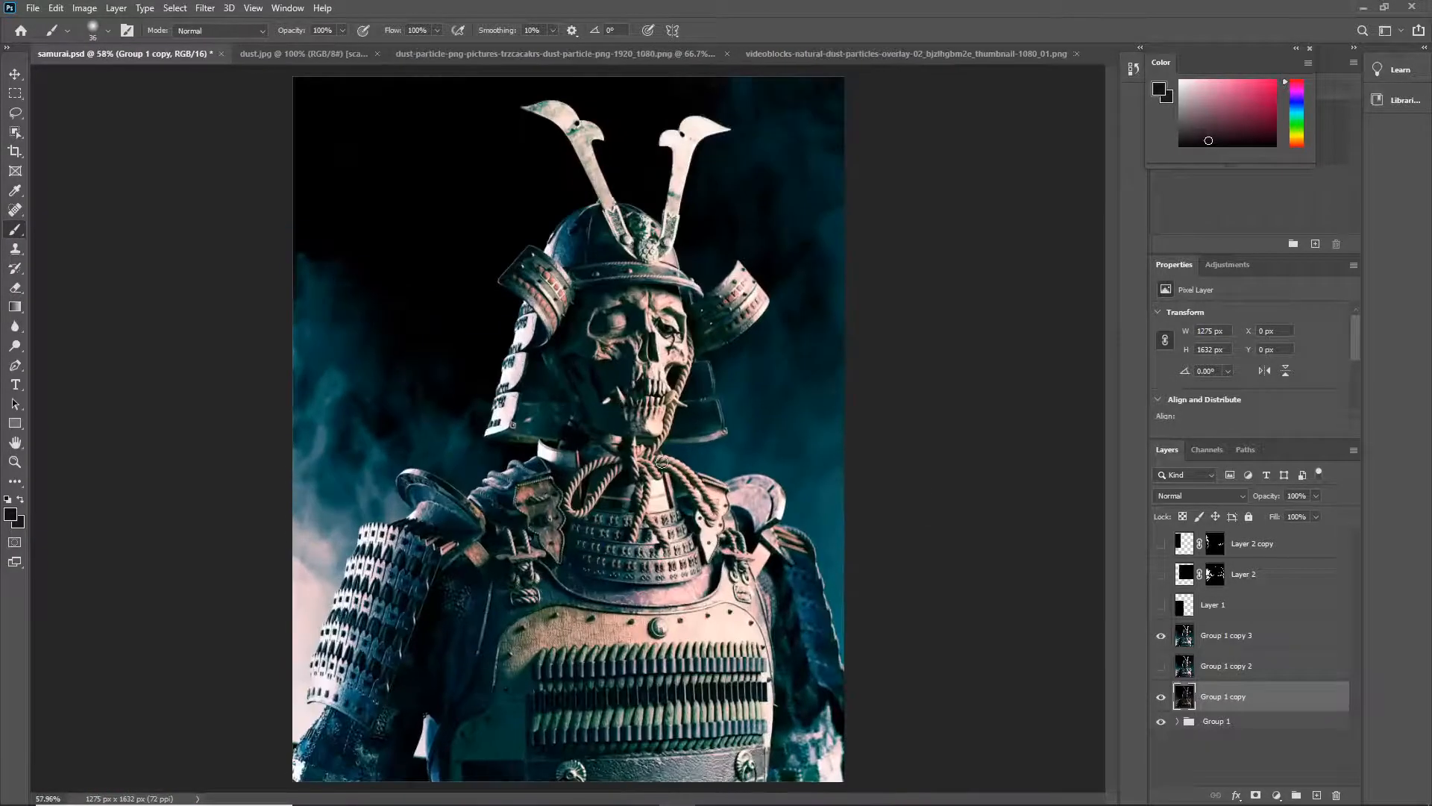
scroll(711, 464, "up", 2)
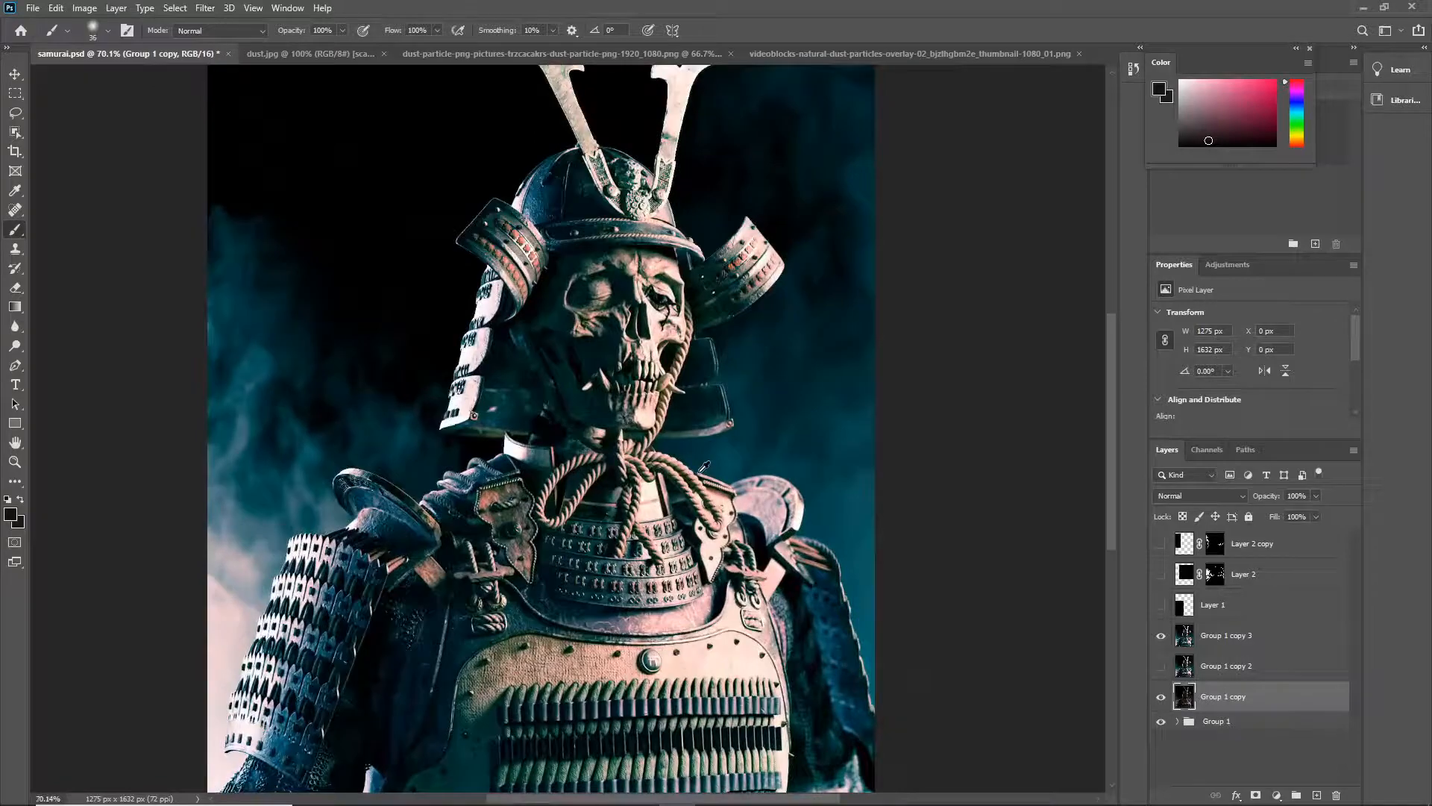
scroll(701, 467, "down", 2)
scroll(700, 468, "up", 2)
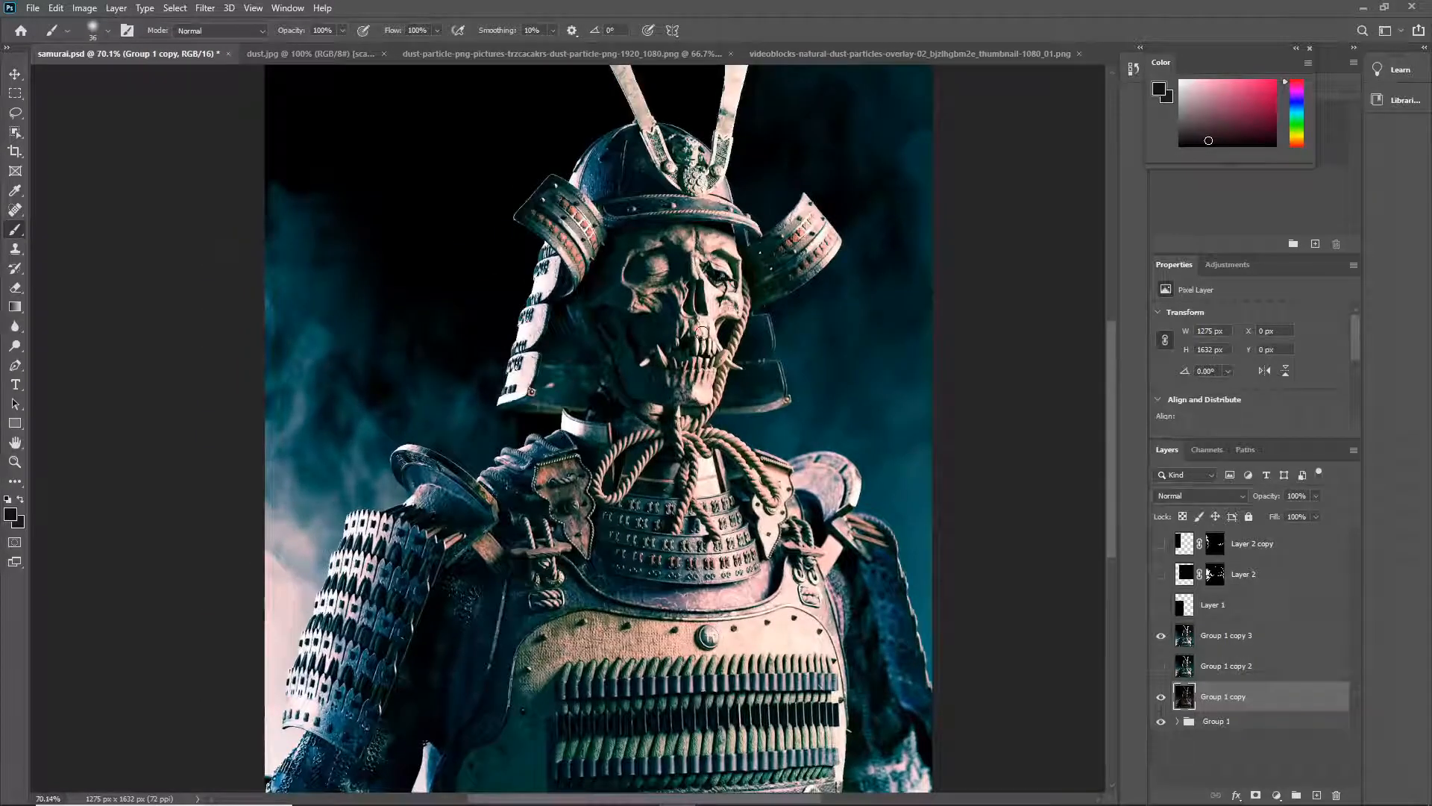
scroll(688, 362, "down", 3)
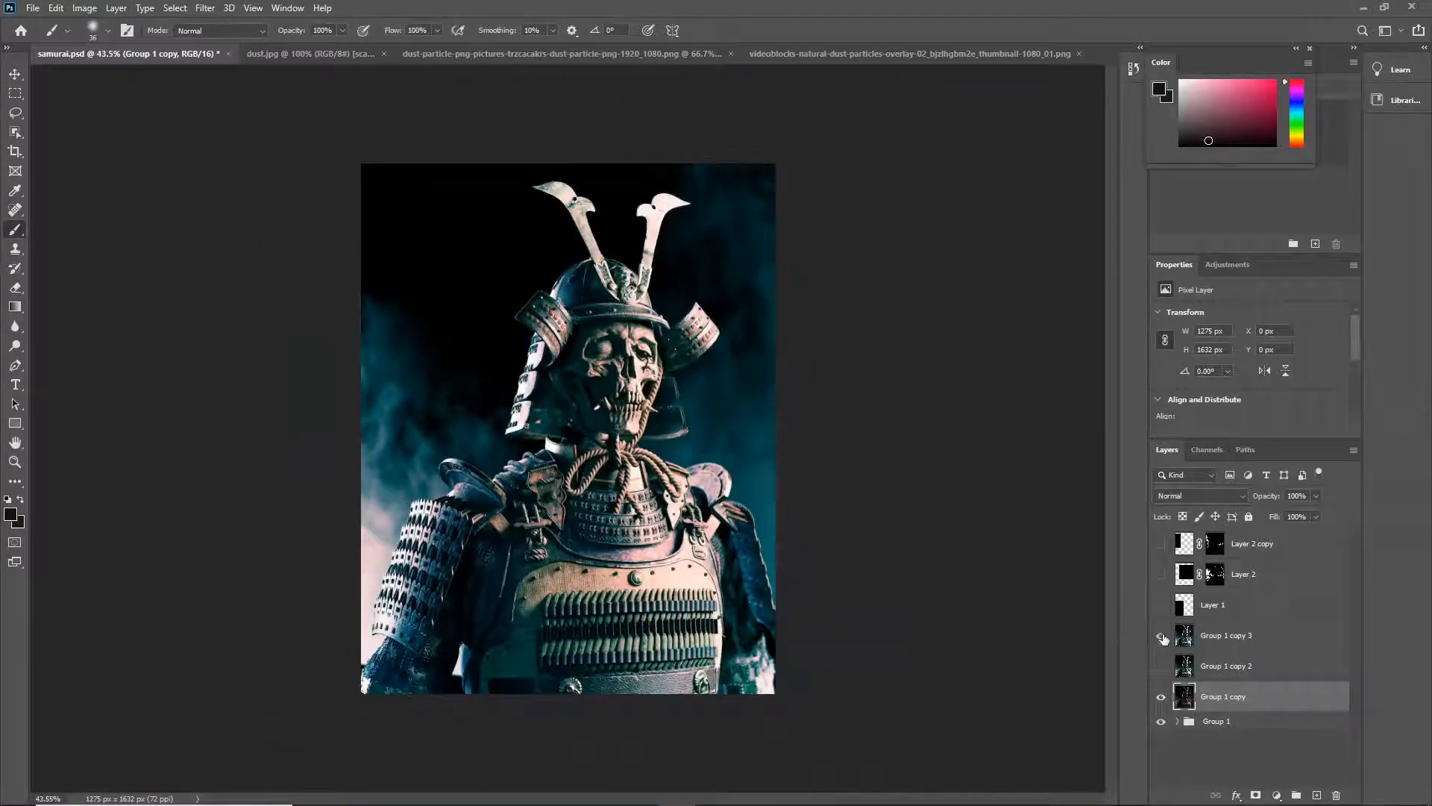
left_click(1161, 636)
left_click(1161, 636)
left_click(1162, 636)
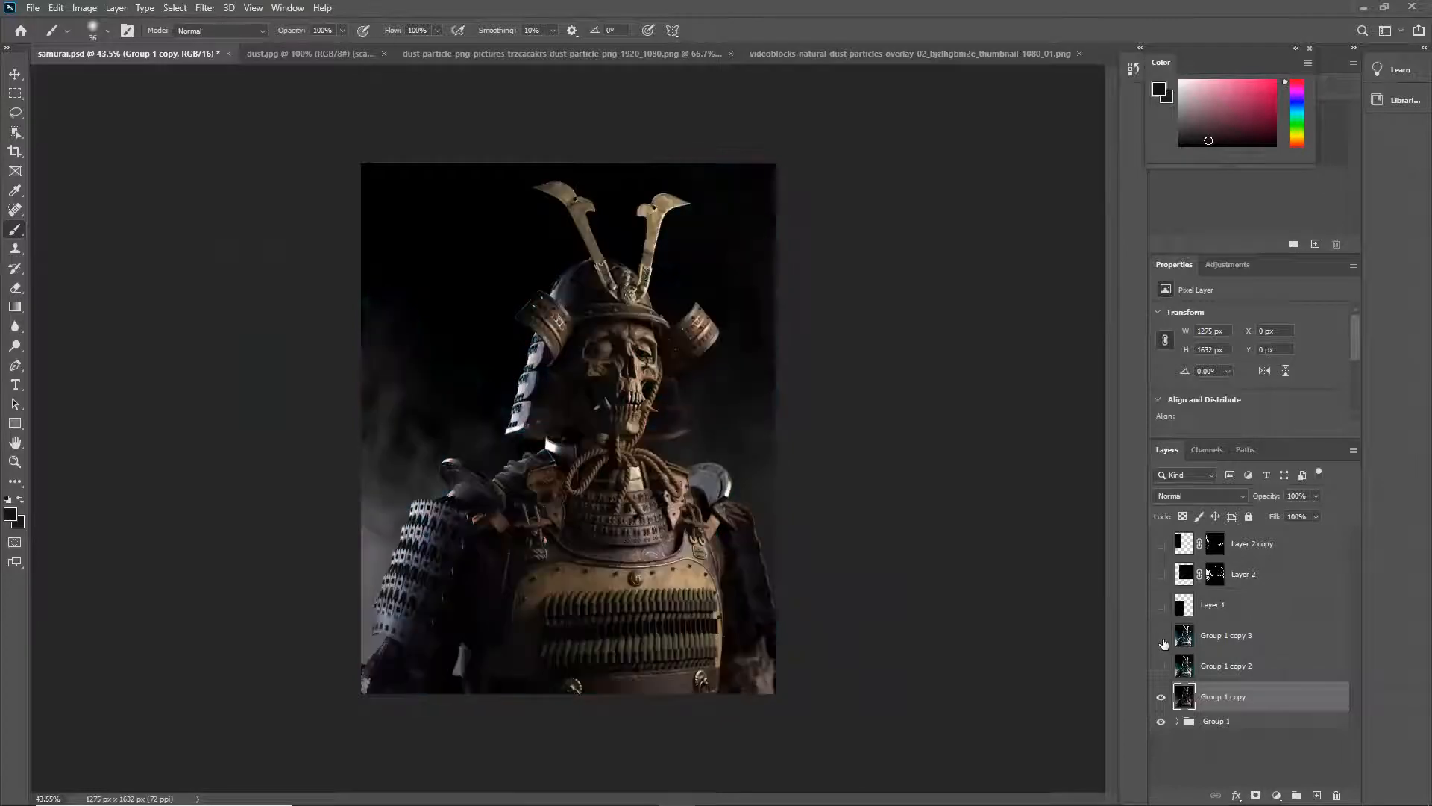
left_click(1162, 636)
Step: Inspect the skull and helmet detail of the graded image up close and compare the full figure with the ungraded layer
scroll(552, 448, "up", 2)
scroll(552, 447, "up", 2)
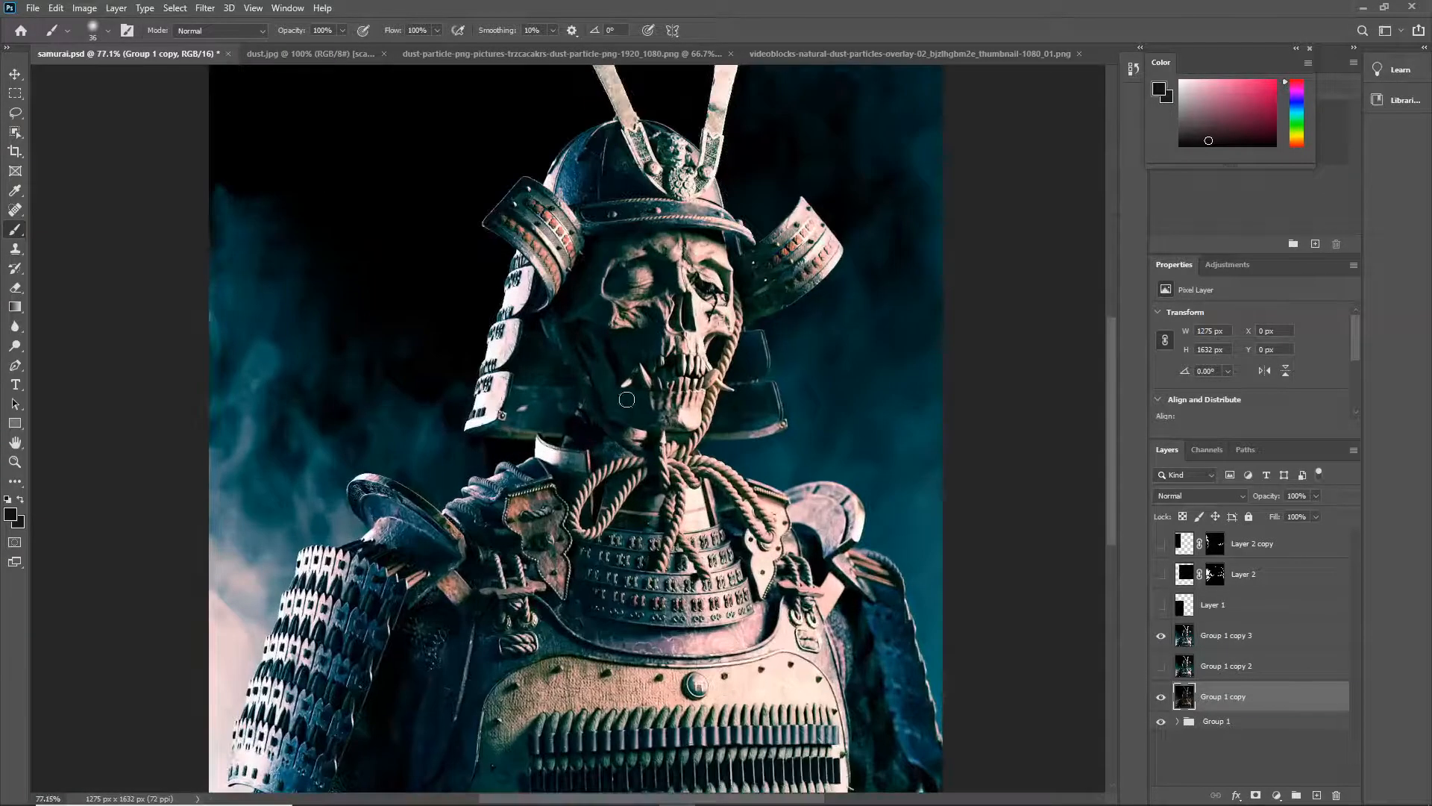
scroll(653, 392, "down", 1)
scroll(704, 388, "up", 2)
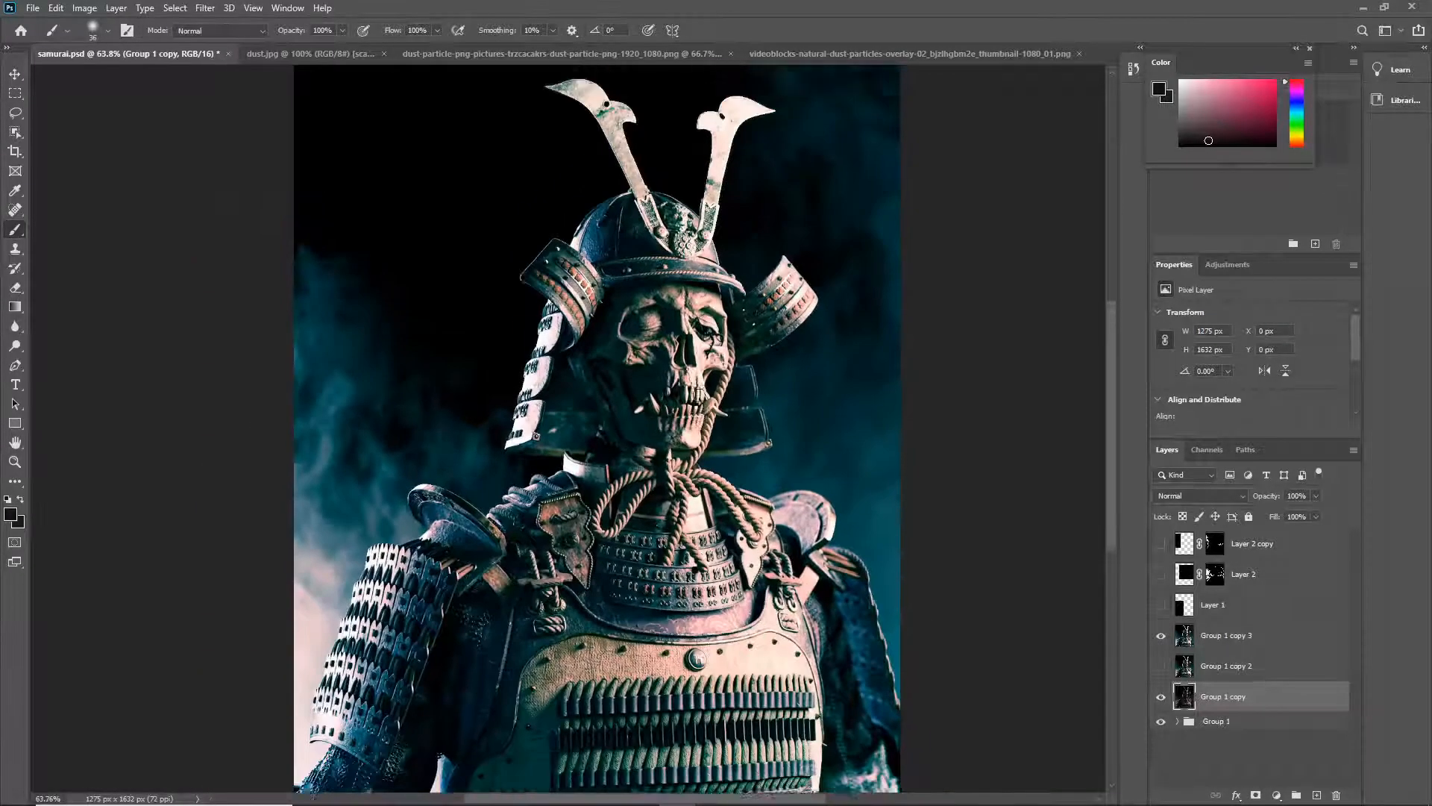
scroll(699, 394, "up", 1)
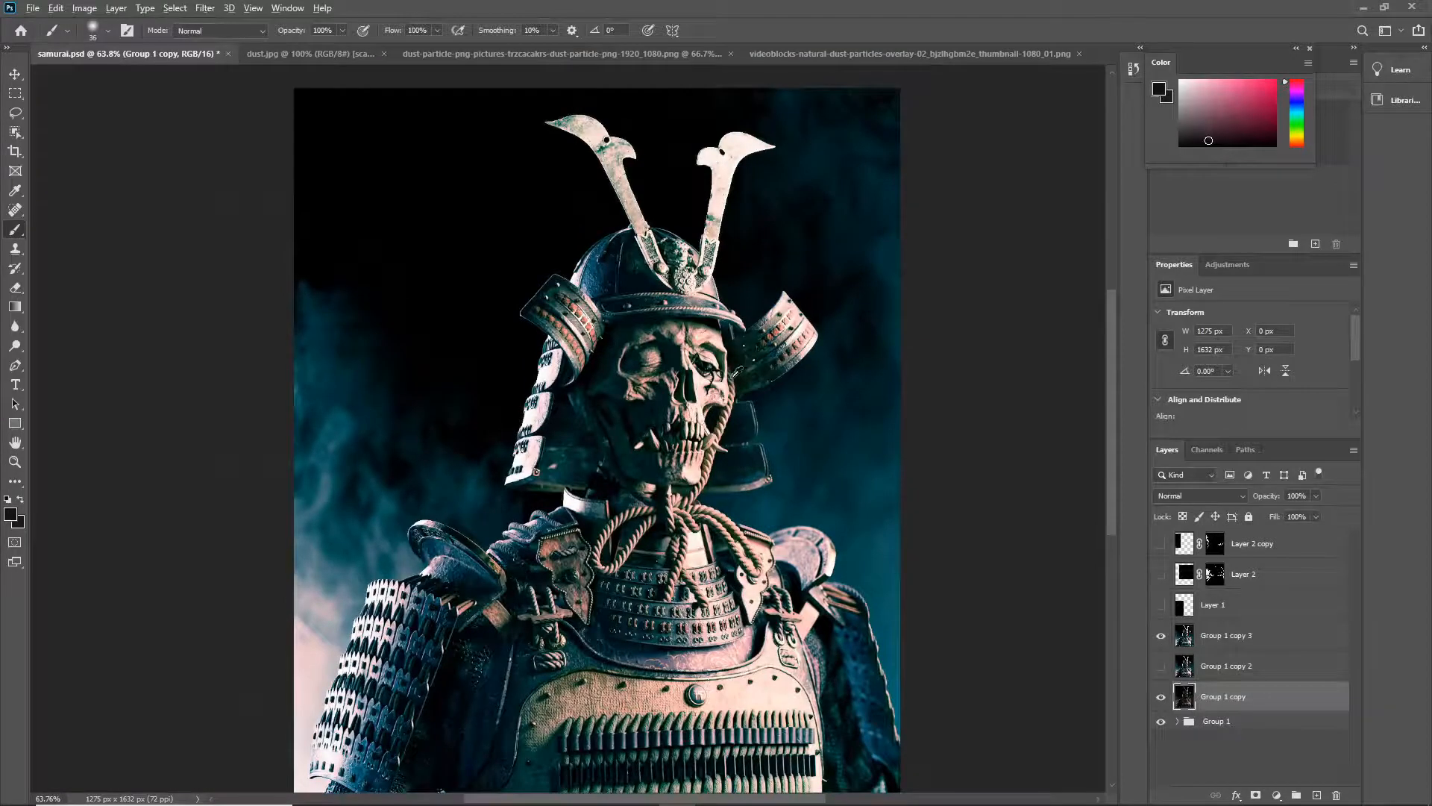
scroll(701, 394, "up", 3)
scroll(703, 397, "up", 2)
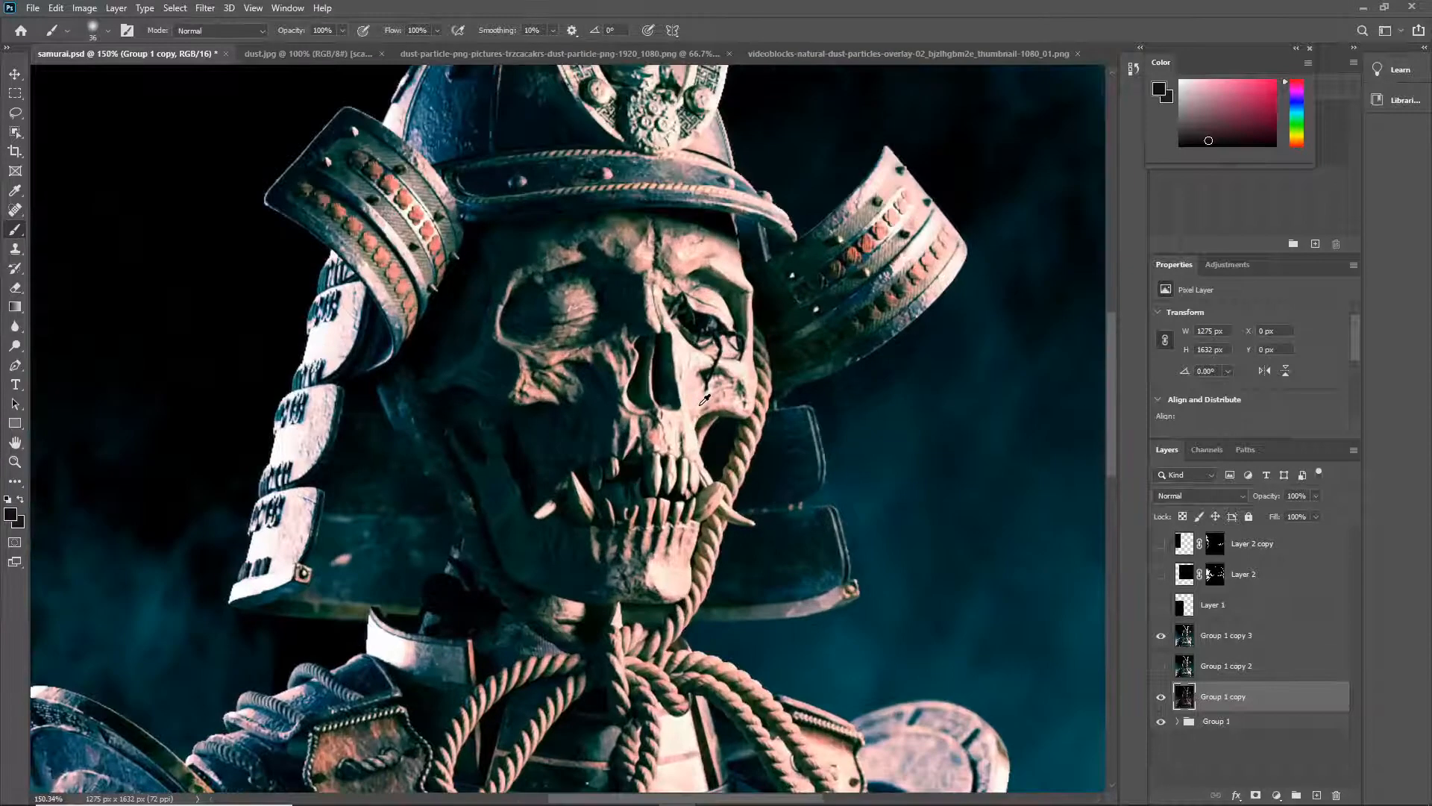
scroll(704, 400, "down", 4)
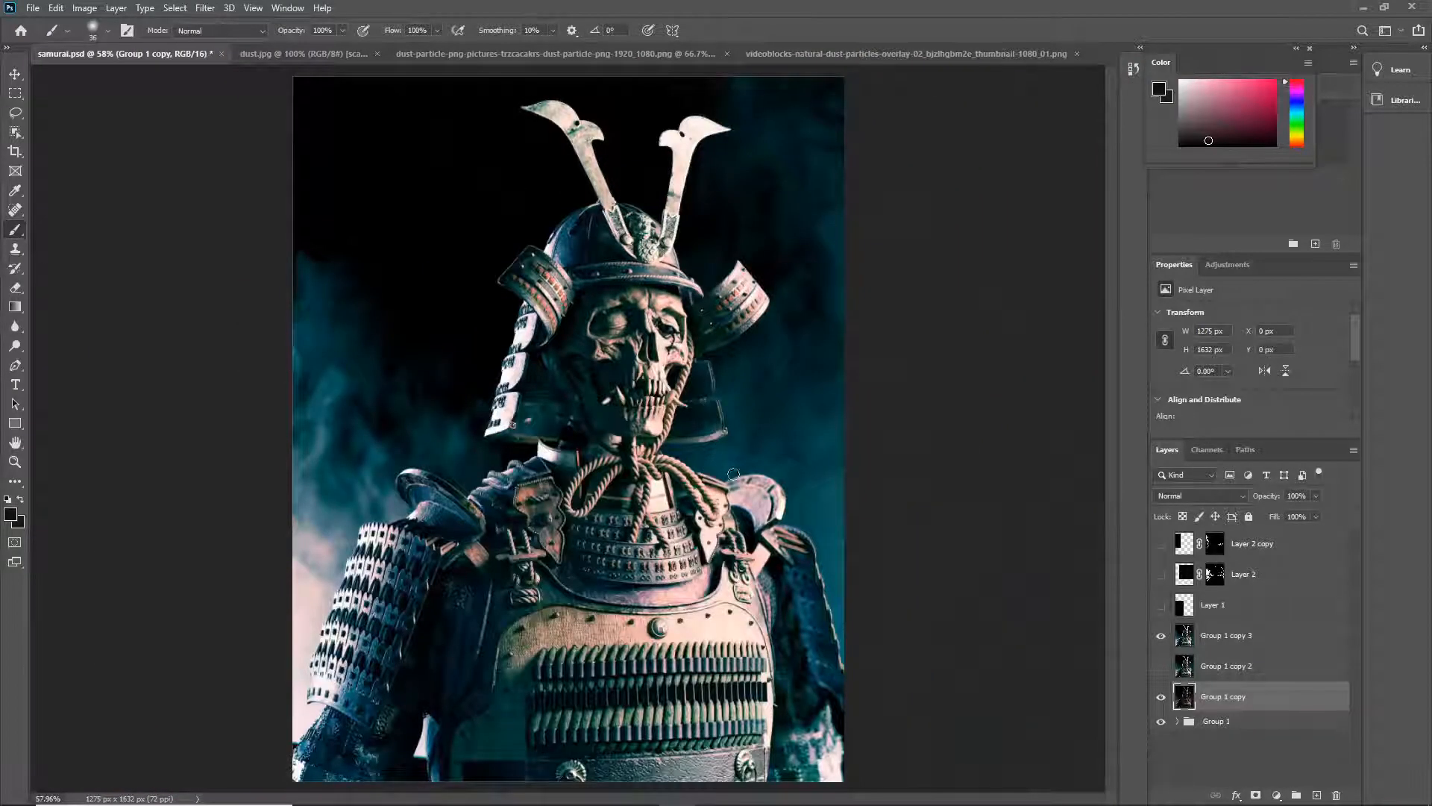
left_click(1161, 637)
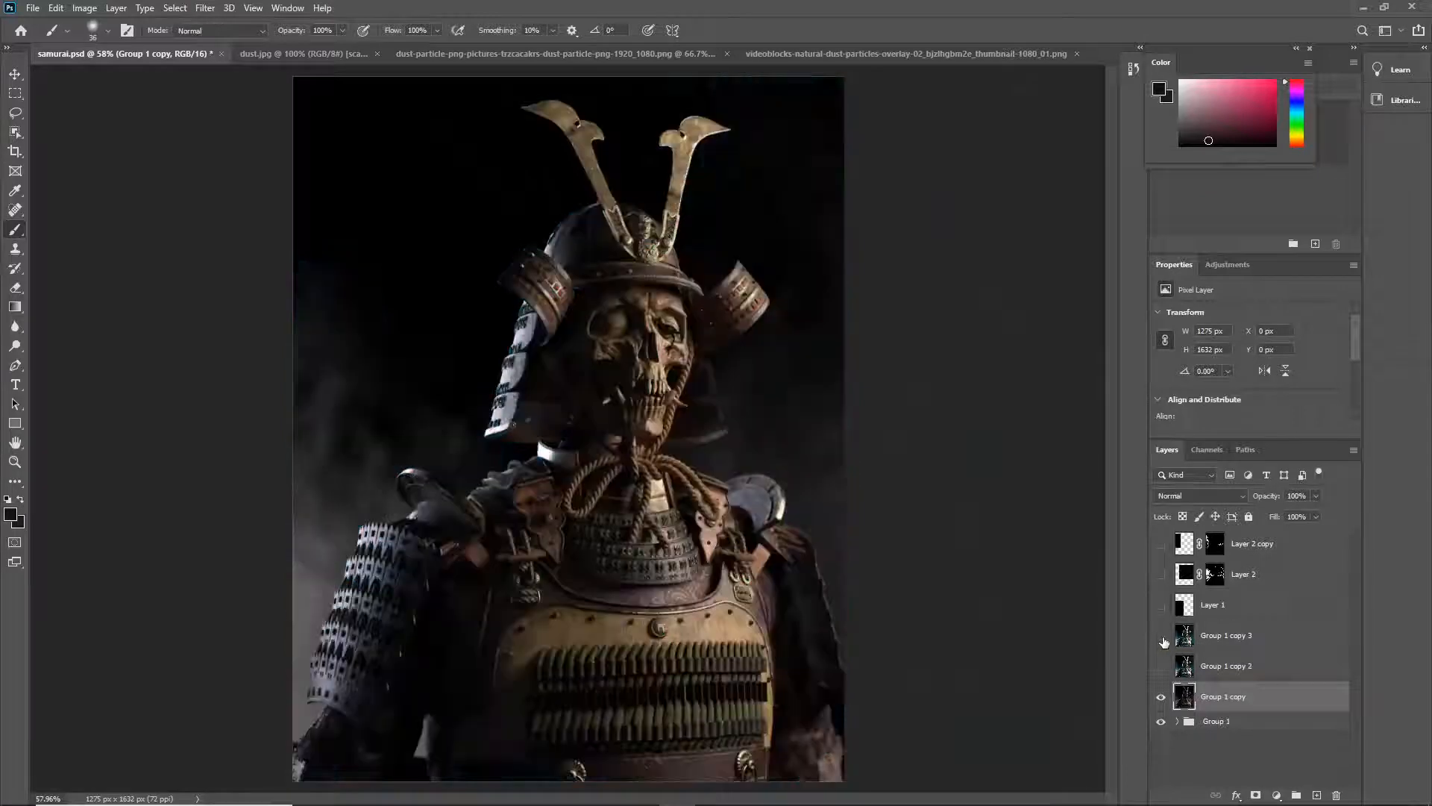
left_click(1162, 638)
Step: Review the overall composition of the graded samurai from full-image view to closer framing
scroll(623, 514, "down", 5)
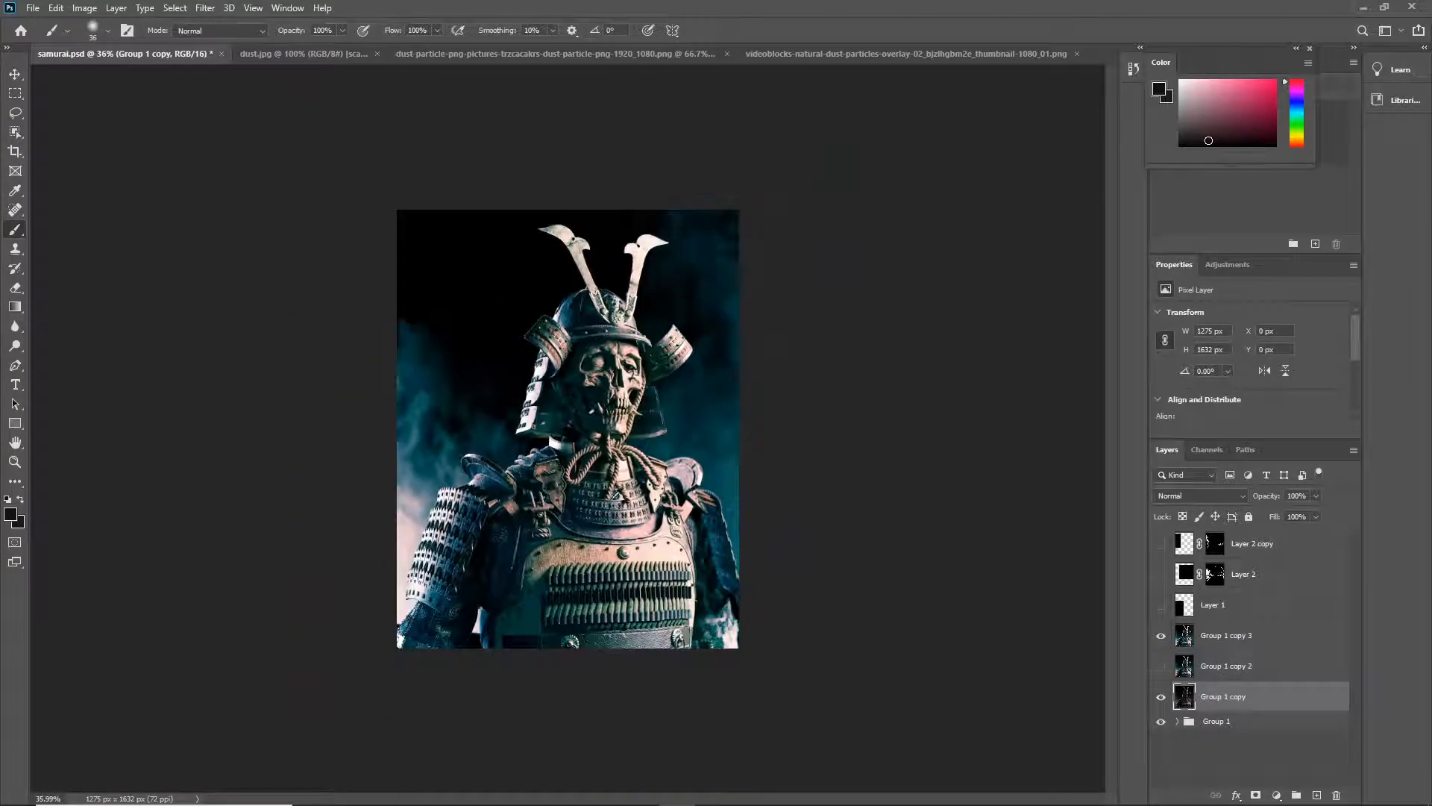
scroll(597, 478, "up", 4)
scroll(578, 461, "up", 2)
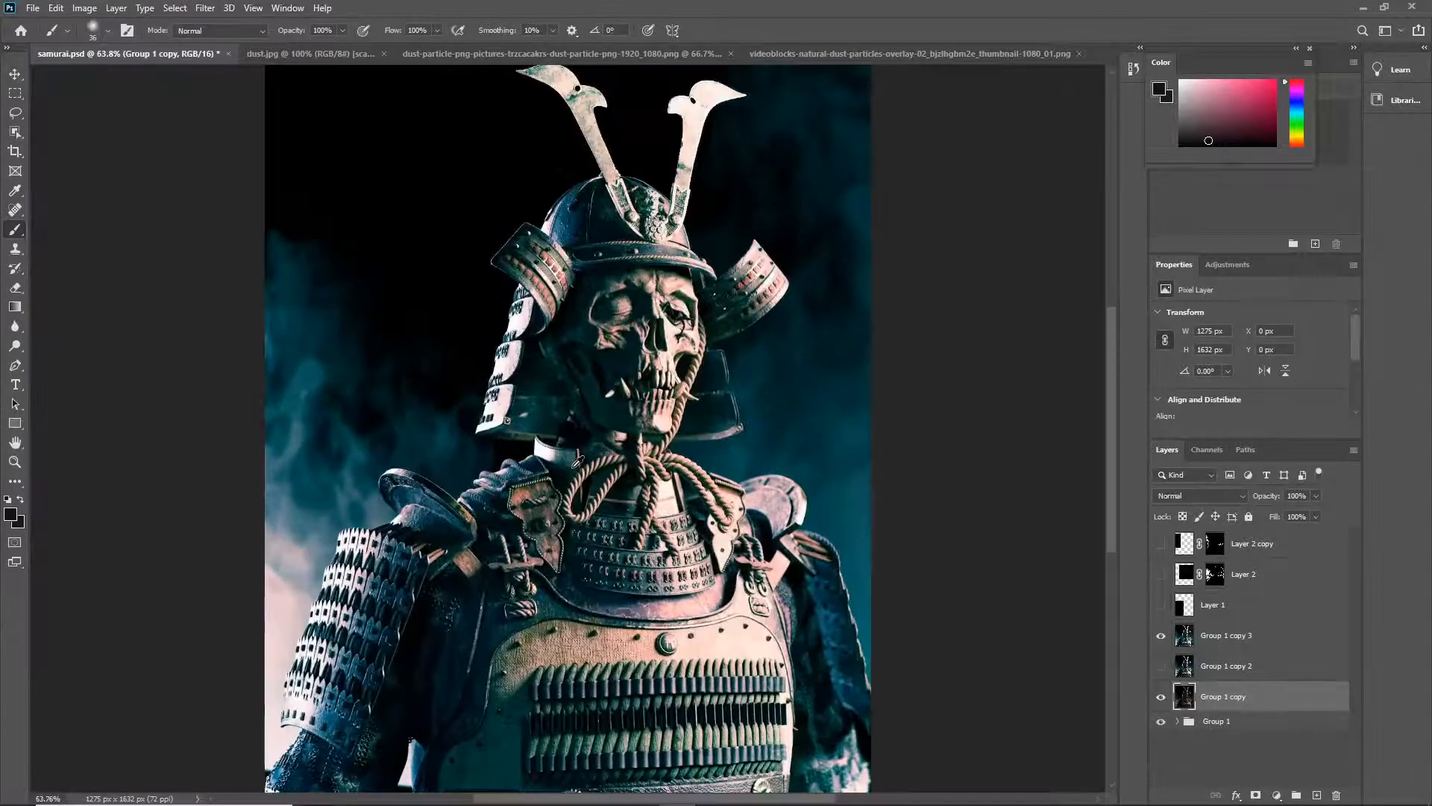
scroll(579, 470, "down", 2)
scroll(579, 477, "up", 1)
scroll(580, 487, "down", 2)
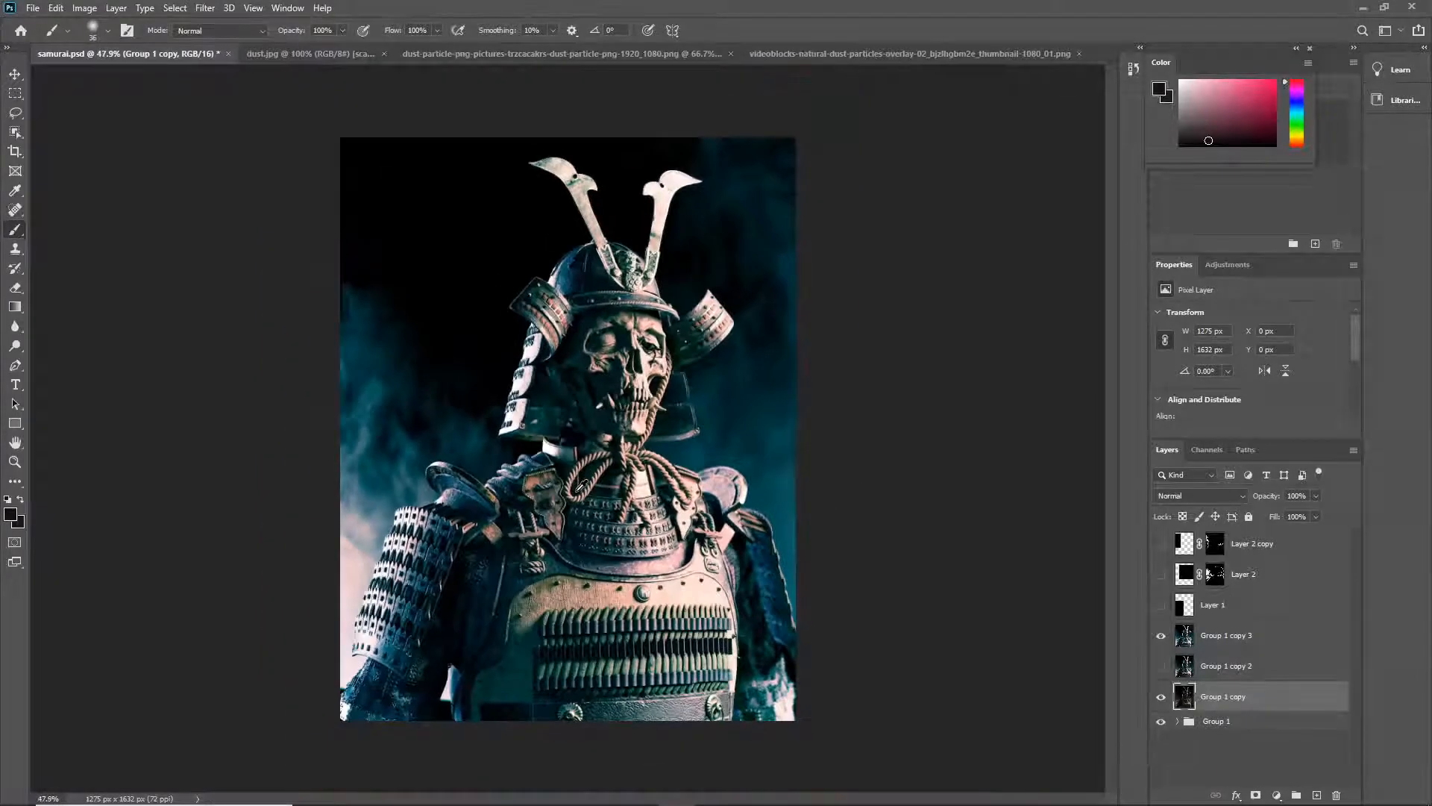
Step: Show the Layer 2 dust overlay and compare it with its layer mask disabled and enabled, leaving the mask on
scroll(580, 486, "up", 1)
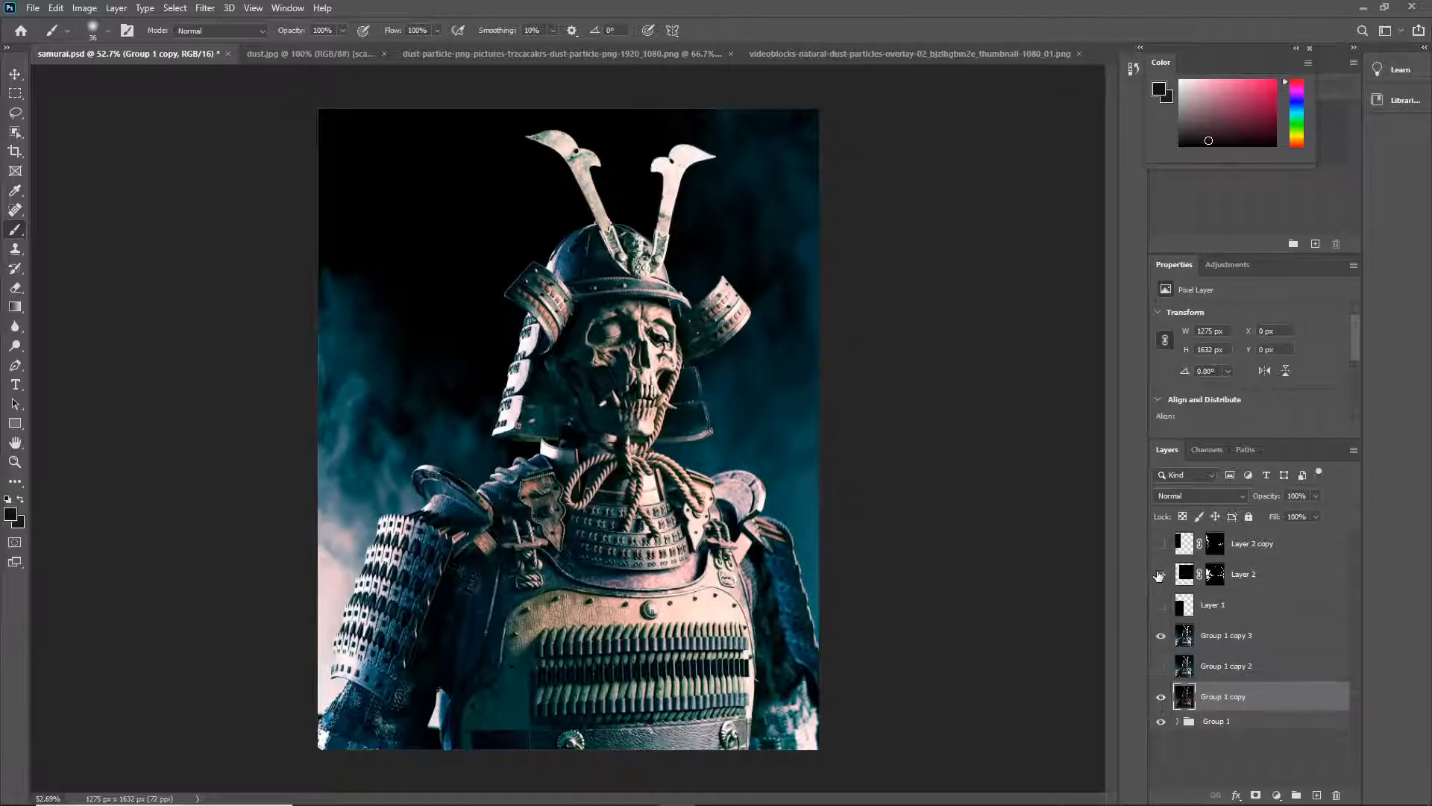
scroll(716, 445, "up", 5)
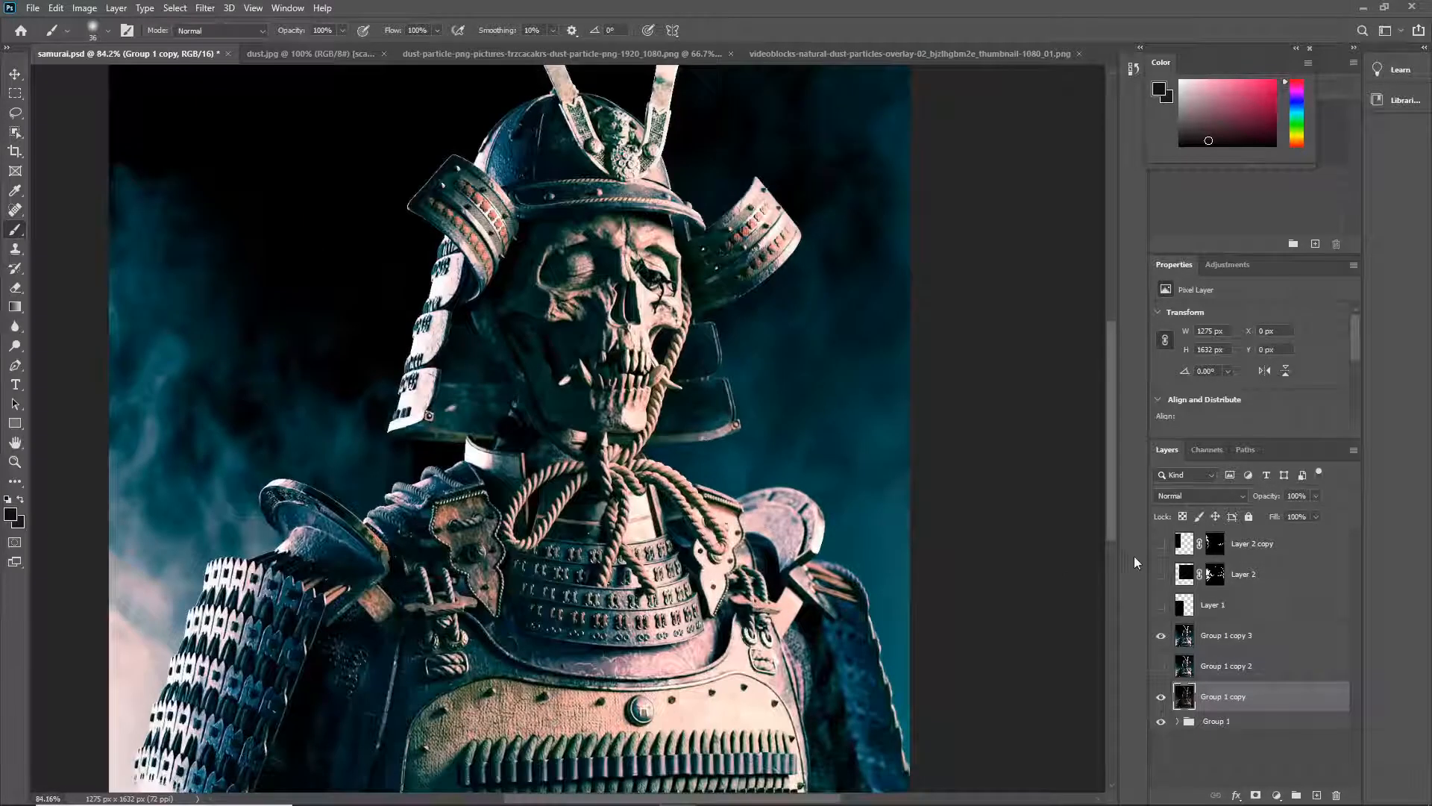
left_click(1160, 573)
scroll(787, 448, "down", 3)
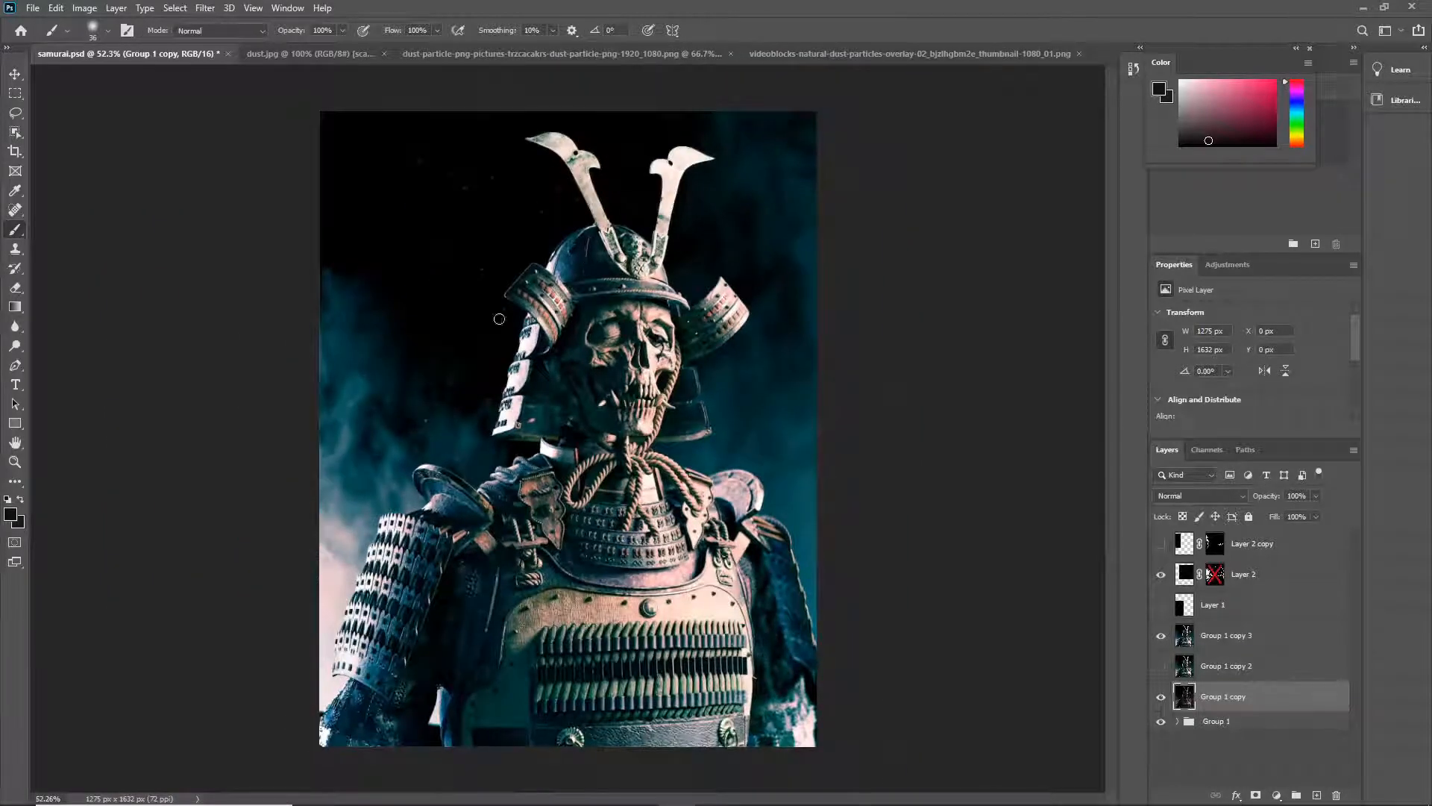
left_click(1215, 565, "shift")
left_click(1219, 583, "shift")
left_click(1219, 583, "shift")
scroll(555, 426, "up", 3)
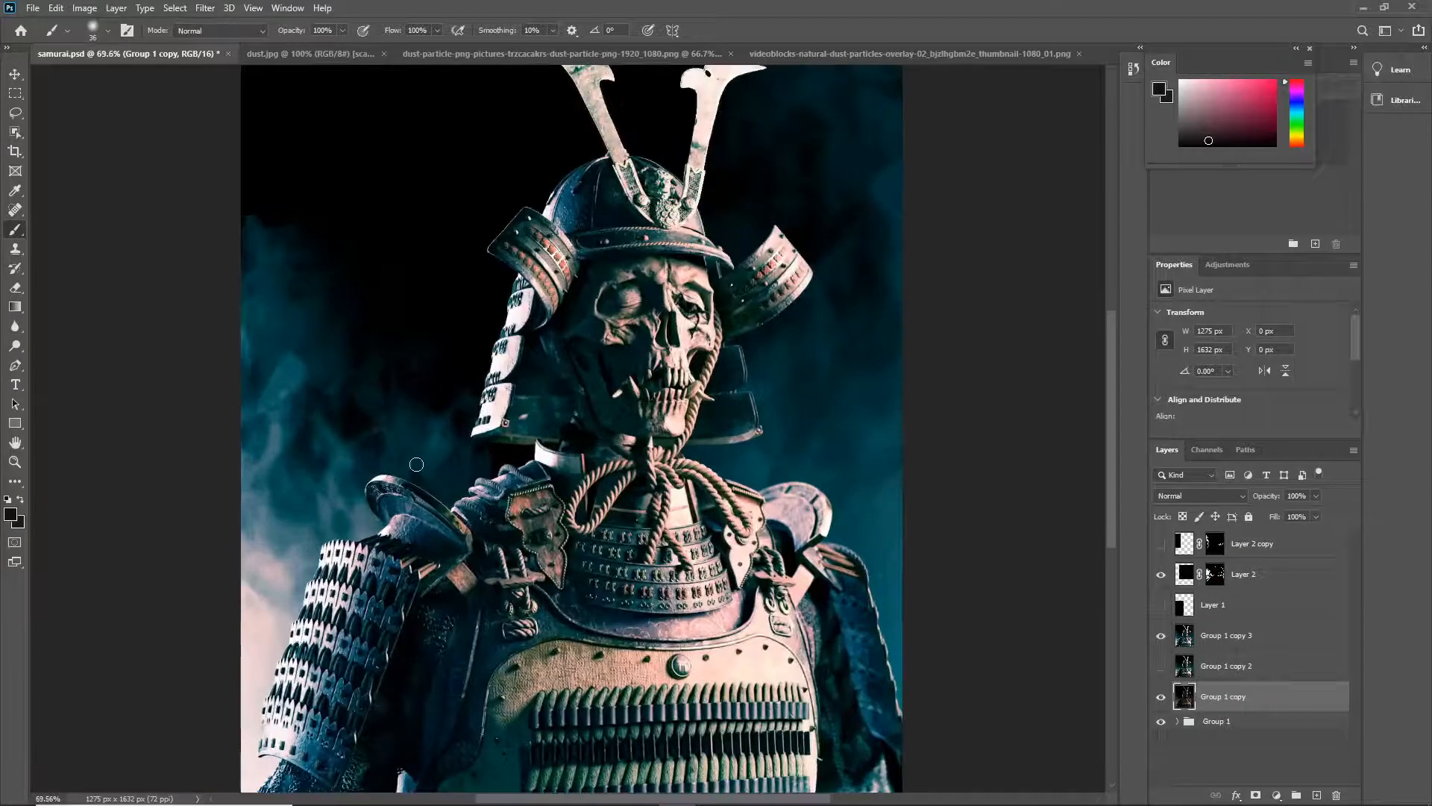
scroll(602, 425, "up", 2)
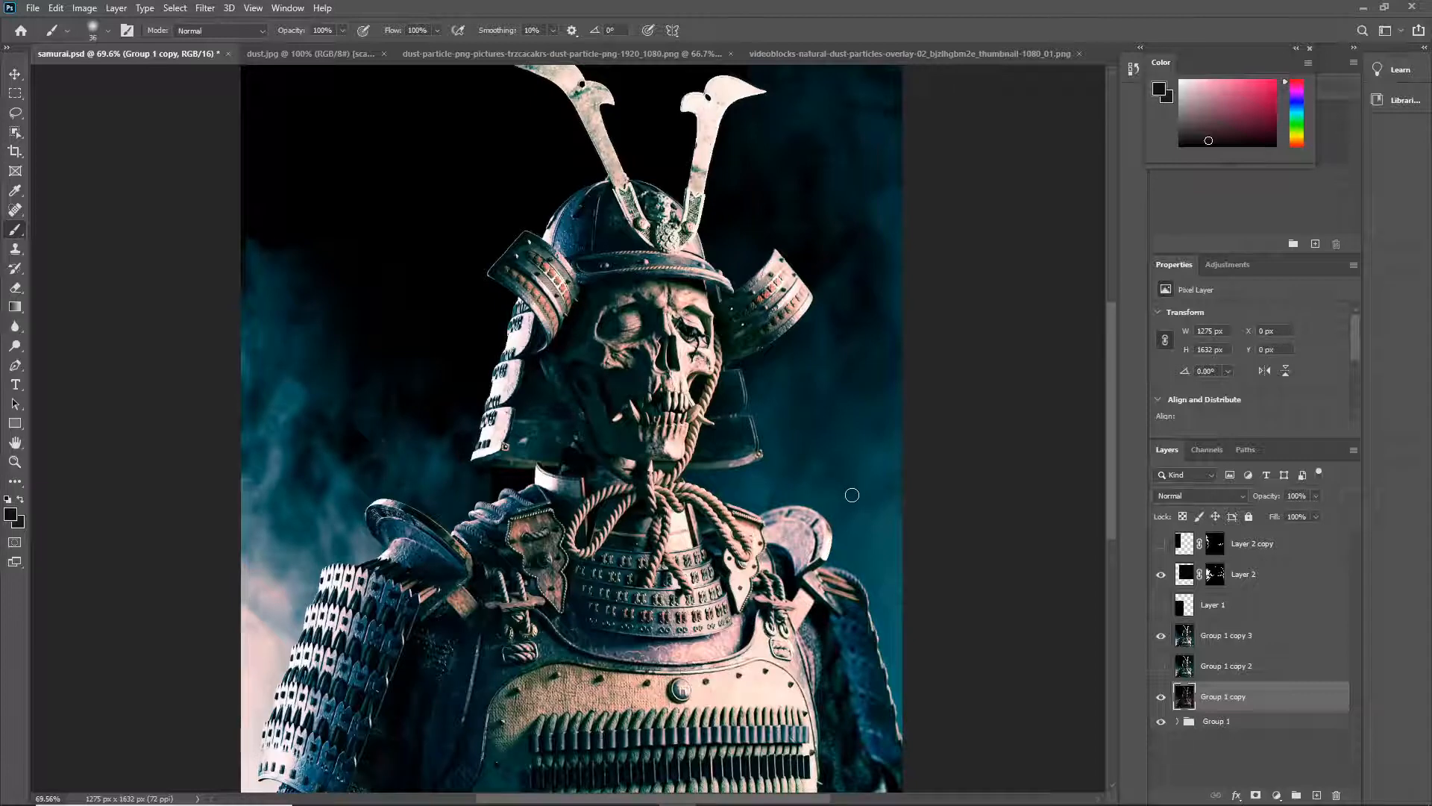
scroll(853, 491, "down", 3)
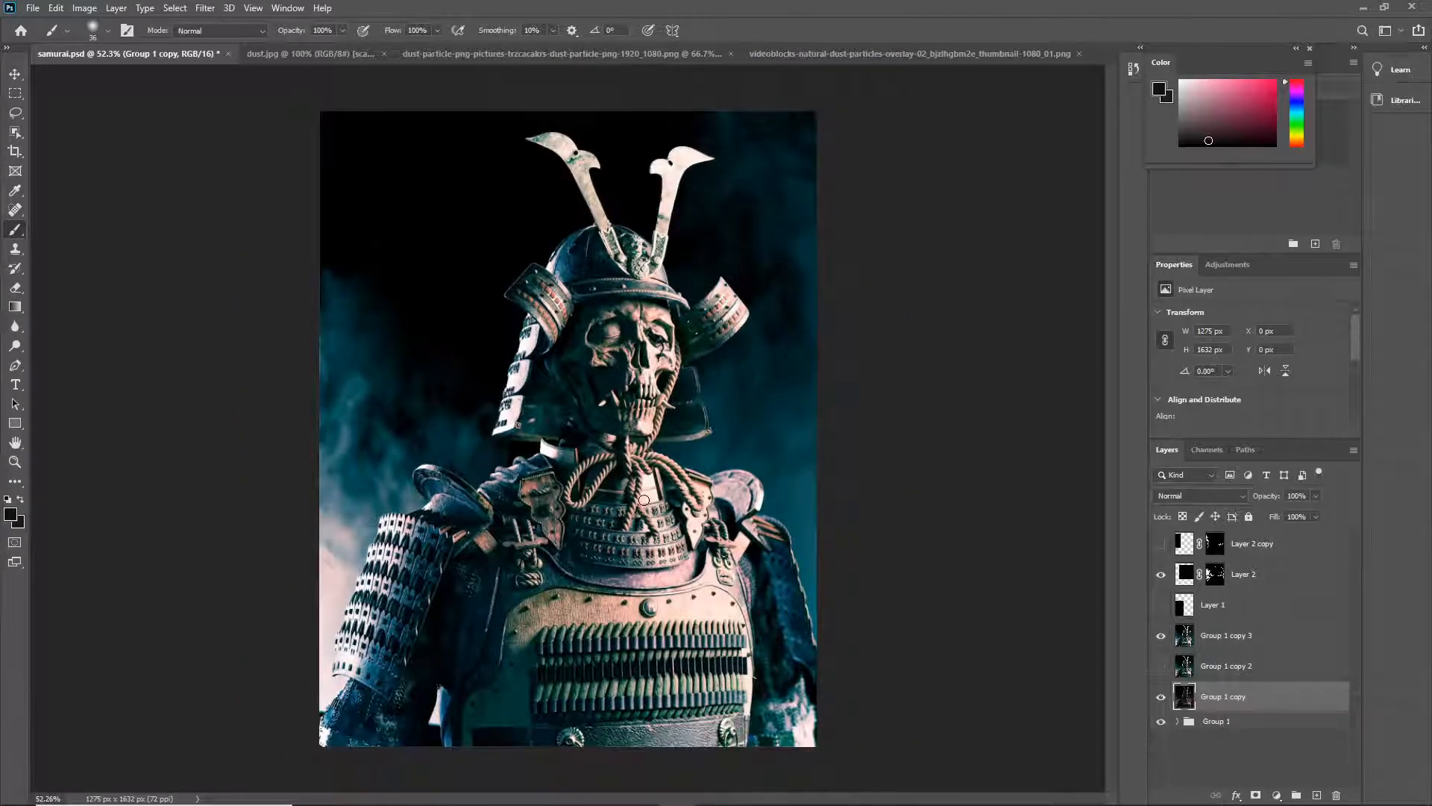
Step: Show the masked Layer 2 copy dust overlay as well and review the finished composite
scroll(644, 499, "up", 1)
left_click(1160, 544)
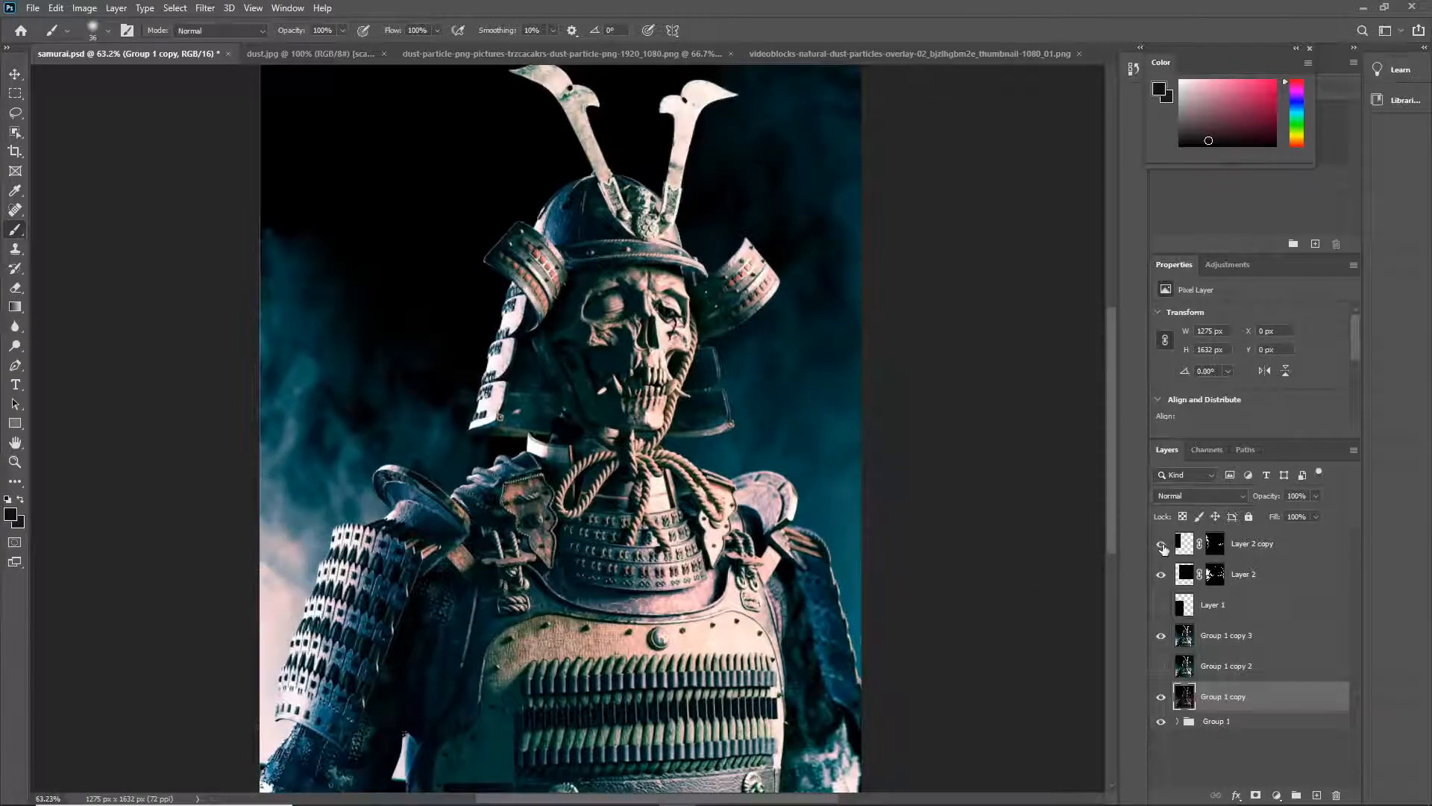
scroll(954, 529, "down", 1)
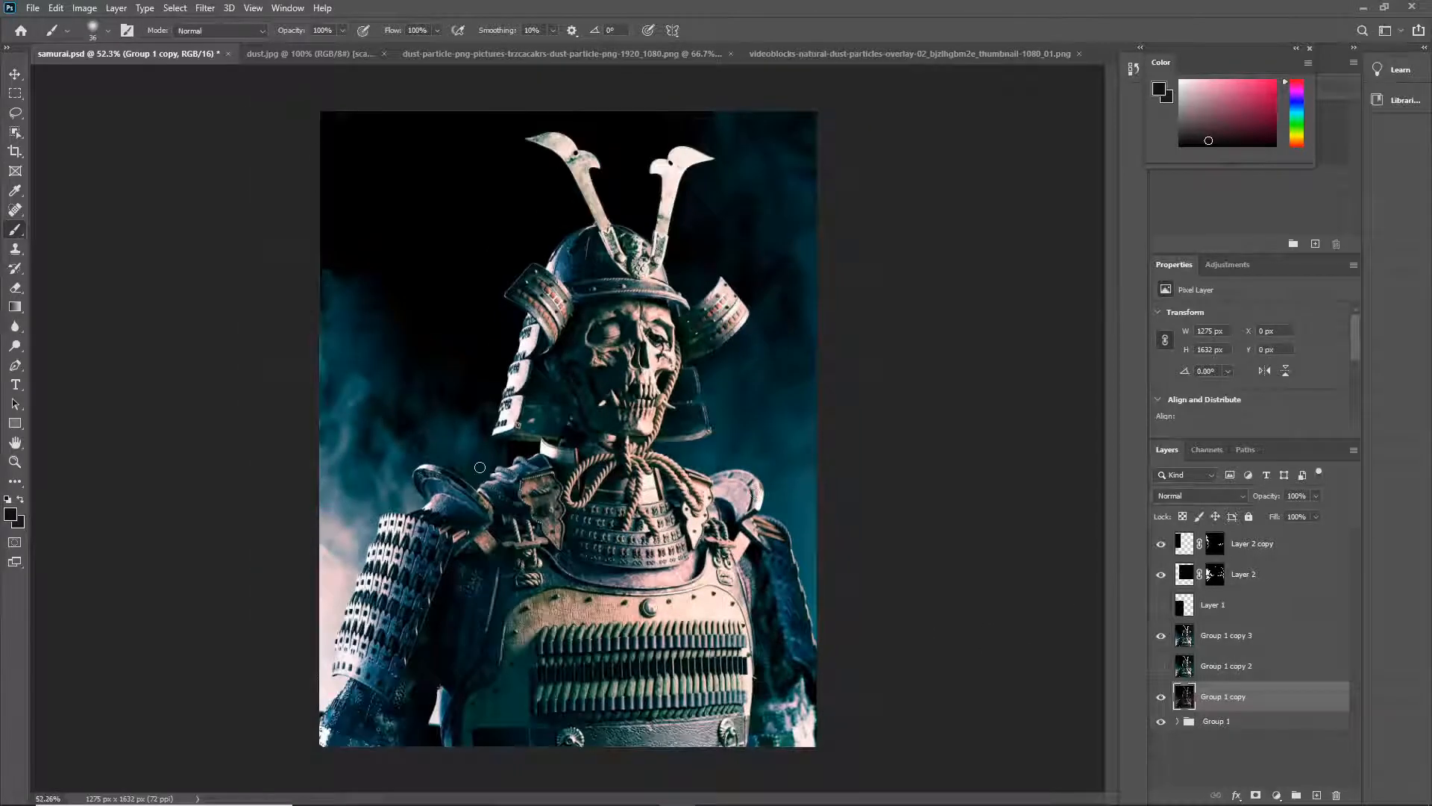
scroll(484, 467, "down", 1)
scroll(515, 470, "up", 1)
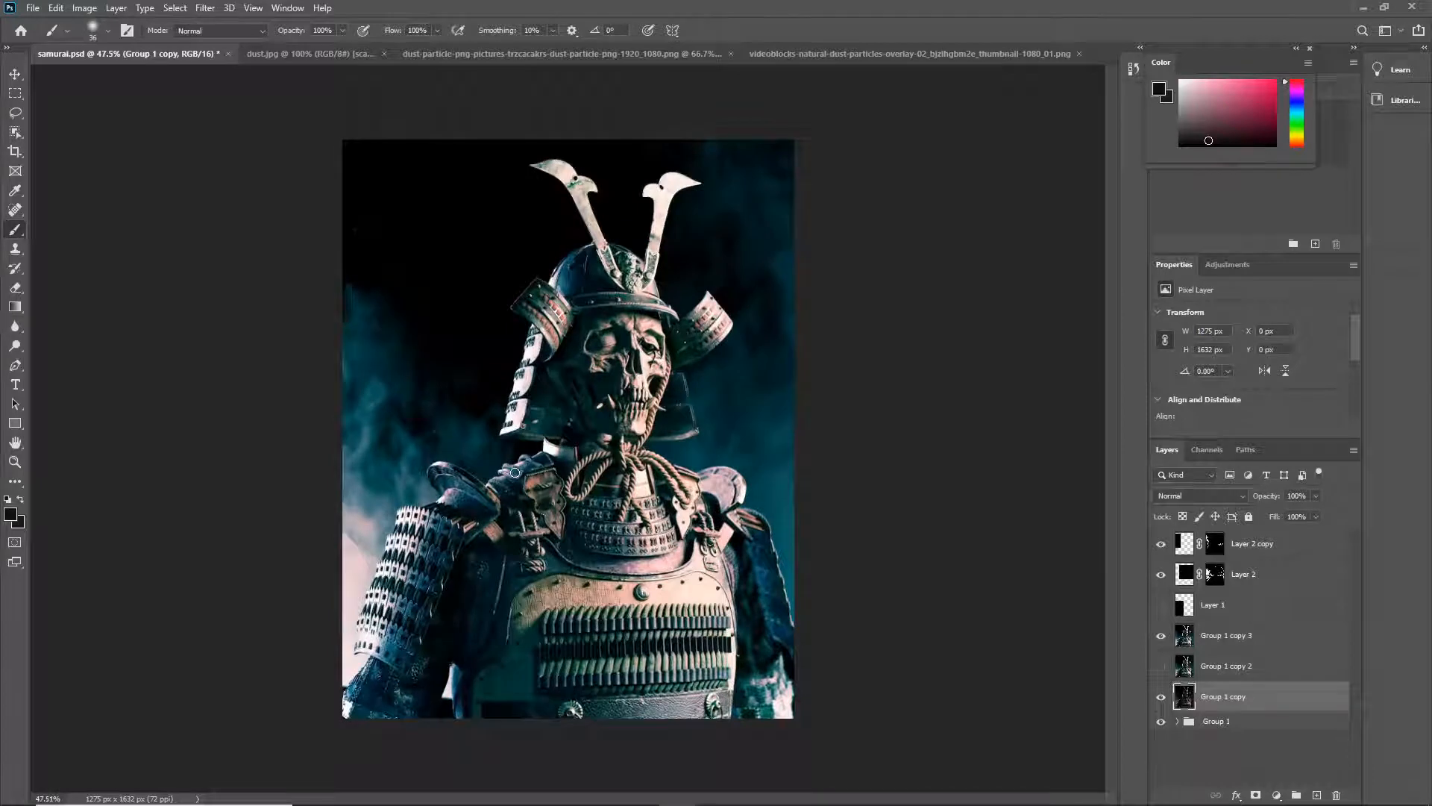
scroll(522, 490, "up", 1)
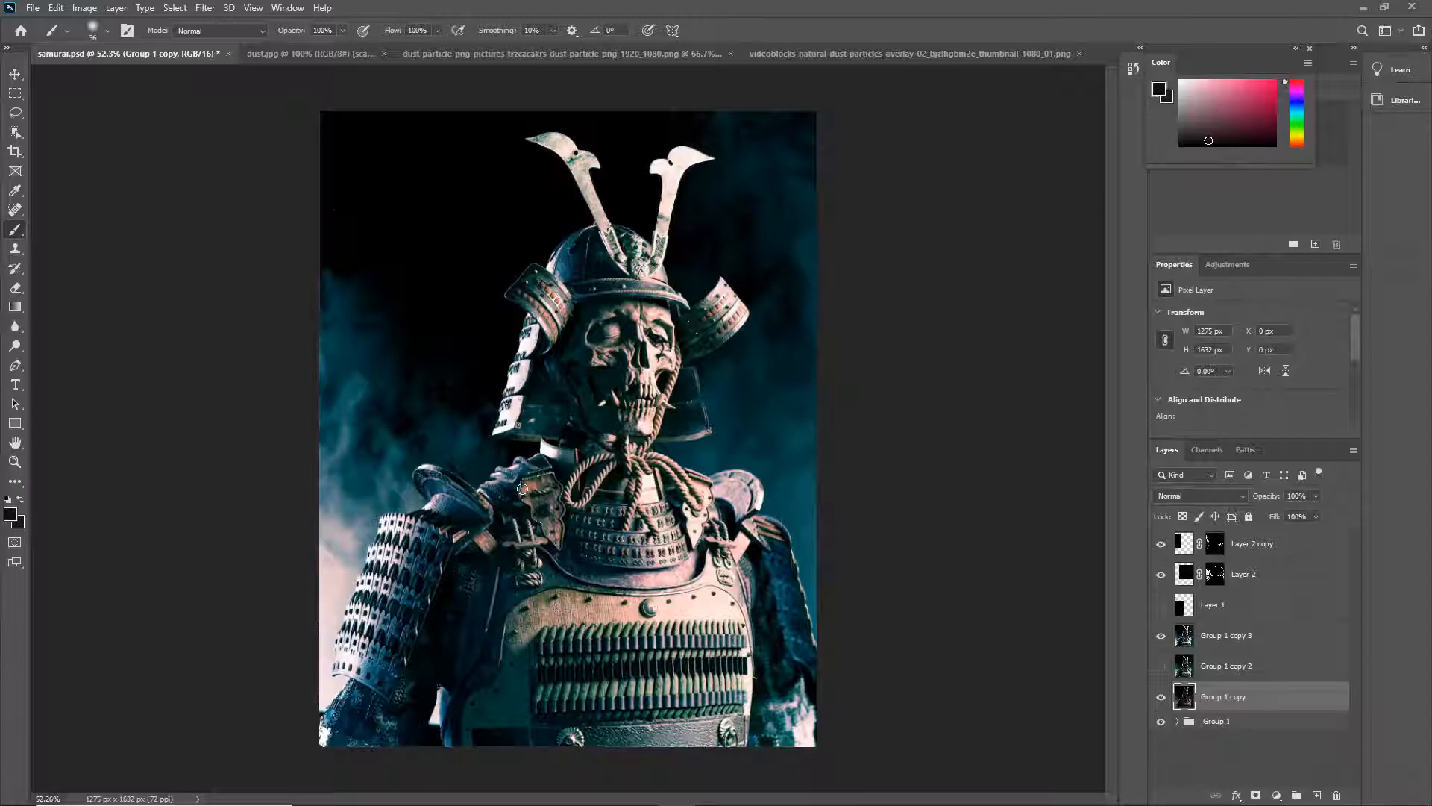
Step: Look over the Group 1 copy layers, expand Group 1 and examine its render passes, selecting the back light pass
left_click(1266, 641)
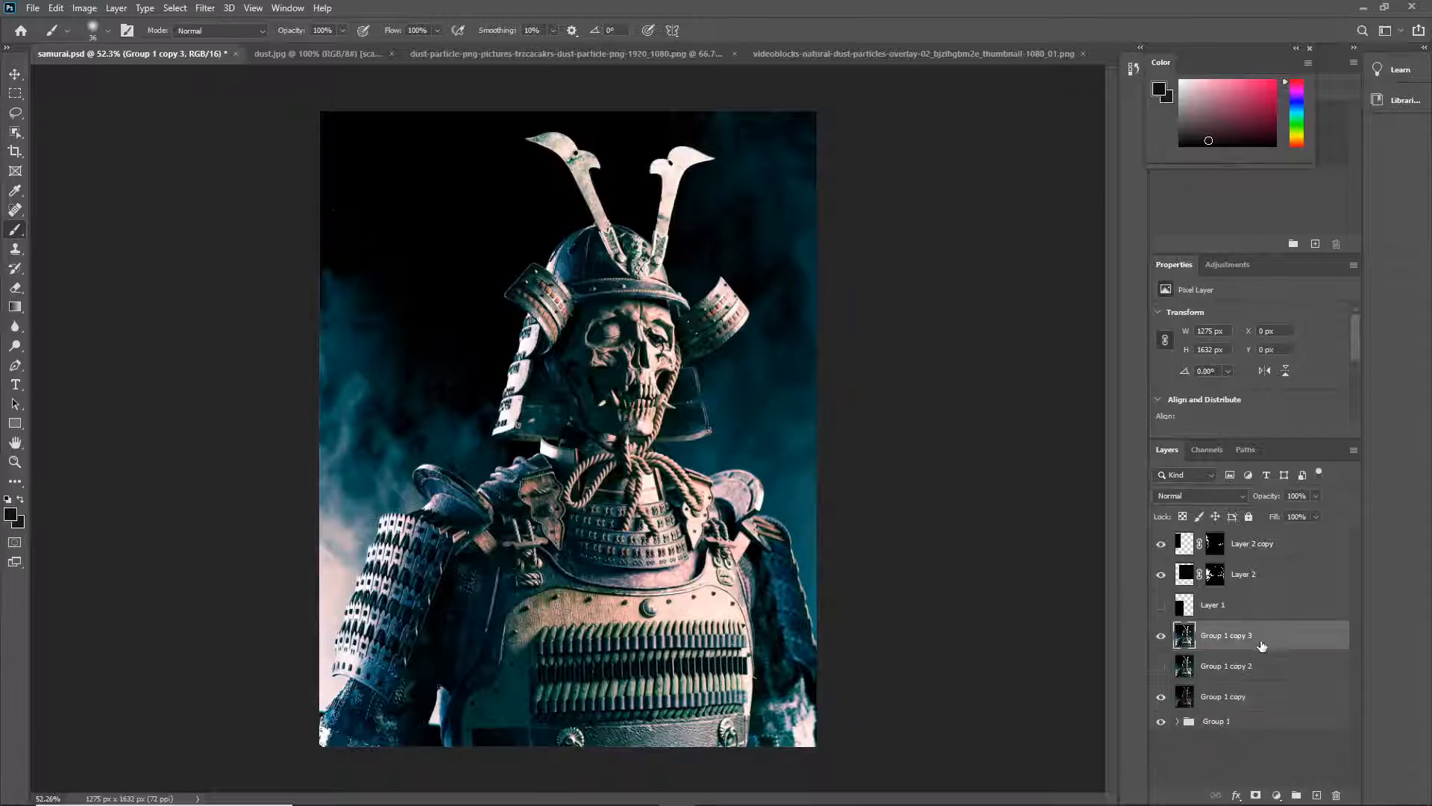
left_click(1253, 670)
left_click(1247, 640)
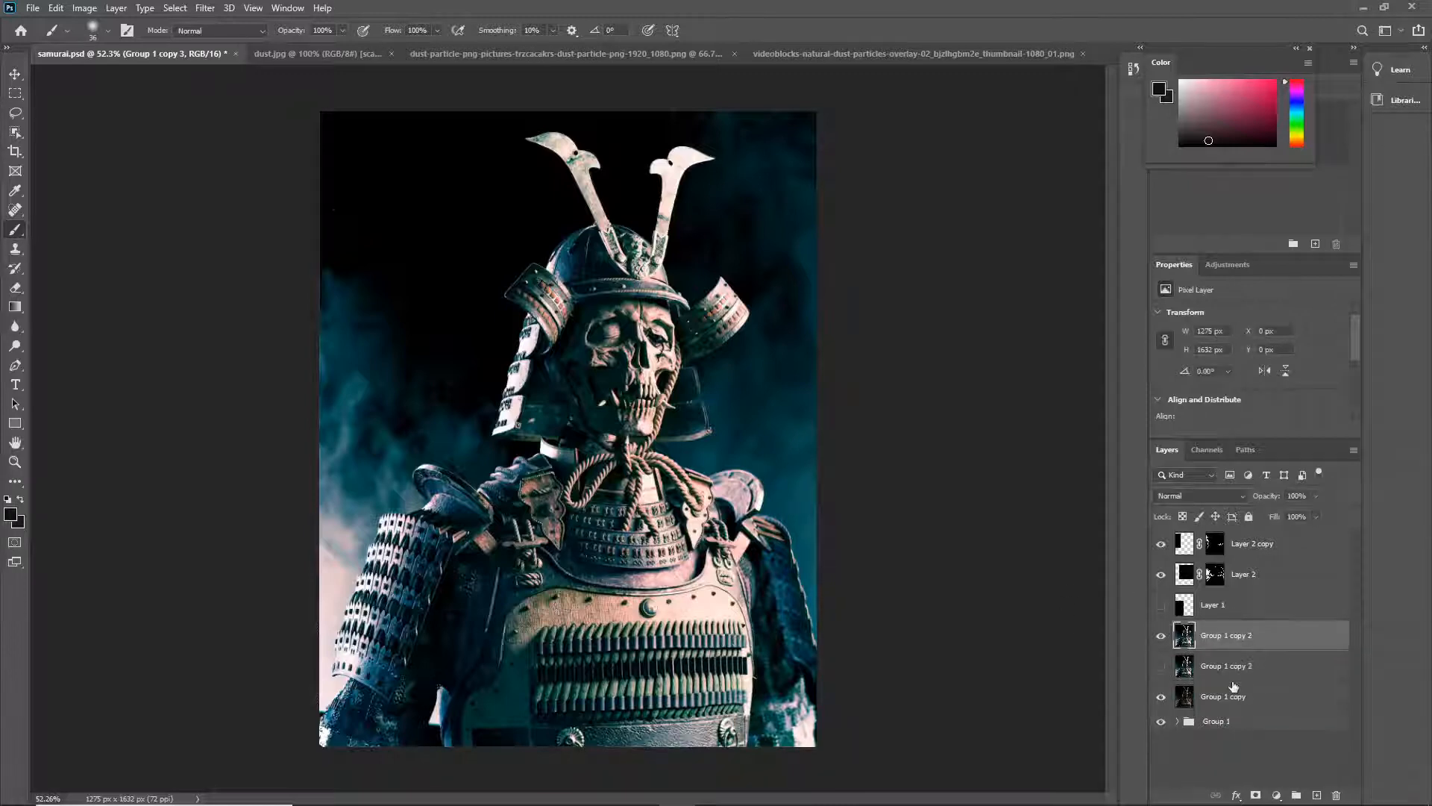
left_click(1177, 722)
scroll(1244, 690, "down", 4)
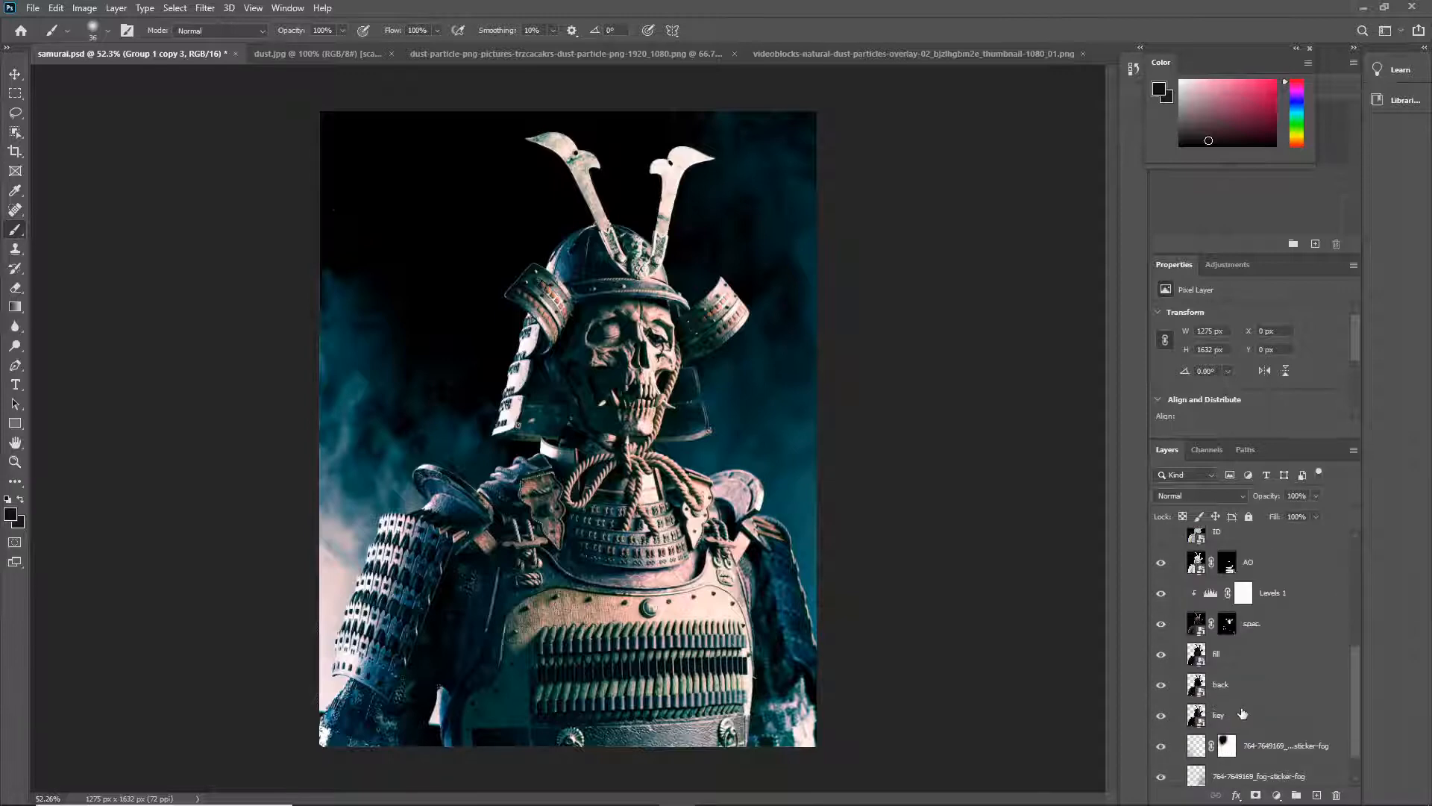
left_click(1245, 688)
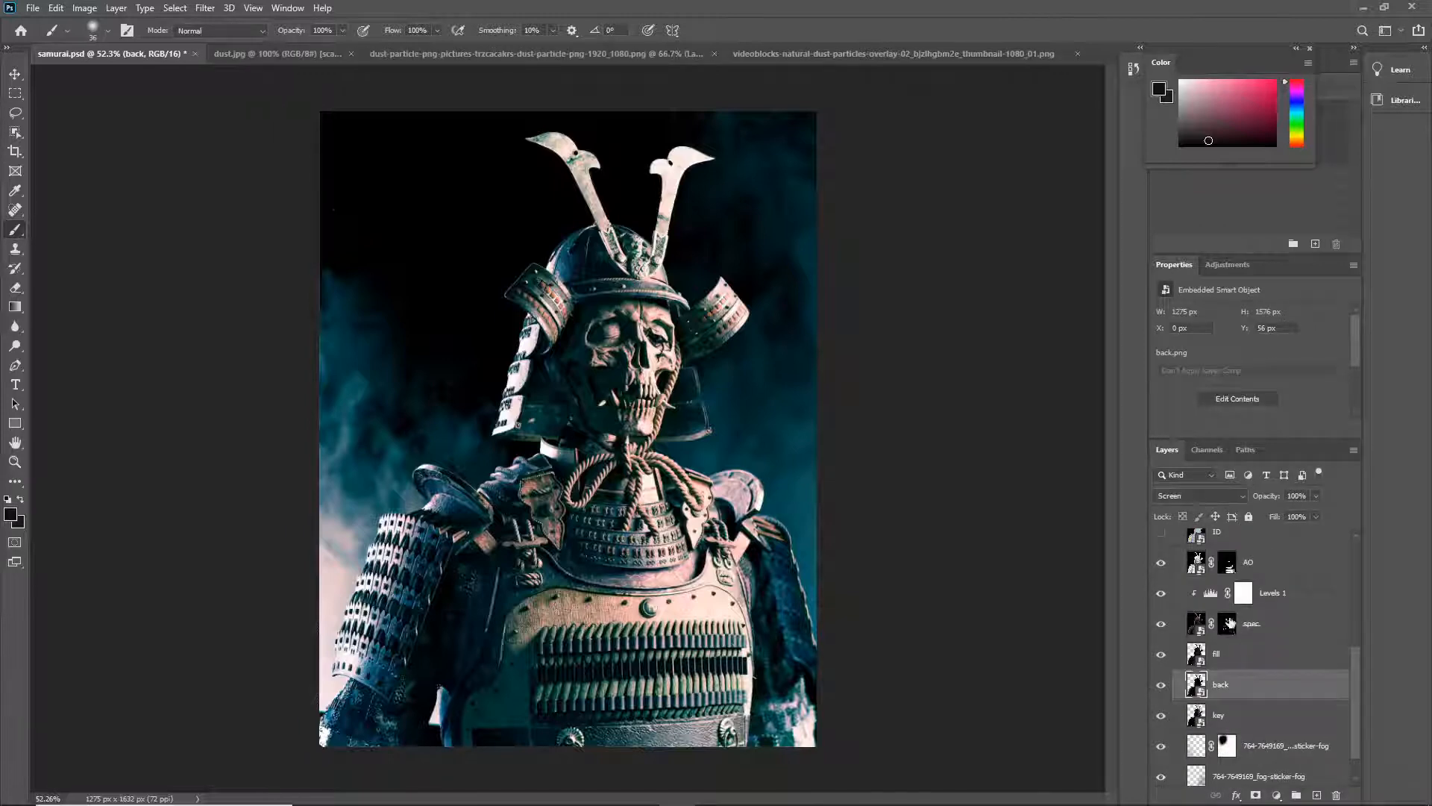
scroll(1245, 637, "up", 1)
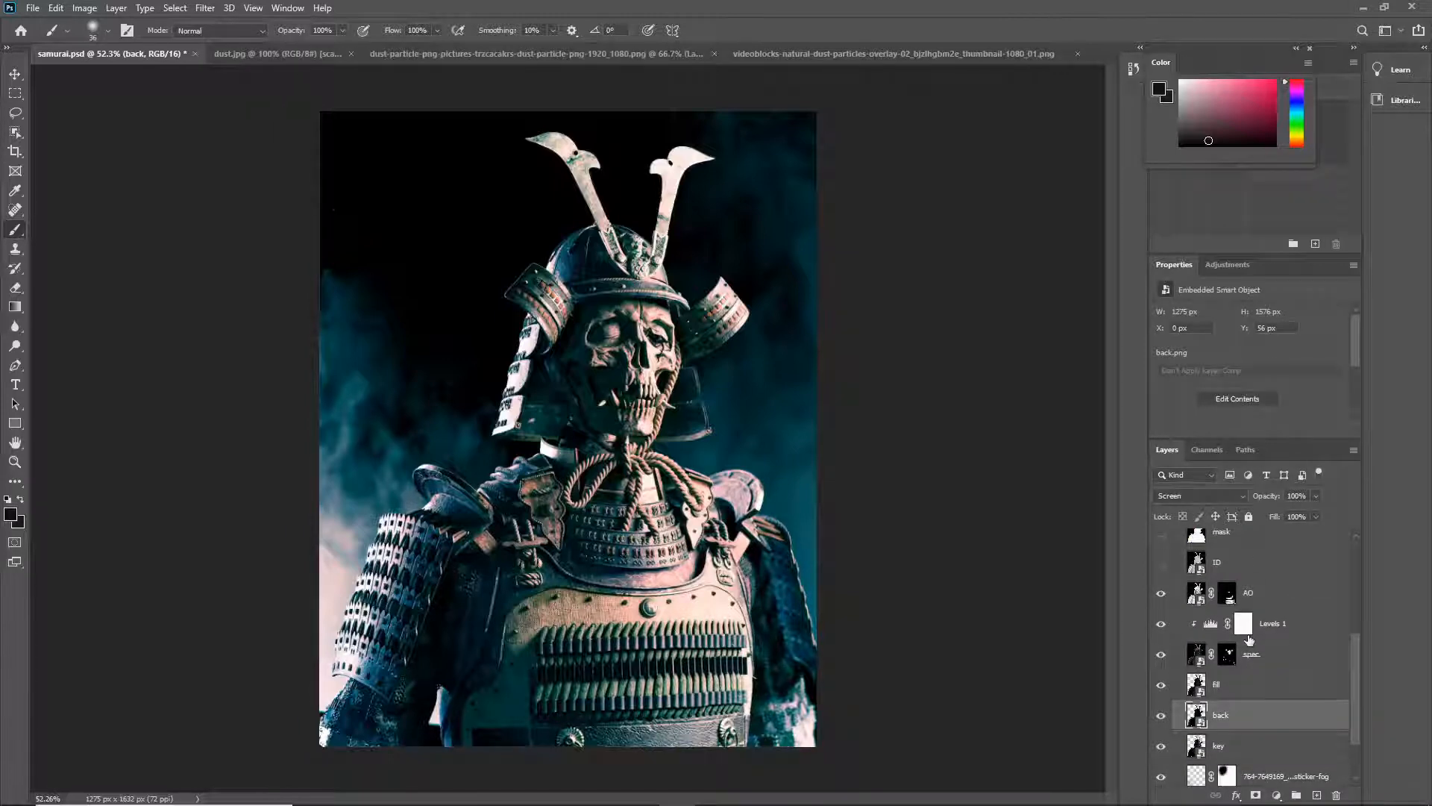
Step: Select the AO pass in Group 1 and view the available blend modes, keeping it on Multiply
left_click(1264, 593)
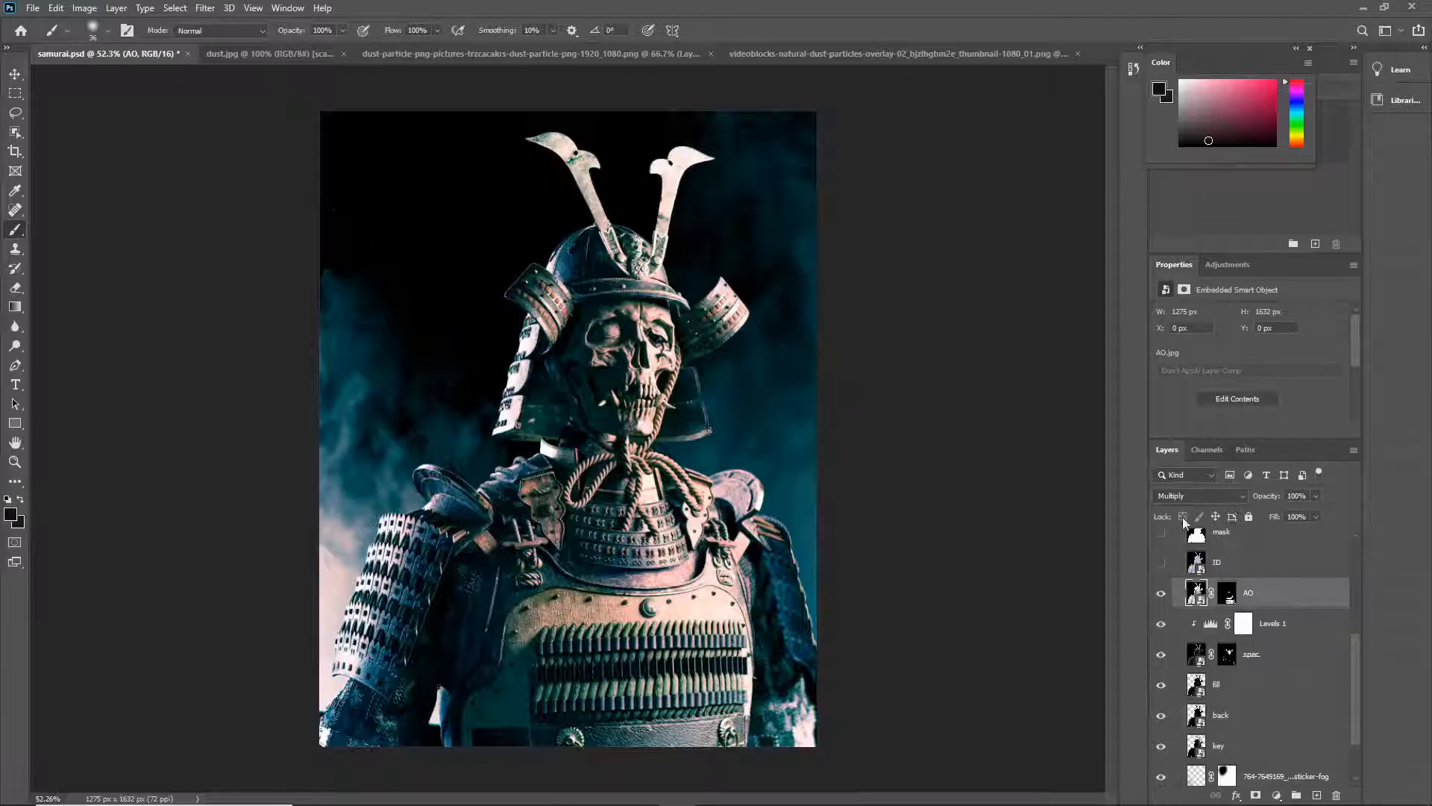
scroll(1221, 559, "down", 2)
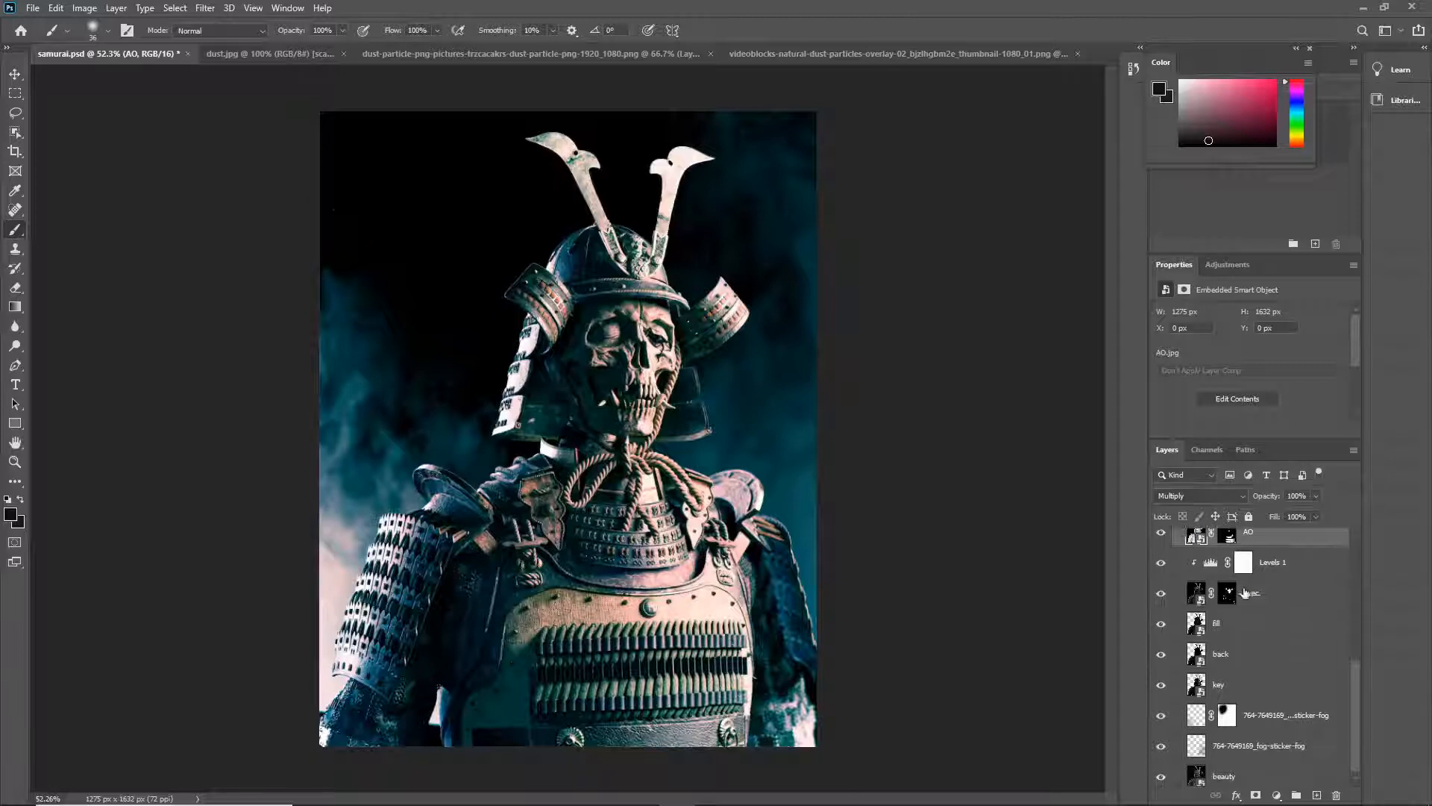
scroll(1250, 608, "up", 2)
left_click(1209, 492)
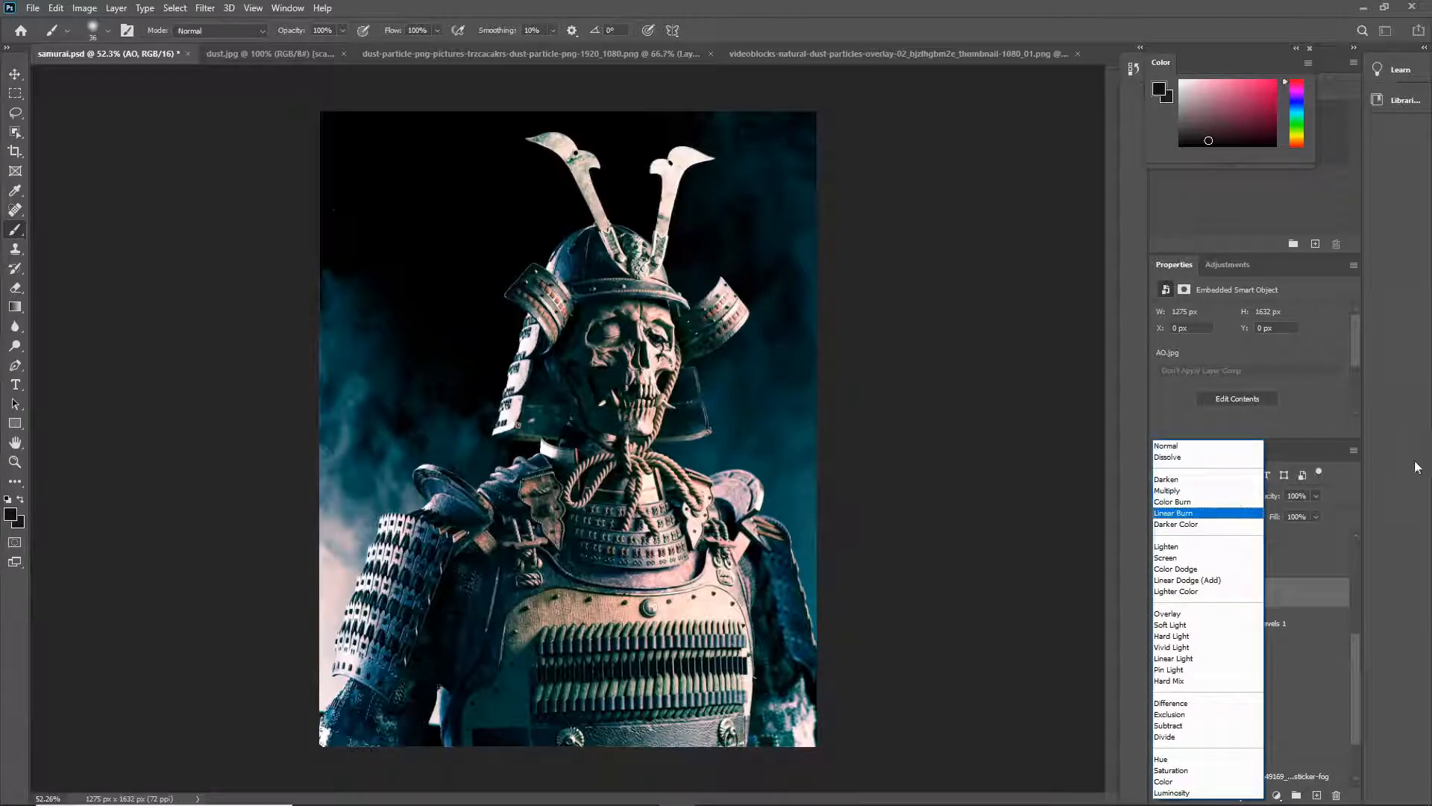
left_click(1235, 491)
Step: Review the layer stack from the beauty and fog layers up to the group copies, and view the AO layer's blend mode options again
scroll(1238, 683, "down", 1)
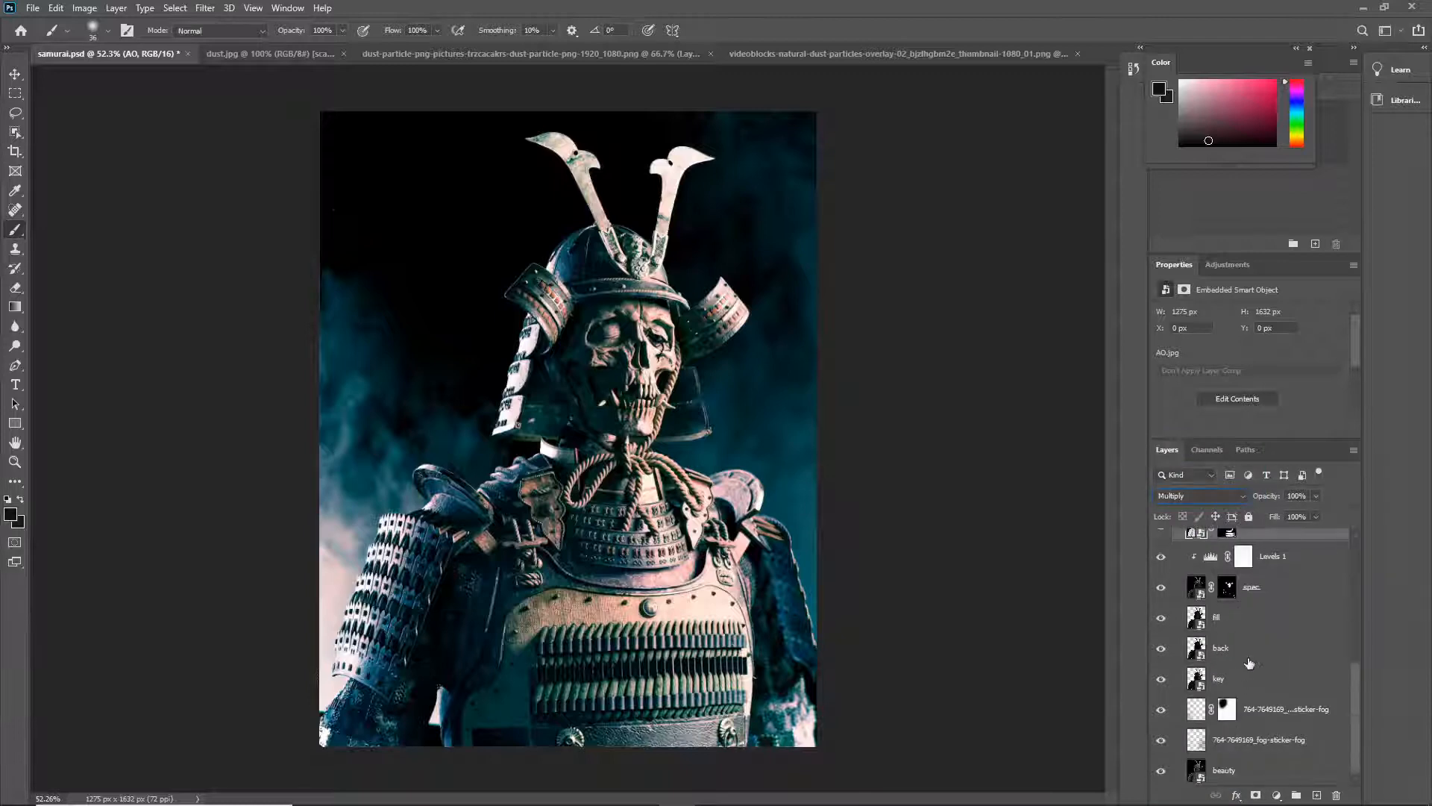
scroll(1242, 675, "down", 2)
scroll(1244, 675, "up", 4)
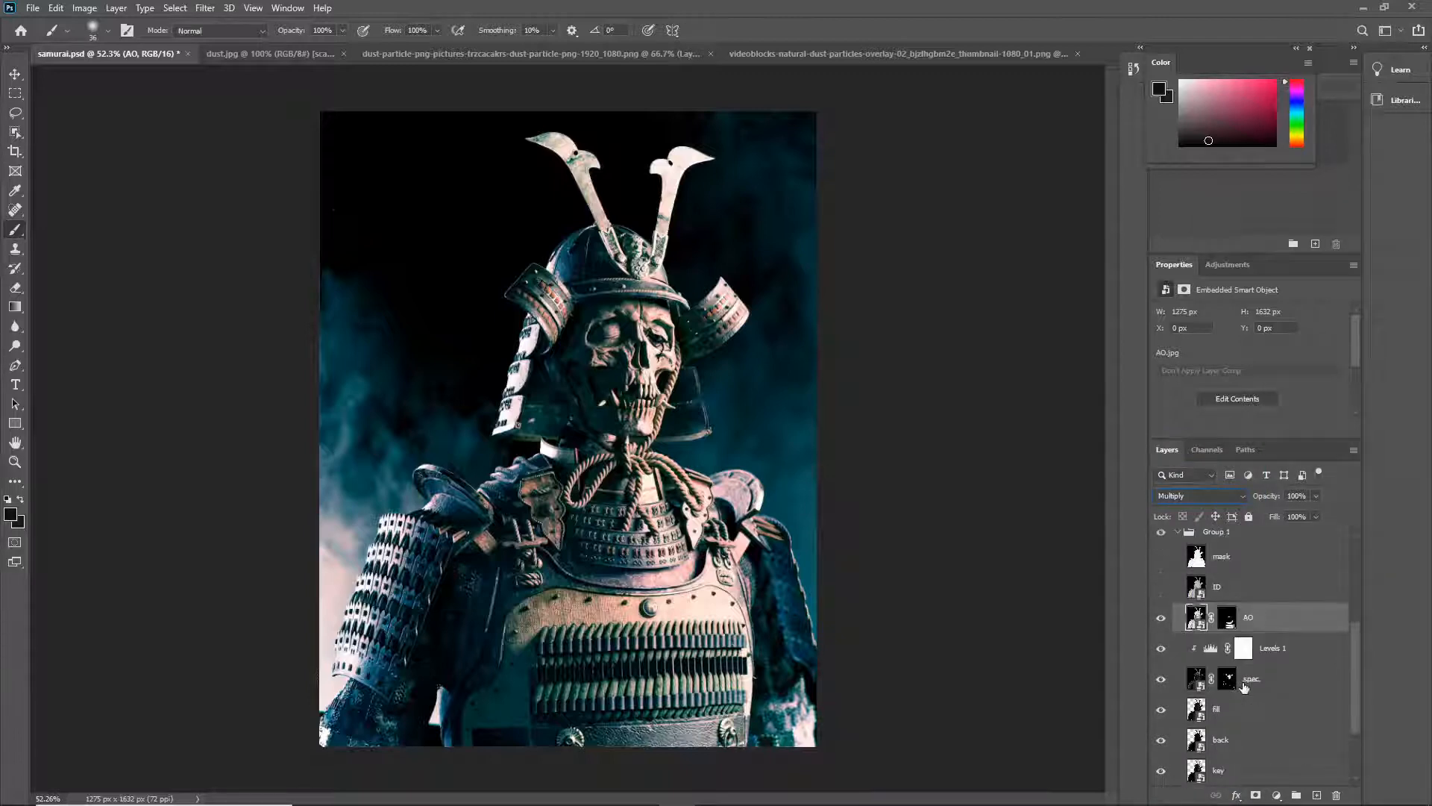
scroll(1259, 671, "down", 4)
scroll(1260, 672, "up", 4)
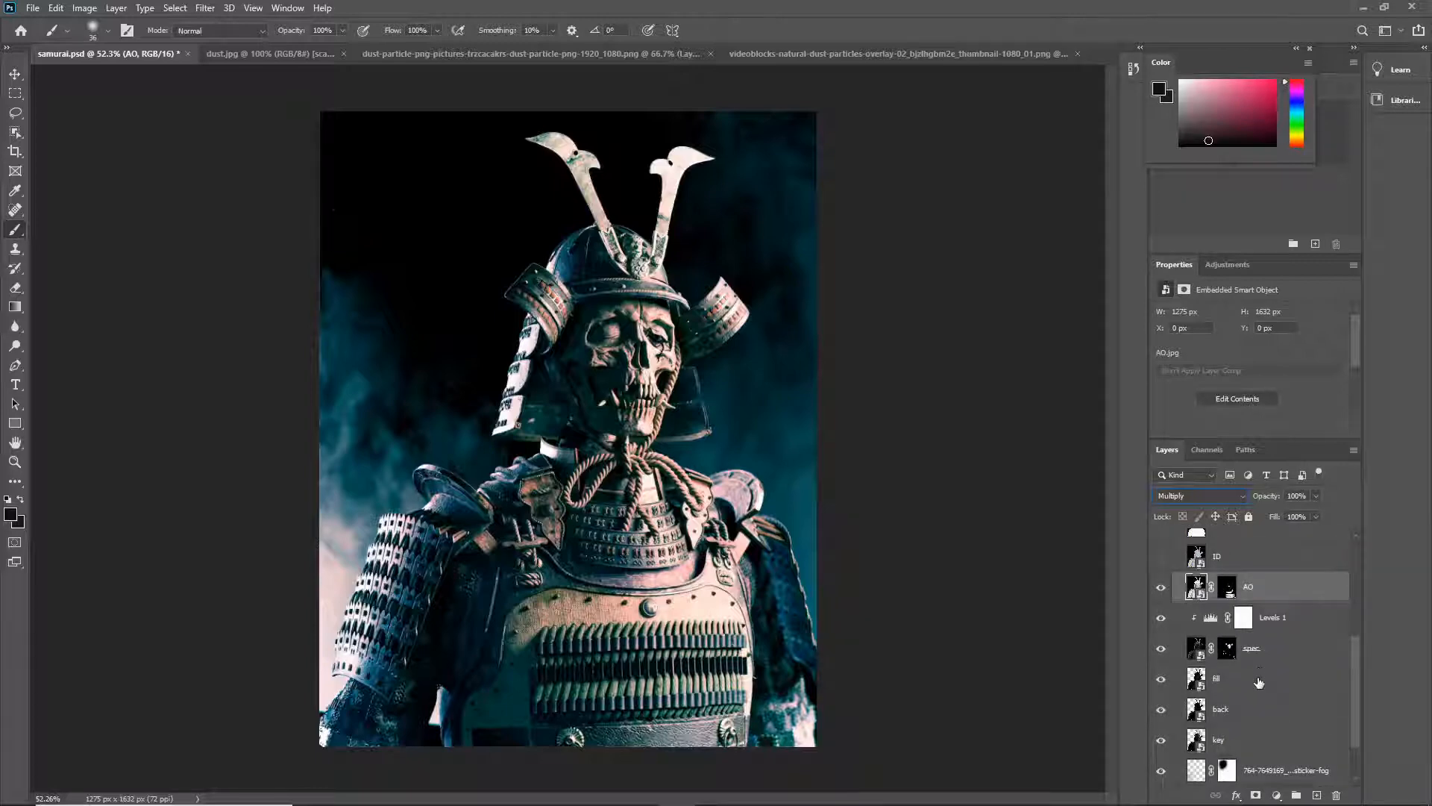
scroll(1259, 683, "up", 3)
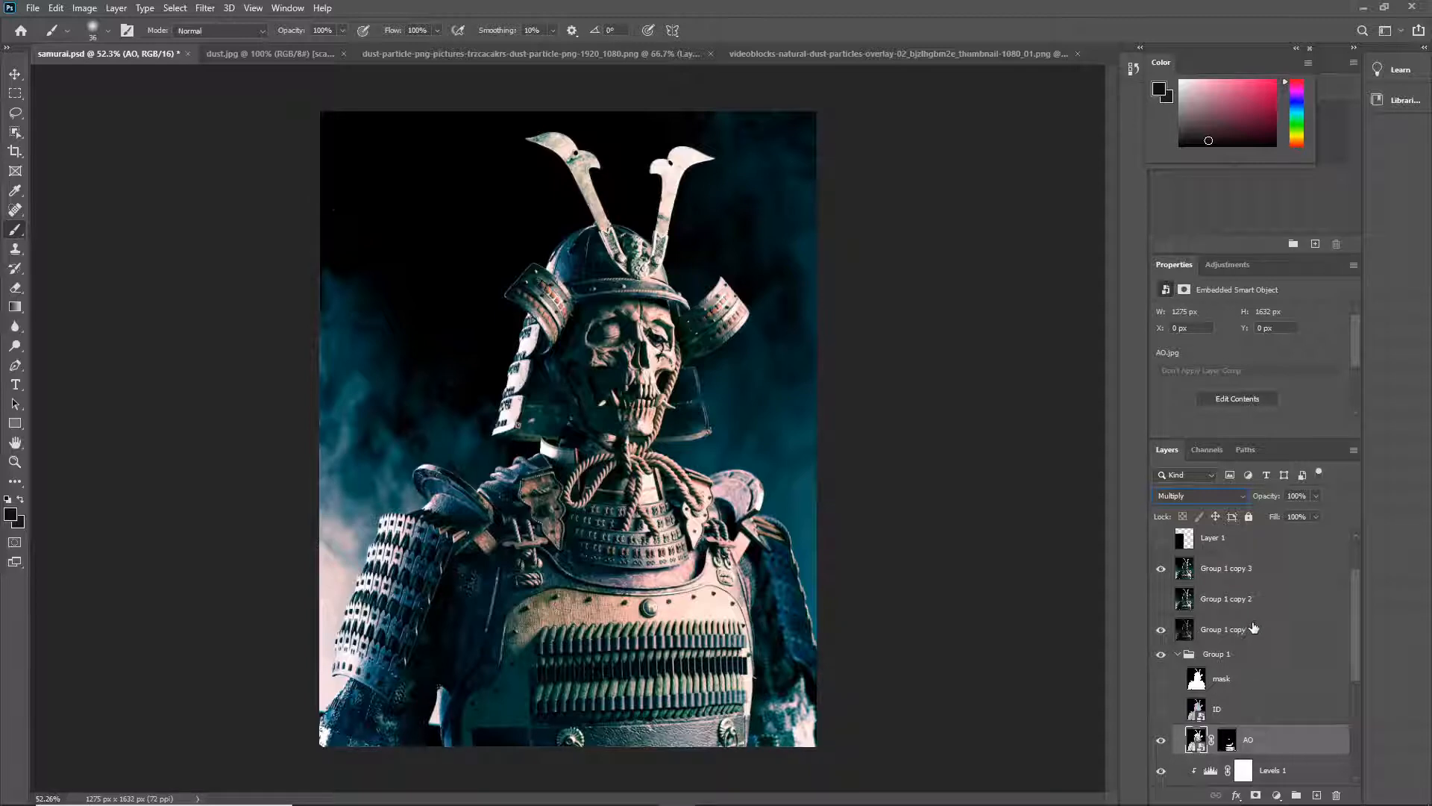
scroll(1255, 630, "down", 5)
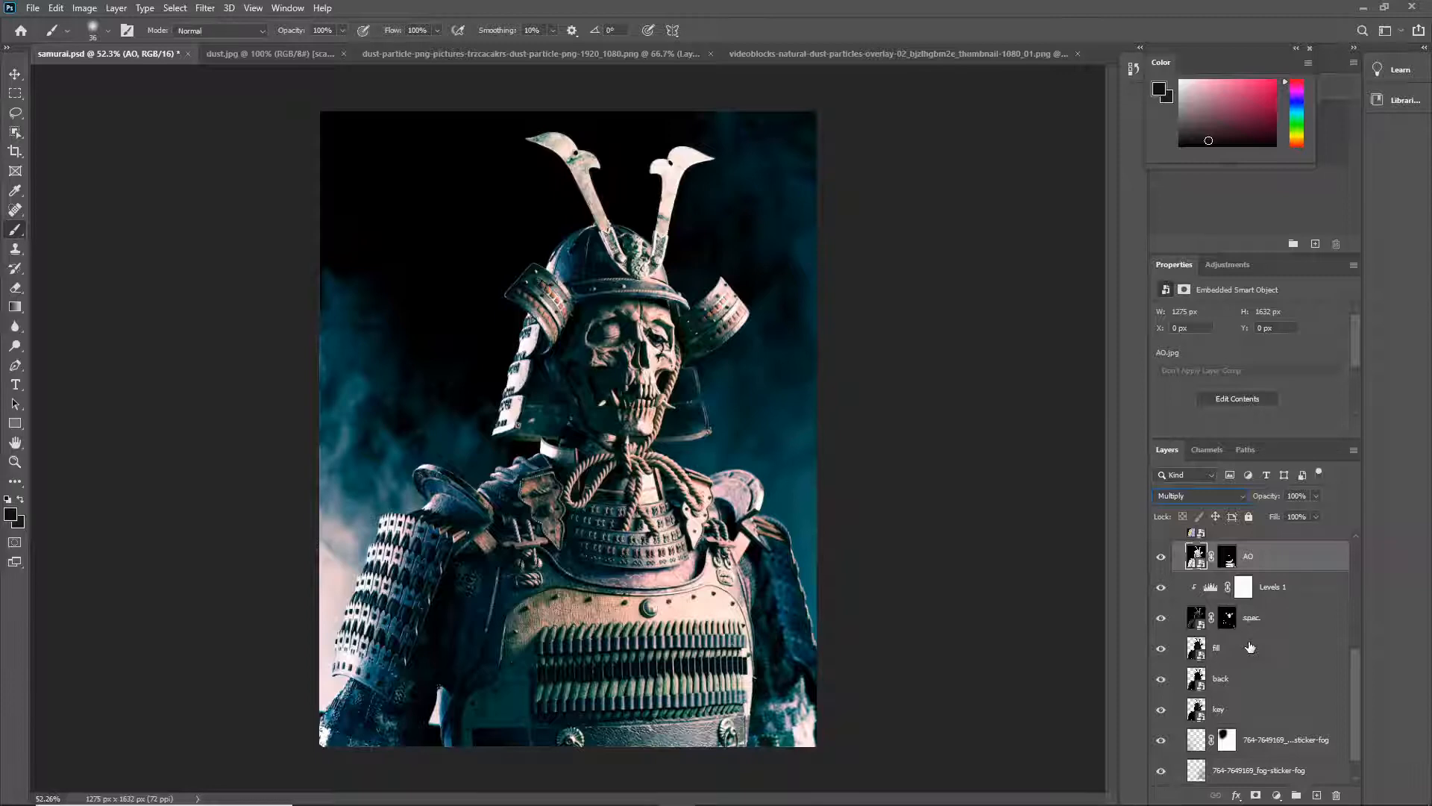
left_click(1202, 496)
left_click(1337, 483)
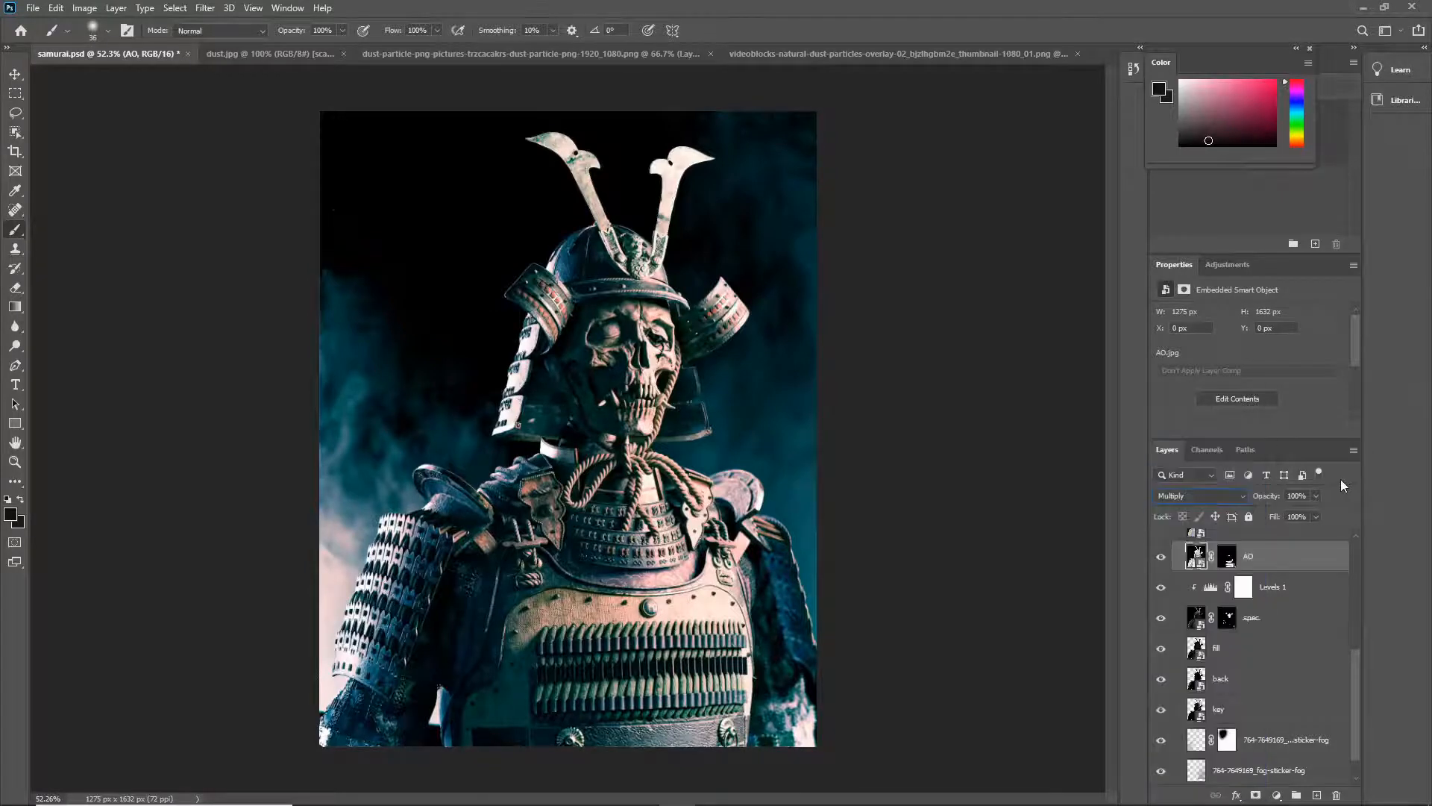